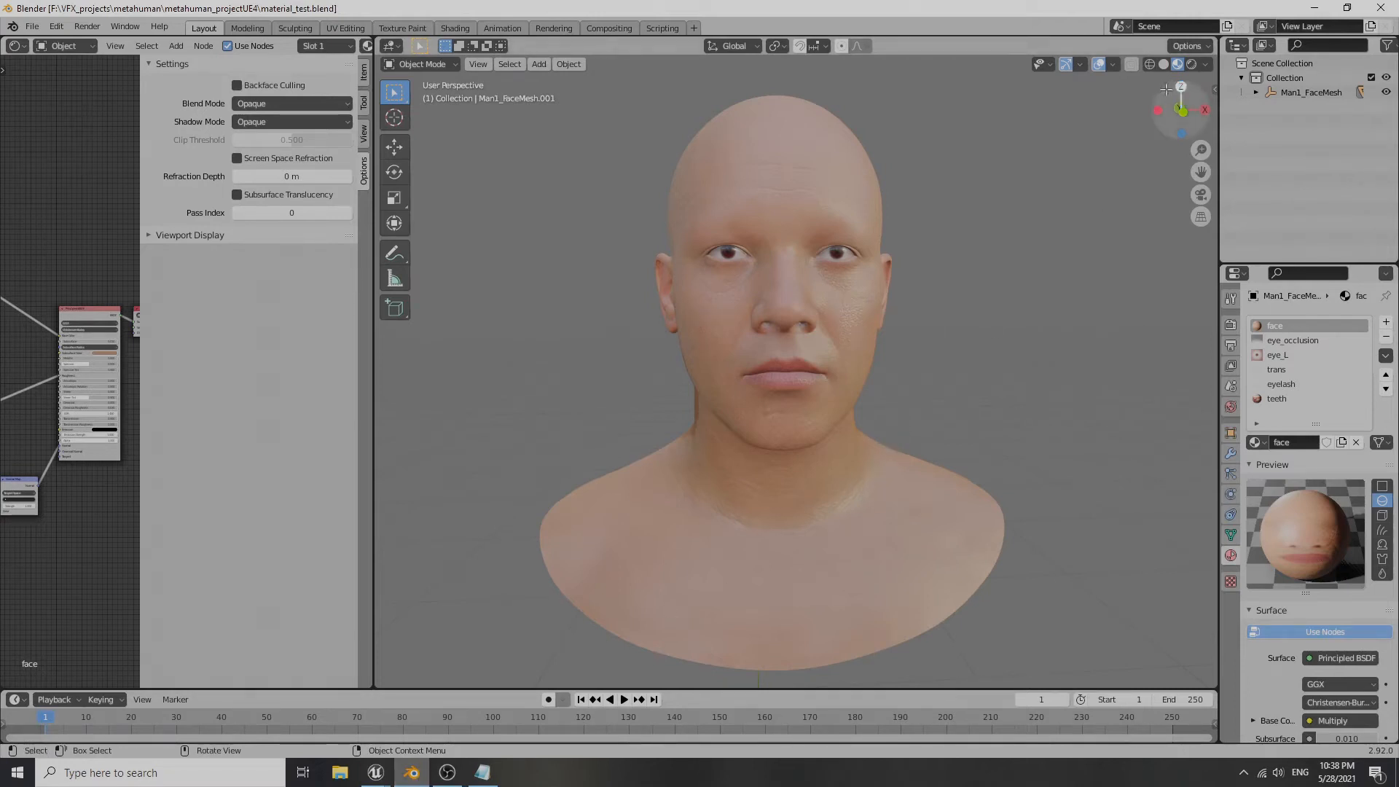
pyautogui.moveTo(924, 351); pyautogui.dragTo(915, 365, button='middle')
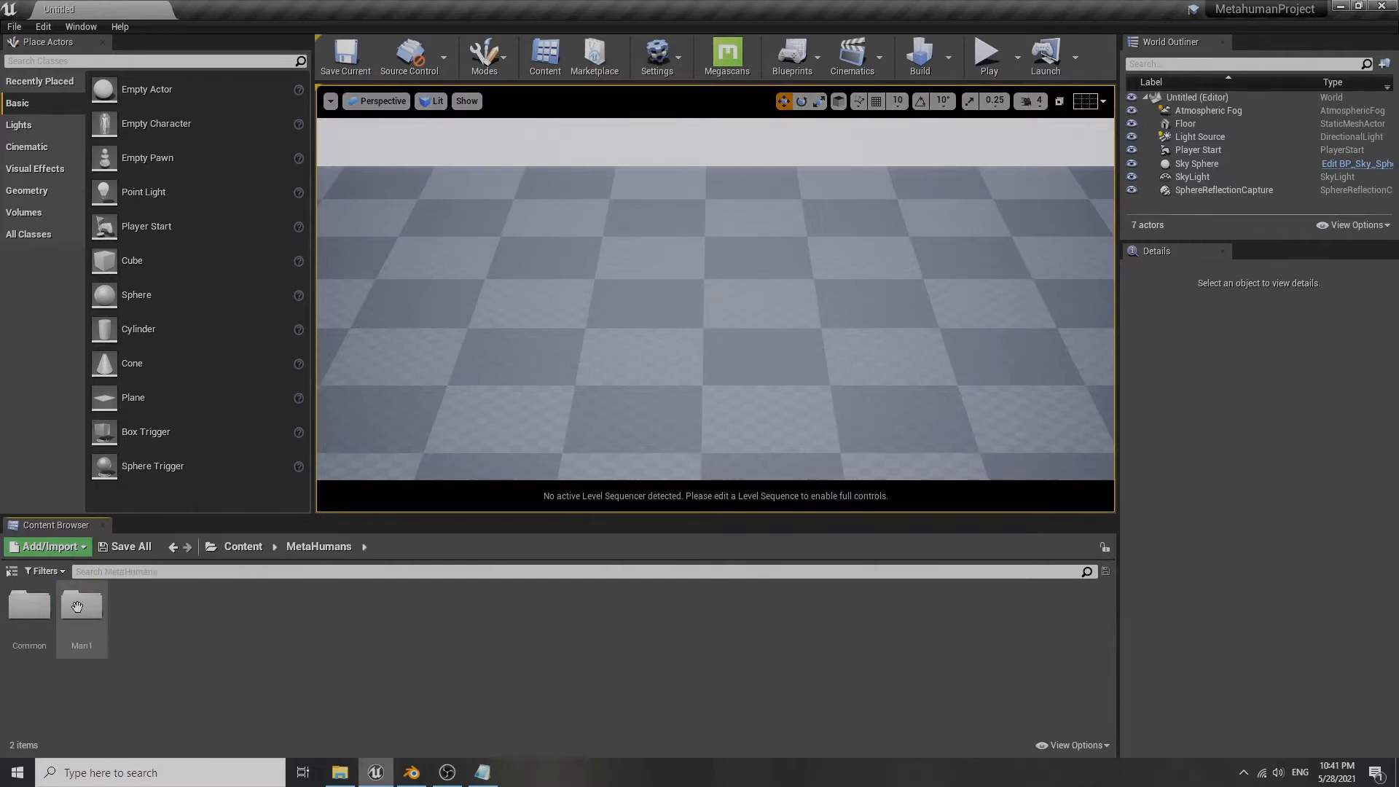
# - In Unreal Editor, open the BP_Man1 blueprint from the MetaHumans Man1 folder and widen its window
pyautogui.doubleClick(77, 607)
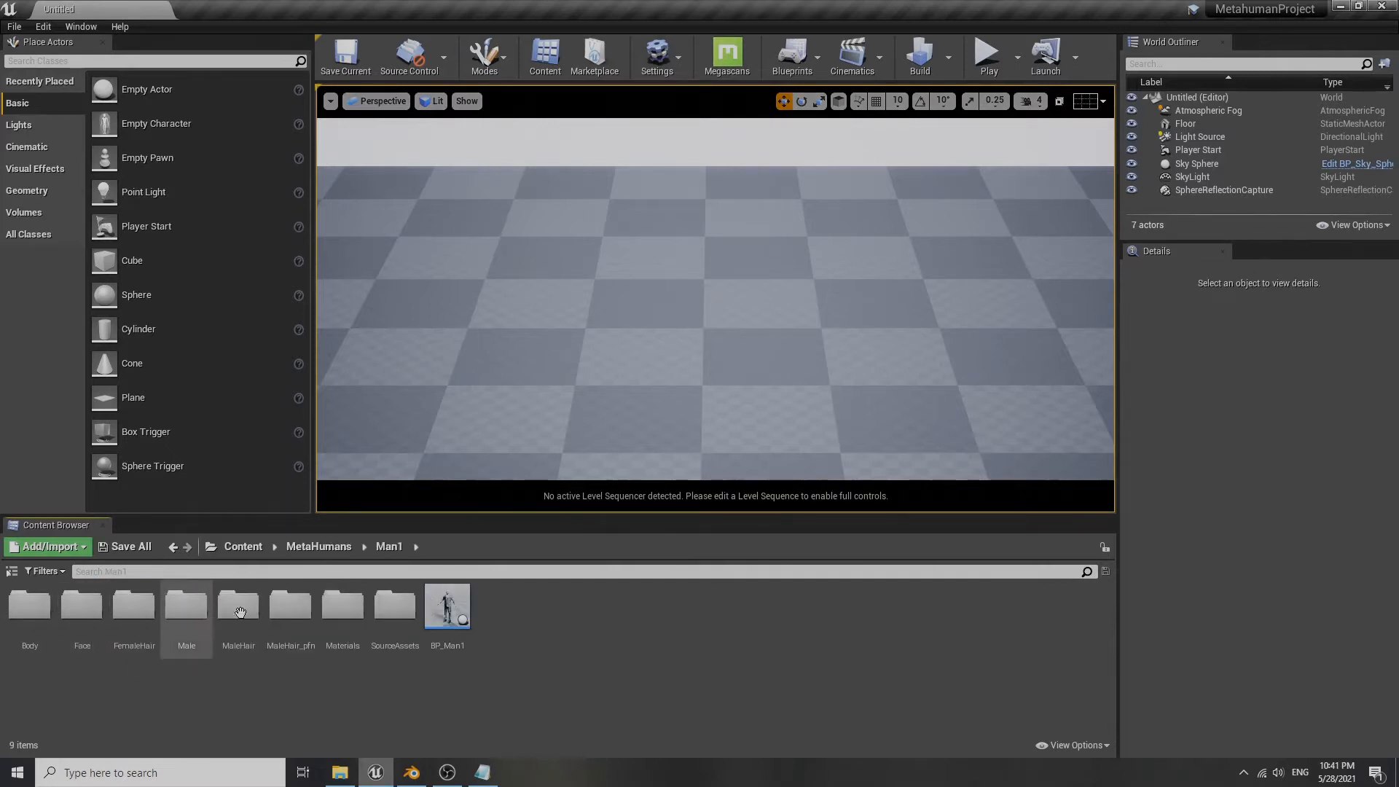
pyautogui.click(455, 608)
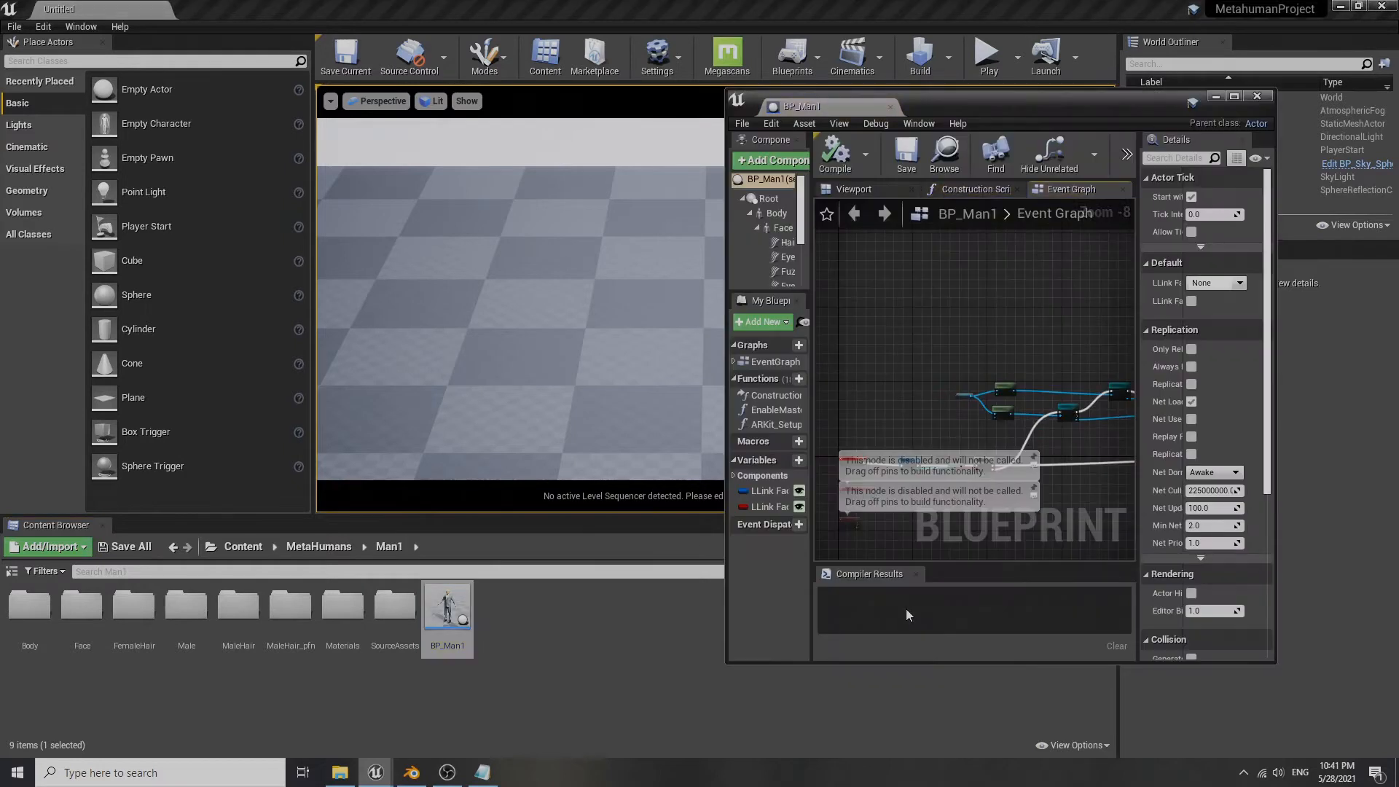
pyautogui.moveTo(727, 277); pyautogui.dragTo(486, 278)
# - Locate the skeletal mesh of the blueprint's Face component in the project content and open Man1_FaceMesh
pyautogui.click(551, 230)
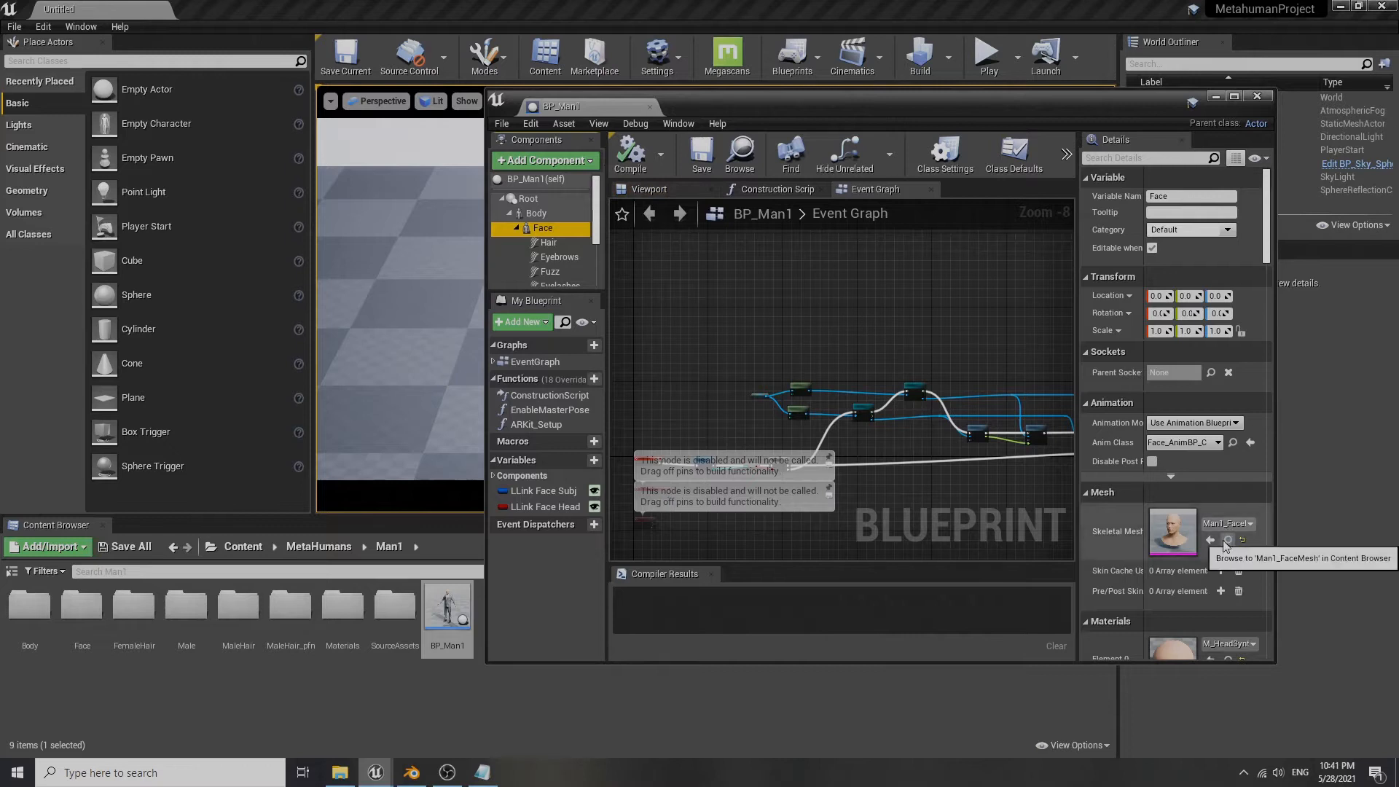
pyautogui.click(1227, 542)
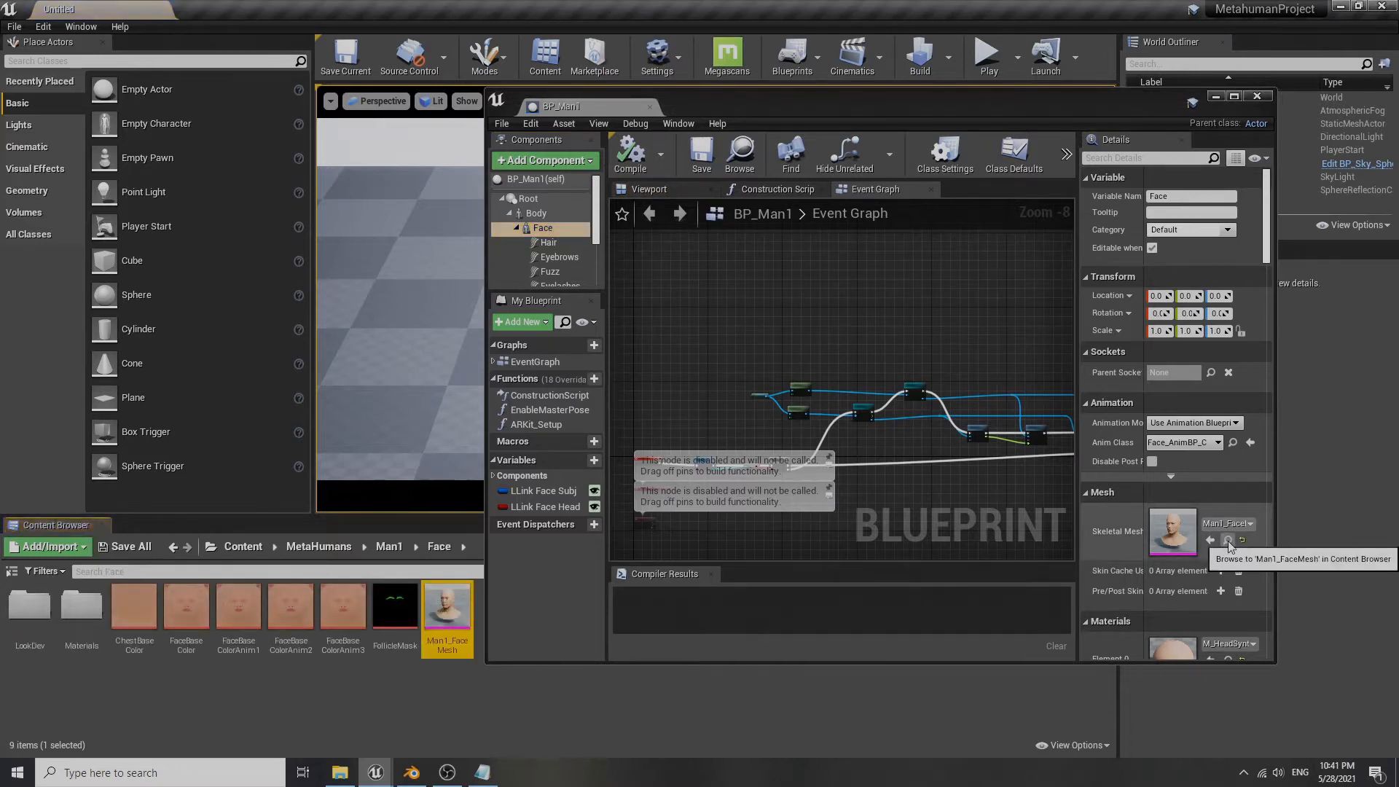
pyautogui.doubleClick(443, 635)
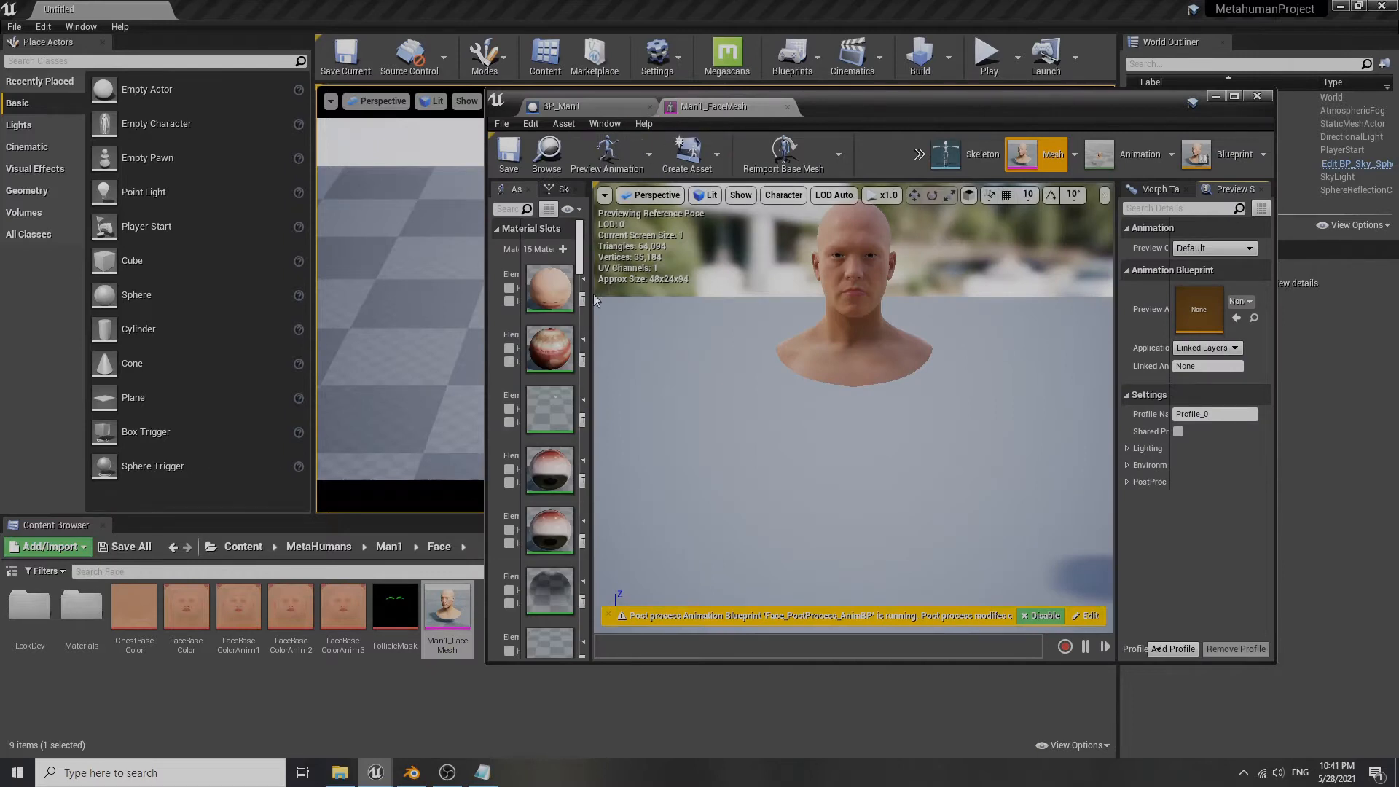
# - Make room to read the face mesh's material slots and open the M_HeadSynthesized material of Element 0
pyautogui.moveTo(486, 306); pyautogui.dragTo(261, 306)
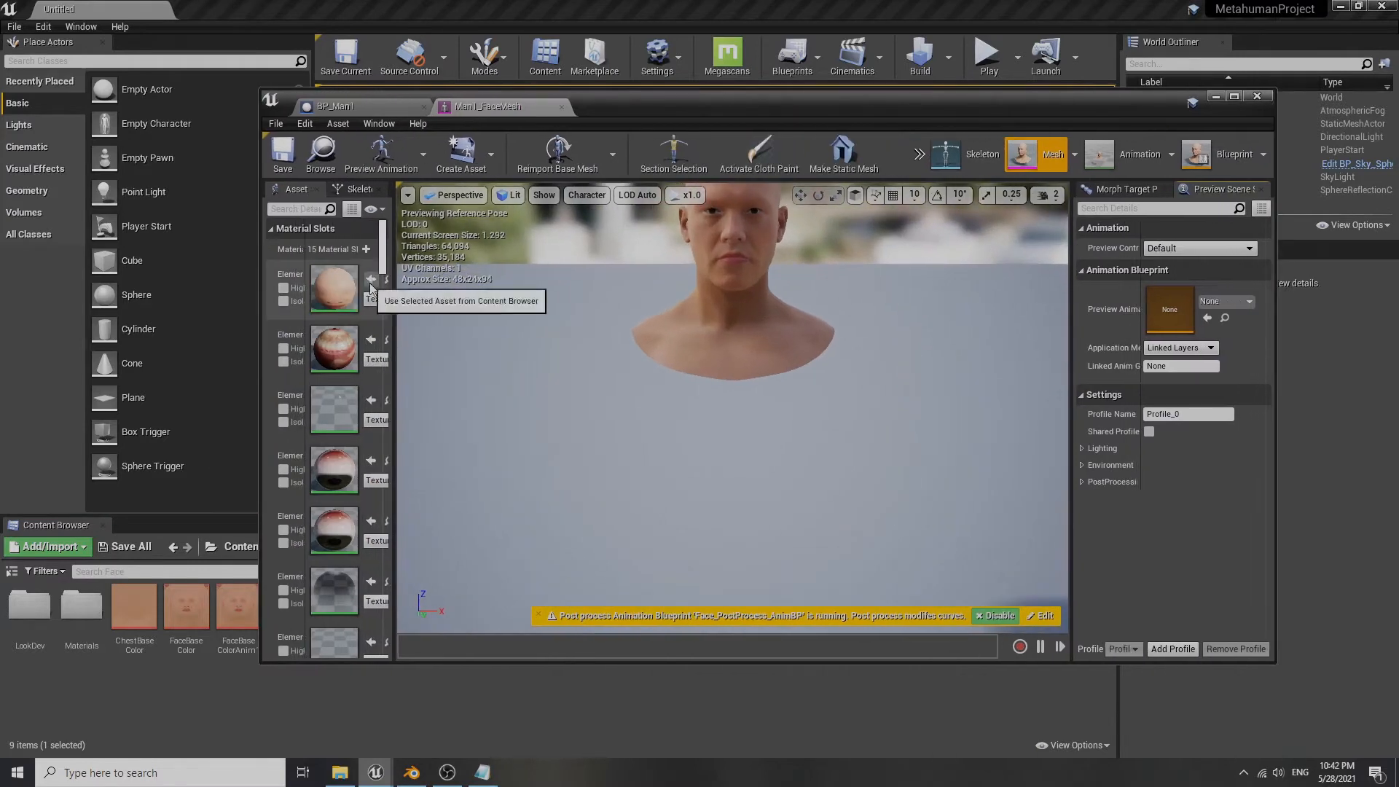
pyautogui.moveTo(392, 292); pyautogui.dragTo(582, 306)
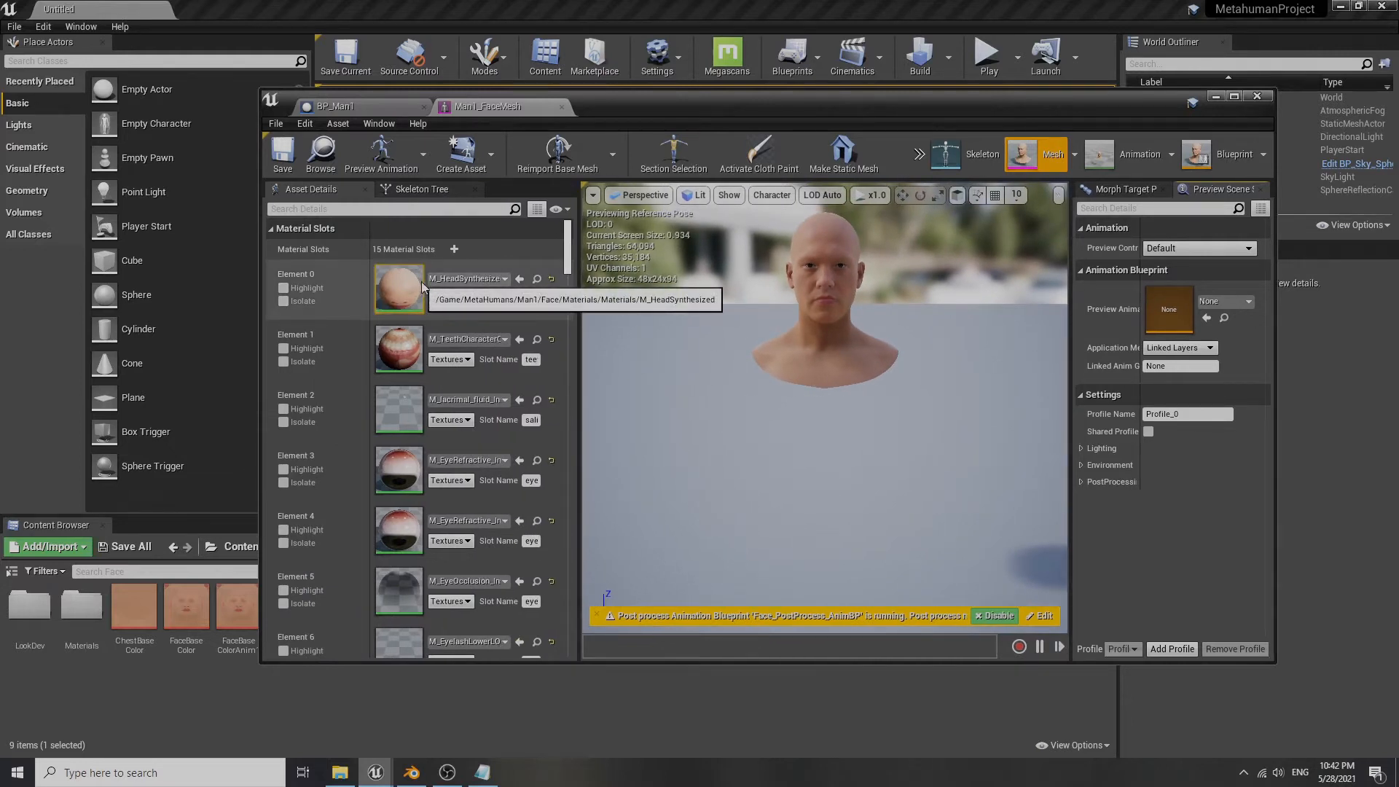
pyautogui.click(536, 281)
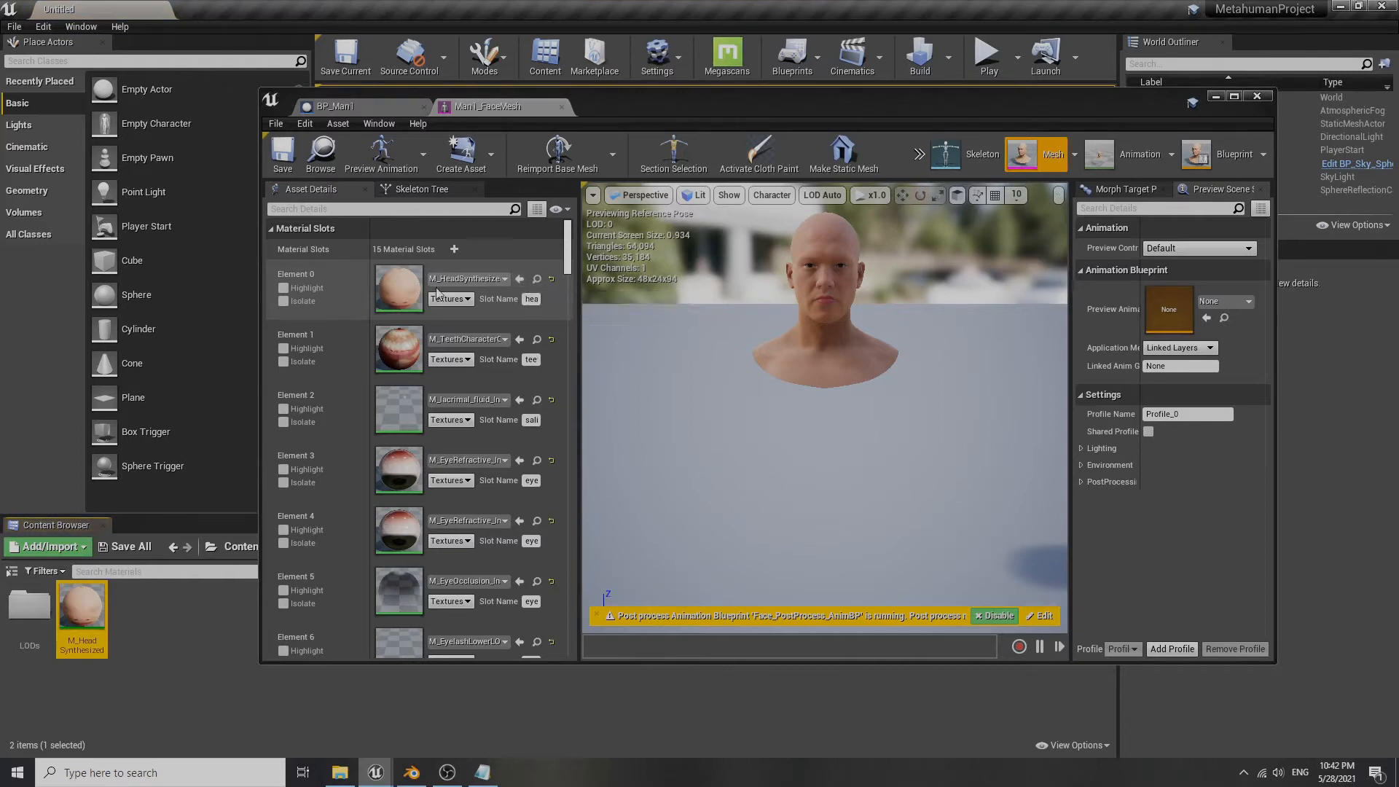
pyautogui.doubleClick(403, 293)
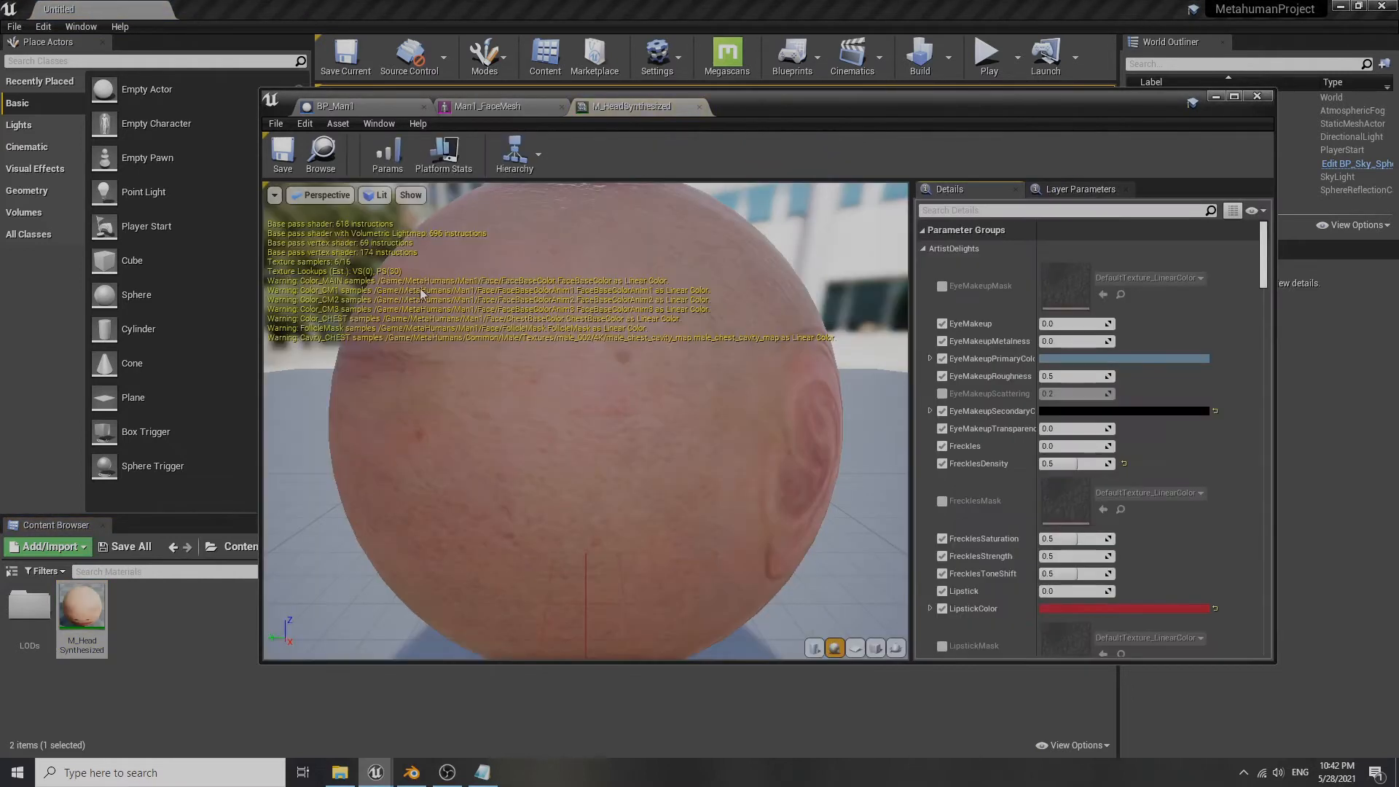
# - Find the head material's Color_MAIN texture and export it as FaceBaseColor in TGA format to the export_textures folder
pyautogui.moveTo(1265, 467); pyautogui.dragTo(1271, 408)
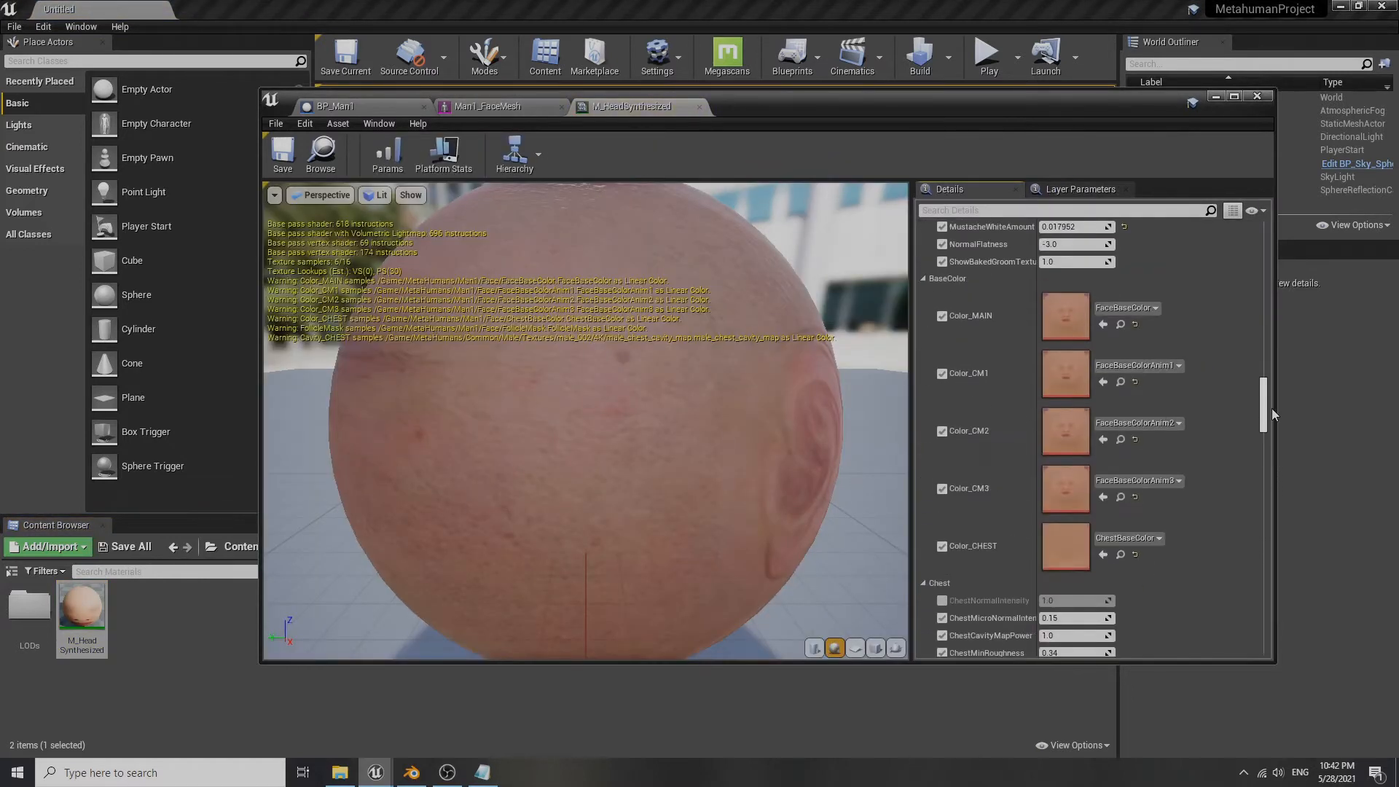
pyautogui.click(1120, 322)
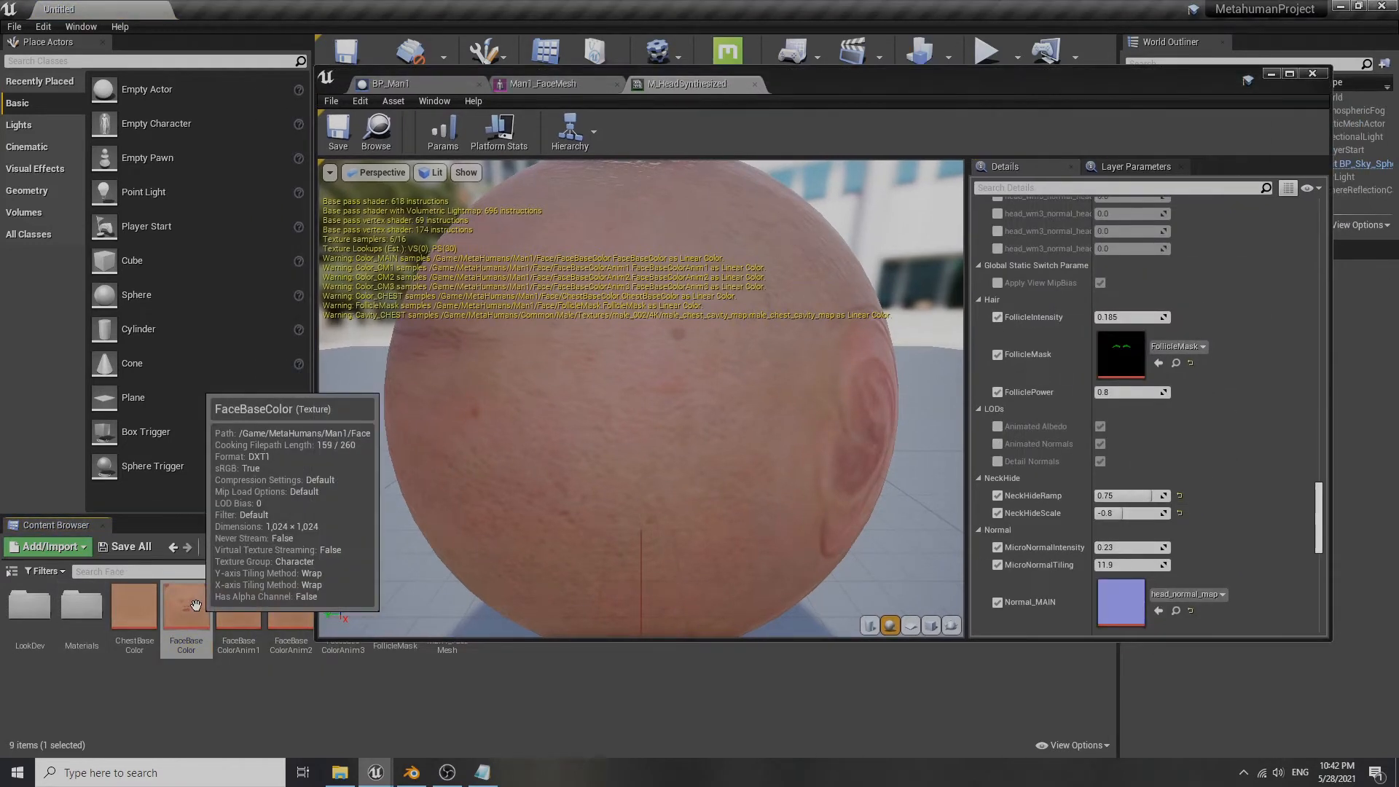
pyautogui.rightClick(207, 606)
pyautogui.moveTo(286, 396)
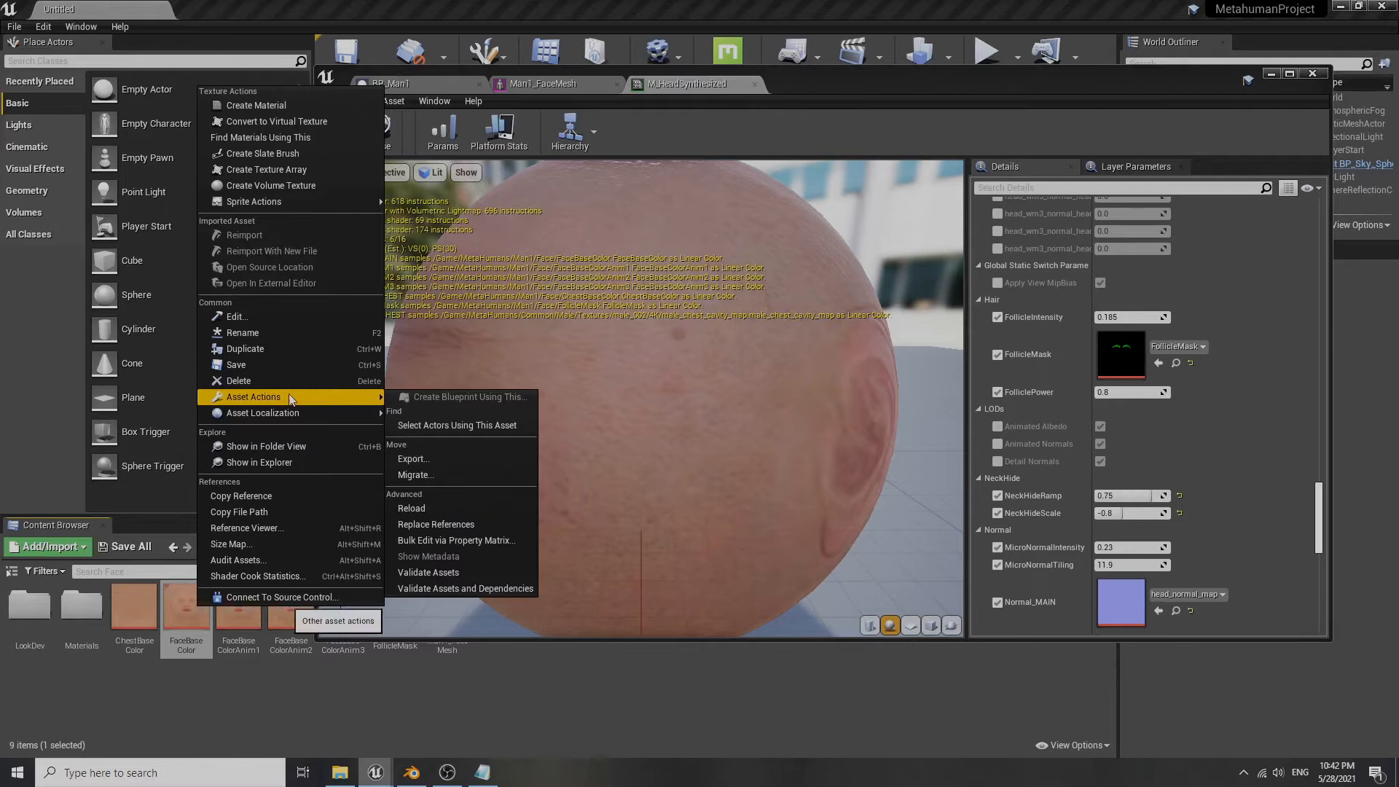
pyautogui.click(406, 460)
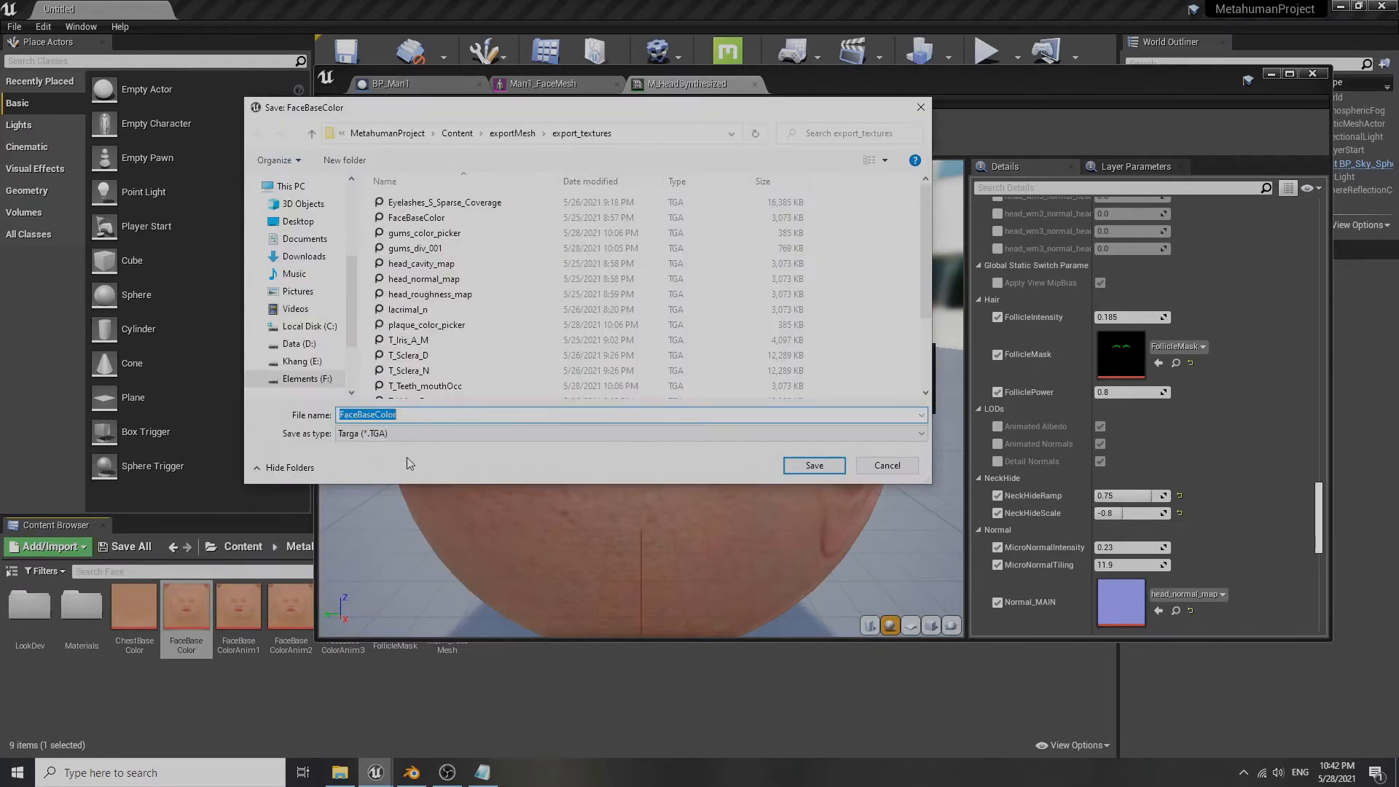
pyautogui.press('Return')
# - Locate the Normal_MAIN texture head_normal_map in the project content and look through the material's remaining texture parameters
pyautogui.scroll(-5, 1183, 405)
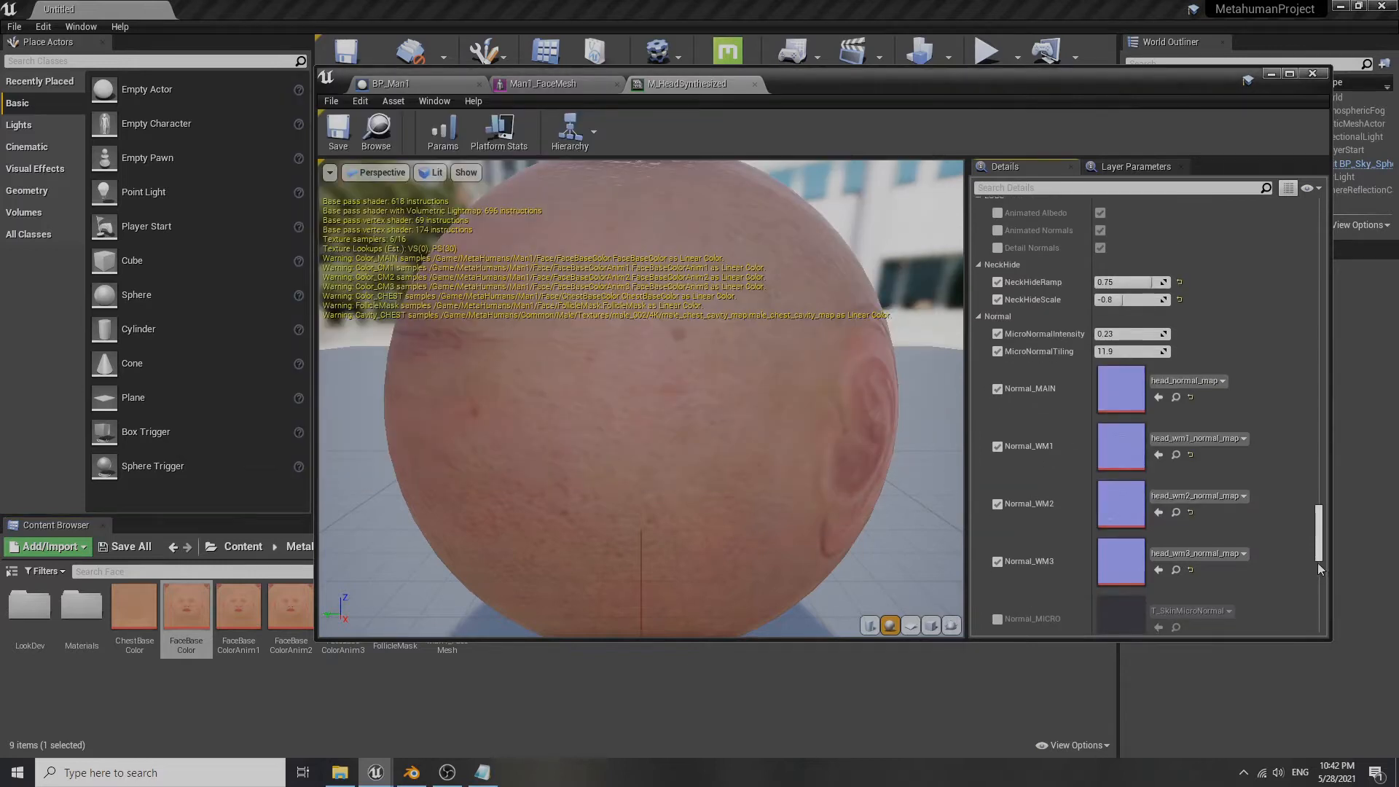
pyautogui.click(1182, 401)
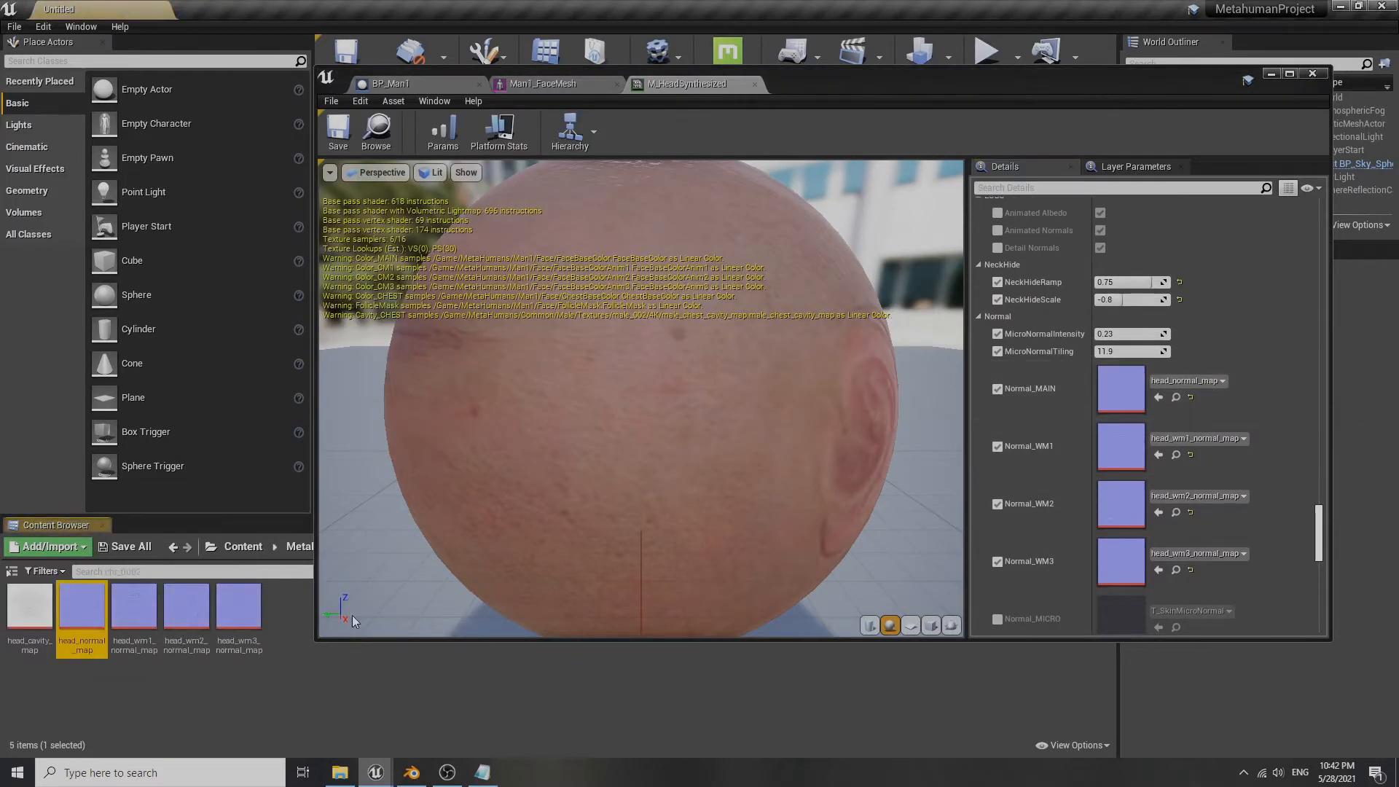
pyautogui.scroll(-10, 1235, 464)
pyautogui.scroll(-4, 1234, 464)
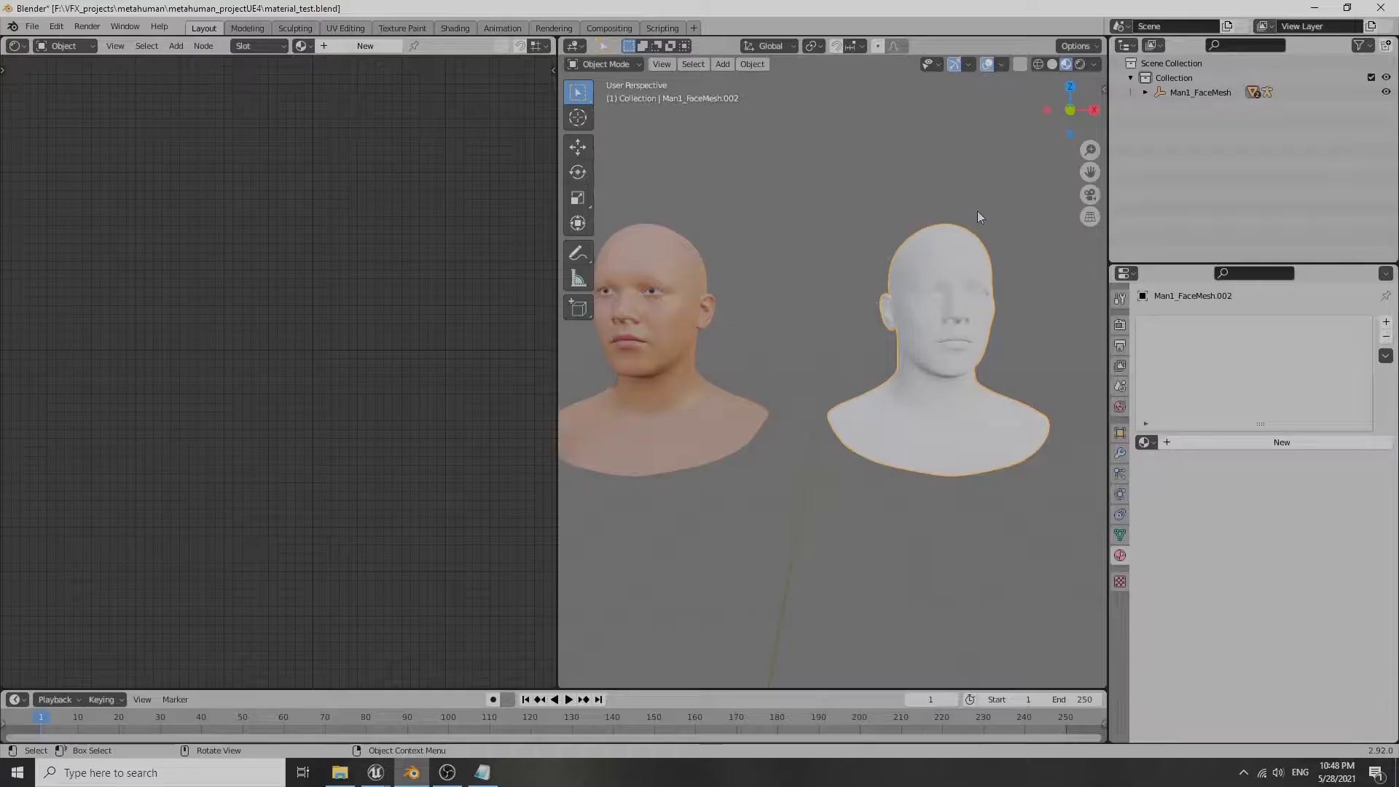
# - In Blender, create a new material on the untextured head mesh and name it face02
pyautogui.scroll(2, 932, 350)
pyautogui.keyDown('shift'); pyautogui.moveTo(1003, 354); pyautogui.dragTo(892, 395, button='middle'); pyautogui.keyUp('shift')
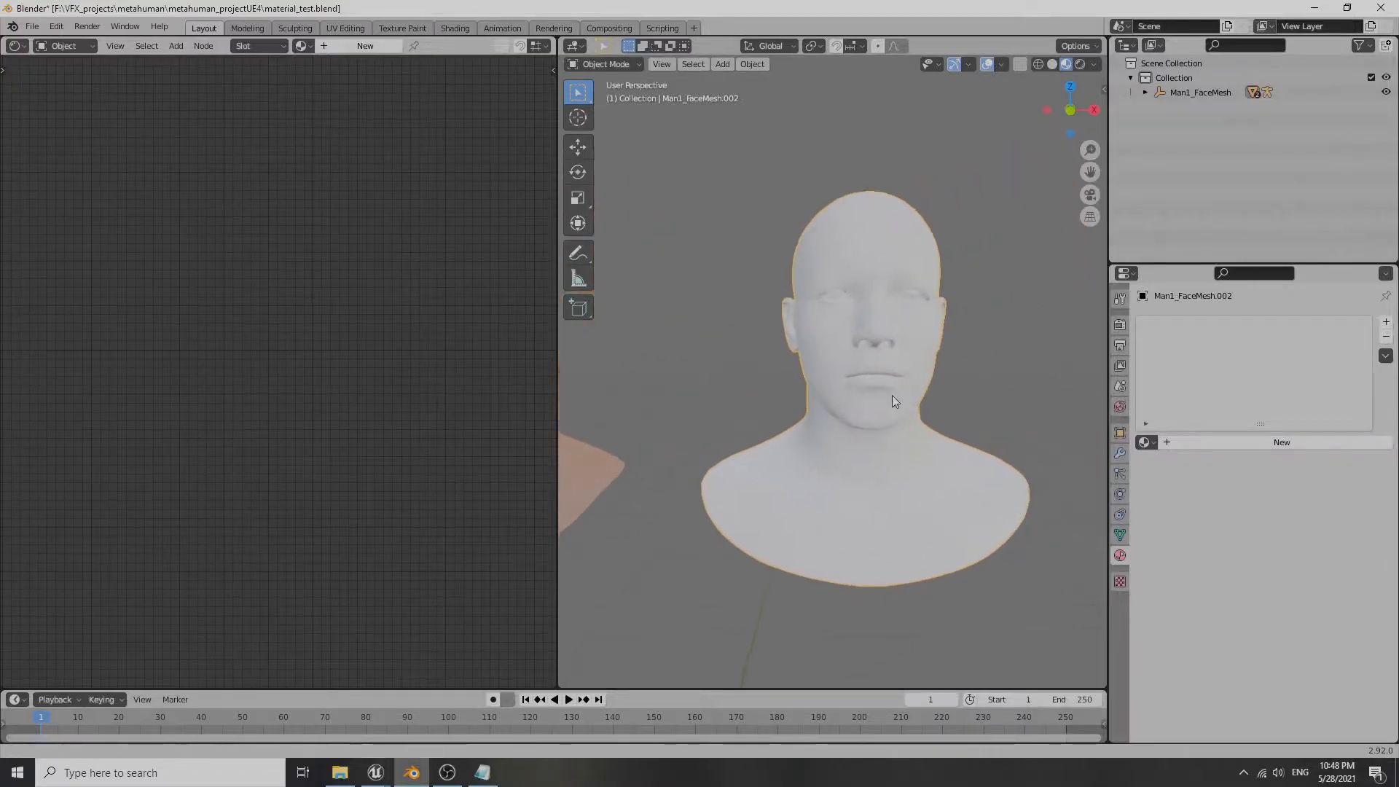
pyautogui.click(1243, 443)
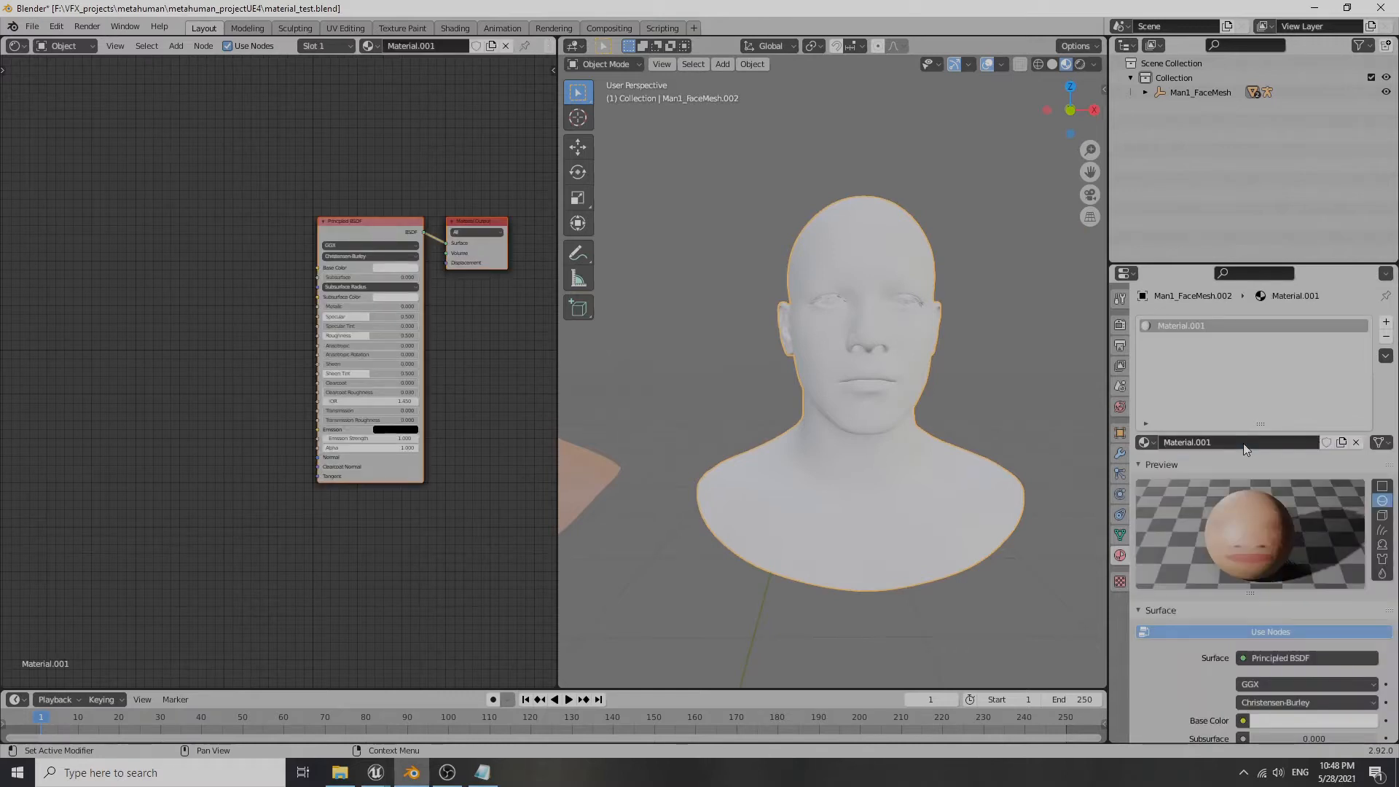
pyautogui.click(1243, 442)
pyautogui.press('BackSpace')
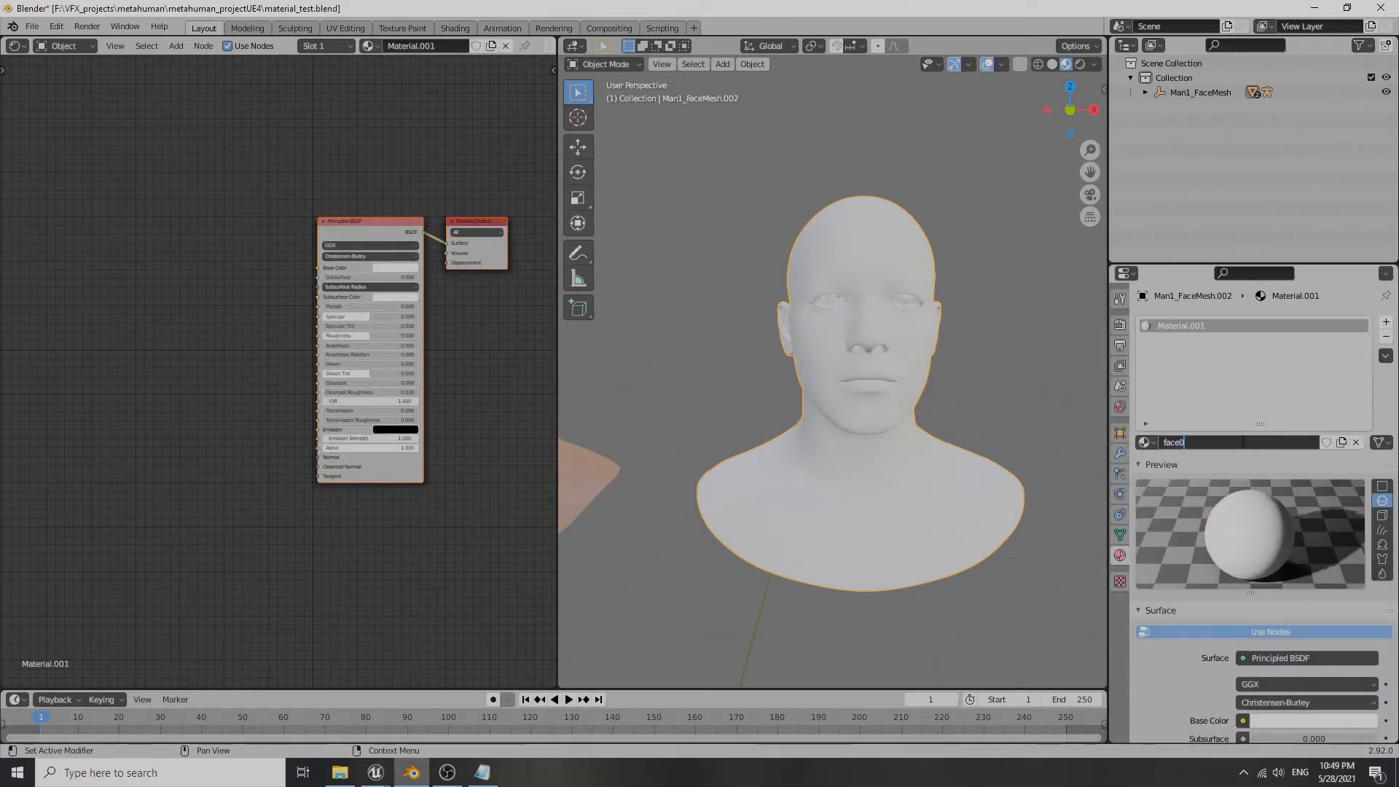
pyautogui.press('Return')
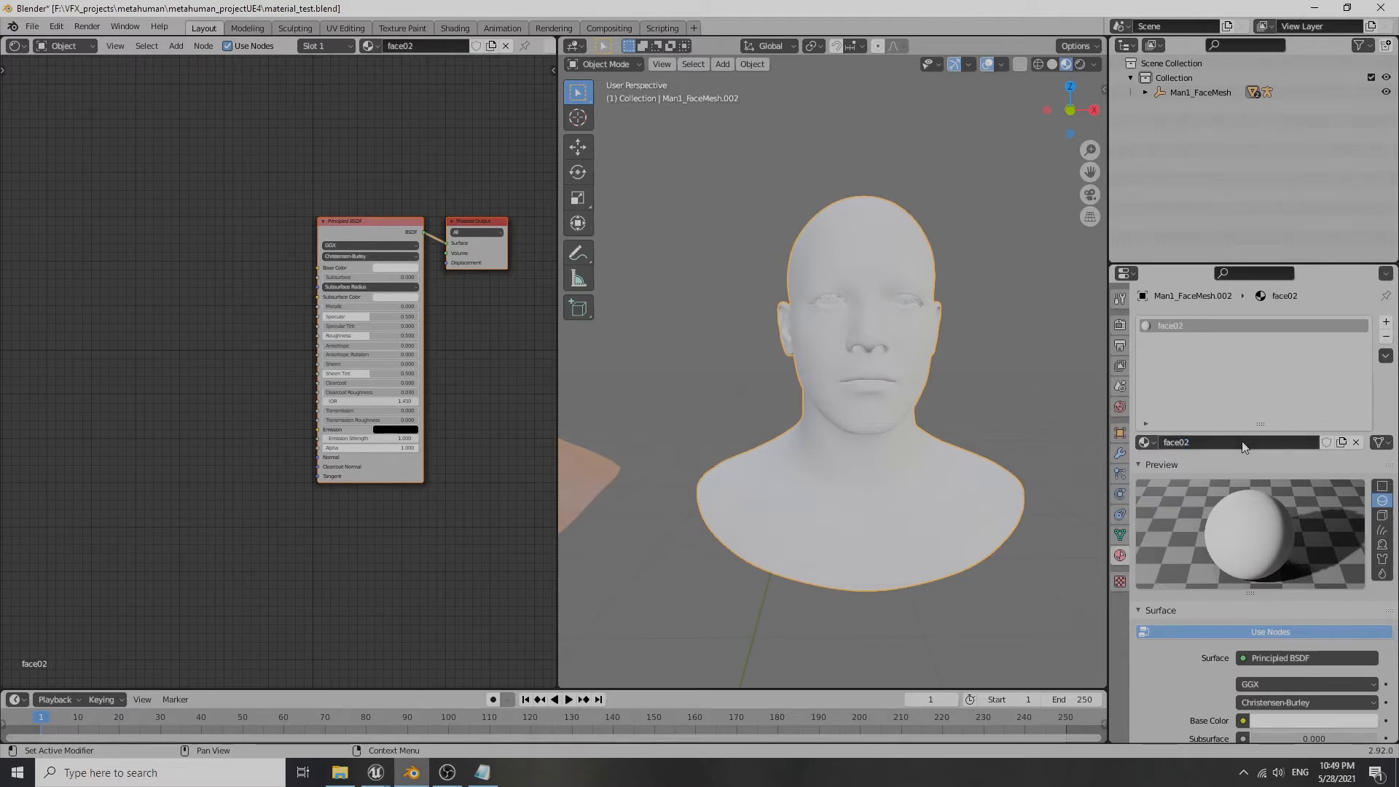
# - Add an Image Texture node to the face02 material beside the Principled BSDF's inputs
pyautogui.scroll(2, 177, 479)
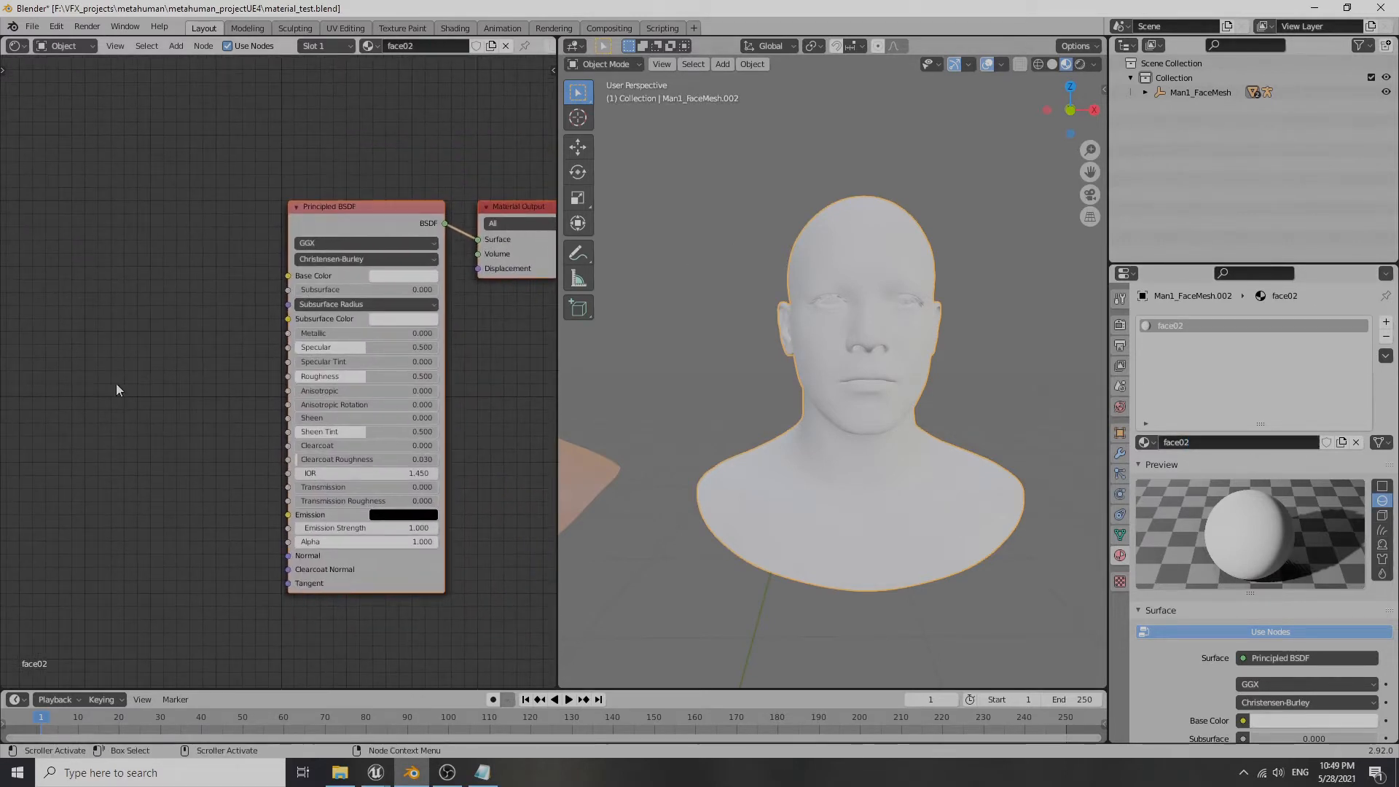
pyautogui.hotkey('shift', 'a')
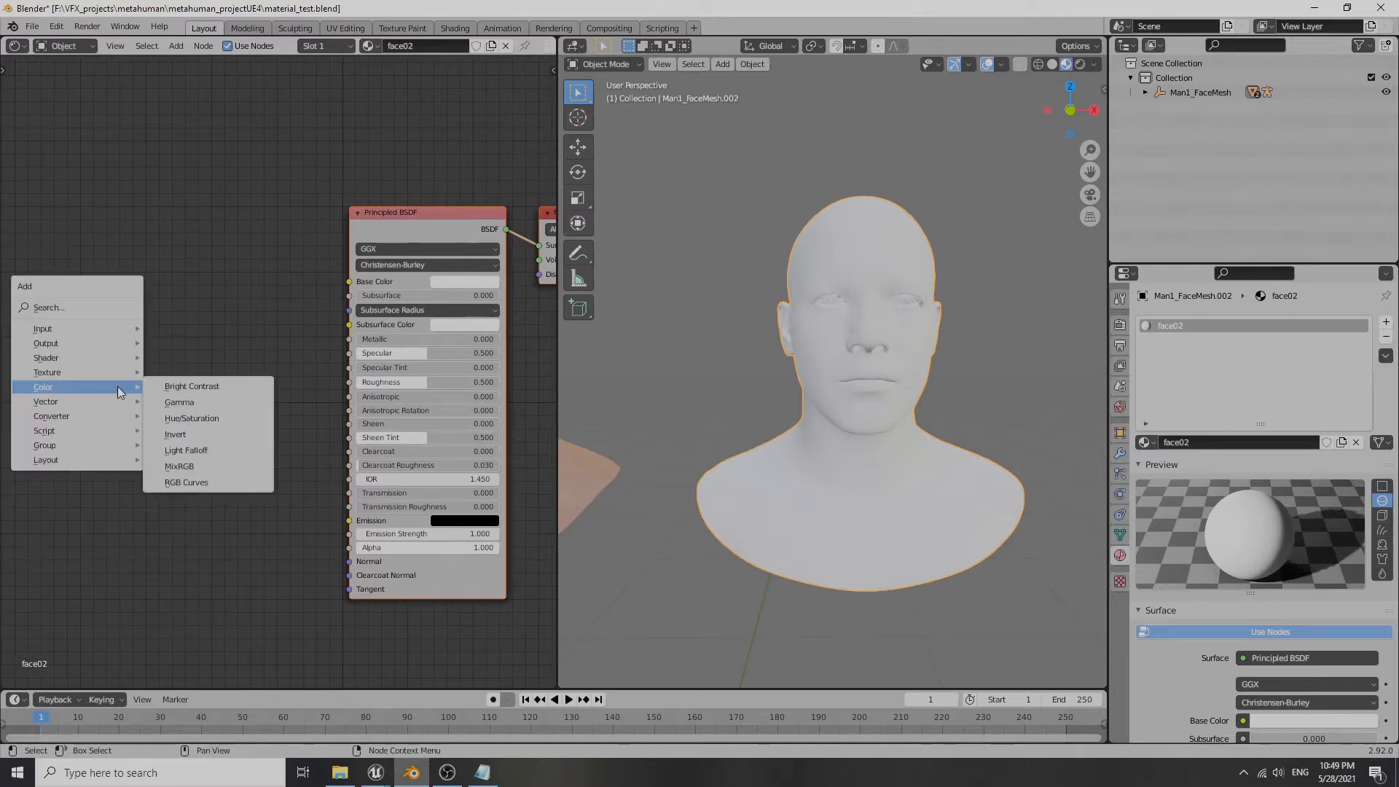
pyautogui.click(175, 46)
pyautogui.moveTo(178, 102)
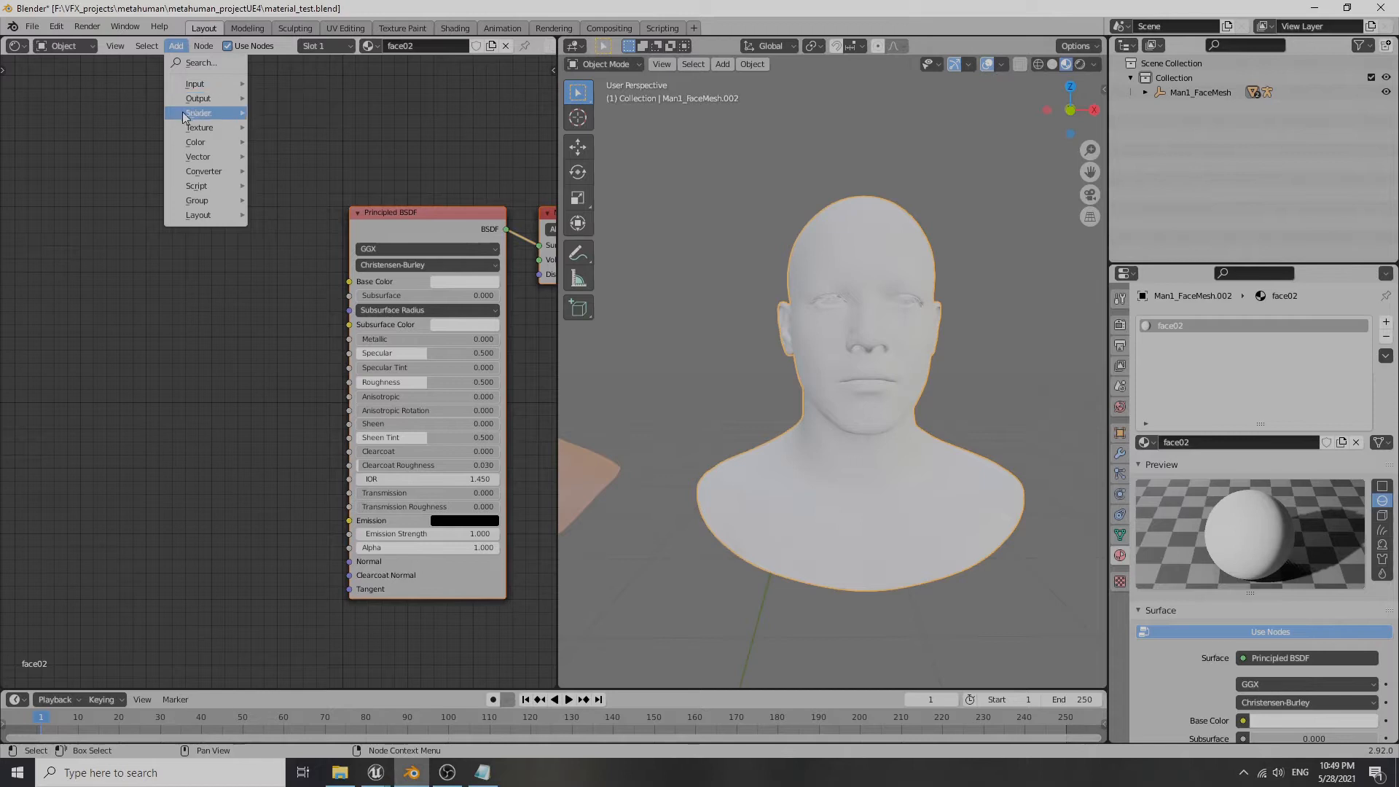
pyautogui.moveTo(208, 127)
pyautogui.click(329, 208)
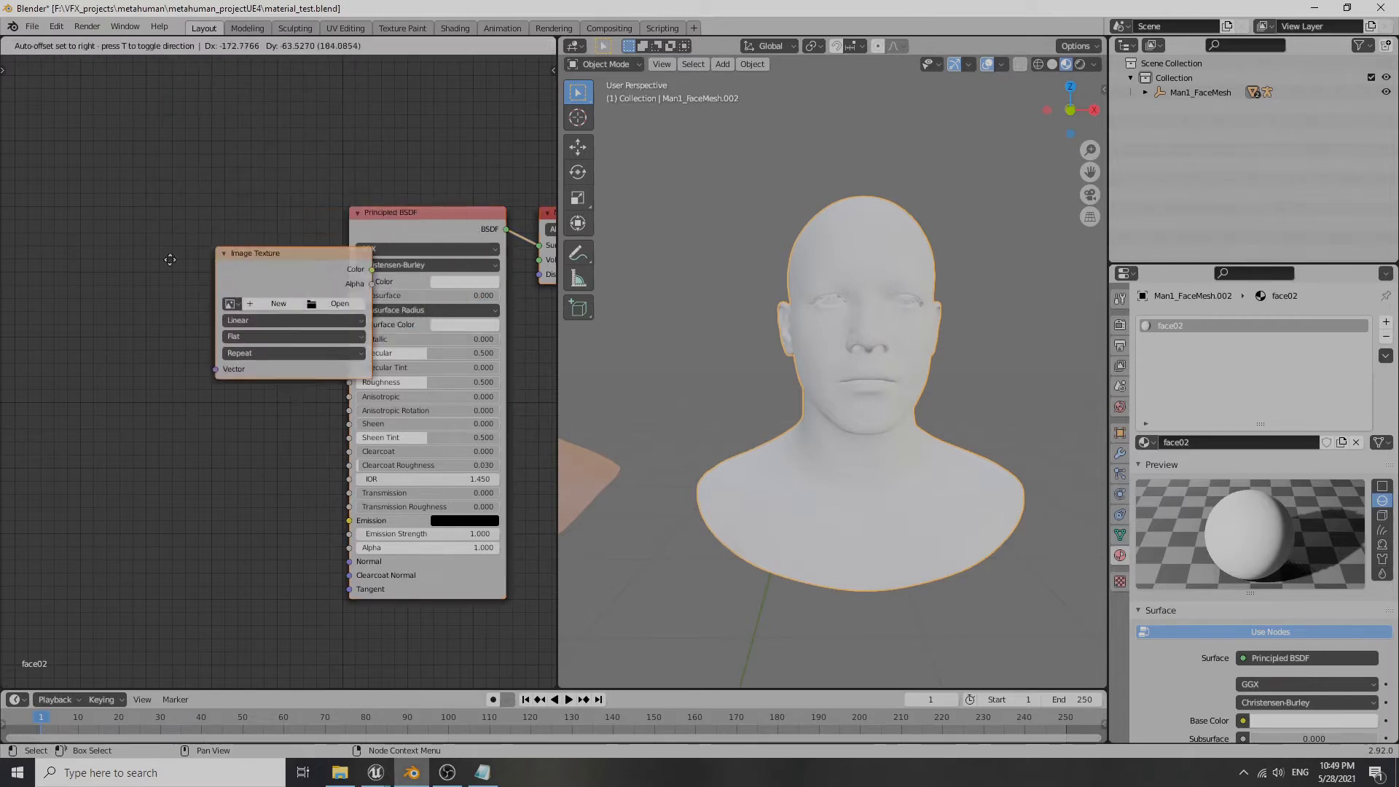
pyautogui.click(135, 284)
# - Load FaceBaseColor.TGA from export_textures into the Image Texture node and connect its Color output to the Principled BSDF's Base Color
pyautogui.click(214, 292)
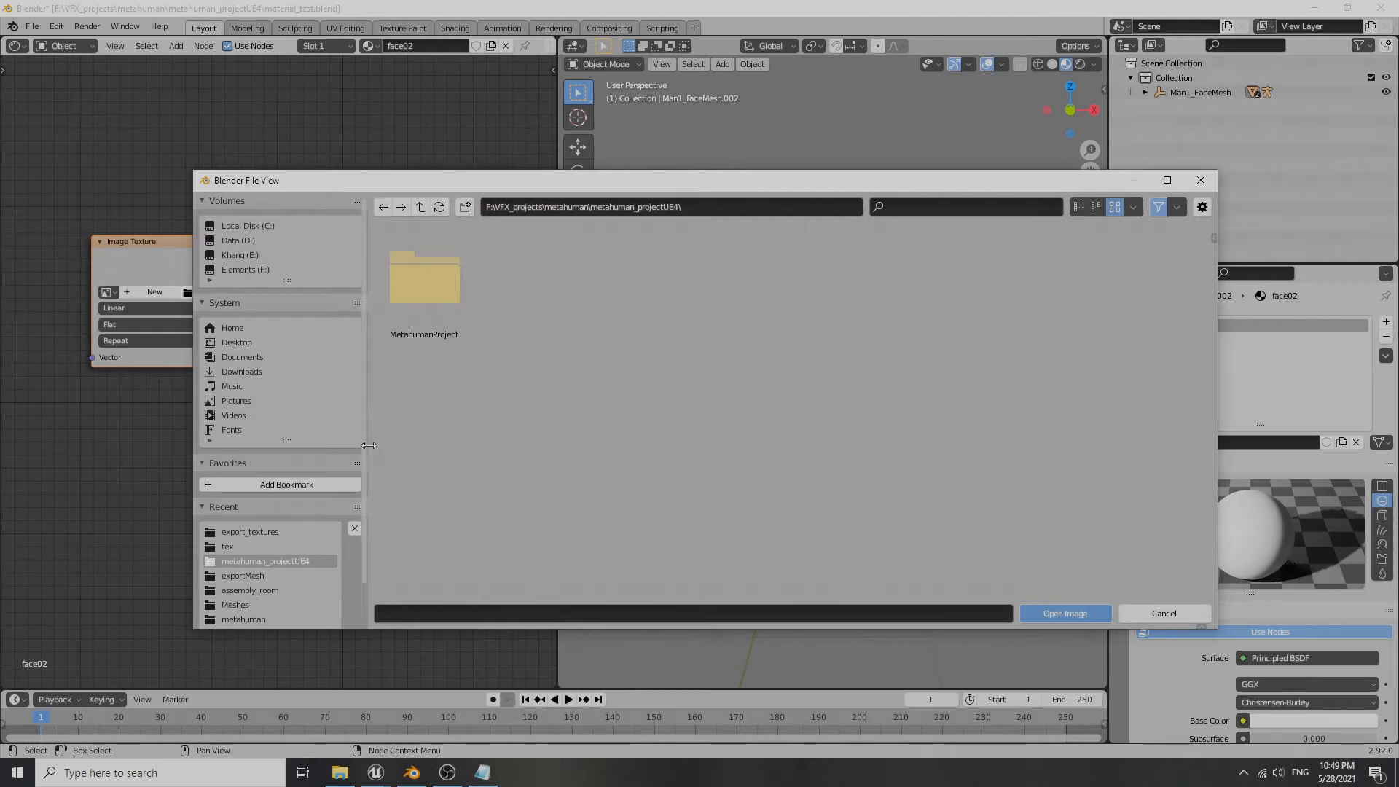
pyautogui.click(287, 537)
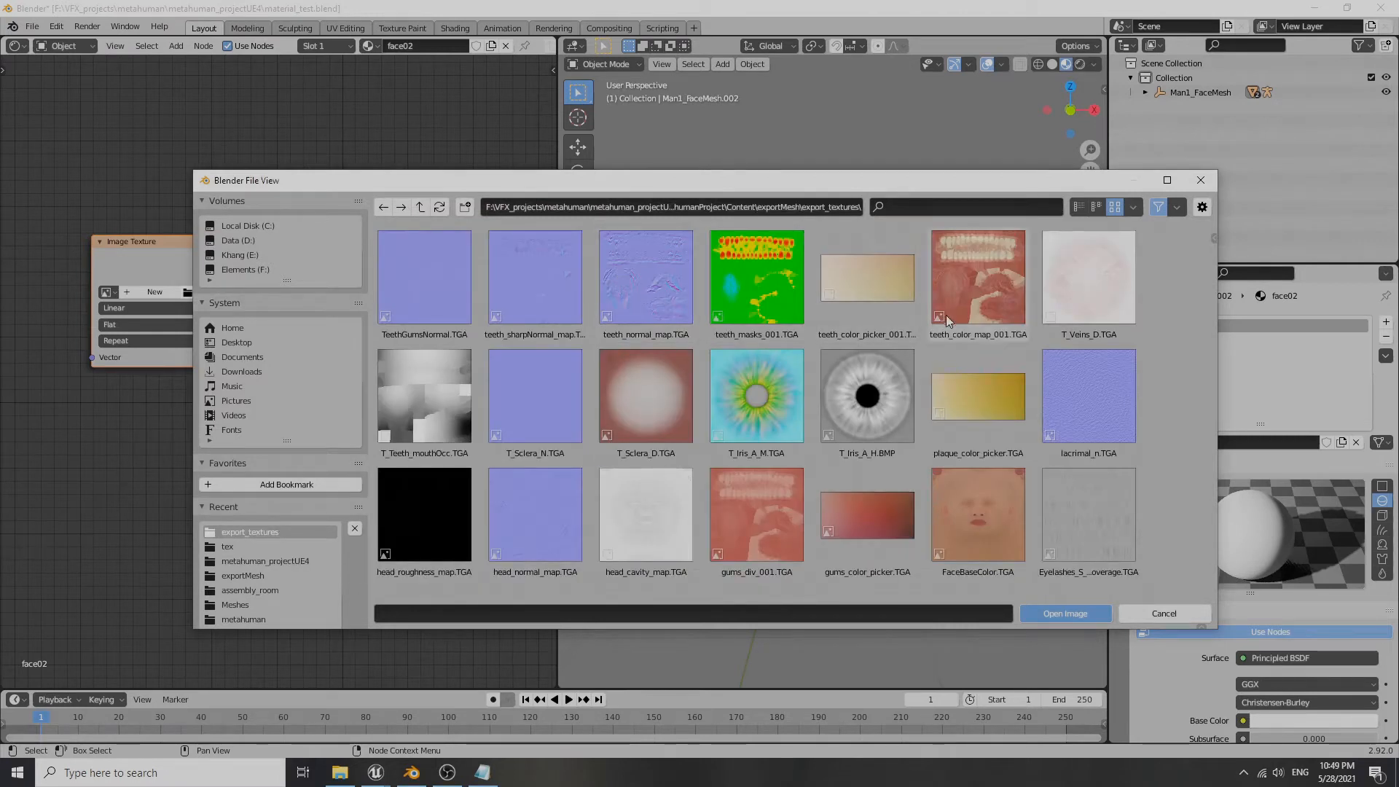
pyautogui.click(985, 528)
pyautogui.click(1093, 609)
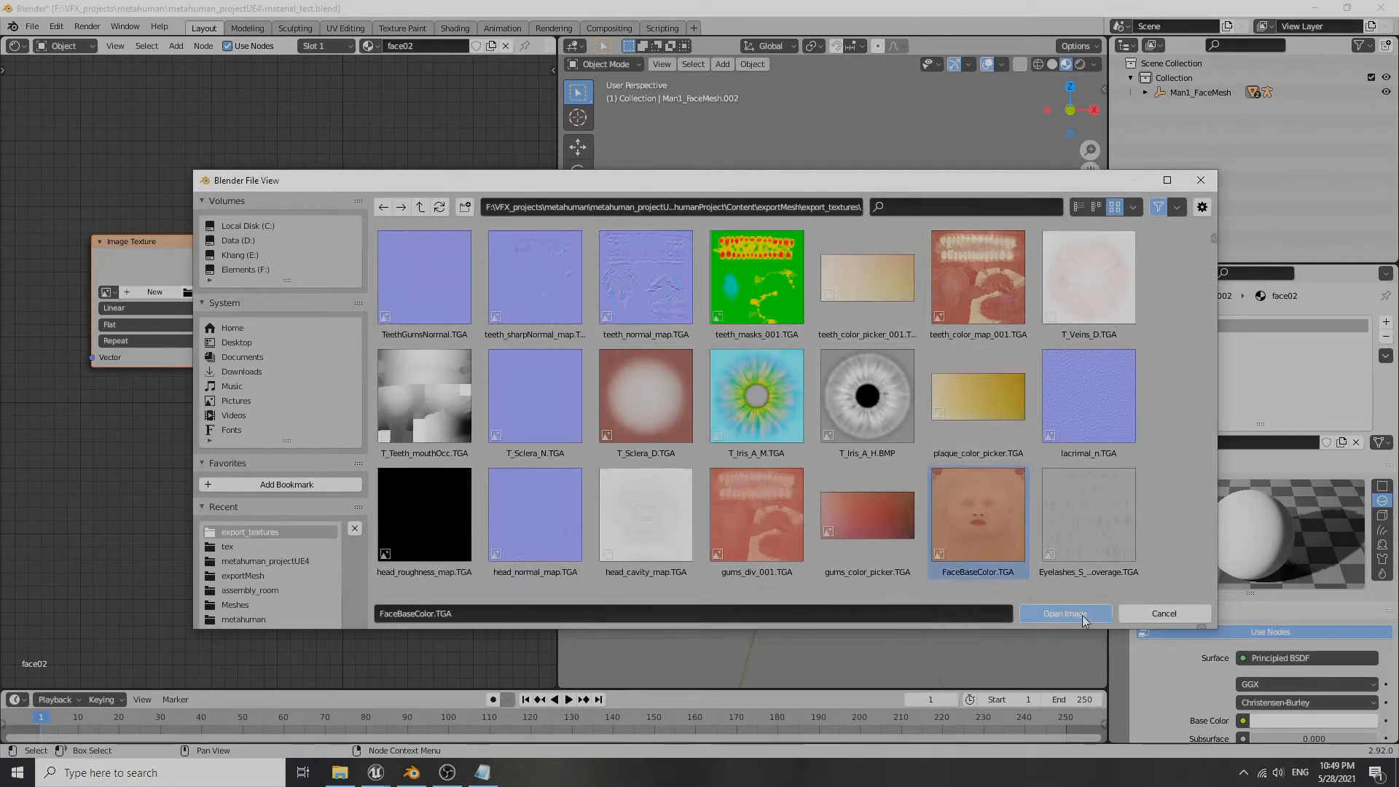
pyautogui.moveTo(156, 439); pyautogui.dragTo(64, 427, button='middle')
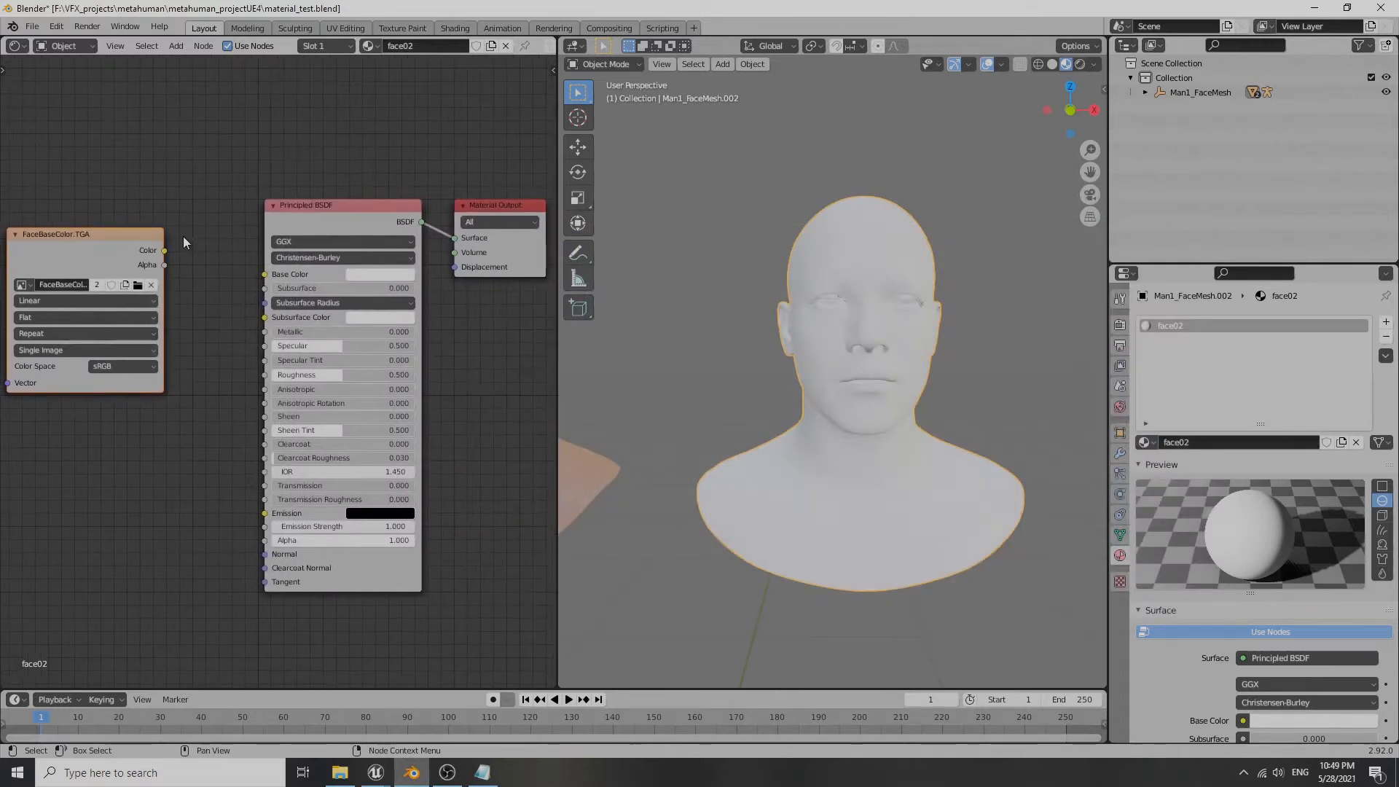
pyautogui.moveTo(166, 252); pyautogui.dragTo(264, 275)
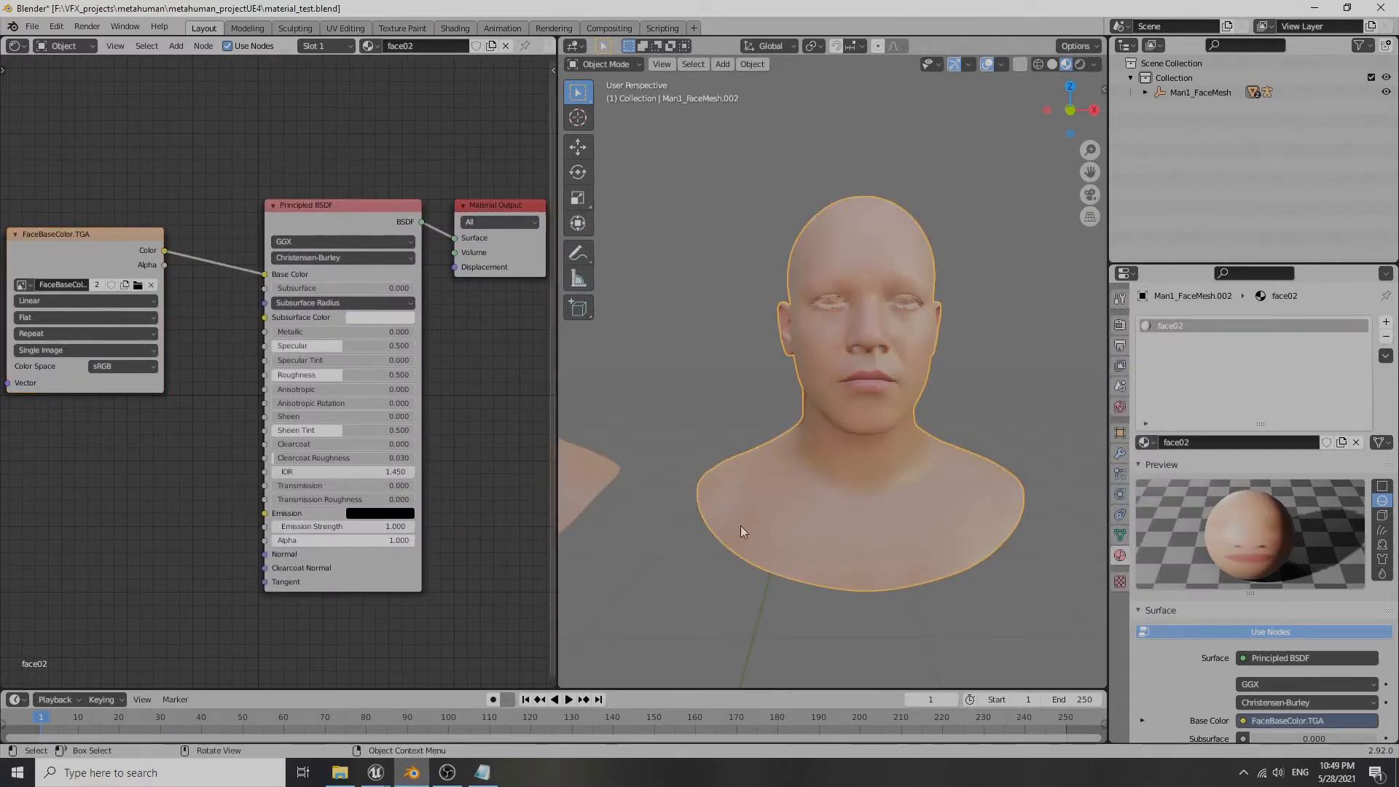
# - Move the FaceBaseColor.TGA node up and place a duplicate of it directly below
pyautogui.moveTo(106, 242); pyautogui.dragTo(104, 196)
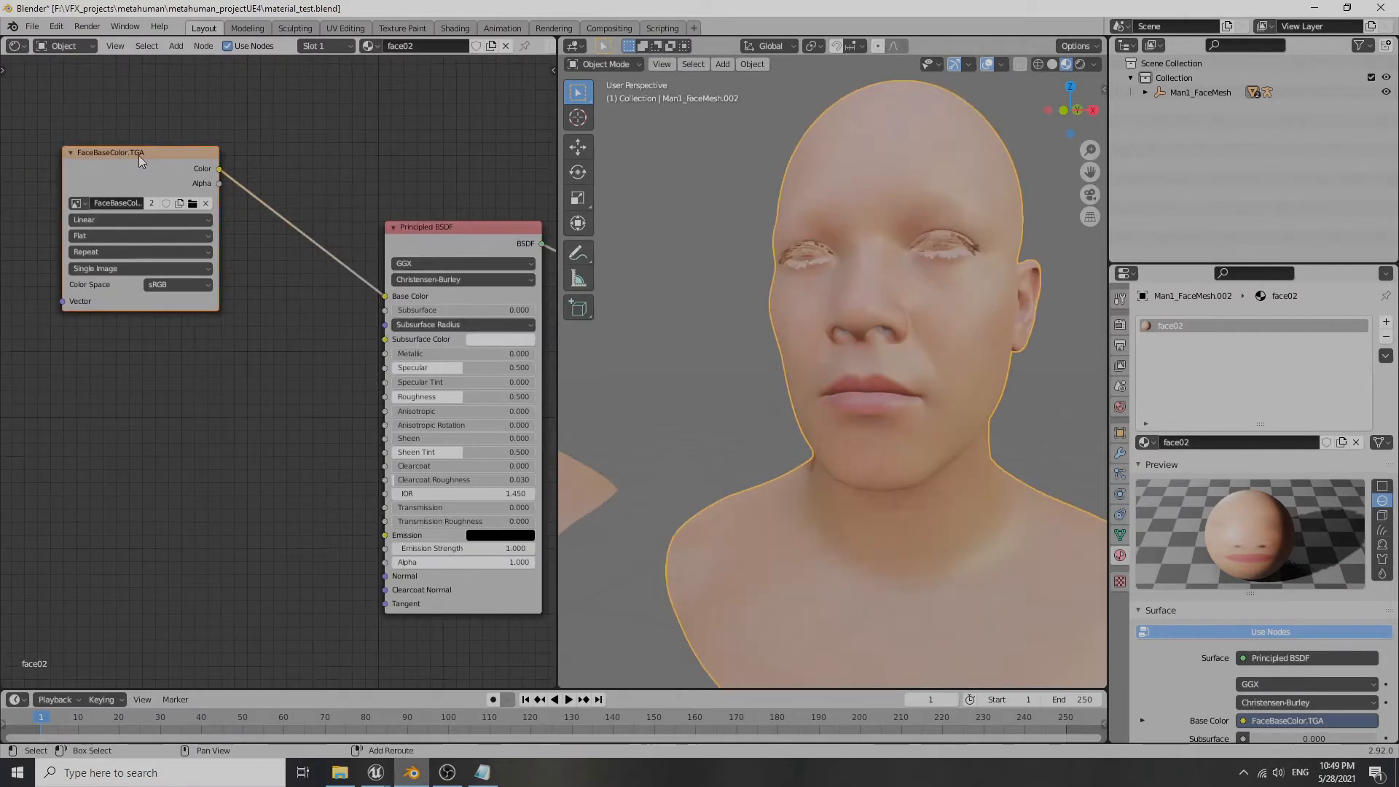
pyautogui.hotkey('shift', 'd')
pyautogui.click(136, 332)
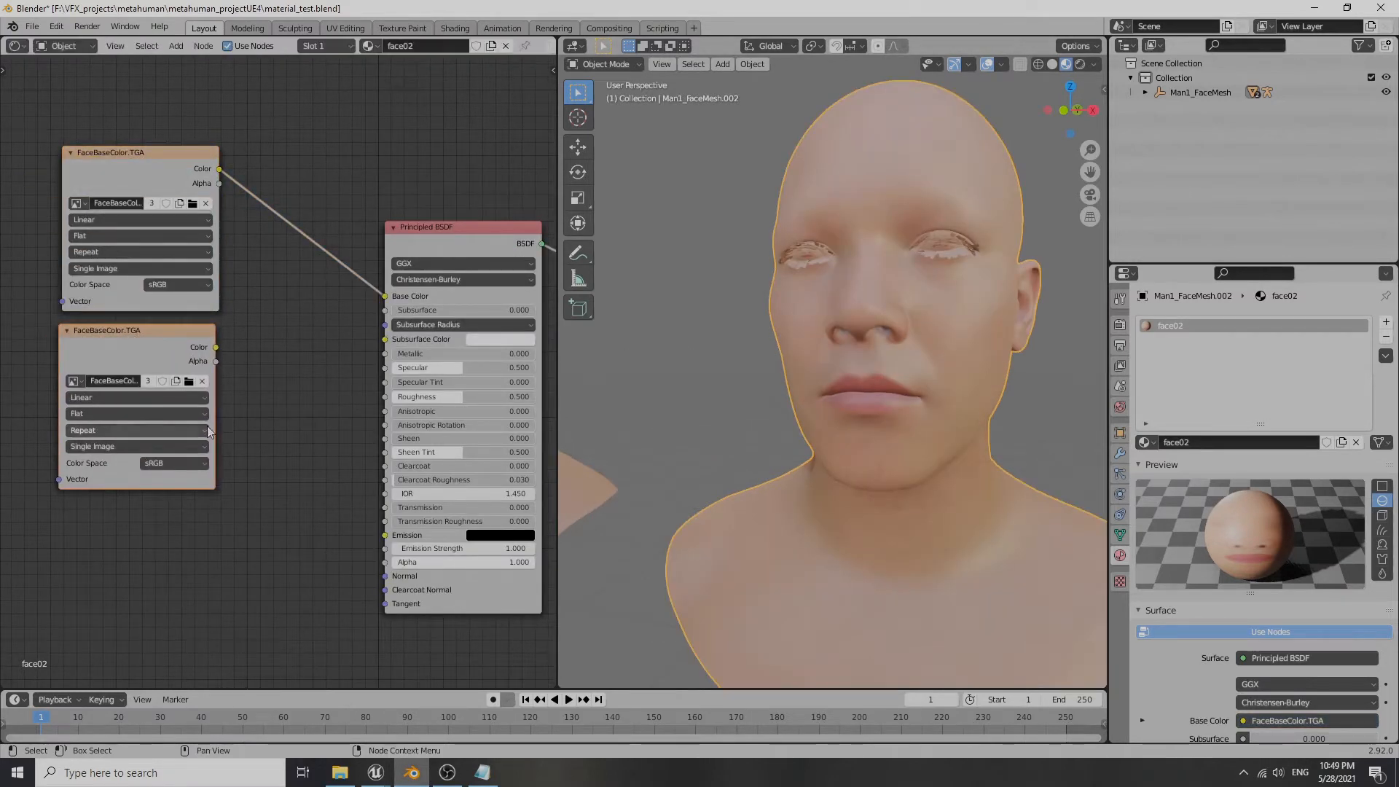
# - Replace the image in the lower, duplicated Image Texture node with head_cavity_map.TGA from export_textures
pyautogui.scroll(1, 196, 387)
pyautogui.scroll(1, 195, 388)
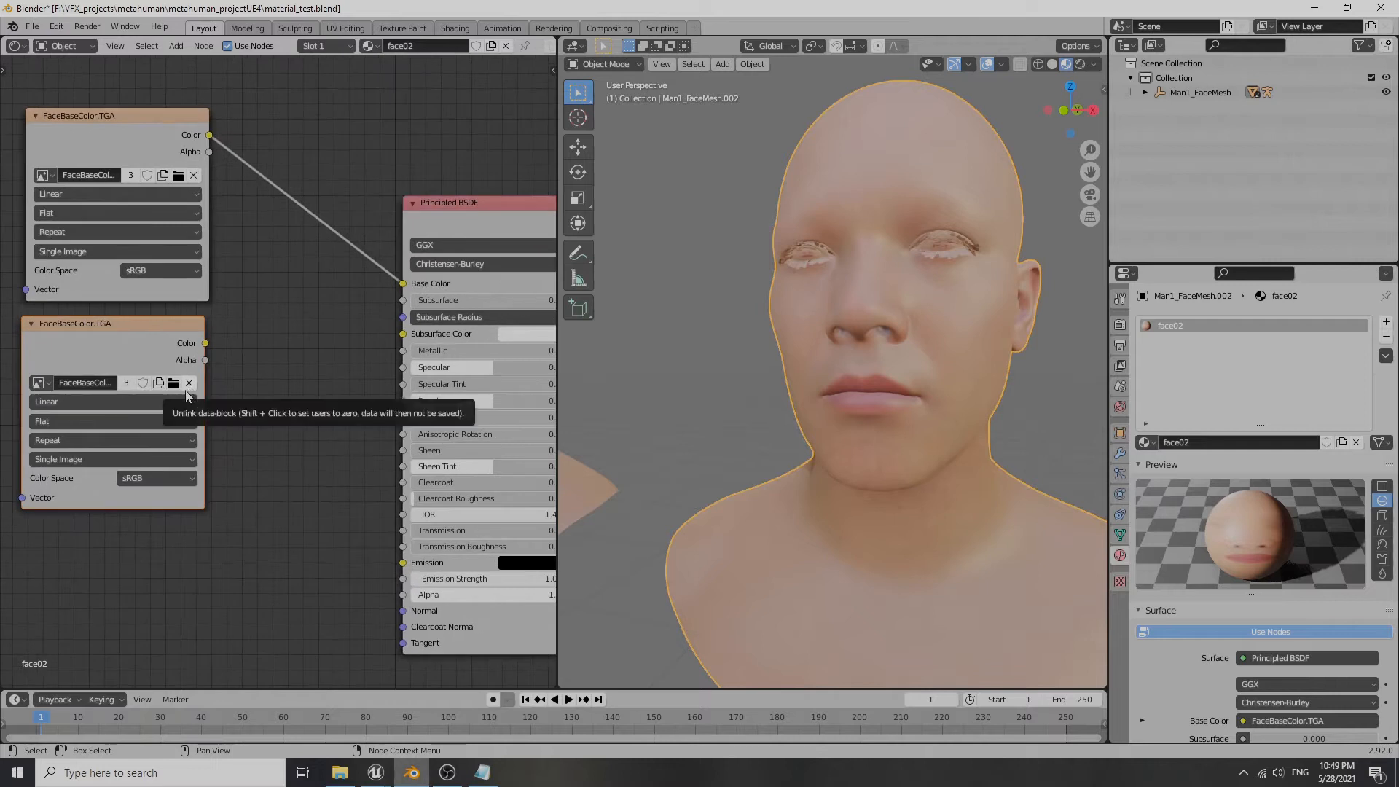
pyautogui.click(174, 384)
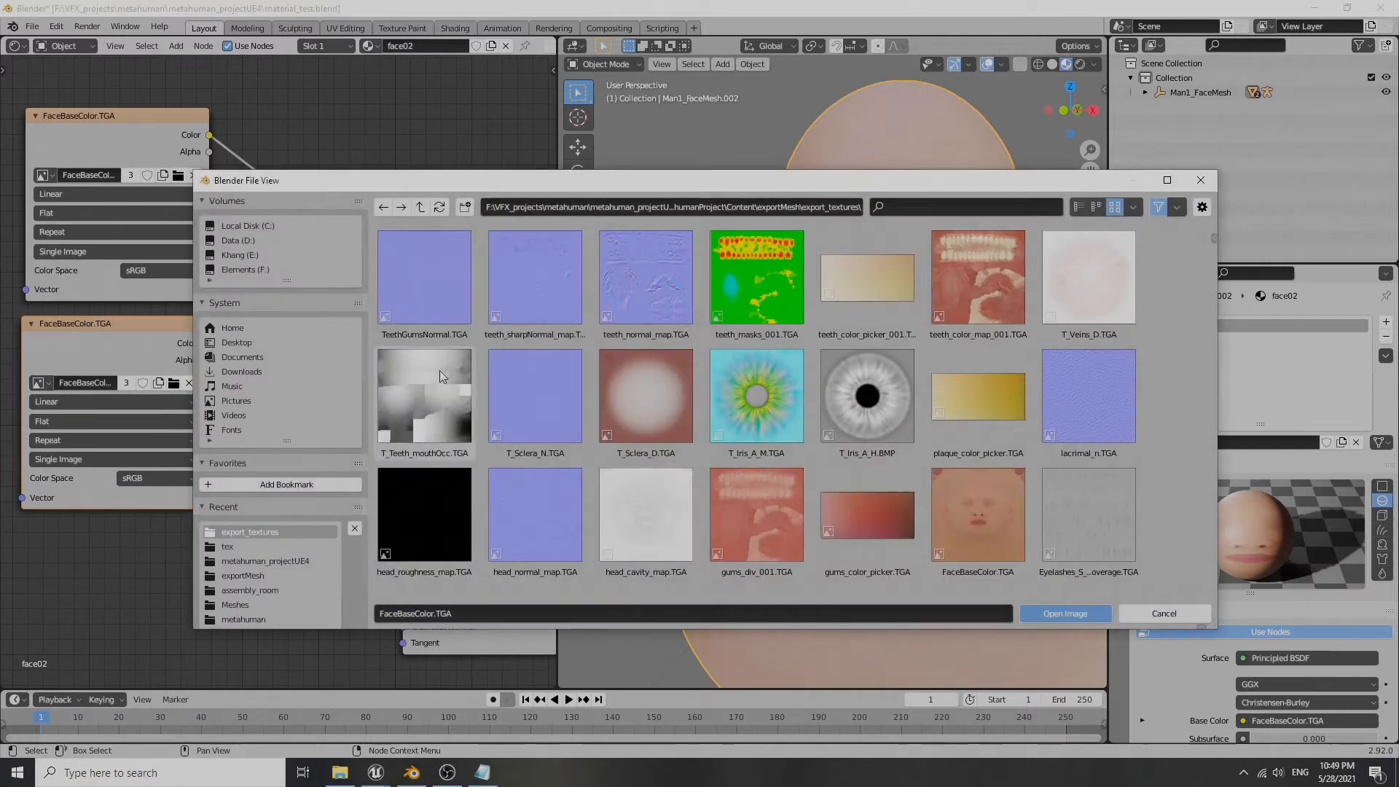
pyautogui.click(649, 512)
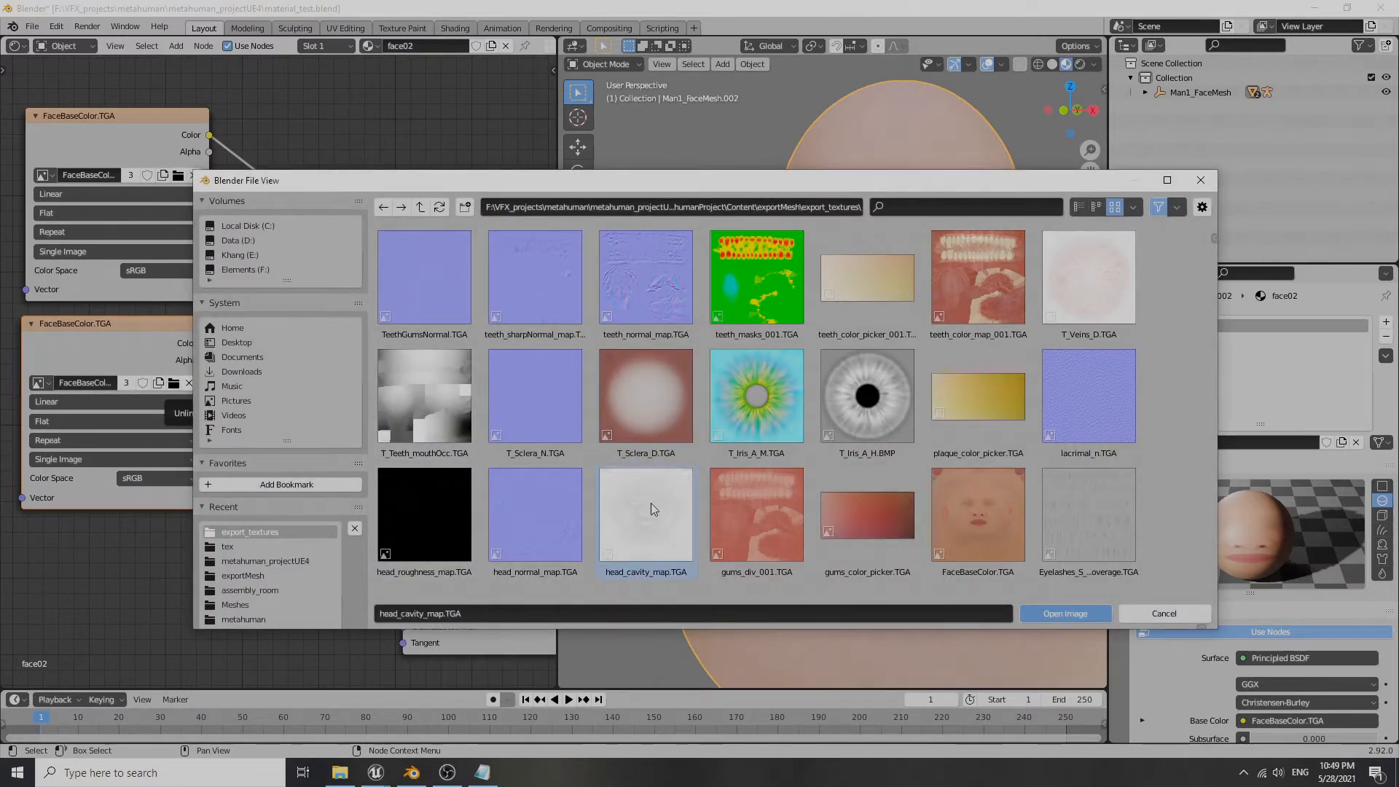
pyautogui.click(1065, 613)
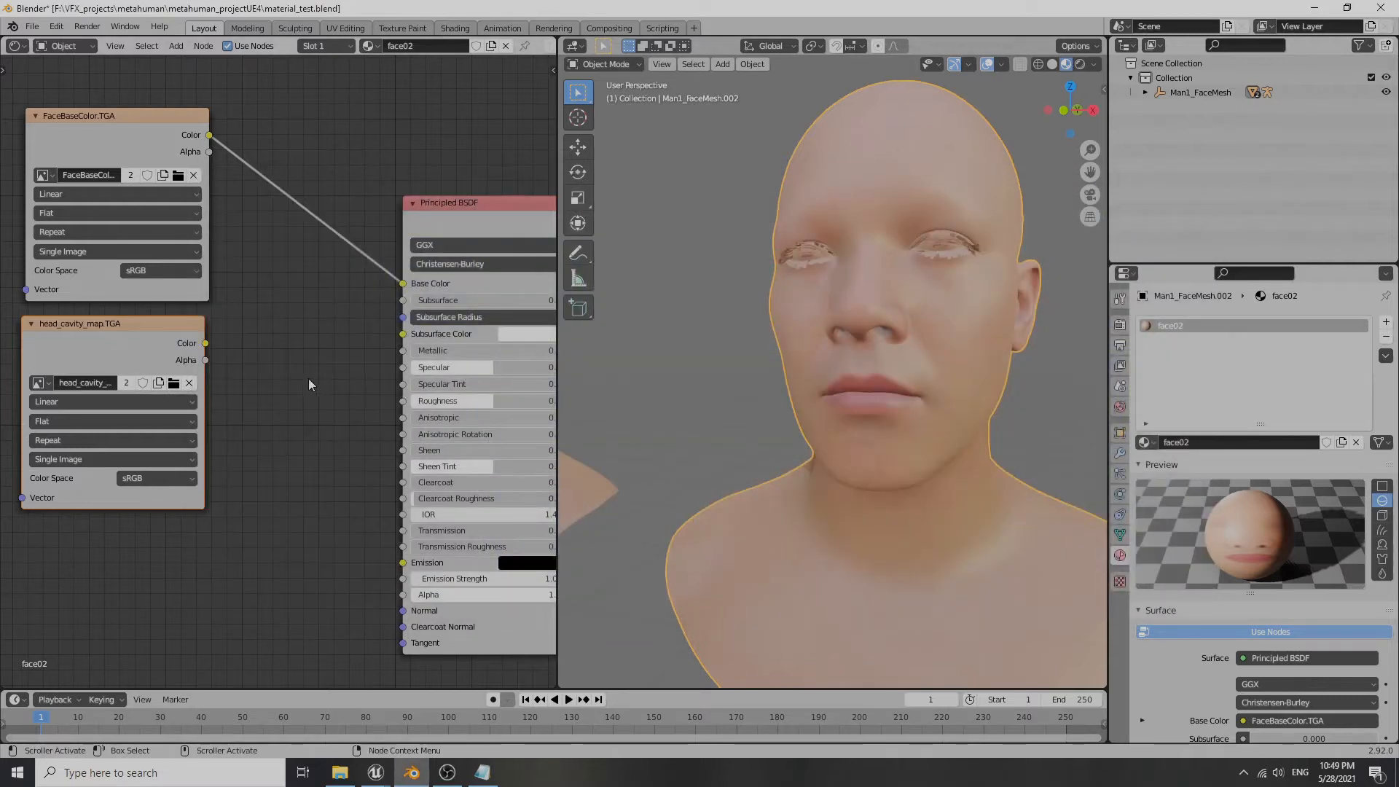
# - Add a MixRGB node between the two Image Texture nodes and the Principled BSDF
pyautogui.moveTo(313, 384); pyautogui.dragTo(283, 429, button='middle')
pyautogui.moveTo(177, 393); pyautogui.dragTo(374, 329)
pyautogui.scroll(3, 924, 363)
pyautogui.scroll(1, 926, 357)
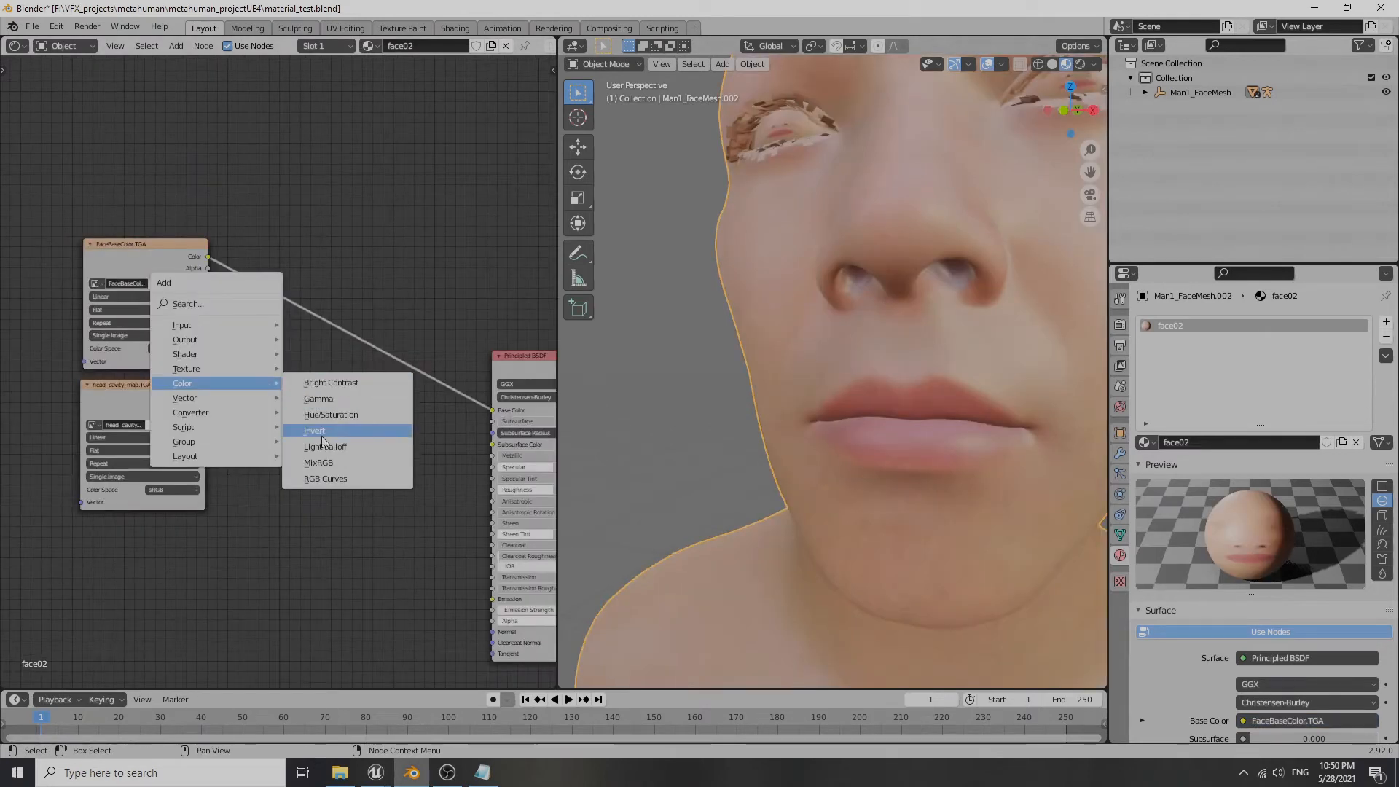
pyautogui.click(319, 463)
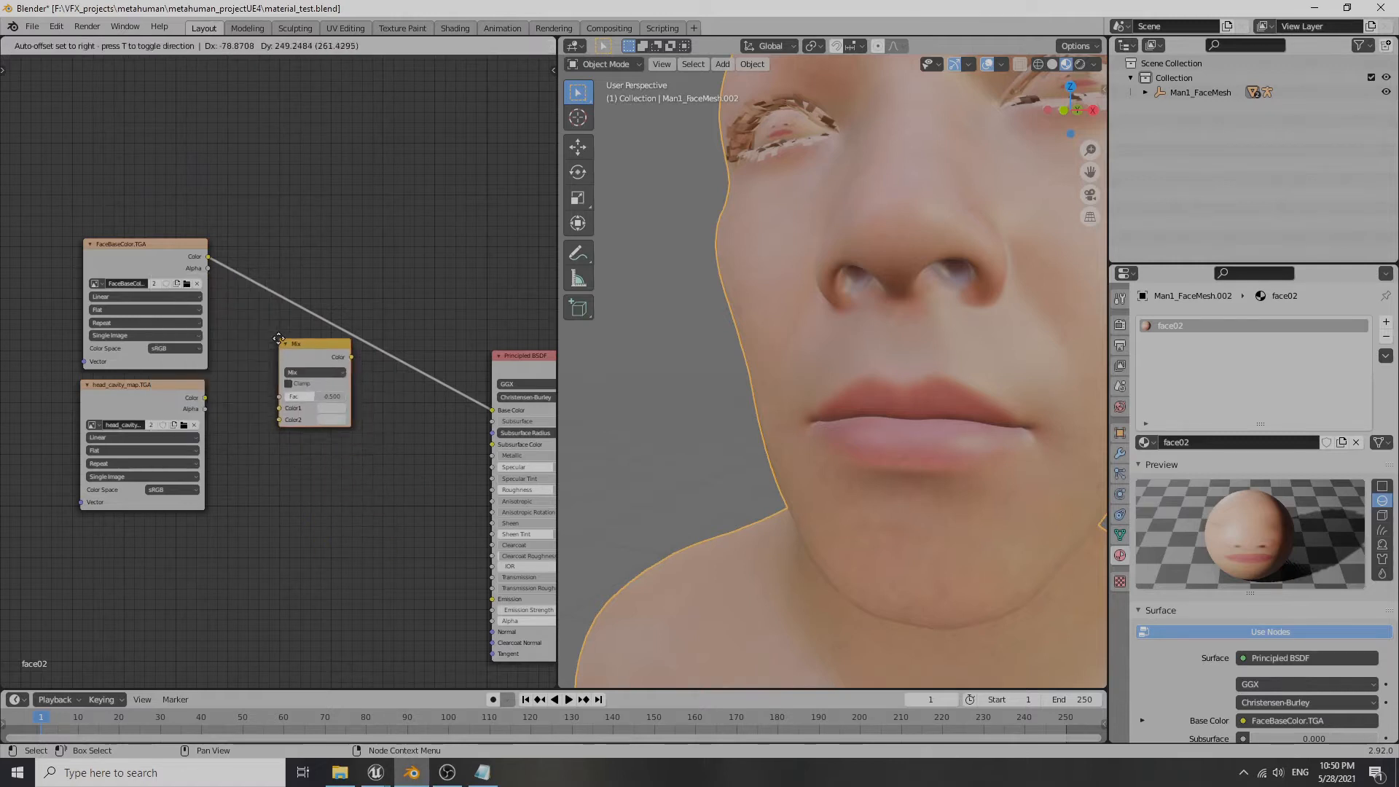
pyautogui.click(274, 325)
# - Connect the FaceBaseColor and head_cavity_map Color outputs to the Mix node's two color inputs, and its output to Base Color
pyautogui.scroll(1, 216, 274)
pyautogui.moveTo(189, 228); pyautogui.dragTo(279, 409)
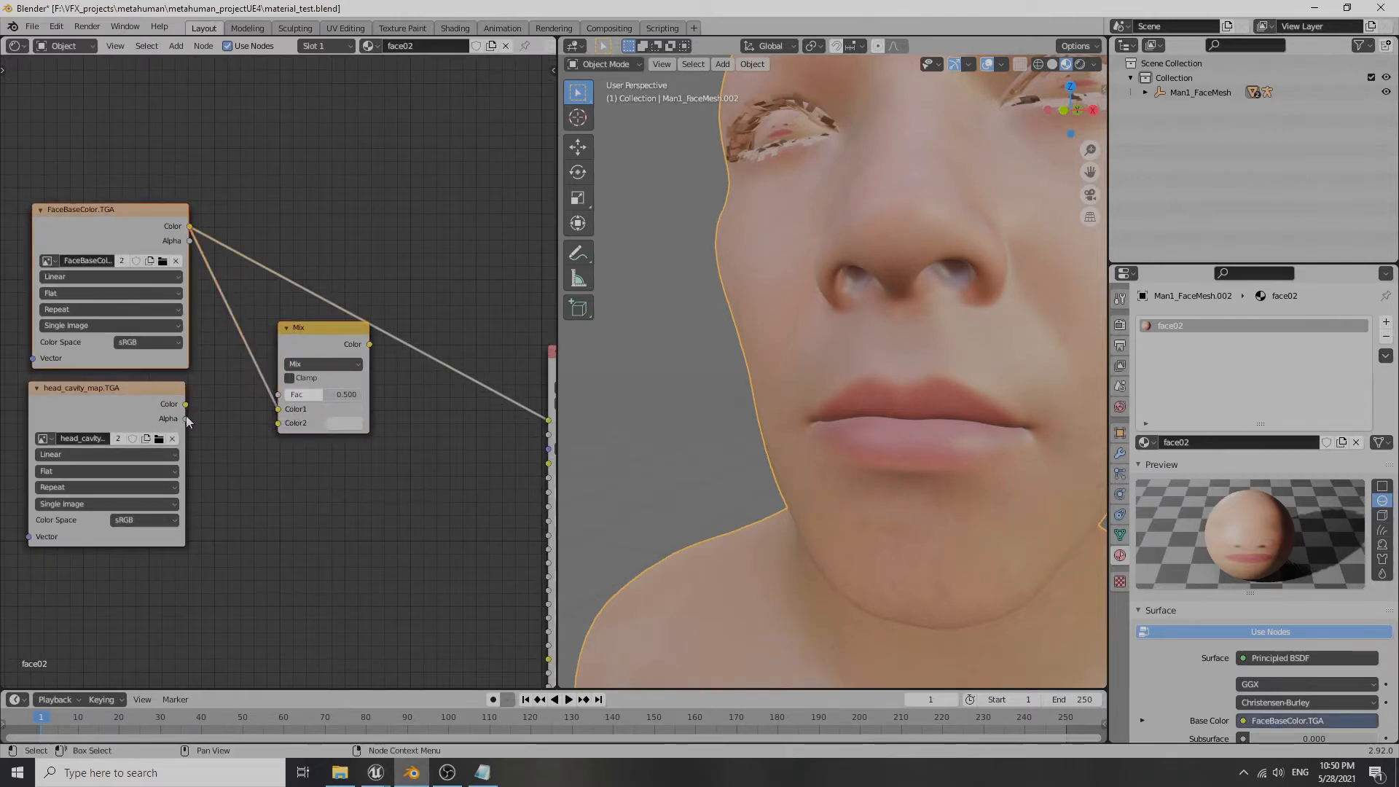
pyautogui.moveTo(186, 403); pyautogui.dragTo(278, 422)
pyautogui.moveTo(281, 427); pyautogui.dragTo(129, 392, button='middle')
pyautogui.moveTo(217, 309); pyautogui.dragTo(397, 384)
# - Set the Mix node to Multiply and swap its inputs so FaceBaseColor feeds Color1 and head_cavity_map feeds Color2
pyautogui.click(269, 375)
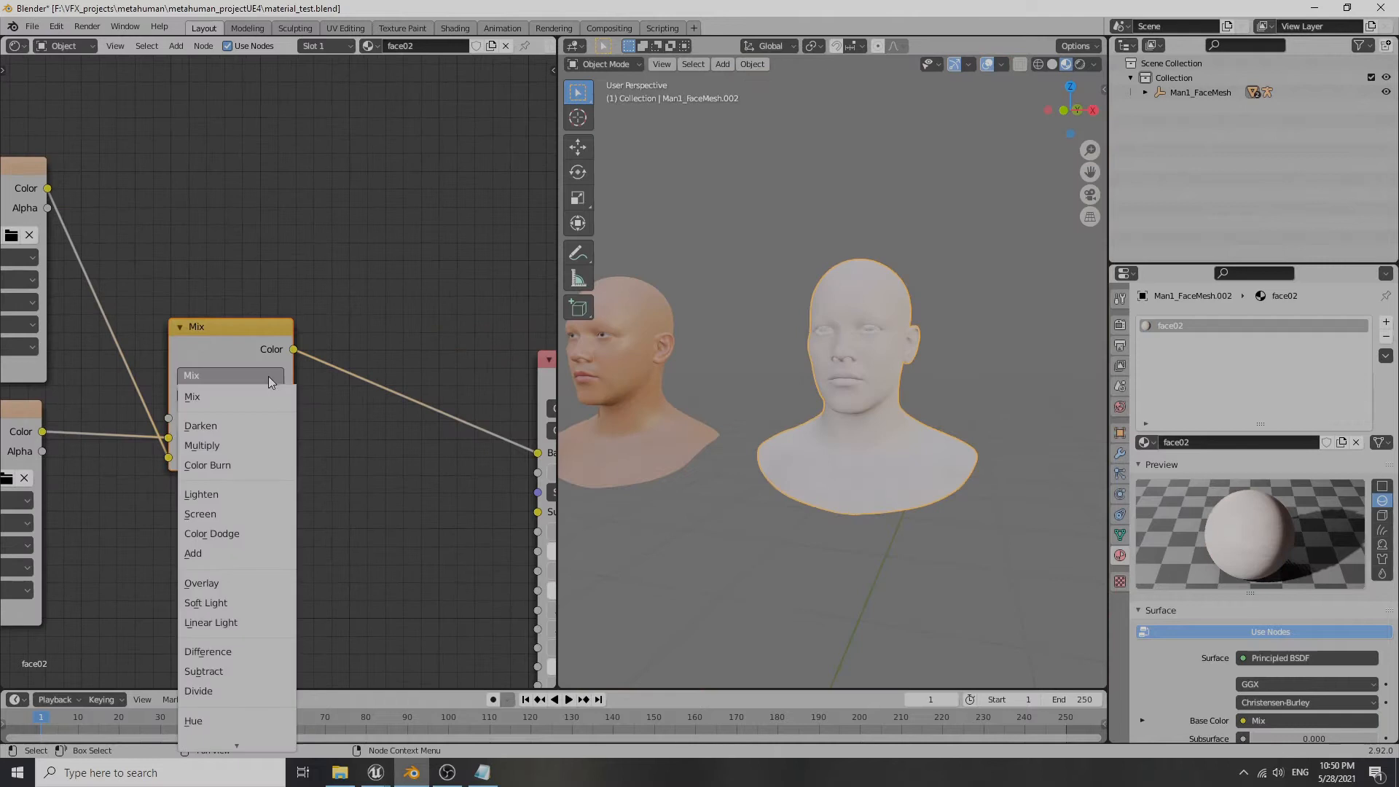
pyautogui.click(225, 444)
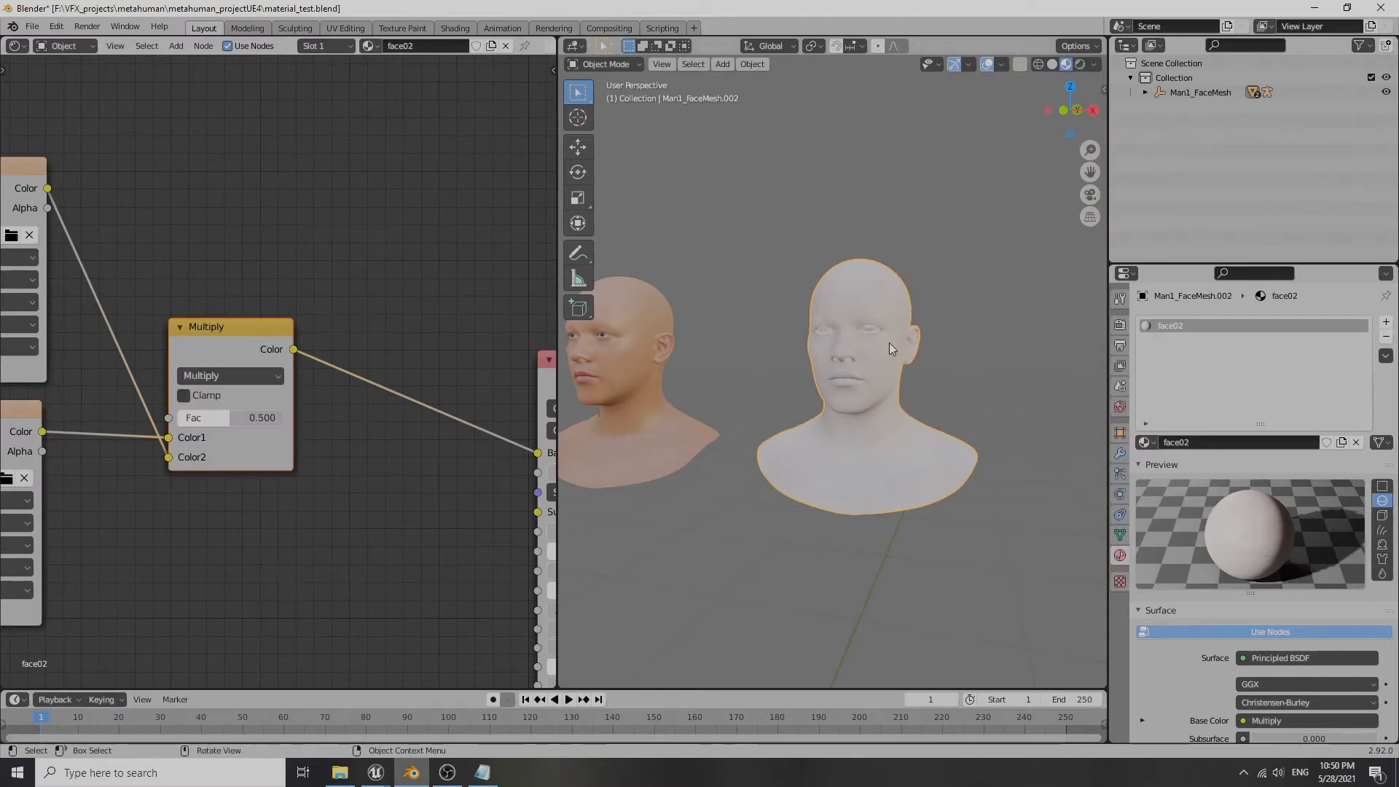
pyautogui.scroll(6, 886, 348)
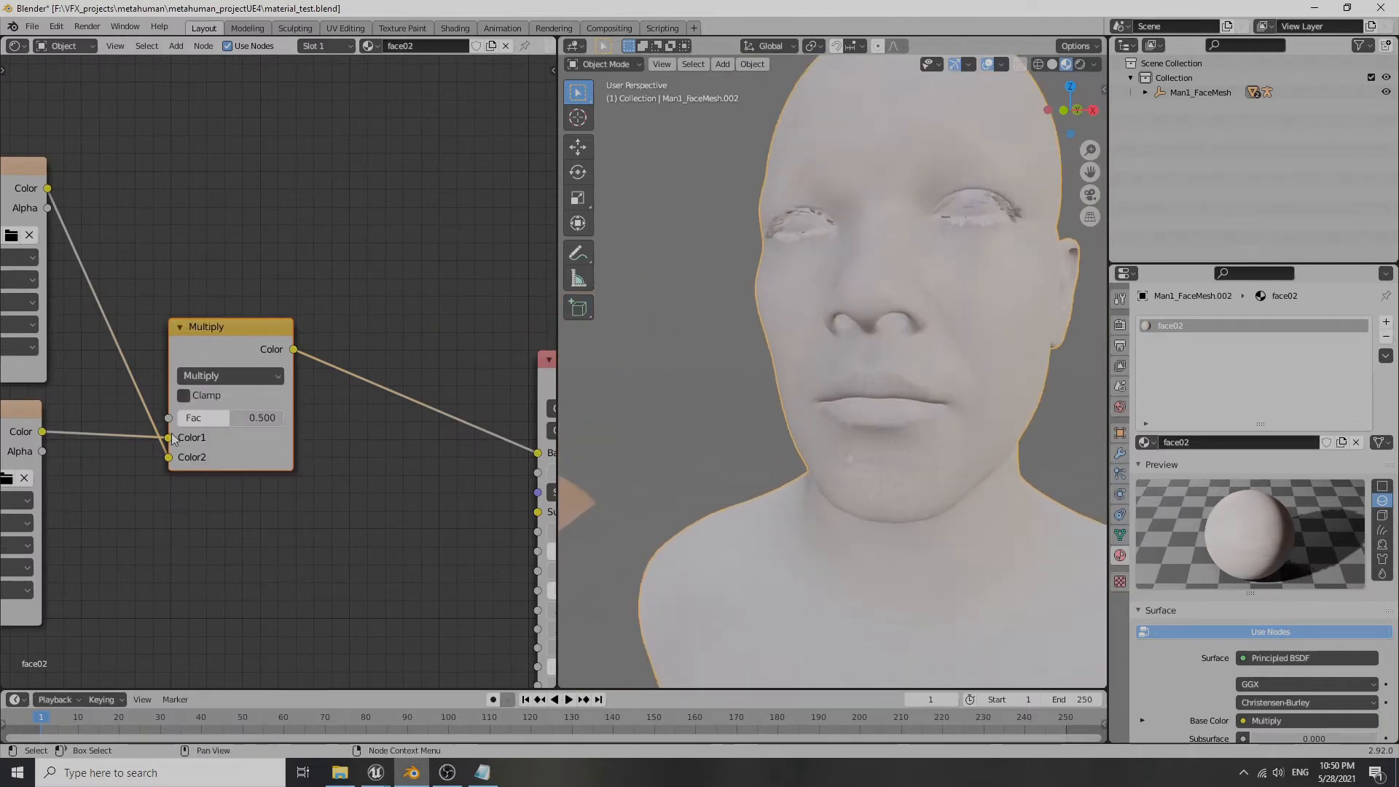
pyautogui.moveTo(170, 437); pyautogui.dragTo(172, 457)
pyautogui.moveTo(980, 368)
pyautogui.mouseDown(button='middle')
pyautogui.moveTo(950, 392)
pyautogui.moveTo(987, 392)
pyautogui.mouseUp(button='middle')
pyautogui.scroll(5, 951, 383)
pyautogui.moveTo(911, 426); pyautogui.dragTo(922, 398, button='middle')
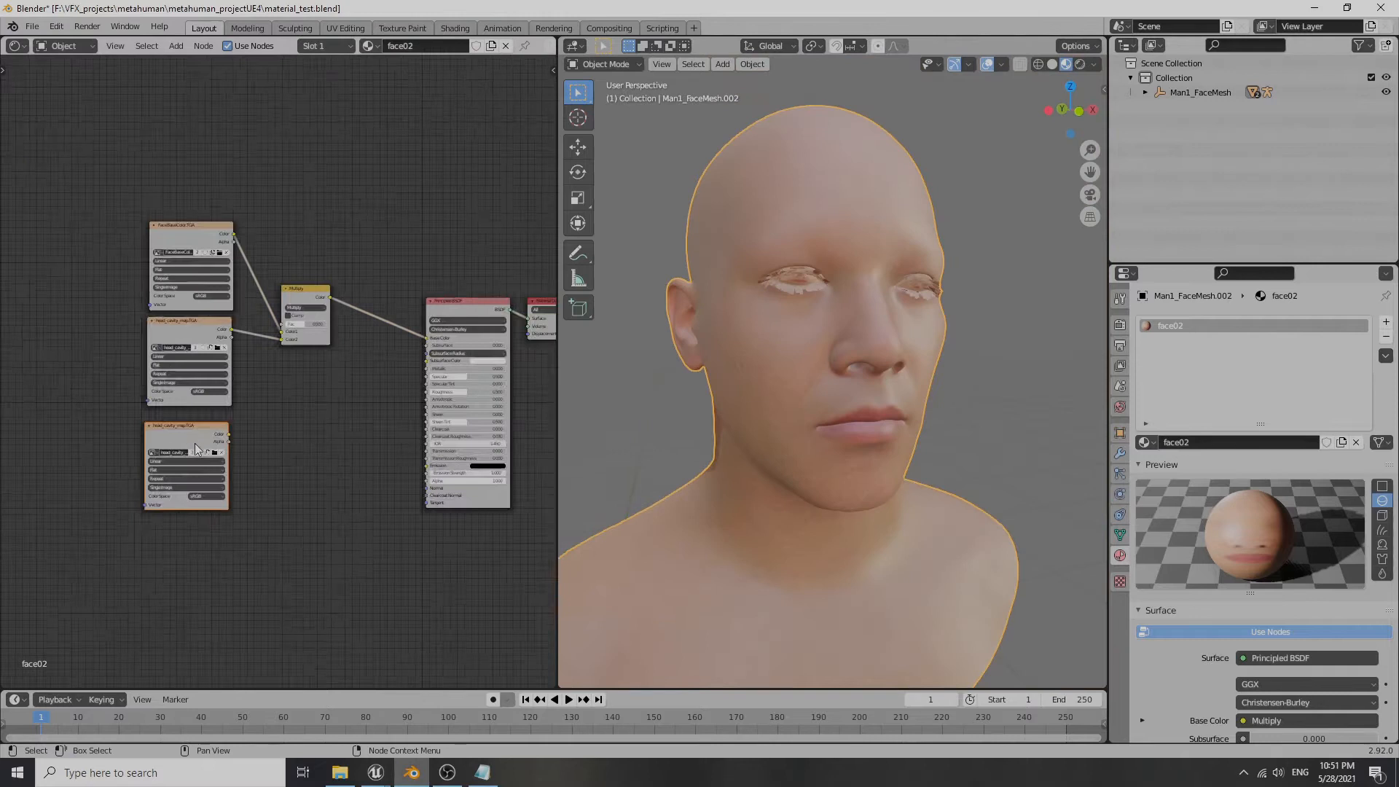
# - Load head_normal_map.TGA into the duplicate Image Texture node below the cavity map node
pyautogui.scroll(3, 318, 405)
pyautogui.click(139, 548)
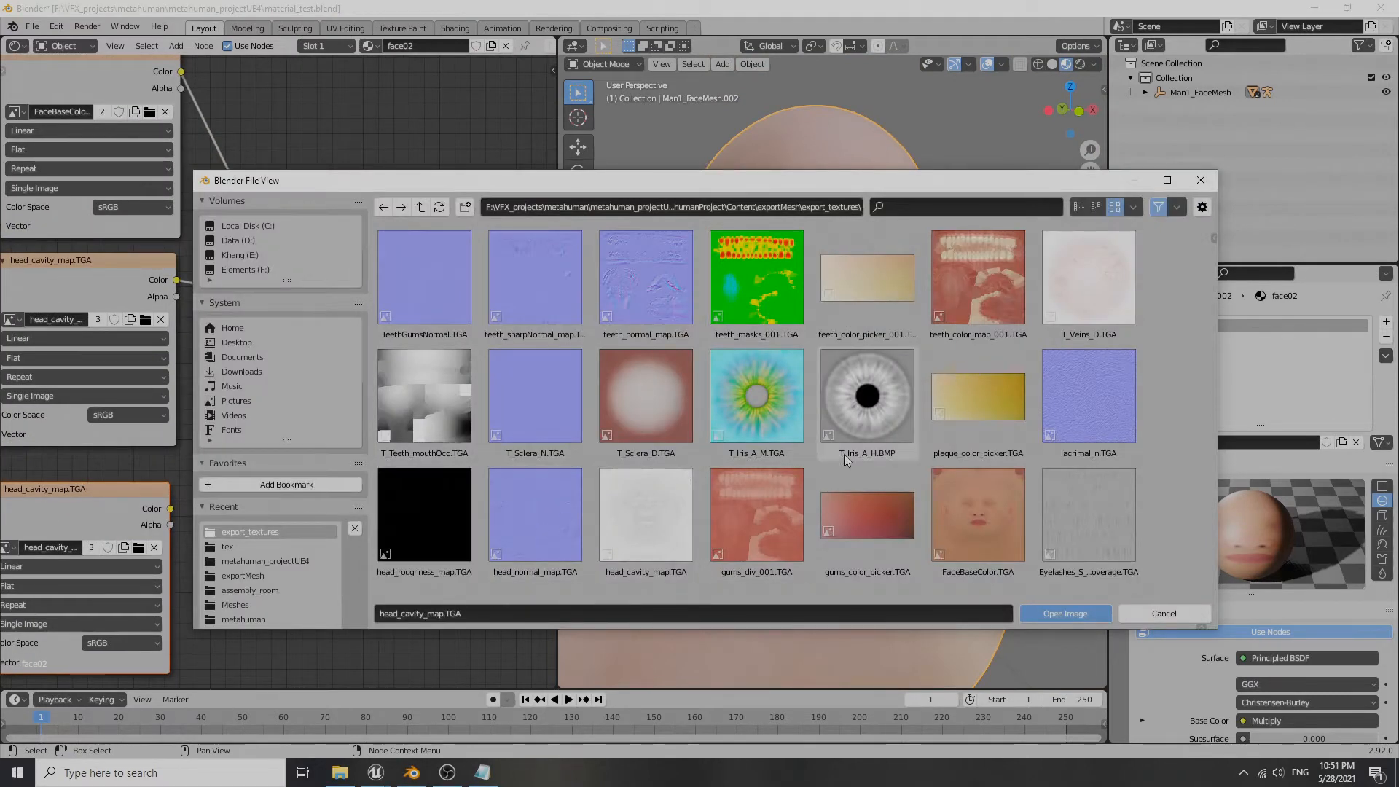
pyautogui.click(554, 506)
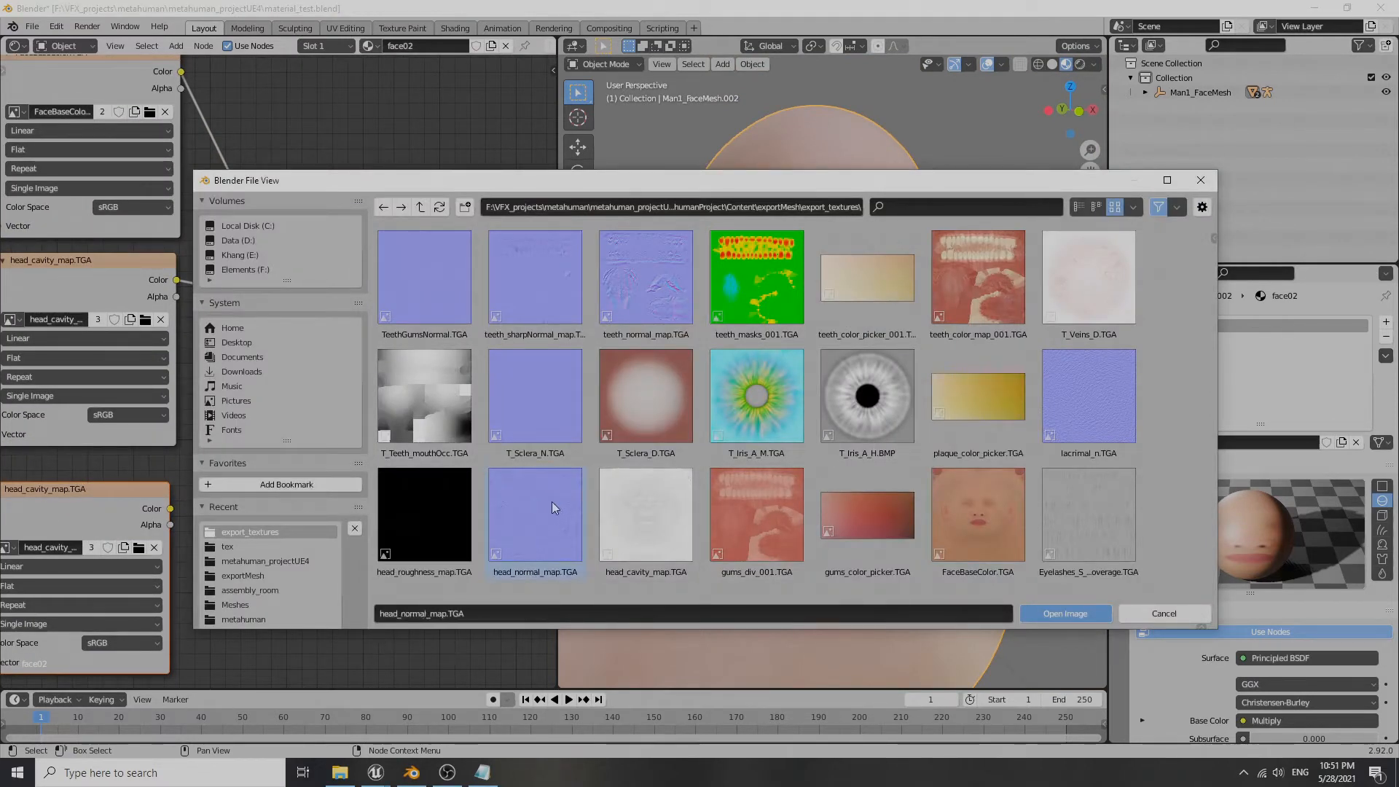
pyautogui.click(1026, 610)
# - Add a Normal Map node beside the head_normal_map.TGA node
pyautogui.moveTo(253, 546); pyautogui.dragTo(238, 364, button='middle')
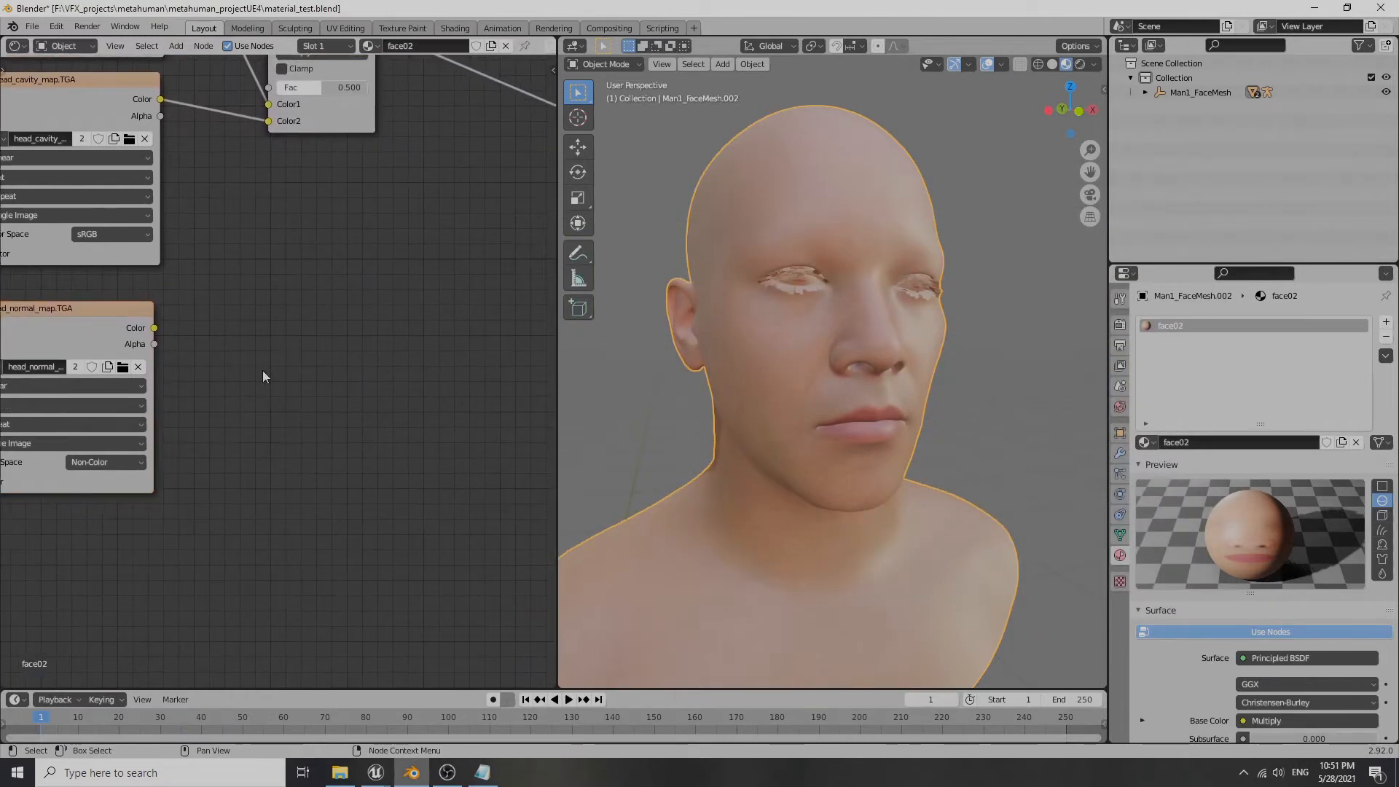
pyautogui.hotkey('shift', 'a')
pyautogui.moveTo(263, 379)
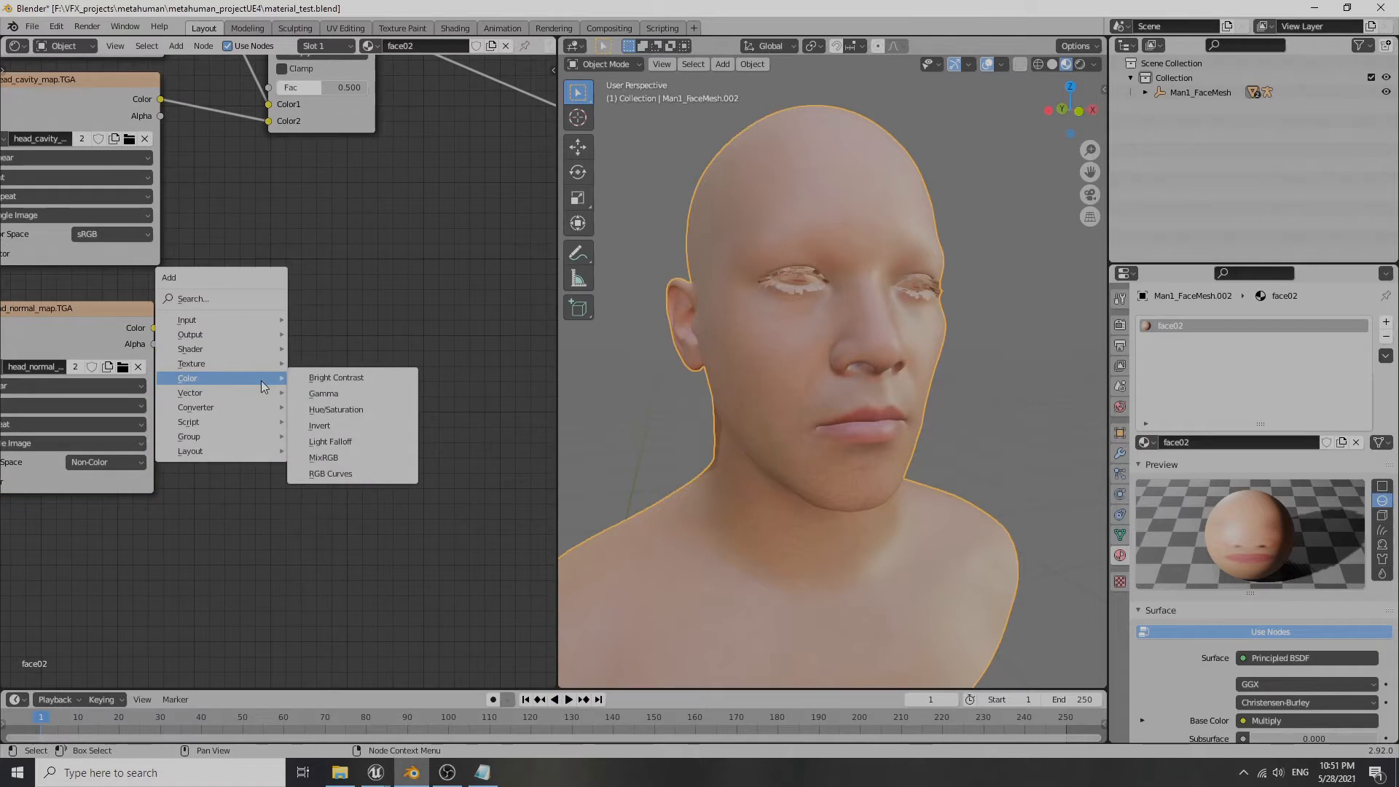
pyautogui.moveTo(218, 397)
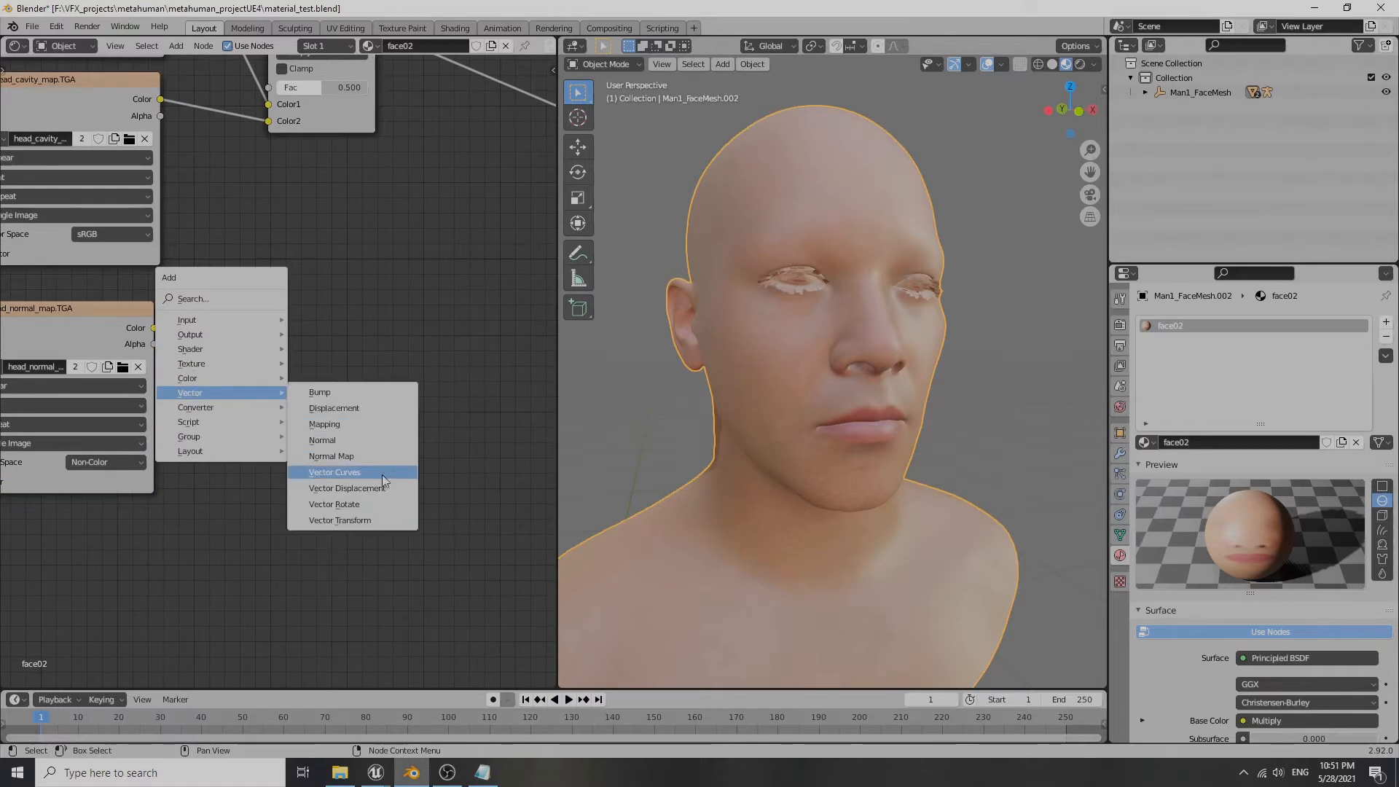
pyautogui.click(370, 459)
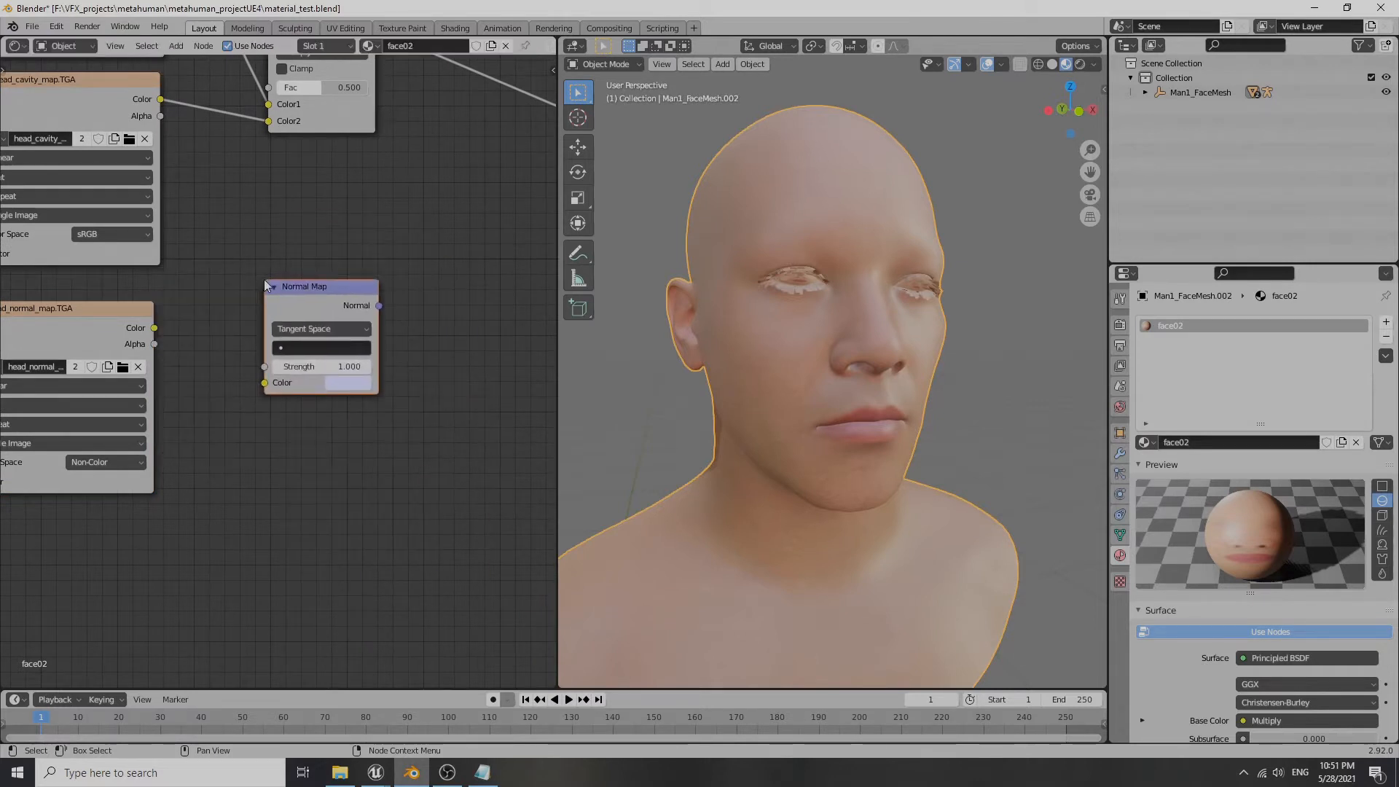
# - Connect head_normal_map's Color to the Normal Map node's Color, and its Normal output to the Principled BSDF's Normal
pyautogui.moveTo(155, 329); pyautogui.dragTo(267, 386)
pyautogui.moveTo(426, 491); pyautogui.dragTo(199, 529, button='middle')
pyautogui.moveTo(154, 342); pyautogui.dragTo(362, 483)
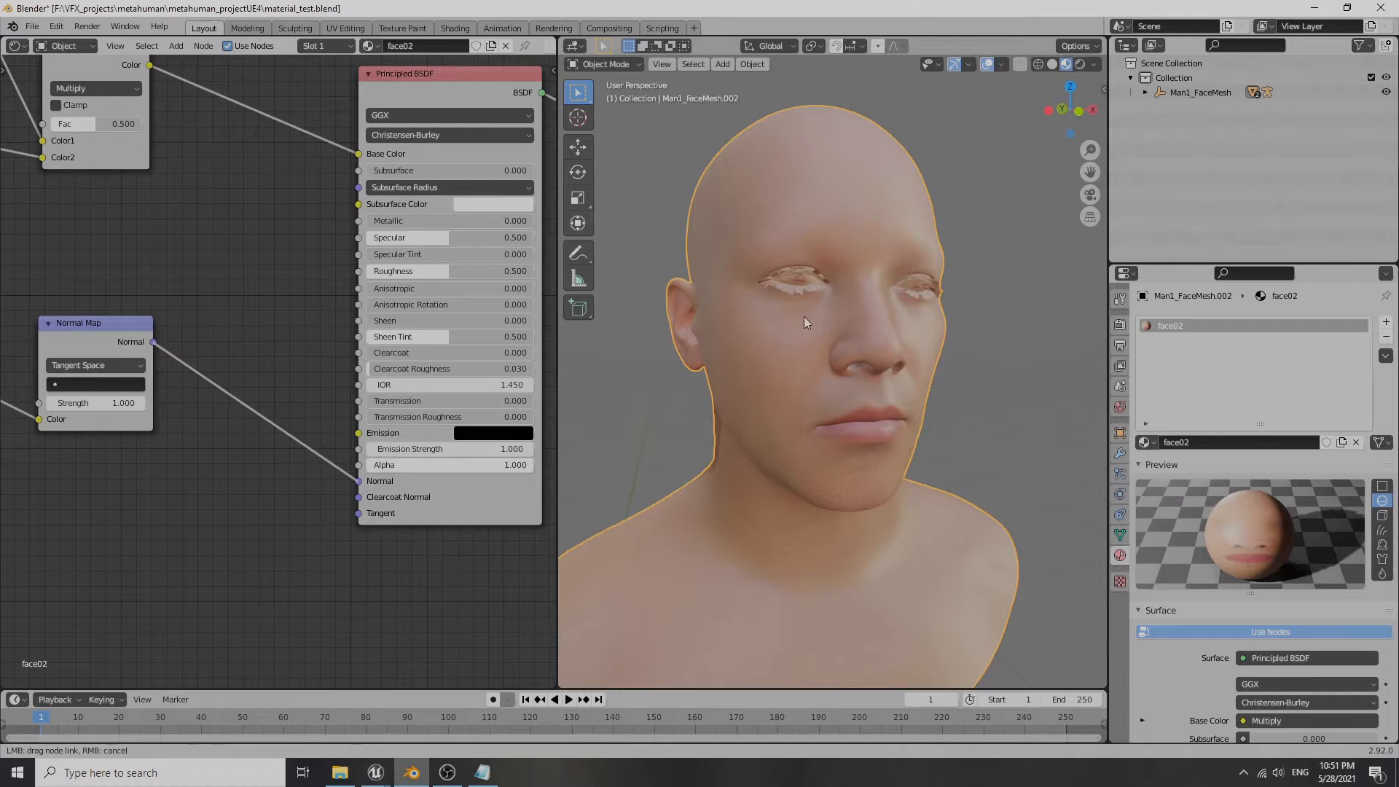
pyautogui.scroll(3, 842, 316)
pyautogui.scroll(4, 829, 321)
pyautogui.moveTo(794, 304); pyautogui.dragTo(768, 316, button='middle')
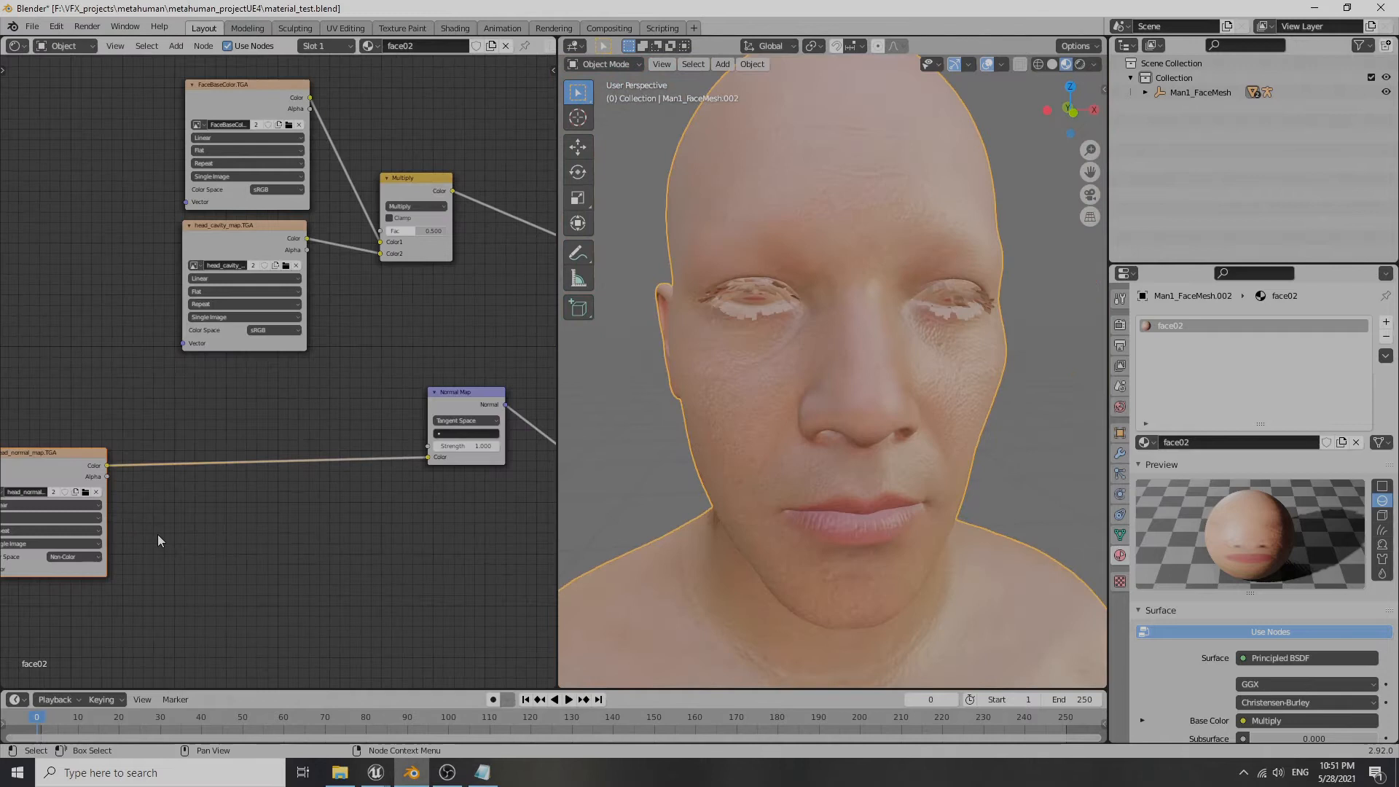
# - Insert a Separate RGB node into the link between head_normal_map.TGA and the Normal Map node
pyautogui.hotkey('shift', 'a')
pyautogui.moveTo(145, 513)
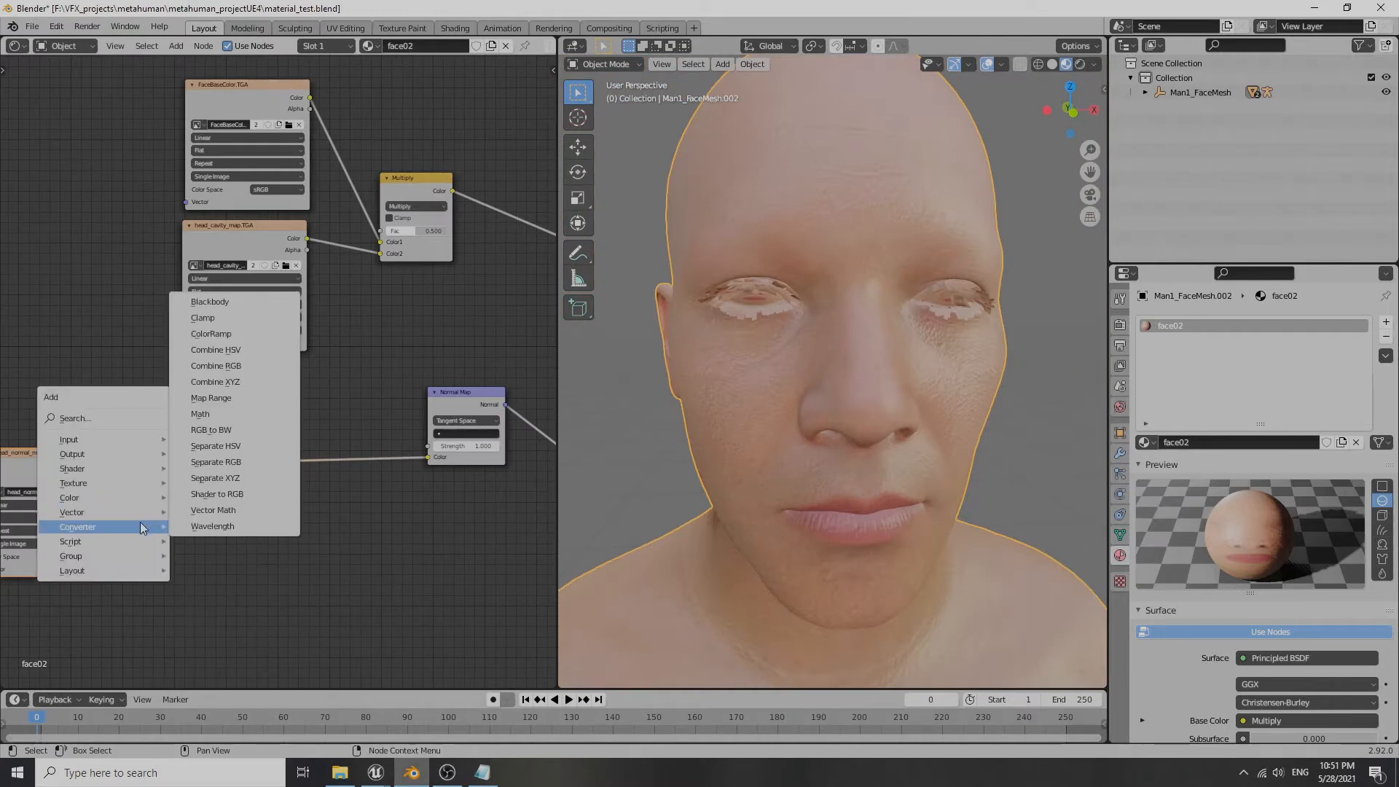
pyautogui.click(211, 462)
pyautogui.click(148, 431)
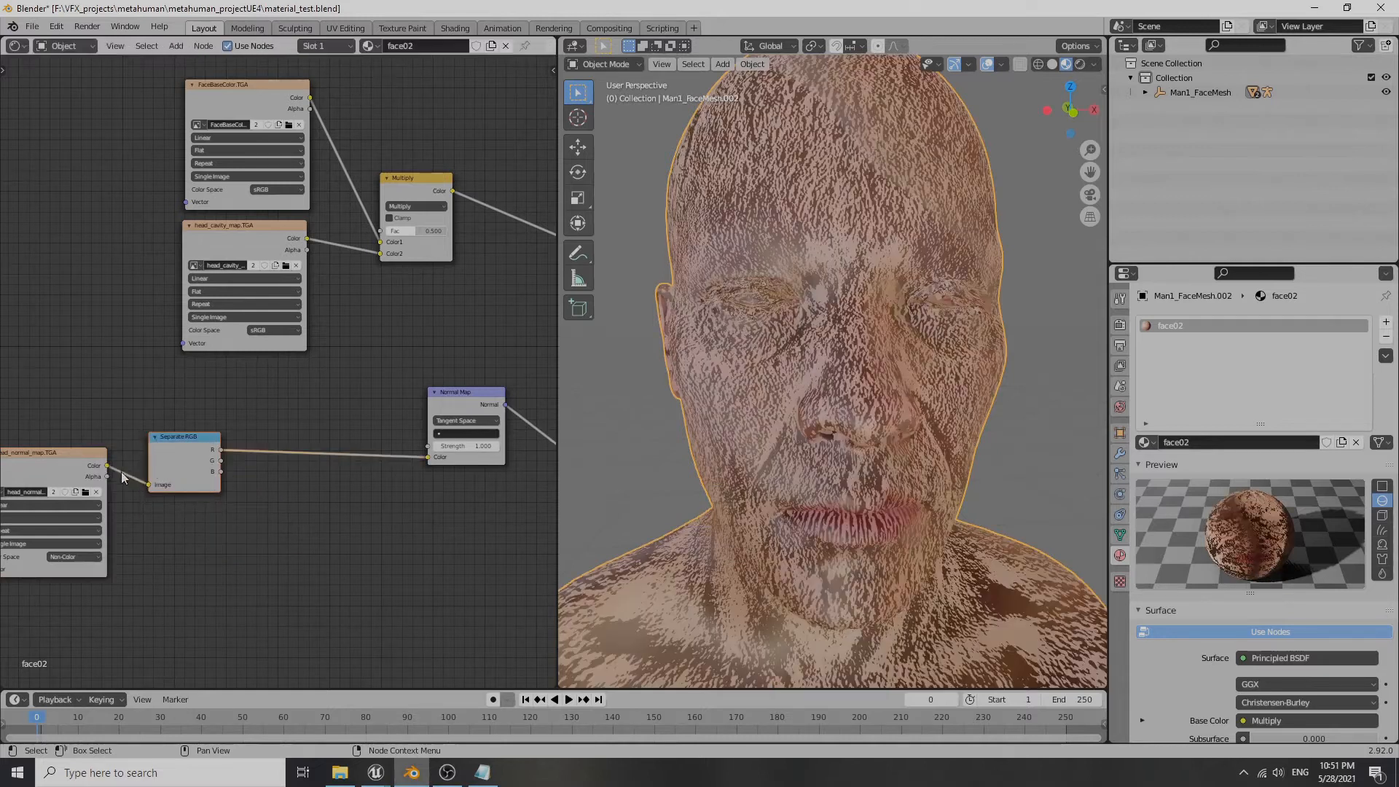
pyautogui.scroll(1, 195, 453)
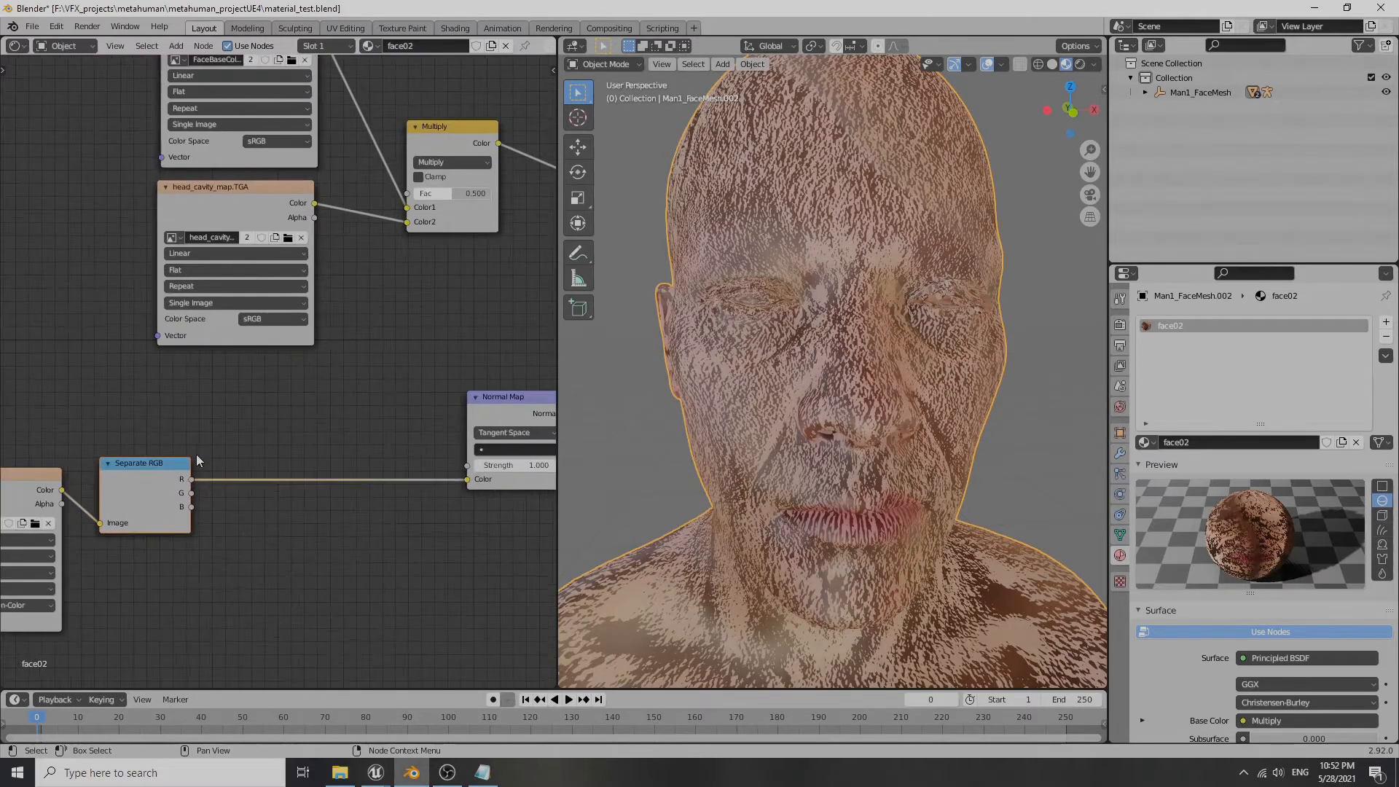
# - Insert an Invert node after Separate RGB and feed its Color input from the G channel
pyautogui.hotkey('shift', 'a')
pyautogui.moveTo(223, 453)
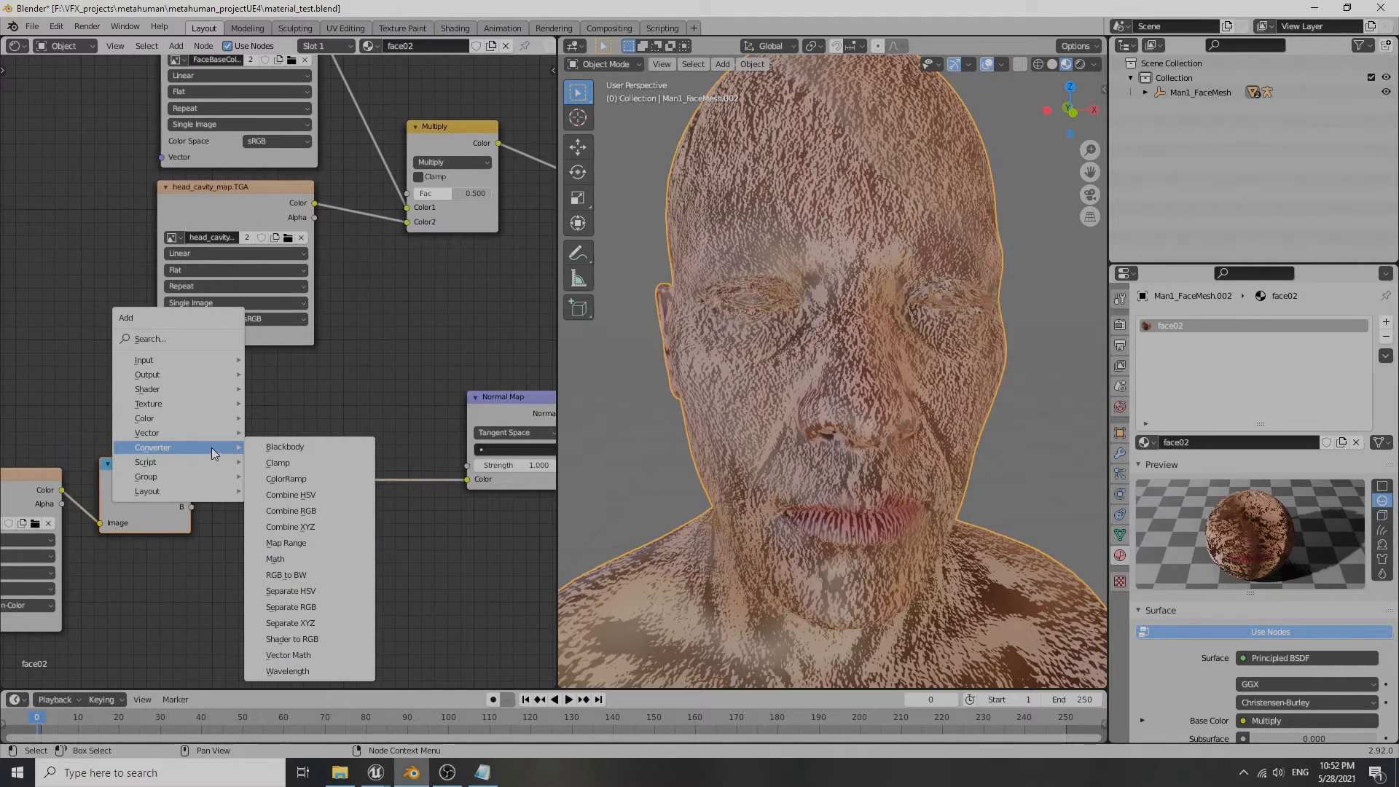
pyautogui.moveTo(191, 433)
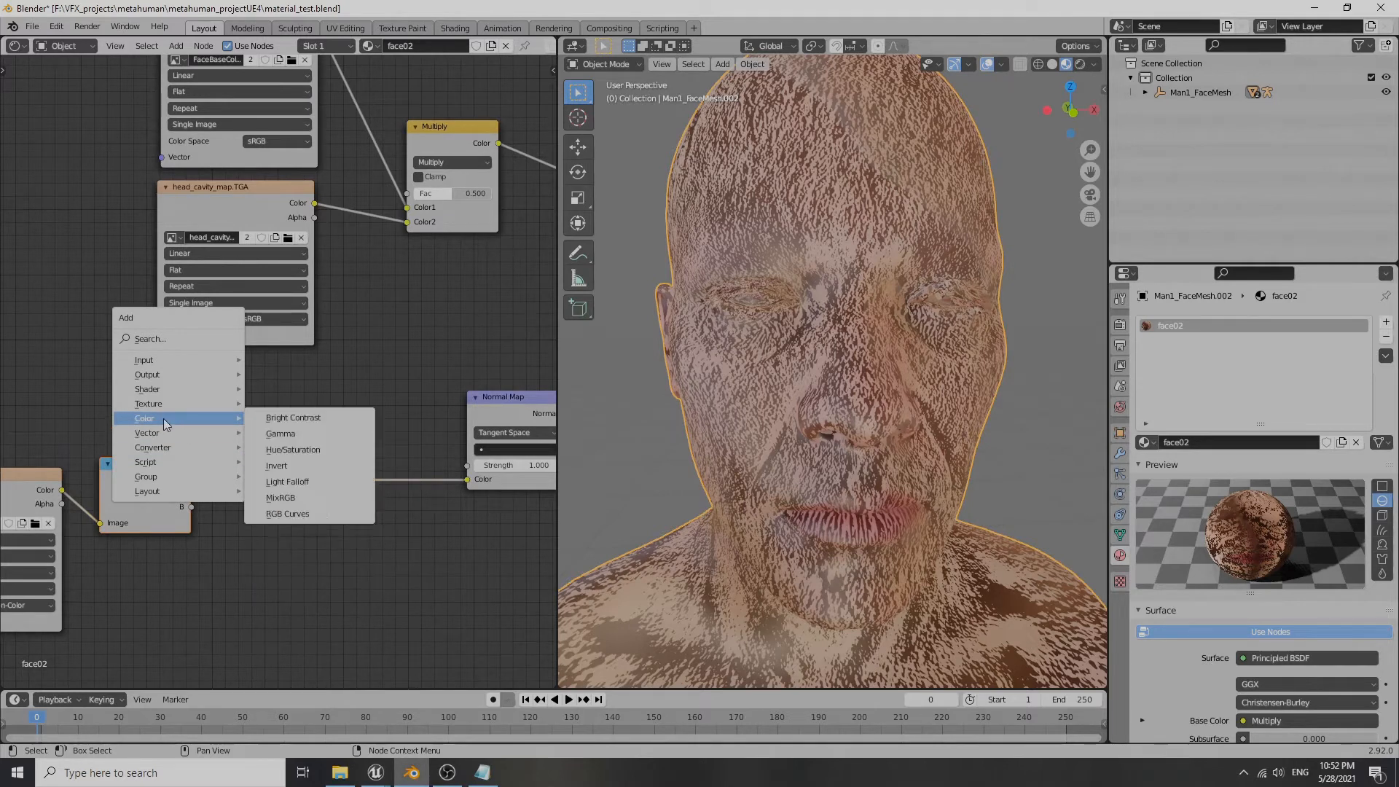
pyautogui.click(271, 465)
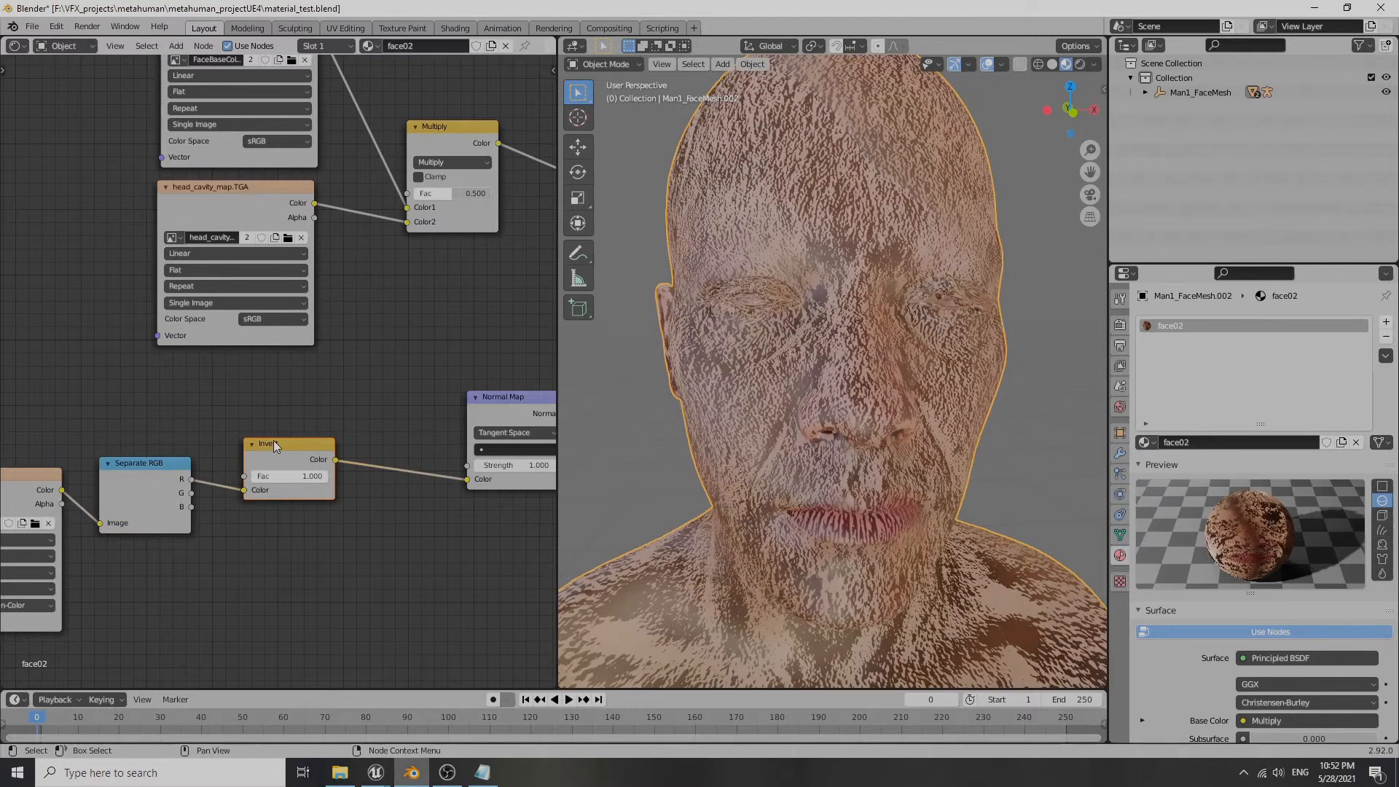
pyautogui.click(237, 492)
pyautogui.moveTo(192, 494)
pyautogui.mouseDown()
pyautogui.moveTo(239, 498)
pyautogui.moveTo(248, 532)
pyautogui.mouseUp()
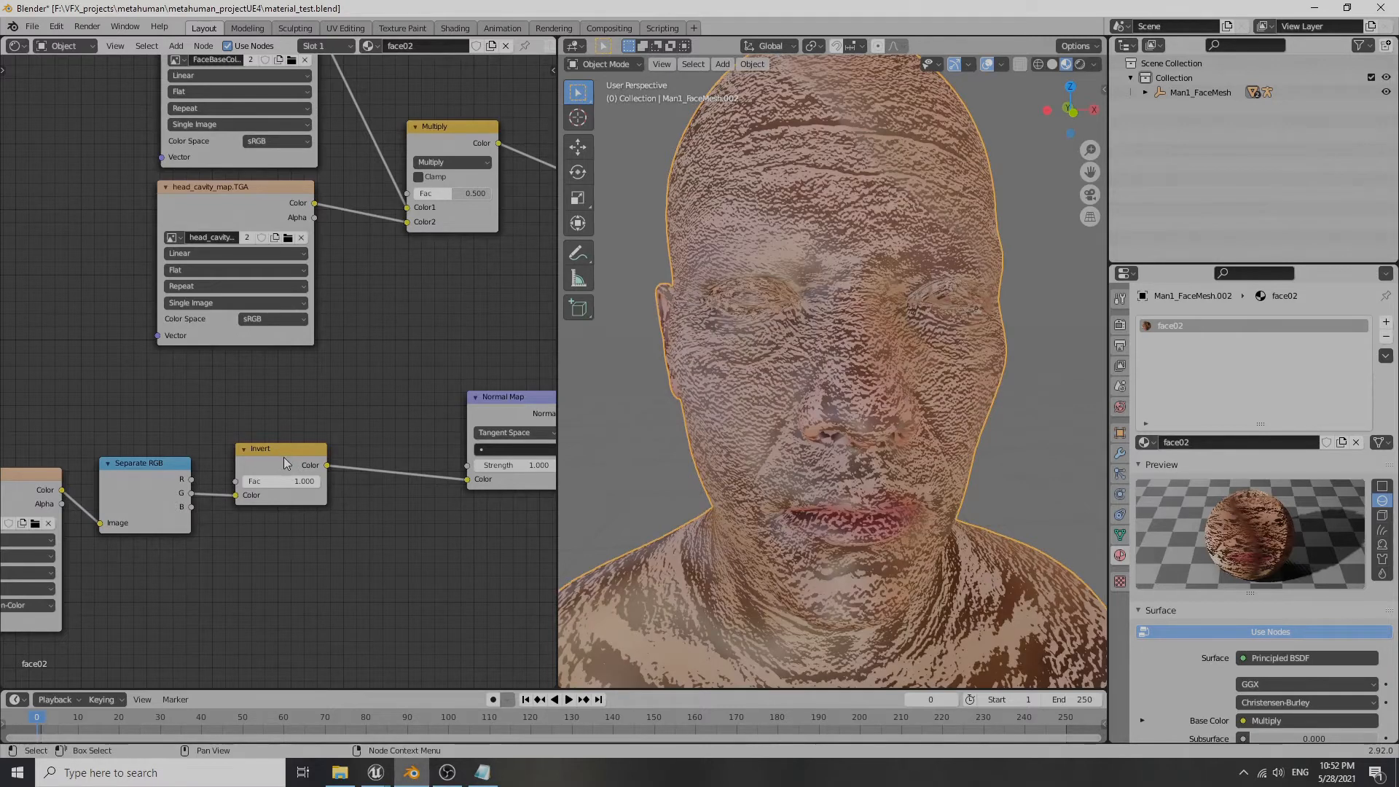
# - Rearrange the head_normal_map, Separate RGB and Invert nodes to leave free space before the Normal Map node
pyautogui.moveTo(283, 458); pyautogui.dragTo(262, 466)
pyautogui.scroll(-2, 185, 558)
pyautogui.moveTo(185, 558); pyautogui.dragTo(284, 508, button='middle')
pyautogui.moveTo(203, 378); pyautogui.dragTo(482, 500)
pyautogui.moveTo(371, 408)
pyautogui.mouseDown()
pyautogui.moveTo(349, 416)
pyautogui.moveTo(394, 412)
pyautogui.mouseUp()
pyautogui.moveTo(151, 311); pyautogui.dragTo(360, 481)
pyautogui.moveTo(348, 397); pyautogui.dragTo(254, 414)
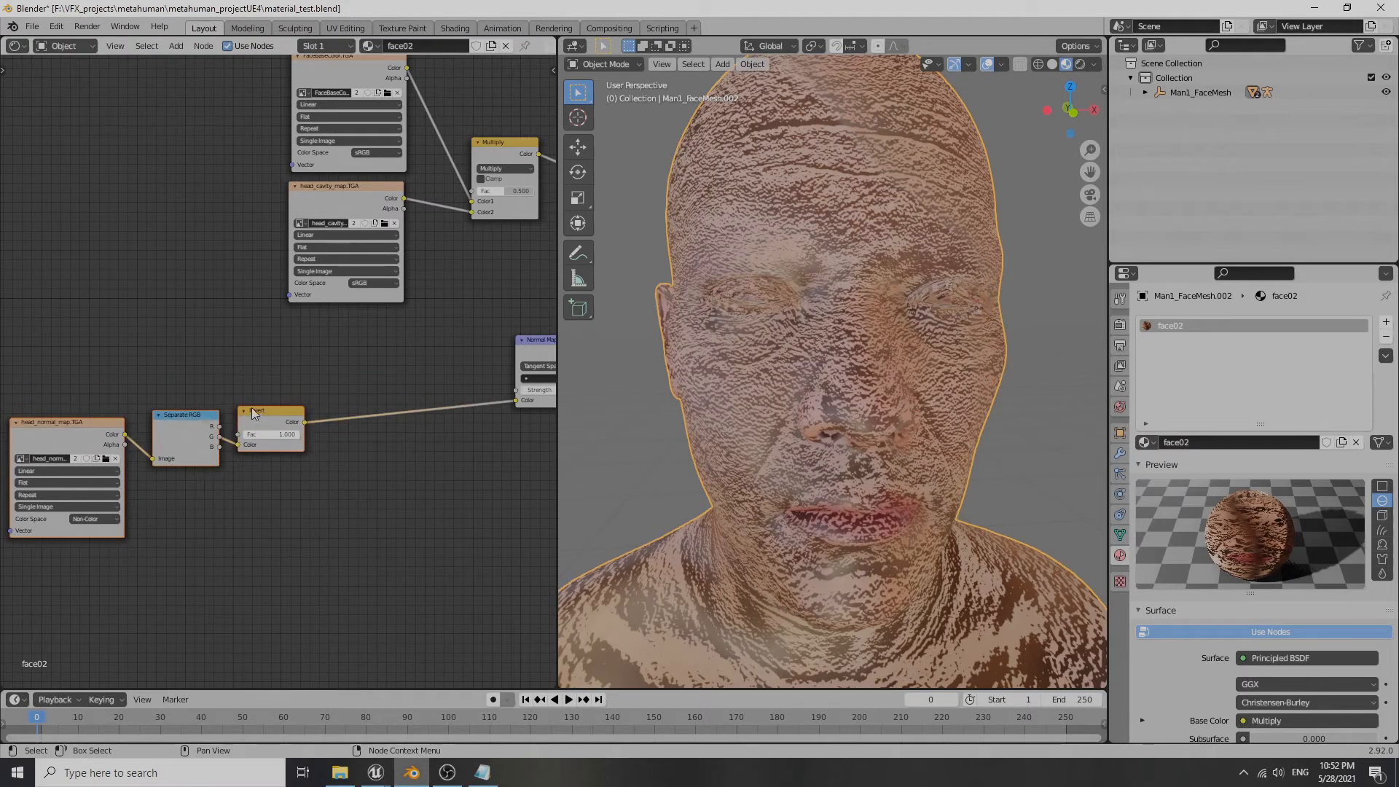
# - Add a Combine RGB node between the Invert and Normal Map nodes
pyautogui.hotkey('shift', 'a')
pyautogui.moveTo(286, 372)
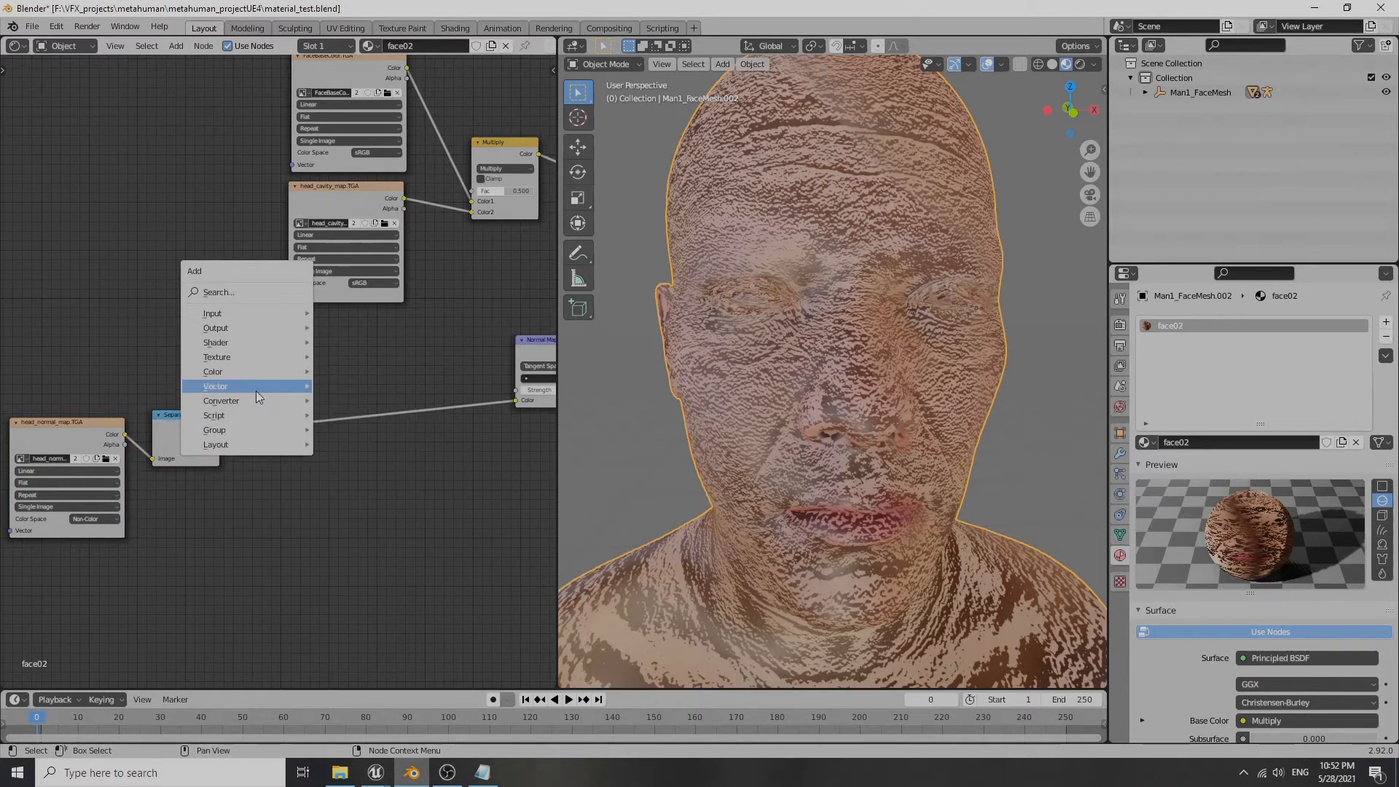
pyautogui.moveTo(261, 388)
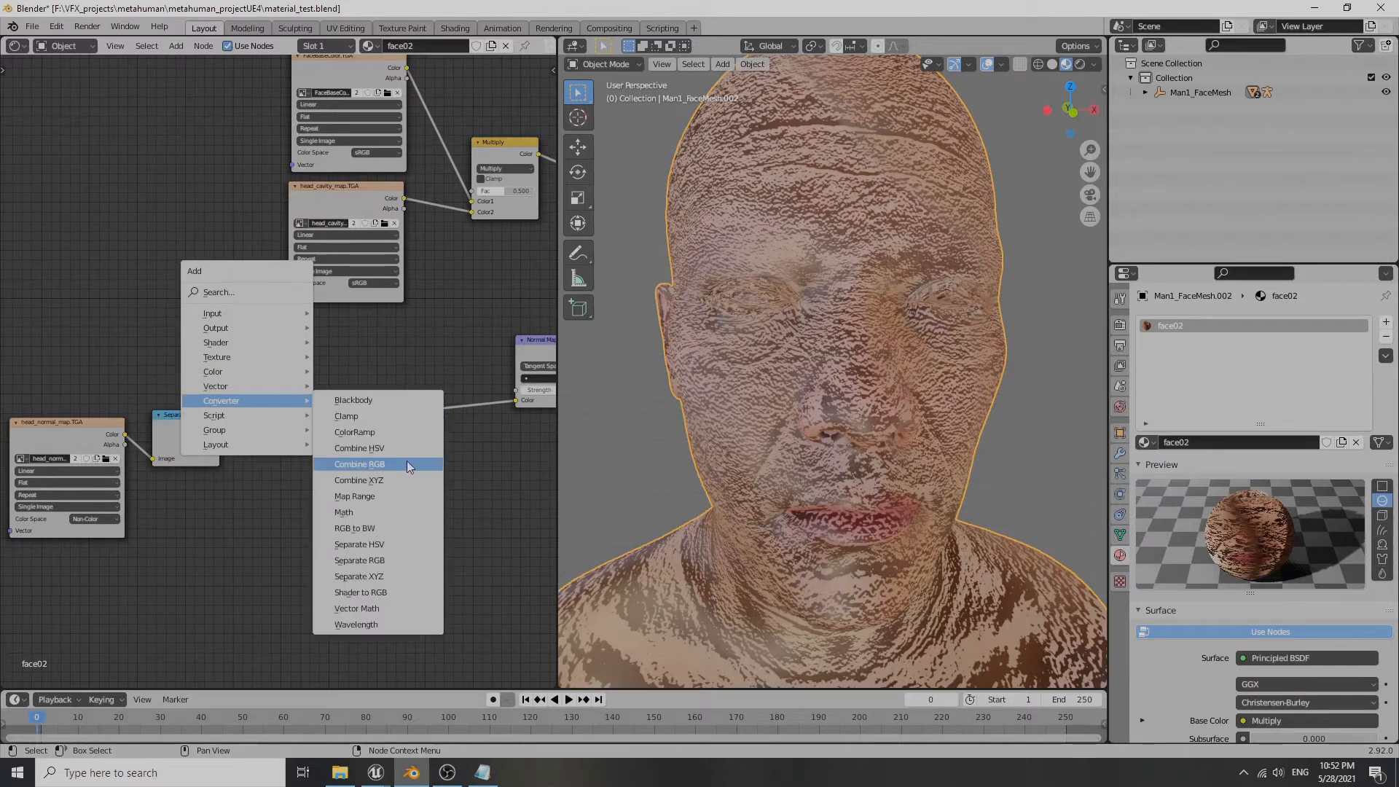
pyautogui.click(364, 464)
pyautogui.click(345, 424)
# - Connect Separate RGB's R and B to the matching Combine RGB inputs, and the Invert node's Color to G
pyautogui.scroll(2, 302, 416)
pyautogui.moveTo(314, 441); pyautogui.dragTo(369, 495)
pyautogui.moveTo(198, 448); pyautogui.dragTo(369, 482)
pyautogui.moveTo(197, 473); pyautogui.dragTo(352, 508)
pyautogui.moveTo(277, 434); pyautogui.dragTo(282, 370)
# - Connect the Combine RGB node's Image output to the Normal Map's Color and inspect the skin detail on the face
pyautogui.moveTo(453, 452); pyautogui.dragTo(249, 481, button='middle')
pyautogui.moveTo(257, 493)
pyautogui.mouseDown()
pyautogui.moveTo(391, 440)
pyautogui.moveTo(444, 488)
pyautogui.mouseUp()
pyautogui.scroll(8, 885, 391)
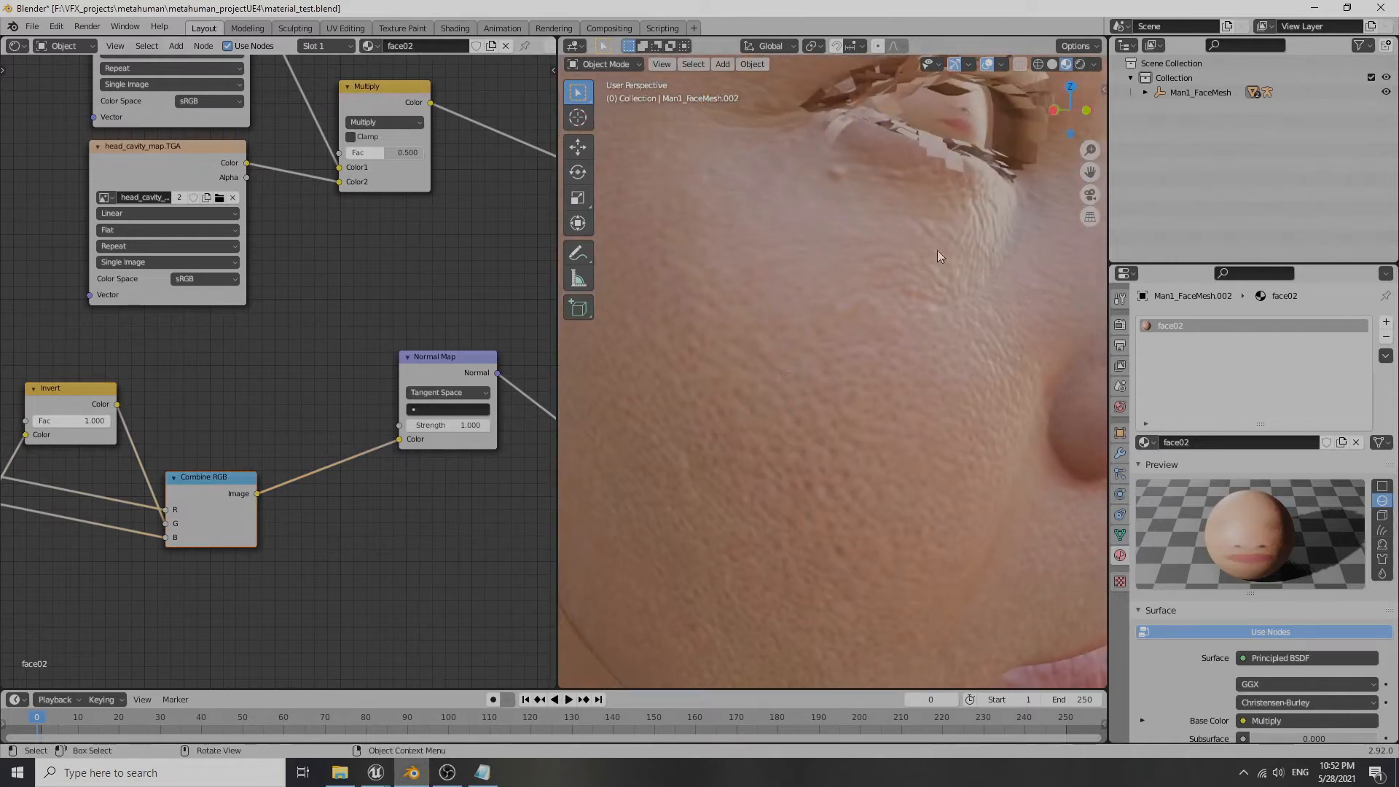
pyautogui.scroll(-8, 960, 384)
pyautogui.moveTo(961, 385); pyautogui.dragTo(844, 417, button='middle')
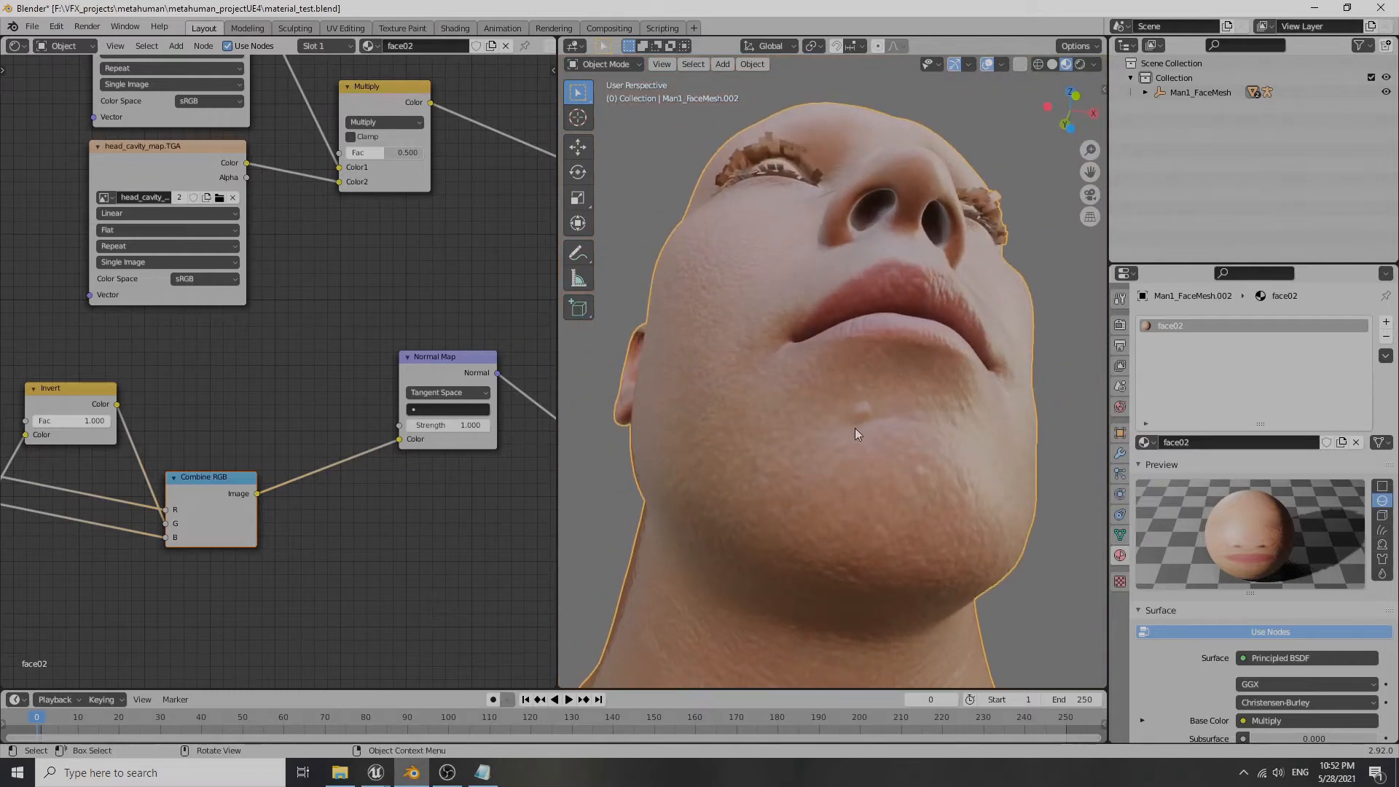
pyautogui.scroll(-2, 855, 432)
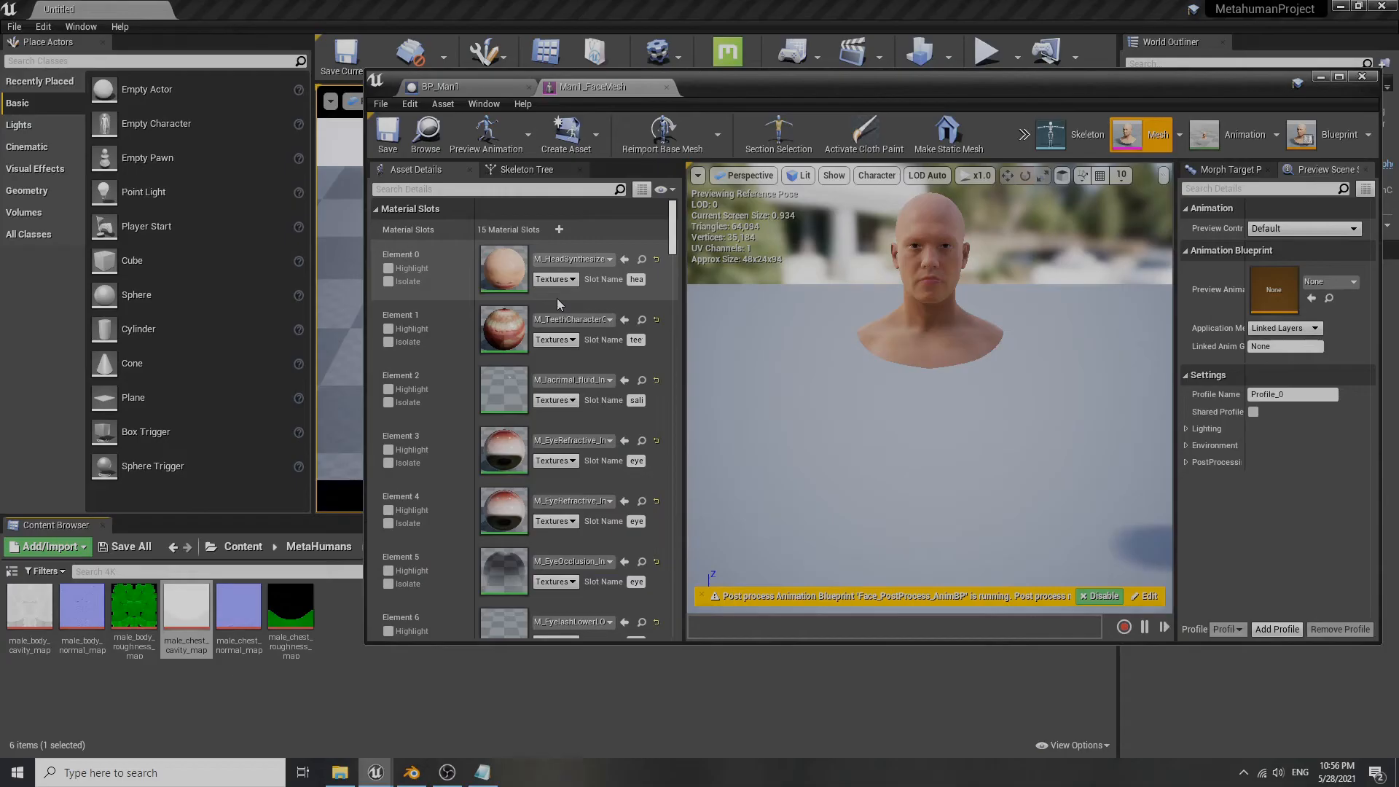
# - In Unreal Engine's Man1_FaceMesh editor, isolate the Element 1 teeth material for a close view and open its material instance
pyautogui.click(388, 343)
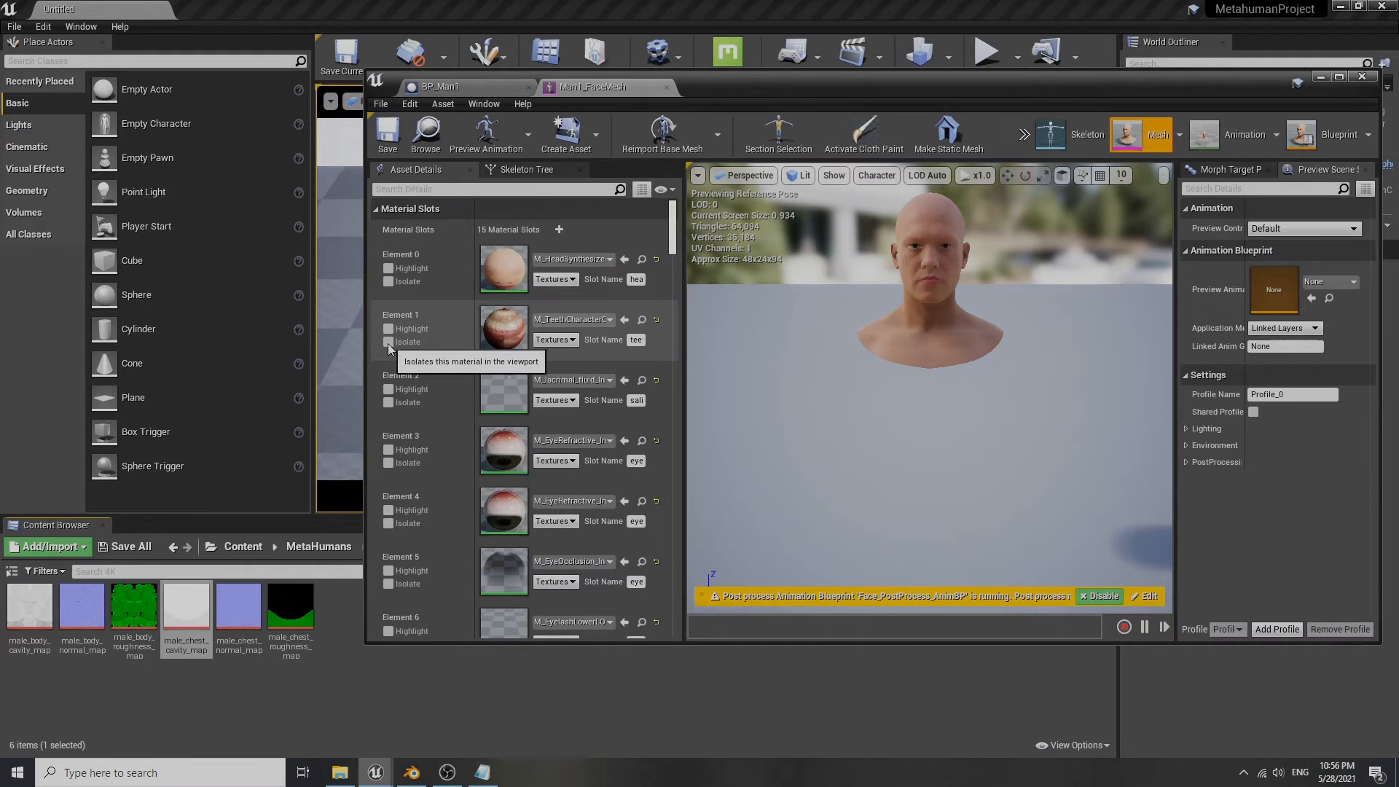
pyautogui.moveTo(900, 338); pyautogui.dragTo(927, 317, button='right')
pyautogui.press('w')
pyautogui.press('w')
pyautogui.press('d')
pyautogui.press('w')
pyautogui.press('s')
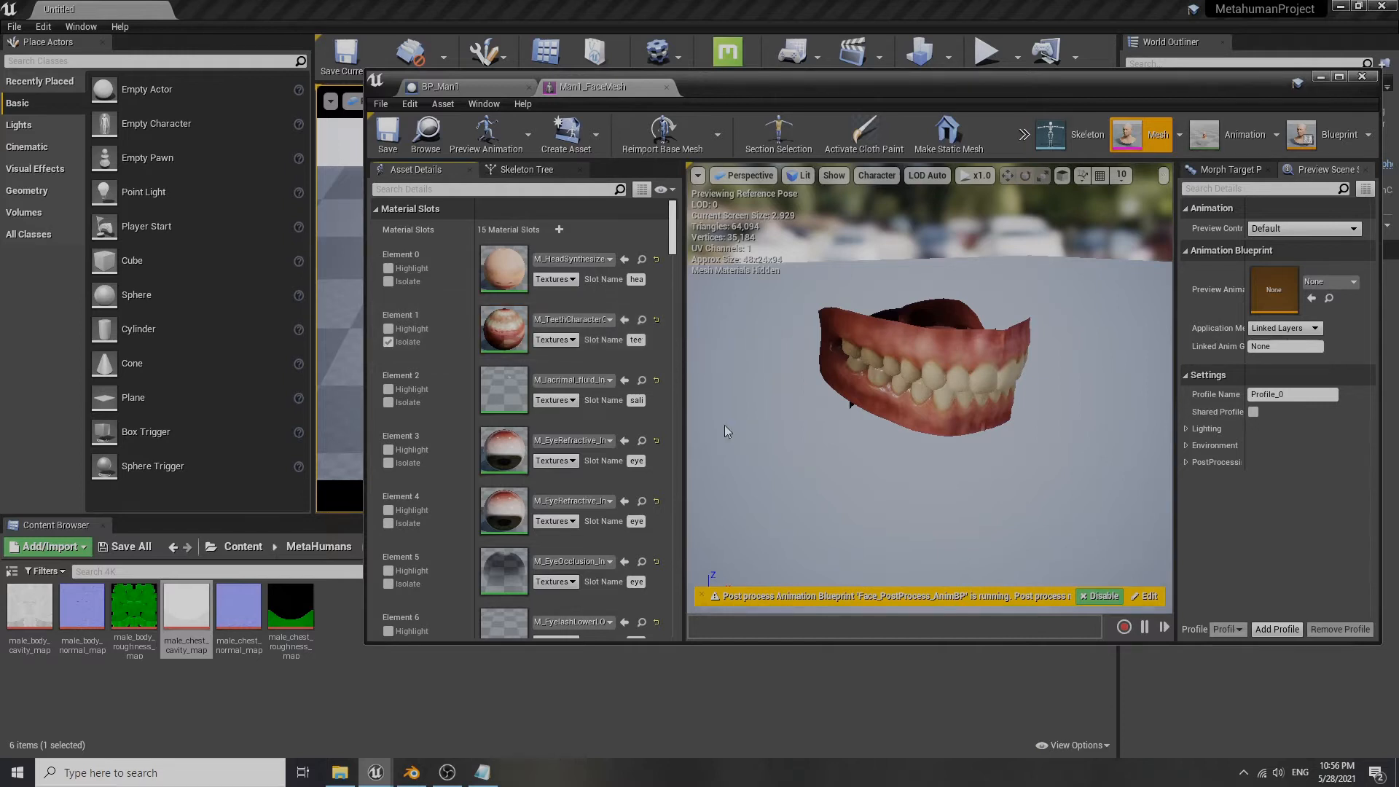
pyautogui.doubleClick(504, 328)
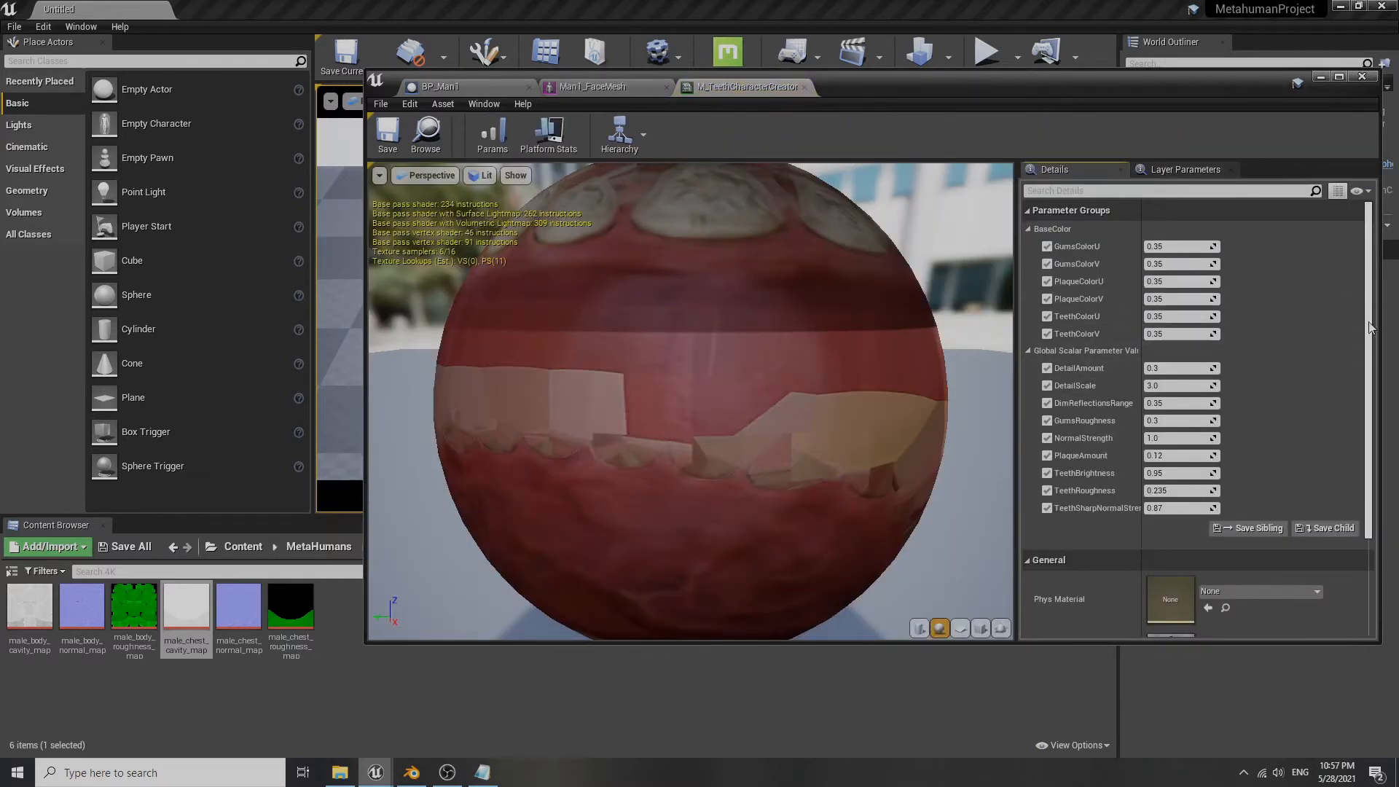
# - Open the teeth material instance's parent, followed by that instance's own parent material, M_Teeth
pyautogui.scroll(-3, 1274, 427)
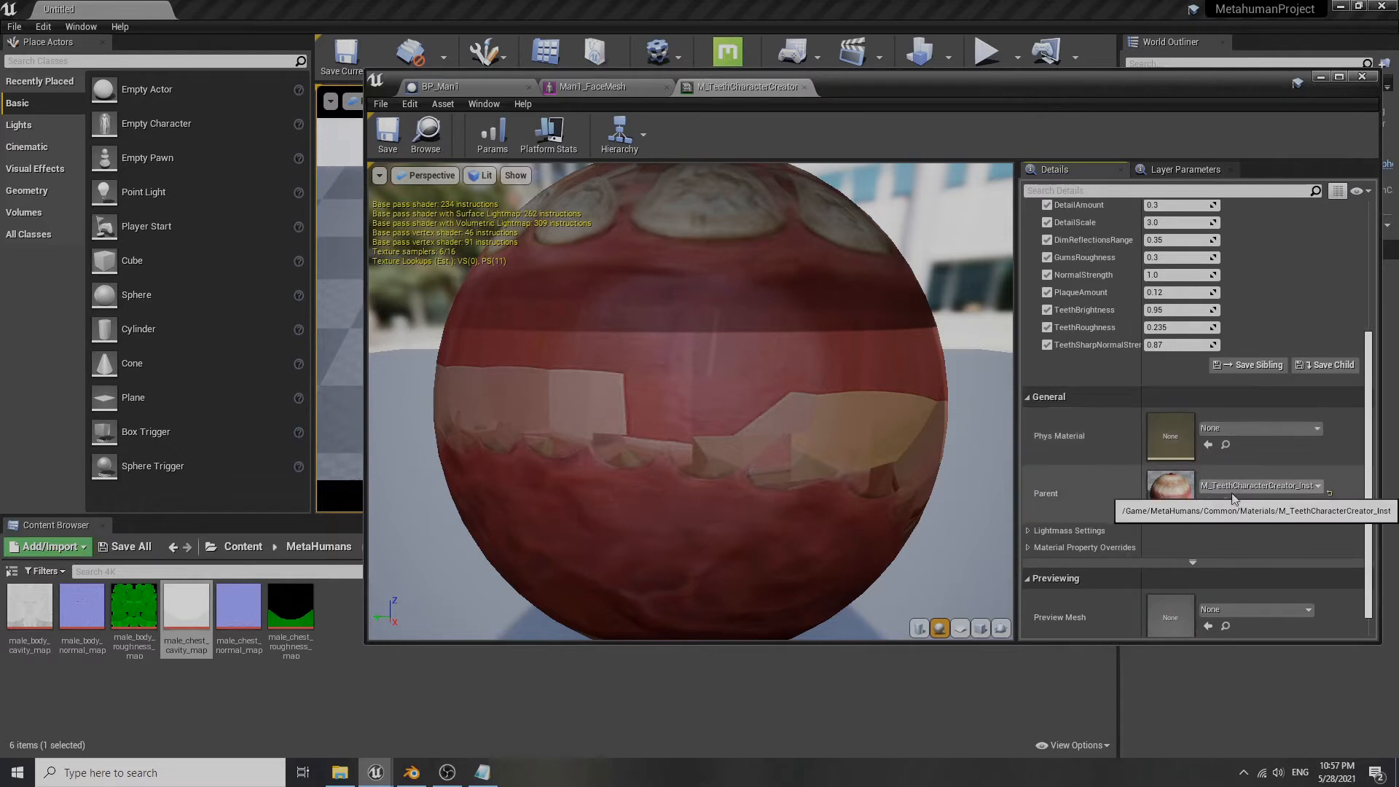
pyautogui.doubleClick(1188, 494)
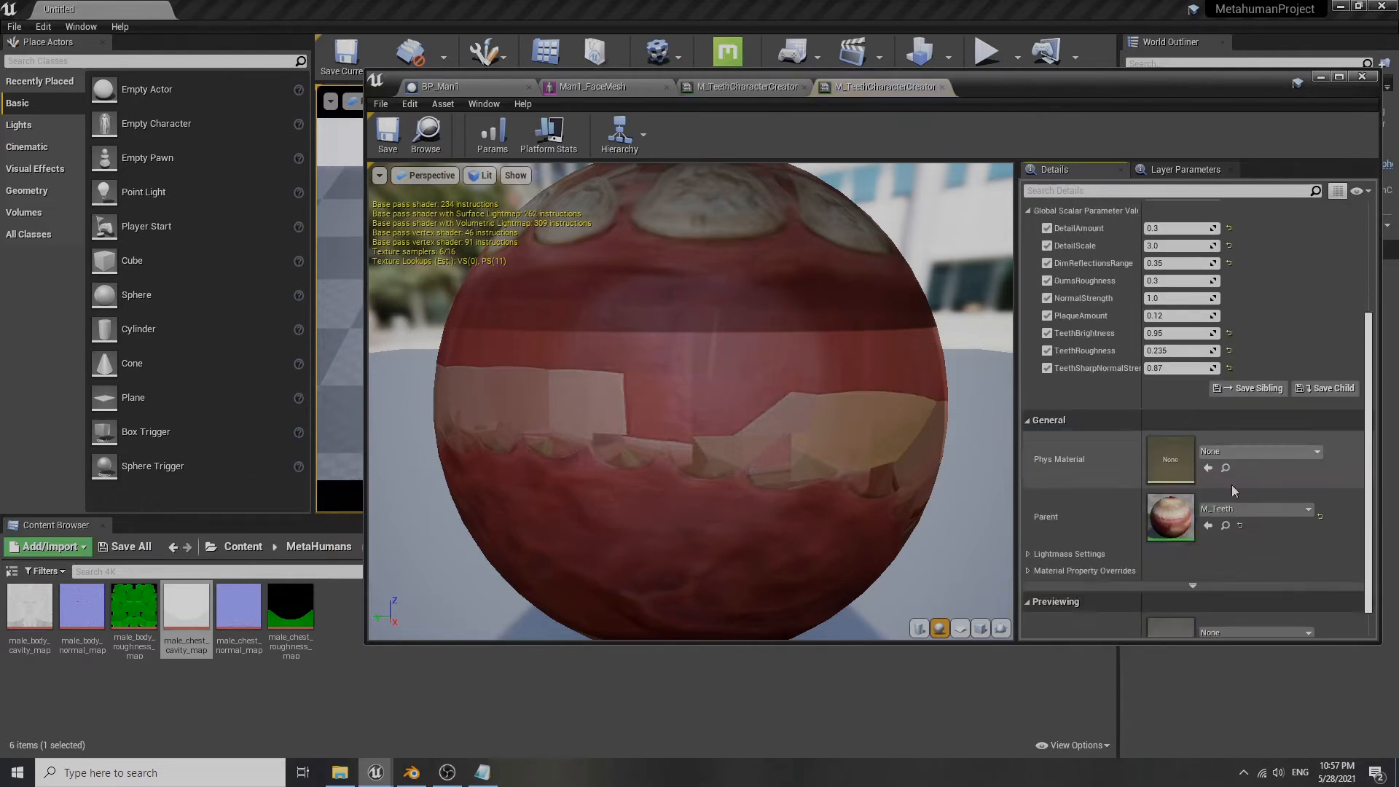
pyautogui.doubleClick(1173, 481)
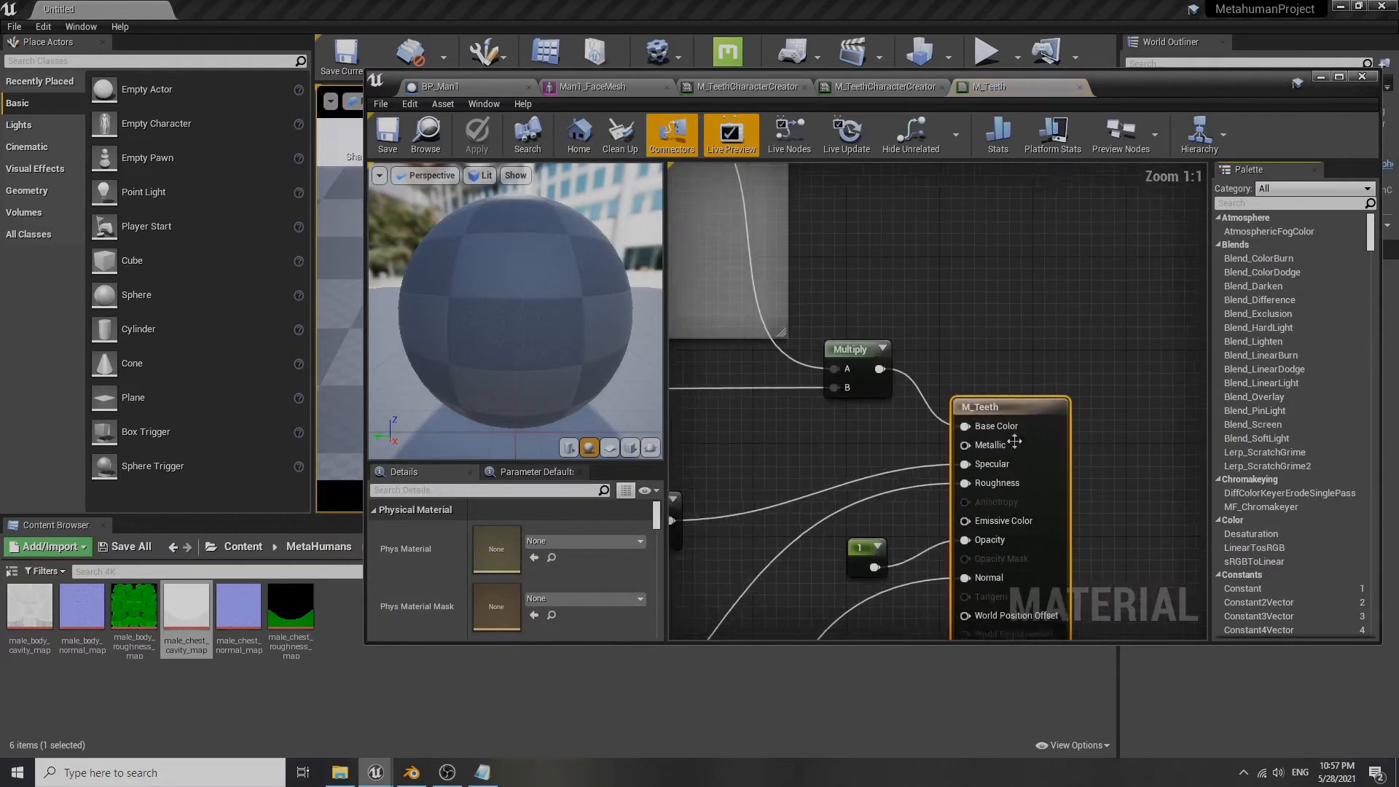
# - Select the gums Texture Sample in the M_Teeth graph and locate its gums_div_001 texture in the project's content
pyautogui.moveTo(935, 282); pyautogui.dragTo(1169, 392, button='right')
pyautogui.moveTo(764, 292); pyautogui.dragTo(1063, 511, button='right')
pyautogui.scroll(5, 967, 314)
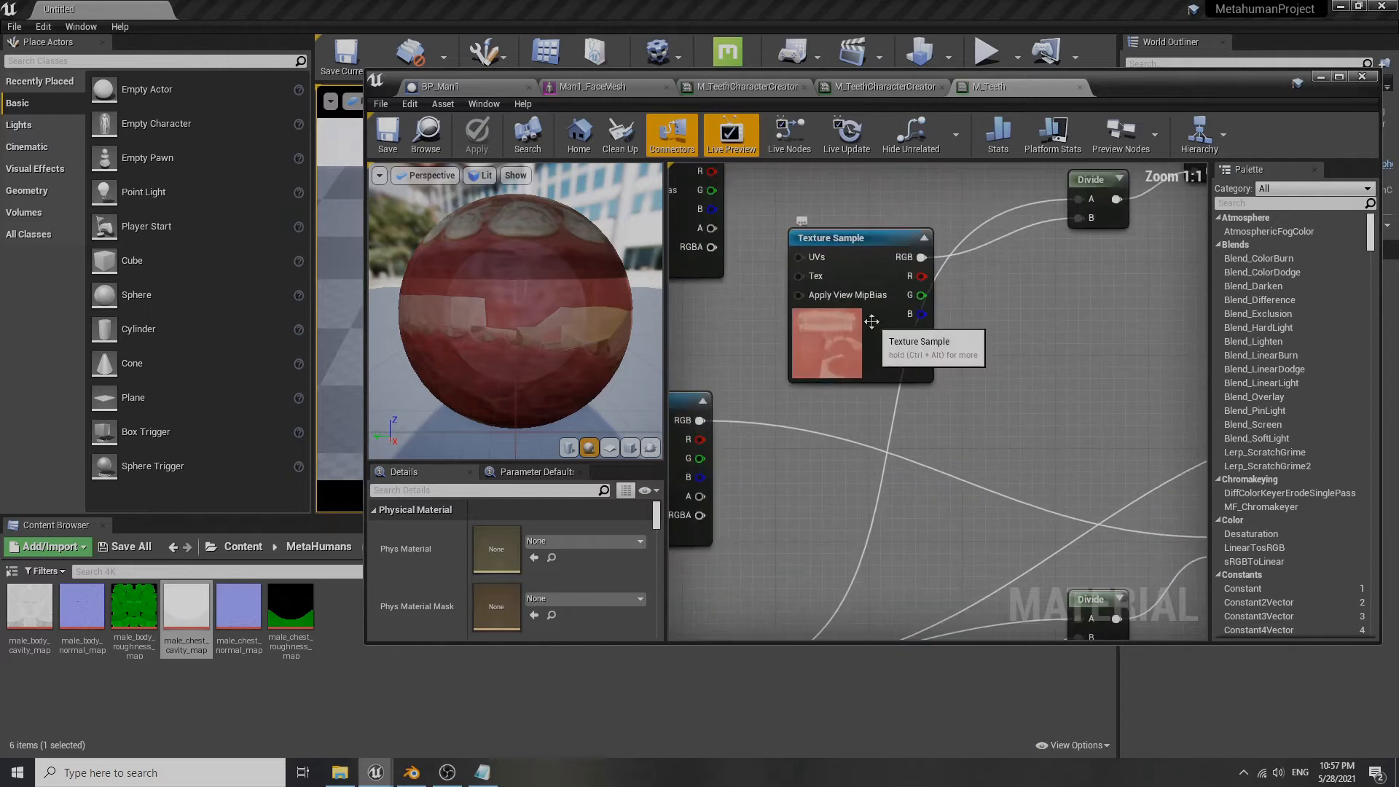
pyautogui.click(857, 254)
pyautogui.scroll(-3, 548, 567)
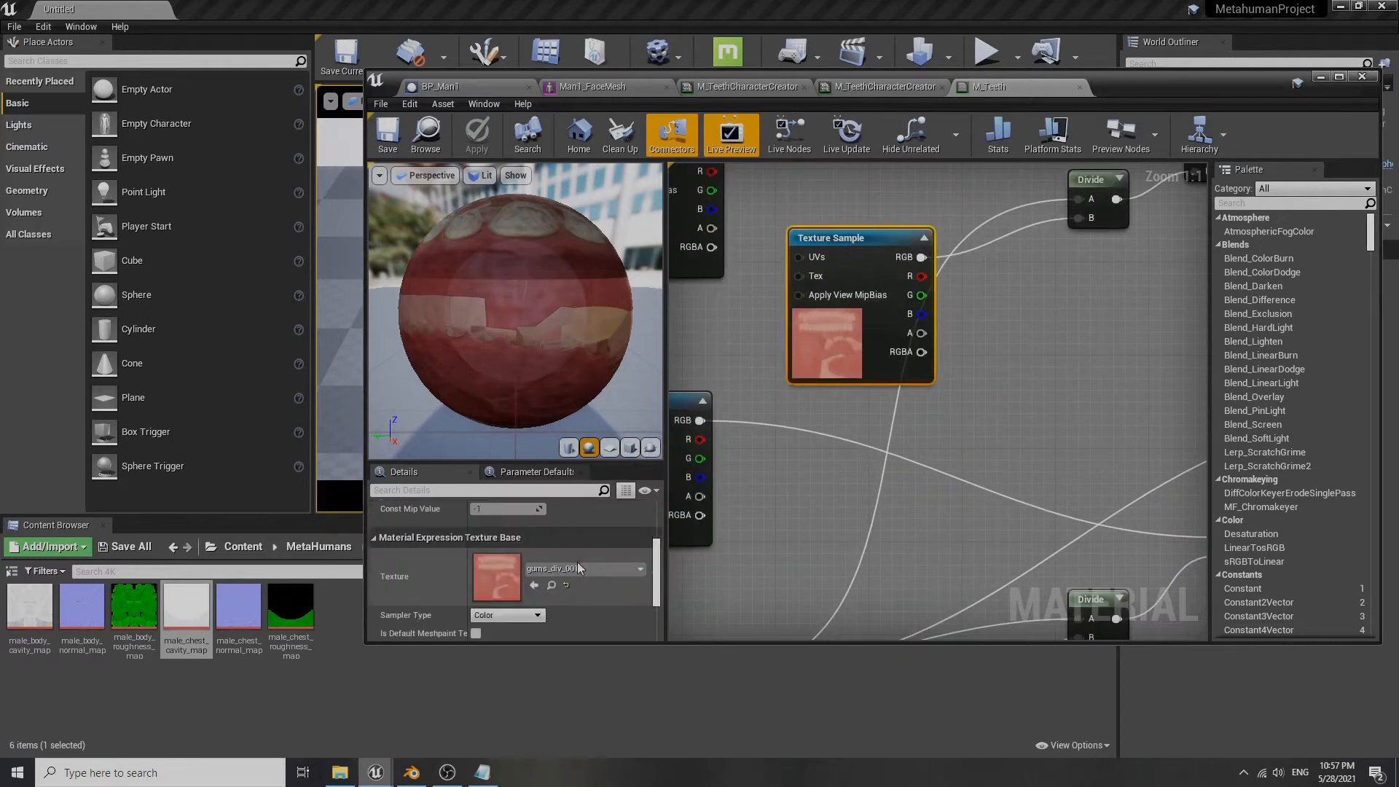
pyautogui.click(549, 564)
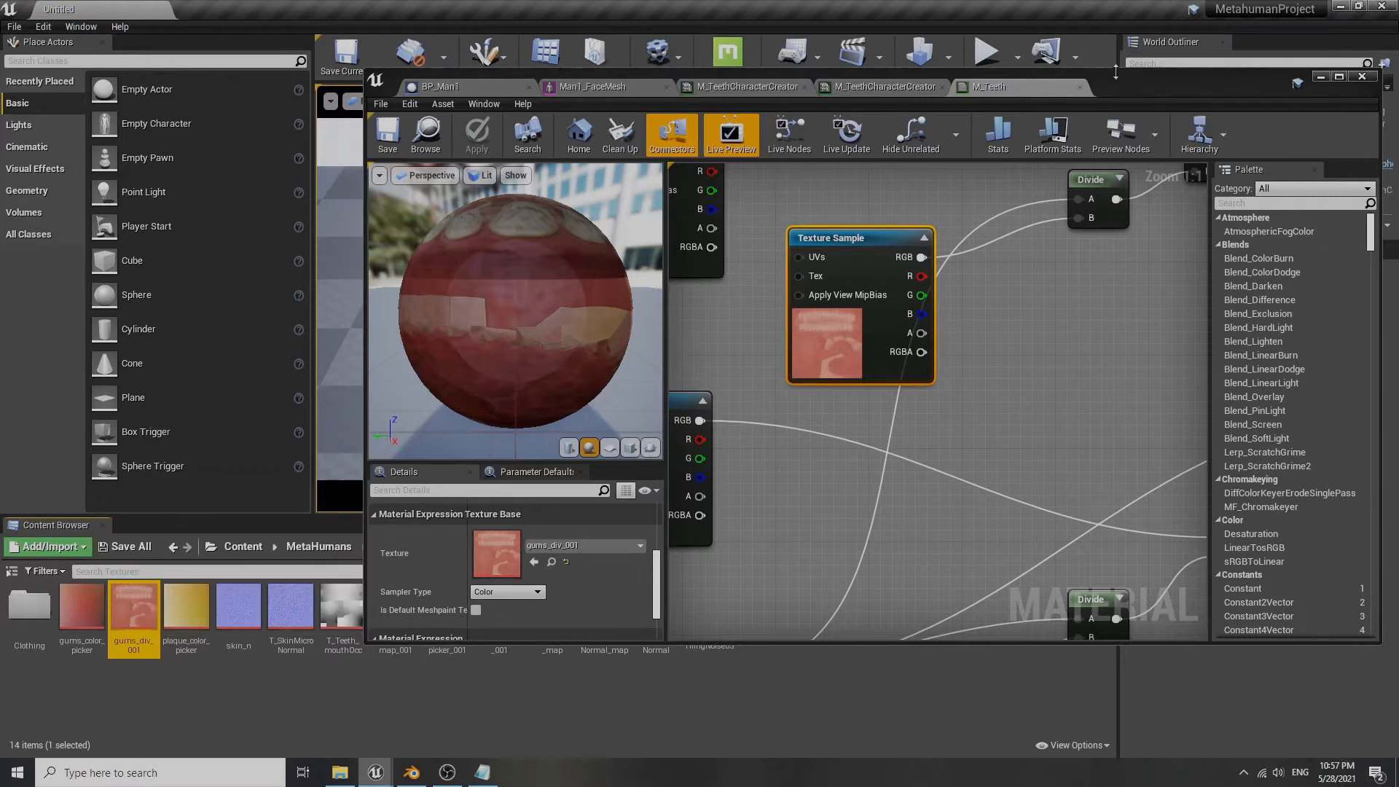
# - Uncover the texture assets and select T_Teeth_mouthOcc, teeth_color_map_001, teeth_masks_001 and teeth_normal_map together
pyautogui.moveTo(1169, 85); pyautogui.dragTo(1164, 23)
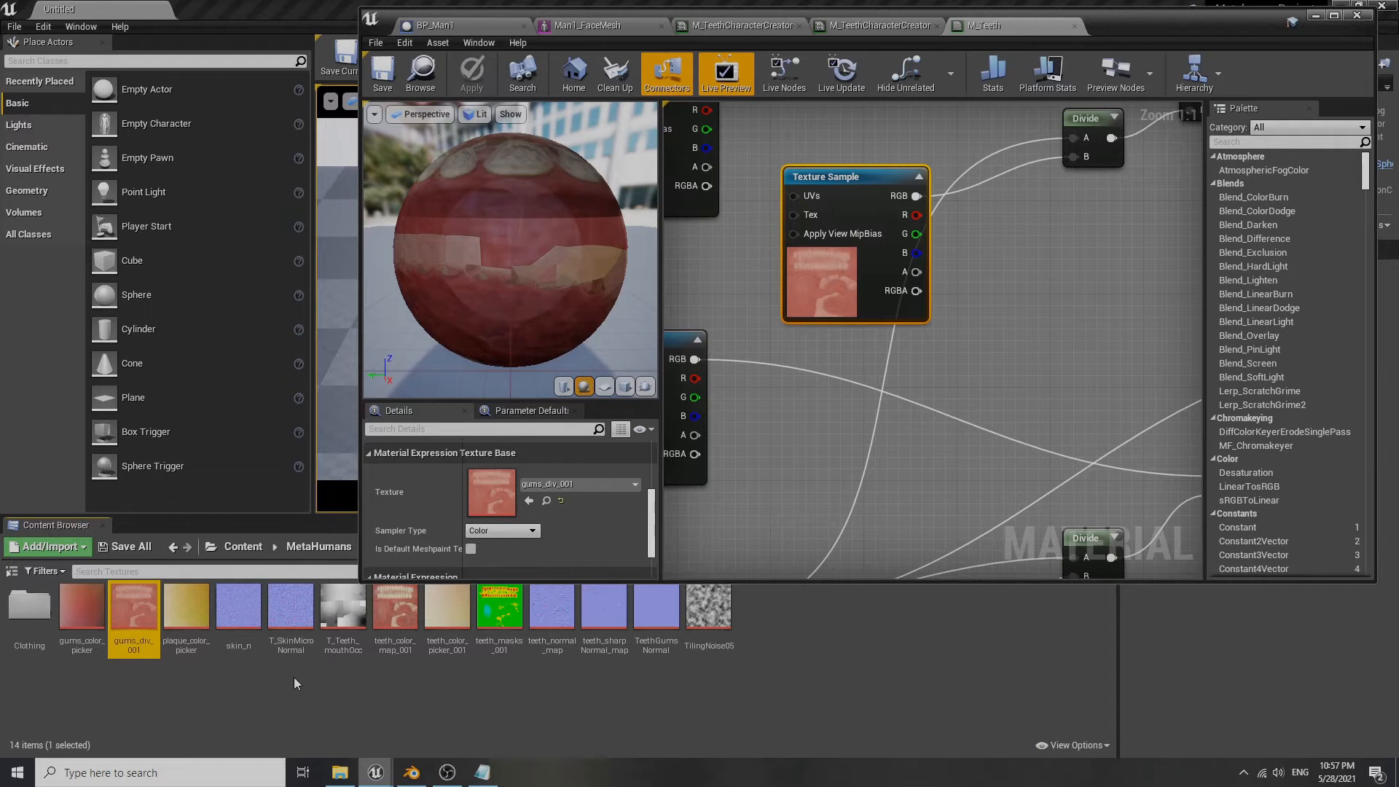
pyautogui.moveTo(343, 621)
pyautogui.click(342, 621)
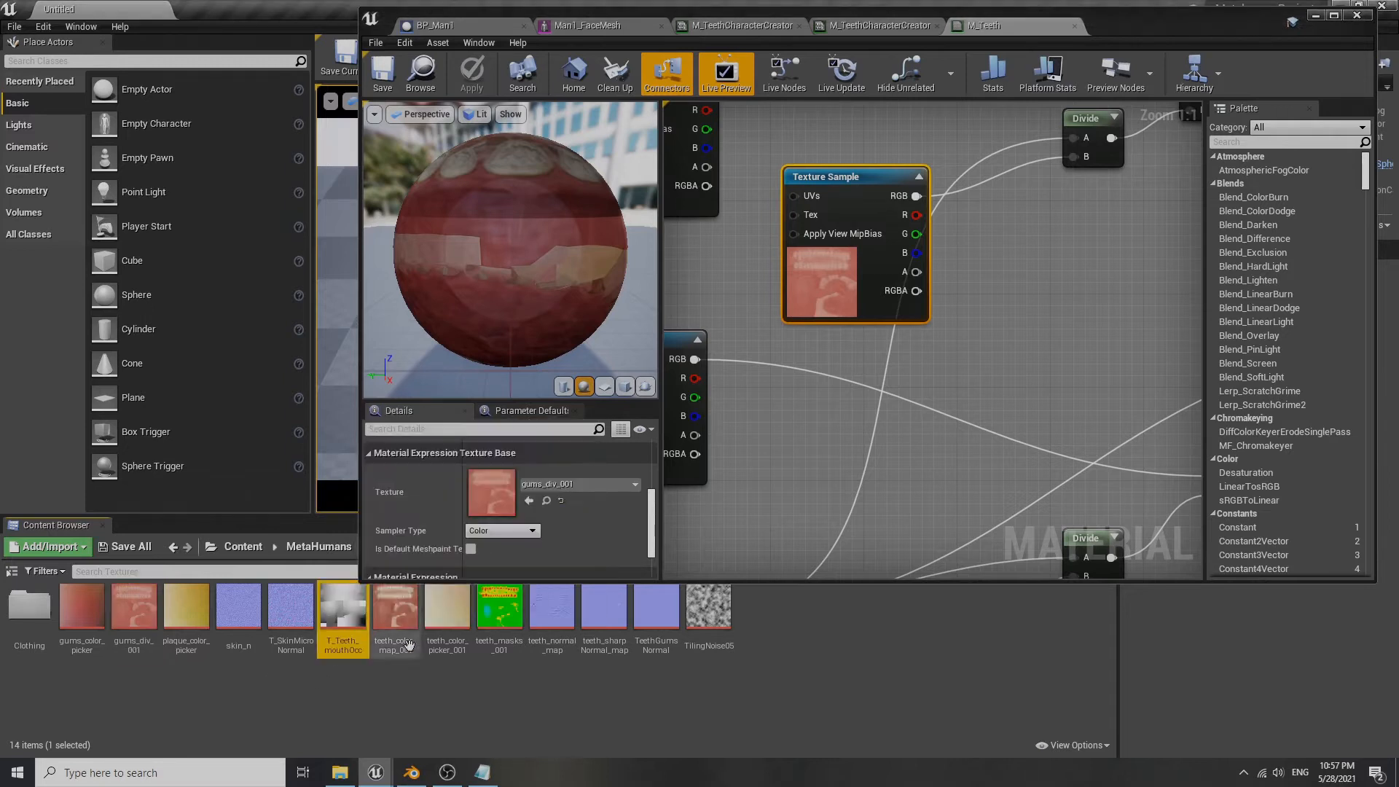
pyautogui.moveTo(393, 622)
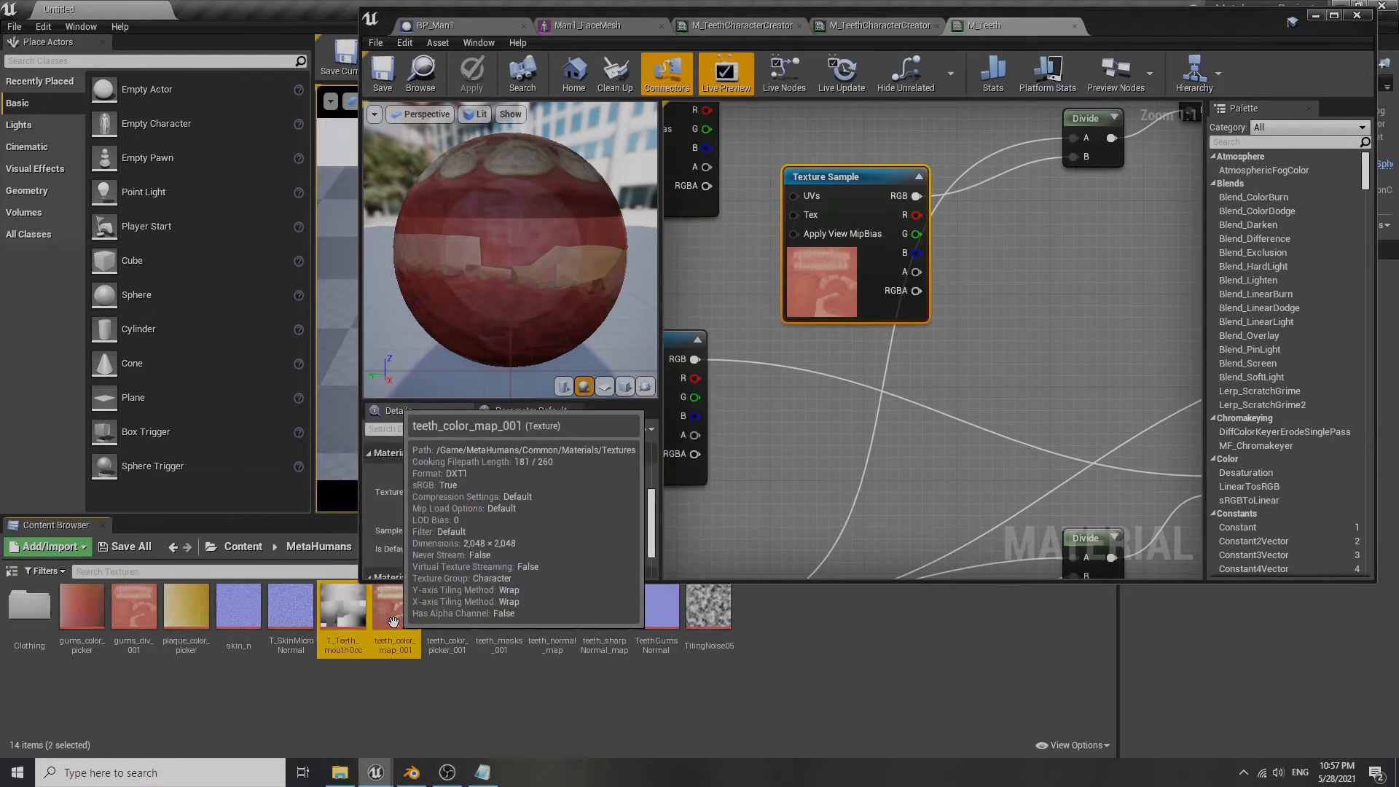
pyautogui.keyDown('ctrl'); pyautogui.click(393, 622); pyautogui.keyUp('ctrl')
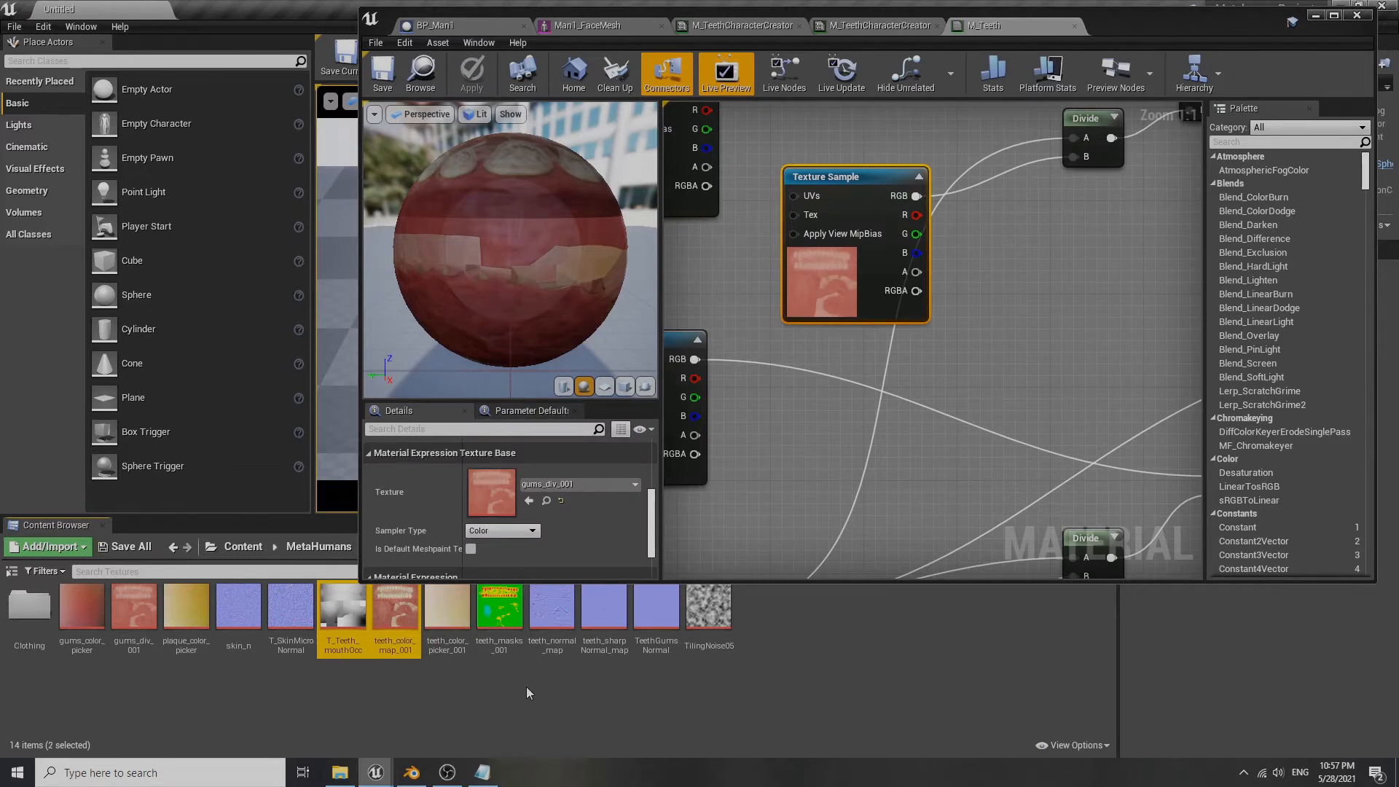
pyautogui.keyDown('ctrl'); pyautogui.click(492, 602); pyautogui.keyUp('ctrl')
pyautogui.moveTo(491, 599)
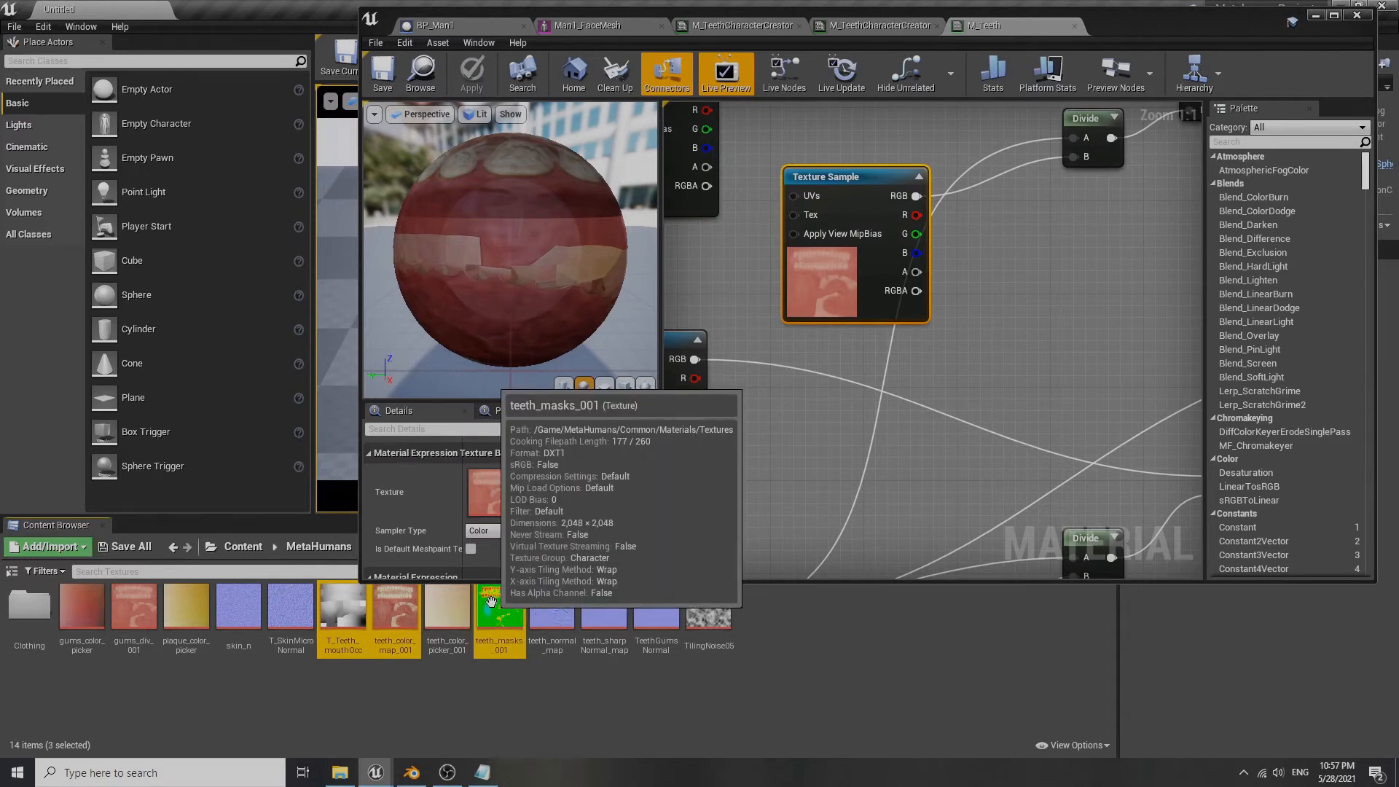
pyautogui.moveTo(566, 611)
pyautogui.keyDown('ctrl'); pyautogui.click(566, 611); pyautogui.keyUp('ctrl')
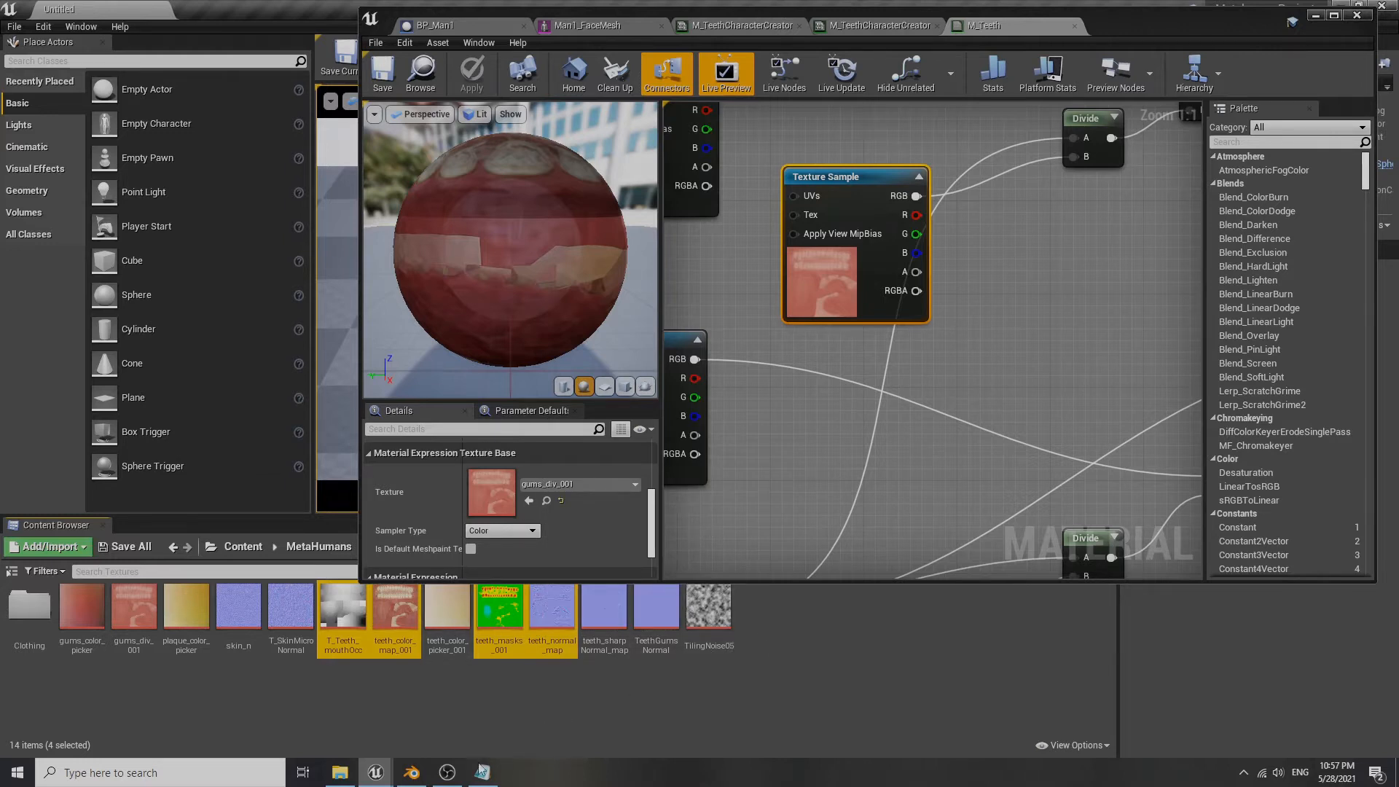
# - Switch to Blender and add a second material slot to the face mesh with a new material named teeth02
pyautogui.click(412, 772)
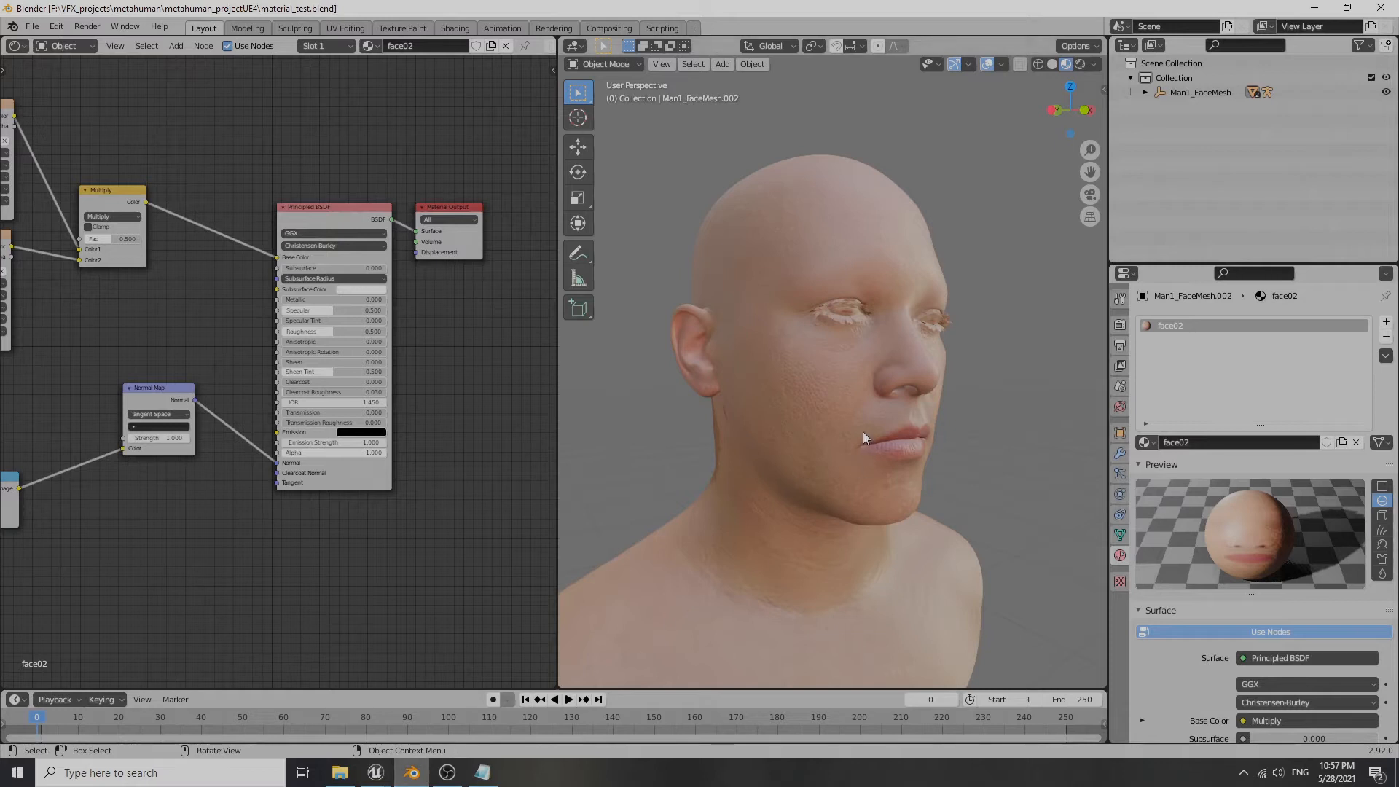
pyautogui.click(1391, 322)
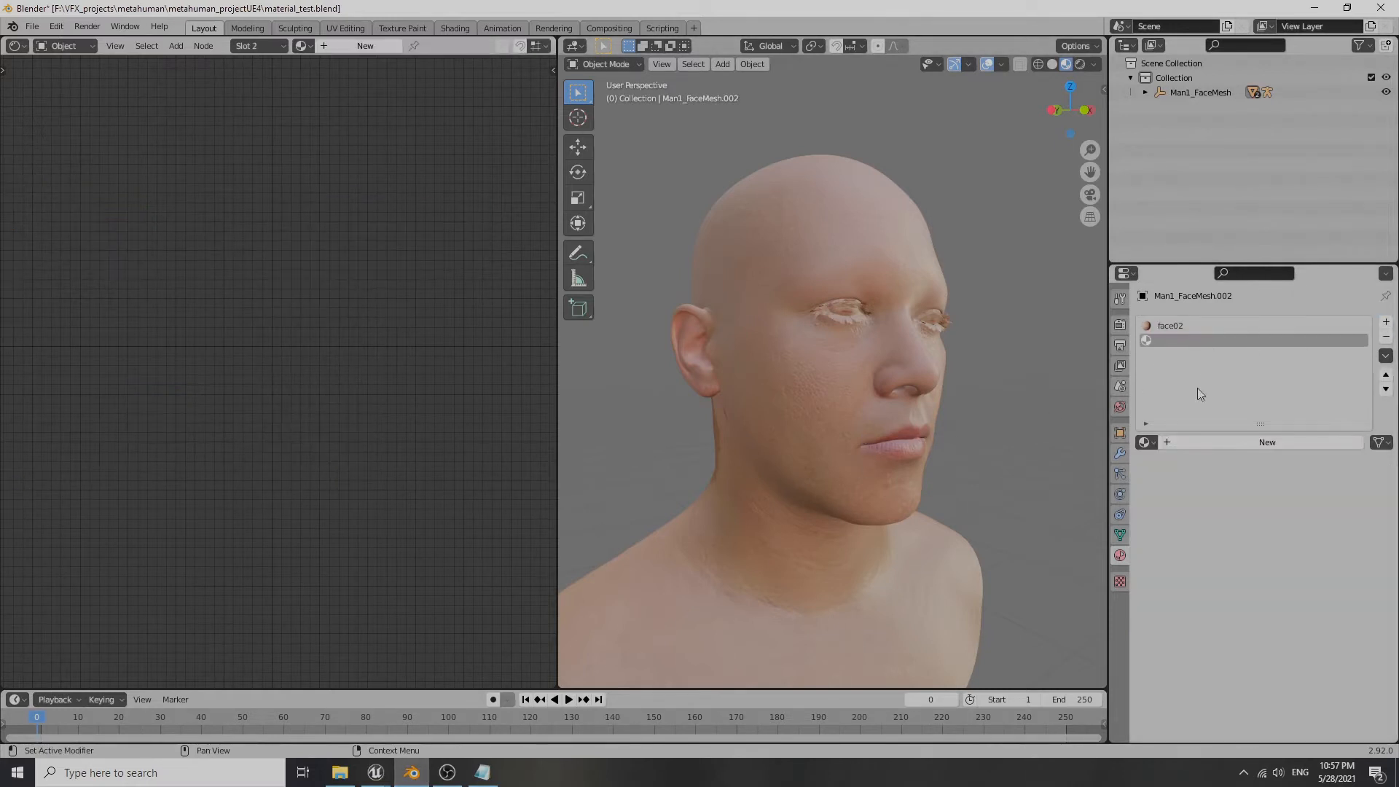
pyautogui.click(1179, 443)
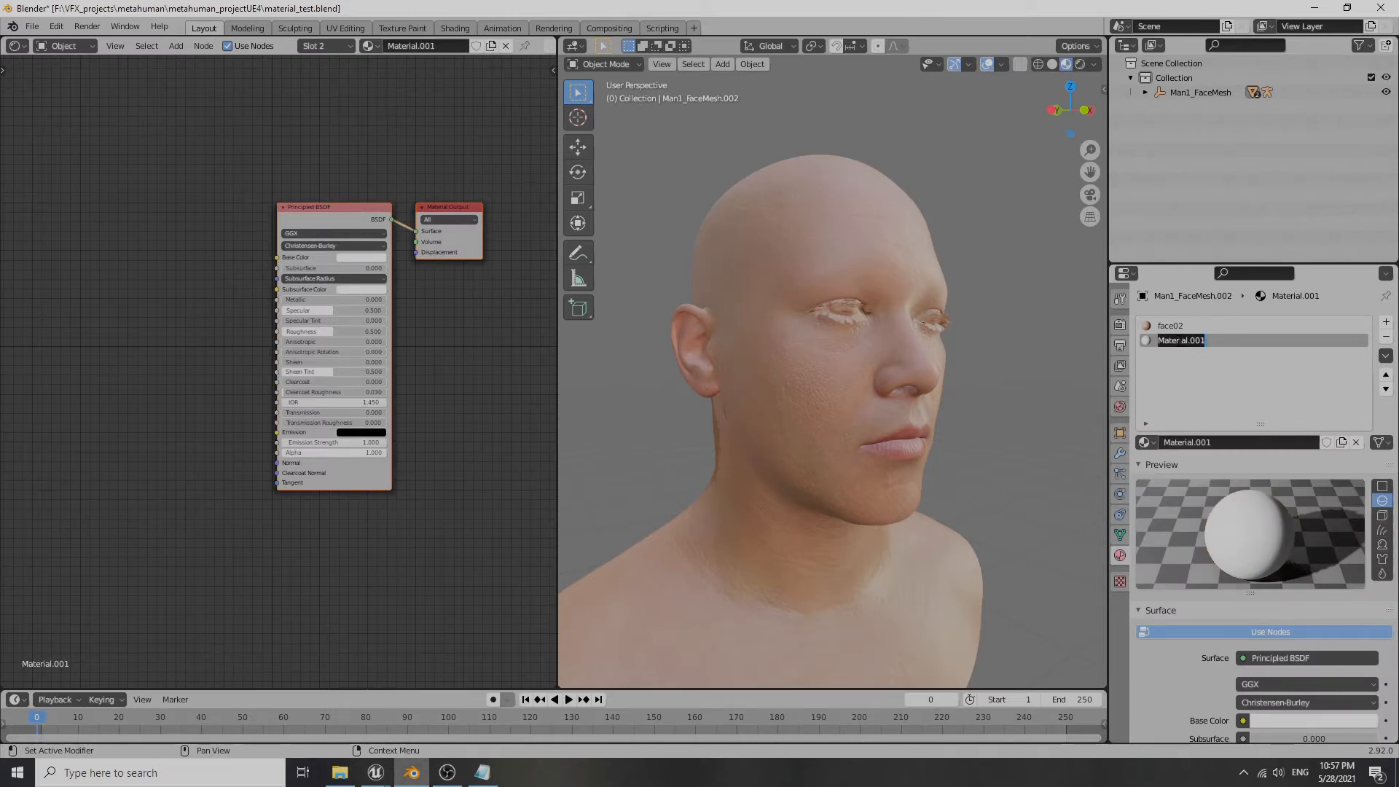
pyautogui.write('teeth02')
pyautogui.press('Return')
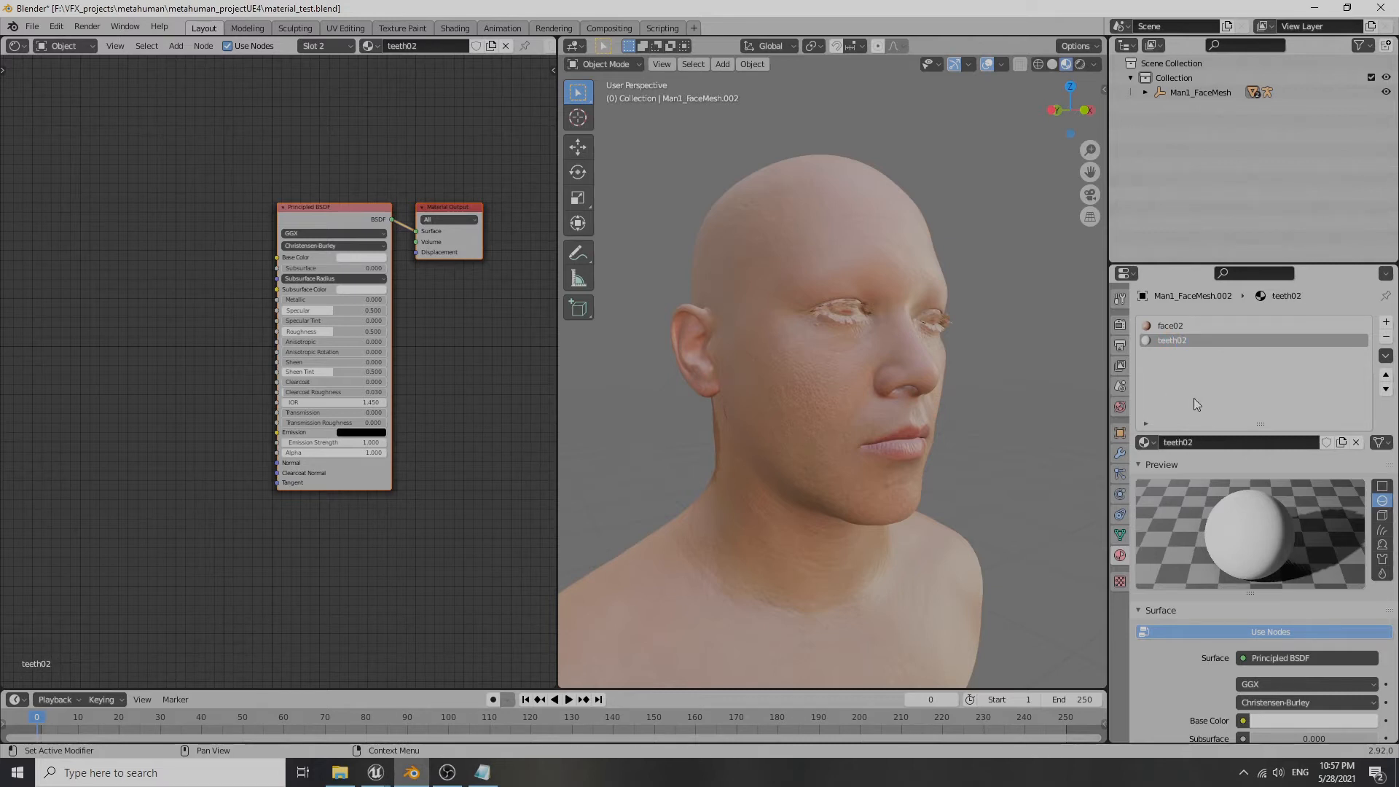
# - In Edit Mode, select the linked head skin and the other geometry covering the mouth, and hide it to expose the teeth
pyautogui.moveTo(947, 372); pyautogui.dragTo(902, 366, button='middle')
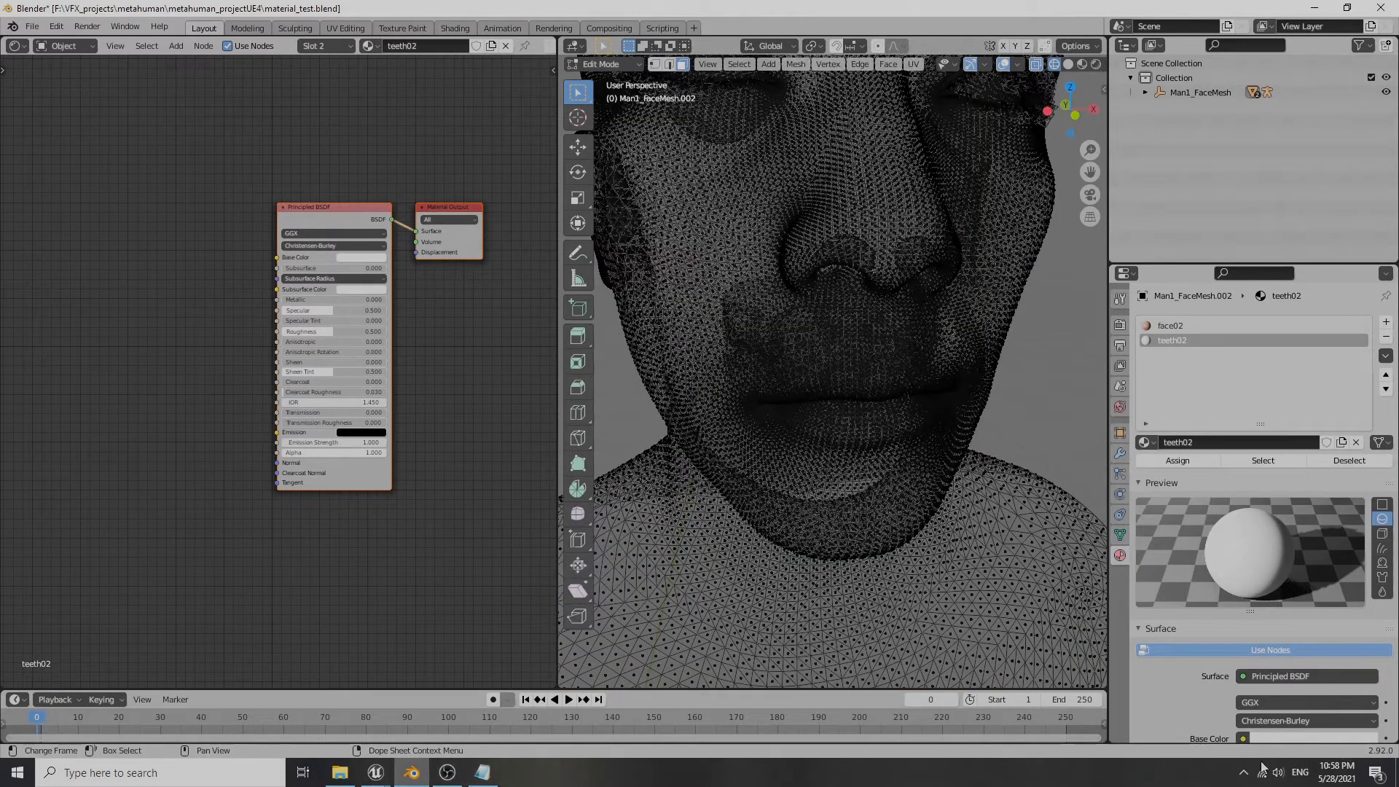
pyautogui.click(1243, 774)
pyautogui.click(1243, 773)
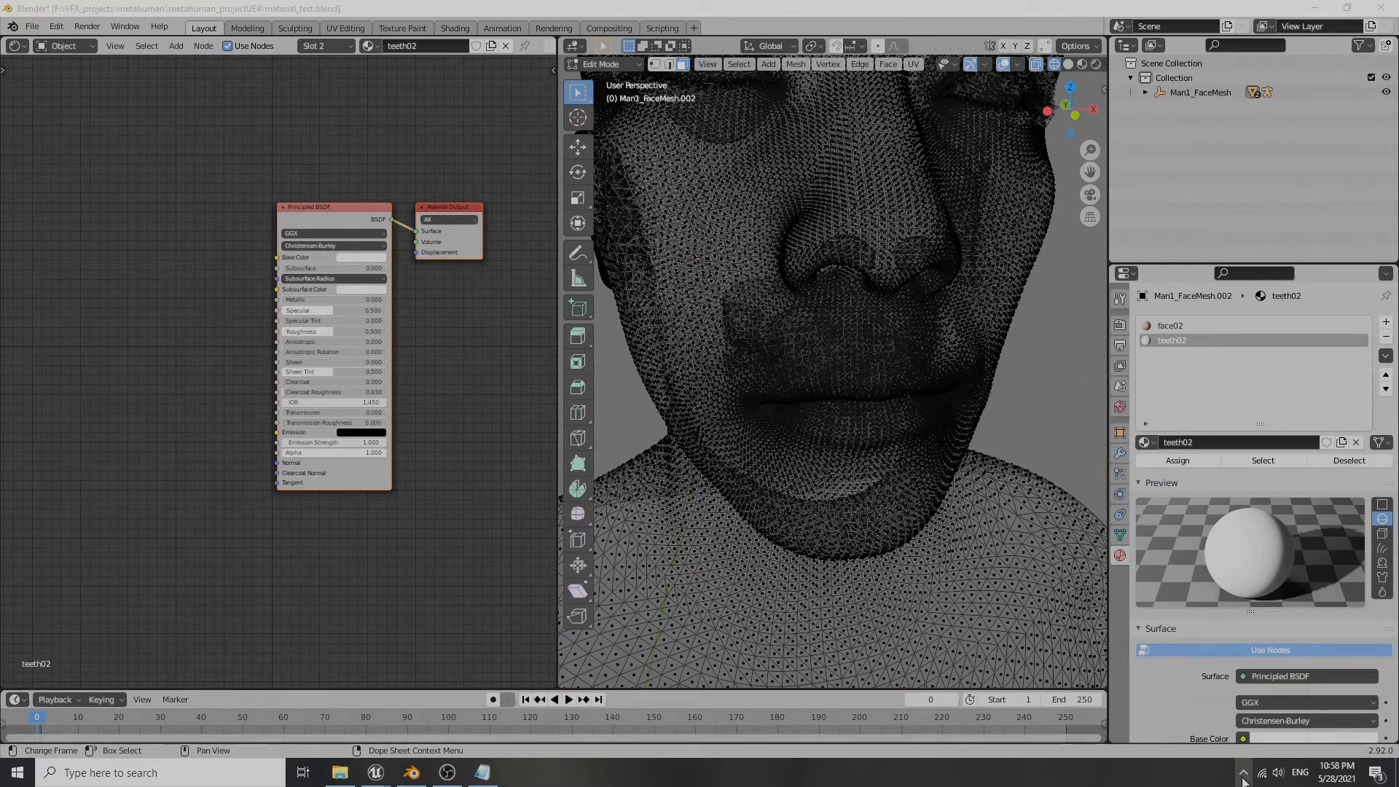
pyautogui.moveTo(883, 314); pyautogui.dragTo(777, 285, button='middle')
pyautogui.press('l')
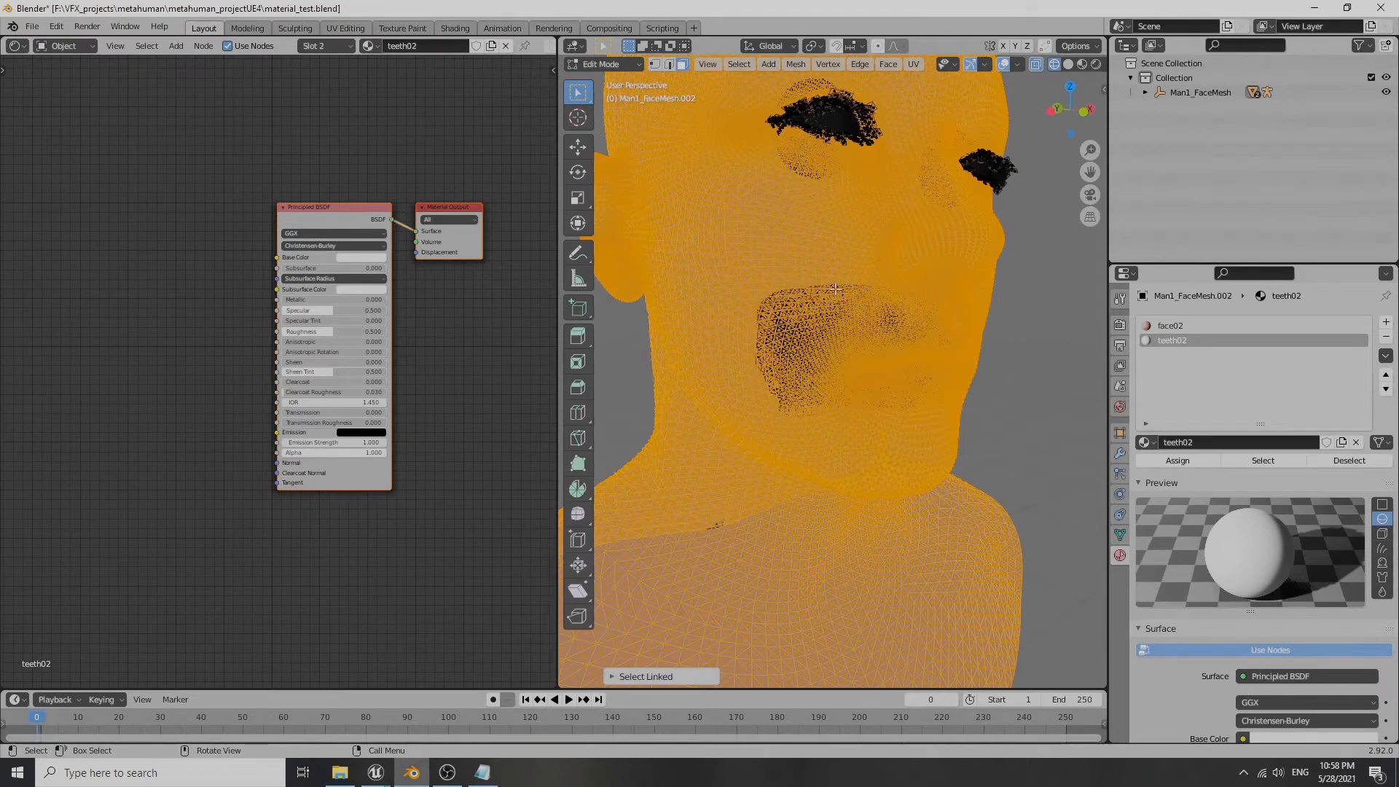
pyautogui.press('h')
pyautogui.moveTo(843, 300)
pyautogui.mouseDown(button='middle')
pyautogui.moveTo(825, 312)
pyautogui.moveTo(749, 294)
pyautogui.moveTo(816, 267)
pyautogui.moveTo(879, 268)
pyautogui.moveTo(924, 212)
pyautogui.moveTo(892, 208)
pyautogui.mouseUp(button='middle')
pyautogui.press('l')
pyautogui.press('h')
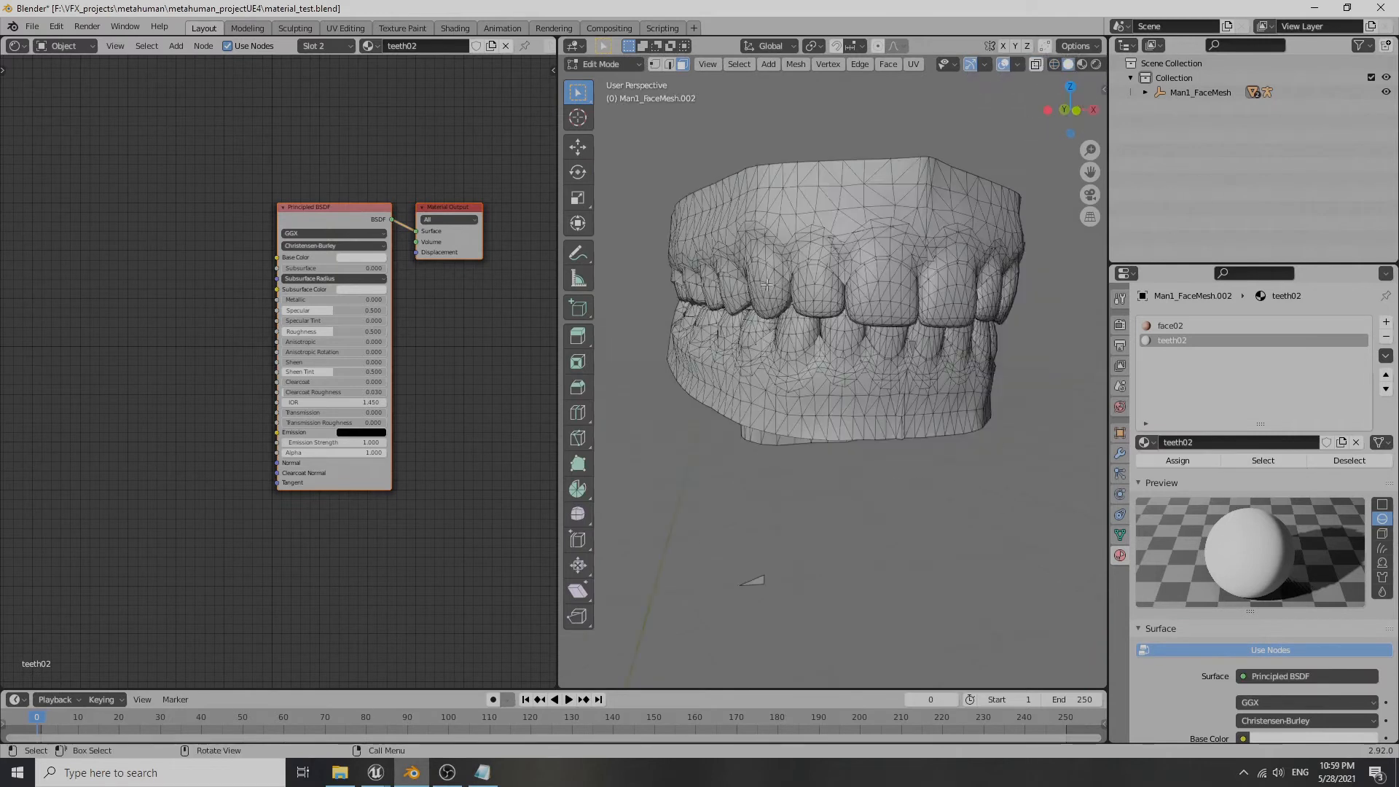
# - Select the linked strips along the upper and lower gum lines and hide them
pyautogui.press('l')
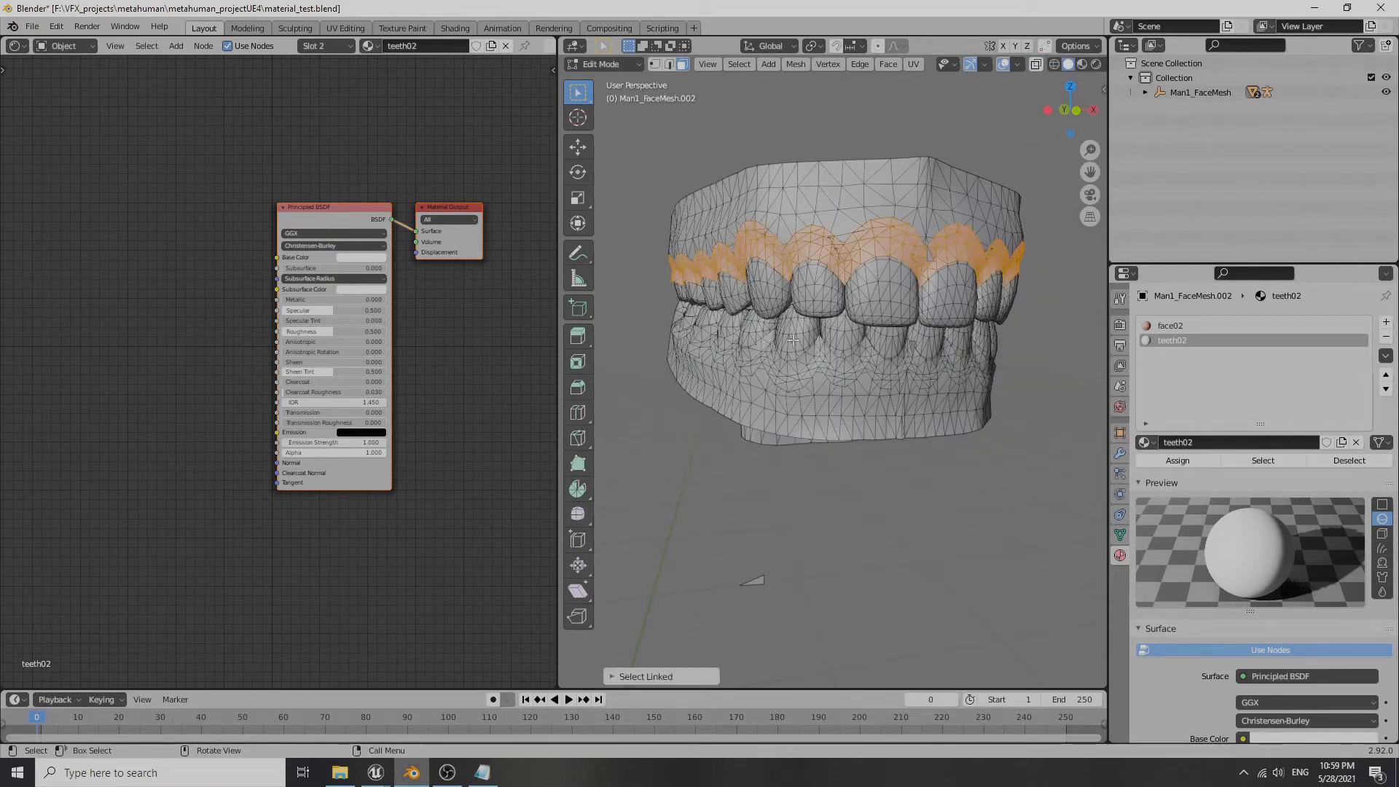
pyautogui.press('l')
pyautogui.moveTo(1036, 351); pyautogui.dragTo(975, 348, button='middle')
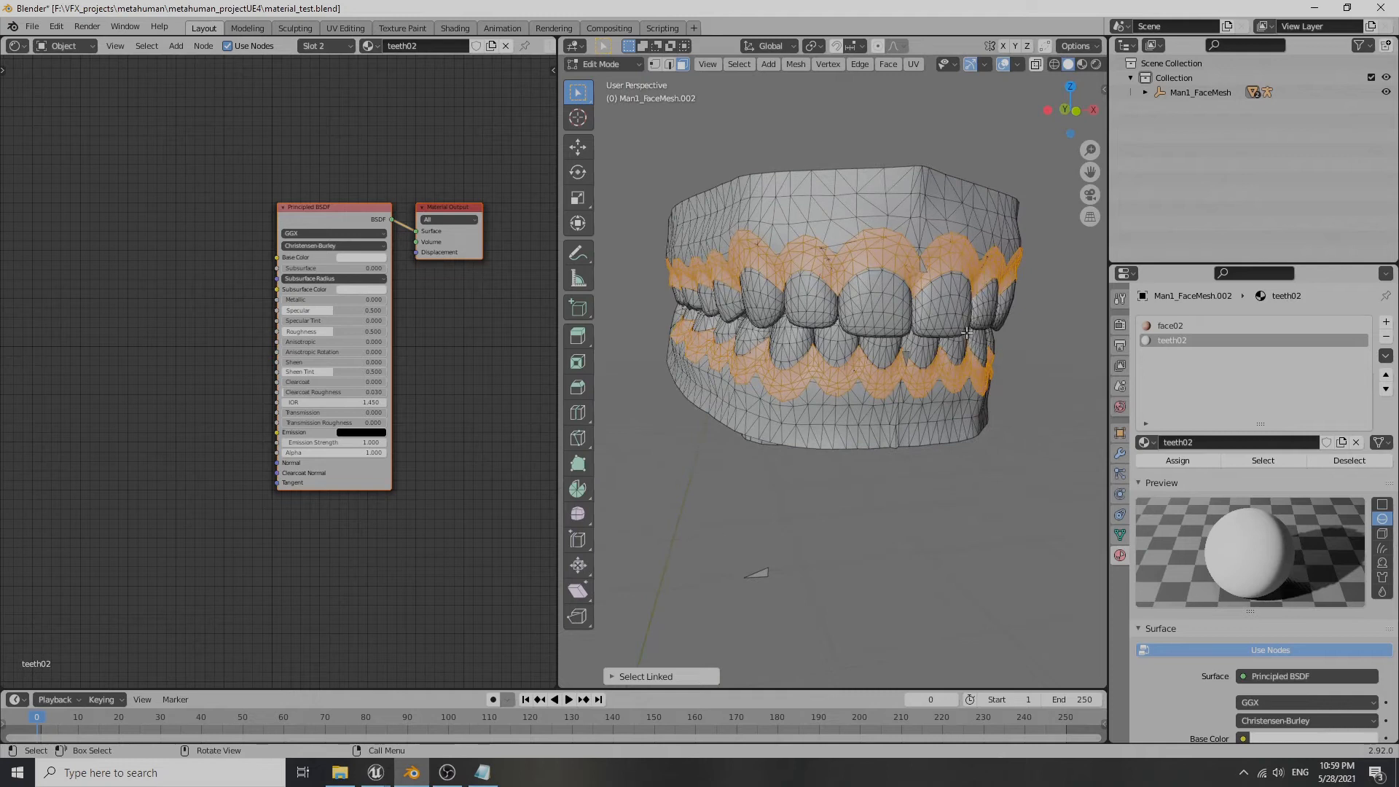
pyautogui.press('h')
pyautogui.moveTo(881, 332); pyautogui.dragTo(911, 277, button='middle')
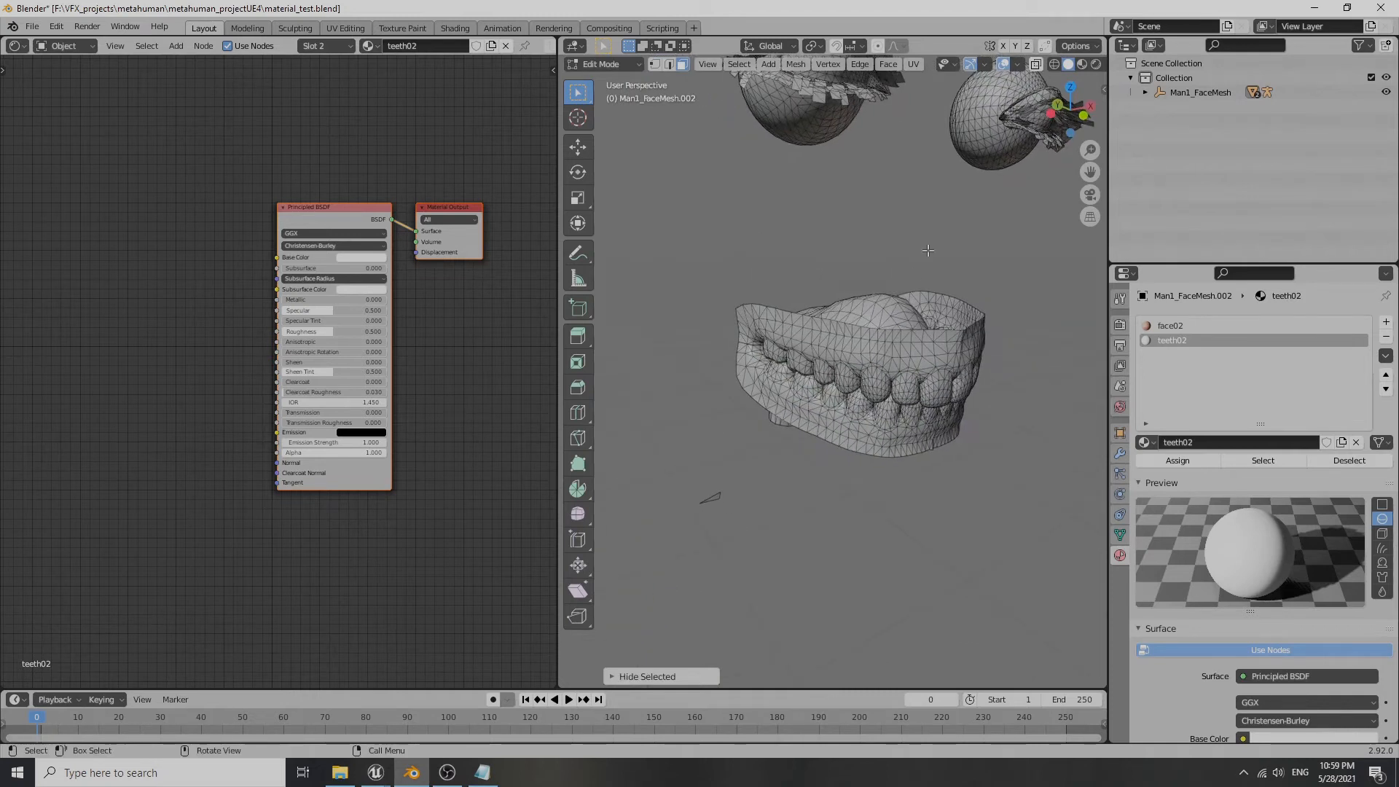
# - In wireframe view, box-select all the teeth, gums and tongue geometry, assign it to teeth02, and clear the selection in solid view
pyautogui.click(1054, 64)
pyautogui.moveTo(780, 240); pyautogui.dragTo(751, 257, button='middle')
pyautogui.moveTo(718, 243); pyautogui.dragTo(1047, 444)
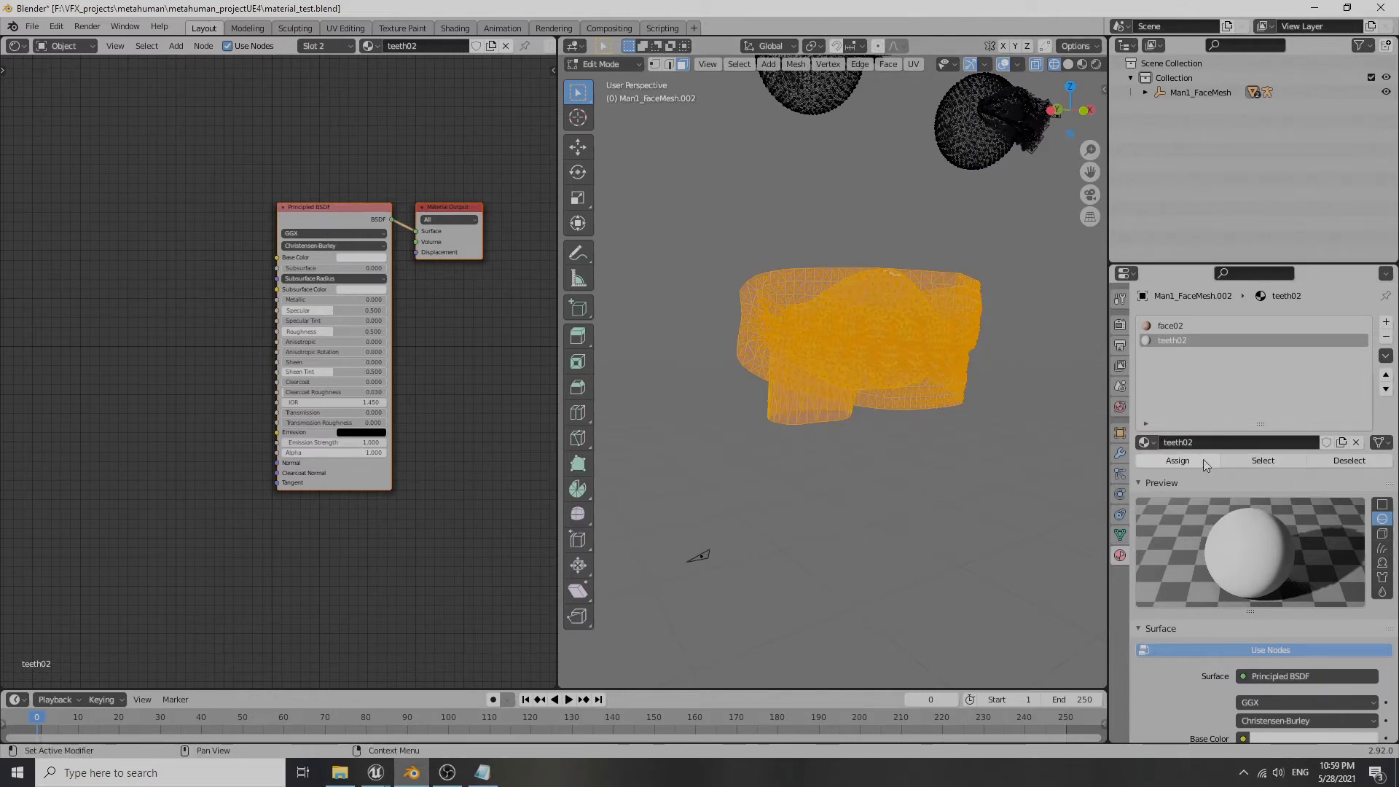
pyautogui.click(1068, 64)
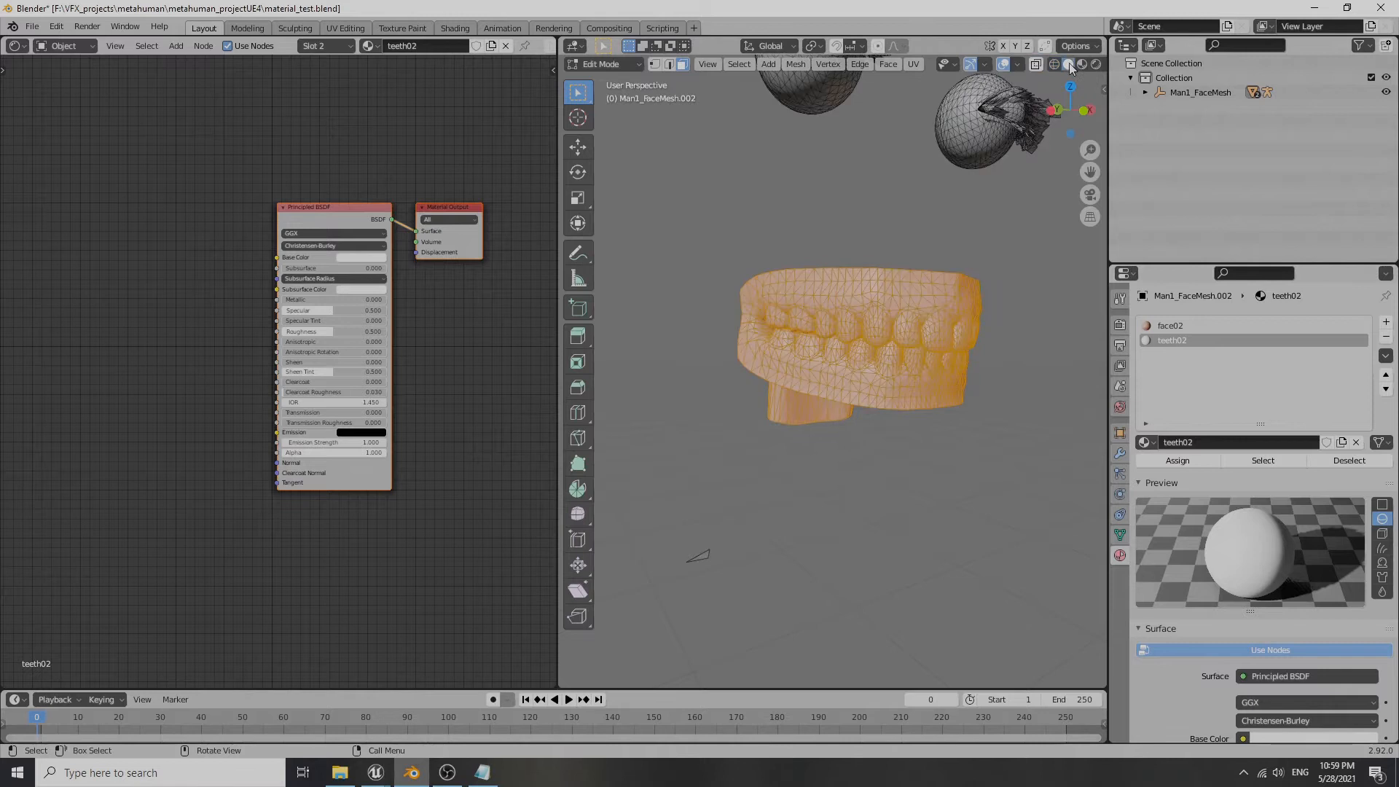
pyautogui.click(958, 230)
pyautogui.moveTo(959, 230); pyautogui.dragTo(916, 254, button='middle')
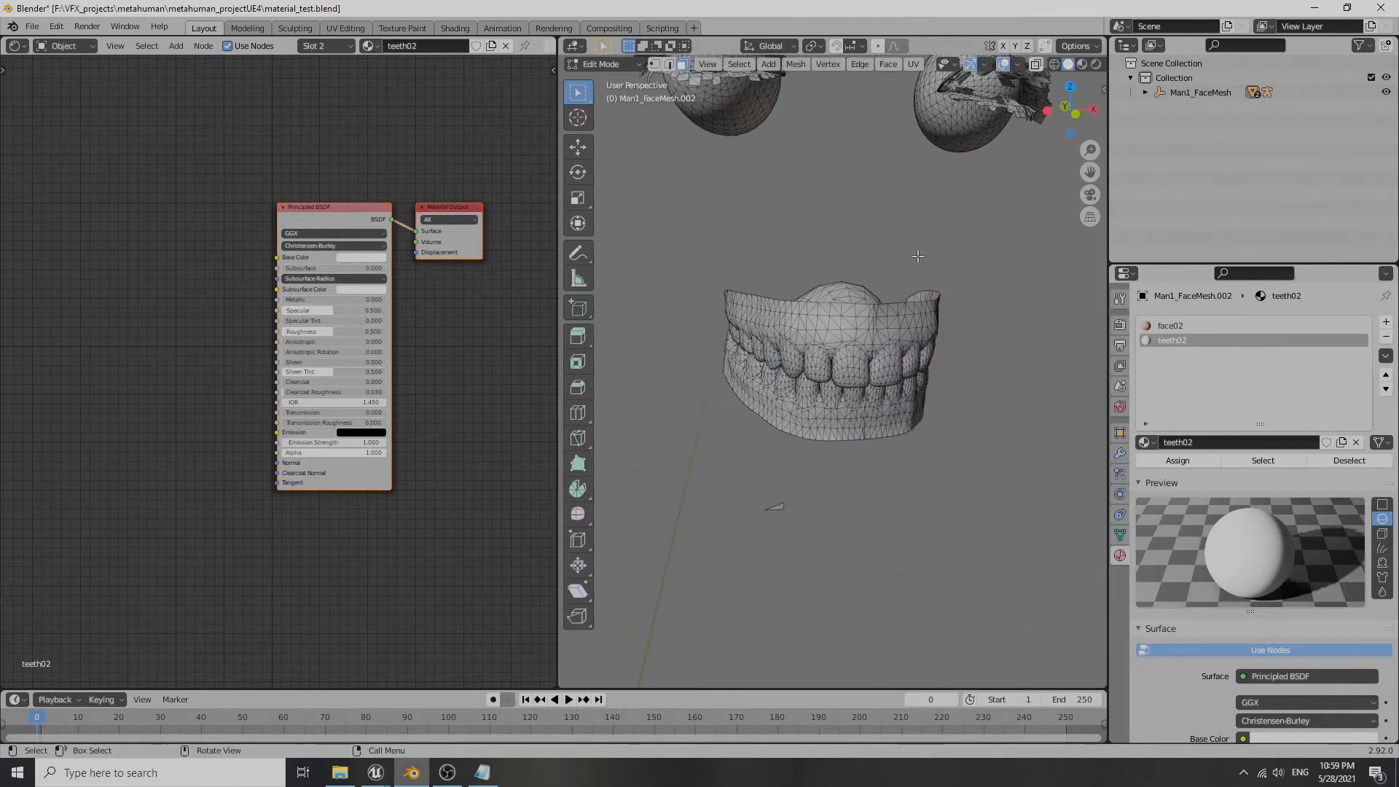
# - Add an Image Texture node to teeth02 and load teeth_color_map_001.TGA from the export_textures folder
pyautogui.hotkey('shift', 'a')
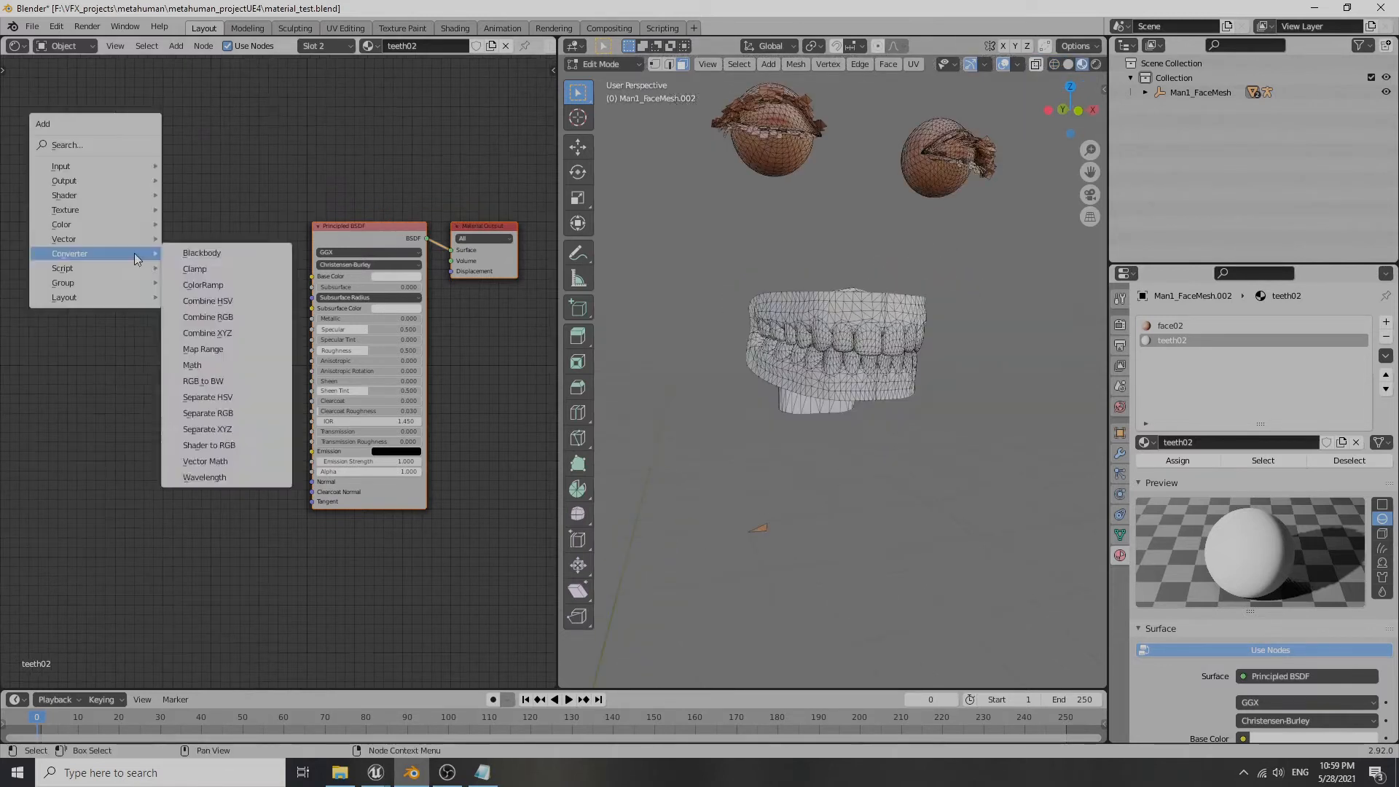
pyautogui.moveTo(112, 210)
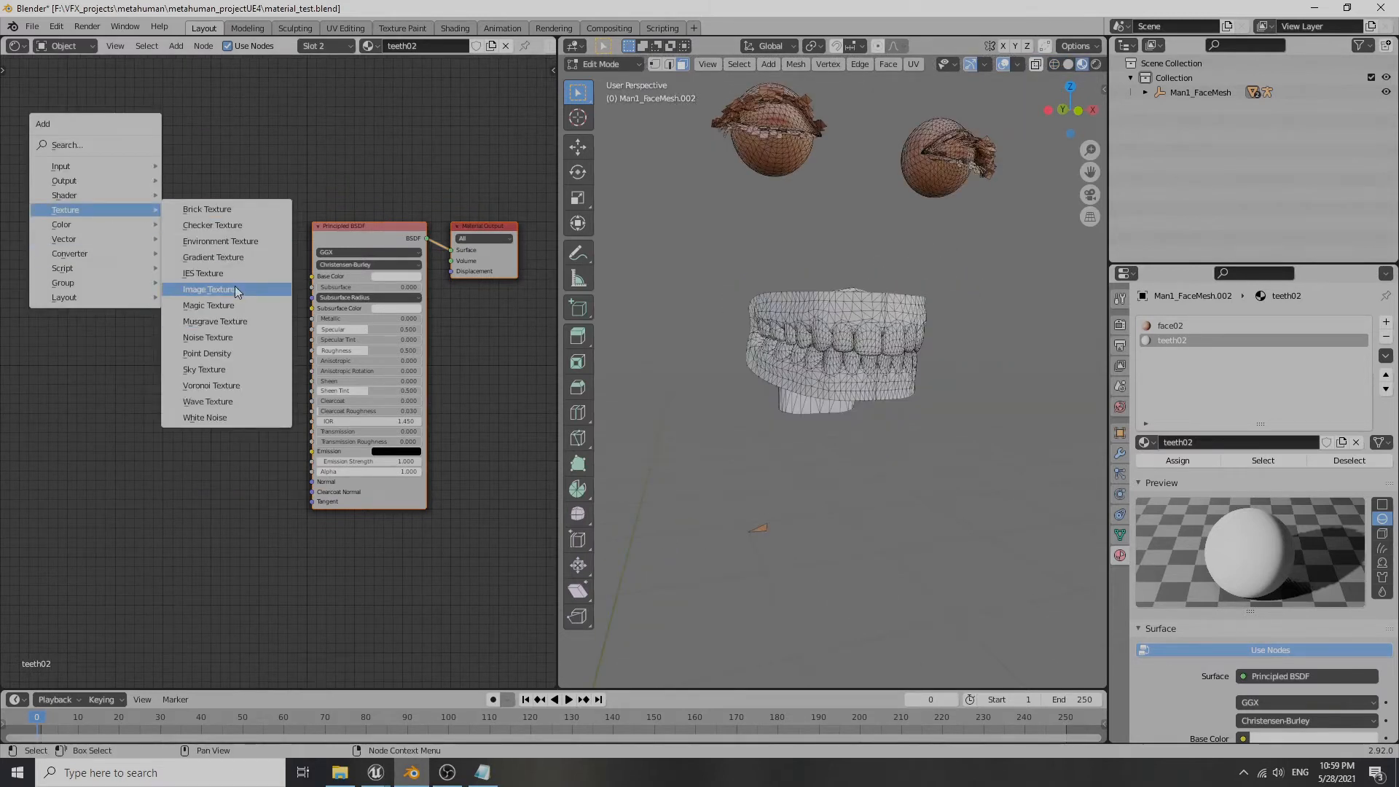
pyautogui.click(208, 289)
pyautogui.click(134, 237)
pyautogui.scroll(2, 134, 218)
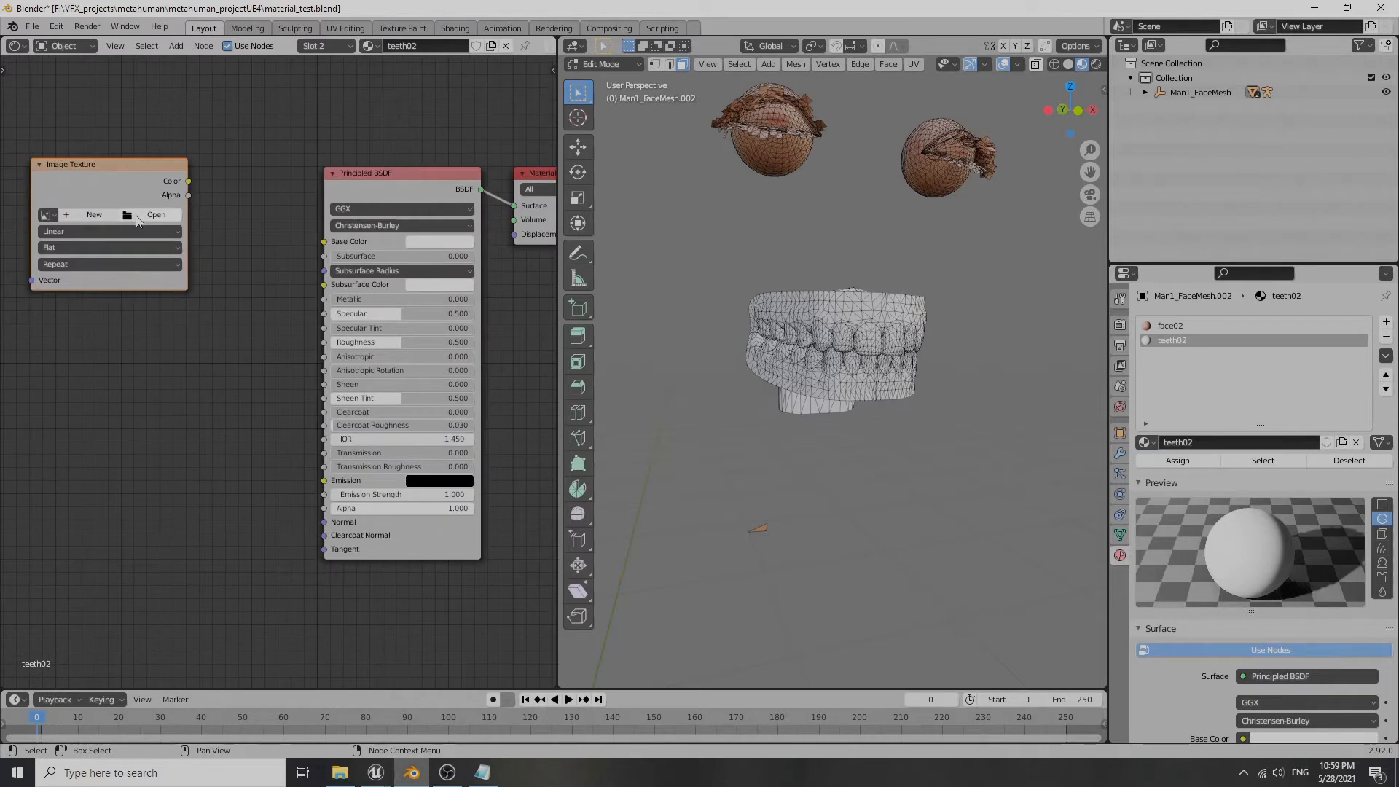
pyautogui.click(149, 215)
pyautogui.click(275, 530)
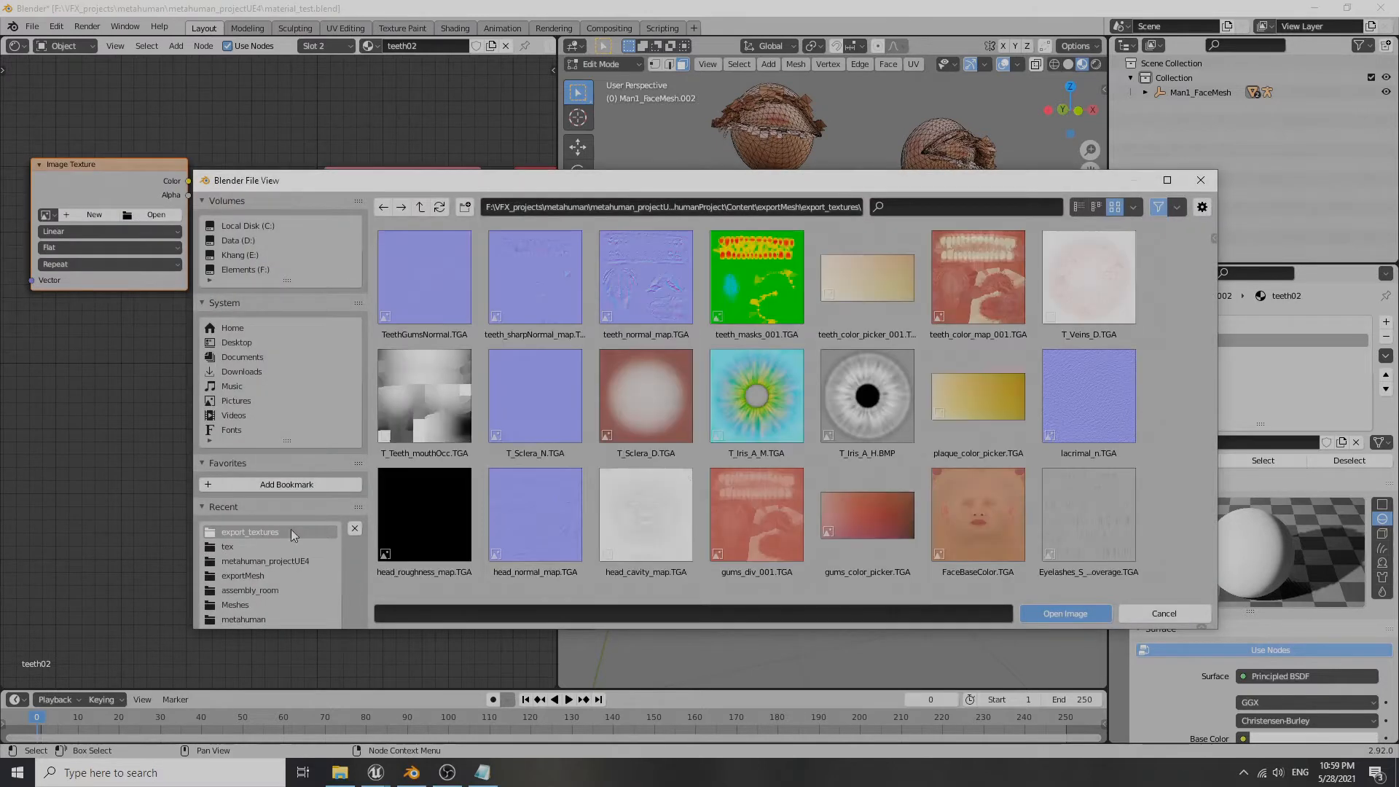
pyautogui.click(976, 276)
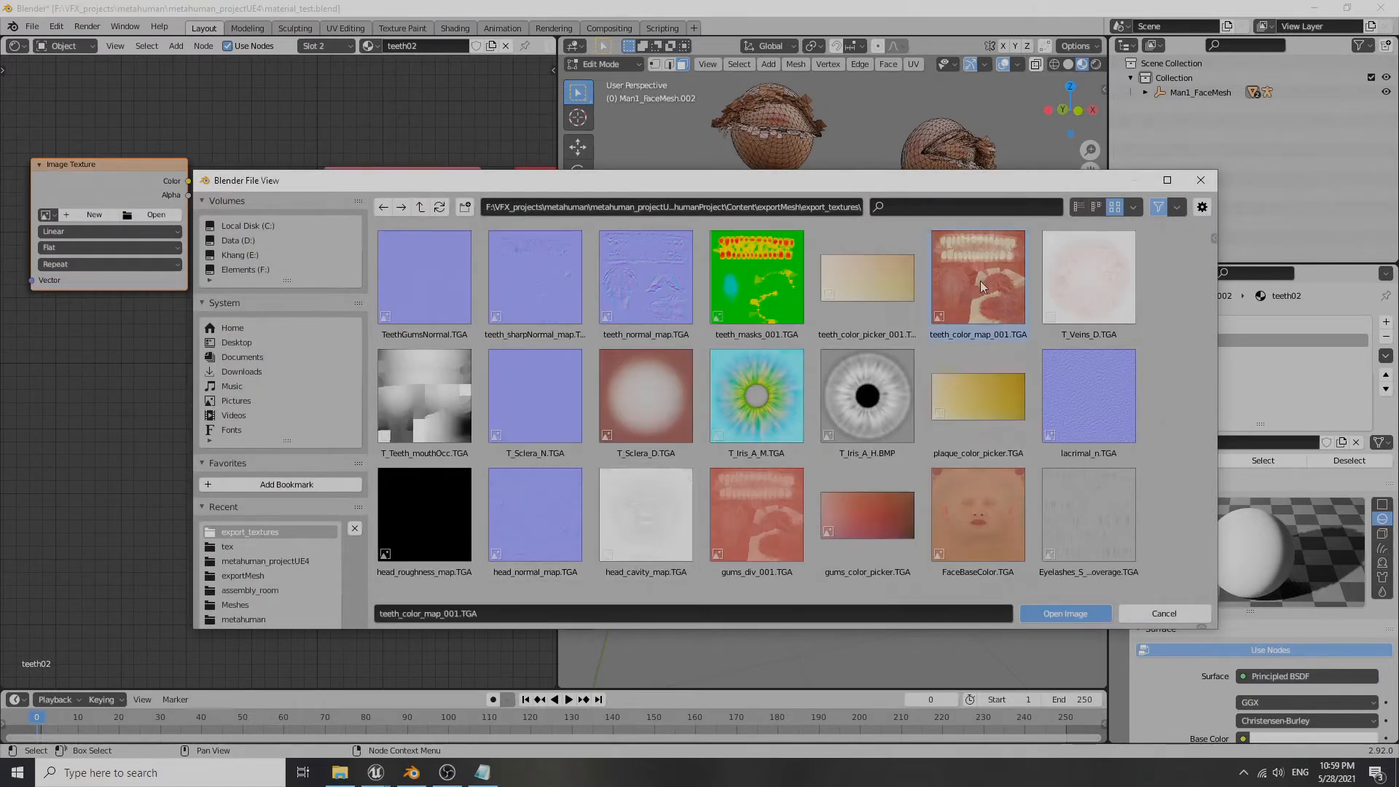
pyautogui.click(1065, 615)
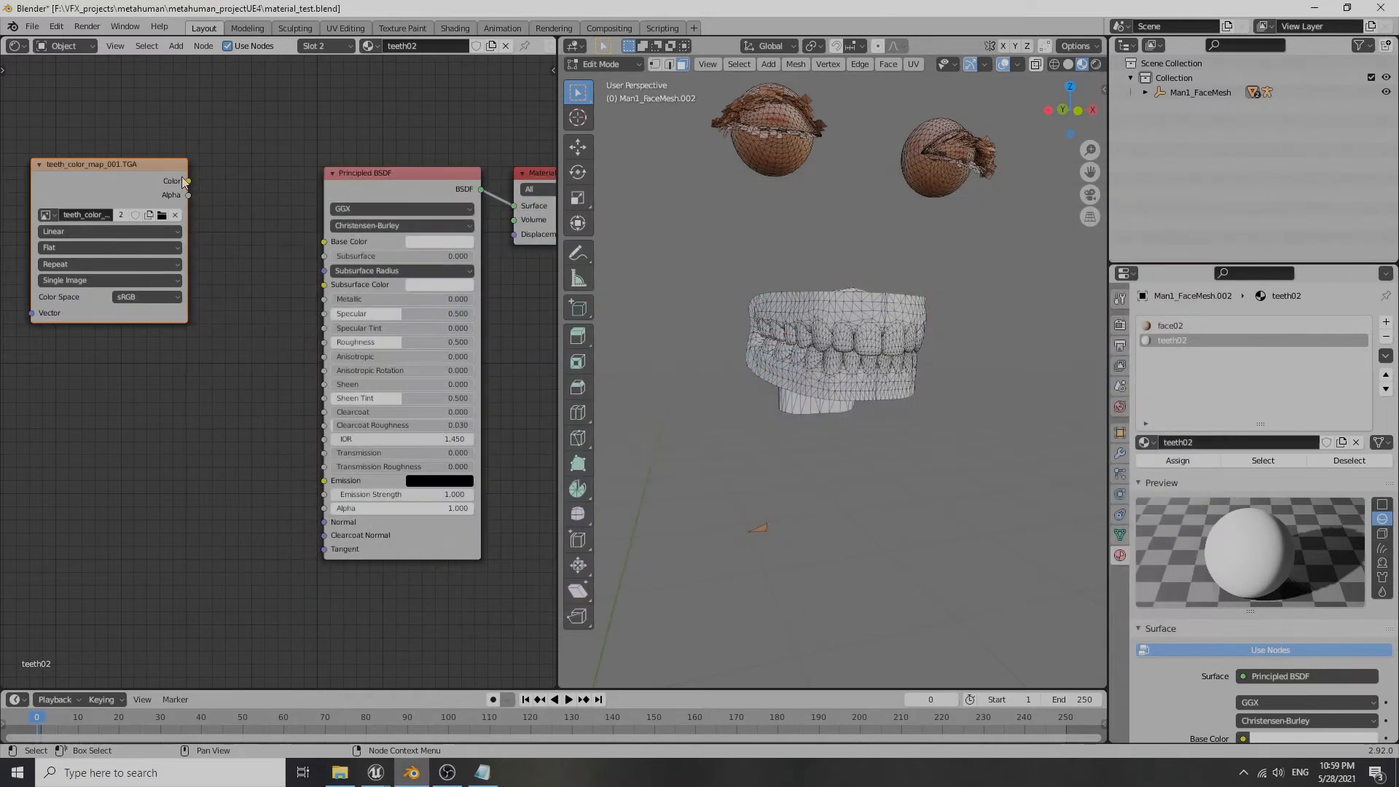
# - Connect the teeth color map's Color to the Principled BSDF's Base Color and turn off the viewport overlays to inspect the teeth
pyautogui.moveTo(188, 181); pyautogui.dragTo(324, 241)
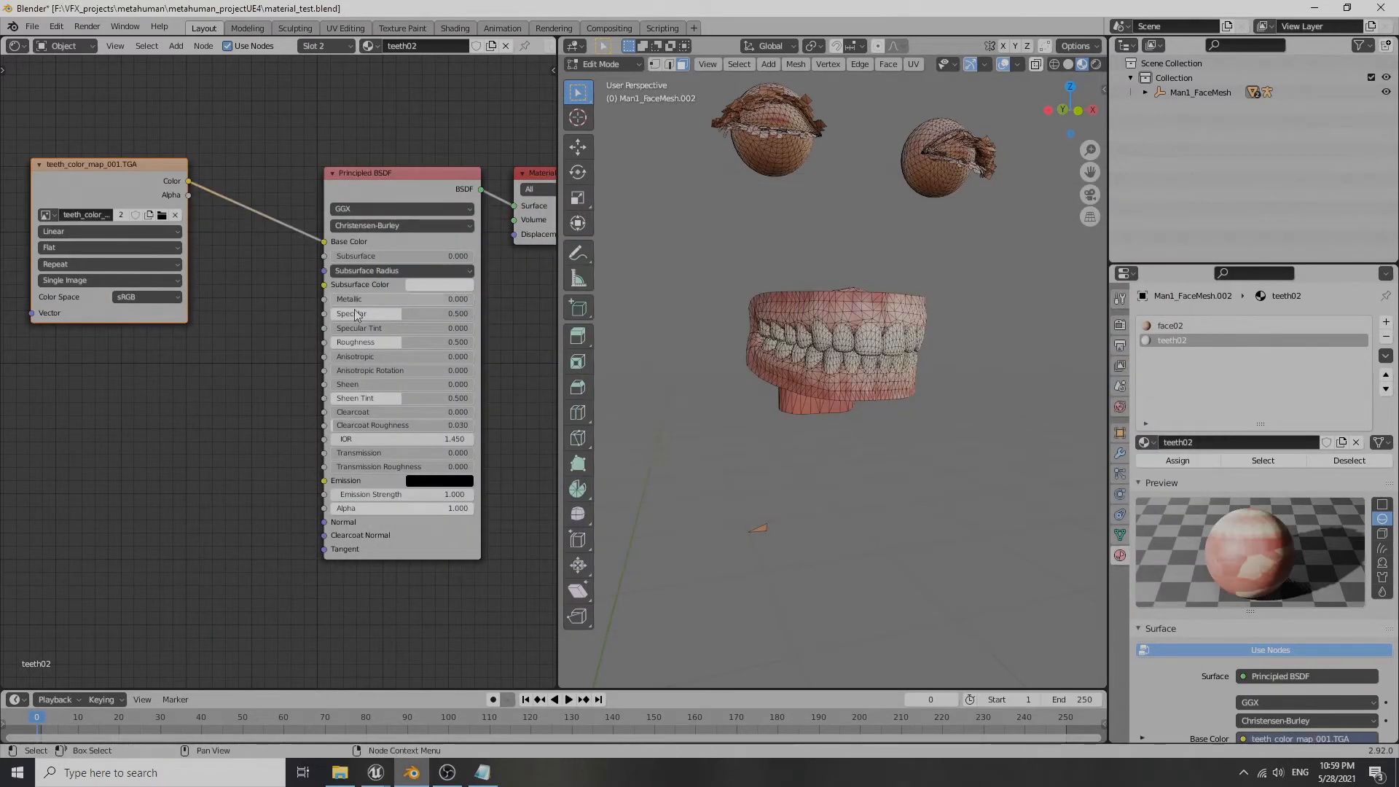
pyautogui.moveTo(842, 317)
pyautogui.mouseDown(button='middle')
pyautogui.moveTo(814, 361)
pyautogui.moveTo(836, 301)
pyautogui.mouseUp(button='middle')
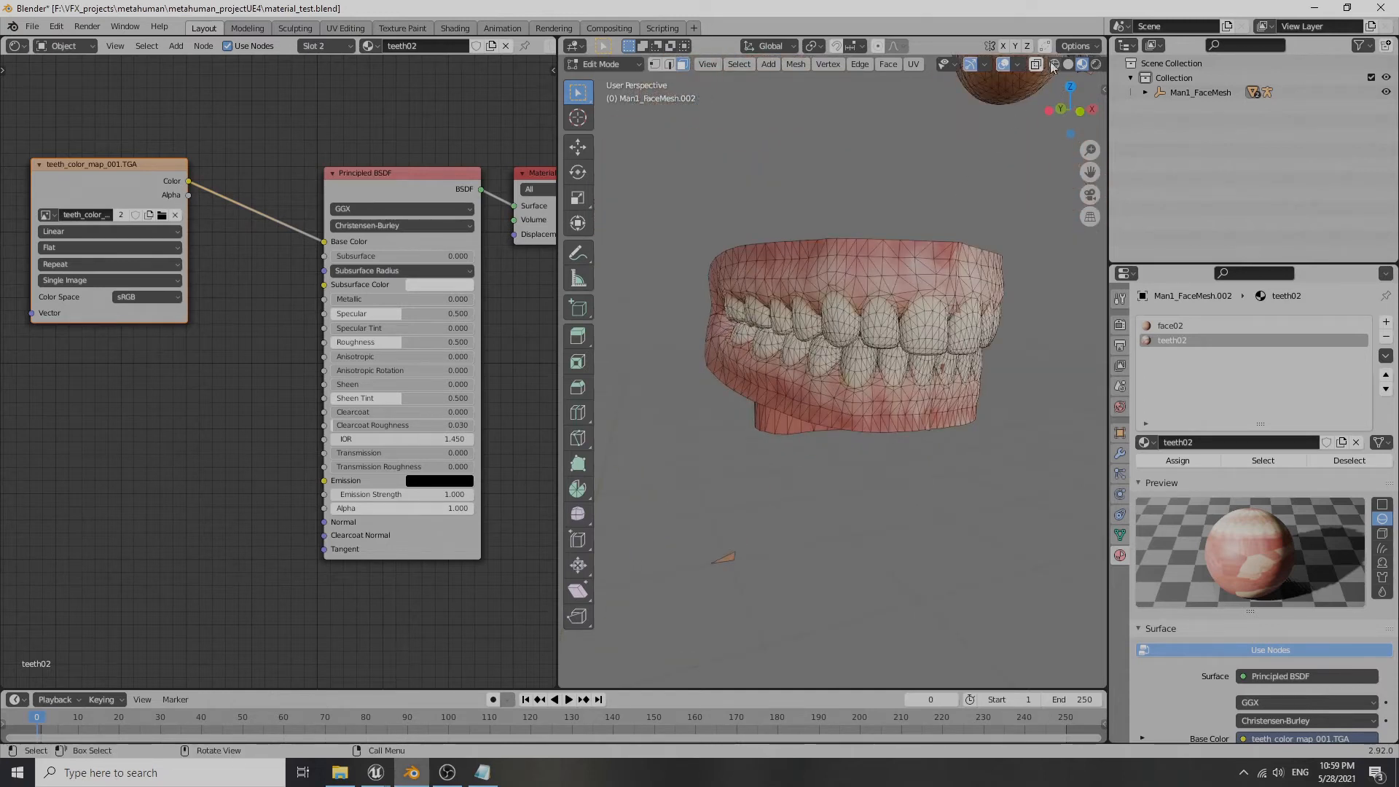
pyautogui.click(1003, 64)
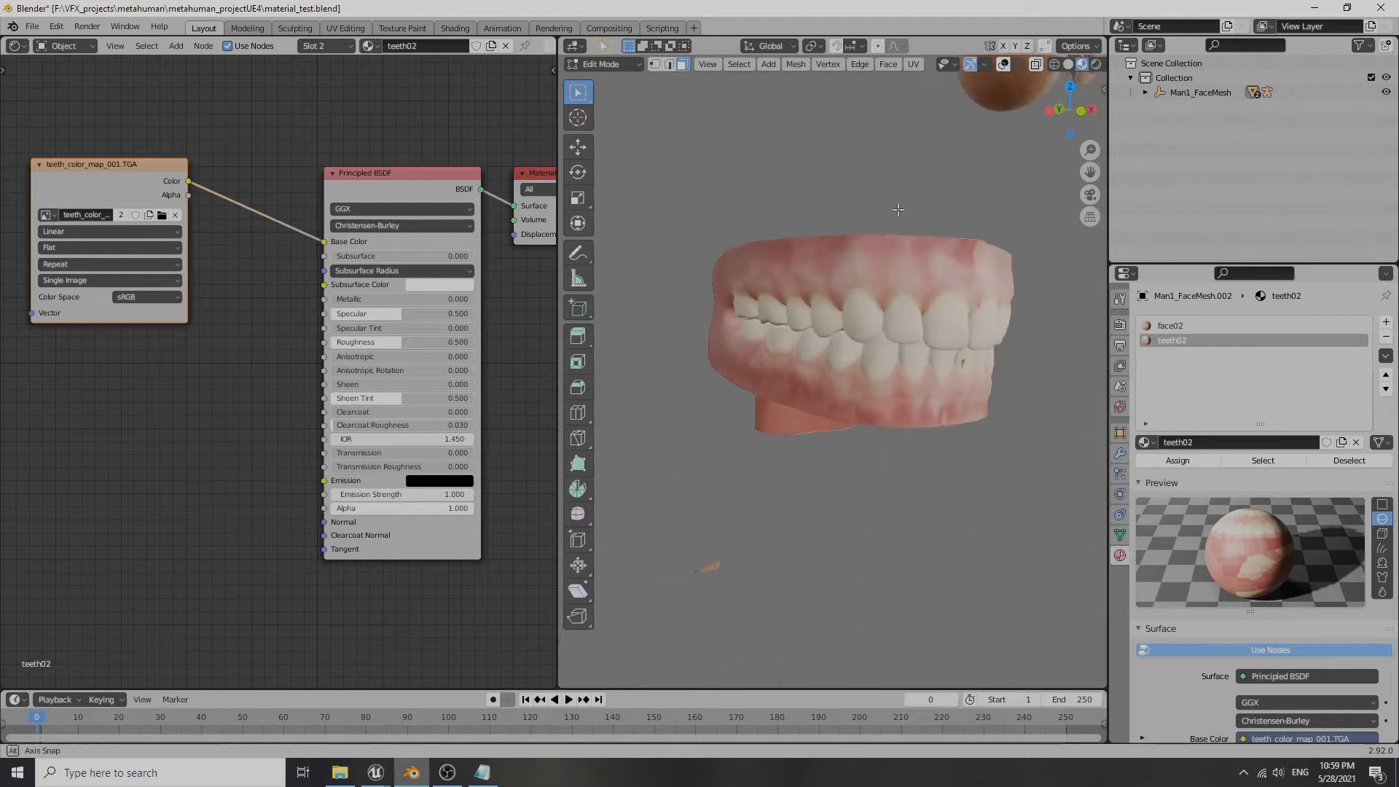
# - Duplicate the teeth color map node, load teeth_normal_map.TGA into the copy, and place it below the original
pyautogui.scroll(2, 889, 307)
pyautogui.moveTo(890, 307); pyautogui.dragTo(846, 309, button='middle')
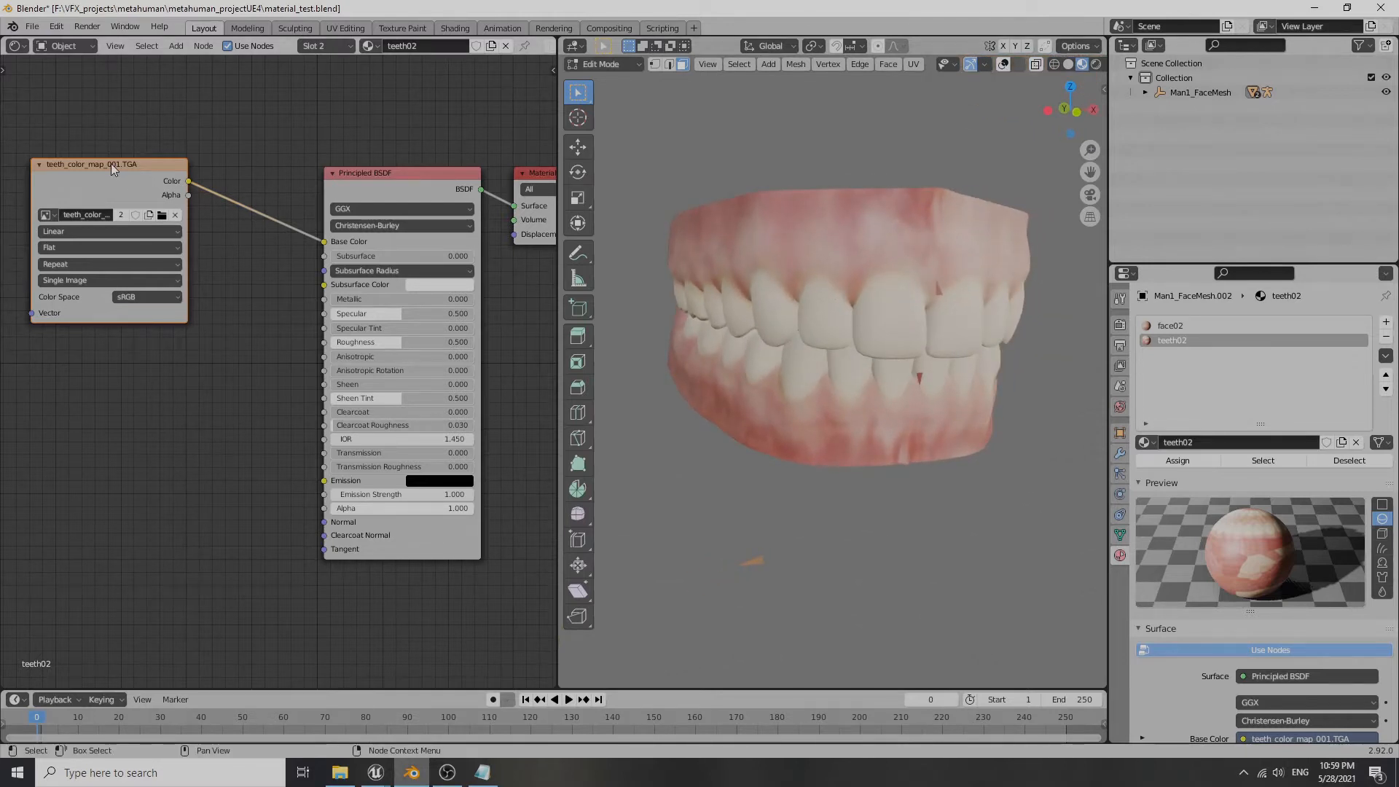
pyautogui.hotkey('shift', 'd')
pyautogui.click(146, 396)
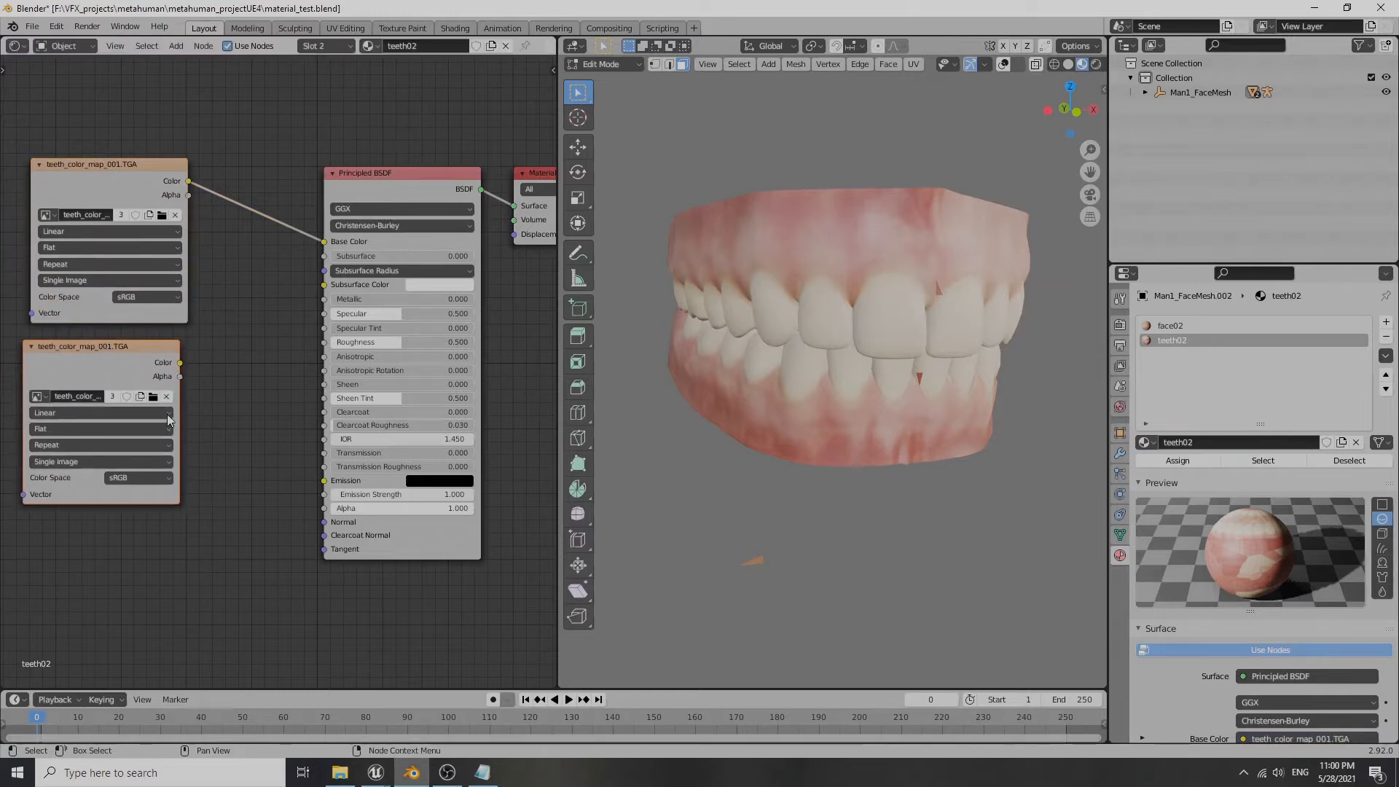
pyautogui.click(153, 396)
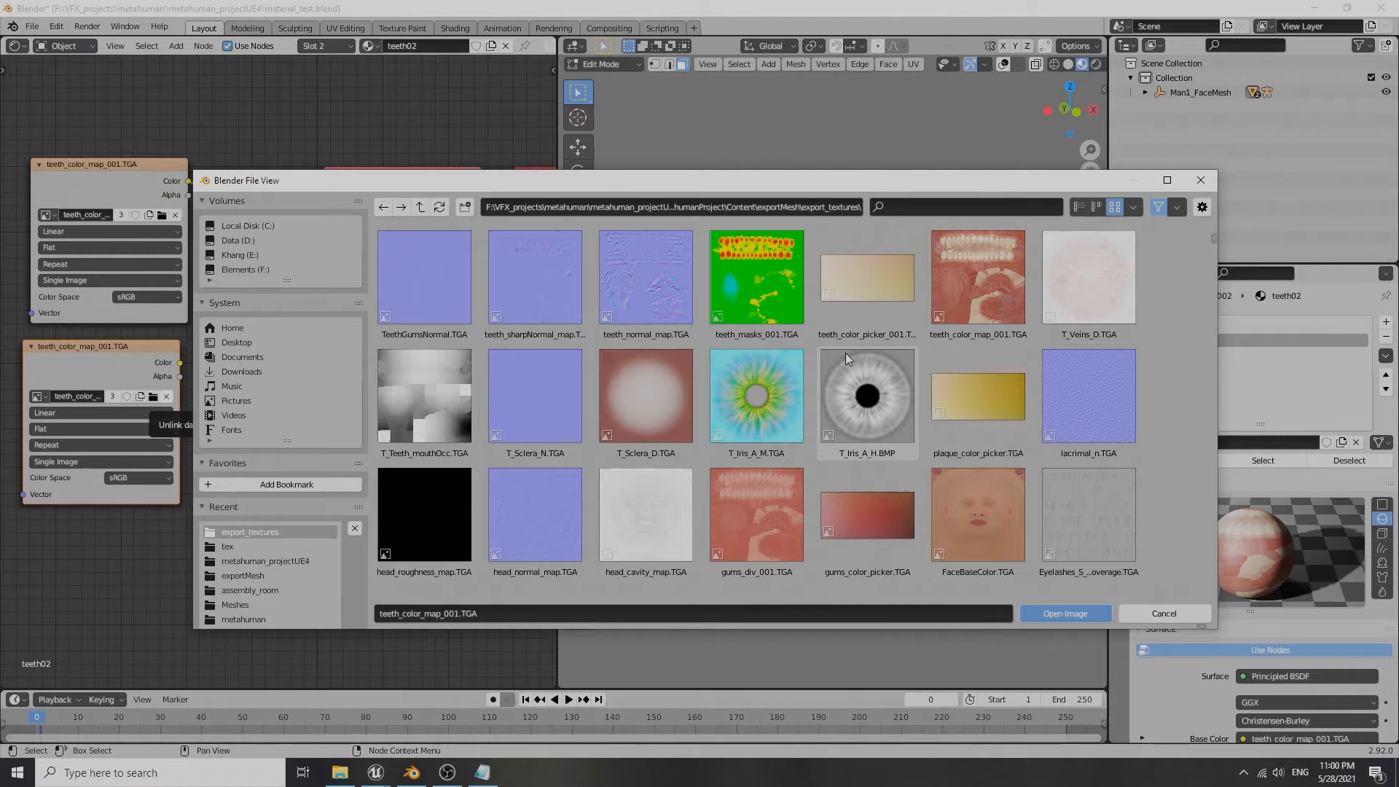
pyautogui.click(659, 300)
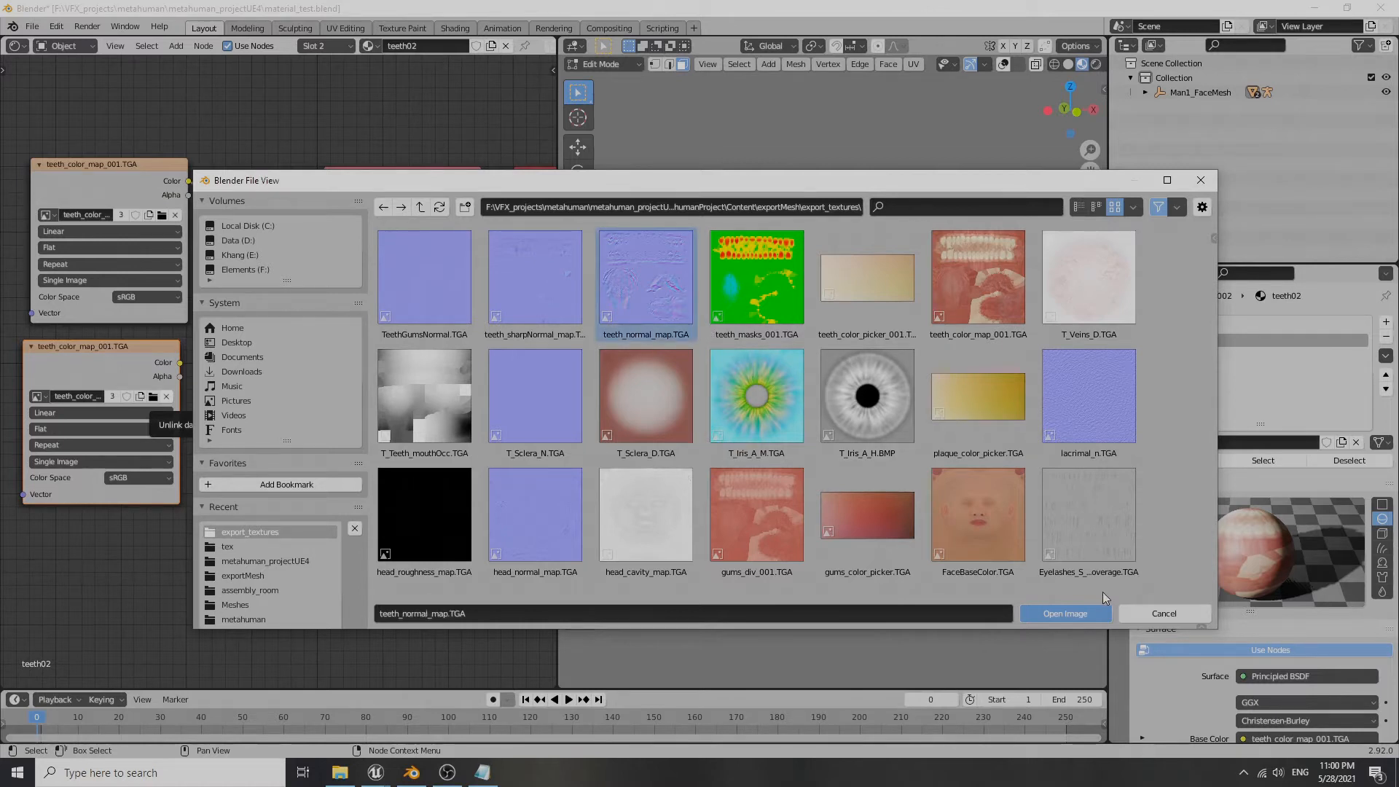
pyautogui.click(1063, 617)
pyautogui.moveTo(240, 547); pyautogui.dragTo(320, 466, button='middle')
pyautogui.moveTo(146, 291); pyautogui.dragTo(120, 366)
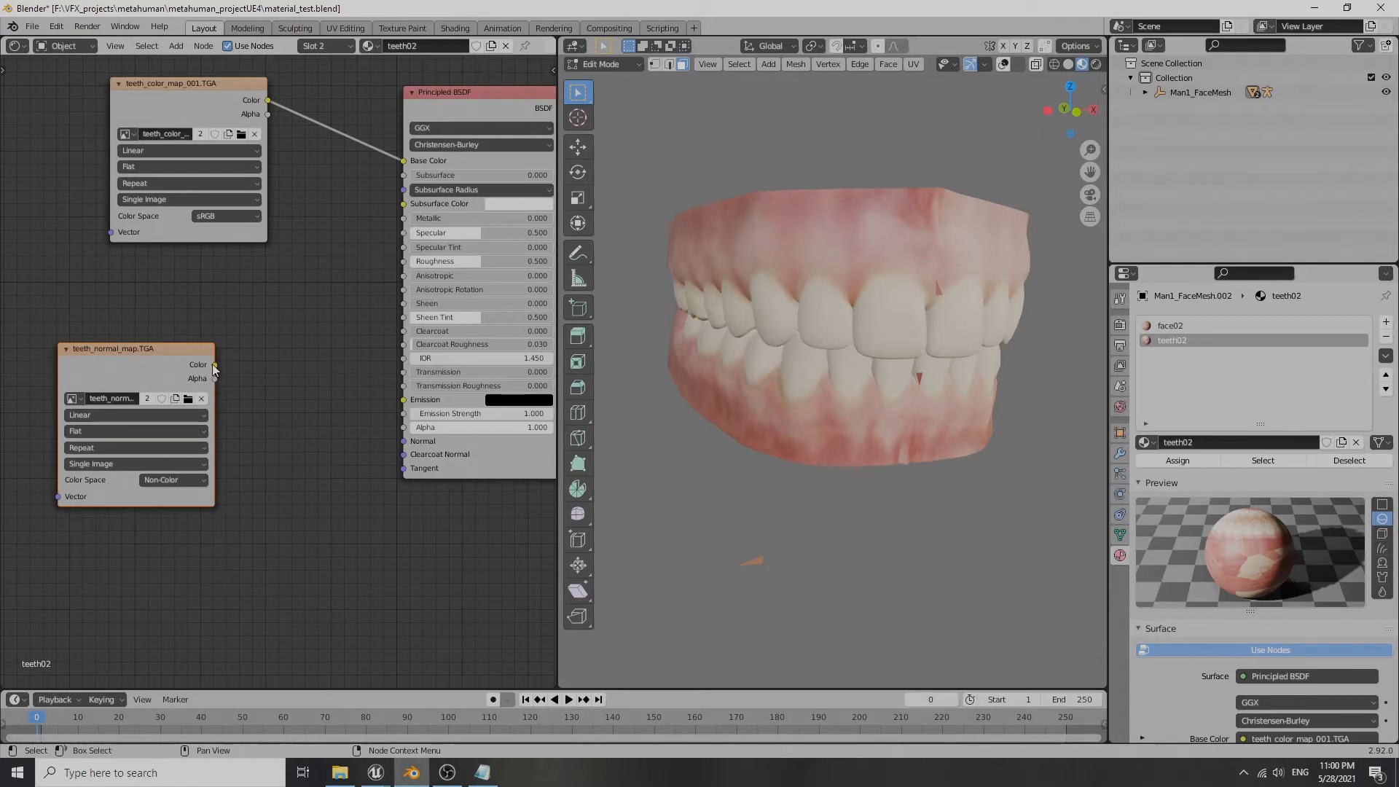
# - Add a Normal Map node beside the teeth normal texture and feed the texture's Color into its Color input
pyautogui.hotkey('shift', 'a')
pyautogui.moveTo(271, 390)
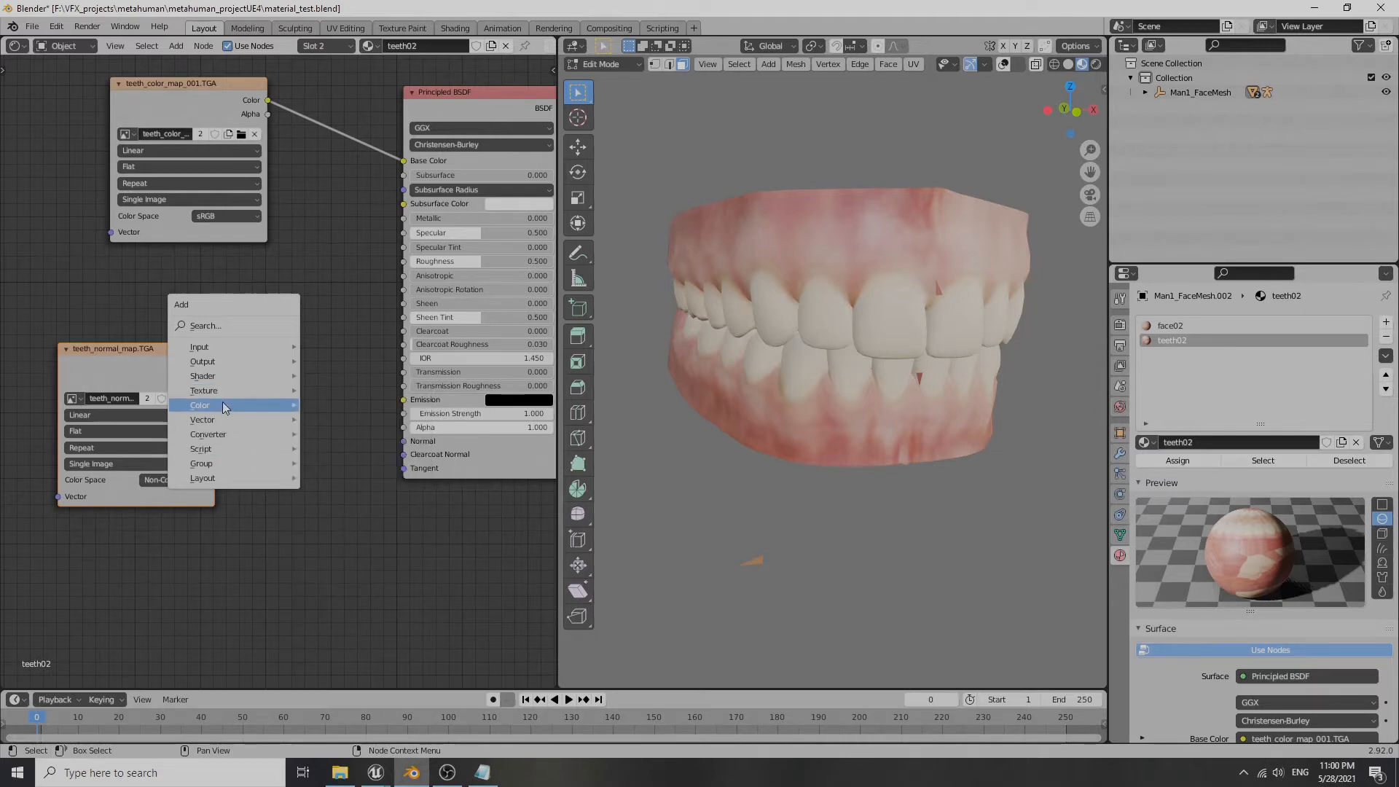
pyautogui.moveTo(218, 419)
pyautogui.click(347, 483)
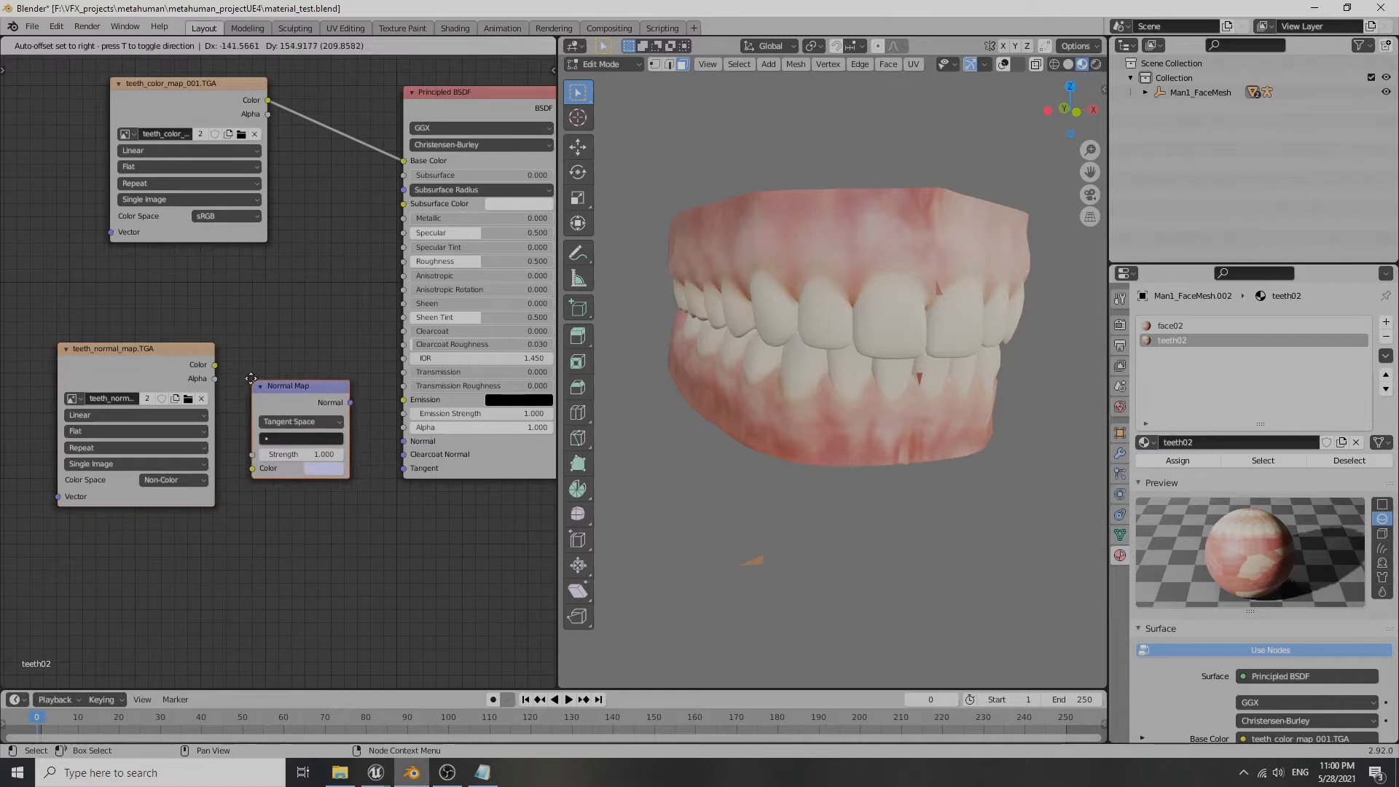
pyautogui.click(293, 398)
pyautogui.scroll(1, 208, 375)
pyautogui.moveTo(205, 364); pyautogui.dragTo(238, 448)
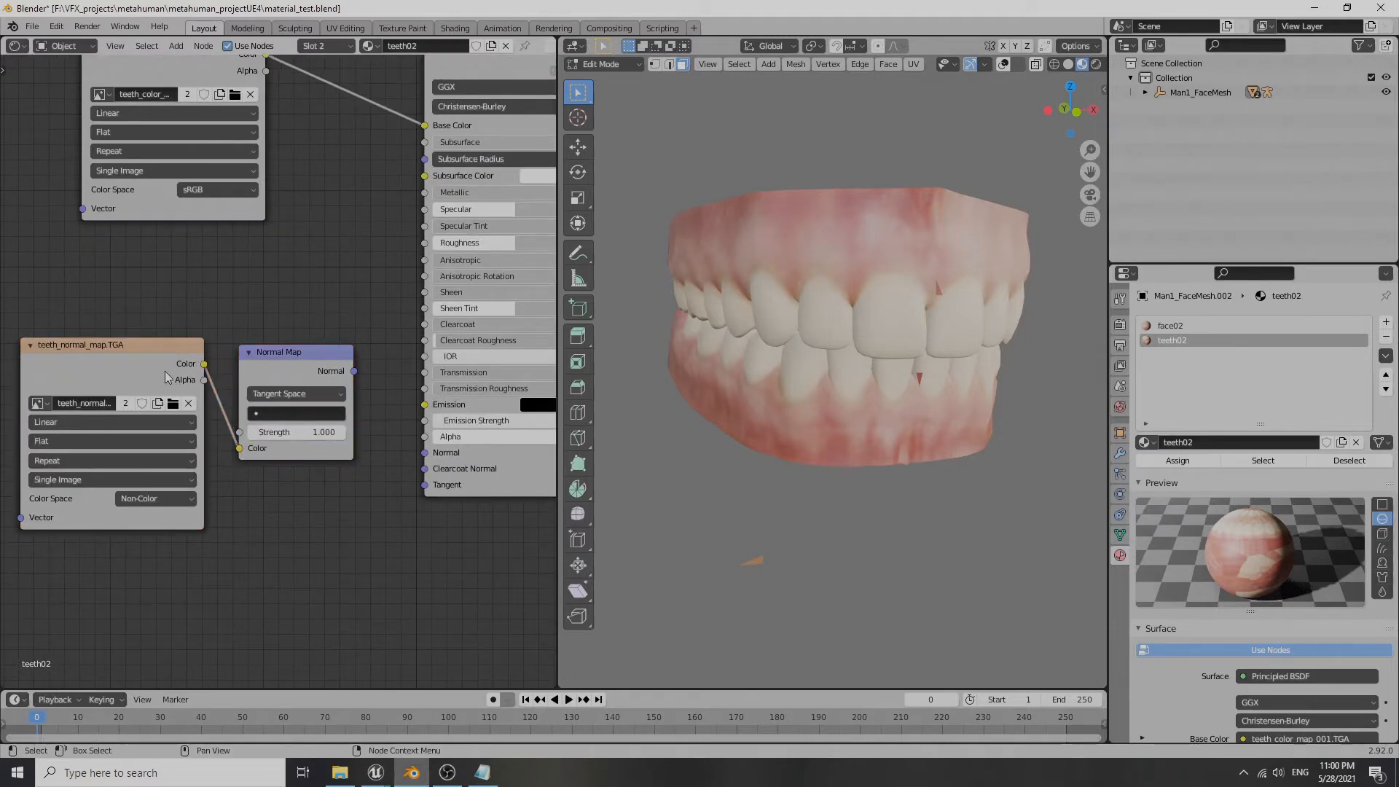
# - Move the teeth normal texture node well away from the Normal Map node to make room between them
pyautogui.moveTo(165, 377); pyautogui.dragTo(114, 396)
pyautogui.scroll(-1, 212, 510)
pyautogui.moveTo(212, 510); pyautogui.dragTo(260, 491, button='middle')
pyautogui.moveTo(123, 376); pyautogui.dragTo(61, 372)
pyautogui.scroll(-2, 143, 452)
pyautogui.moveTo(142, 452); pyautogui.dragTo(253, 463, button='middle')
pyautogui.moveTo(238, 387); pyautogui.dragTo(152, 392)
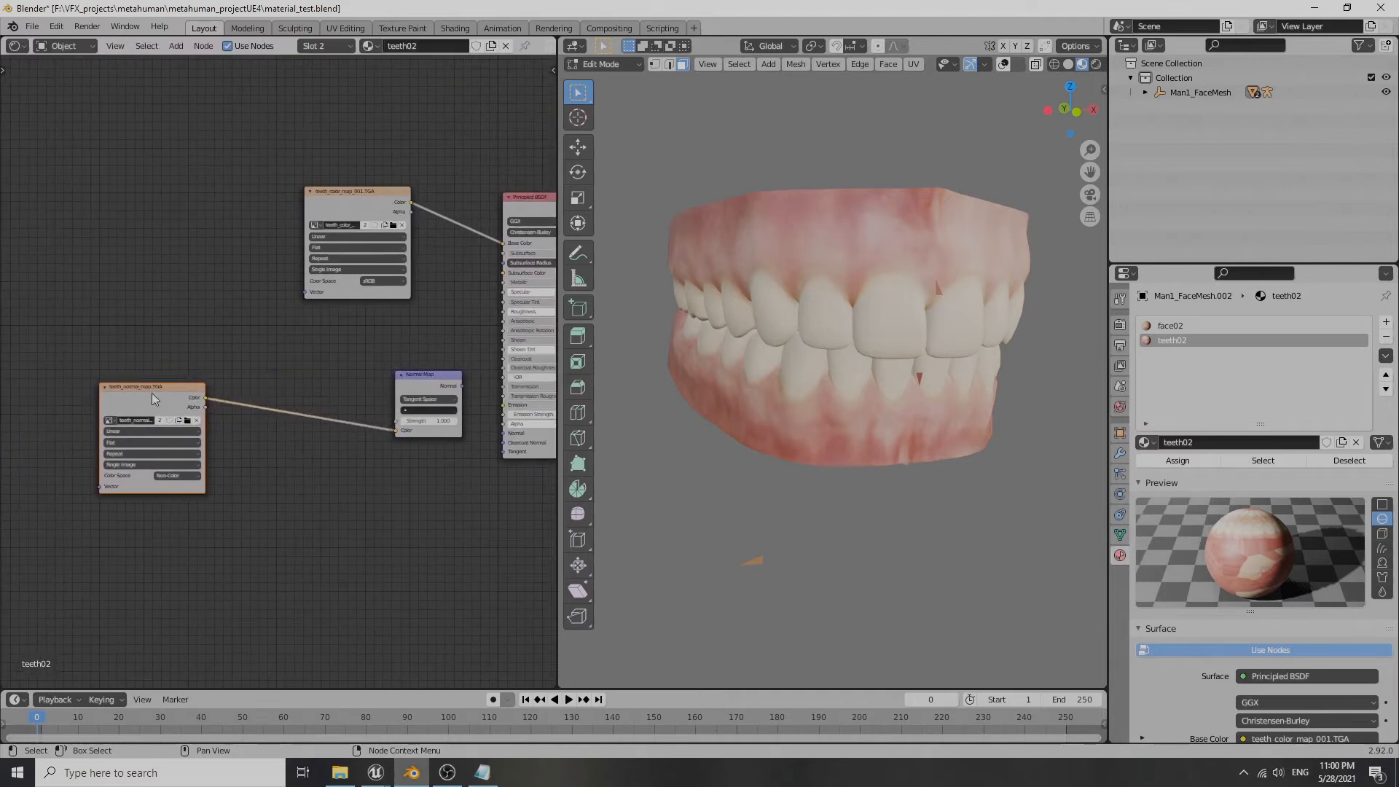
# - Copy the Separate RGB, Invert and Combine RGB nodes from face02 into teeth02 and position them between the normal texture and Normal Map
pyautogui.click(1191, 328)
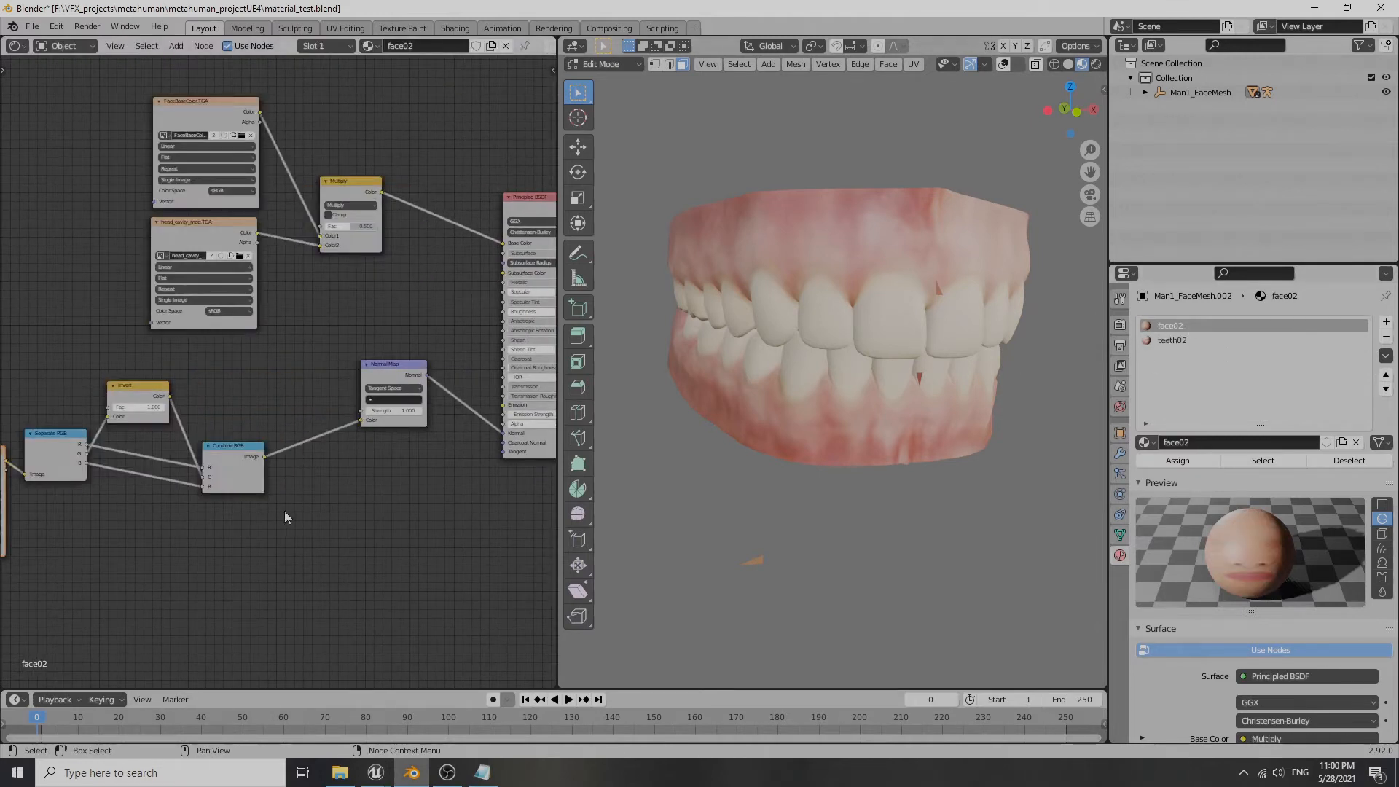
pyautogui.moveTo(285, 517); pyautogui.dragTo(369, 513, button='middle')
pyautogui.moveTo(368, 513); pyautogui.dragTo(119, 354)
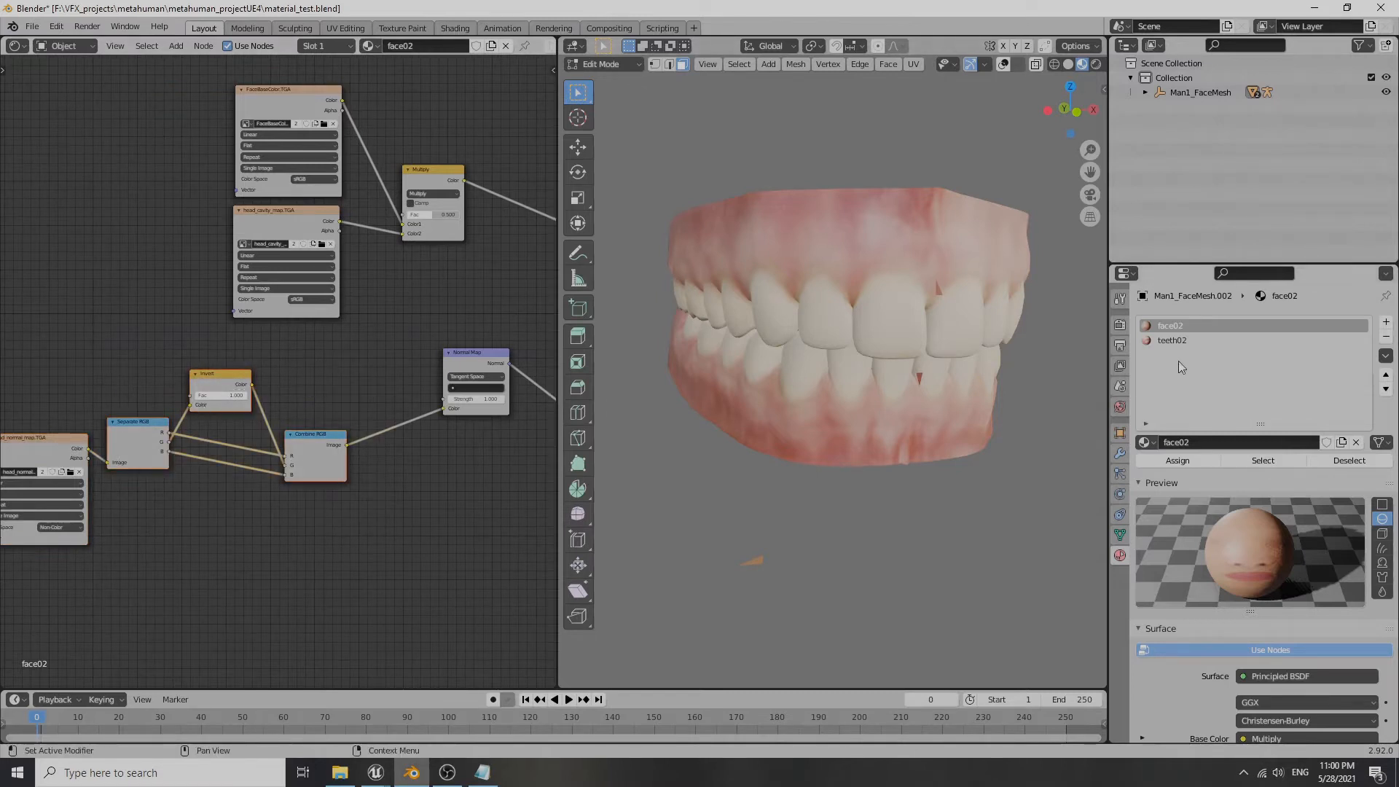
pyautogui.click(1181, 341)
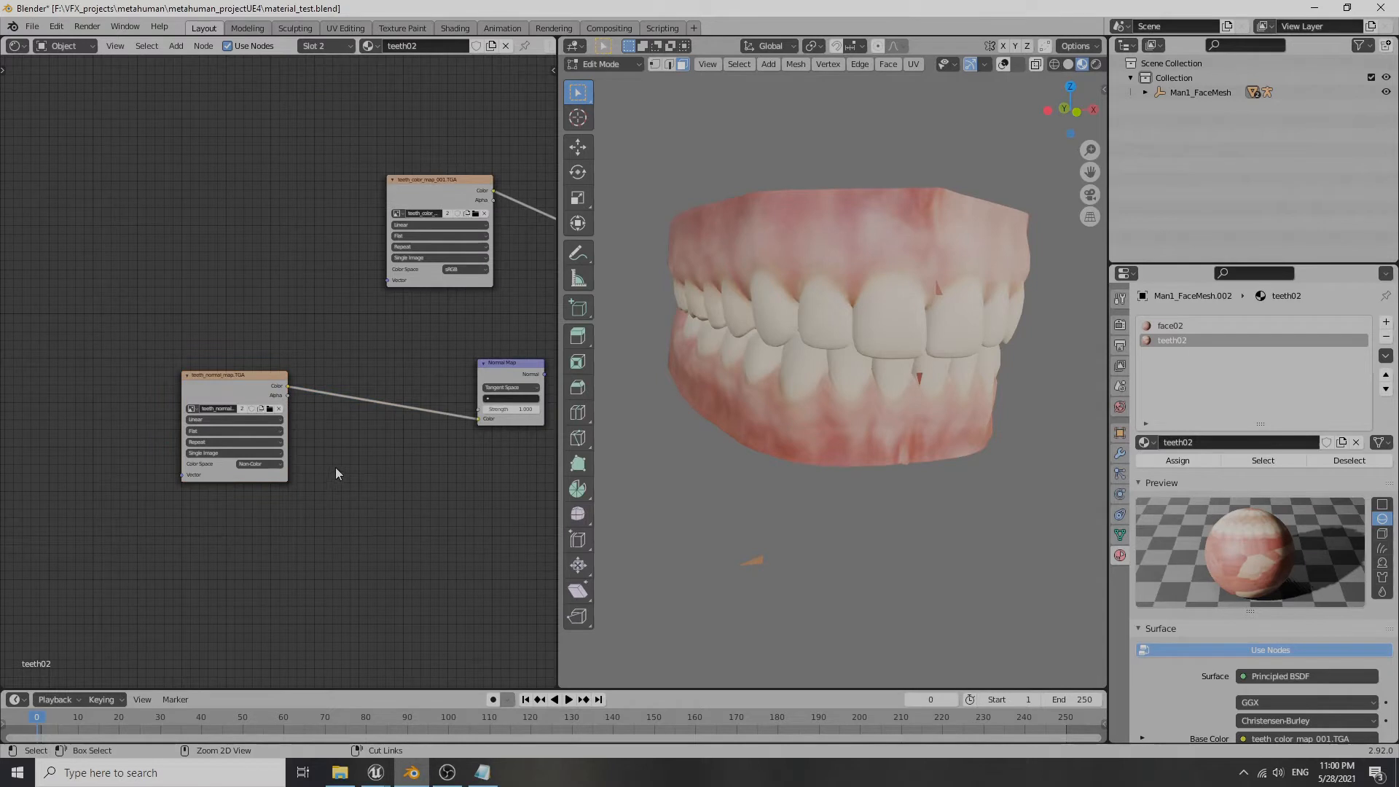
pyautogui.hotkey('ctrl', 'v')
pyautogui.moveTo(233, 386); pyautogui.dragTo(93, 371)
pyautogui.moveTo(309, 459); pyautogui.dragTo(298, 432)
# - Route the teeth normal texture through Separate RGB and Combine RGB into Normal Map, and connect its Normal output to the Principled BSDF's Normal
pyautogui.moveTo(143, 377); pyautogui.dragTo(211, 541)
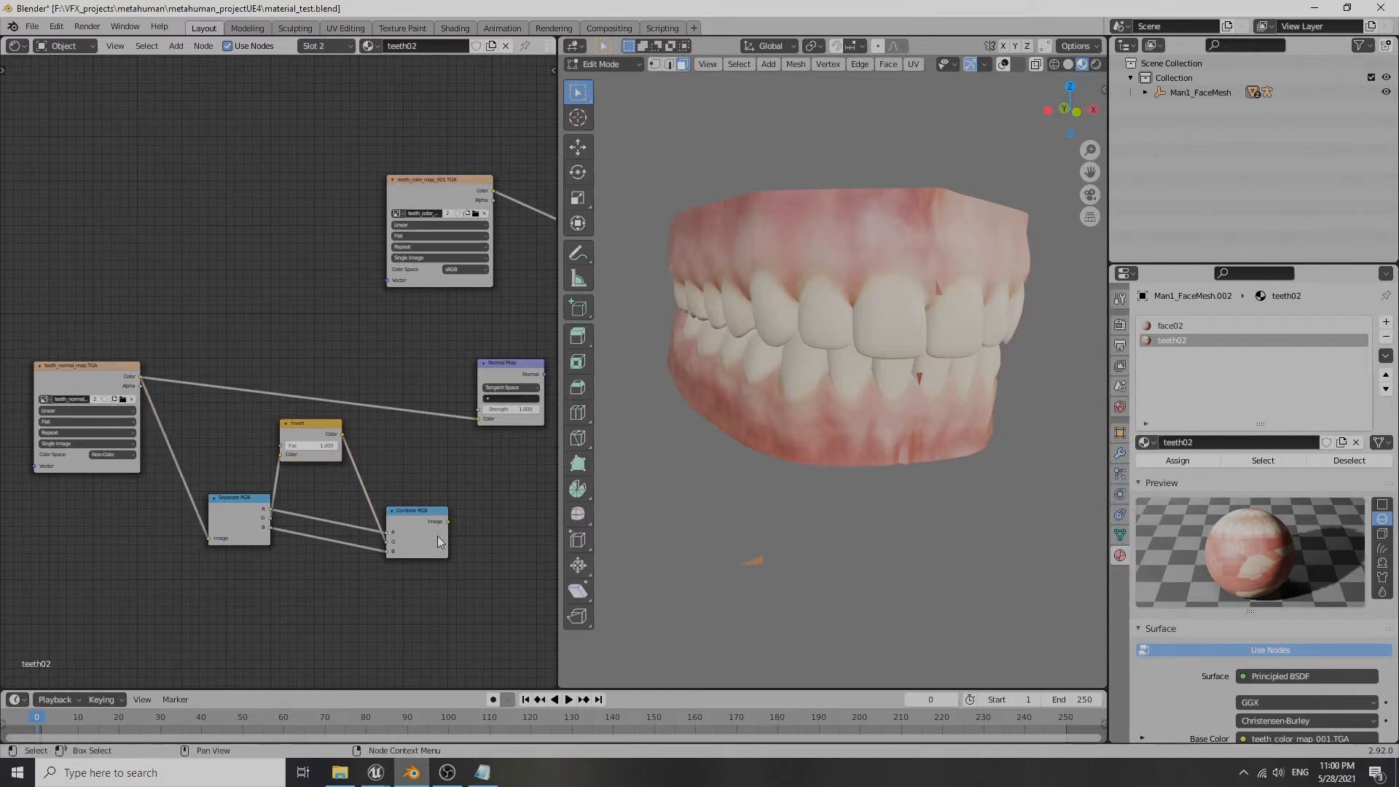
pyautogui.moveTo(447, 520); pyautogui.dragTo(480, 422)
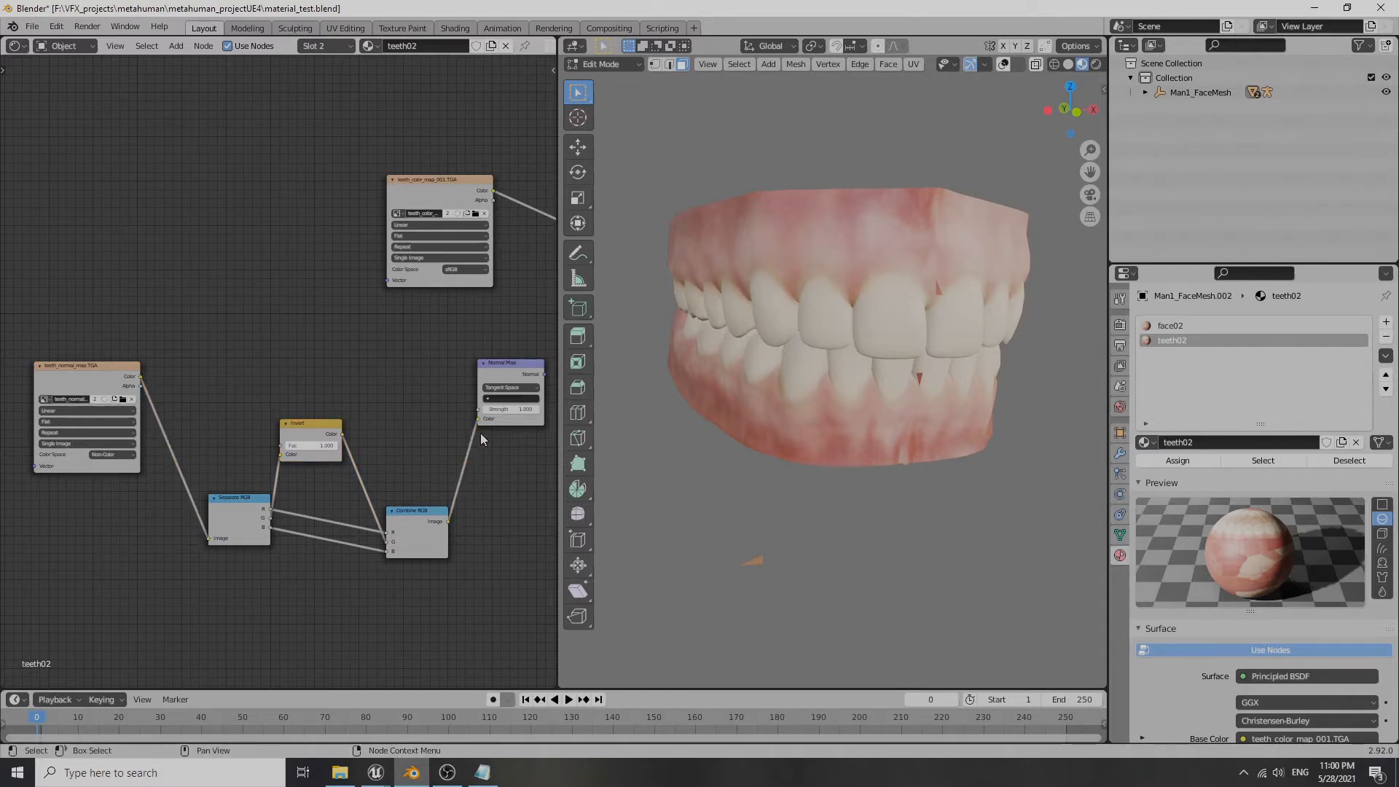
pyautogui.moveTo(477, 463); pyautogui.dragTo(302, 469, button='middle')
pyautogui.scroll(2, 325, 396)
pyautogui.moveTo(350, 393); pyautogui.dragTo(399, 451)
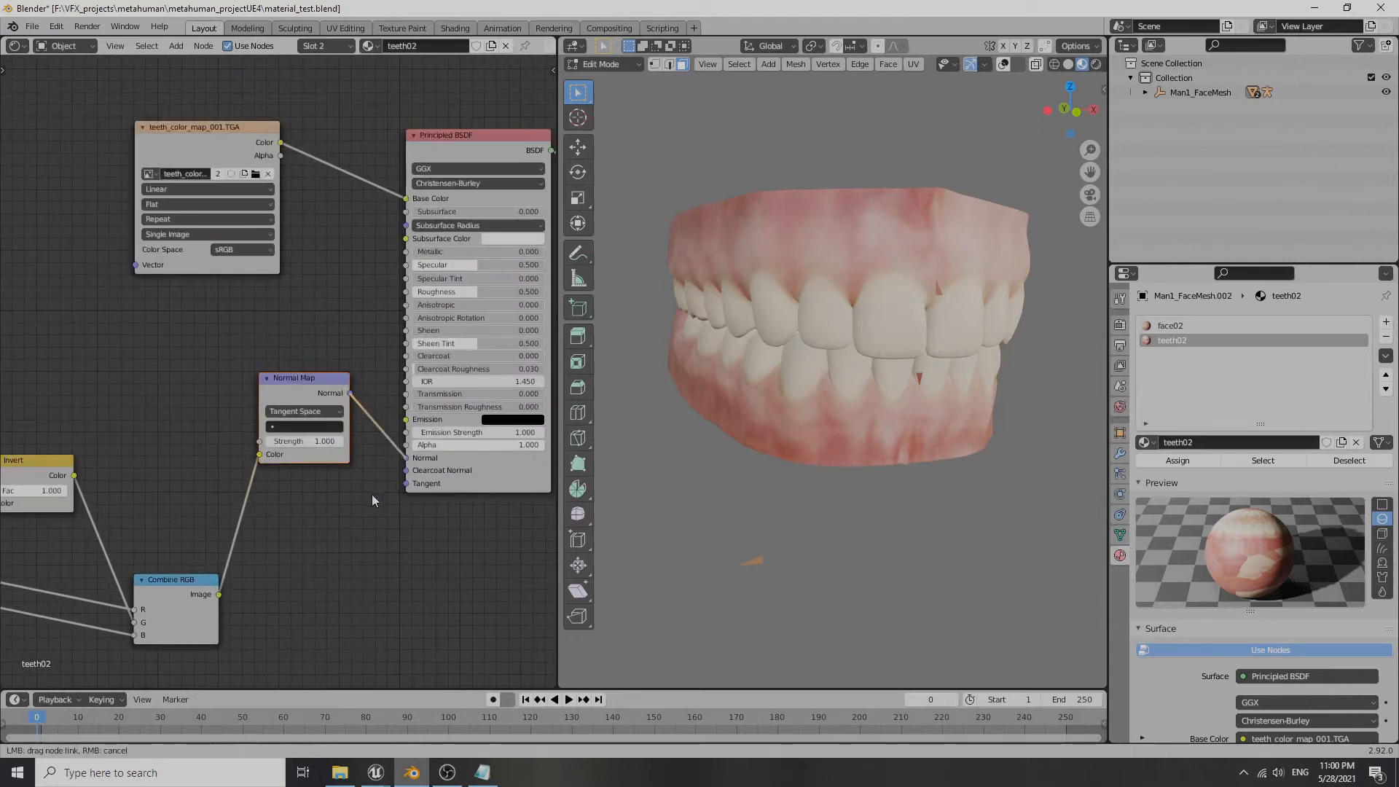
pyautogui.moveTo(893, 435); pyautogui.dragTo(869, 353, button='middle')
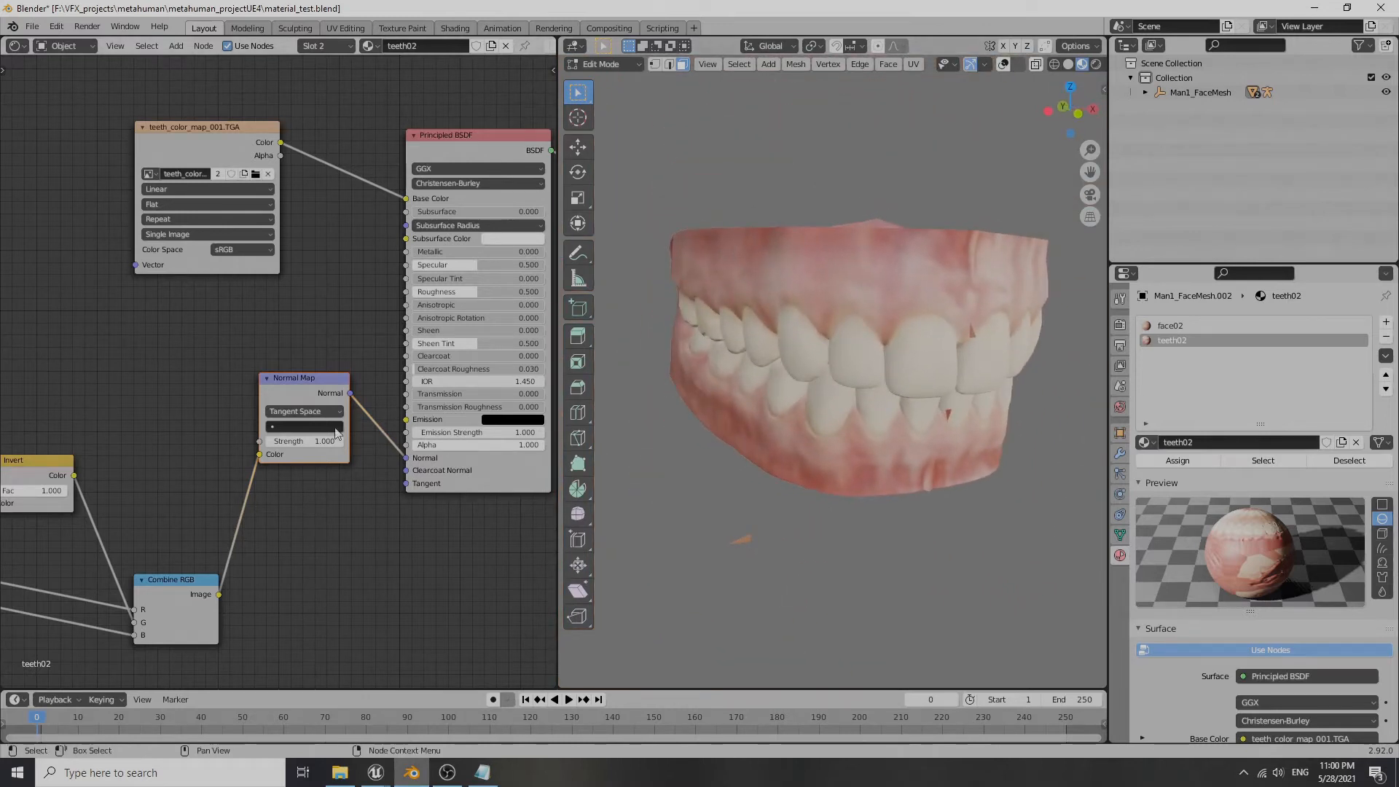
# - Move the Normal Map node lower and the teeth color map node higher to free space in the teeth02 graph
pyautogui.scroll(-2, 308, 400)
pyautogui.moveTo(293, 384); pyautogui.dragTo(279, 514)
pyautogui.moveTo(198, 382); pyautogui.dragTo(435, 436, button='middle')
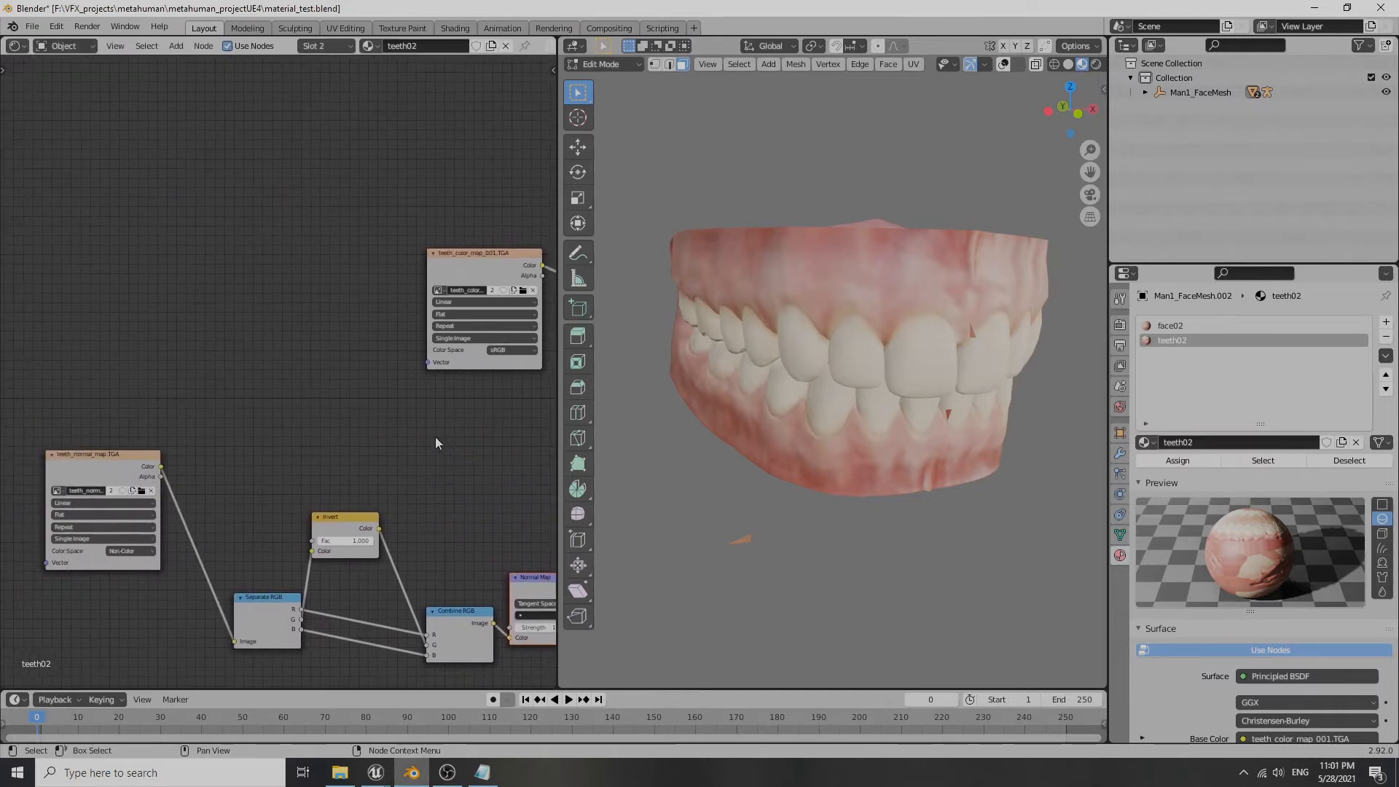
pyautogui.moveTo(502, 253); pyautogui.dragTo(411, 146)
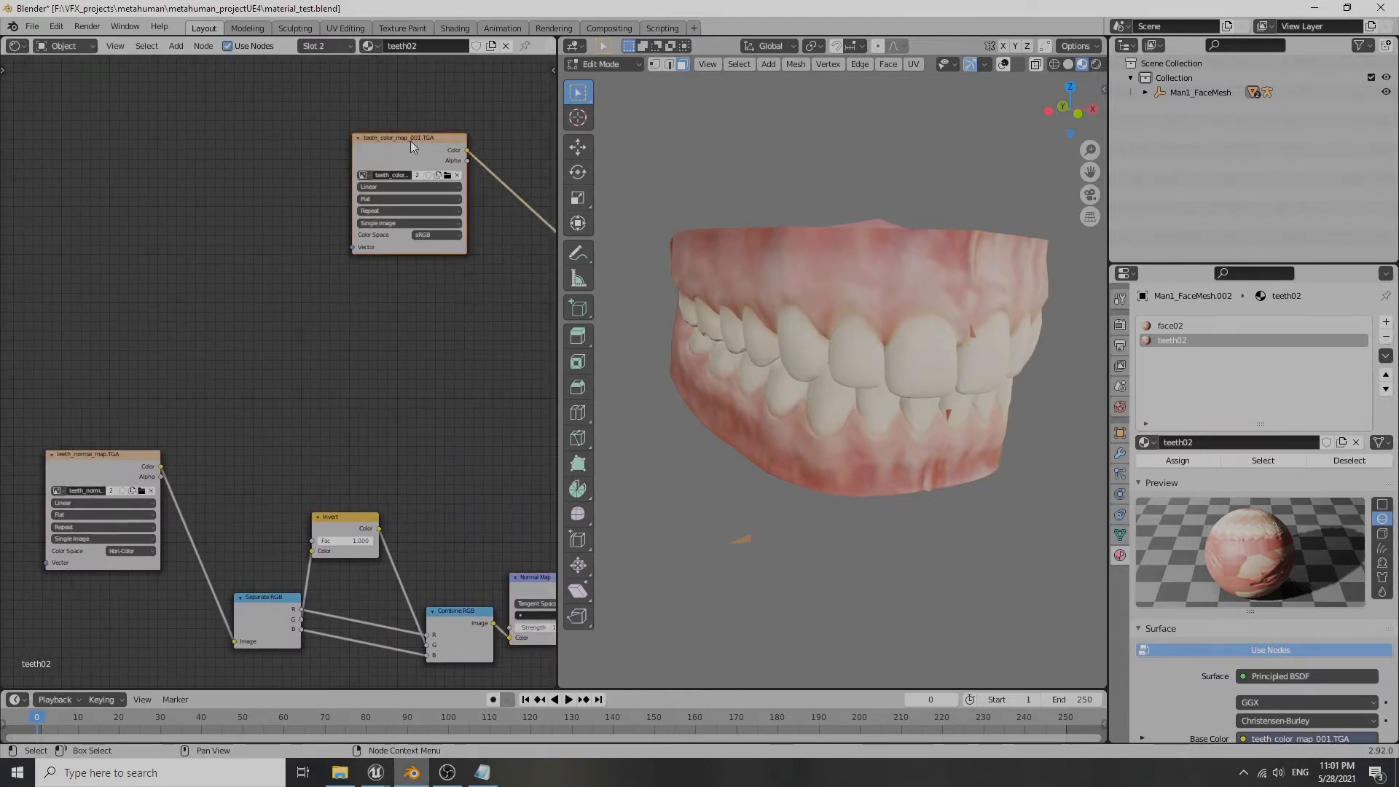
# - Duplicate the teeth color map node below the original and load T_Teeth_mouthOcc.TGA into the copy
pyautogui.hotkey('shift', 'd')
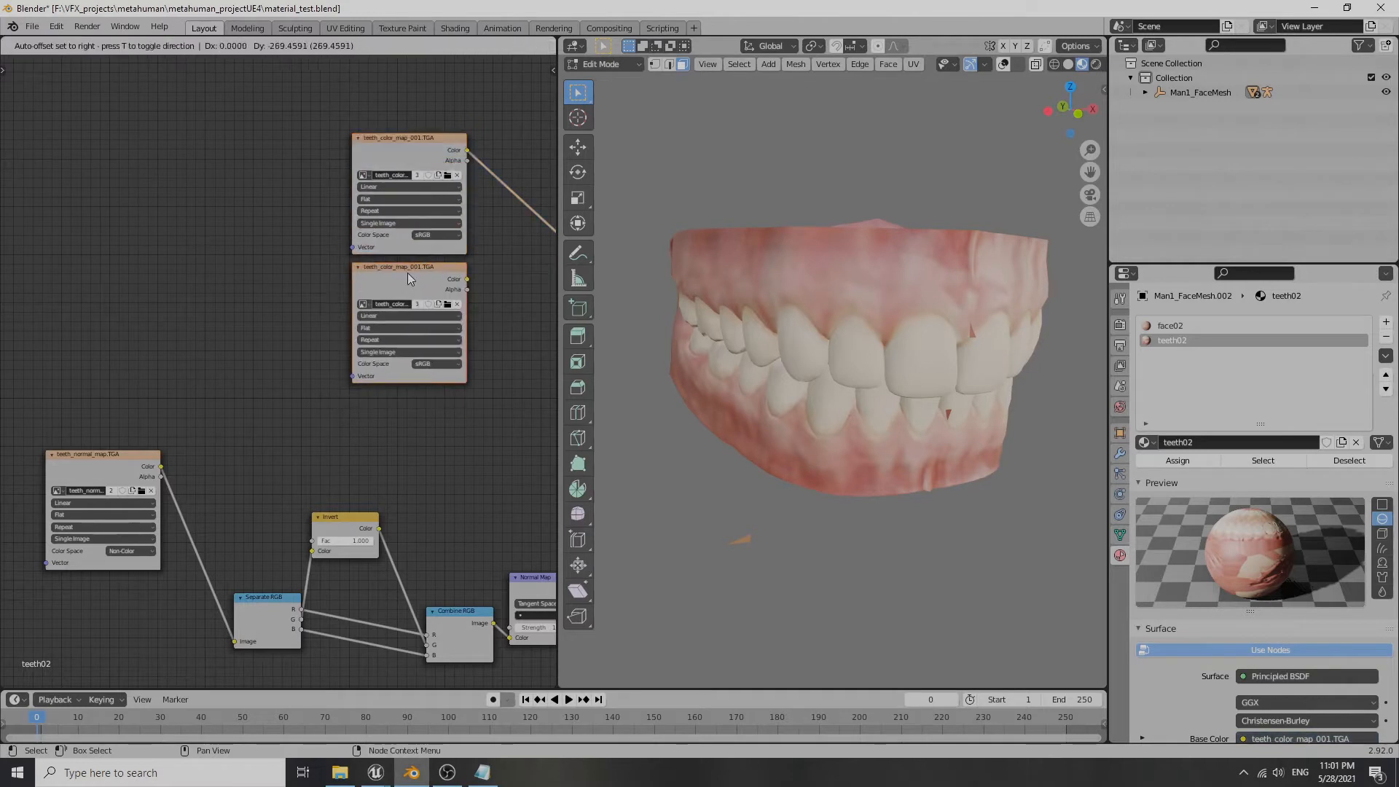
pyautogui.click(408, 272)
pyautogui.moveTo(417, 448); pyautogui.dragTo(182, 475, button='middle')
pyautogui.scroll(2, 98, 281)
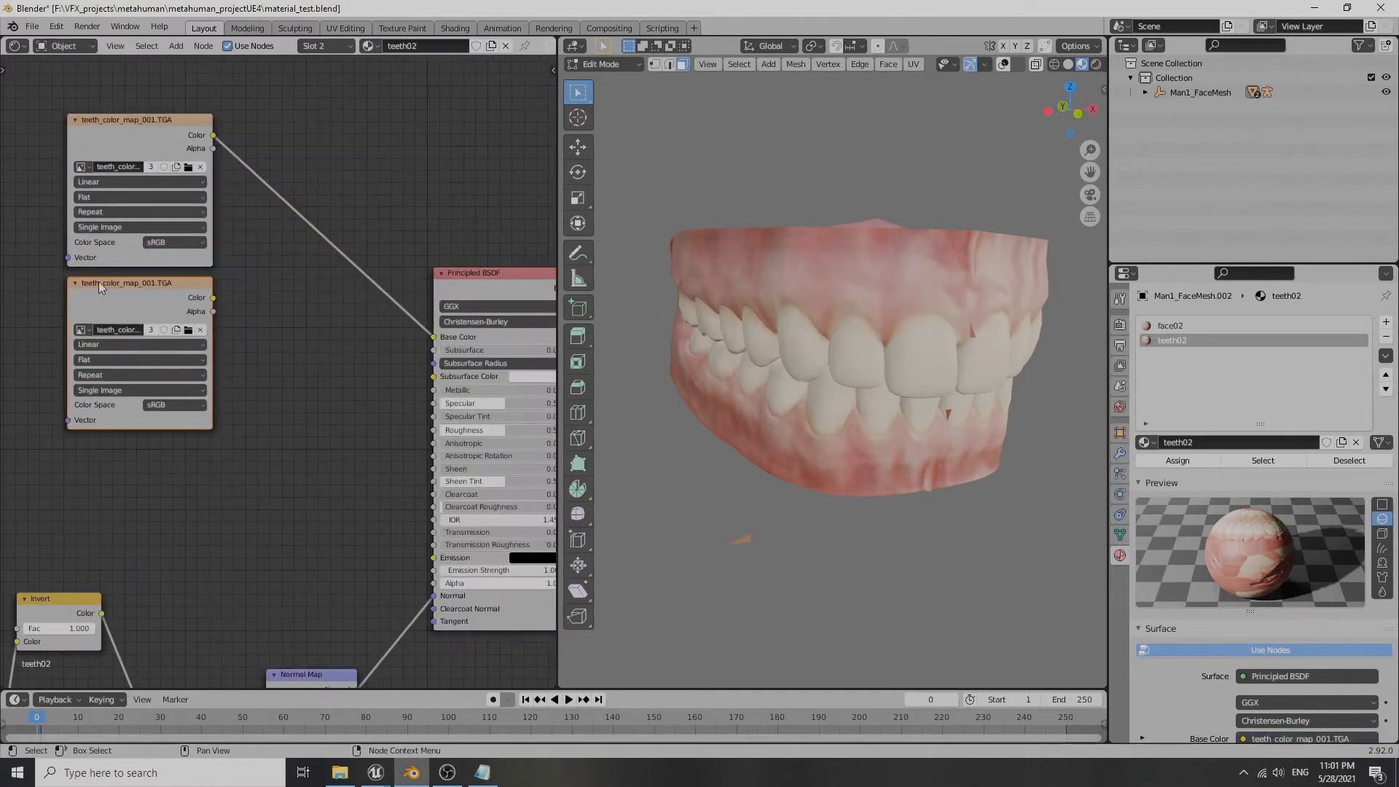
pyautogui.click(191, 332)
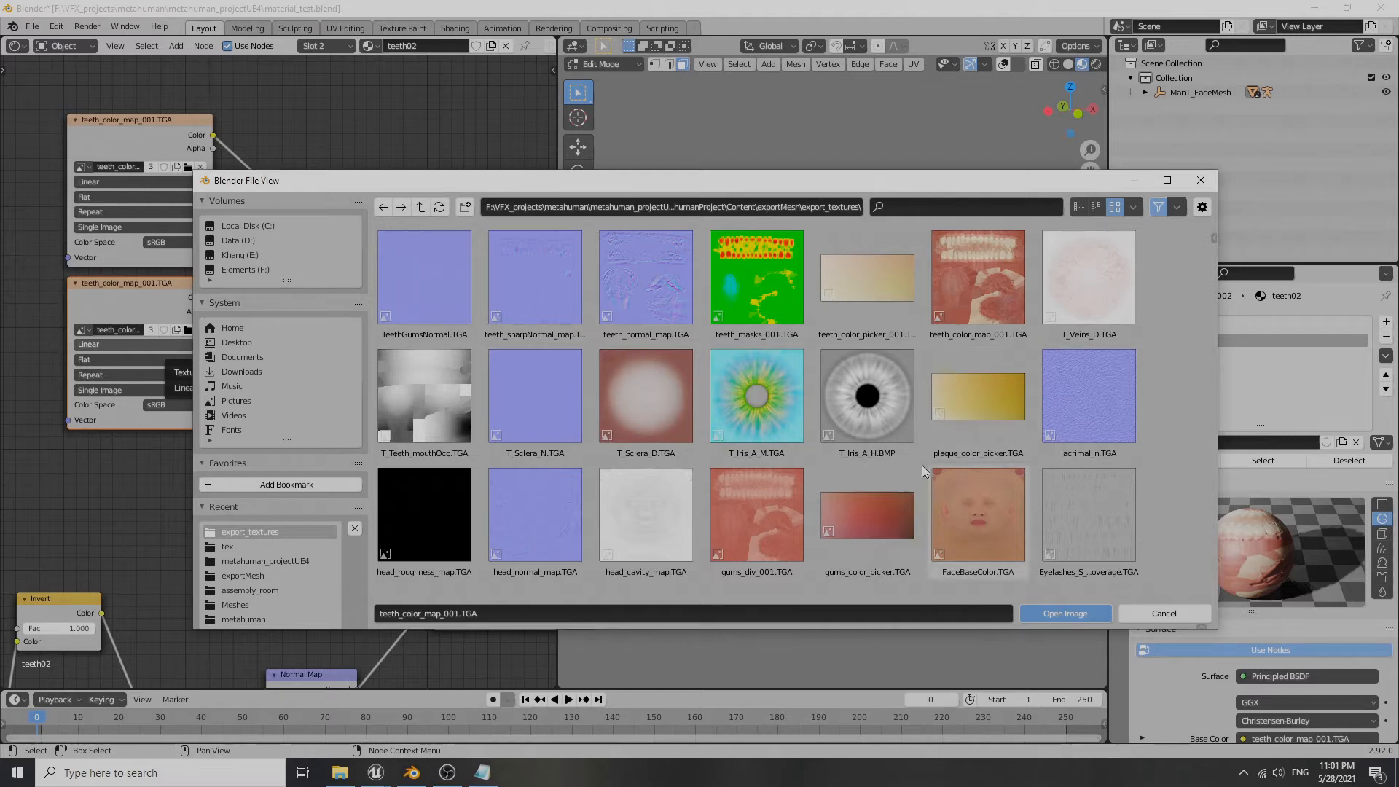
pyautogui.click(424, 397)
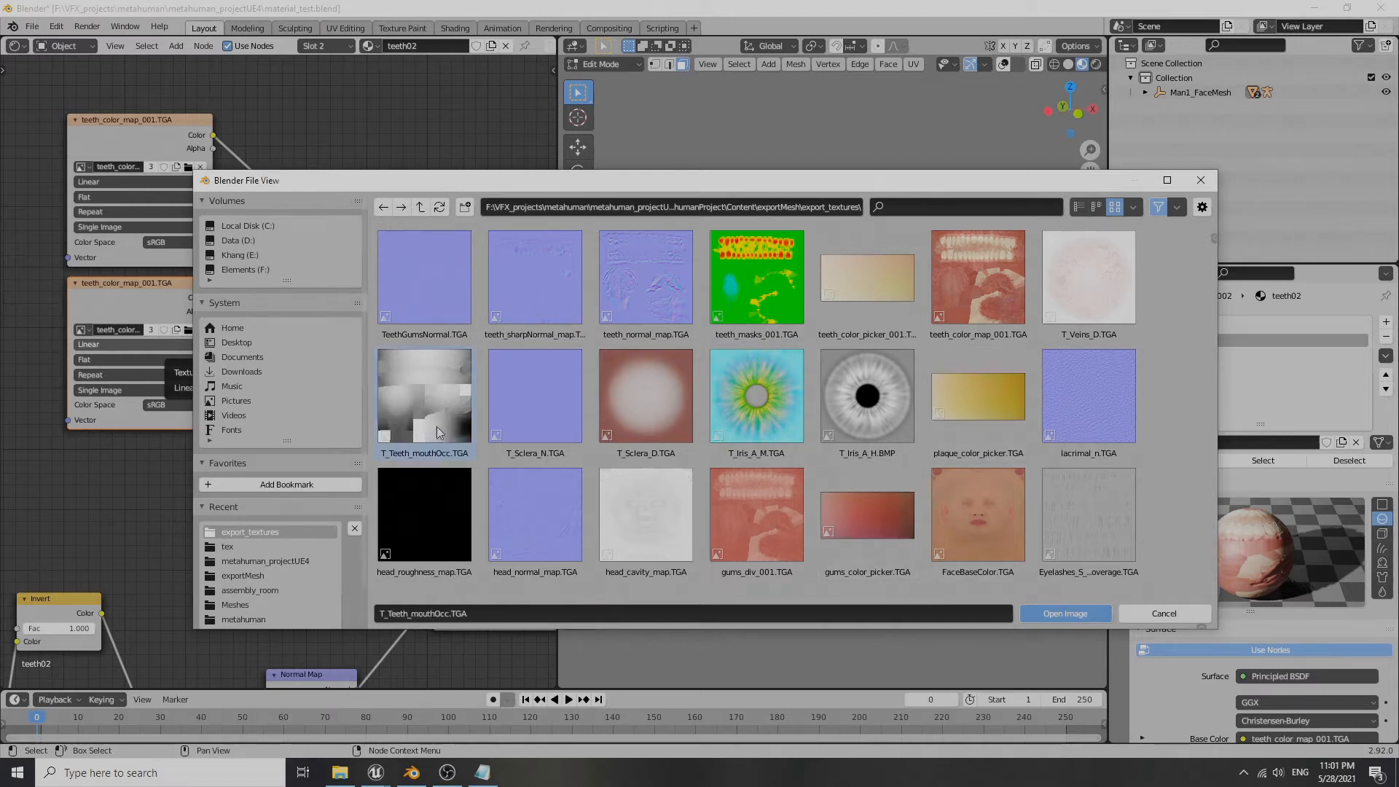
pyautogui.click(1091, 615)
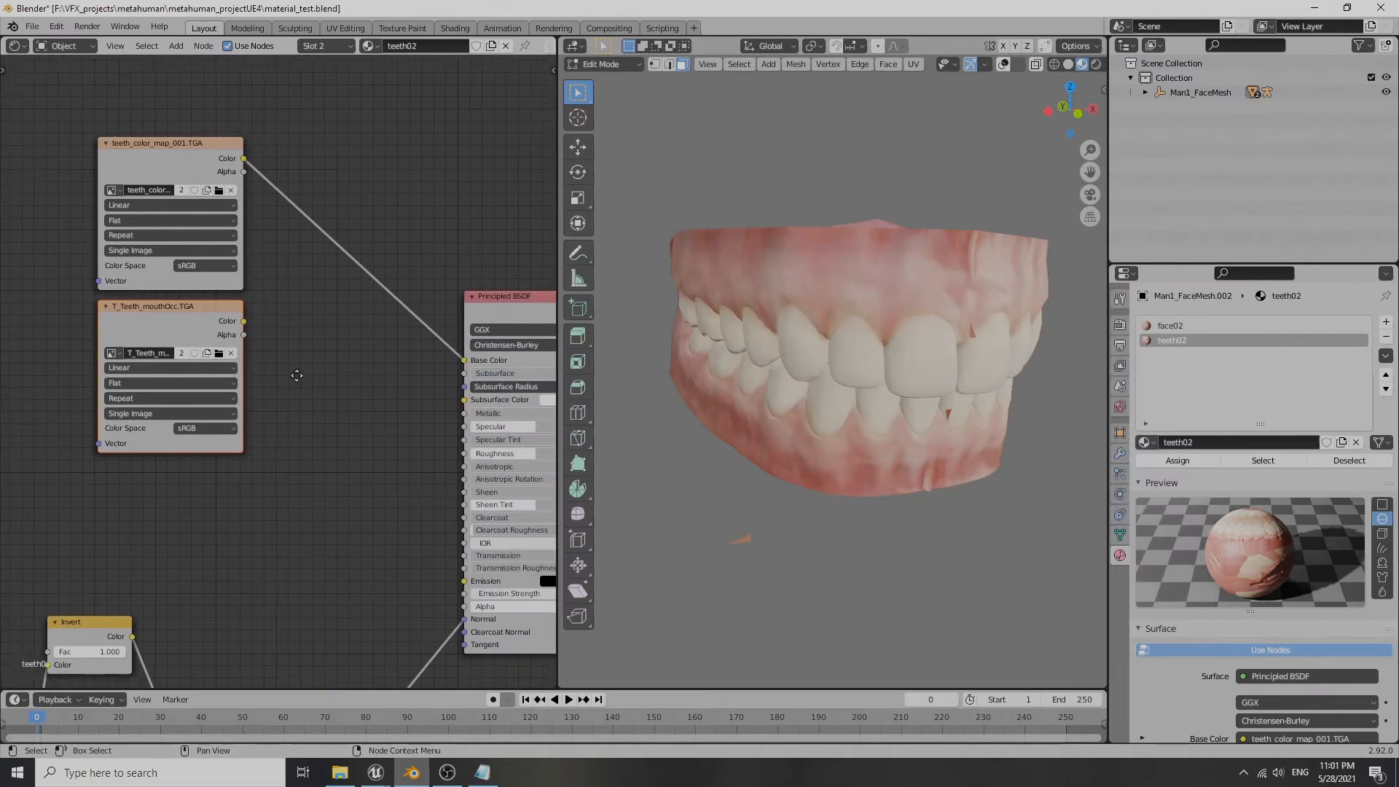
# - Add a MixRGB node between the two teeth image textures and the Principled BSDF
pyautogui.hotkey('shift', 'a')
pyautogui.moveTo(295, 358)
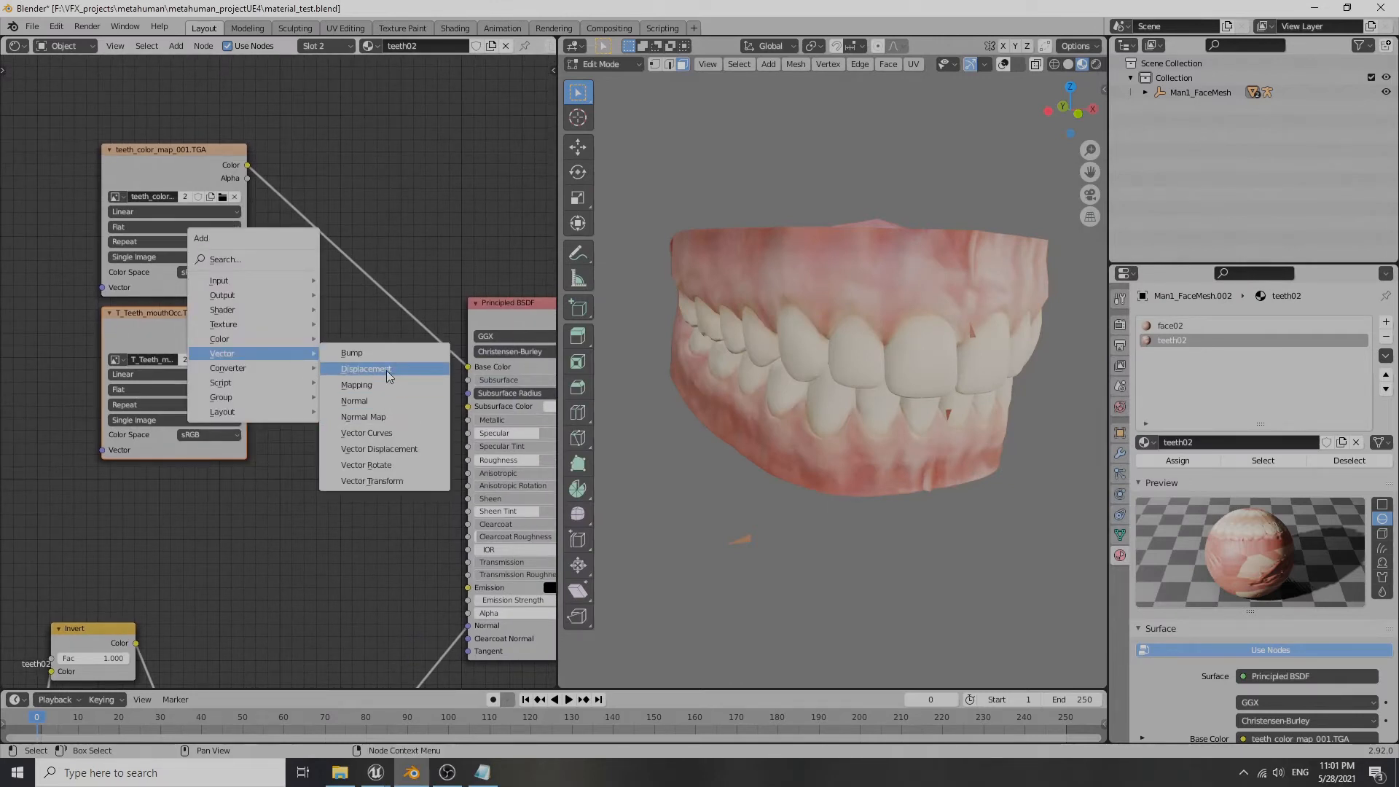
pyautogui.moveTo(240, 339)
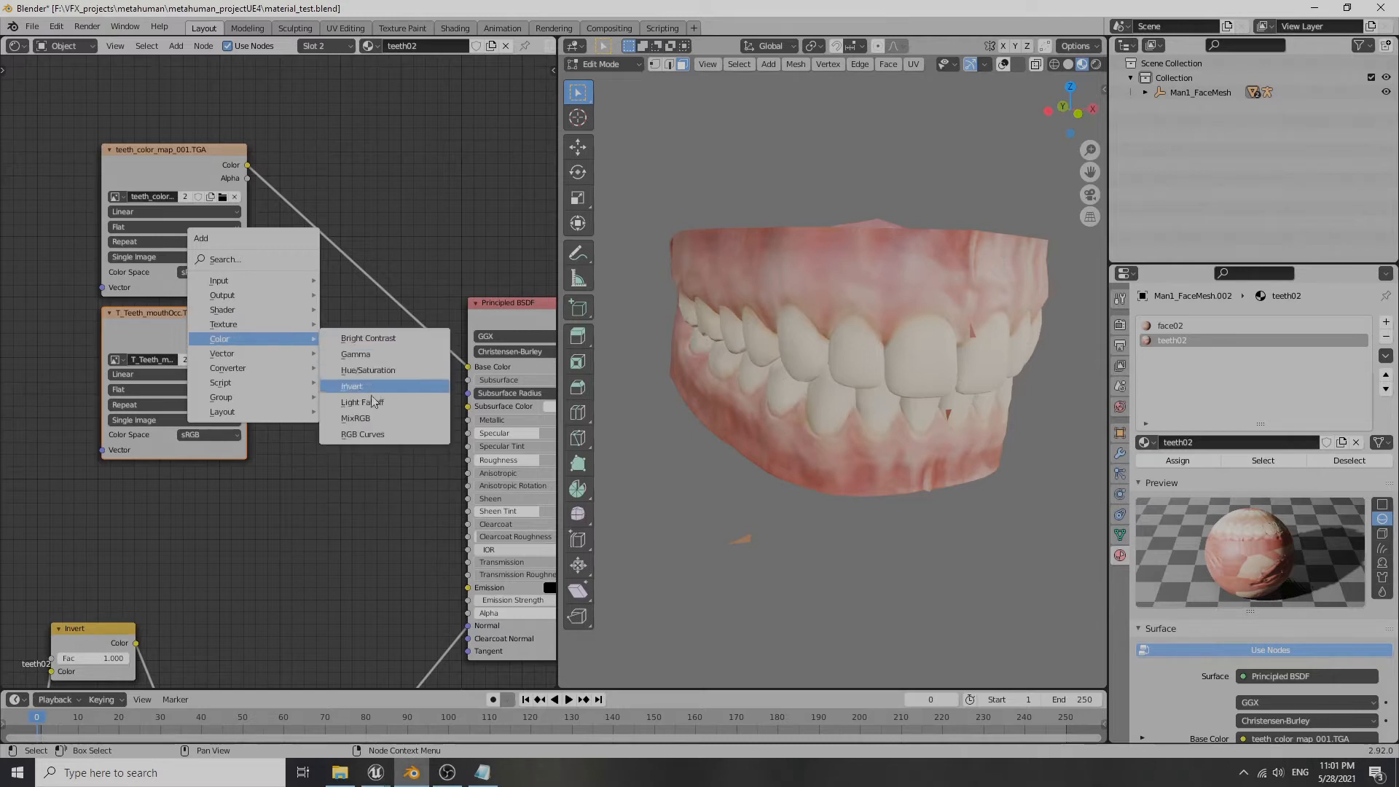
pyautogui.click(356, 417)
pyautogui.click(290, 286)
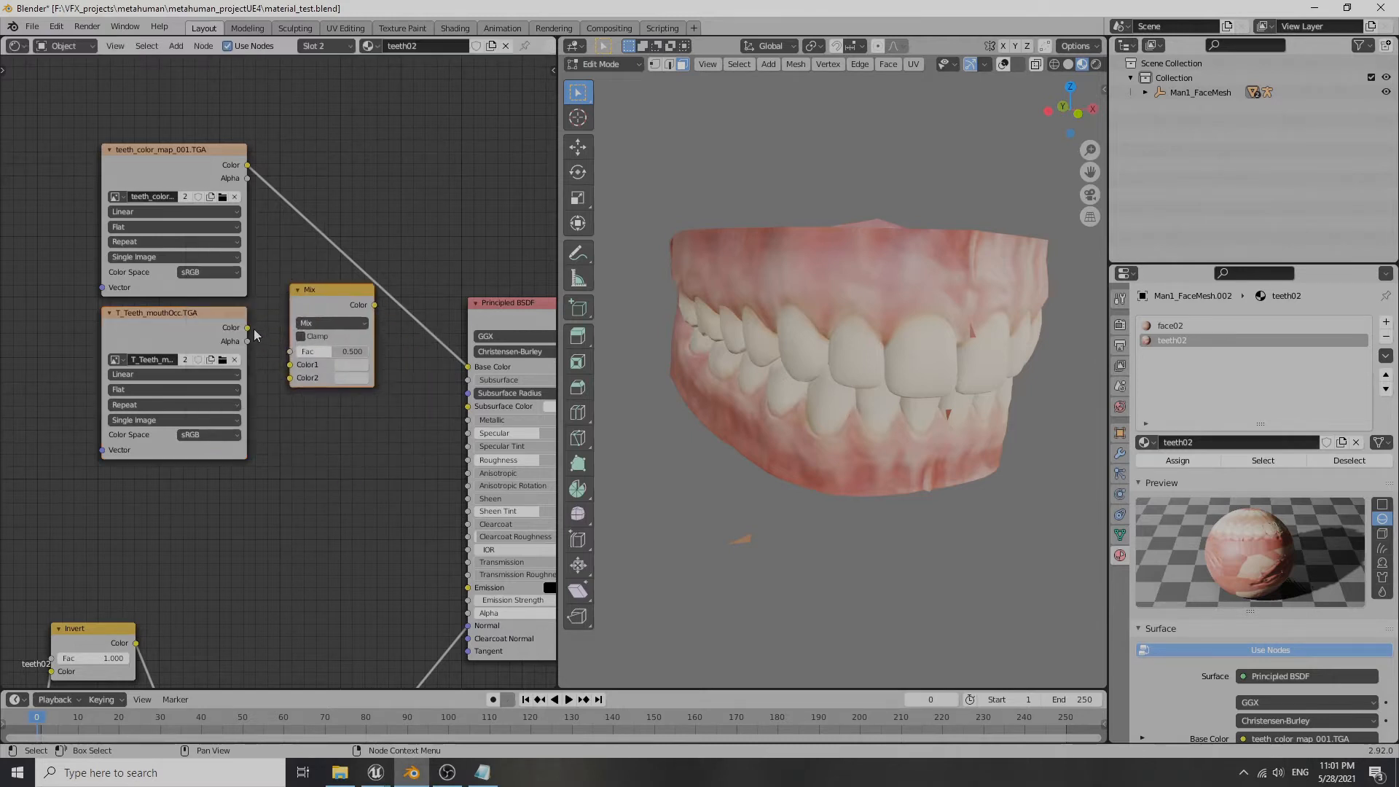
# - Connect the mouth occlusion Color to the Mix node's Color1, the teeth color map to Color2, and the Mix output to Base Color
pyautogui.moveTo(247, 329); pyautogui.dragTo(289, 367)
pyautogui.moveTo(244, 166); pyautogui.dragTo(293, 379)
pyautogui.moveTo(384, 309); pyautogui.dragTo(386, 313)
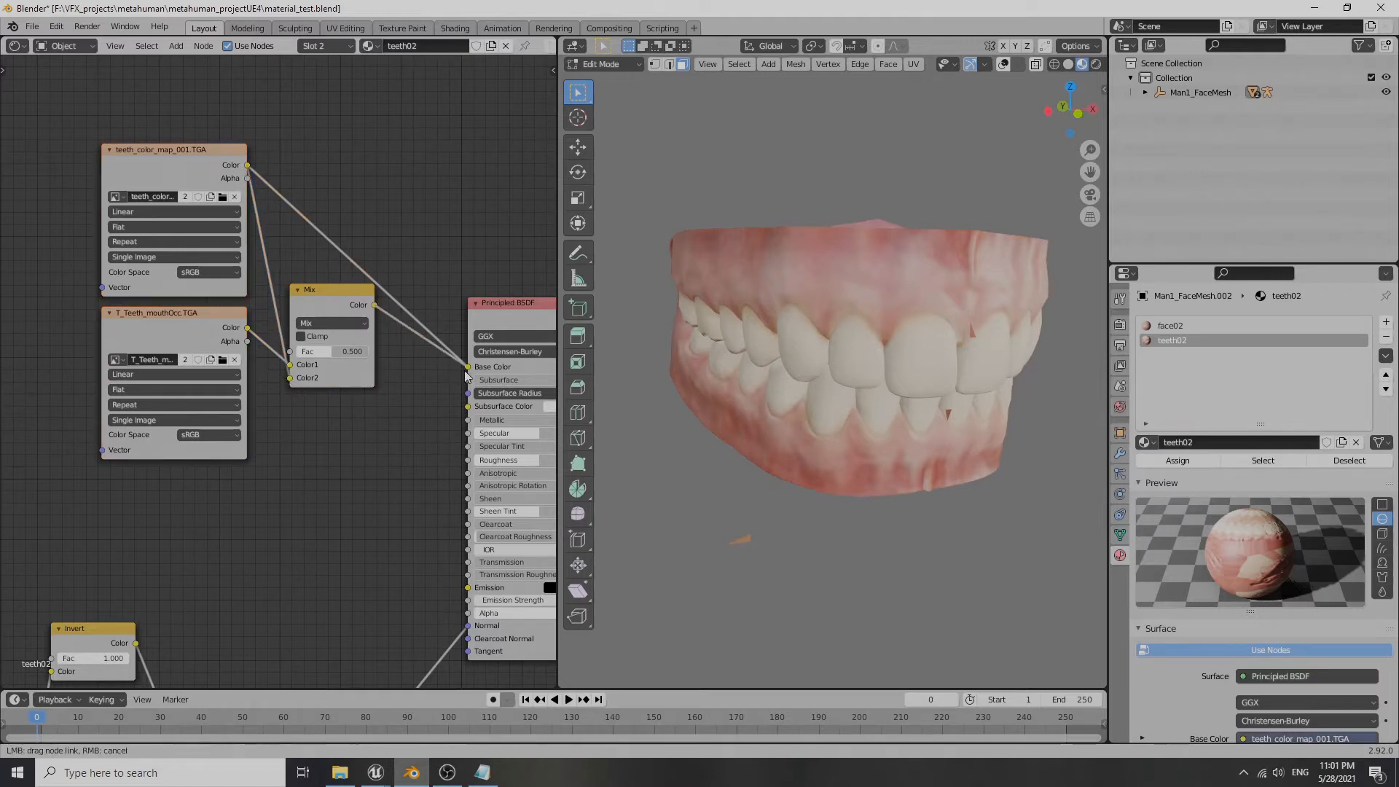
pyautogui.moveTo(442, 442); pyautogui.dragTo(436, 428)
pyautogui.moveTo(849, 352)
pyautogui.mouseDown(button='middle')
pyautogui.moveTo(920, 351)
pyautogui.moveTo(837, 343)
pyautogui.mouseUp(button='middle')
# - Set the Mix node's factor to 1.000 and its blend mode to Multiply
pyautogui.moveTo(327, 357); pyautogui.dragTo(371, 357)
pyautogui.moveTo(775, 355); pyautogui.dragTo(781, 293, button='middle')
pyautogui.click(346, 323)
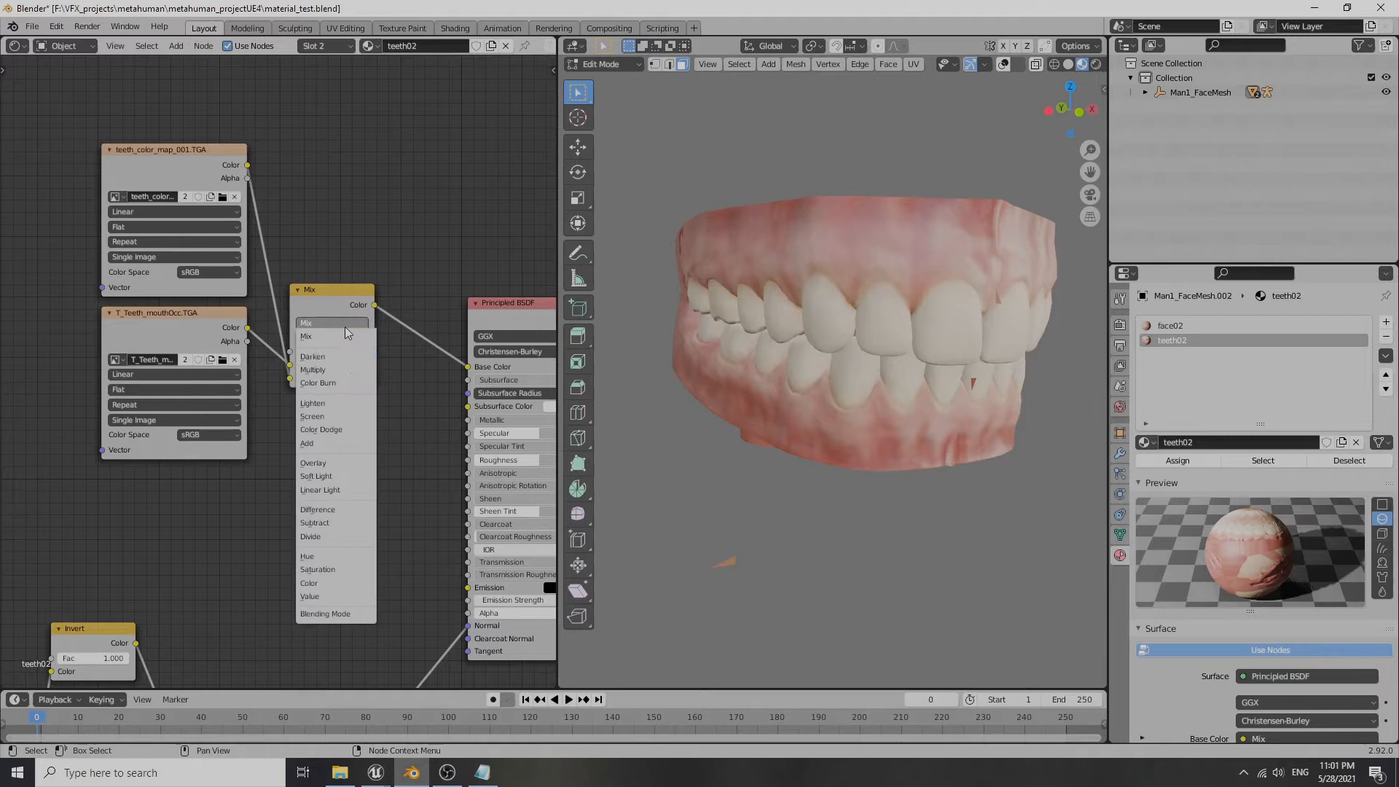
pyautogui.click(345, 369)
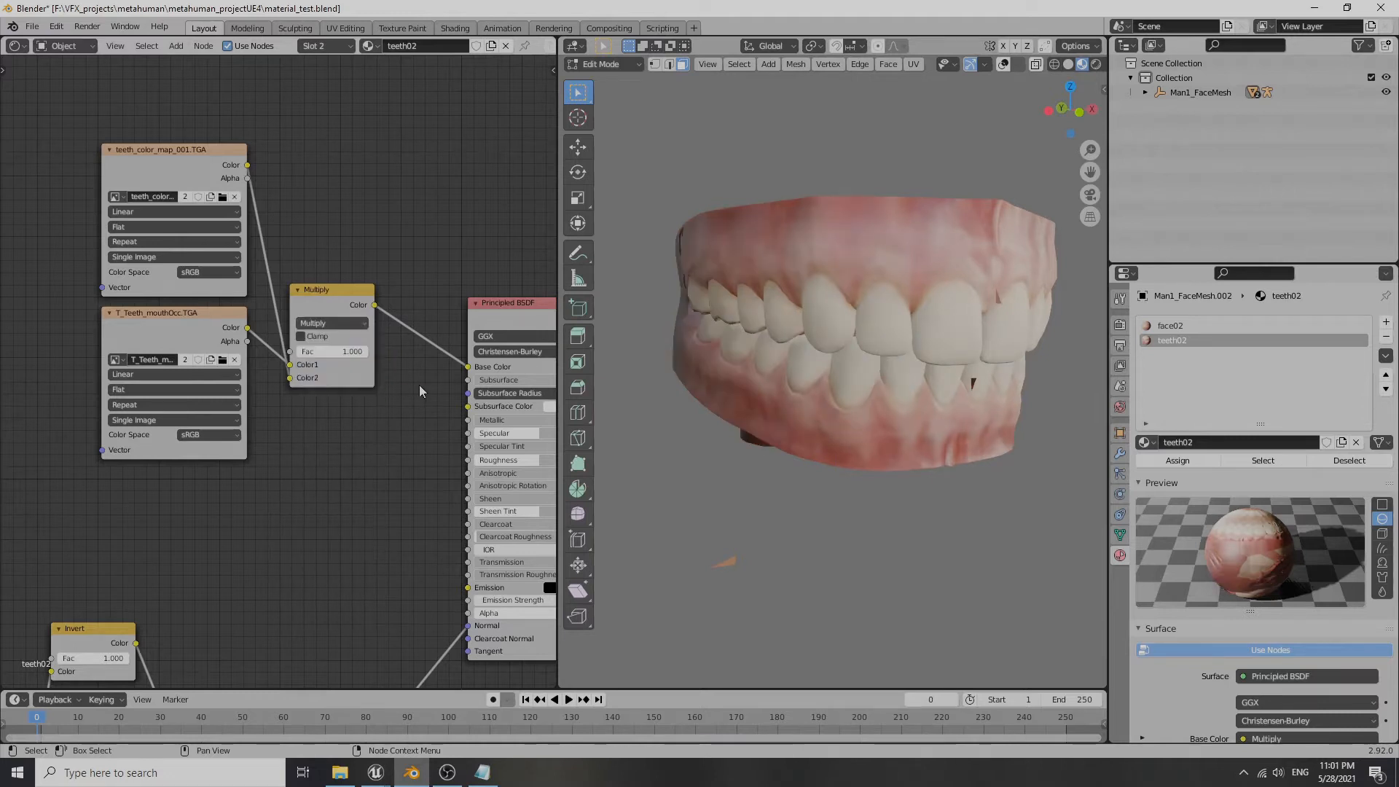
pyautogui.moveTo(361, 356)
pyautogui.mouseDown()
pyautogui.moveTo(300, 357)
pyautogui.moveTo(363, 351)
pyautogui.mouseUp()
# - Link the teeth color map directly to Base Color for comparison, and reconnect the Multiply output to Base Color
pyautogui.moveTo(248, 166)
pyautogui.mouseDown()
pyautogui.moveTo(415, 288)
pyautogui.moveTo(481, 379)
pyautogui.moveTo(468, 367)
pyautogui.mouseUp()
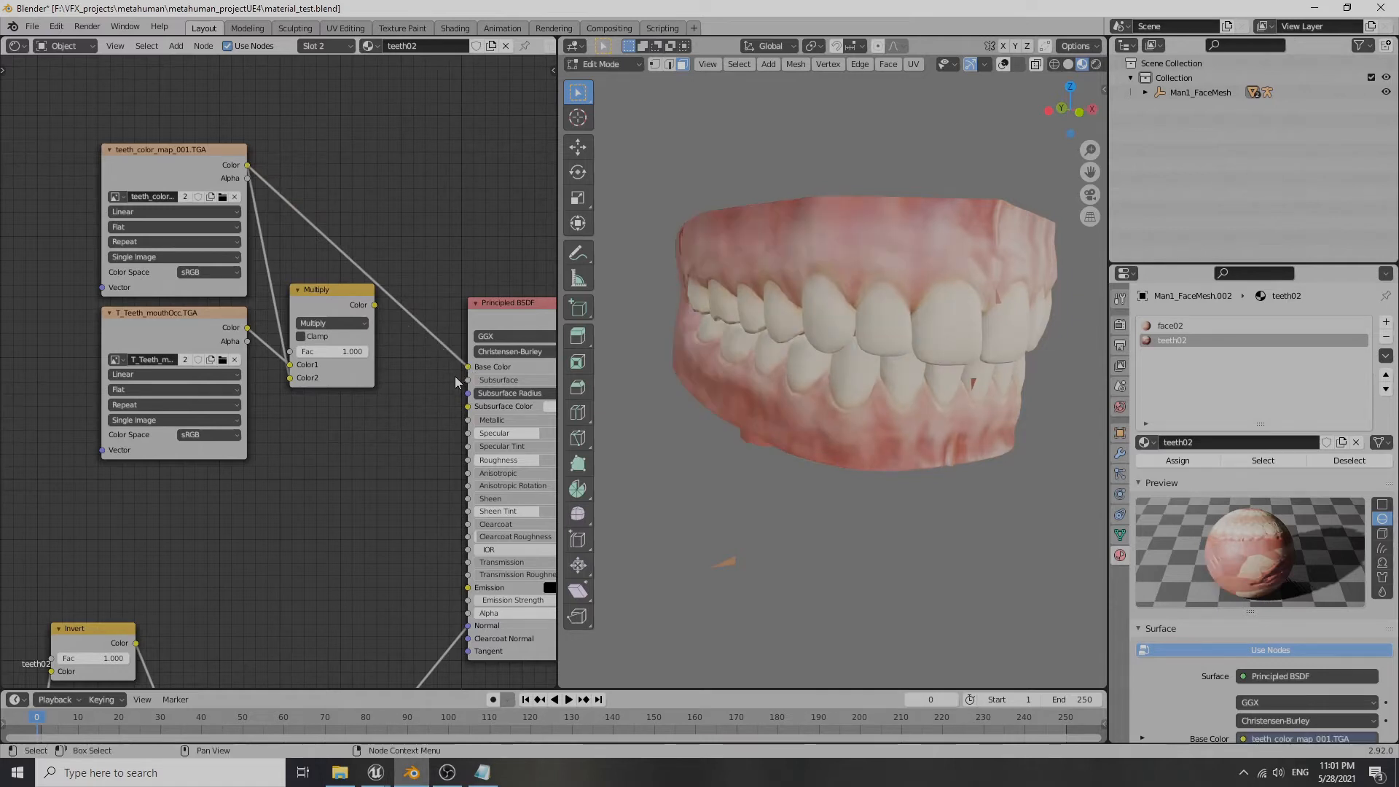
pyautogui.moveTo(374, 304); pyautogui.dragTo(388, 310)
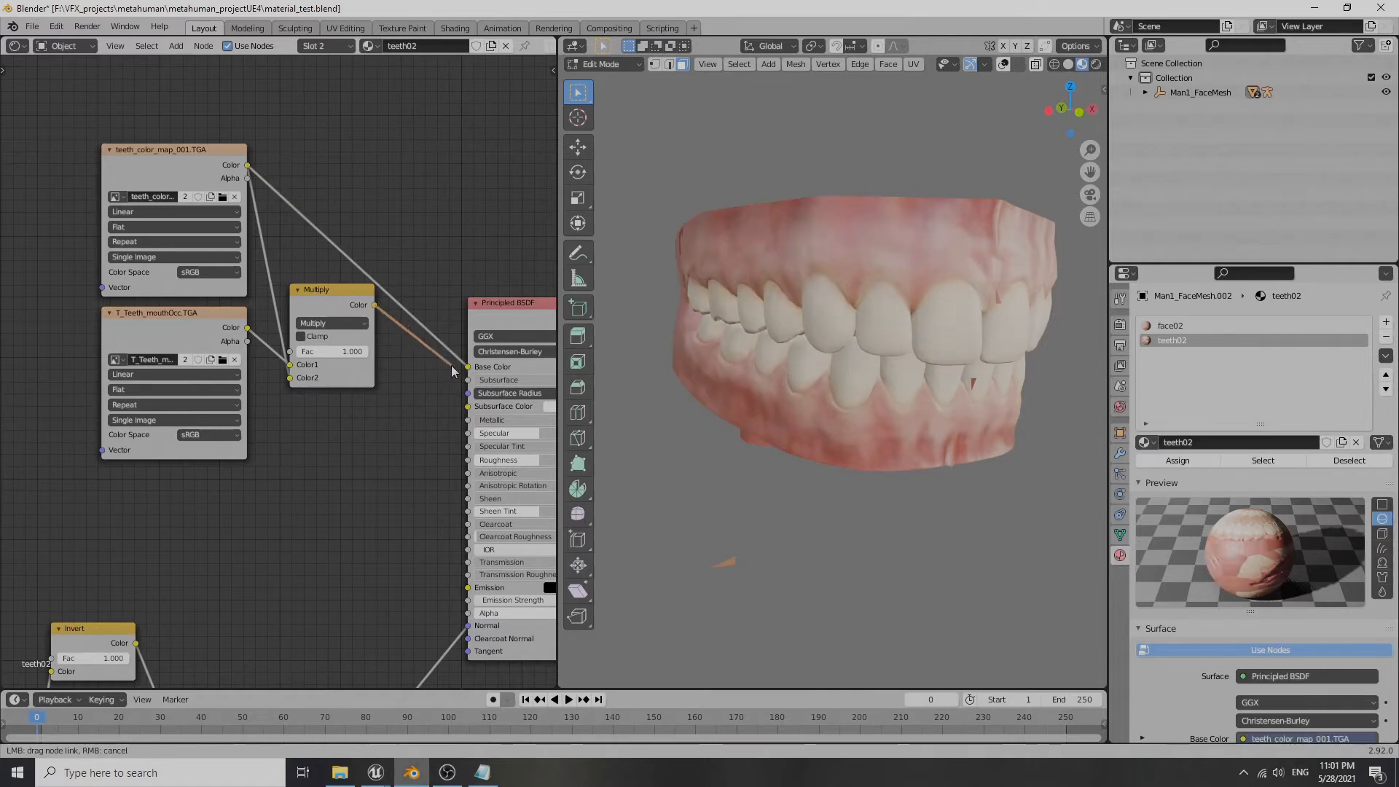
pyautogui.moveTo(471, 376); pyautogui.dragTo(470, 374)
pyautogui.moveTo(856, 360); pyautogui.dragTo(884, 361, button='middle')
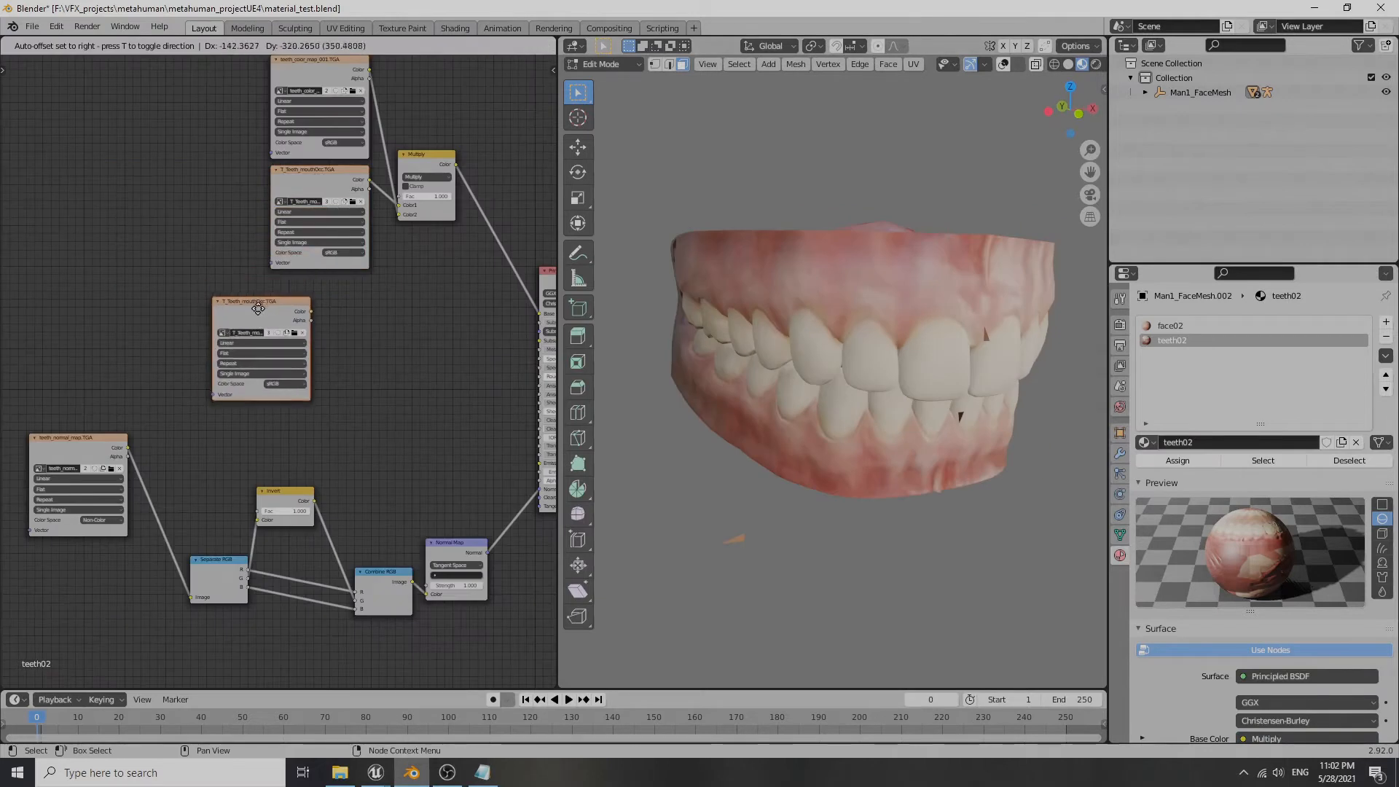
# - Duplicate the mouth occlusion texture node into the empty area below it and load teeth_masks_001.TGA into the copy
pyautogui.click(270, 337)
pyautogui.scroll(4, 287, 362)
pyautogui.scroll(1, 291, 362)
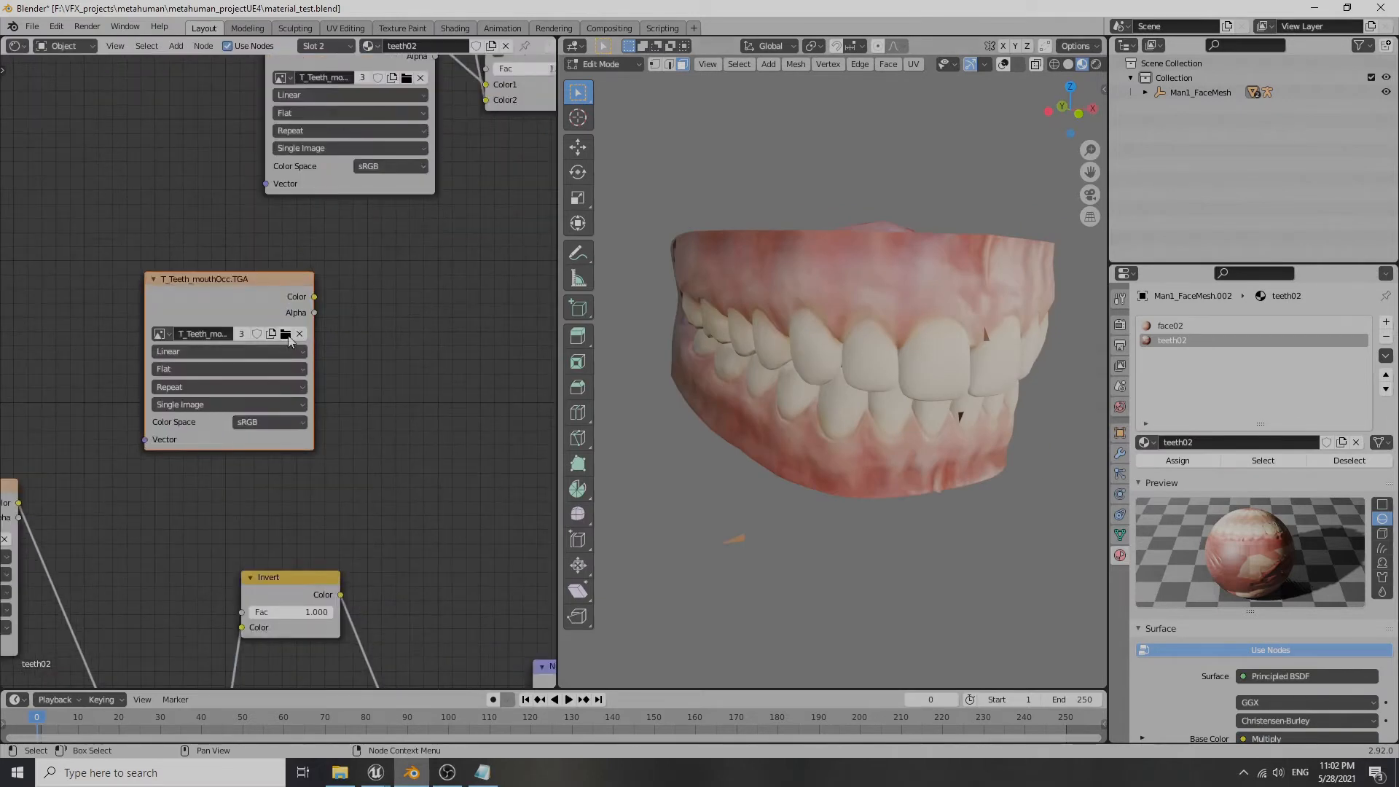
pyautogui.click(286, 334)
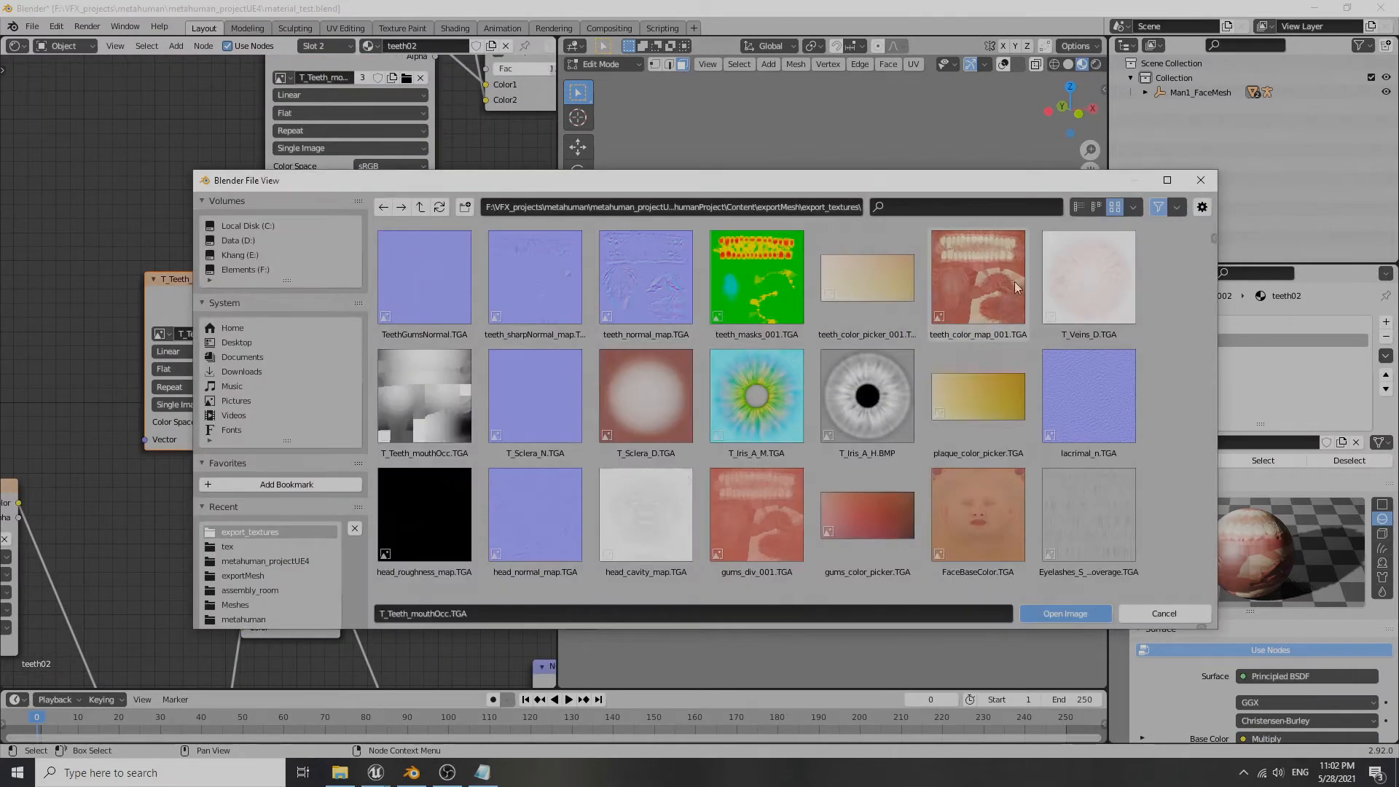
pyautogui.click(743, 280)
pyautogui.click(1068, 614)
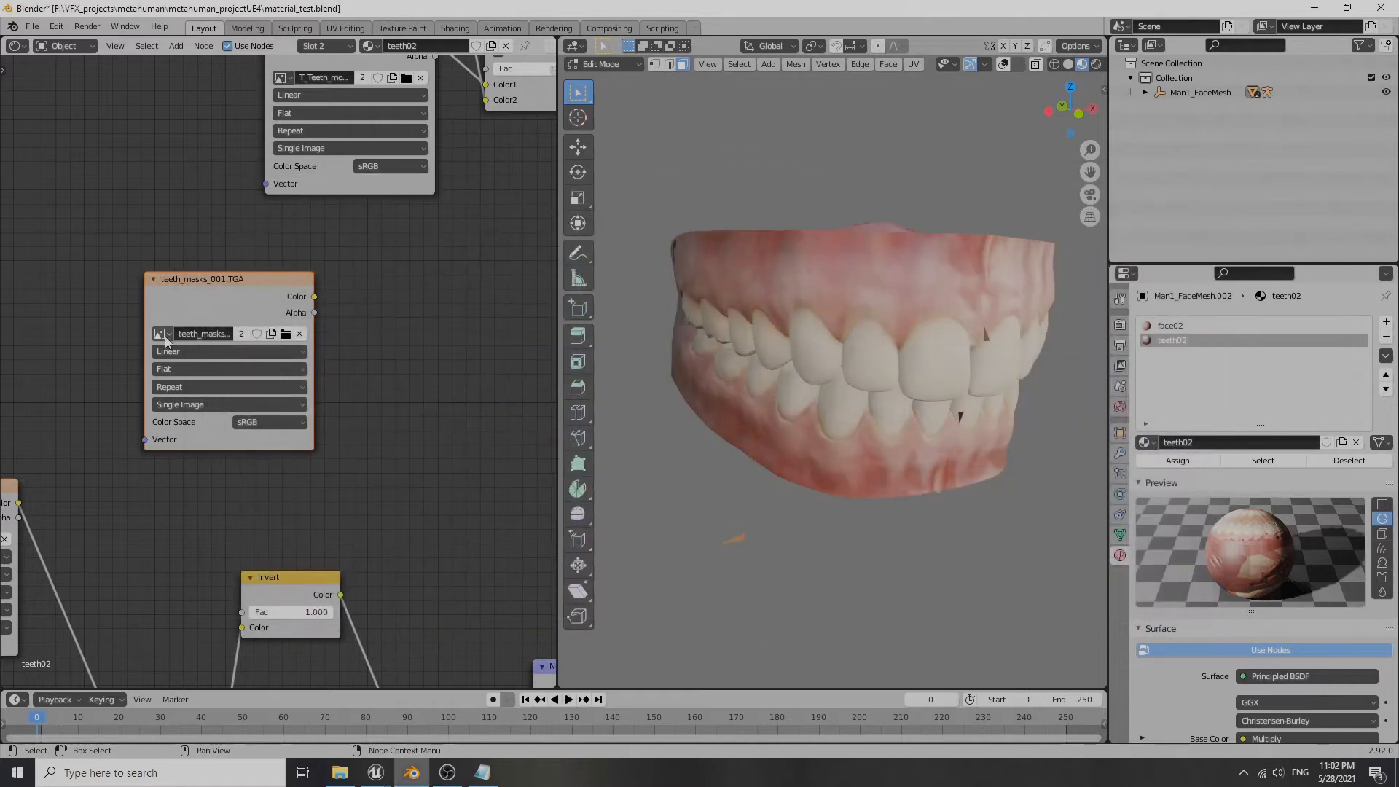
# - Add a Separate RGB node beside the teeth_masks_001.TGA texture and connect the texture's Color output to its Image input
pyautogui.moveTo(376, 339); pyautogui.dragTo(184, 382, button='middle')
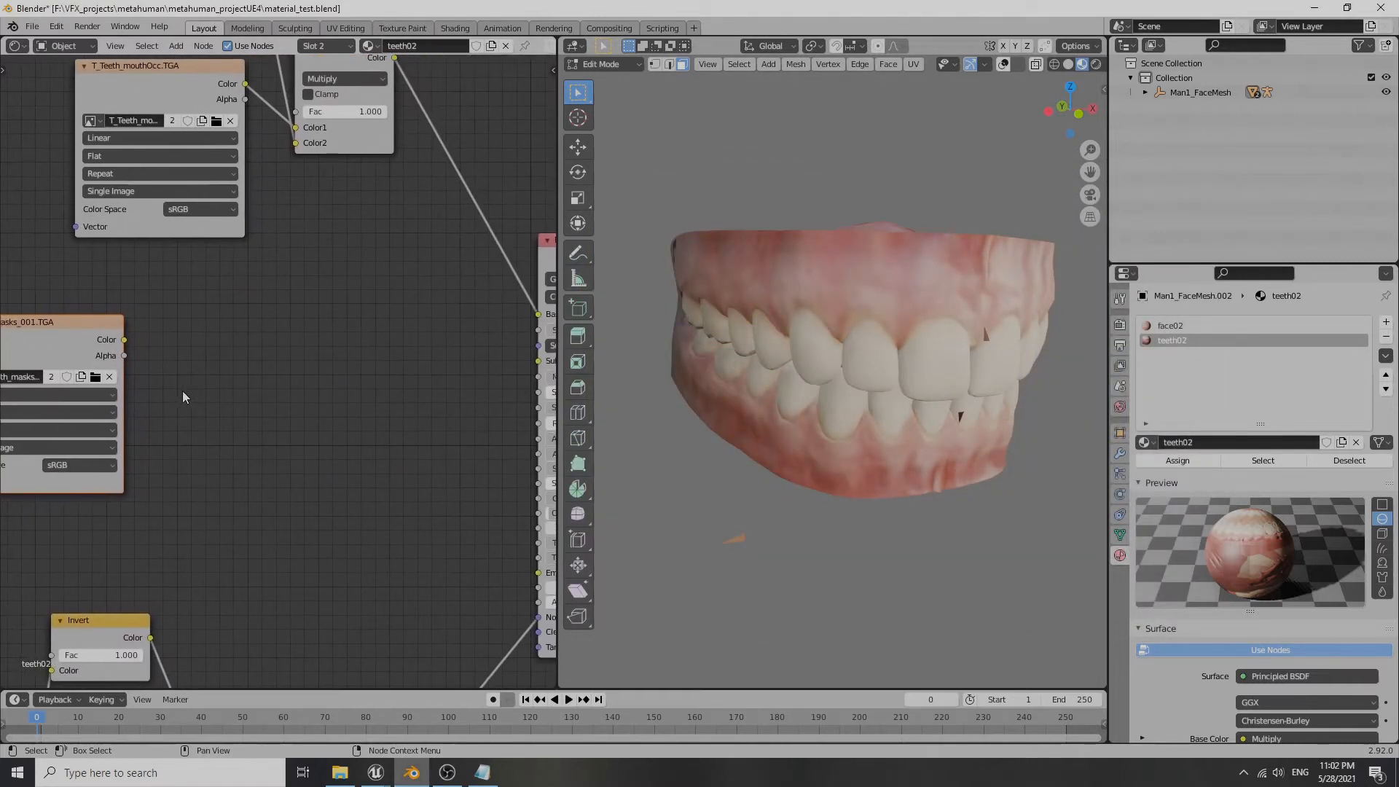
pyautogui.hotkey('shift', 'a')
pyautogui.moveTo(187, 389)
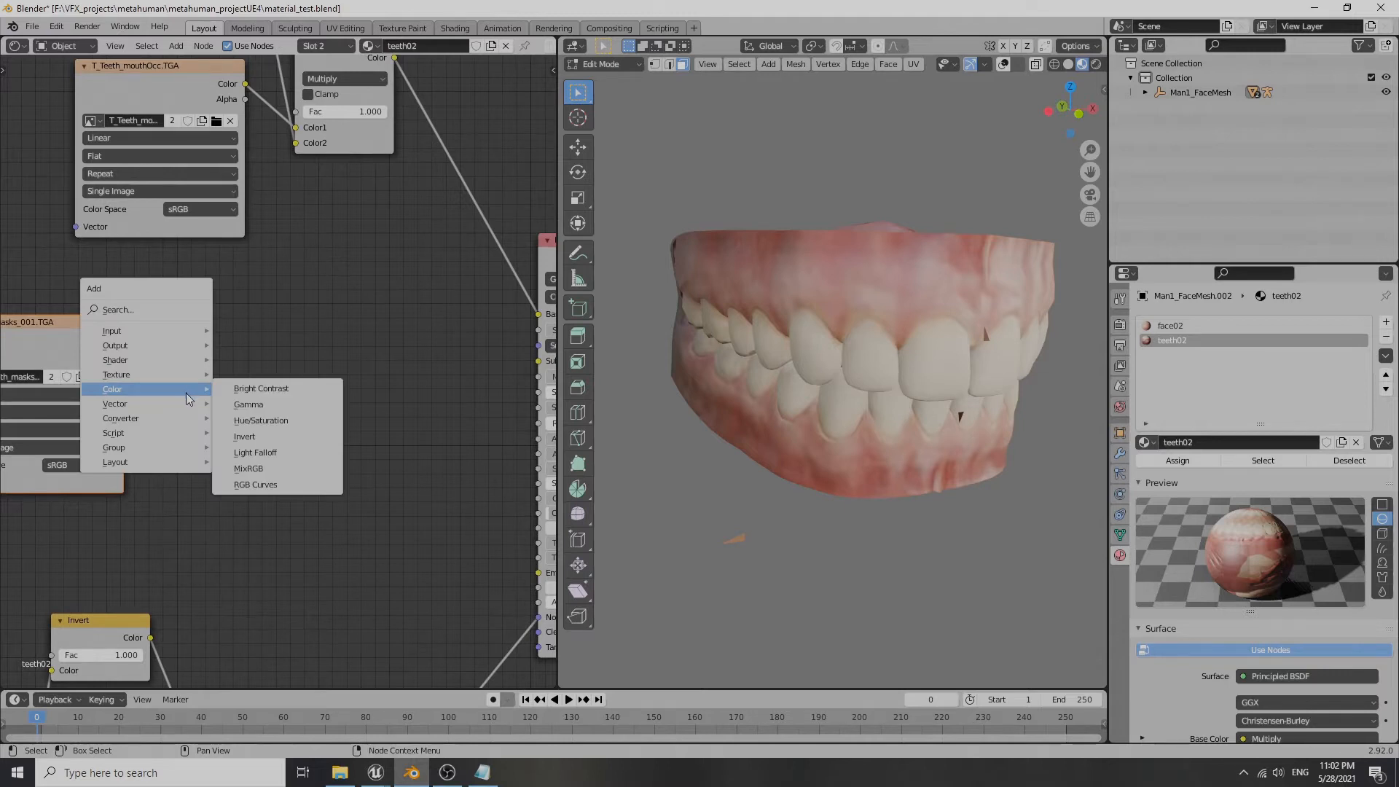
pyautogui.moveTo(134, 416)
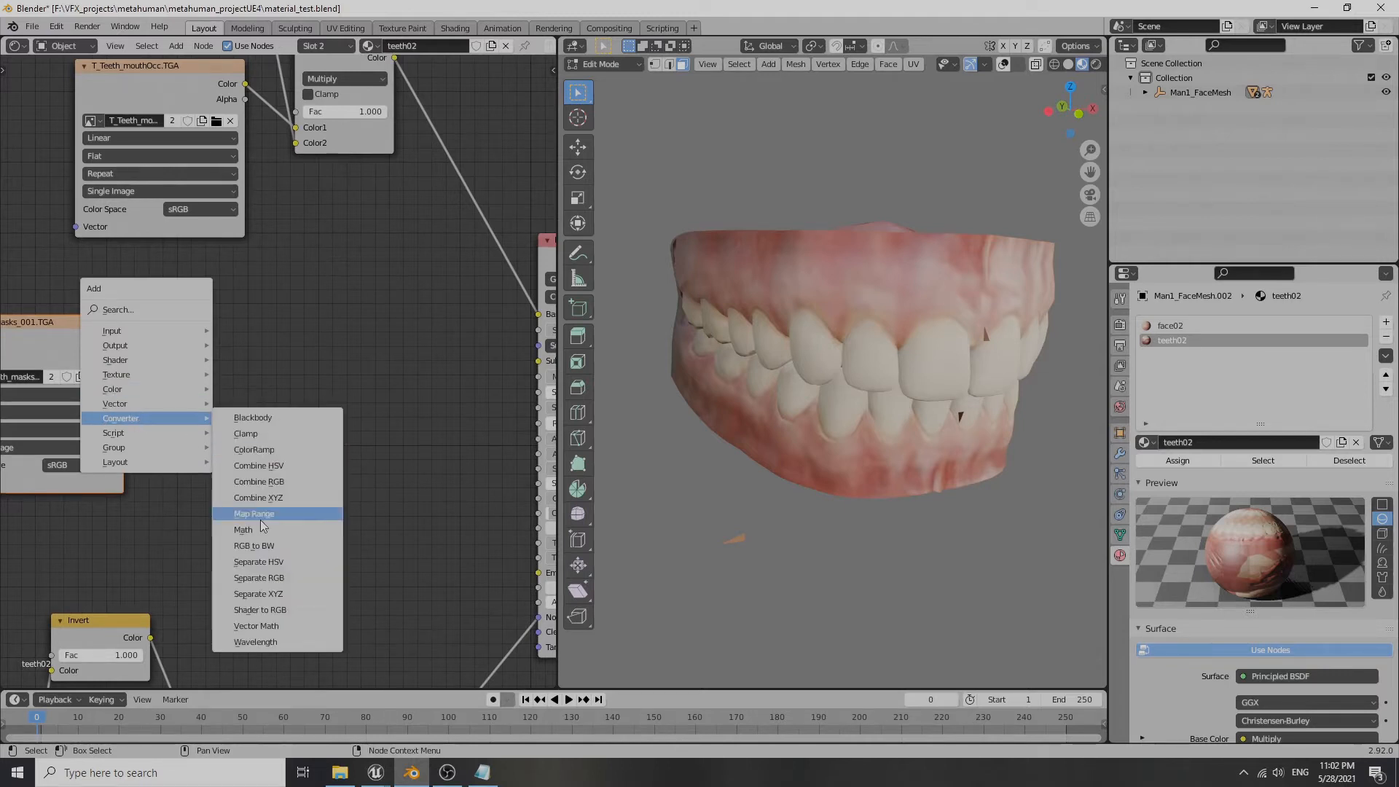
pyautogui.click(259, 578)
pyautogui.click(158, 309)
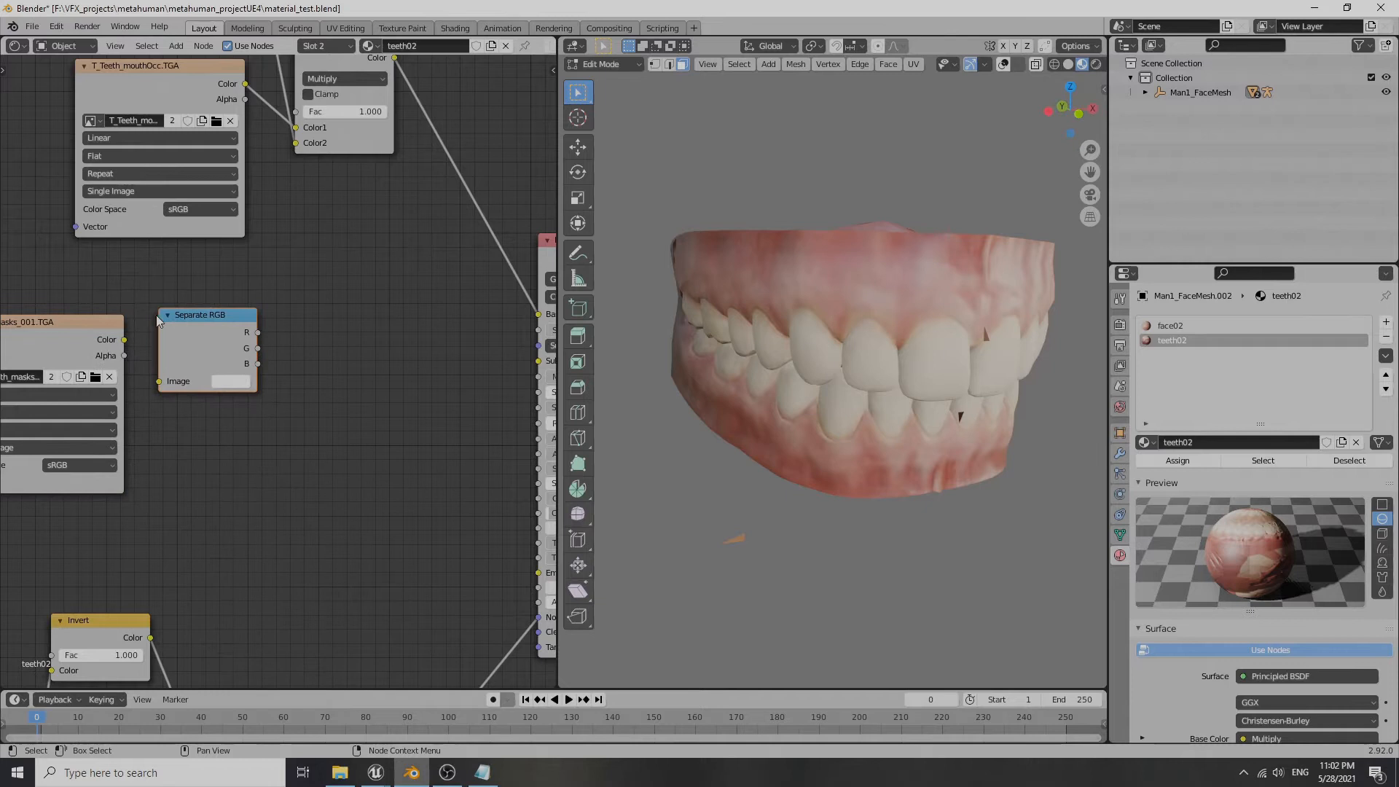
pyautogui.moveTo(123, 340); pyautogui.dragTo(158, 382)
# - Preview the mask's R, G and B channels one by one through Base Color, and reconnect the Multiply output to Base Color
pyautogui.moveTo(359, 403); pyautogui.dragTo(247, 427, button='middle')
pyautogui.moveTo(148, 357); pyautogui.dragTo(348, 396)
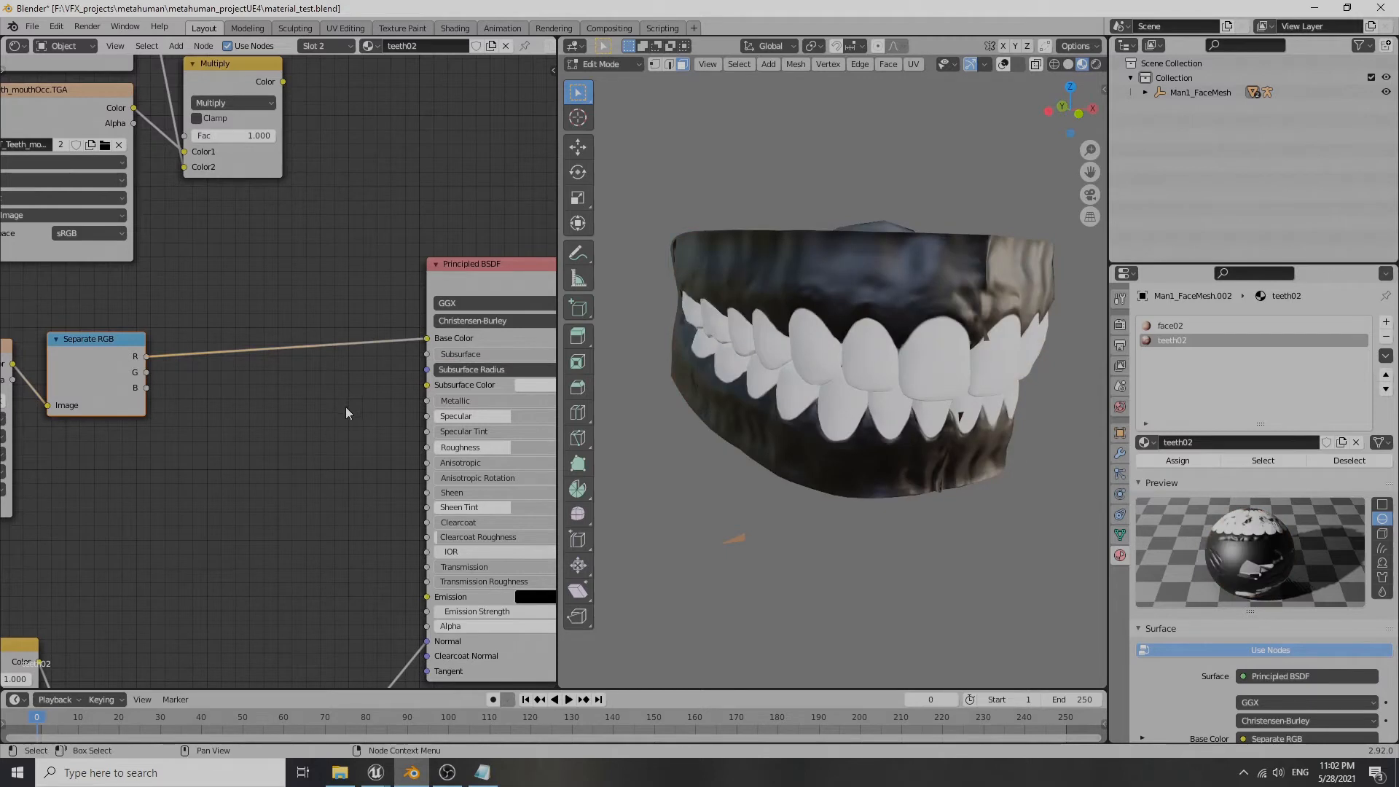
pyautogui.moveTo(148, 372); pyautogui.dragTo(390, 368)
pyautogui.moveTo(823, 379)
pyautogui.mouseDown(button='middle')
pyautogui.moveTo(822, 437)
pyautogui.moveTo(798, 386)
pyautogui.mouseUp(button='middle')
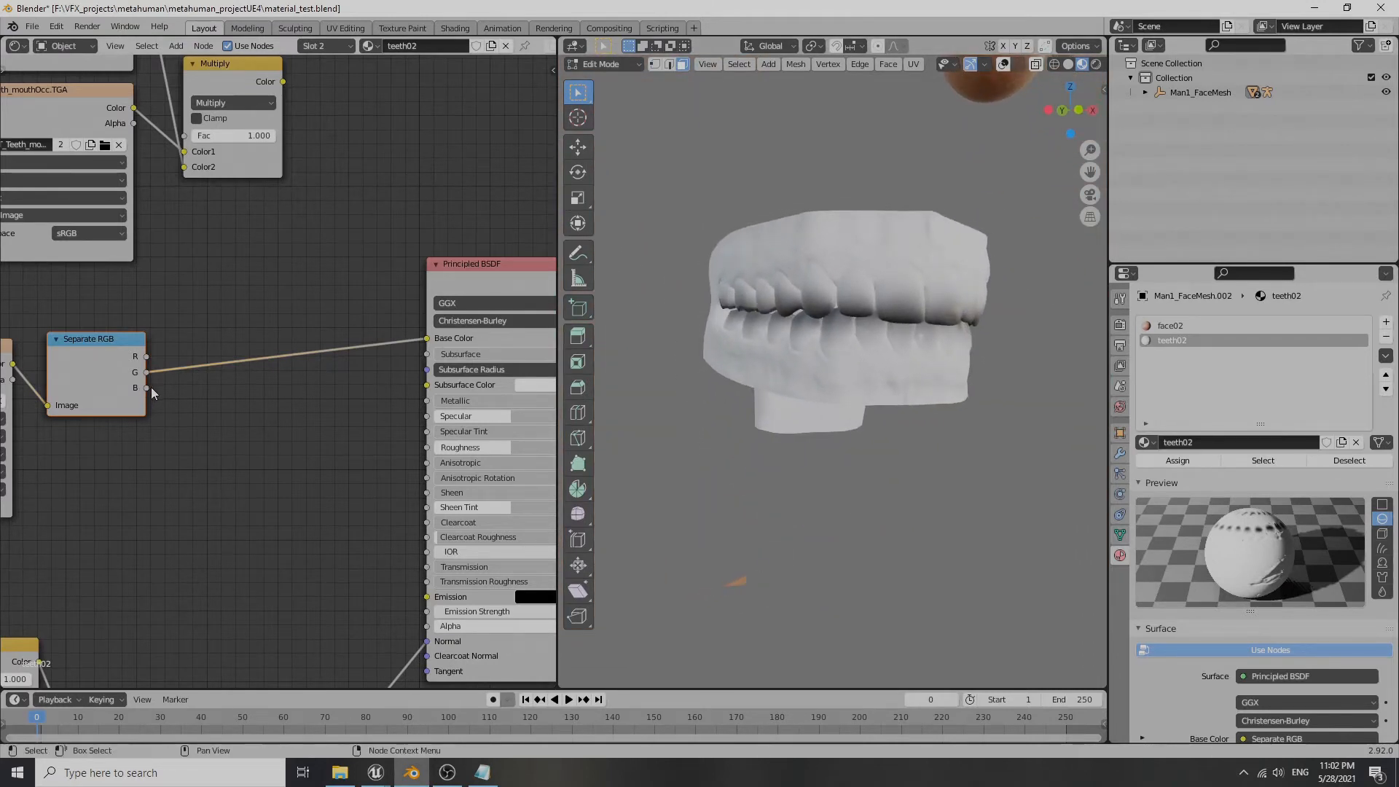
pyautogui.moveTo(146, 387); pyautogui.dragTo(425, 339)
pyautogui.moveTo(816, 510)
pyautogui.mouseDown(button='middle')
pyautogui.moveTo(814, 461)
pyautogui.moveTo(812, 514)
pyautogui.moveTo(809, 503)
pyautogui.mouseUp(button='middle')
pyautogui.moveTo(146, 357); pyautogui.dragTo(427, 339)
pyautogui.moveTo(322, 287); pyautogui.dragTo(285, 331, button='middle')
pyautogui.scroll(-2, 285, 333)
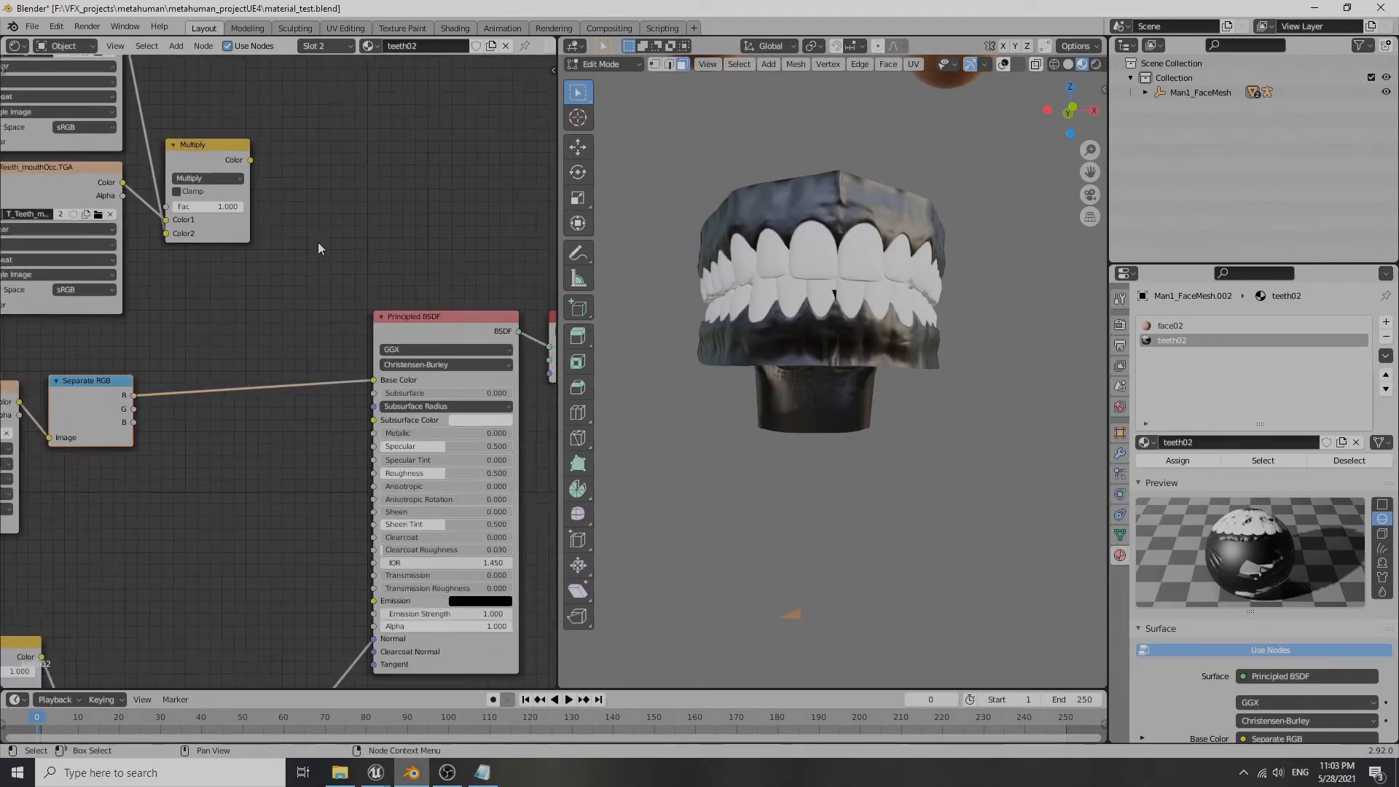
pyautogui.moveTo(318, 243); pyautogui.dragTo(348, 261, button='middle')
pyautogui.moveTo(283, 179); pyautogui.dragTo(406, 399)
# - Move the Separate RGB node closer to the Principled BSDF and connect its G output to Roughness
pyautogui.moveTo(280, 426); pyautogui.dragTo(330, 371, button='middle')
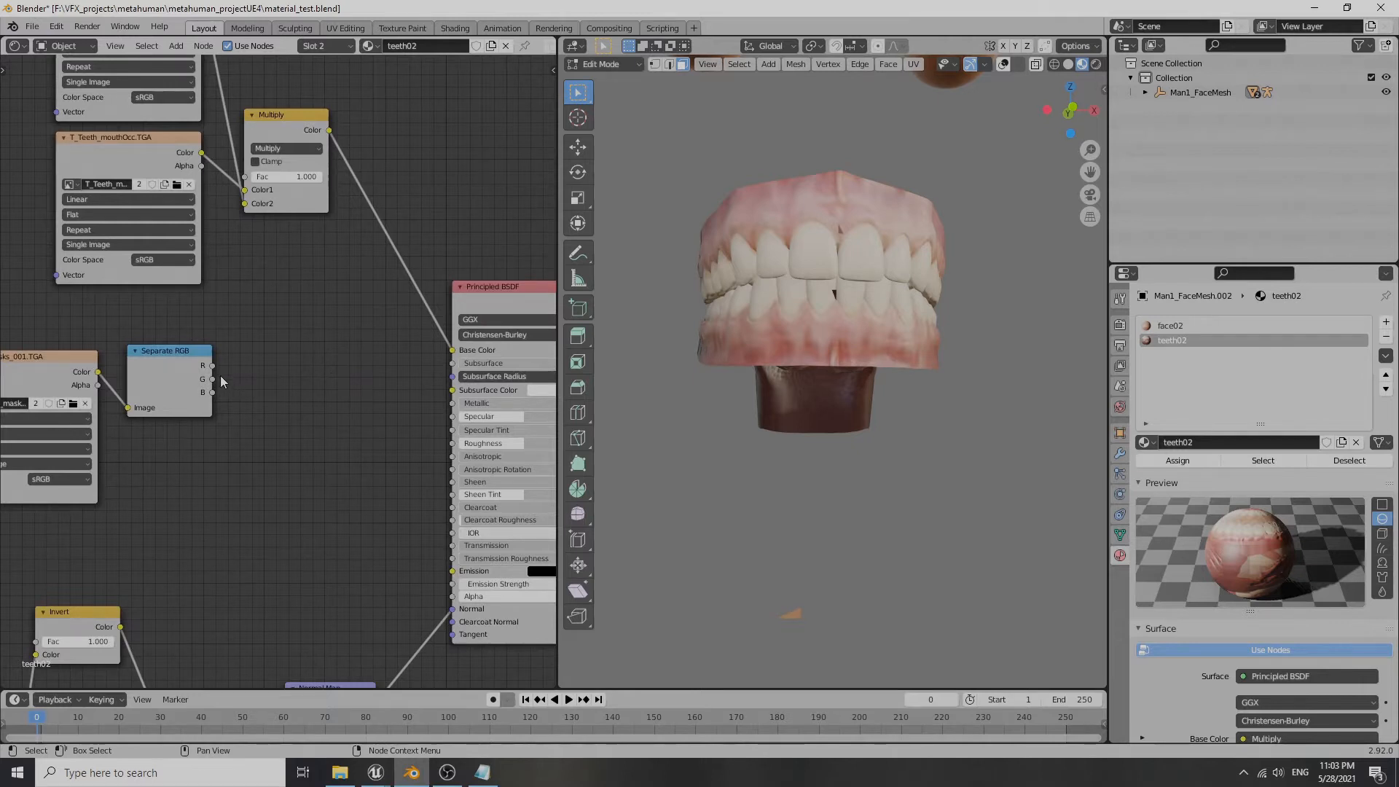
pyautogui.moveTo(178, 355); pyautogui.dragTo(453, 447)
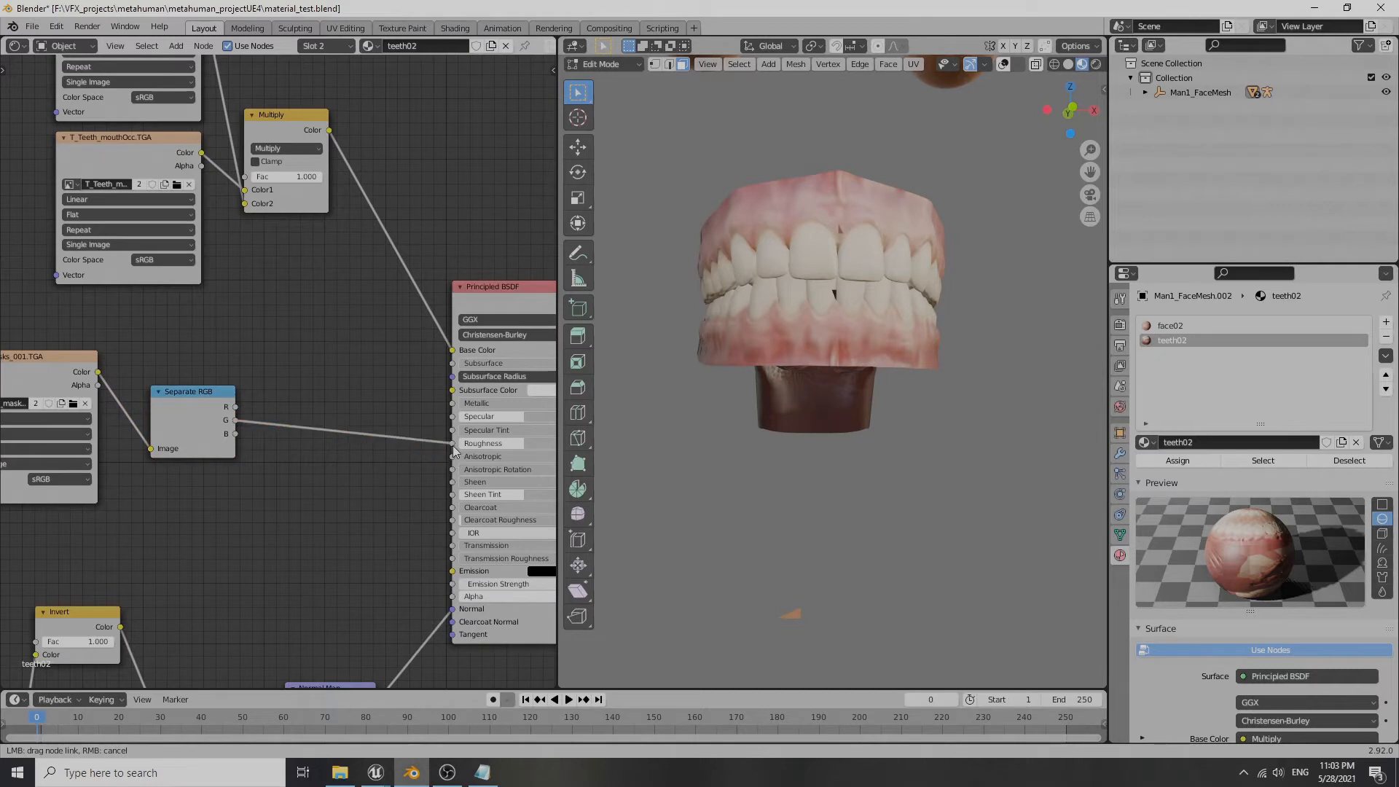
pyautogui.moveTo(801, 338); pyautogui.dragTo(840, 287, button='middle')
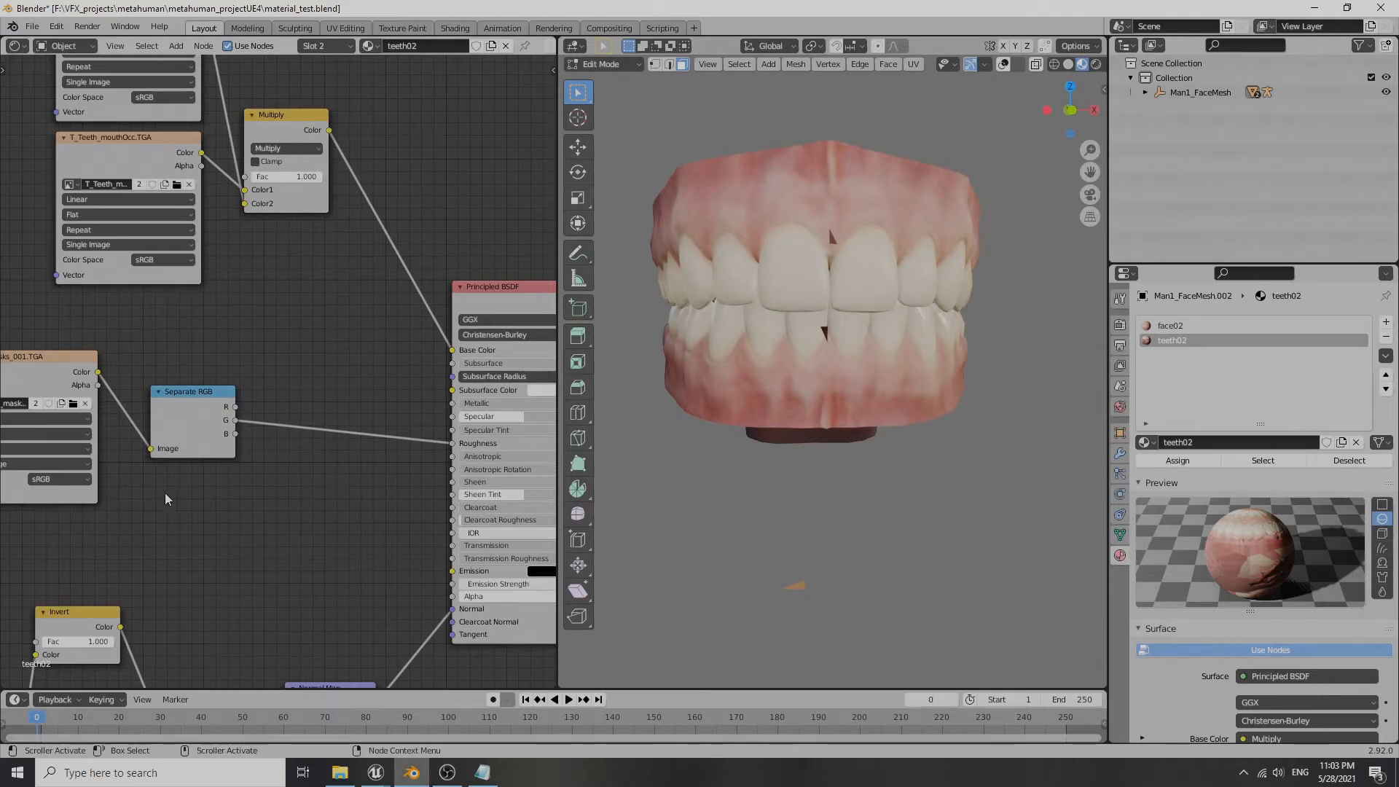
# - Insert an Invert node into the link between the Separate RGB node's G output and Roughness
pyautogui.hotkey('shift', 'a')
pyautogui.moveTo(239, 462)
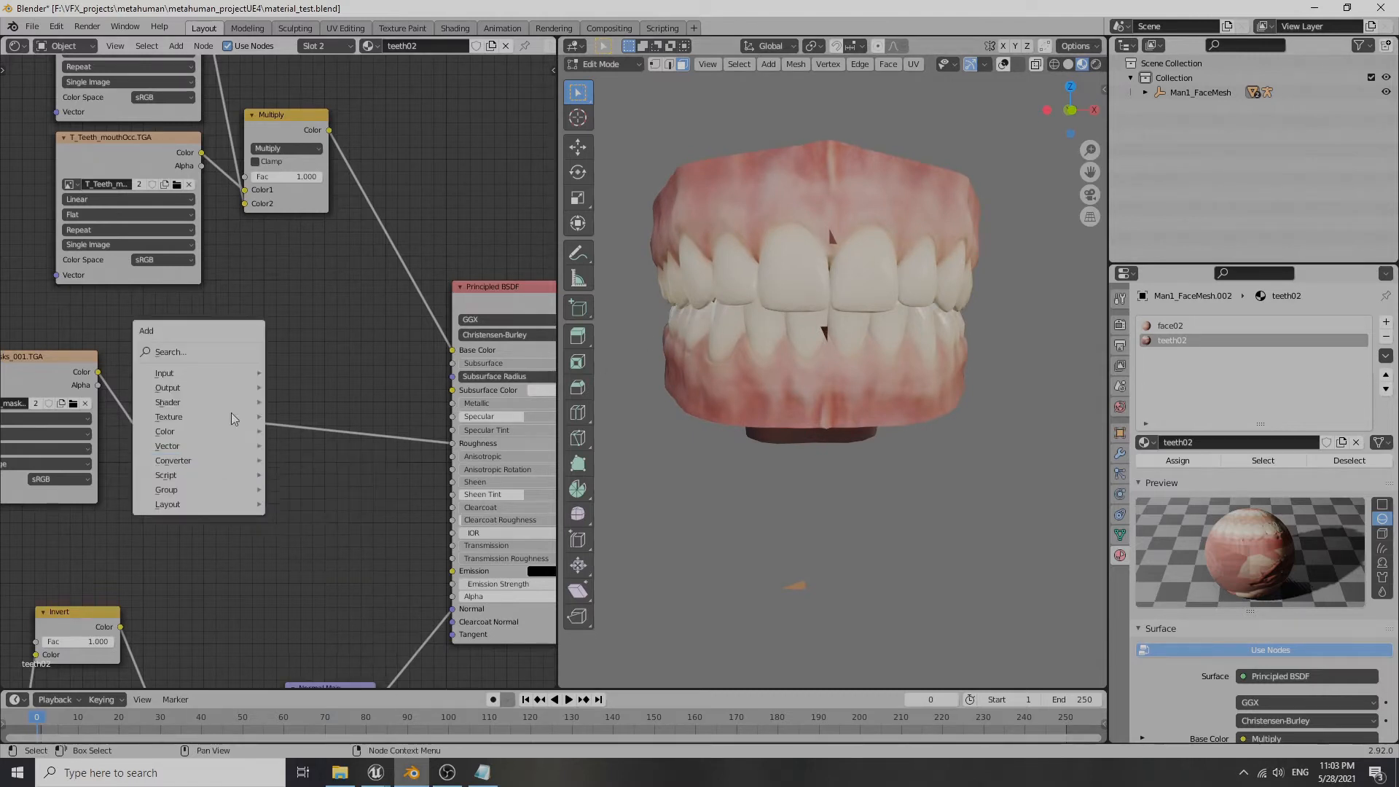
pyautogui.moveTo(196, 431)
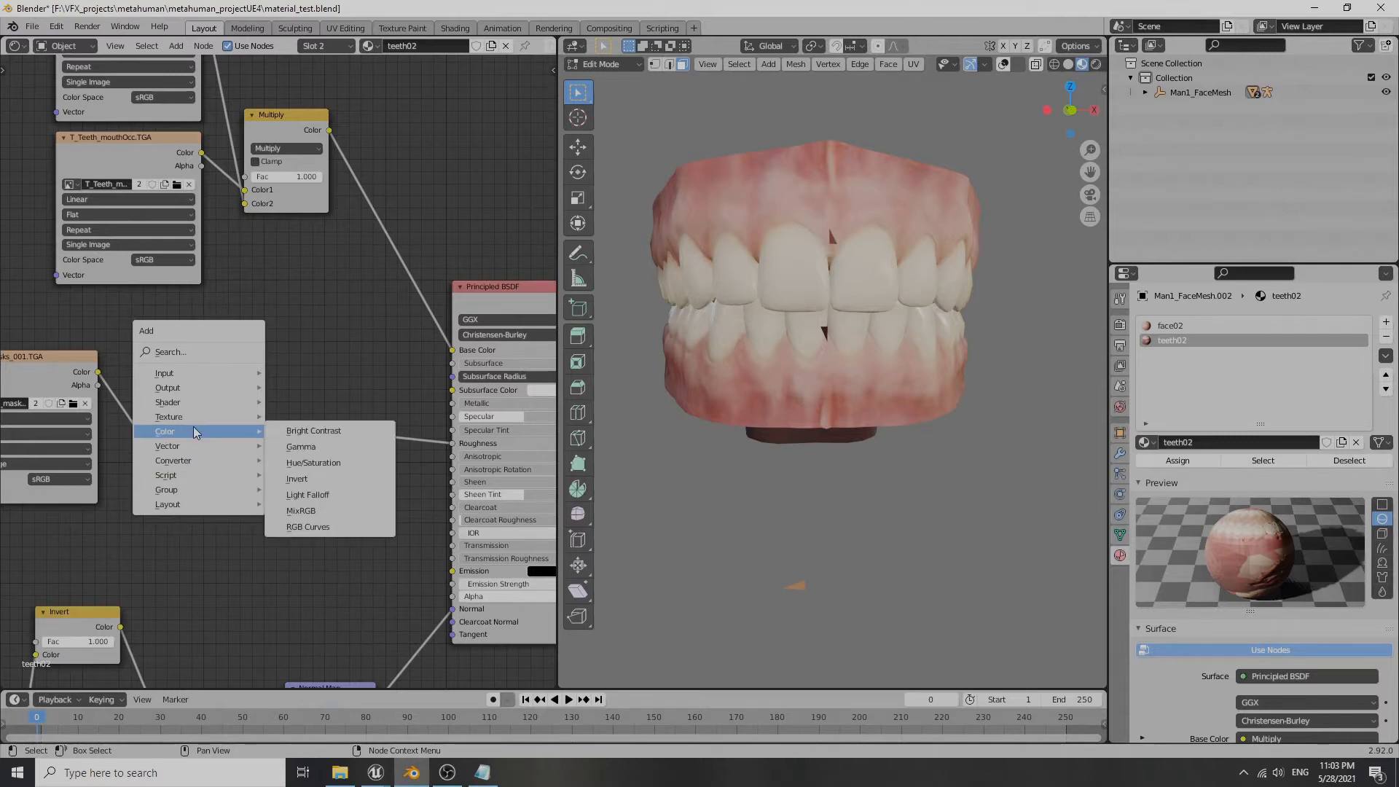
pyautogui.click(298, 479)
pyautogui.click(377, 463)
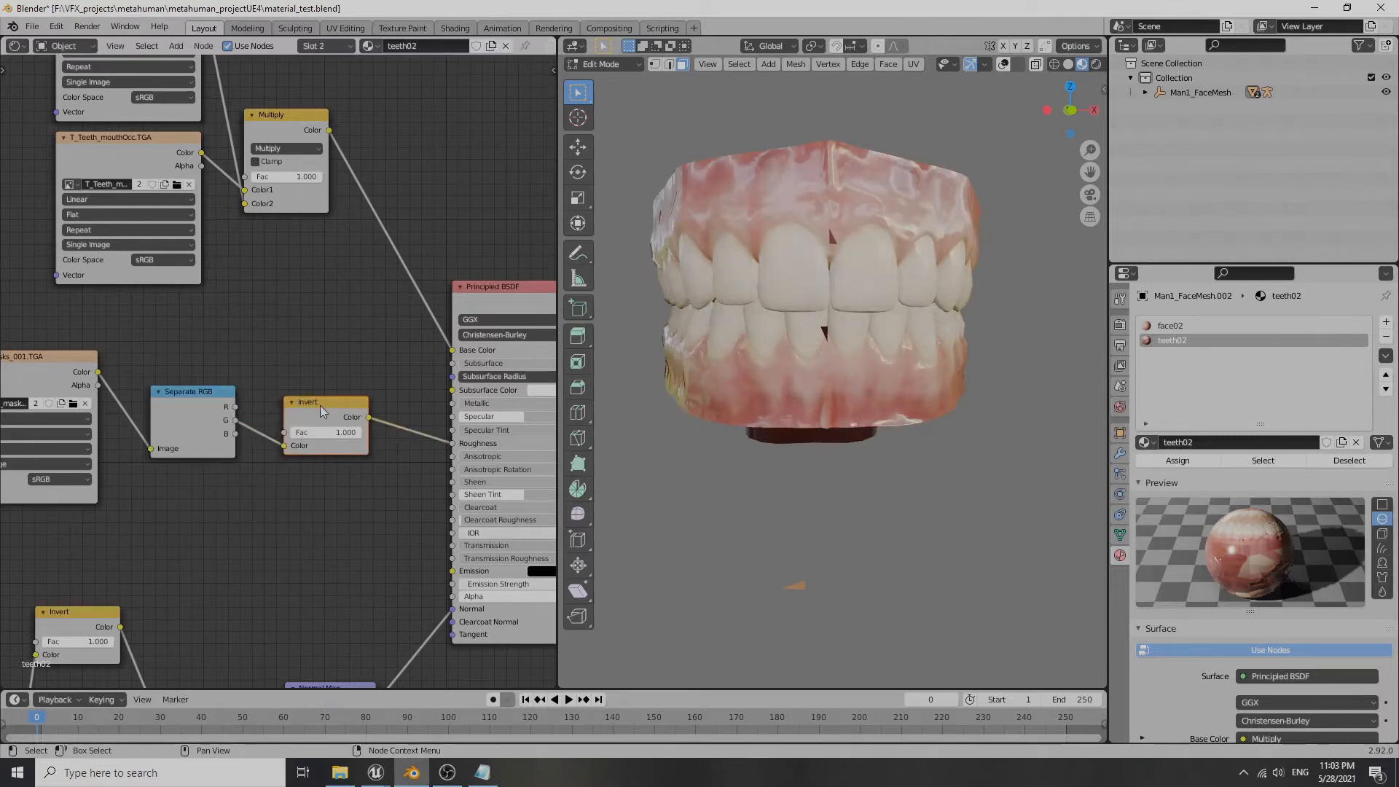
pyautogui.moveTo(781, 387); pyautogui.dragTo(948, 314, button='middle')
pyautogui.scroll(-2, 948, 314)
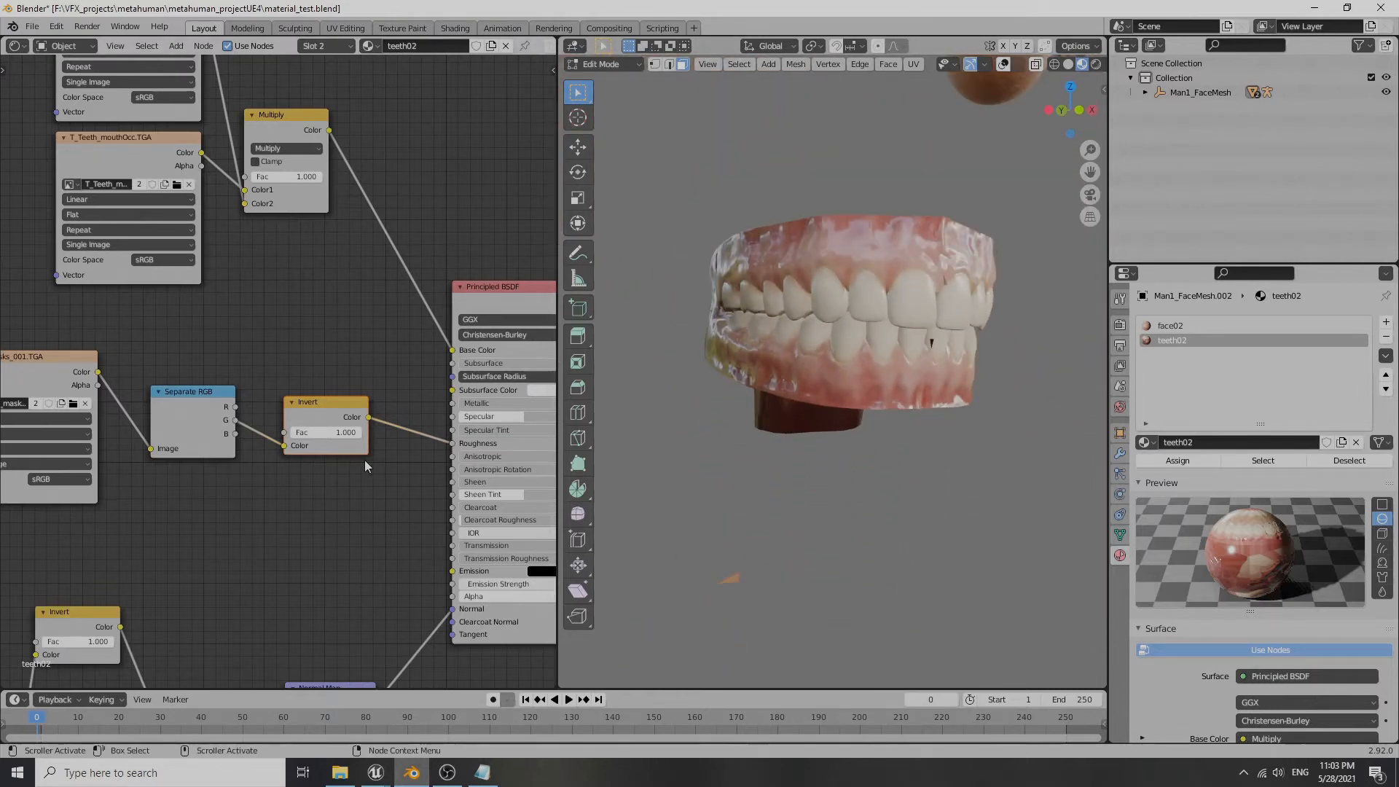
# - Set the factor of the roughness Invert node to 0.800 and check the shine on the gums
pyautogui.moveTo(326, 432); pyautogui.dragTo(307, 432)
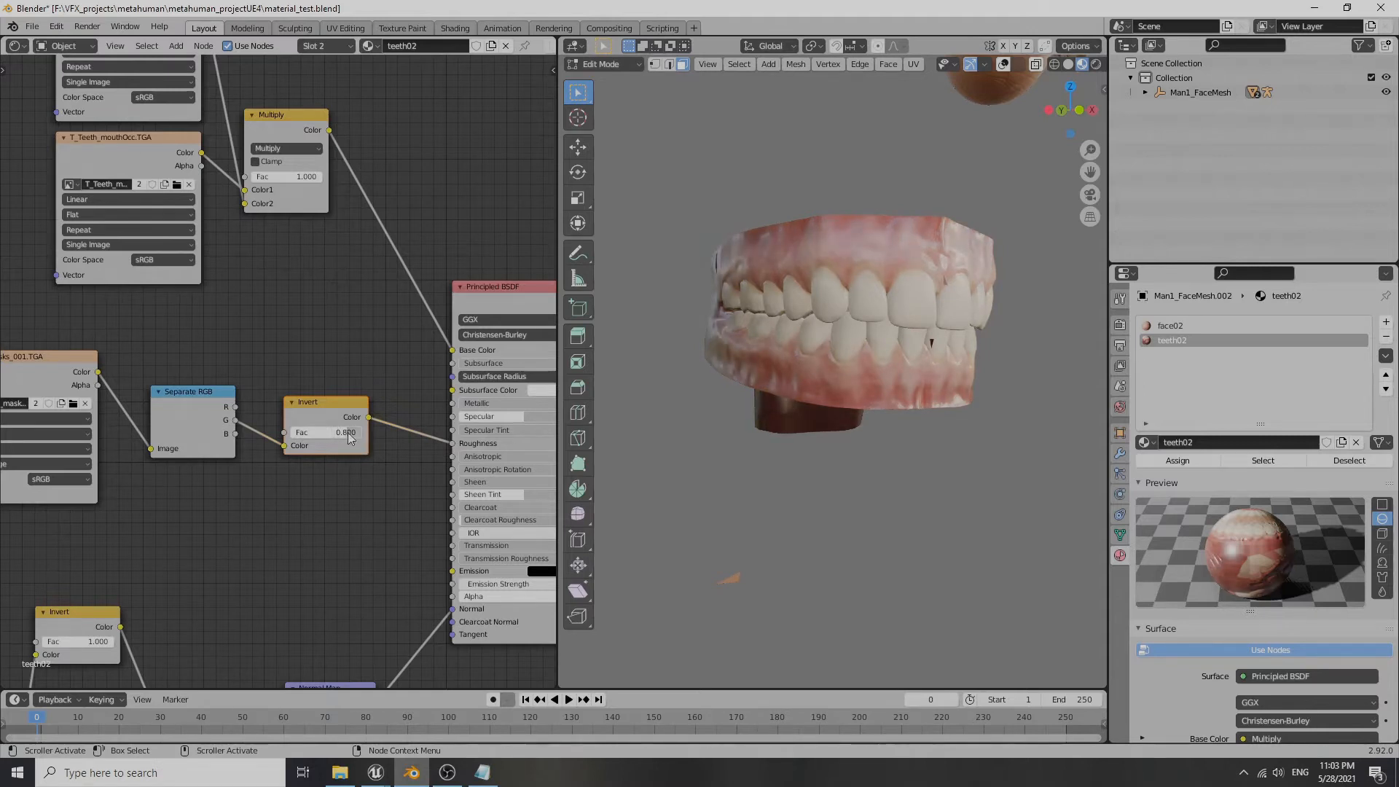
pyautogui.moveTo(648, 437)
pyautogui.mouseDown(button='middle')
pyautogui.moveTo(649, 350)
pyautogui.moveTo(652, 431)
pyautogui.mouseUp(button='middle')
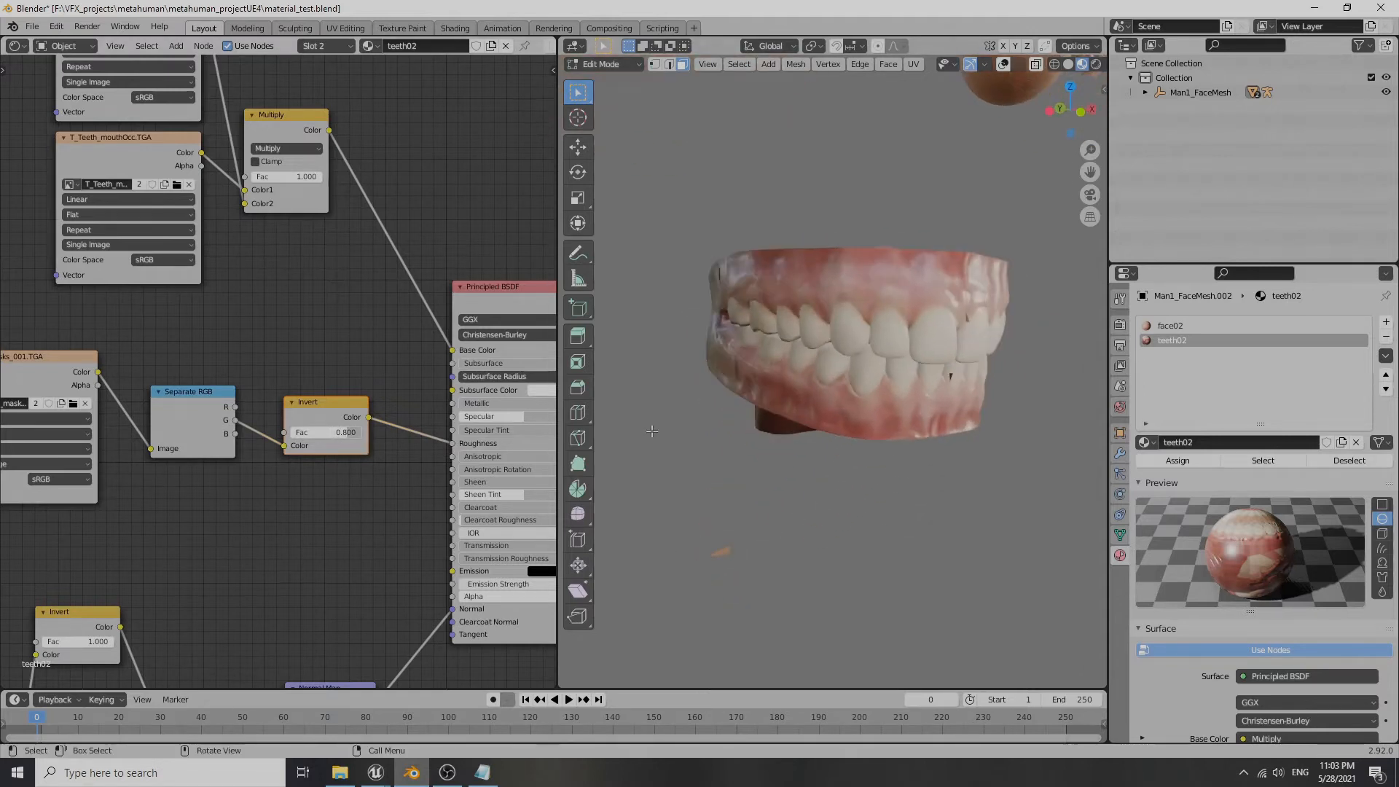
pyautogui.scroll(-4, 270, 444)
pyautogui.moveTo(289, 500); pyautogui.dragTo(116, 496, button='middle')
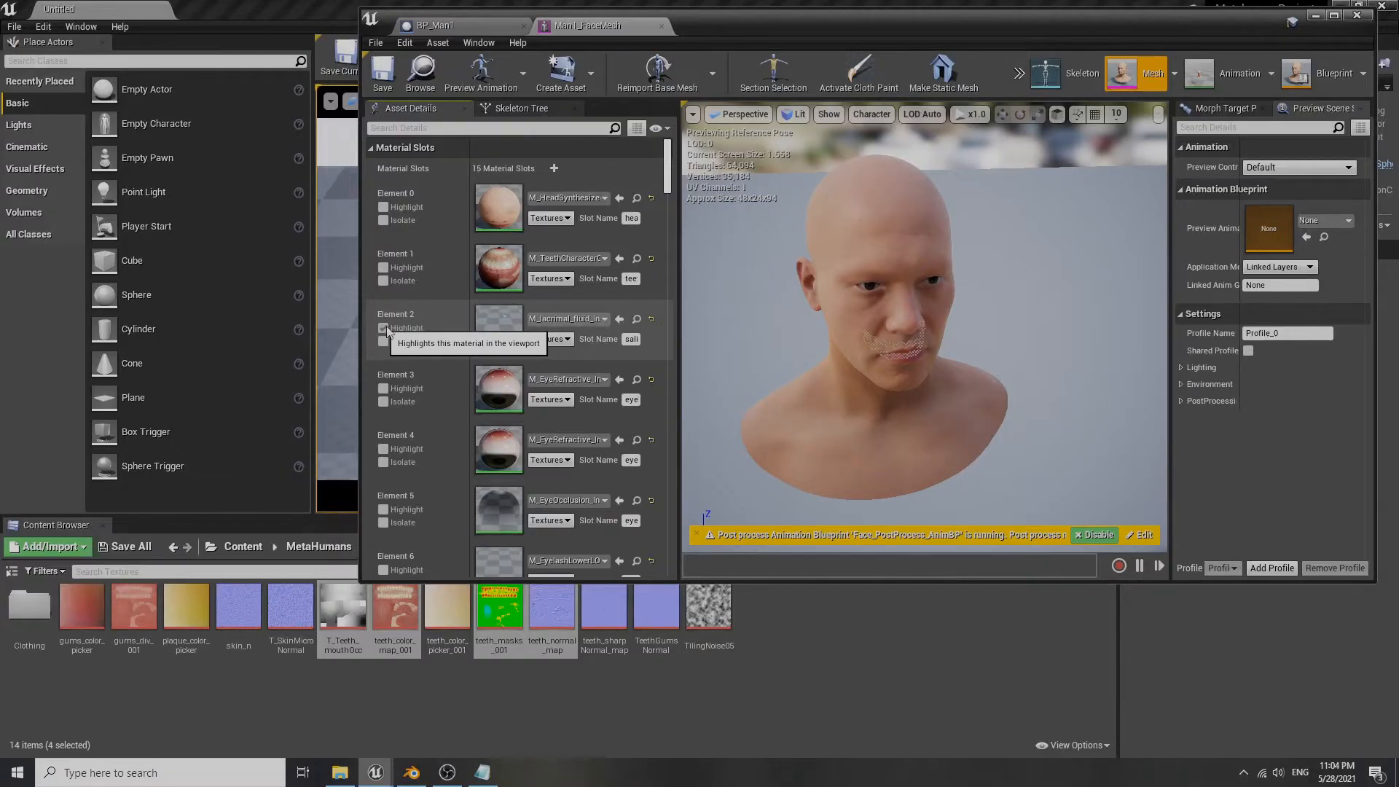
# - Examine where the highlighted lacrimal fluid material of Element 2 sits inside the mouth in Unreal Engine's mesh preview
pyautogui.moveTo(848, 334); pyautogui.dragTo(896, 375, button='right')
pyautogui.press('w')
pyautogui.press('a')
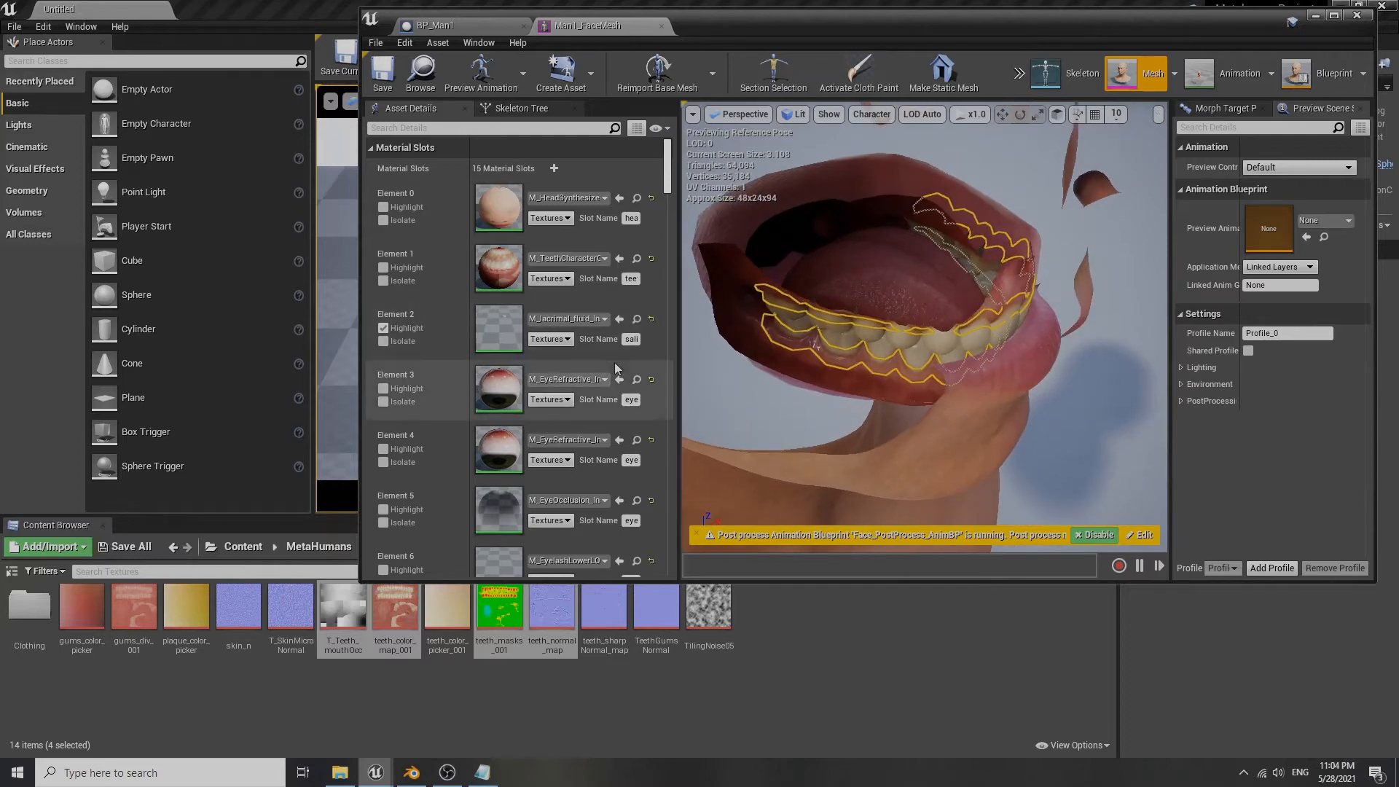
# - Switch to Blender, add a third material slot to the face mesh, and create a new material named lacrimal02 in it
pyautogui.click(411, 773)
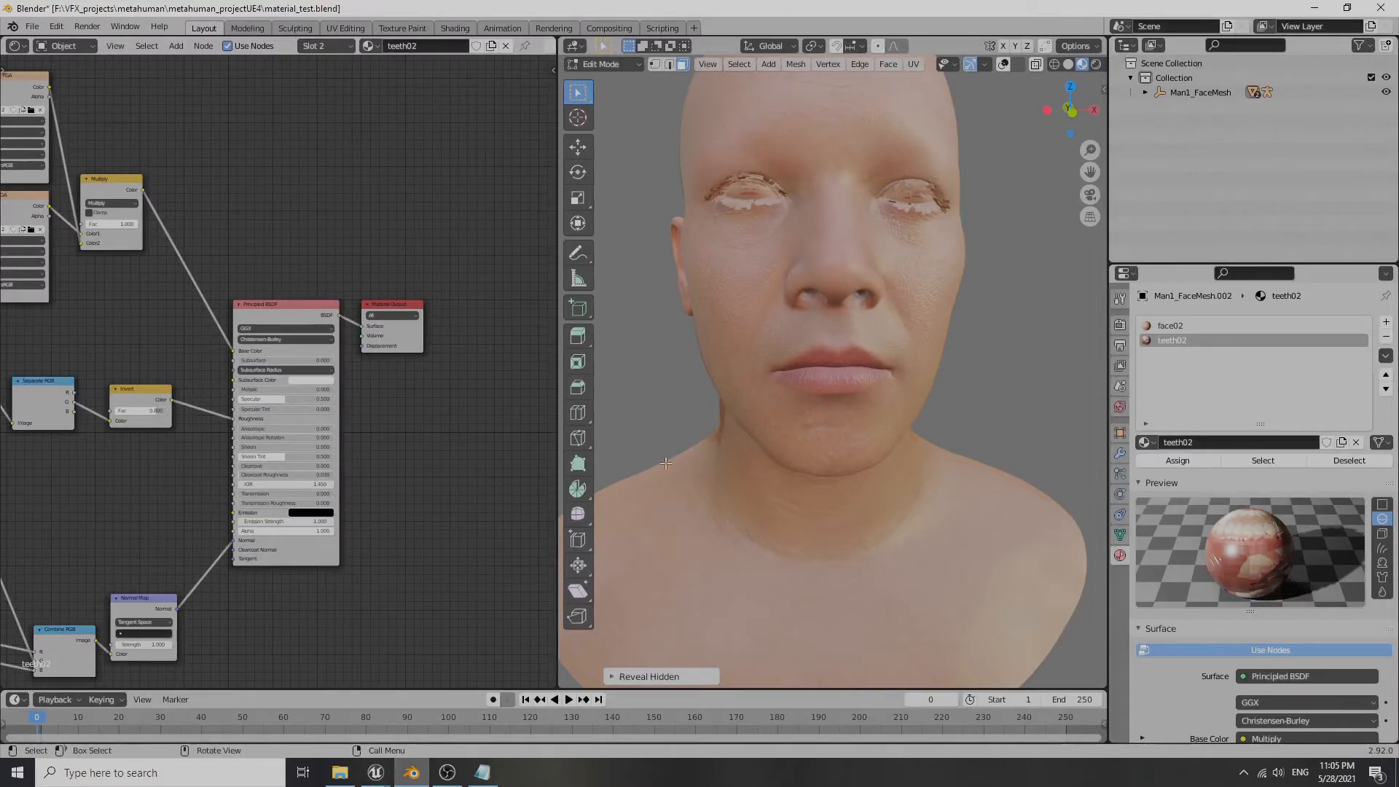
pyautogui.click(1386, 322)
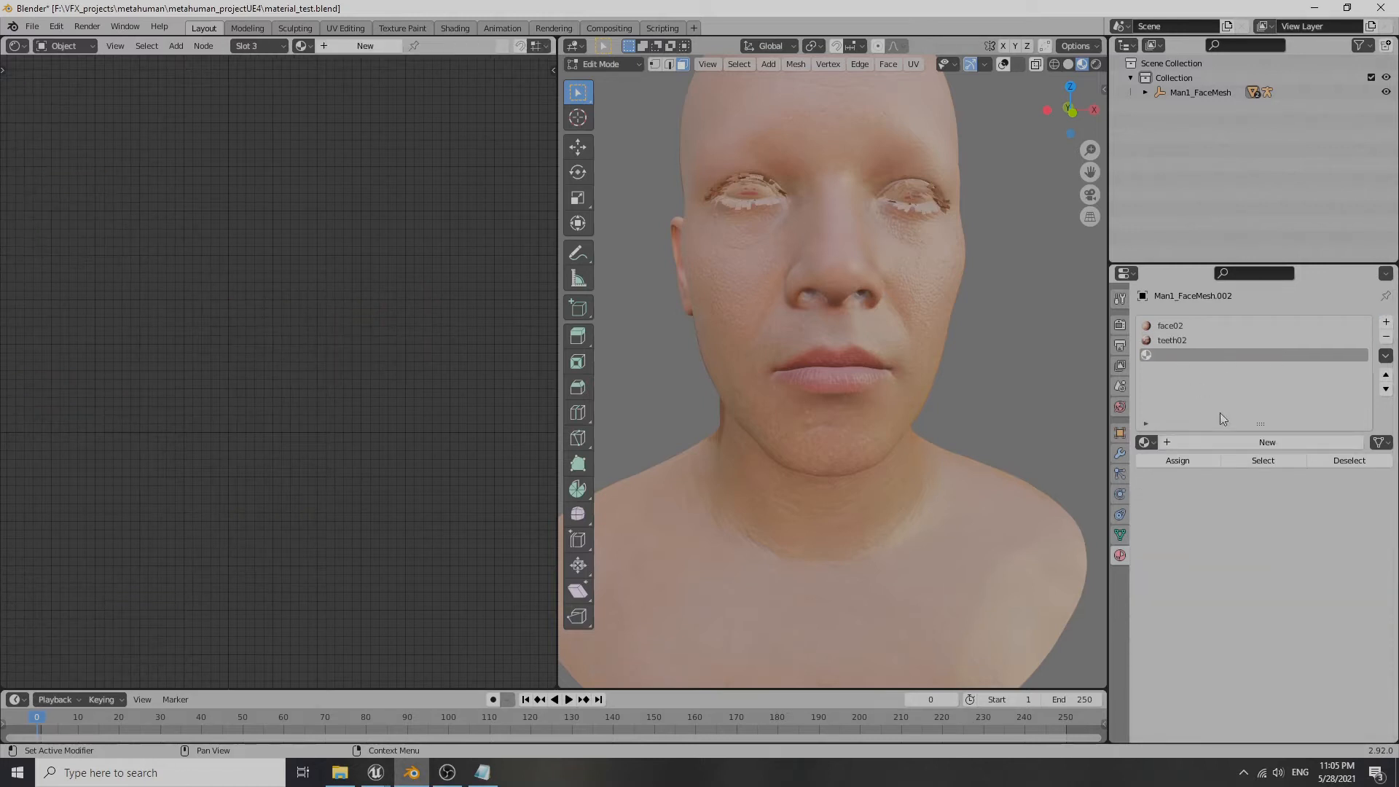
pyautogui.click(1217, 444)
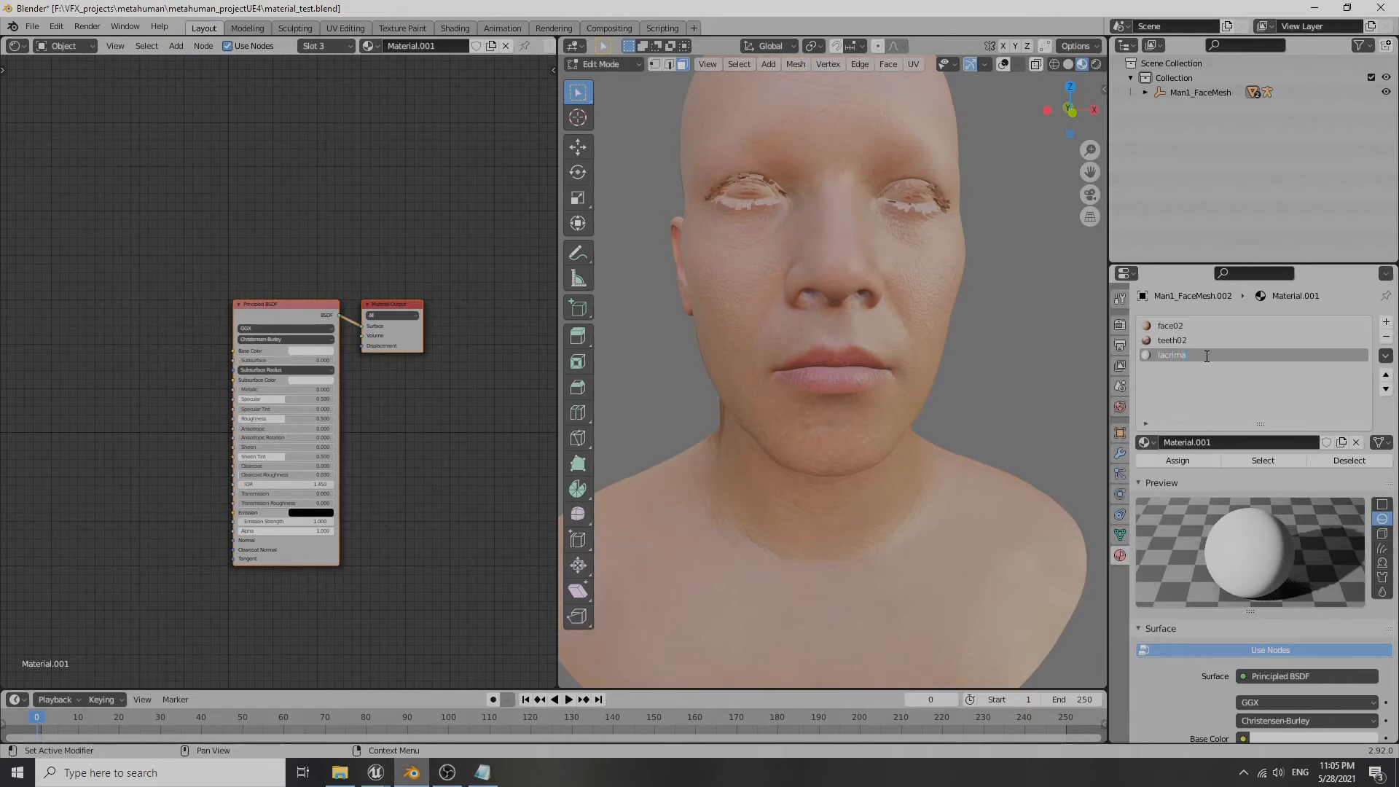
pyautogui.press('Return')
pyautogui.doubleClick(1196, 354)
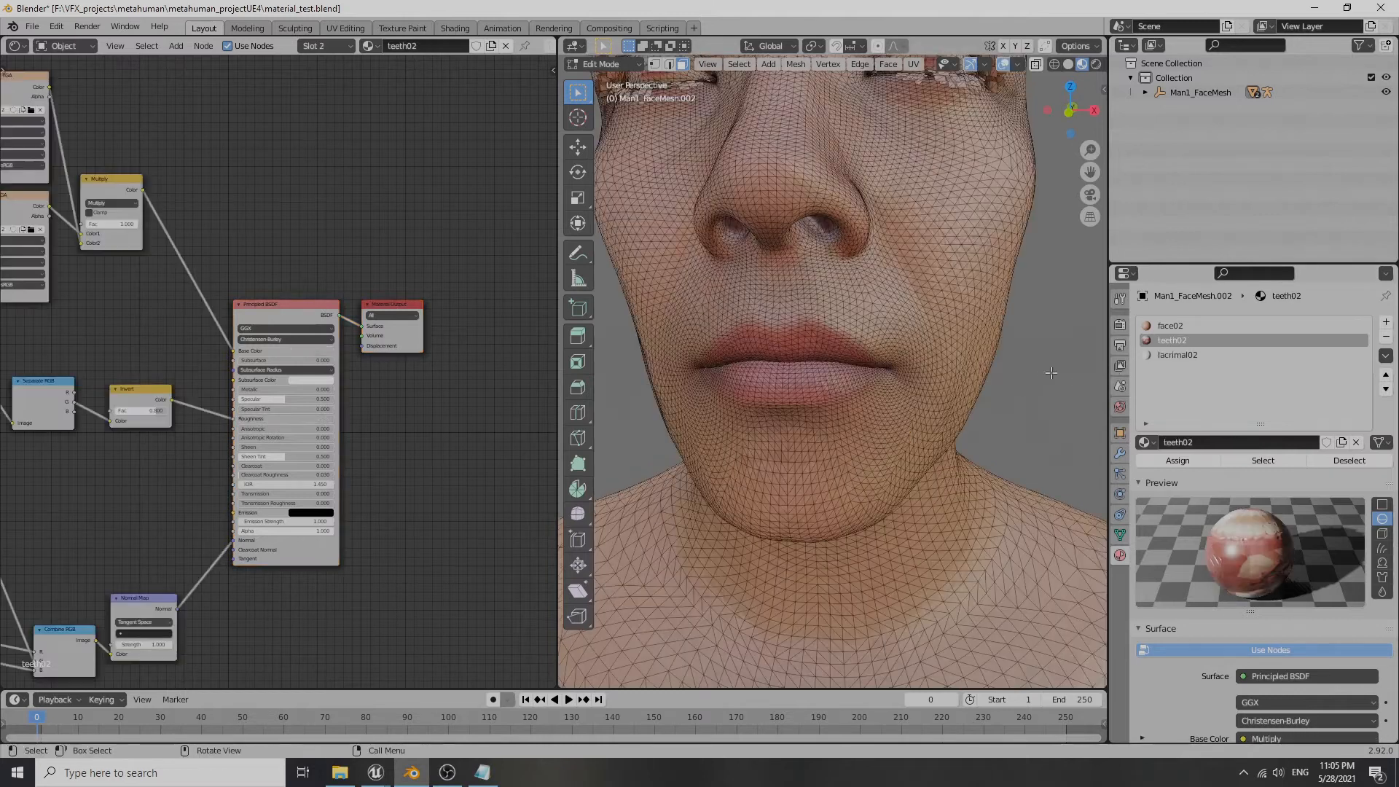
# - Isolate the thin fluid strips along the gum line by hiding the head skin and the other mouth meshes
pyautogui.press('h')
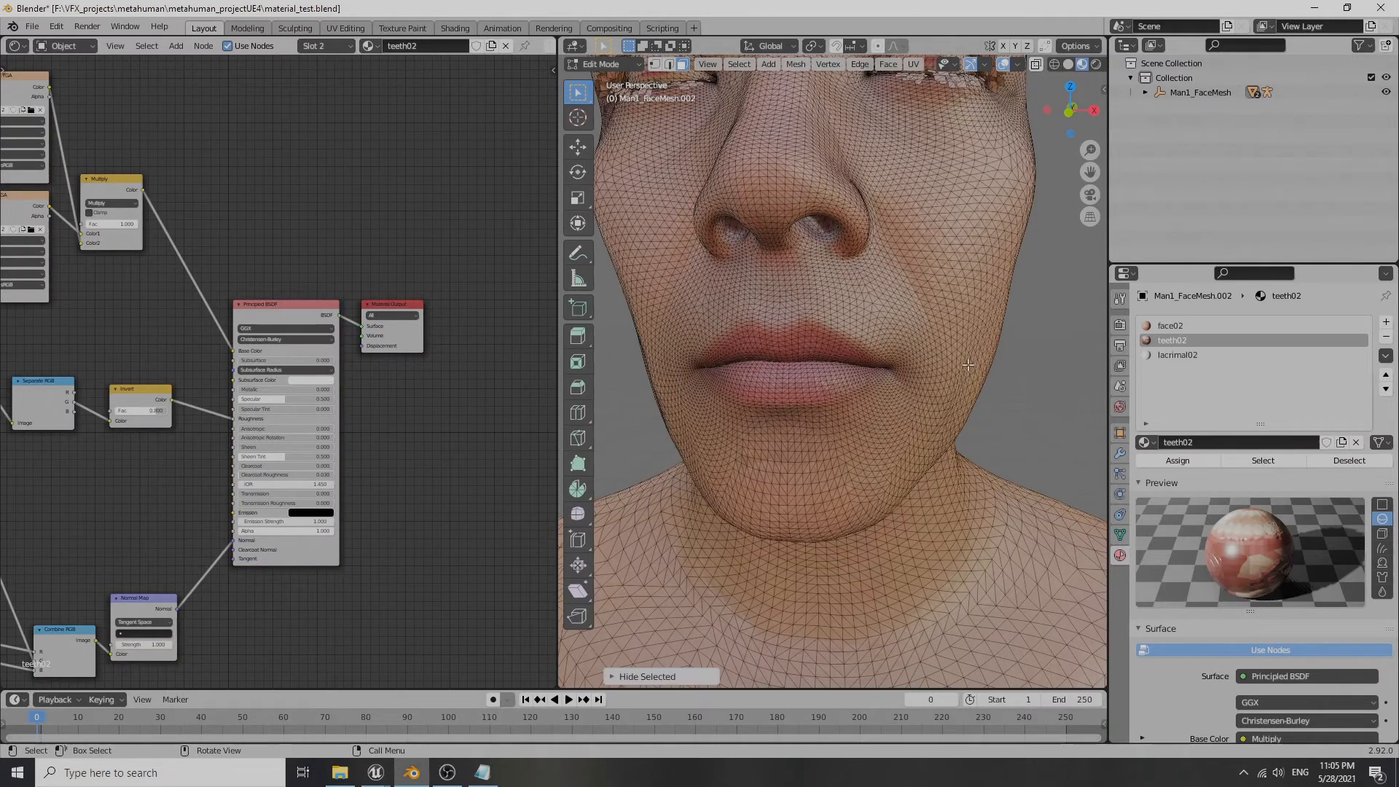
pyautogui.hotkey('ctrl', 'l')
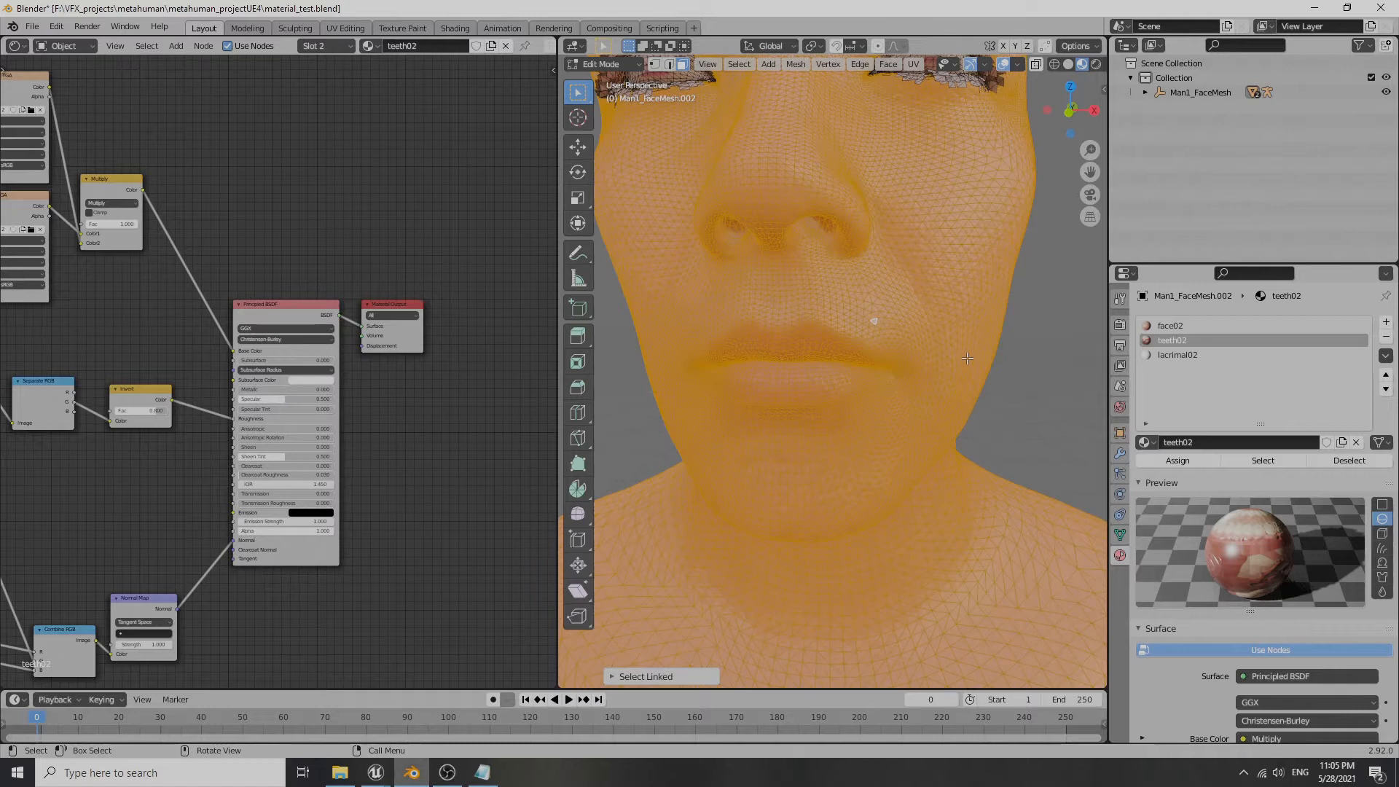
pyautogui.press('h')
pyautogui.moveTo(863, 376); pyautogui.dragTo(890, 295, button='middle')
pyautogui.press('l')
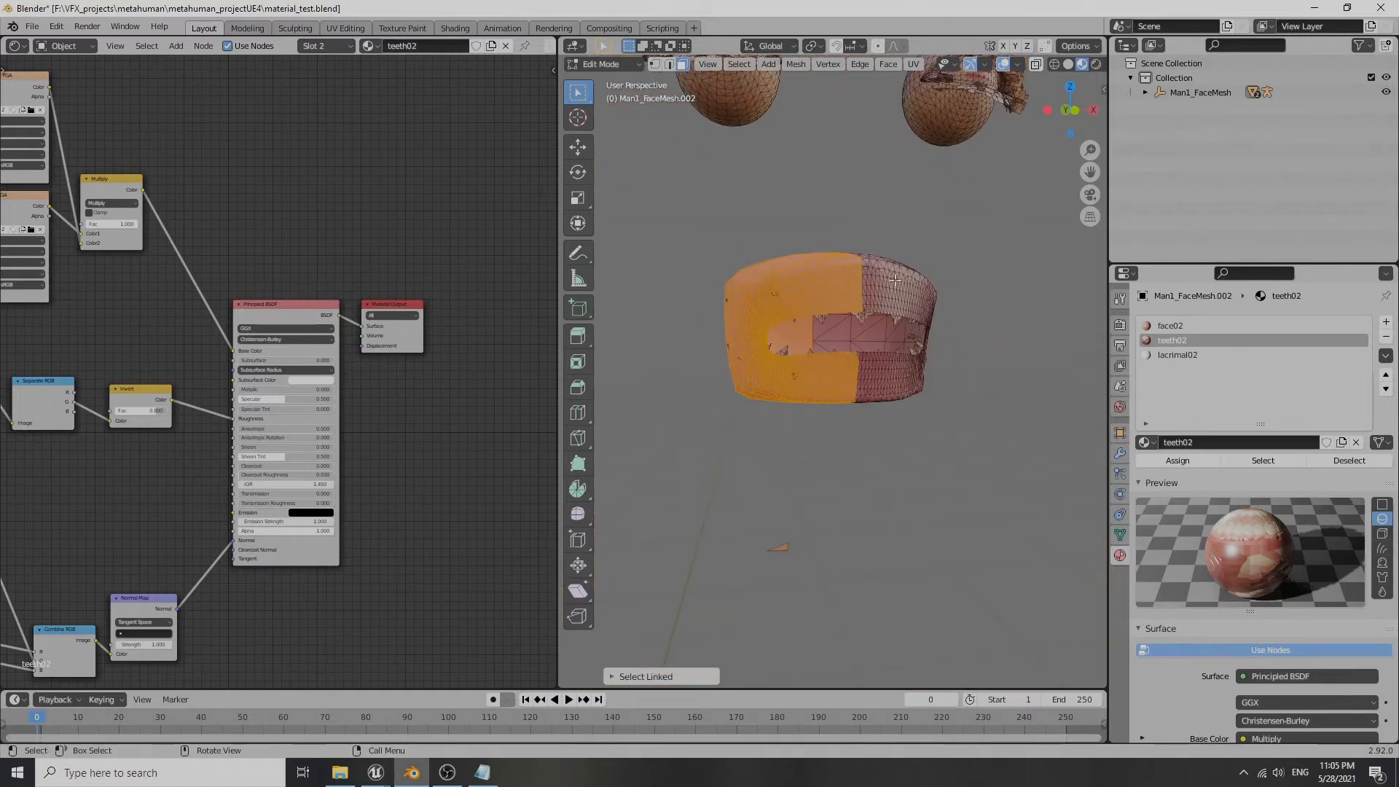
pyautogui.press('l')
pyautogui.press('h')
# - Select the upper and lower gum-line fluid strips and assign the lacrimal02 material to them
pyautogui.moveTo(892, 322); pyautogui.dragTo(802, 356, button='middle')
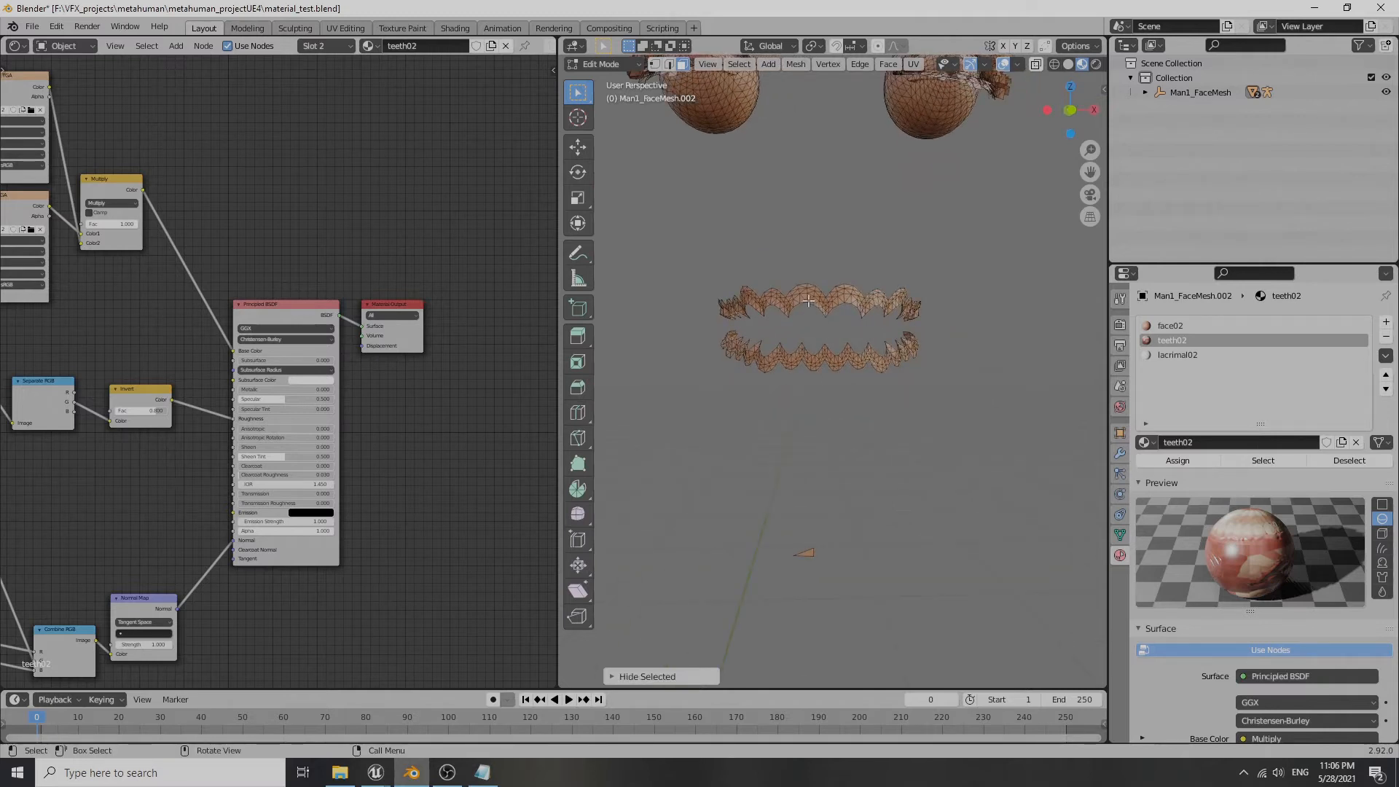
pyautogui.press('l')
pyautogui.press('l')
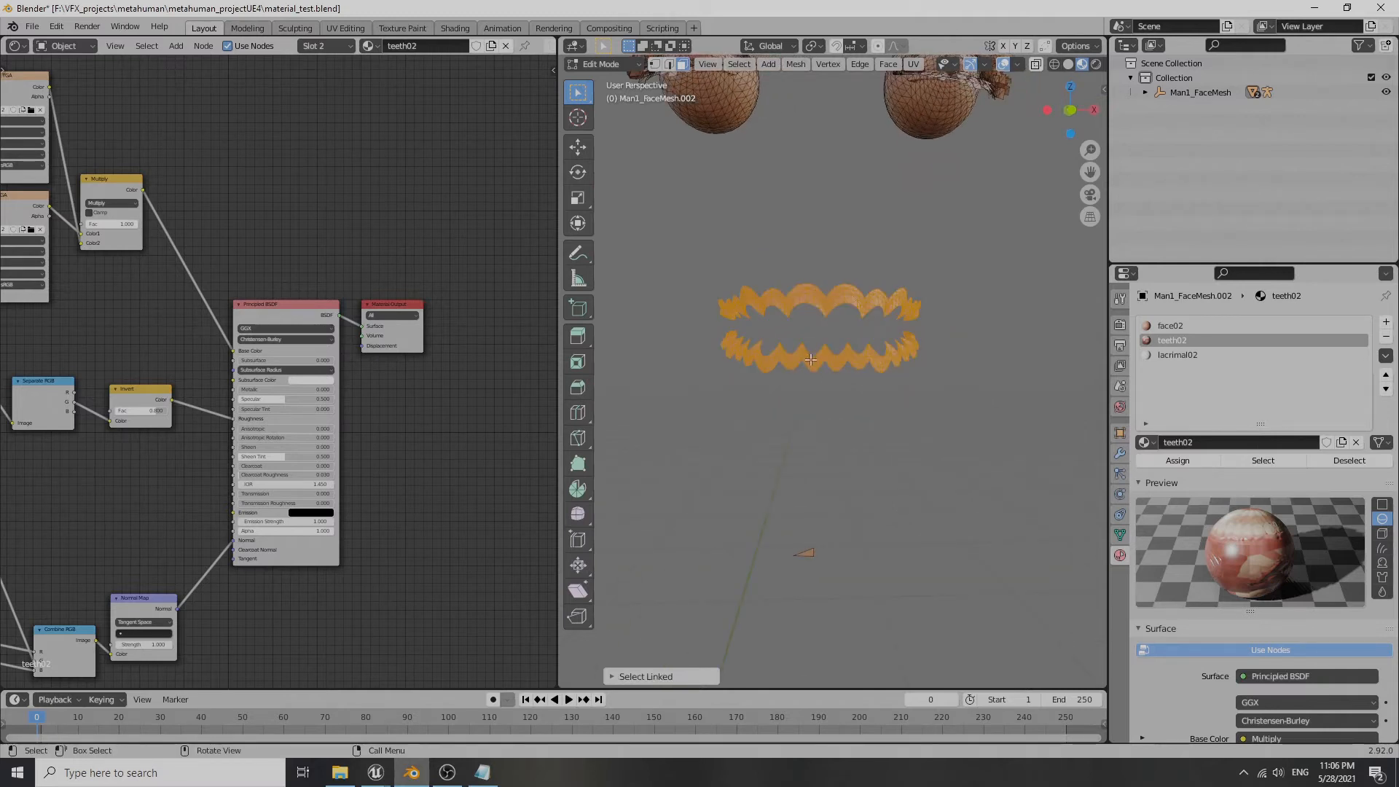
pyautogui.click(1192, 353)
pyautogui.click(1177, 460)
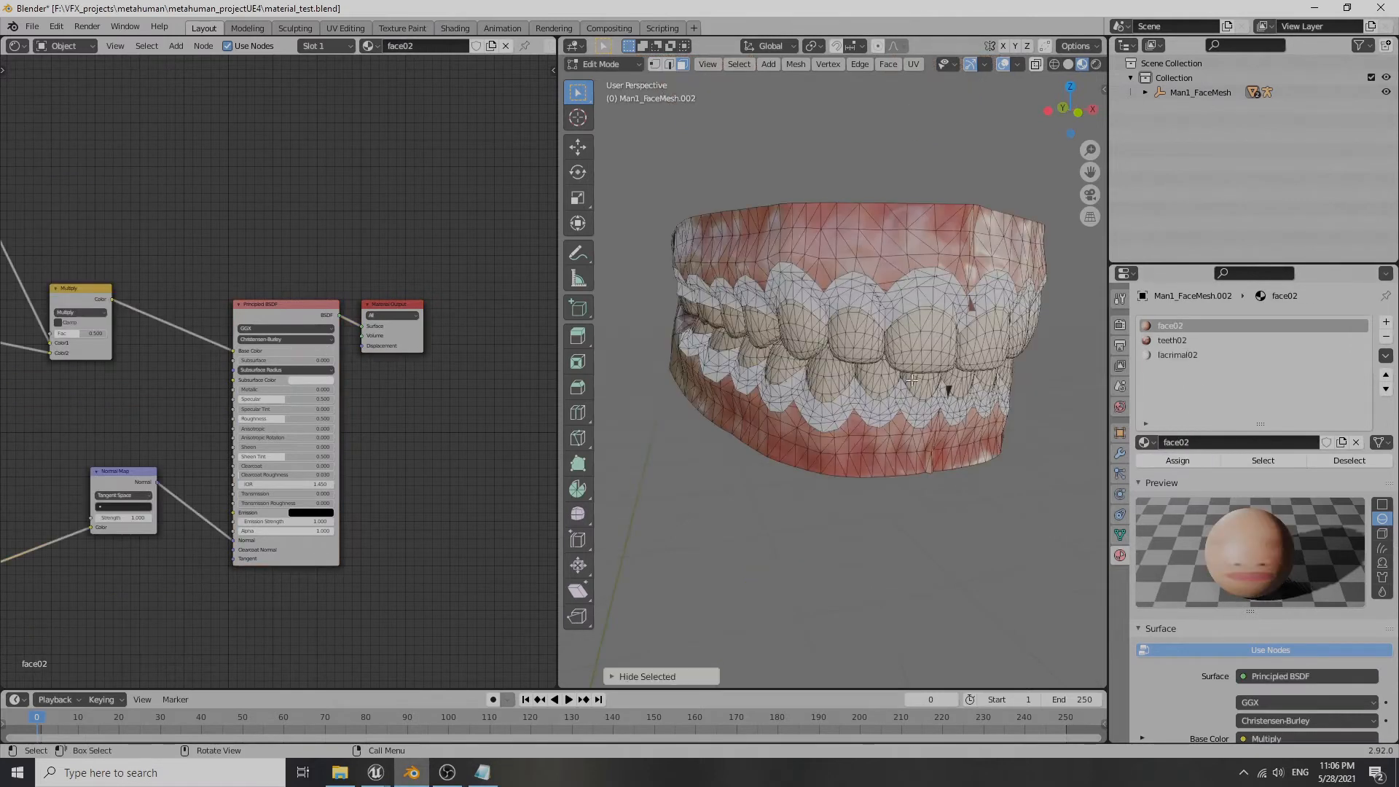
pyautogui.moveTo(911, 380); pyautogui.dragTo(944, 374, button='middle')
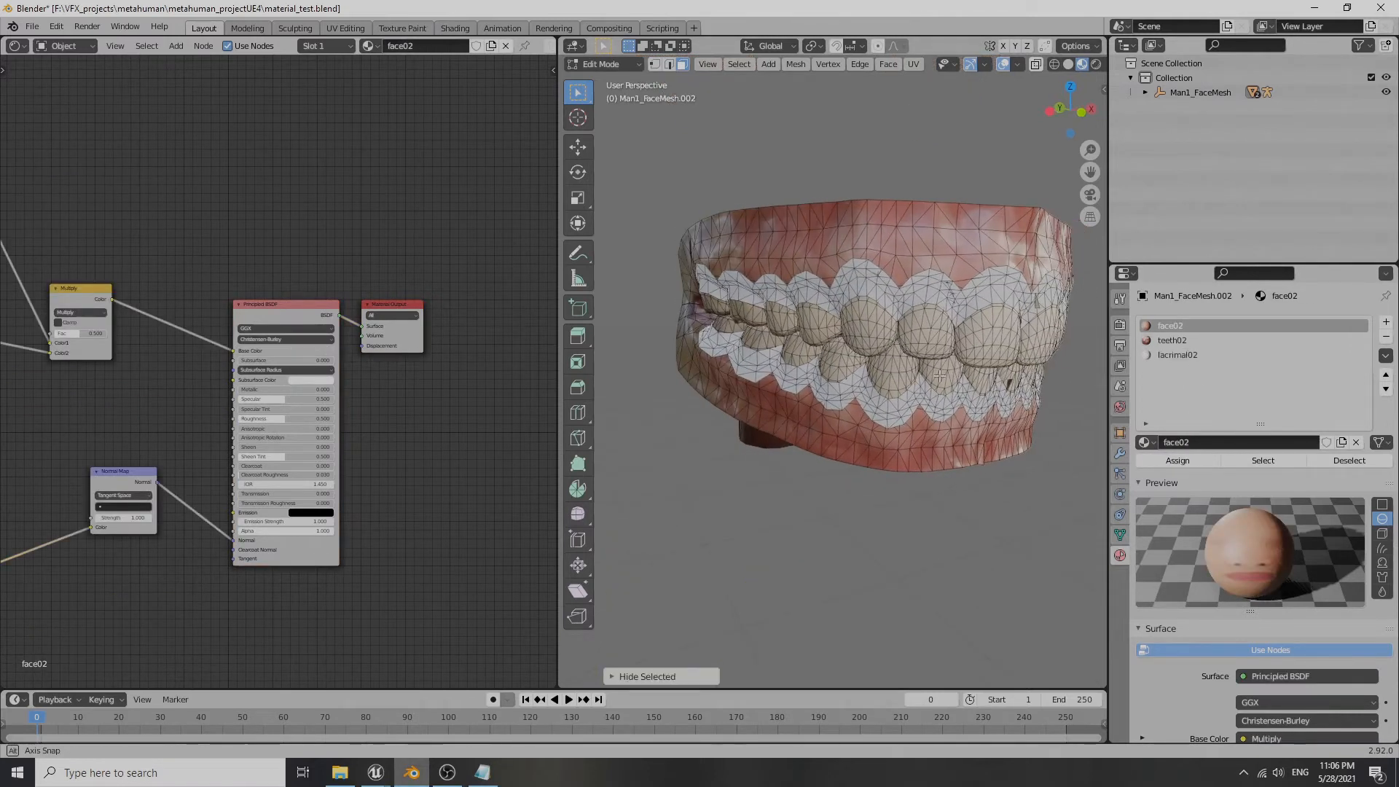
# - Activate the lacrimal02 slot, switch to Unreal Engine, and open the lacrimal fluid material instance of Element 2 to read its parameters
pyautogui.click(1188, 357)
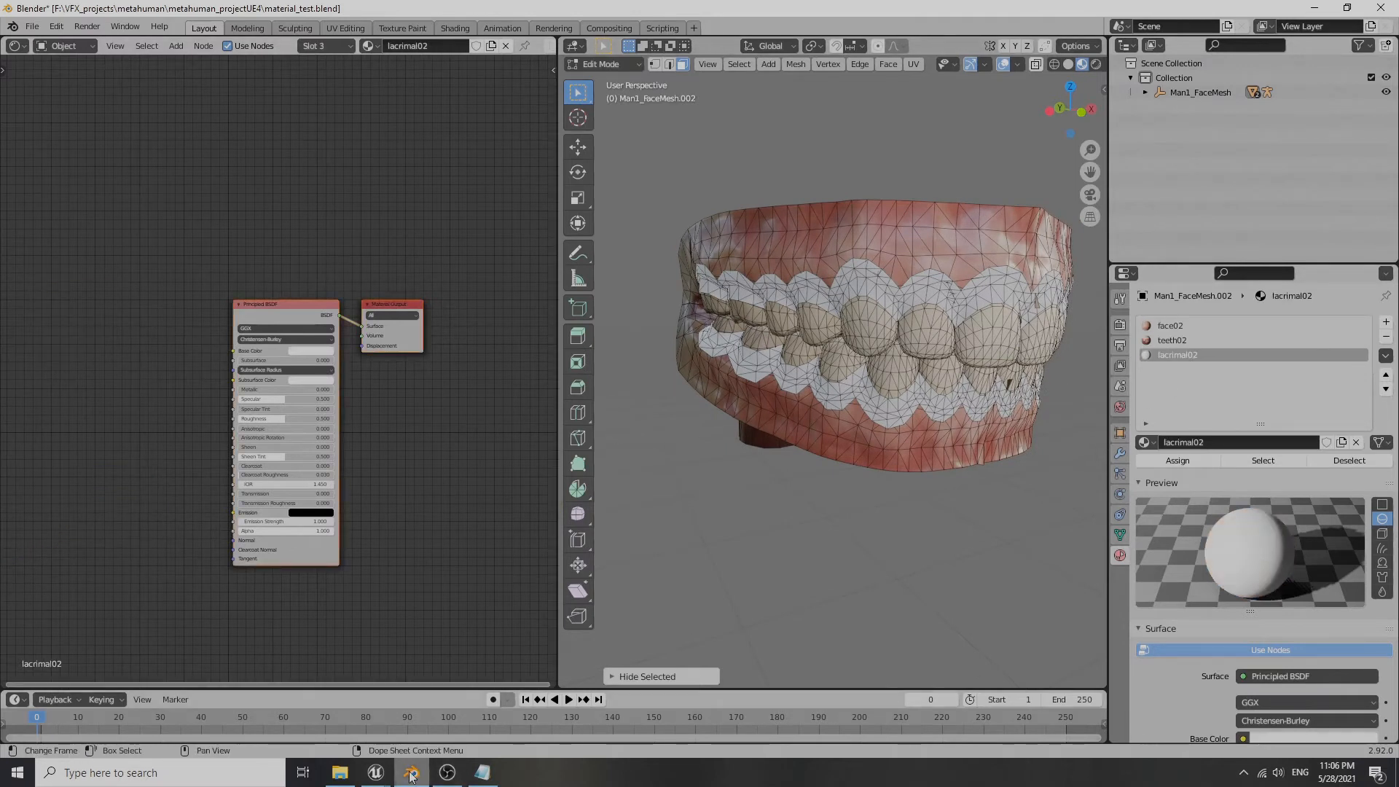
pyautogui.moveTo(376, 772)
pyautogui.click(431, 729)
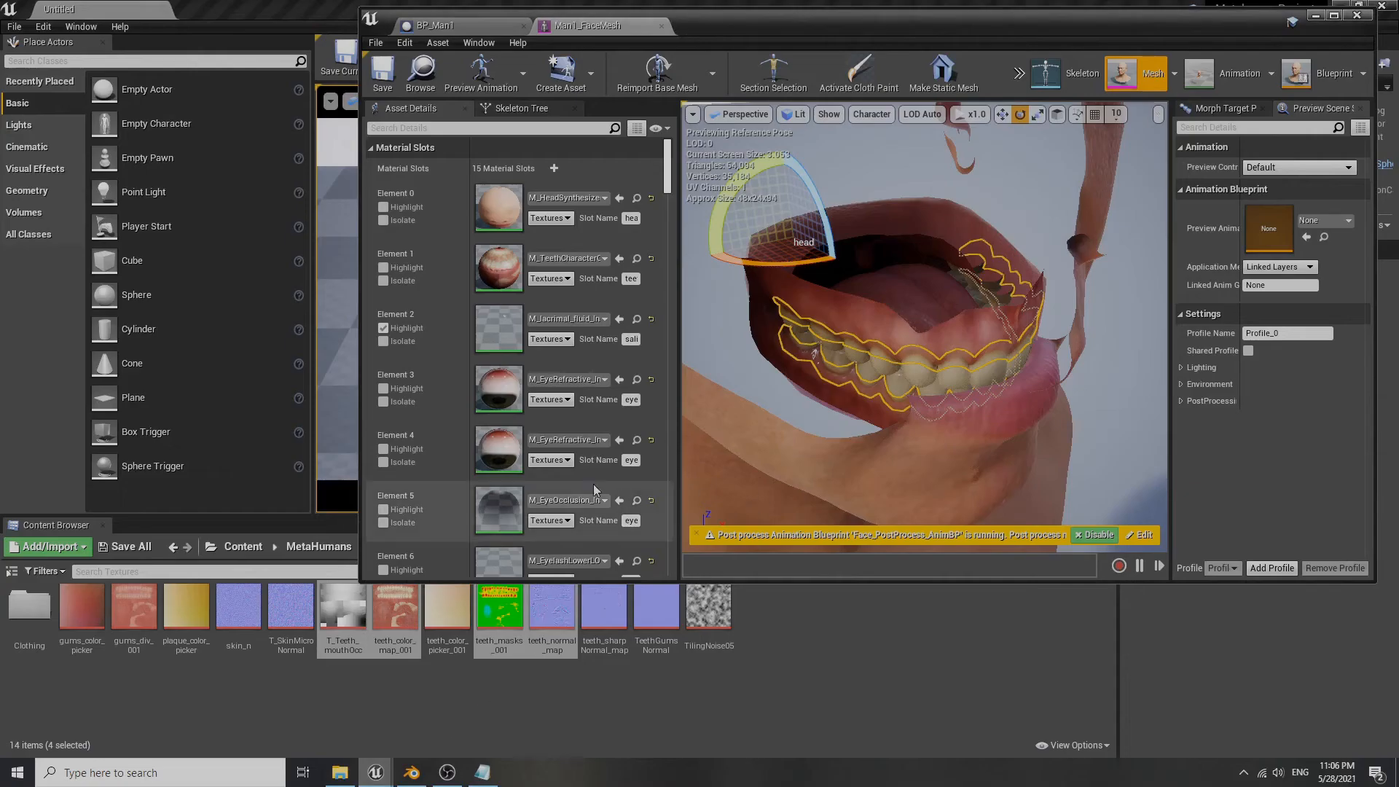
pyautogui.doubleClick(513, 332)
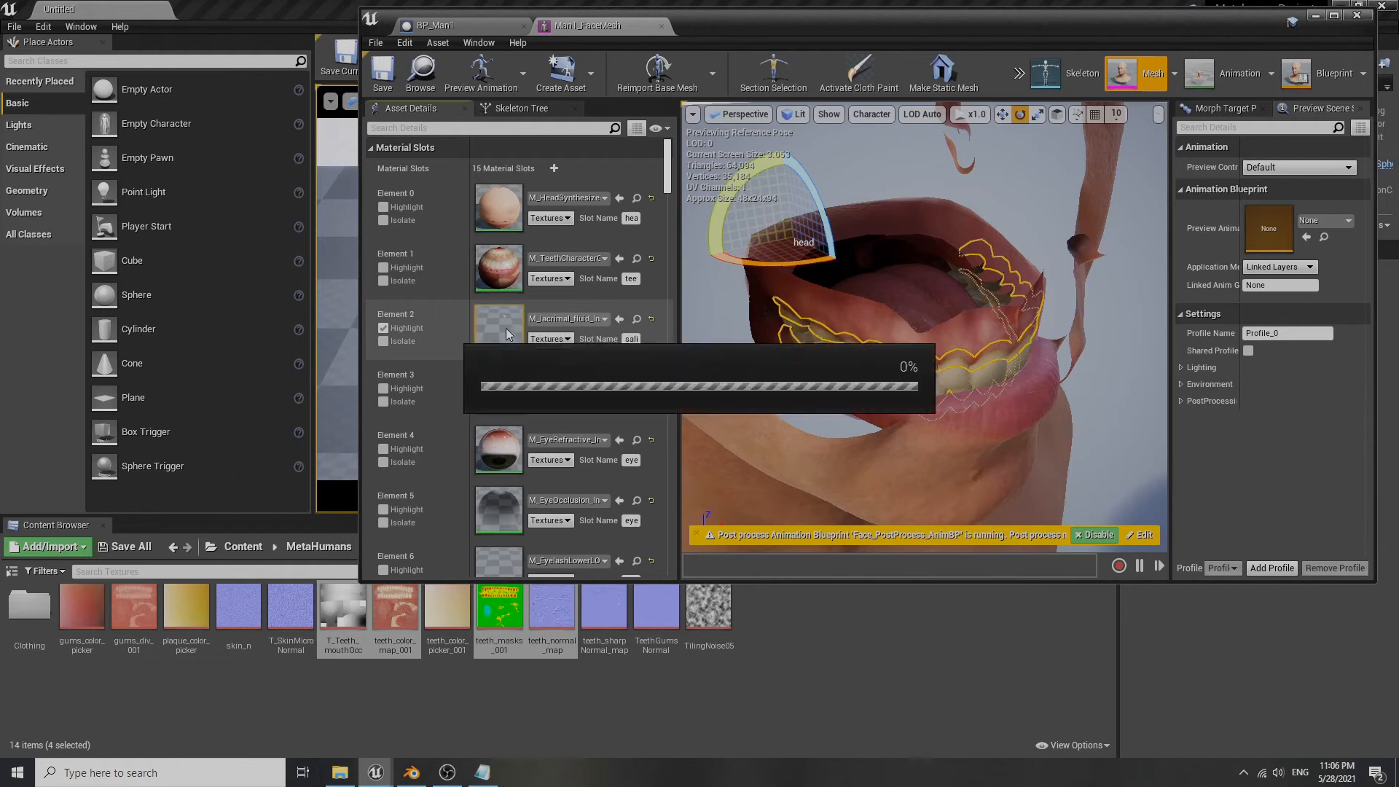
pyautogui.scroll(-3, 1096, 281)
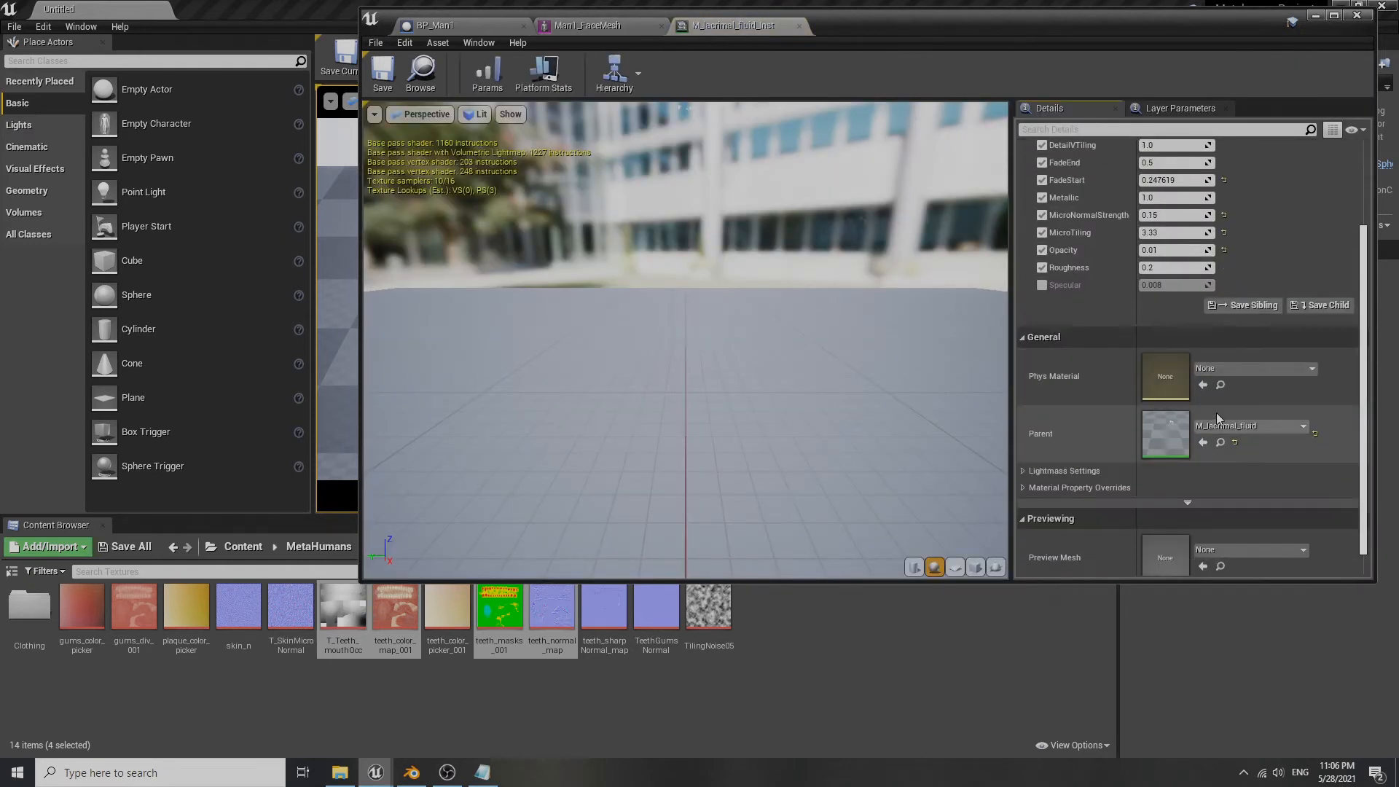
# - Open the parent material M_lacrimal_fluid and examine its node graph
pyautogui.doubleClick(1155, 413)
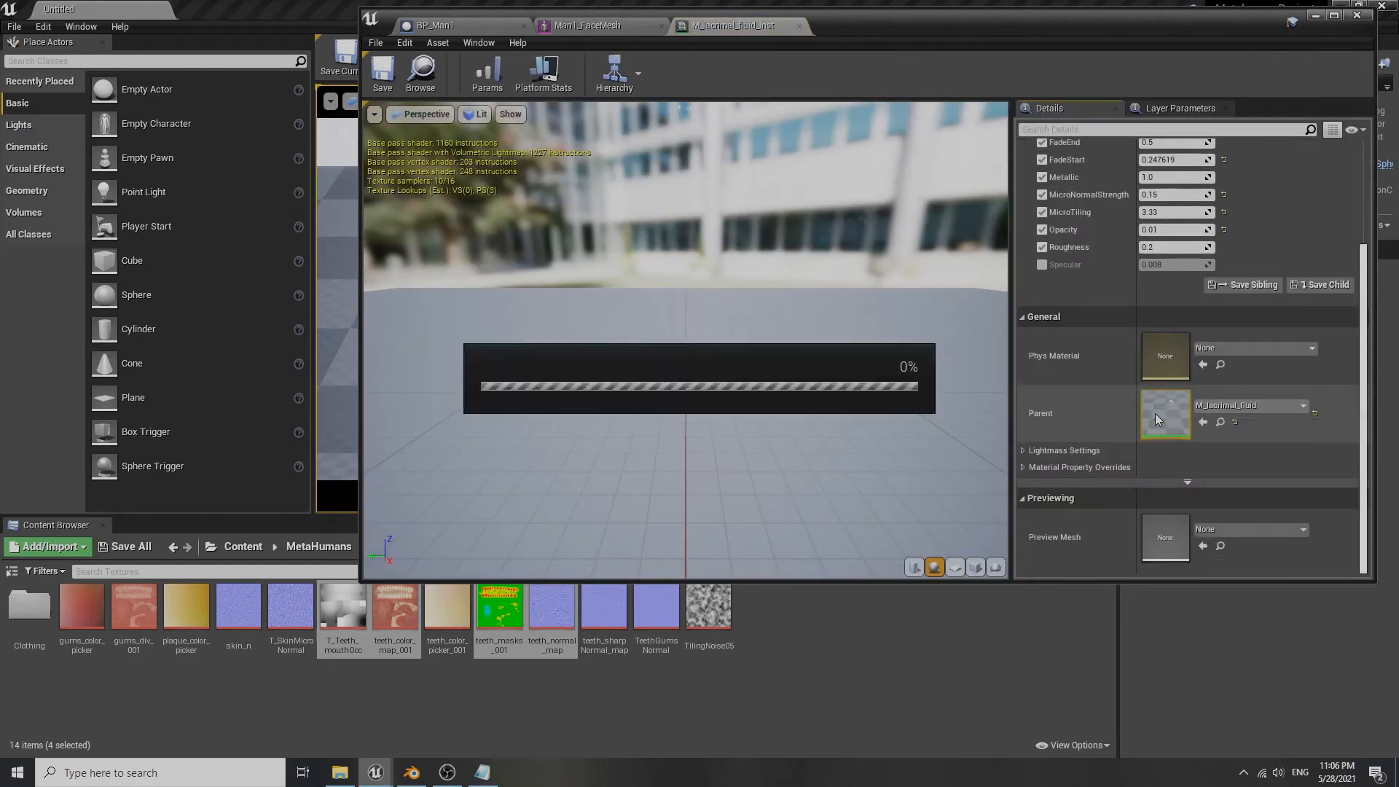
pyautogui.scroll(-8, 765, 296)
pyautogui.moveTo(773, 364); pyautogui.dragTo(977, 410, button='right')
pyautogui.scroll(3, 875, 445)
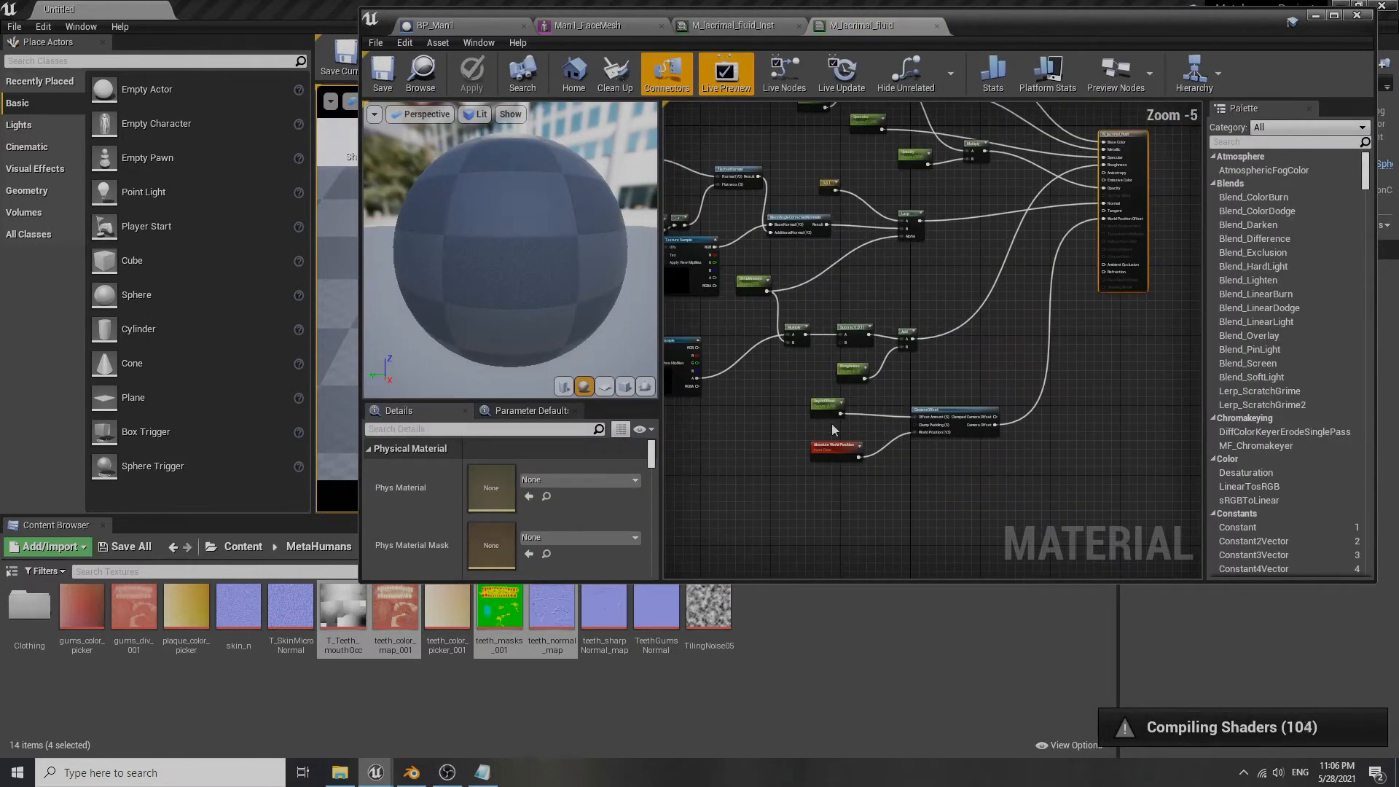
# - Find the base normal texture sample in the M_lacrimal_fluid graph and locate its lacrimal_n texture in the project content
pyautogui.scroll(3, 1125, 218)
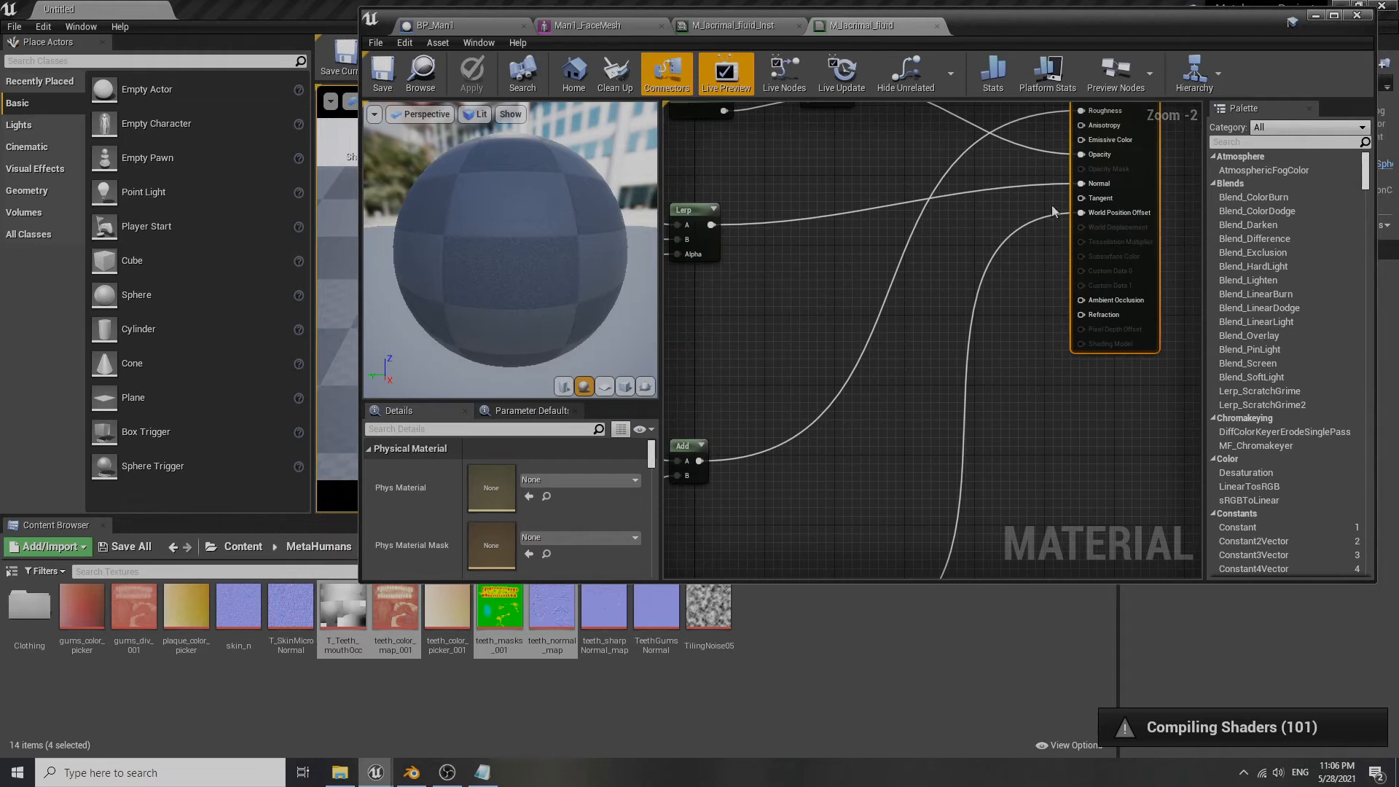
pyautogui.scroll(-3, 837, 265)
pyautogui.moveTo(727, 344); pyautogui.dragTo(805, 391, button='right')
pyautogui.scroll(3, 885, 357)
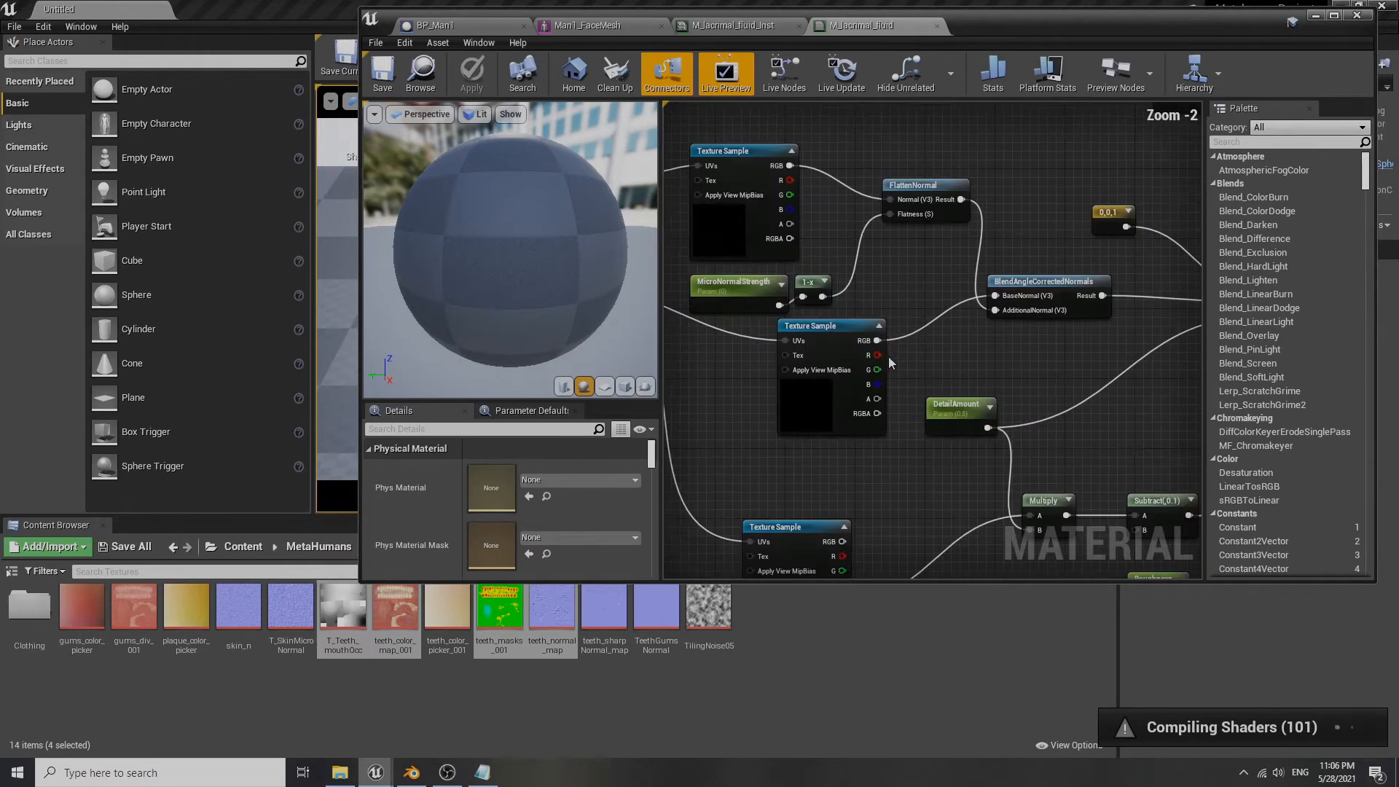
pyautogui.click(844, 343)
pyautogui.scroll(-3, 838, 343)
pyautogui.scroll(-2, 545, 525)
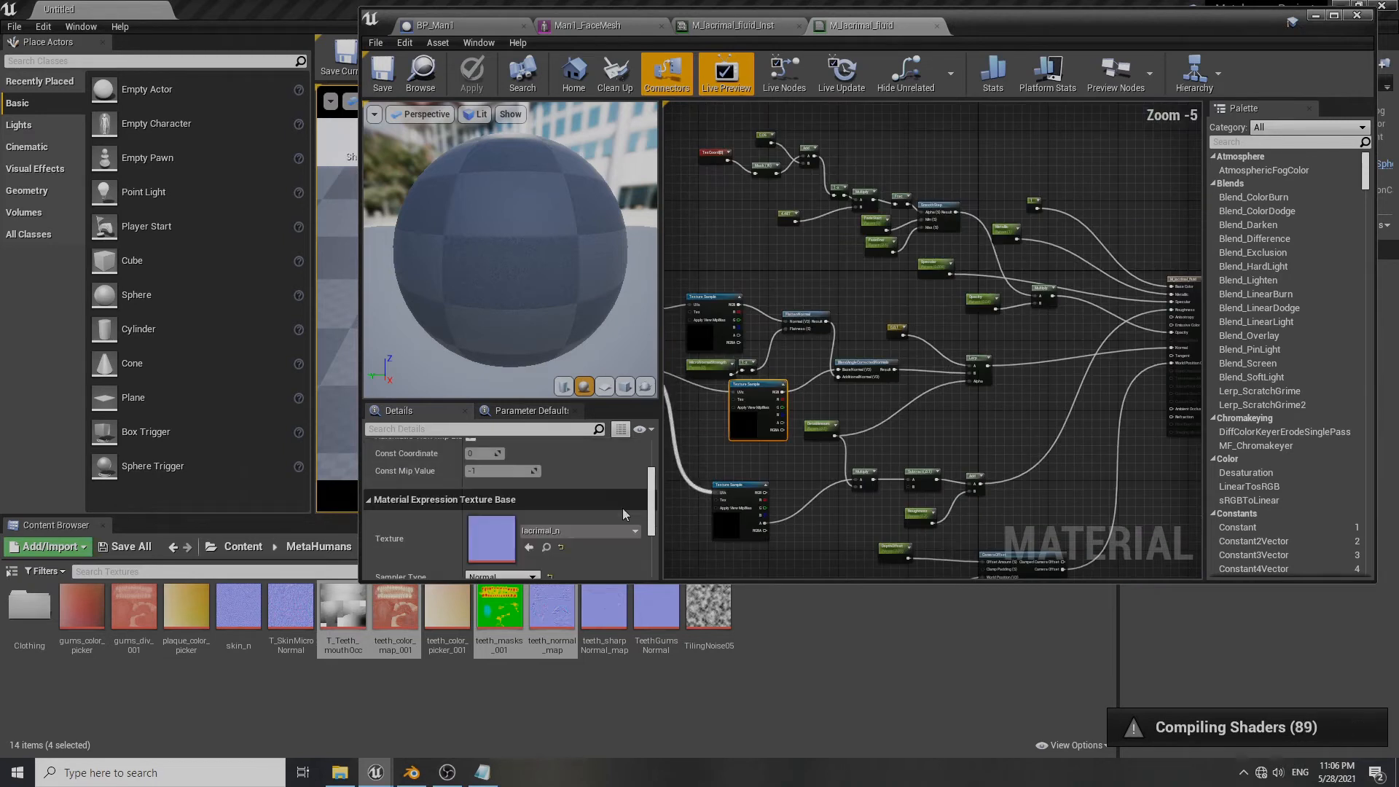
pyautogui.click(546, 548)
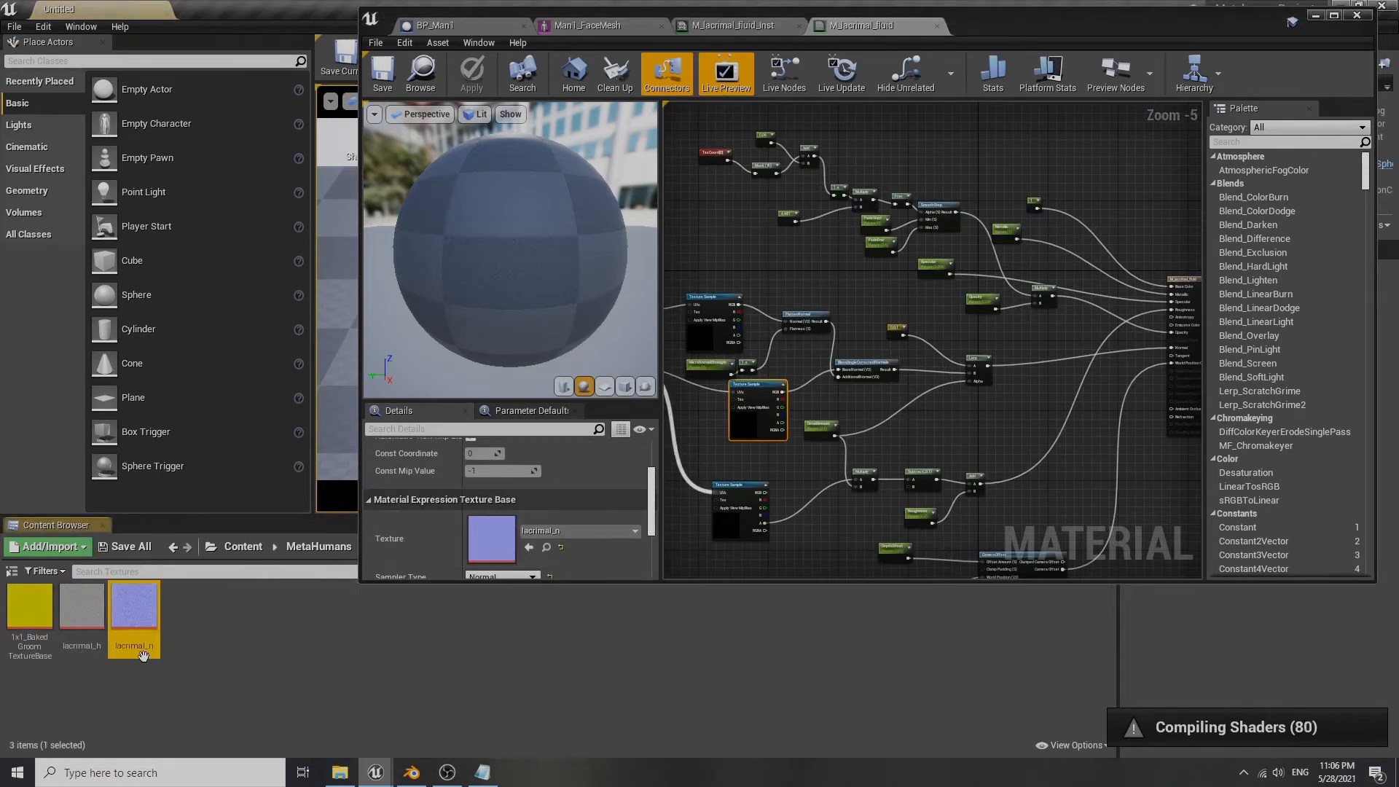
# - Open the lacrimal_n texture to view it and export it from the project
pyautogui.doubleClick(141, 617)
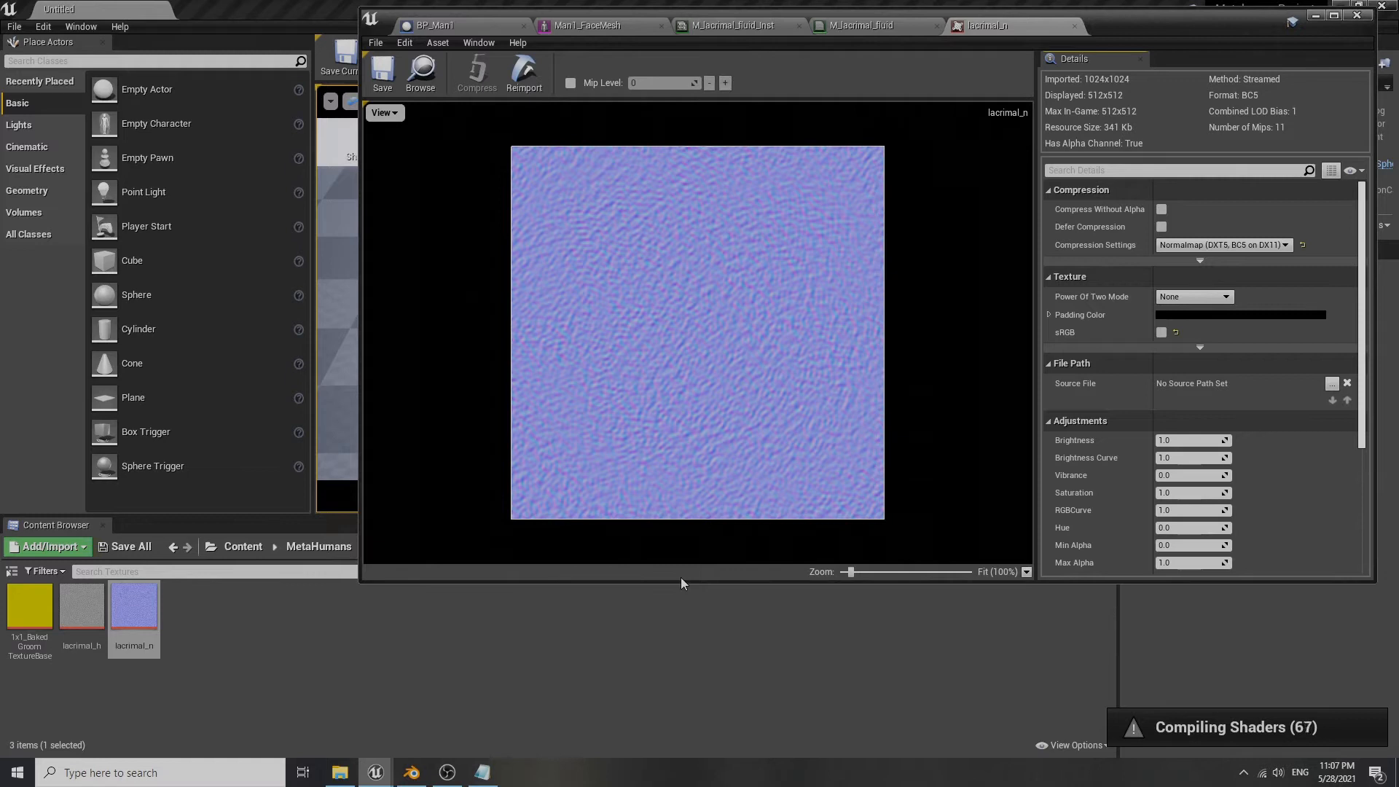
pyautogui.rightClick(138, 619)
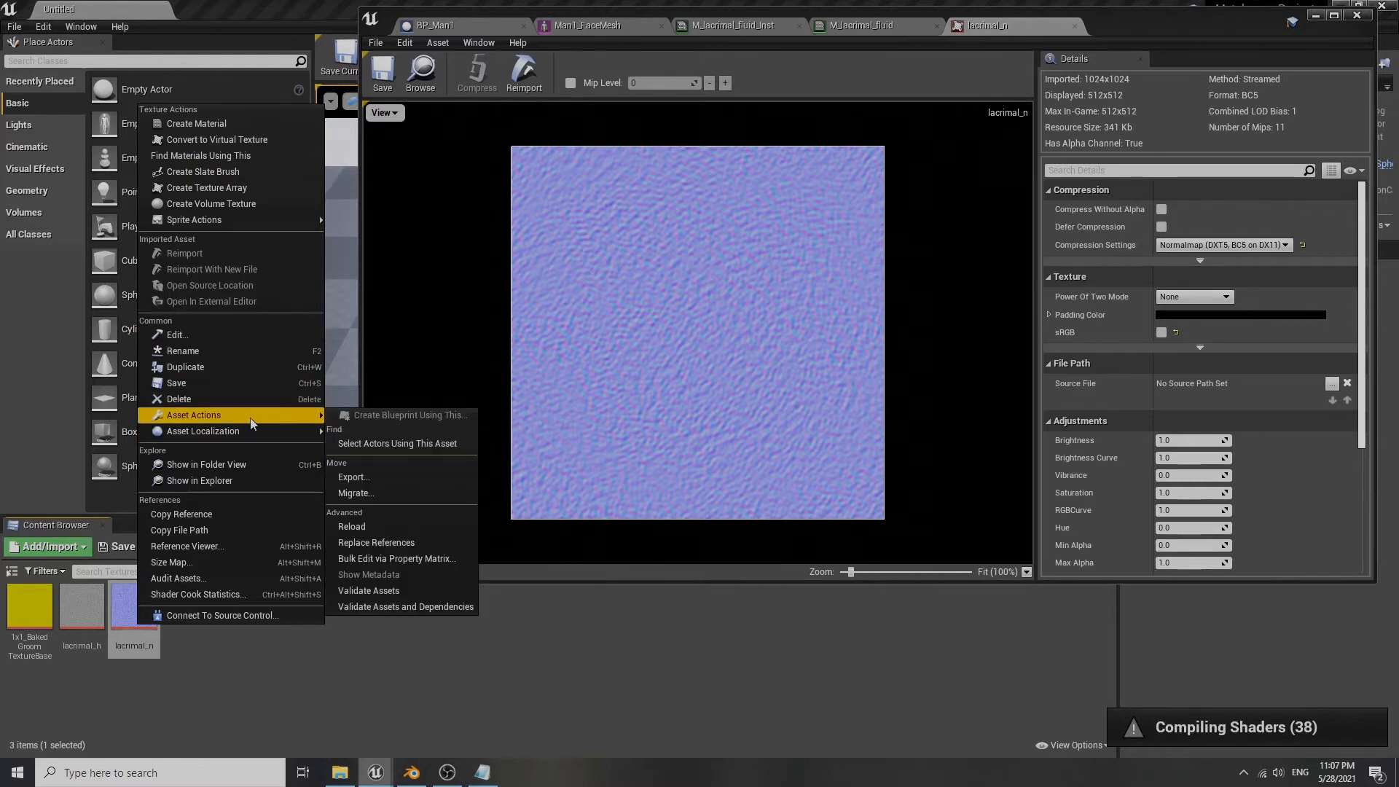
pyautogui.click(353, 477)
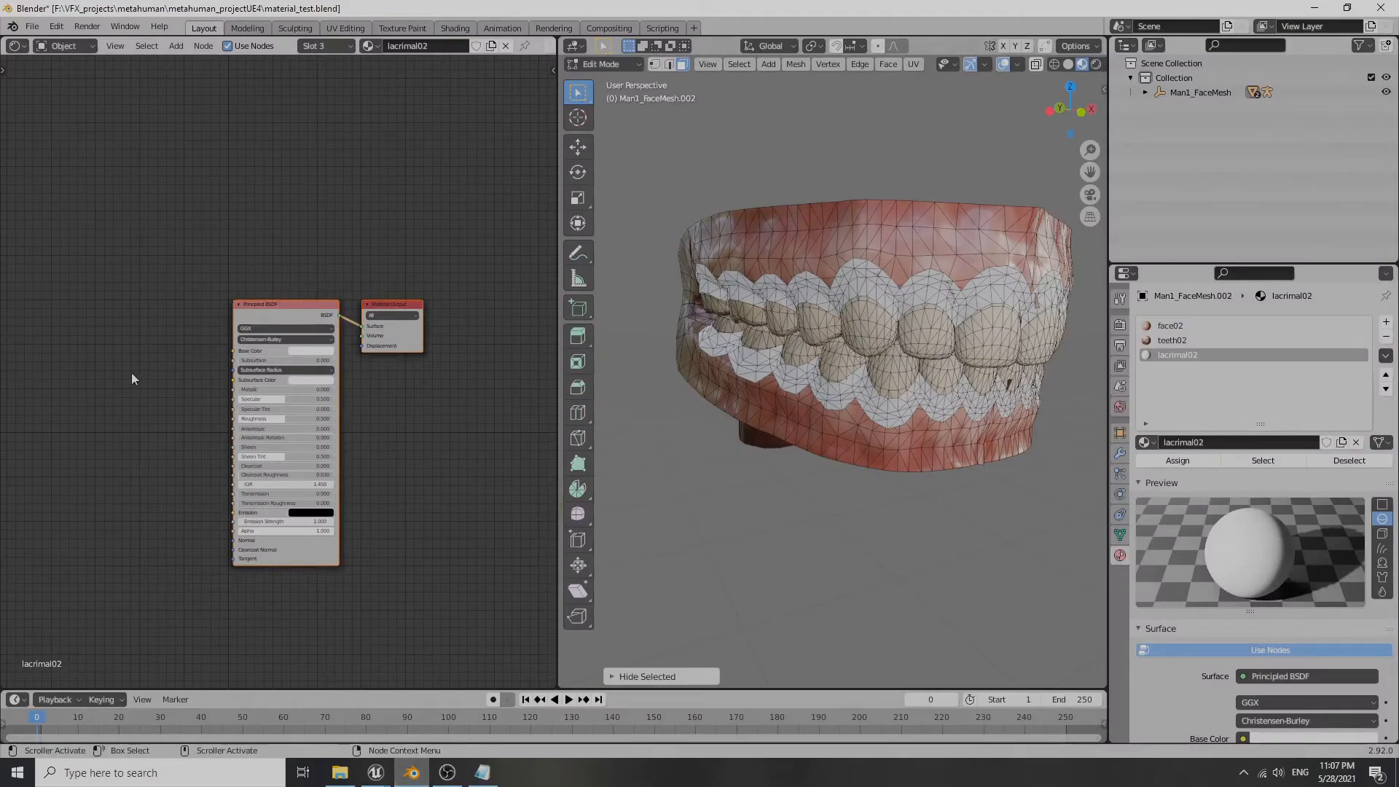
# - Switch to Blender, add a Normal Map node to lacrimal02, and paste the copied image texture, Separate RGB, Invert and Combine RGB nodes
pyautogui.moveTo(146, 370); pyautogui.dragTo(255, 361, button='middle')
pyautogui.hotkey('shift', 'a')
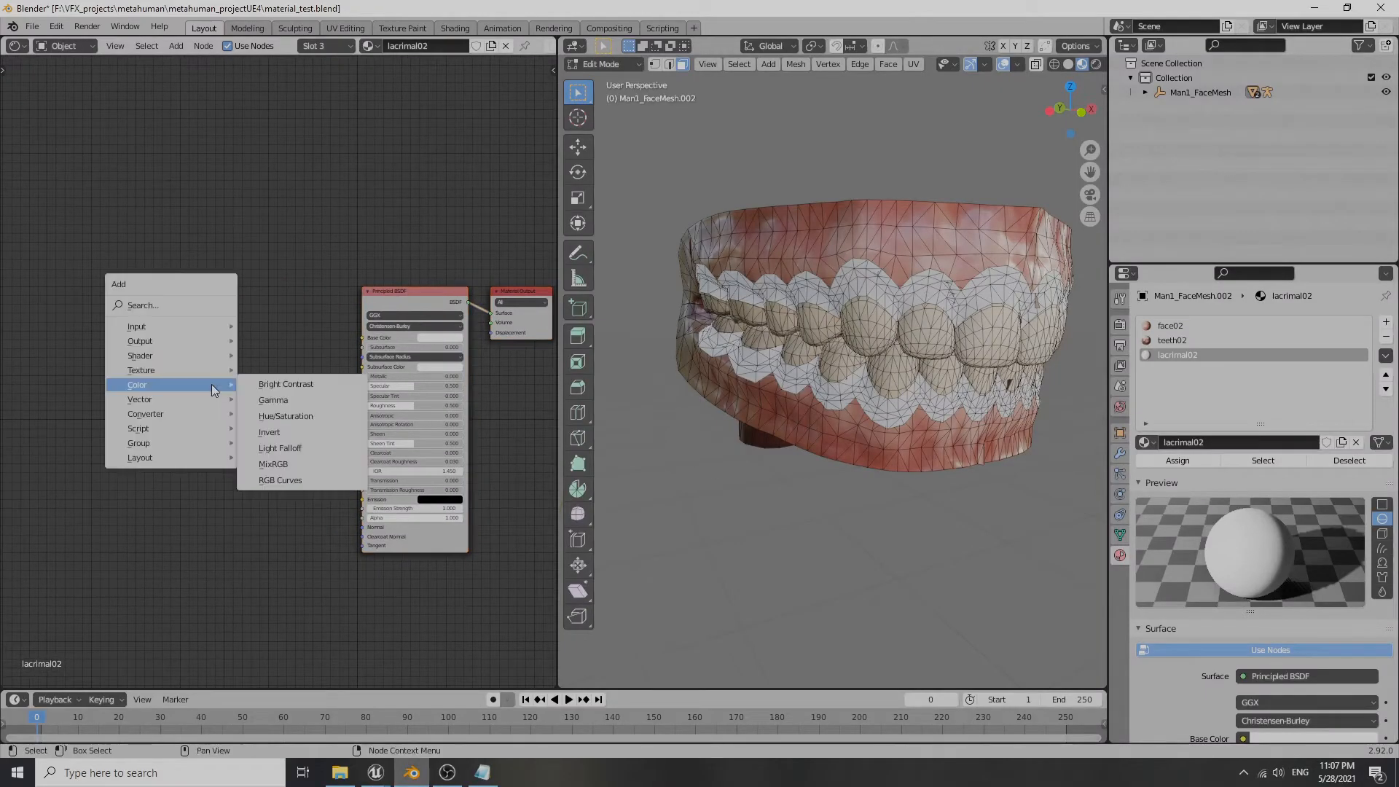
pyautogui.moveTo(183, 401)
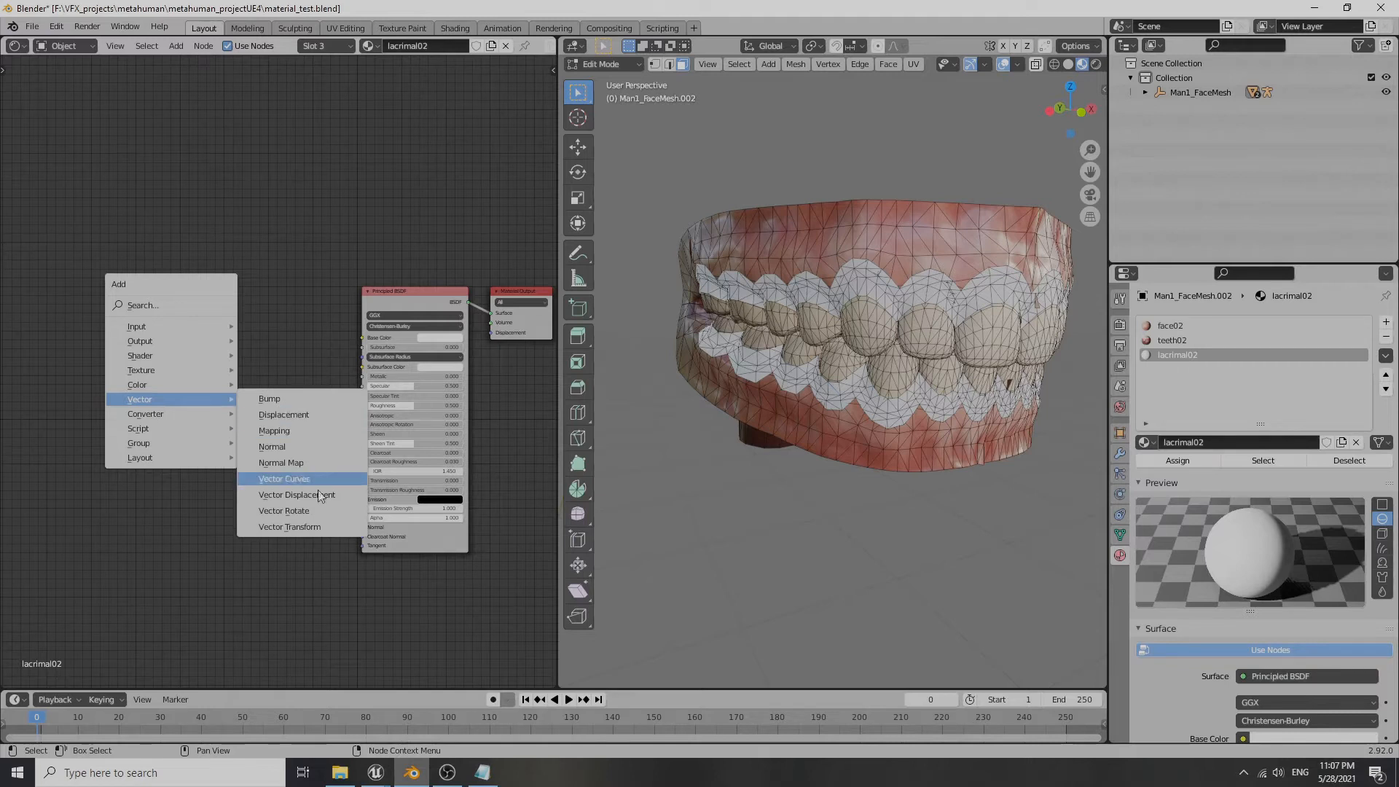
pyautogui.click(313, 471)
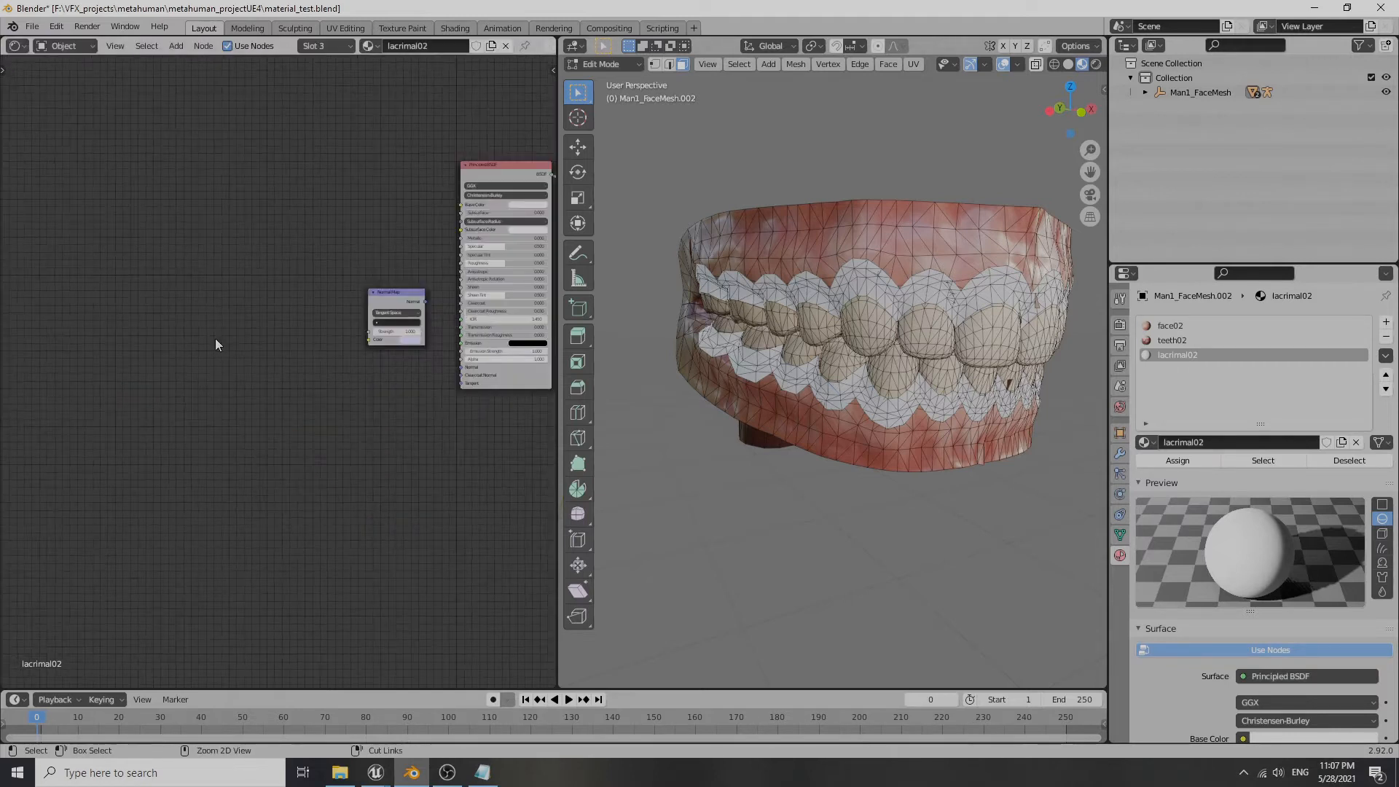
pyautogui.hotkey('ctrl', 'v')
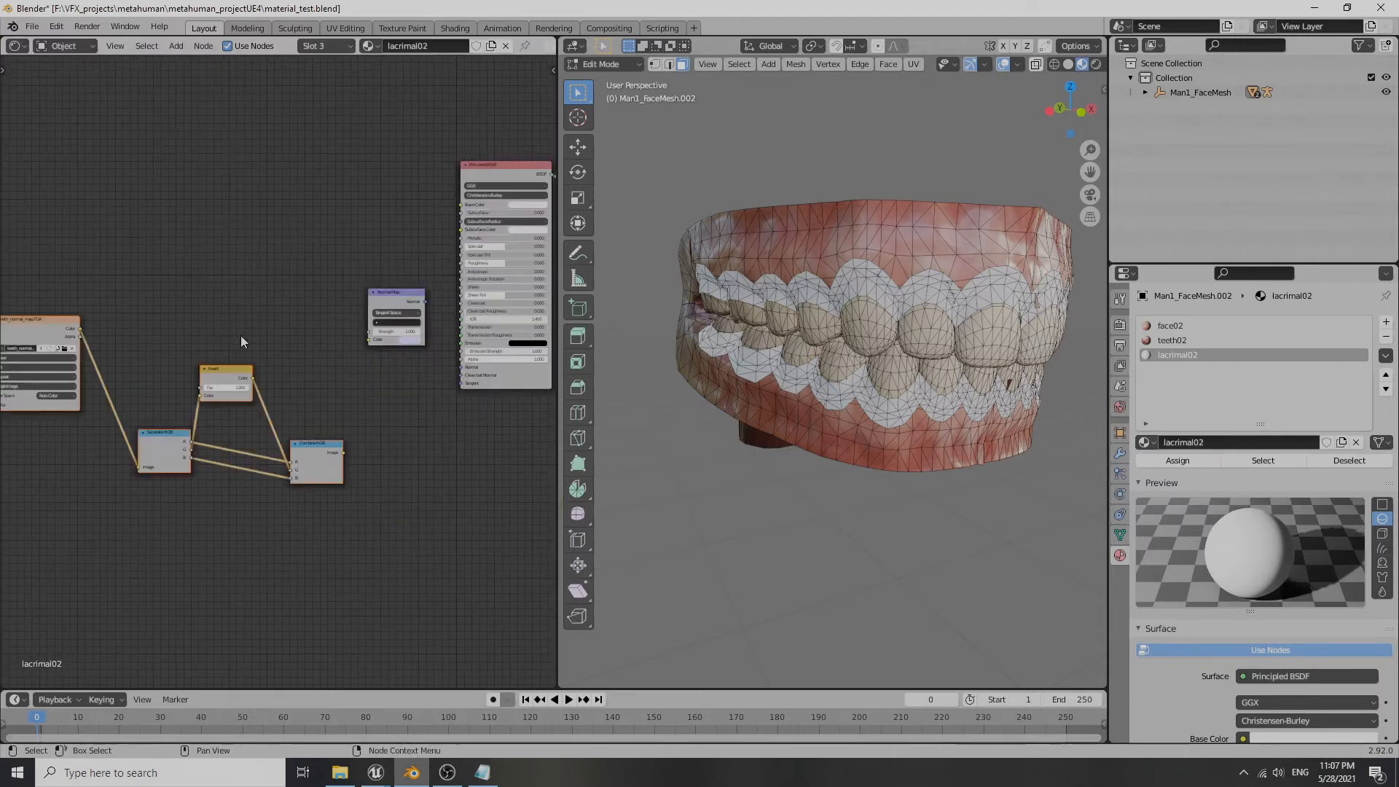
pyautogui.moveTo(314, 455); pyautogui.dragTo(312, 332)
# - Replace the image in the pasted teeth normal texture node with lacrimal_n.TGA from the export_textures folder
pyautogui.moveTo(127, 359); pyautogui.dragTo(231, 392, button='middle')
pyautogui.scroll(2, 153, 296)
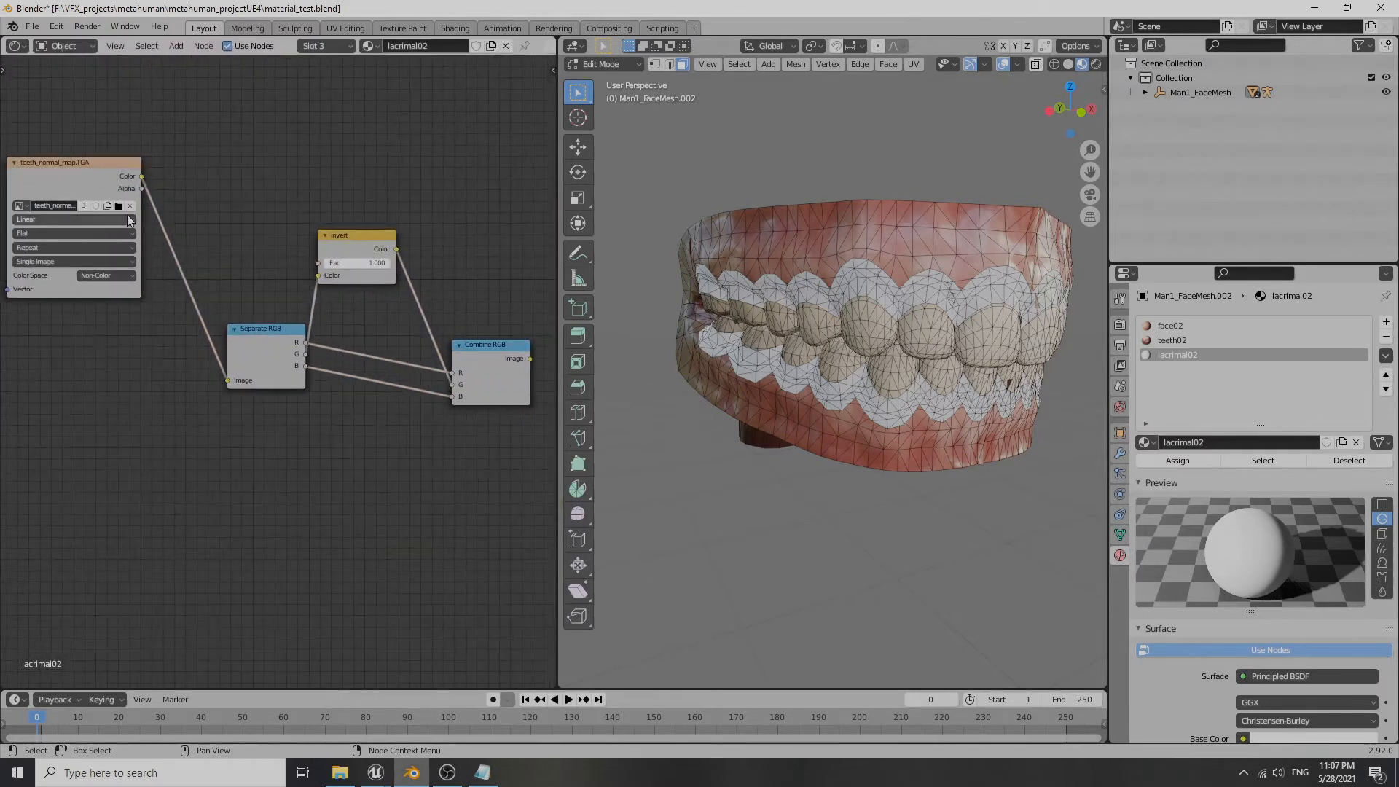
pyautogui.click(169, 259)
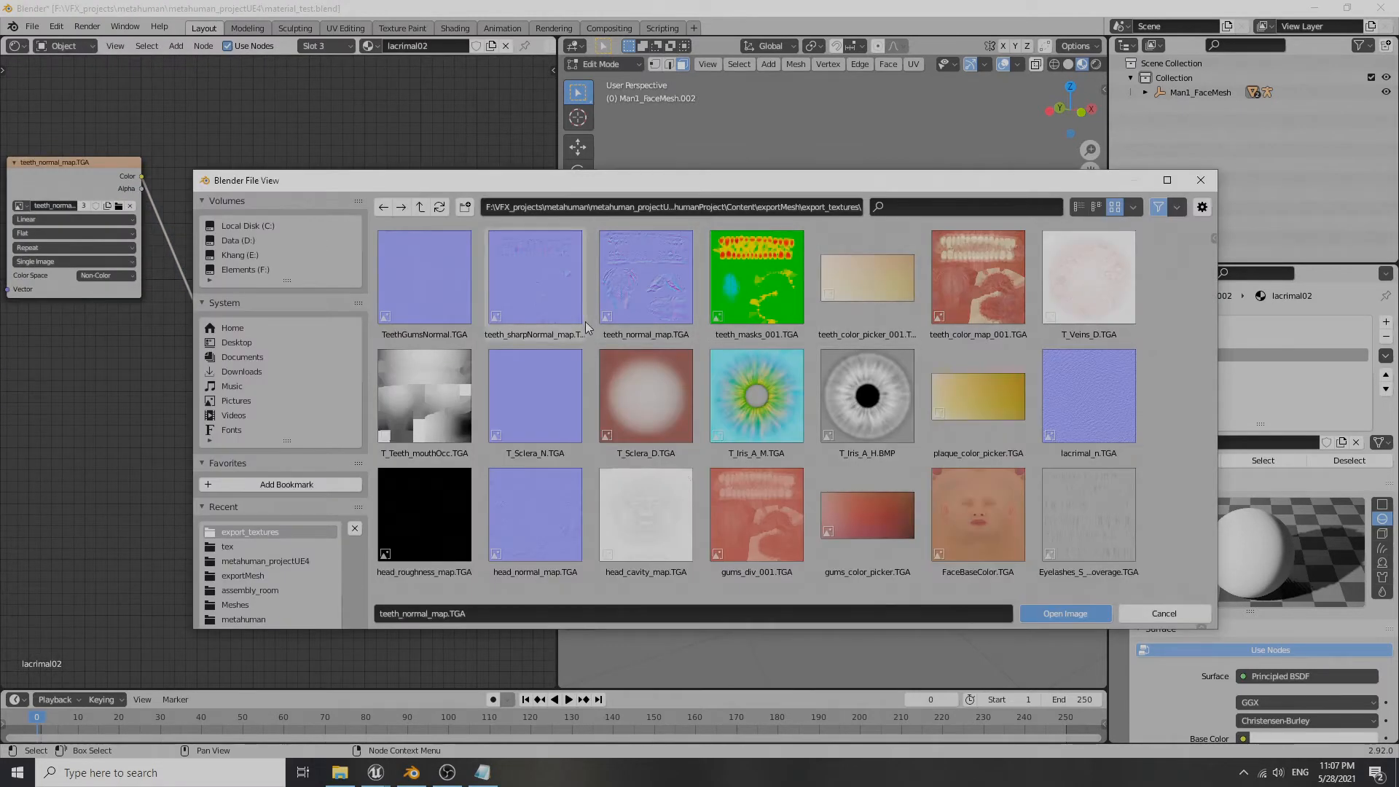
pyautogui.click(1087, 422)
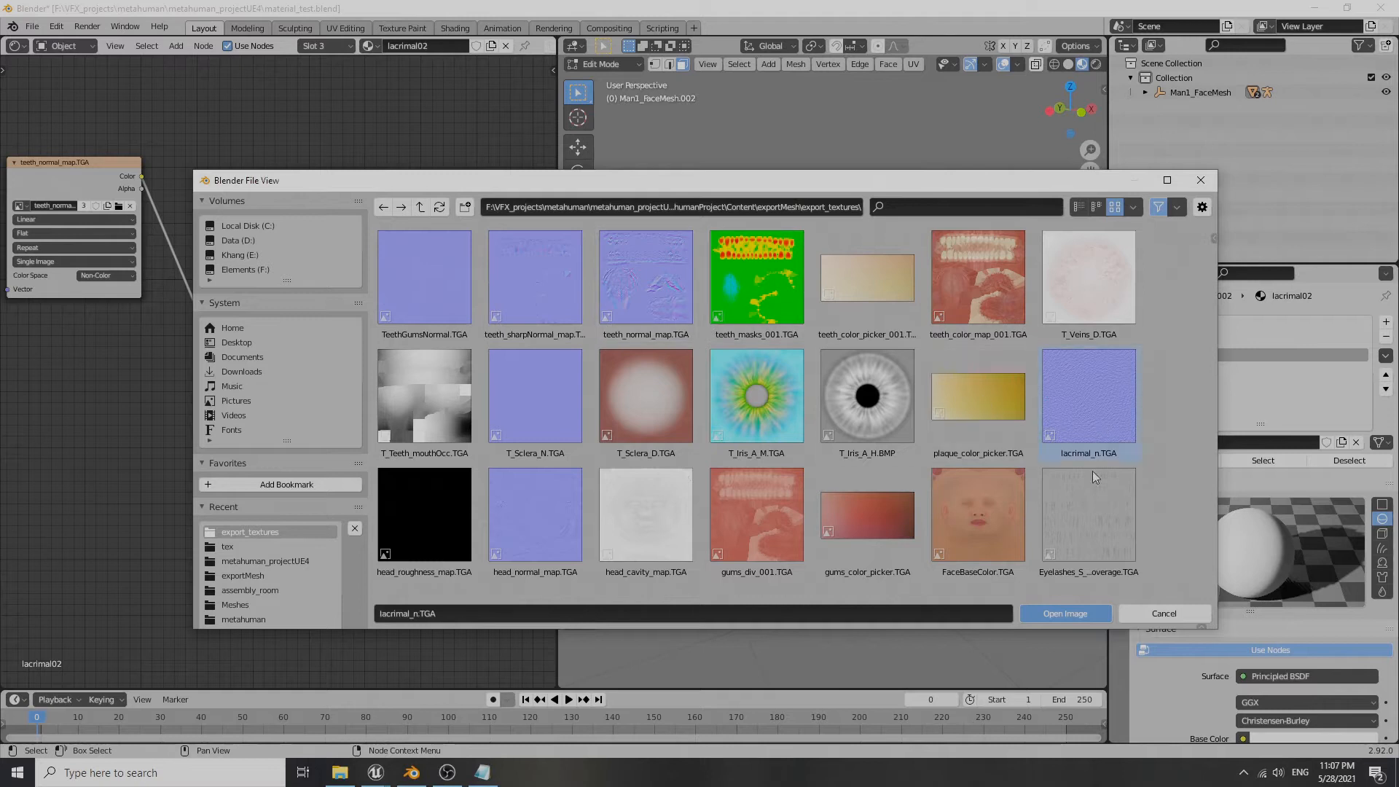
pyautogui.click(1055, 614)
# - Connect the Combine RGB image to the Normal Map color, and the Normal Map output to the Principled BSDF normal
pyautogui.moveTo(363, 409); pyautogui.dragTo(197, 459, button='middle')
pyautogui.scroll(4, 379, 414)
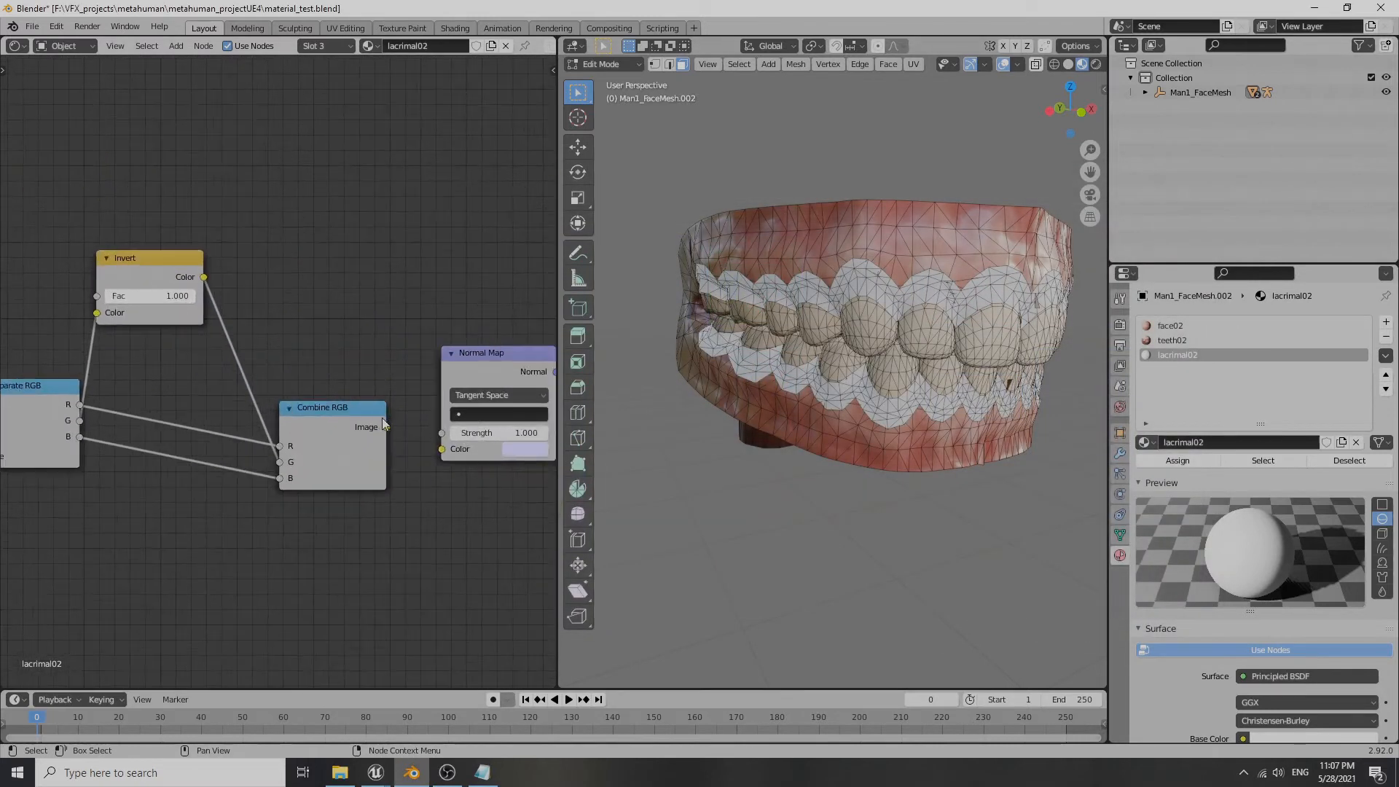
pyautogui.moveTo(387, 427); pyautogui.dragTo(442, 449)
pyautogui.moveTo(515, 447); pyautogui.dragTo(244, 443, button='middle')
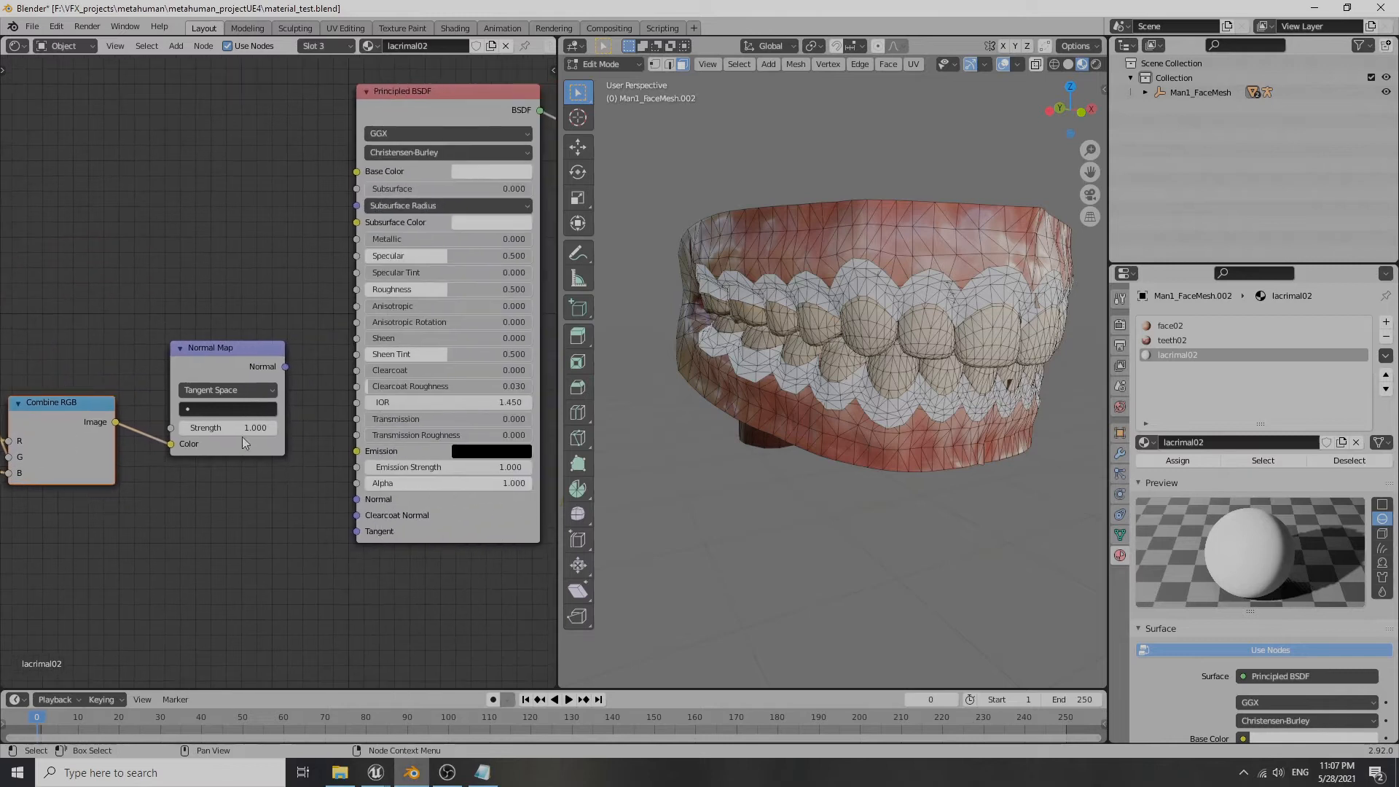
pyautogui.moveTo(285, 368); pyautogui.dragTo(356, 502)
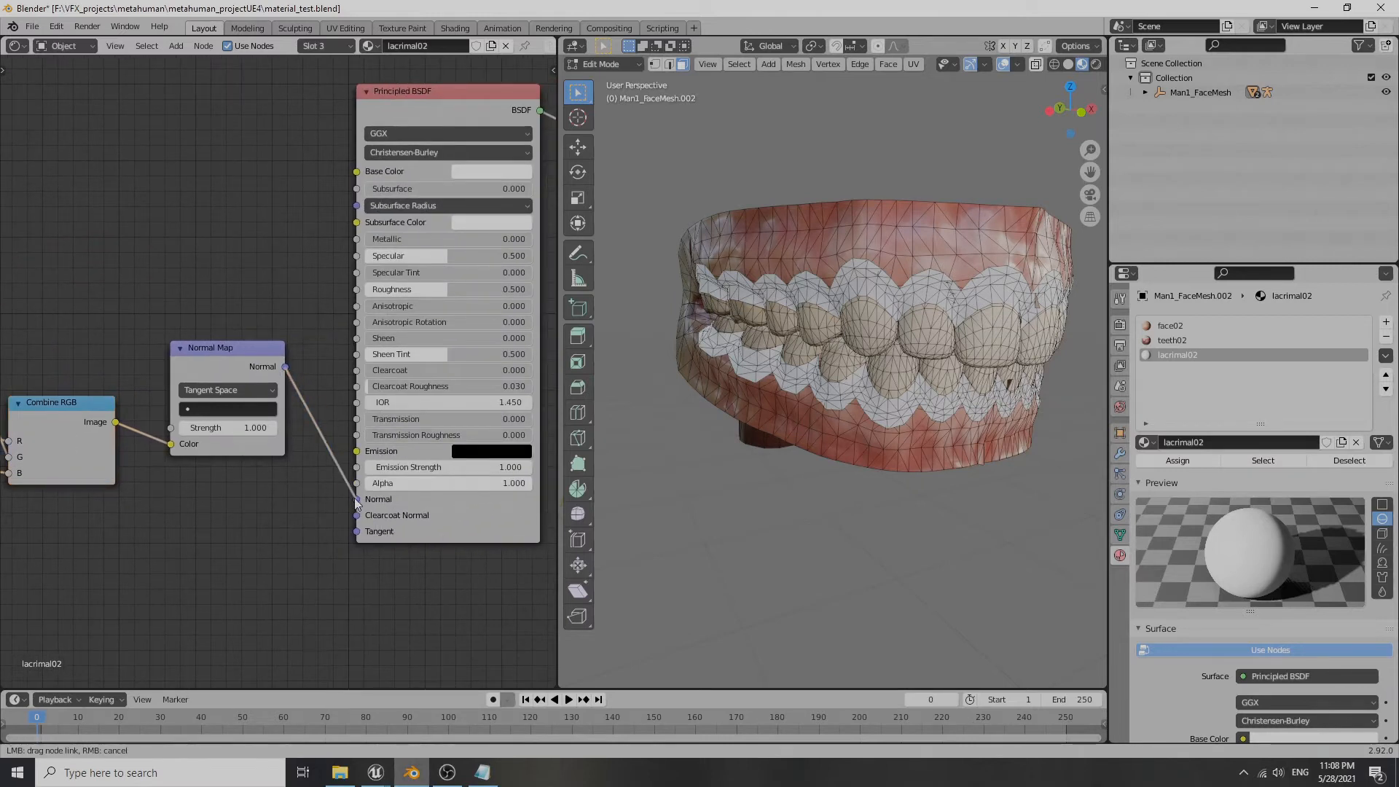
pyautogui.scroll(5, 897, 278)
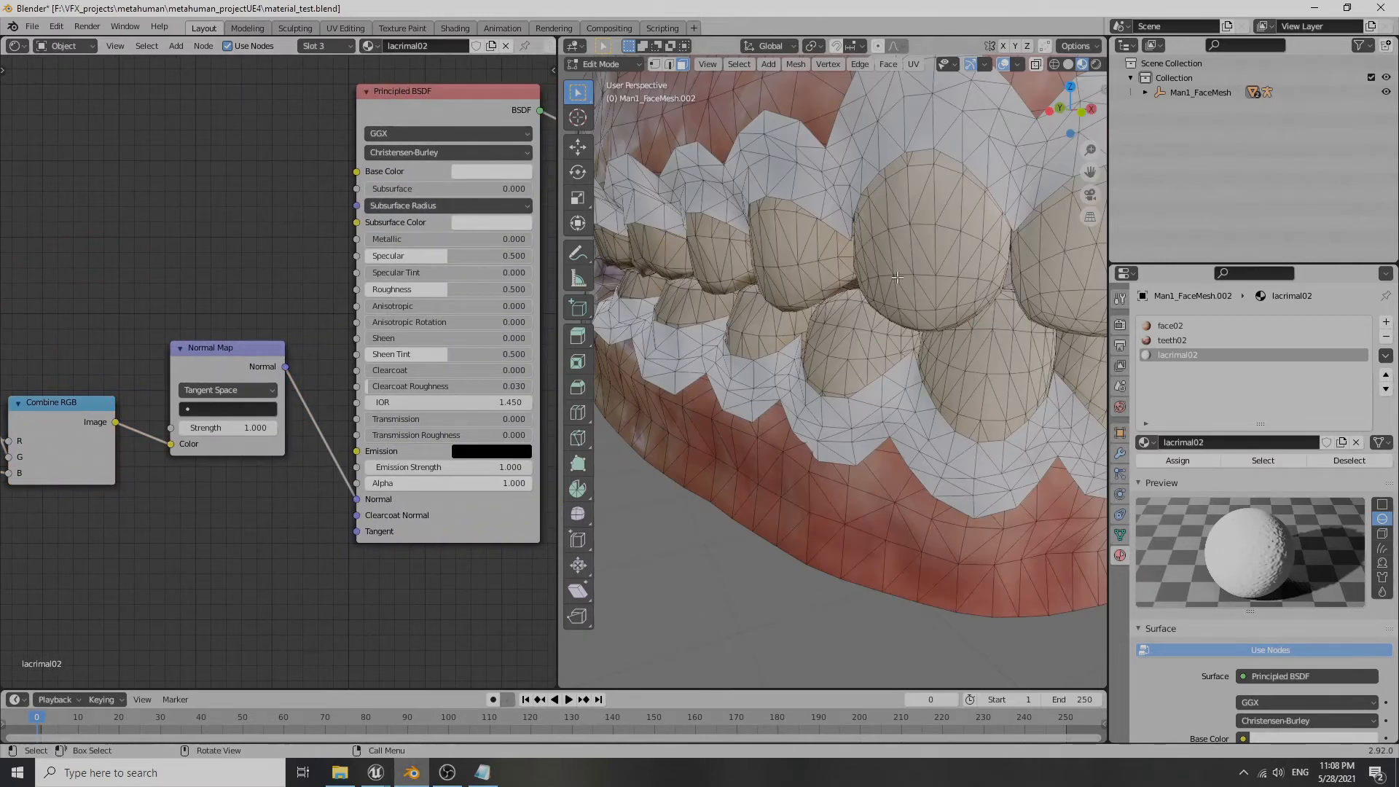
pyautogui.moveTo(785, 295)
pyautogui.mouseDown(button='middle')
pyautogui.moveTo(764, 303)
pyautogui.moveTo(789, 307)
pyautogui.mouseUp(button='middle')
pyautogui.scroll(-4, 766, 302)
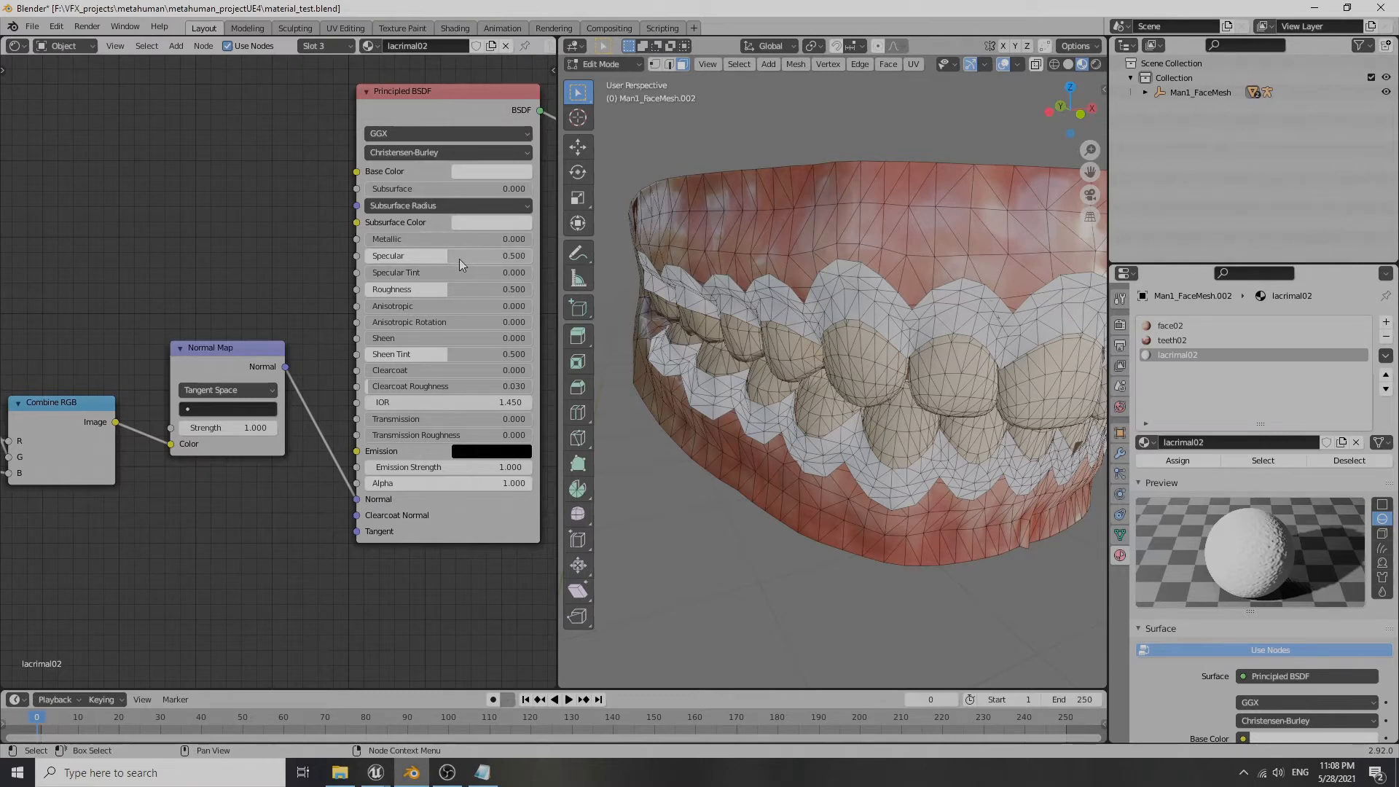
# - Set the Principled BSDF of lacrimal02 to a roughness of 0.2 and an alpha of 0.1
pyautogui.click(479, 290)
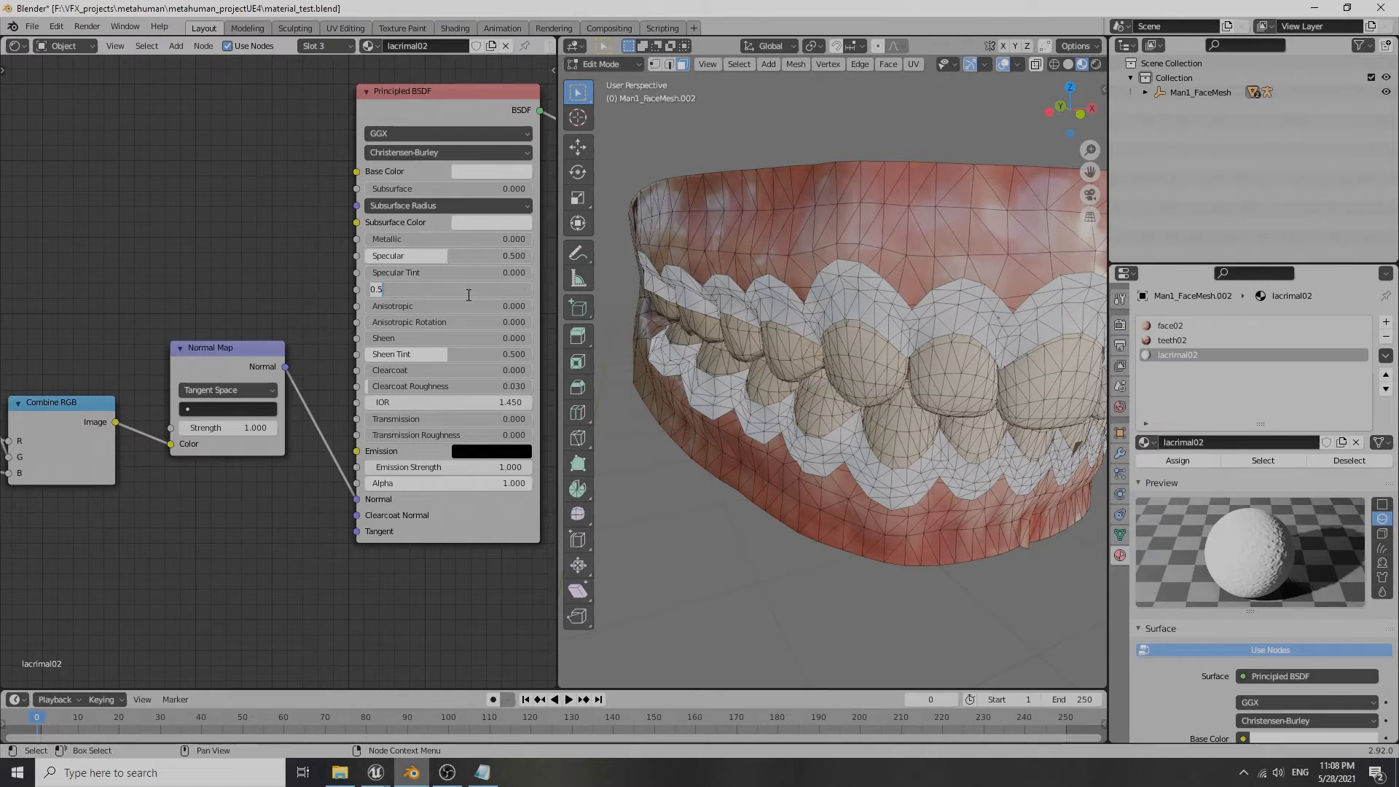
pyautogui.write('0.2')
pyautogui.press('Return')
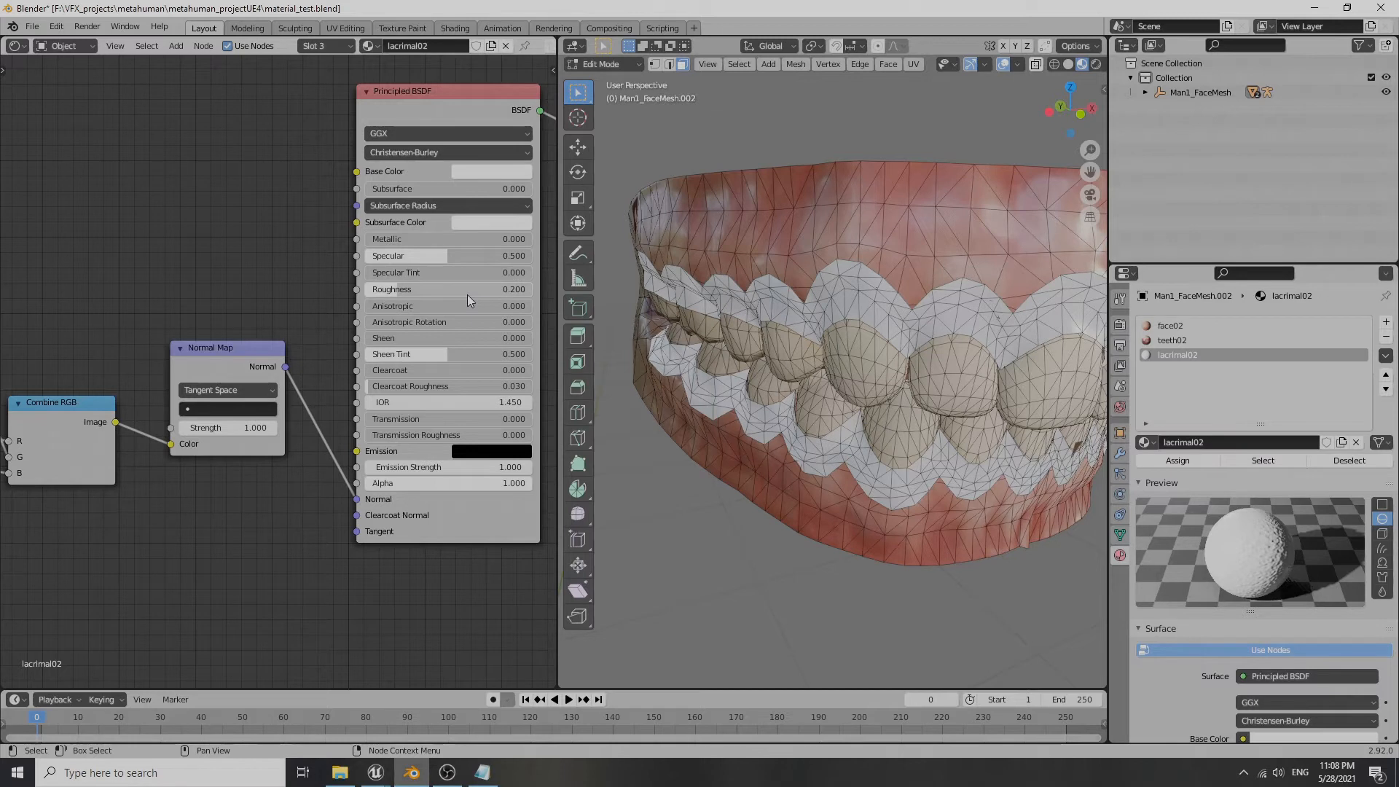
pyautogui.click(452, 482)
pyautogui.press('Return')
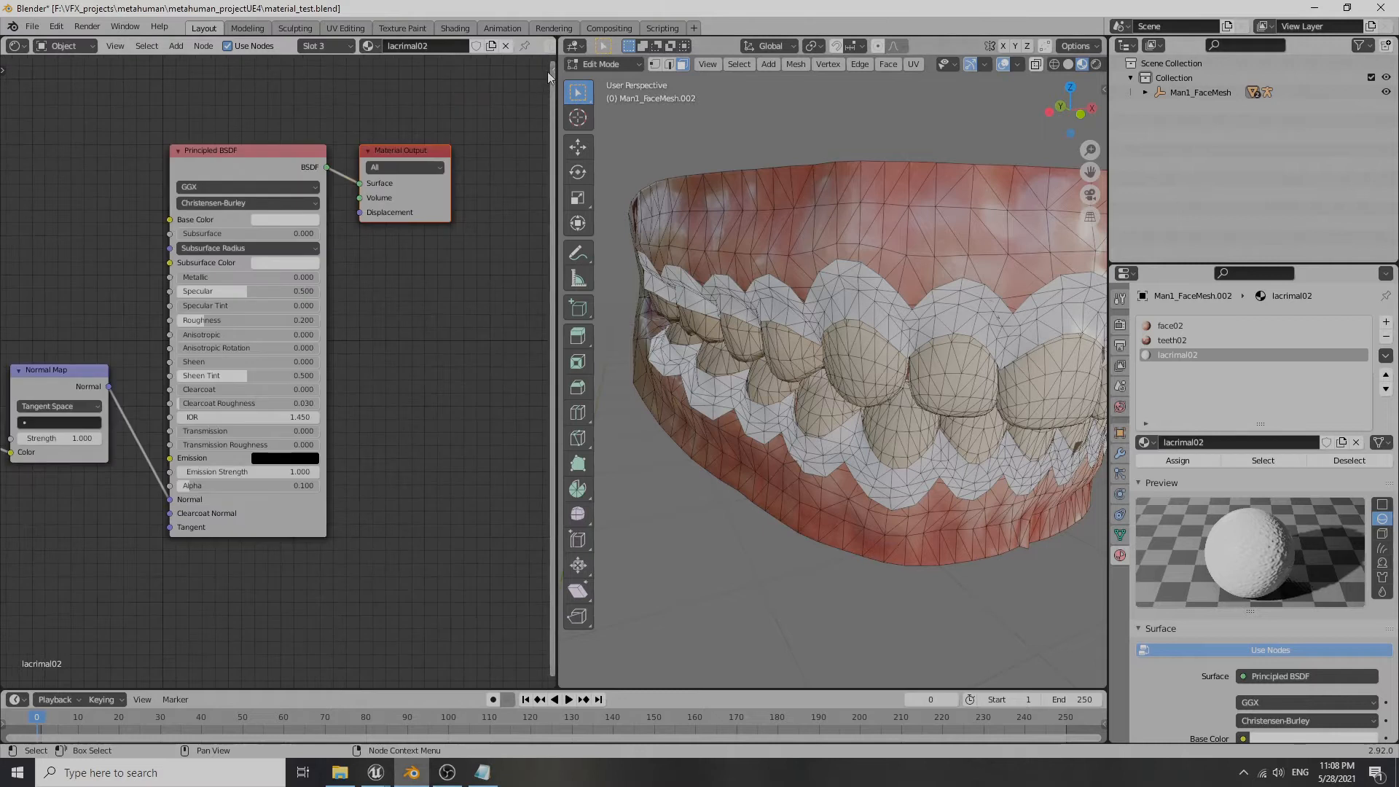
# - Set the blend mode of the lacrimal02 material to Alpha Blend
pyautogui.click(549, 75)
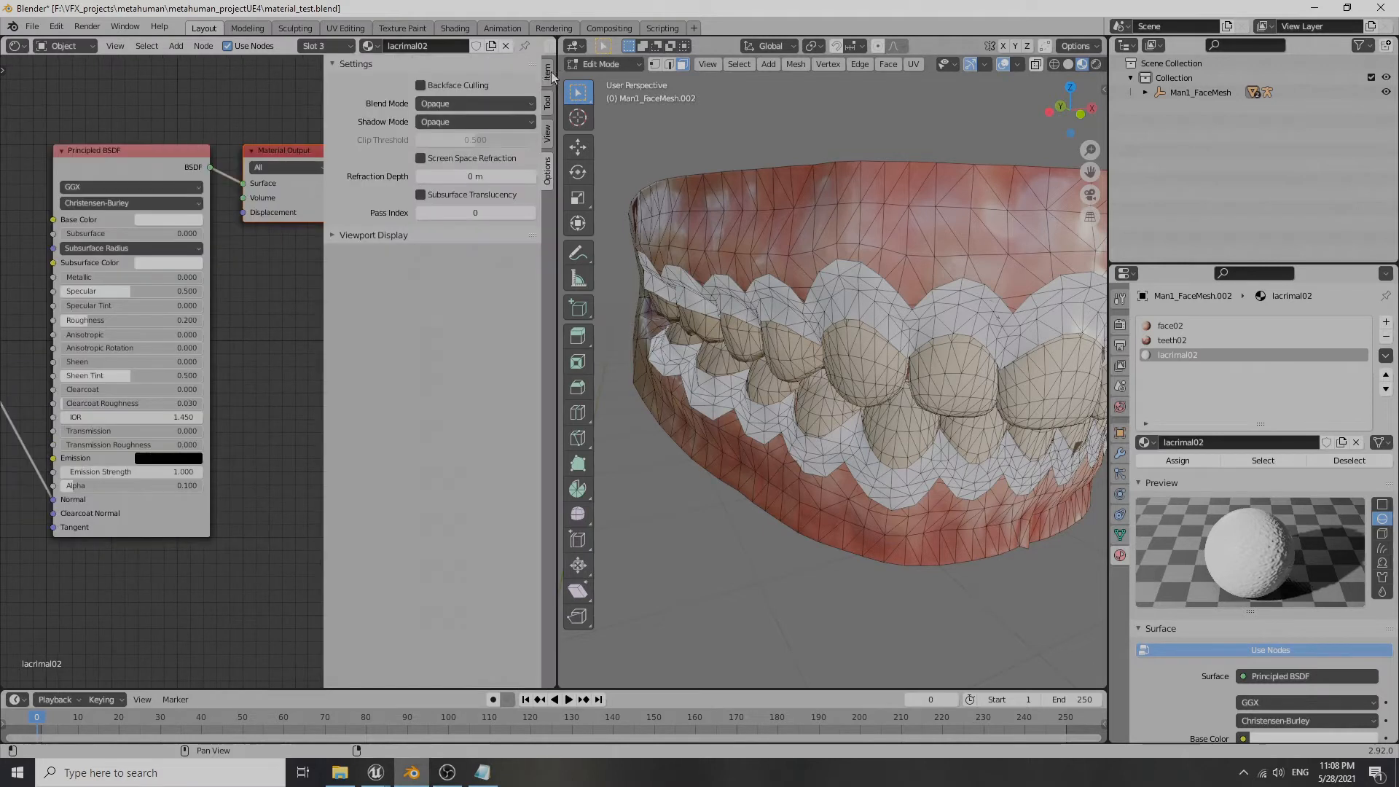
pyautogui.click(452, 106)
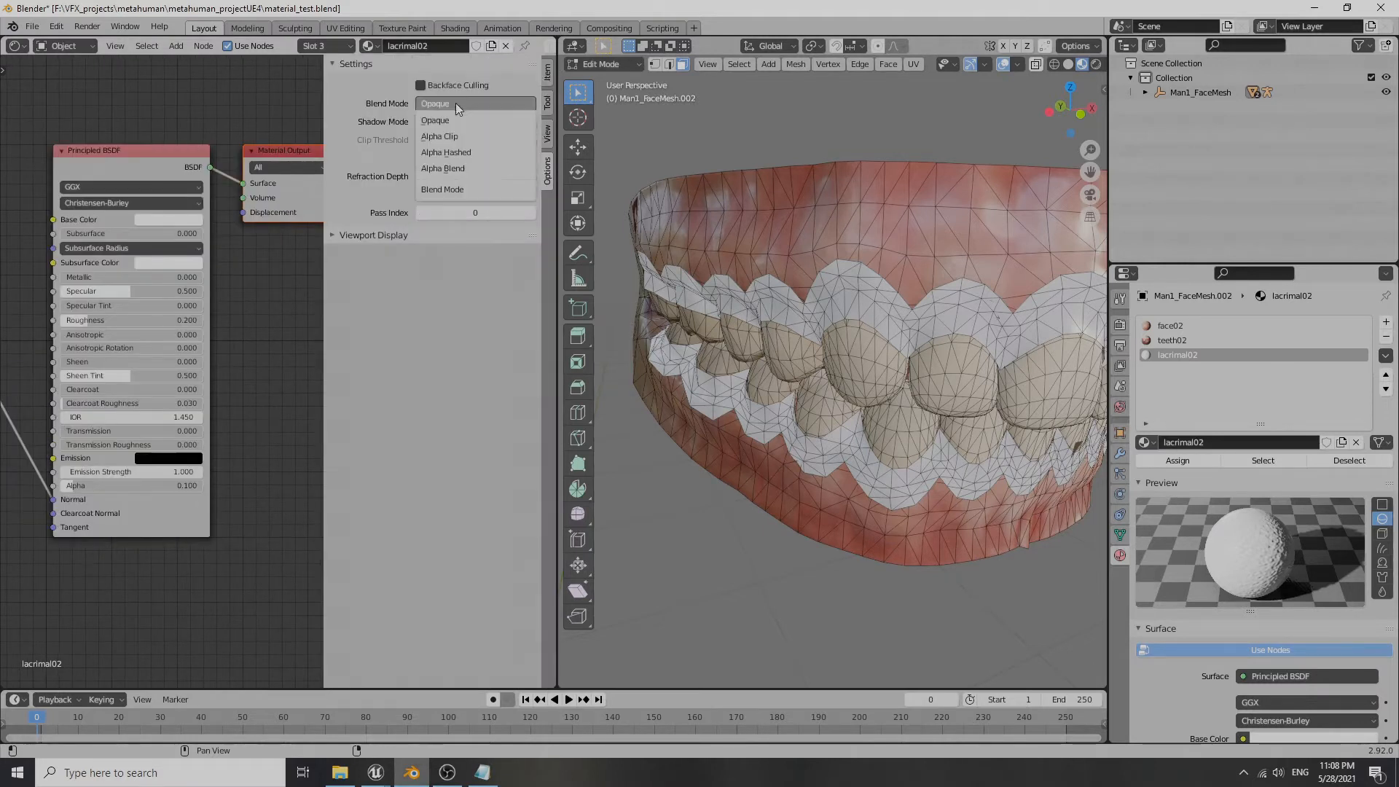
pyautogui.click(448, 168)
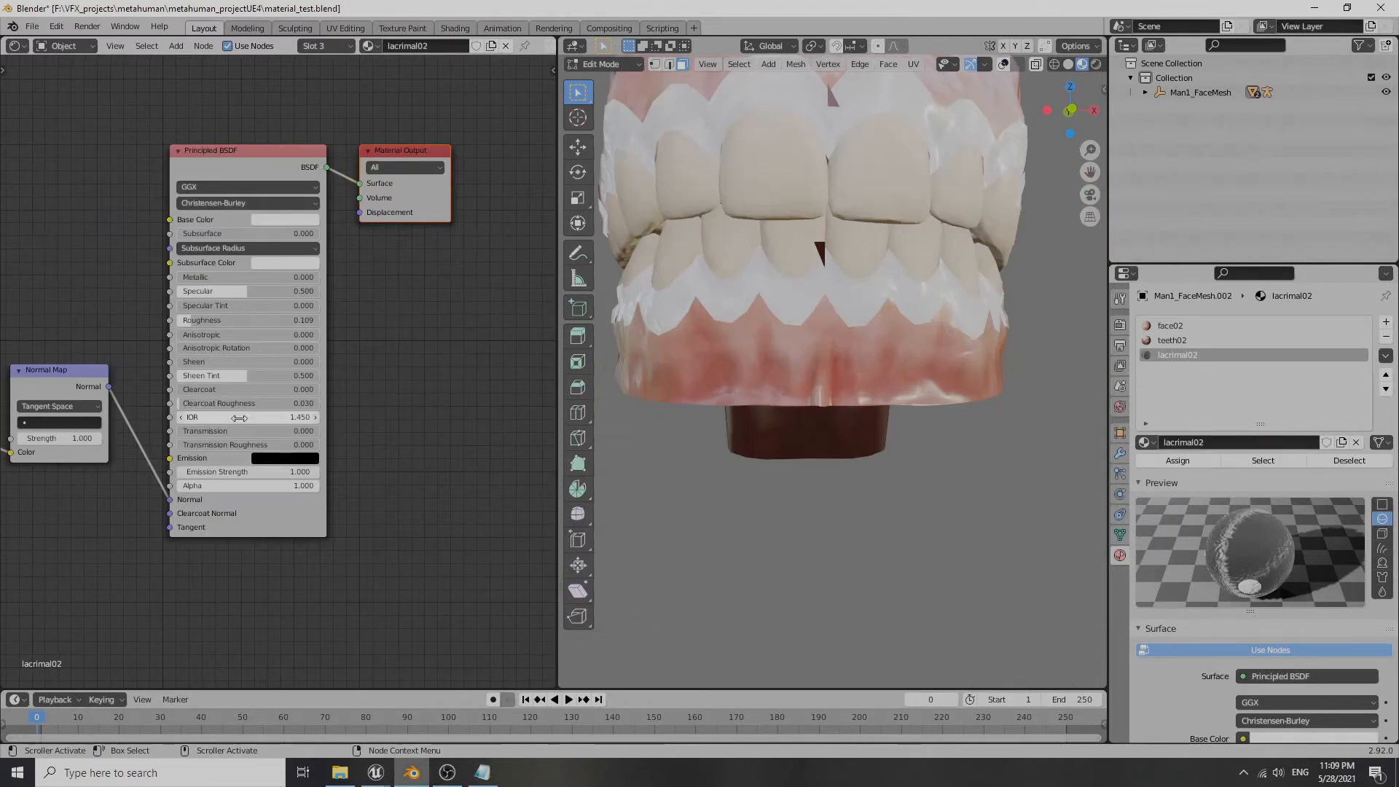
# - Set the transmission of the lacrimal02 Principled BSDF to 1 and its alpha to 0.1
pyautogui.doubleClick(243, 431)
pyautogui.write('0.0')
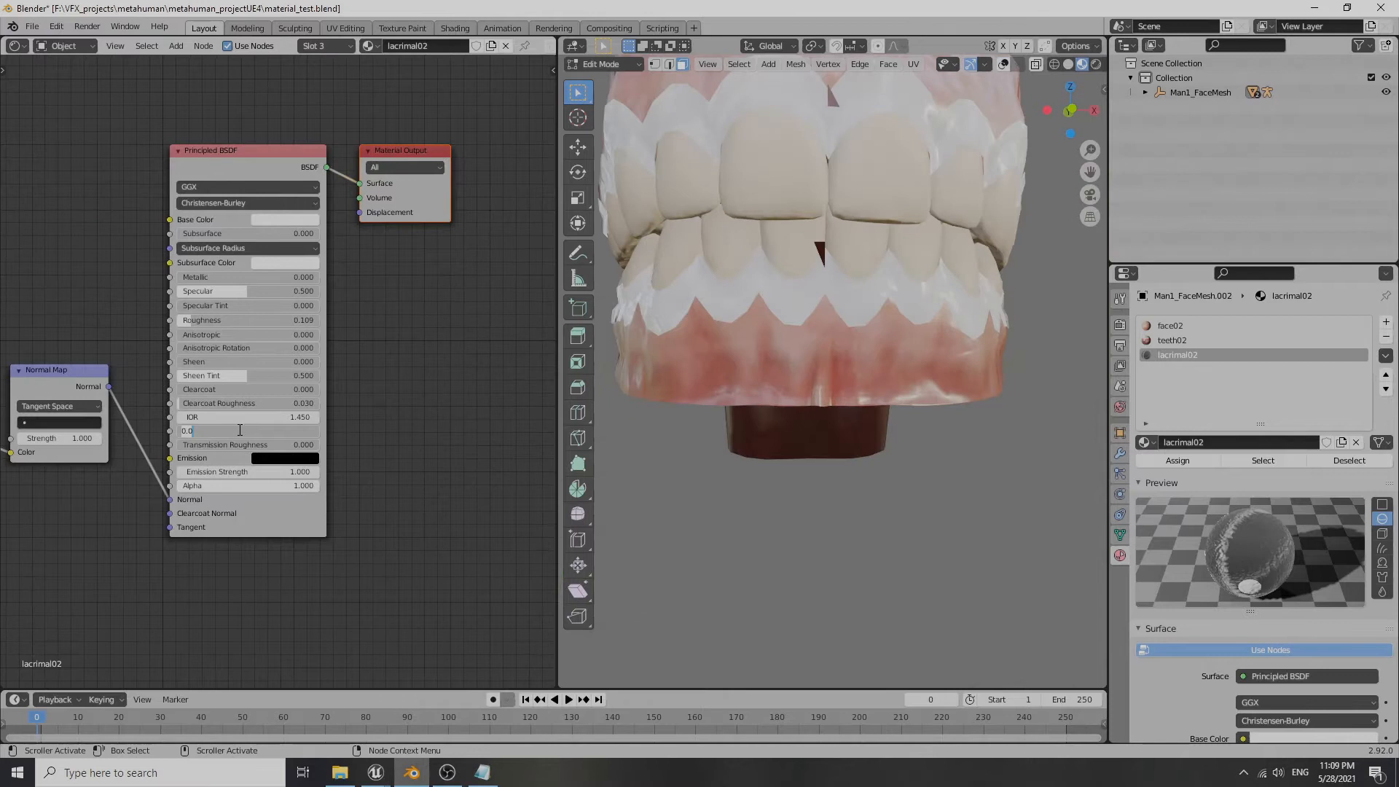
pyautogui.press('Return')
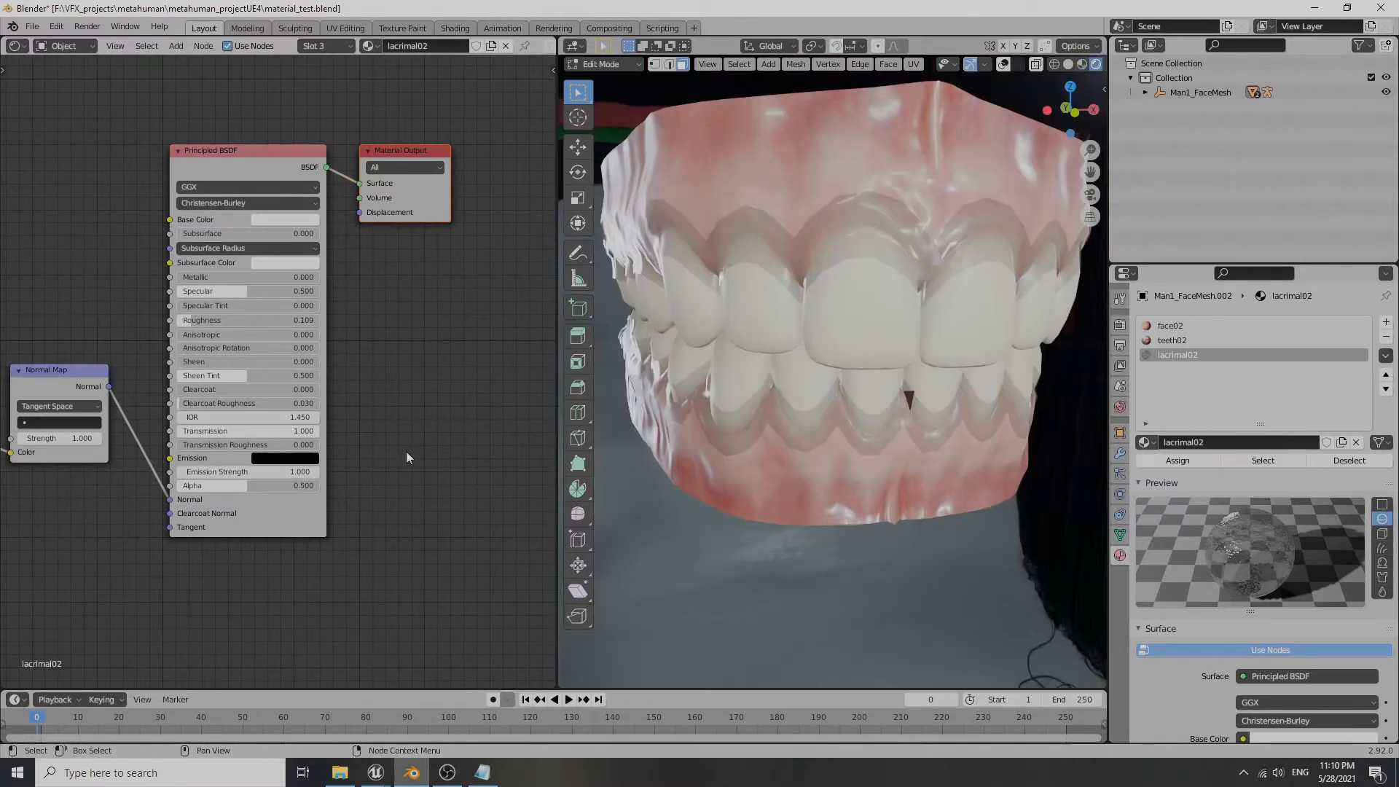
pyautogui.doubleClick(250, 485)
pyautogui.write('0.1')
pyautogui.press('Return')
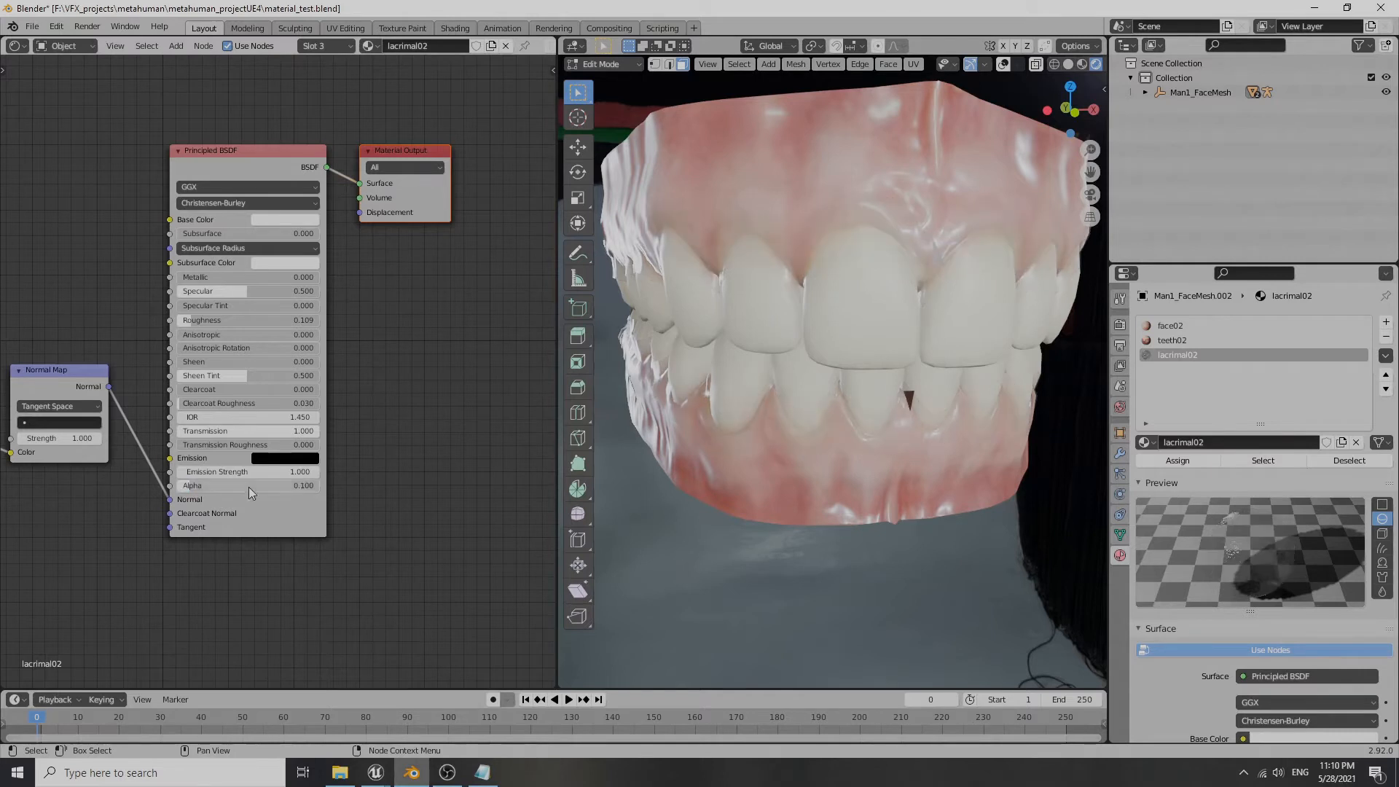
pyautogui.moveTo(859, 367)
pyautogui.mouseDown(button='middle')
pyautogui.moveTo(884, 377)
pyautogui.moveTo(842, 368)
pyautogui.mouseUp(button='middle')
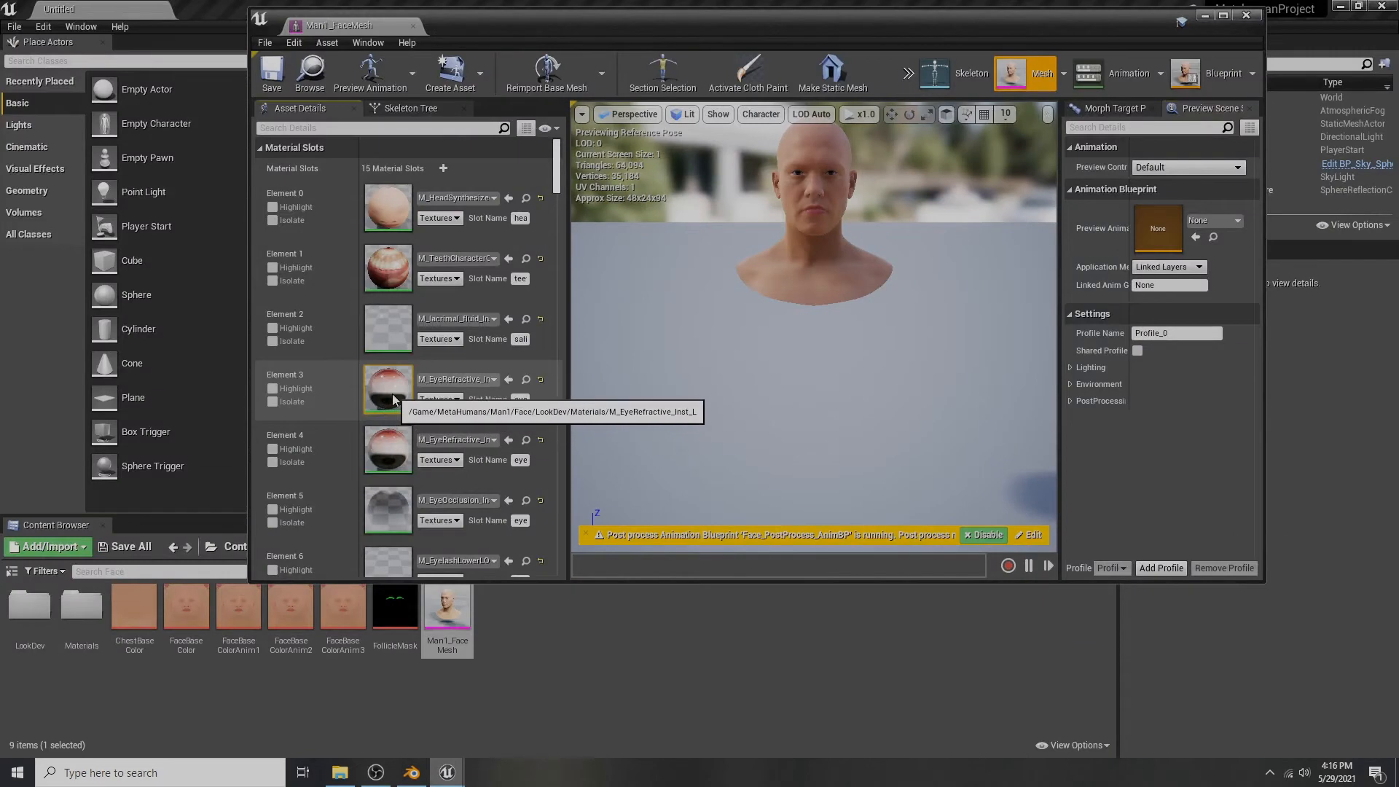
# - Switch to Unreal Engine, open the eye material instance of Element 3, and locate its T_Iris_A_M iris mask texture in the project content
pyautogui.doubleClick(394, 400)
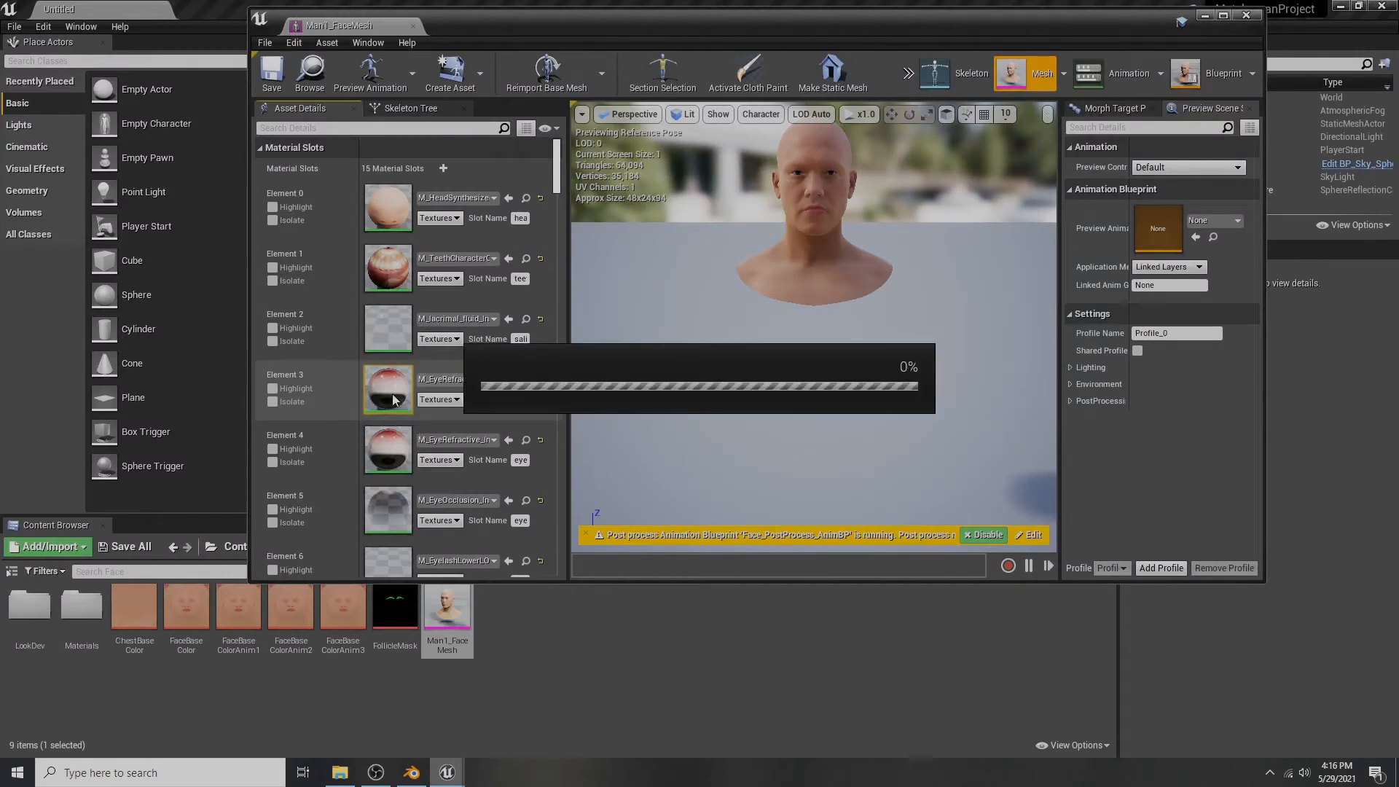
pyautogui.moveTo(634, 263); pyautogui.dragTo(350, 271)
pyautogui.scroll(-4, 644, 302)
pyautogui.moveTo(478, 359); pyautogui.dragTo(962, 308)
pyautogui.moveTo(878, 291); pyautogui.dragTo(917, 300)
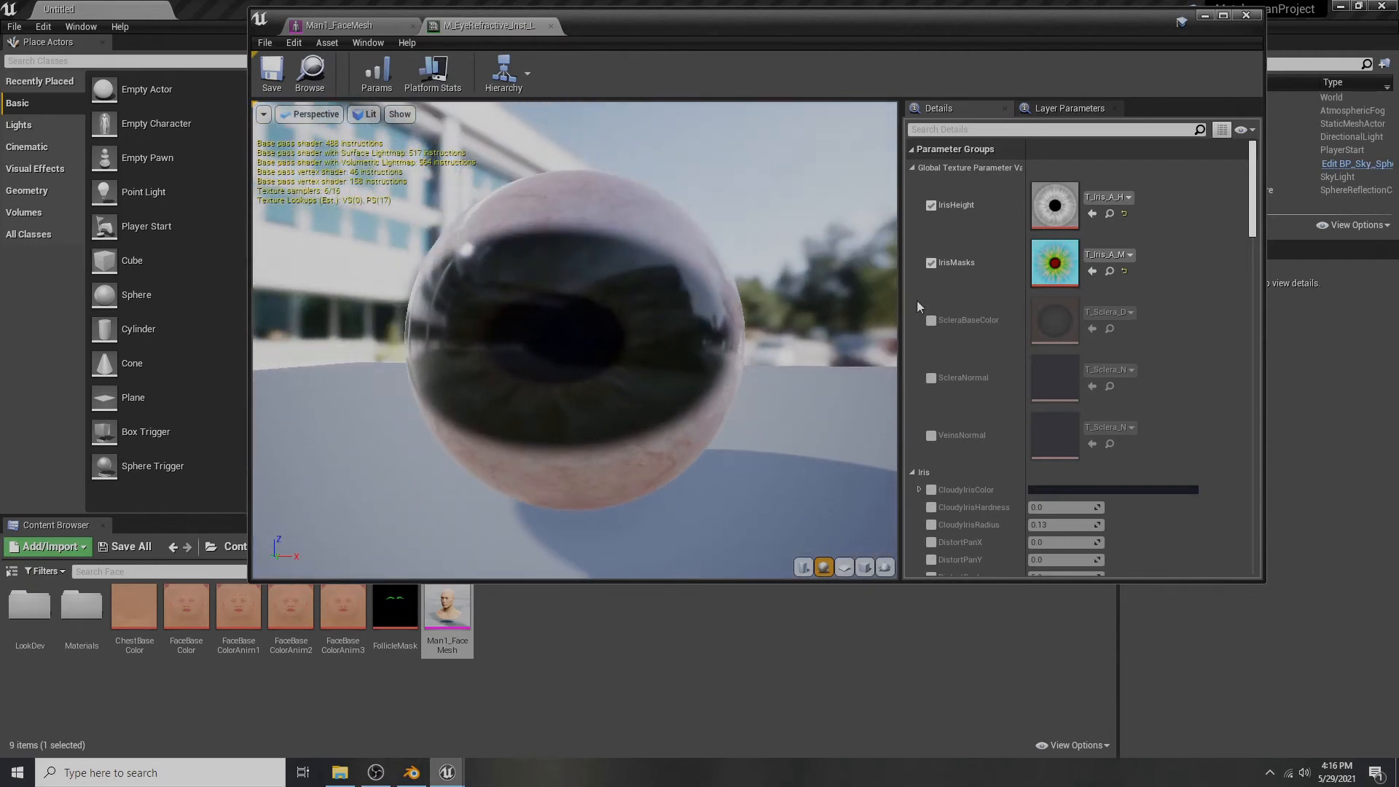
pyautogui.click(1110, 272)
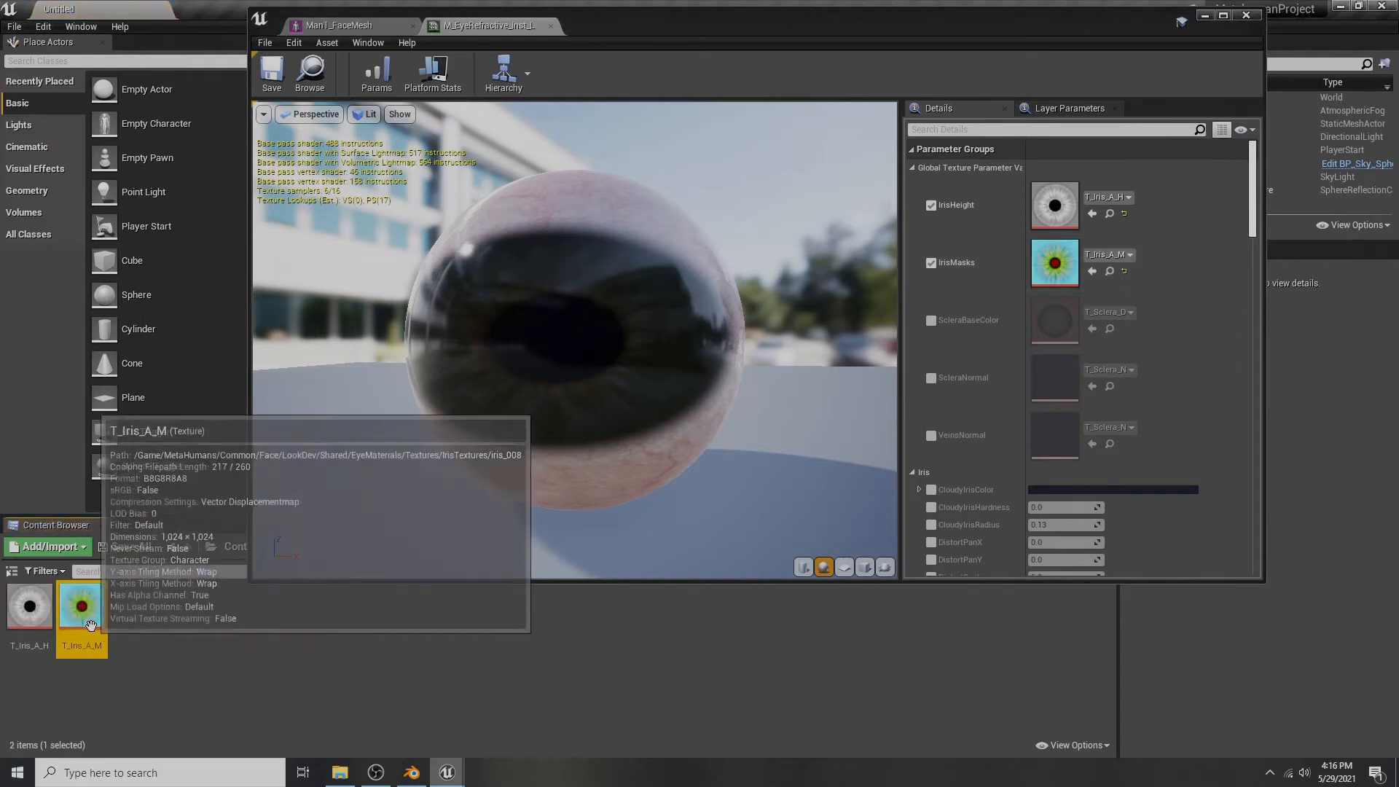
# - Read through the parameters of the eye material instance and open its parent instance M_EyeRefractive_Inst_L
pyautogui.scroll(-10, 1169, 306)
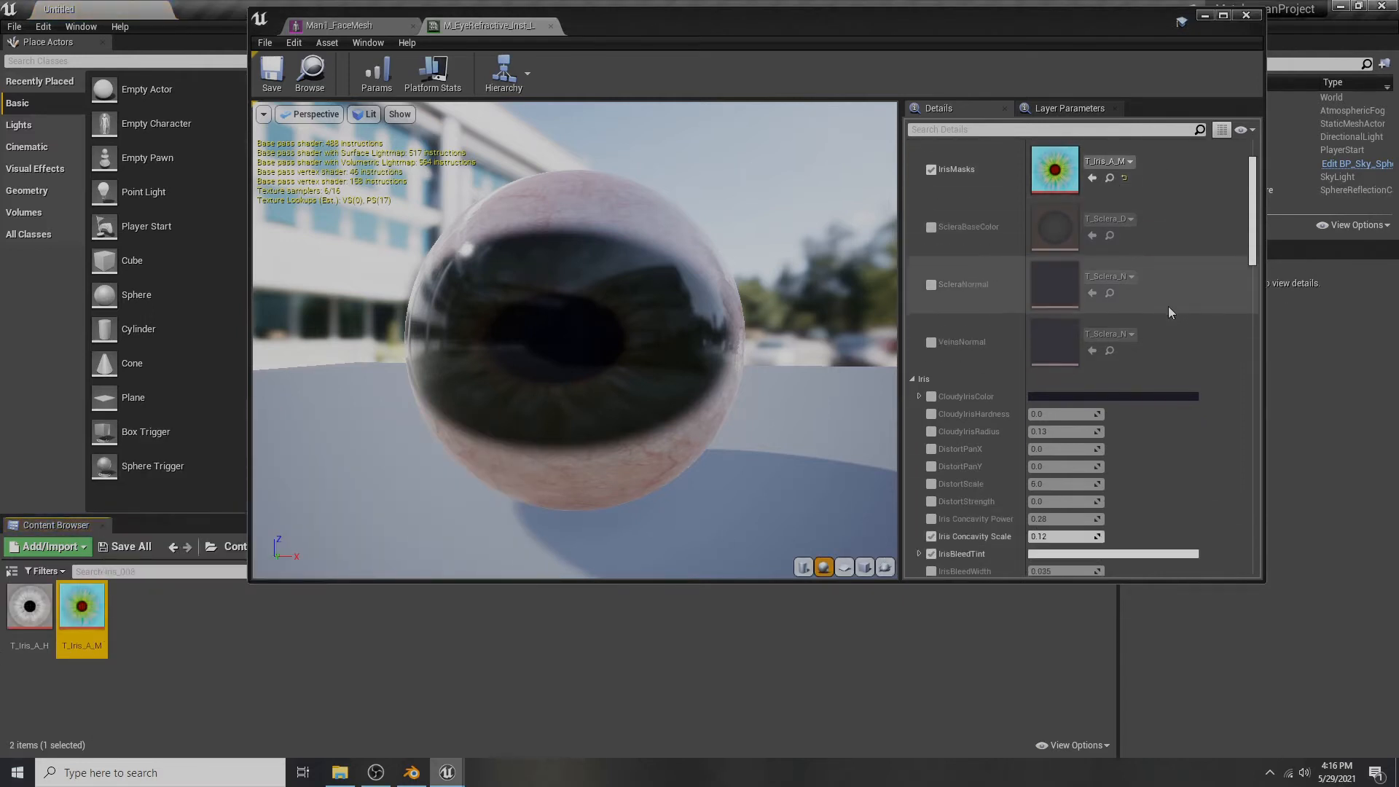
pyautogui.scroll(-9, 1169, 306)
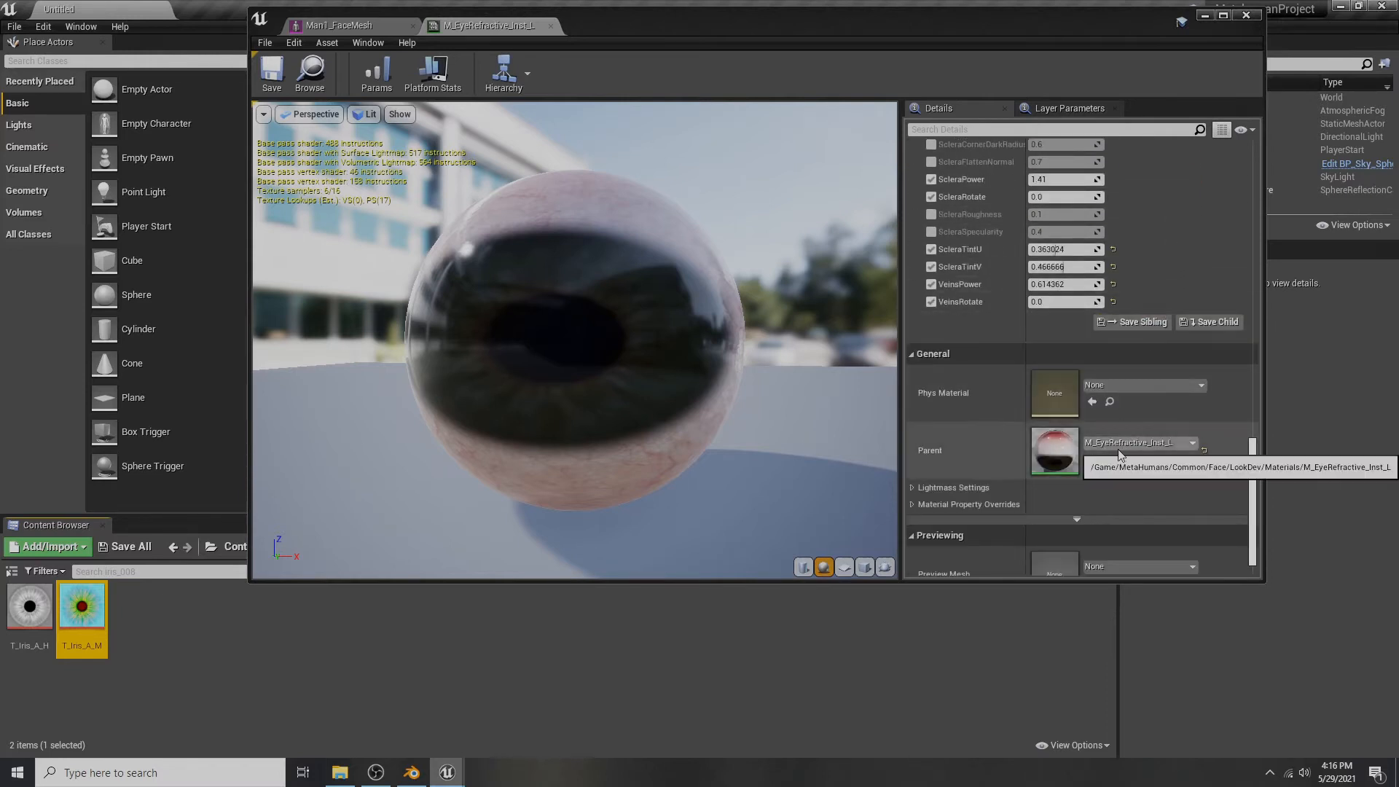
pyautogui.scroll(-1, 1122, 446)
pyautogui.doubleClick(1052, 416)
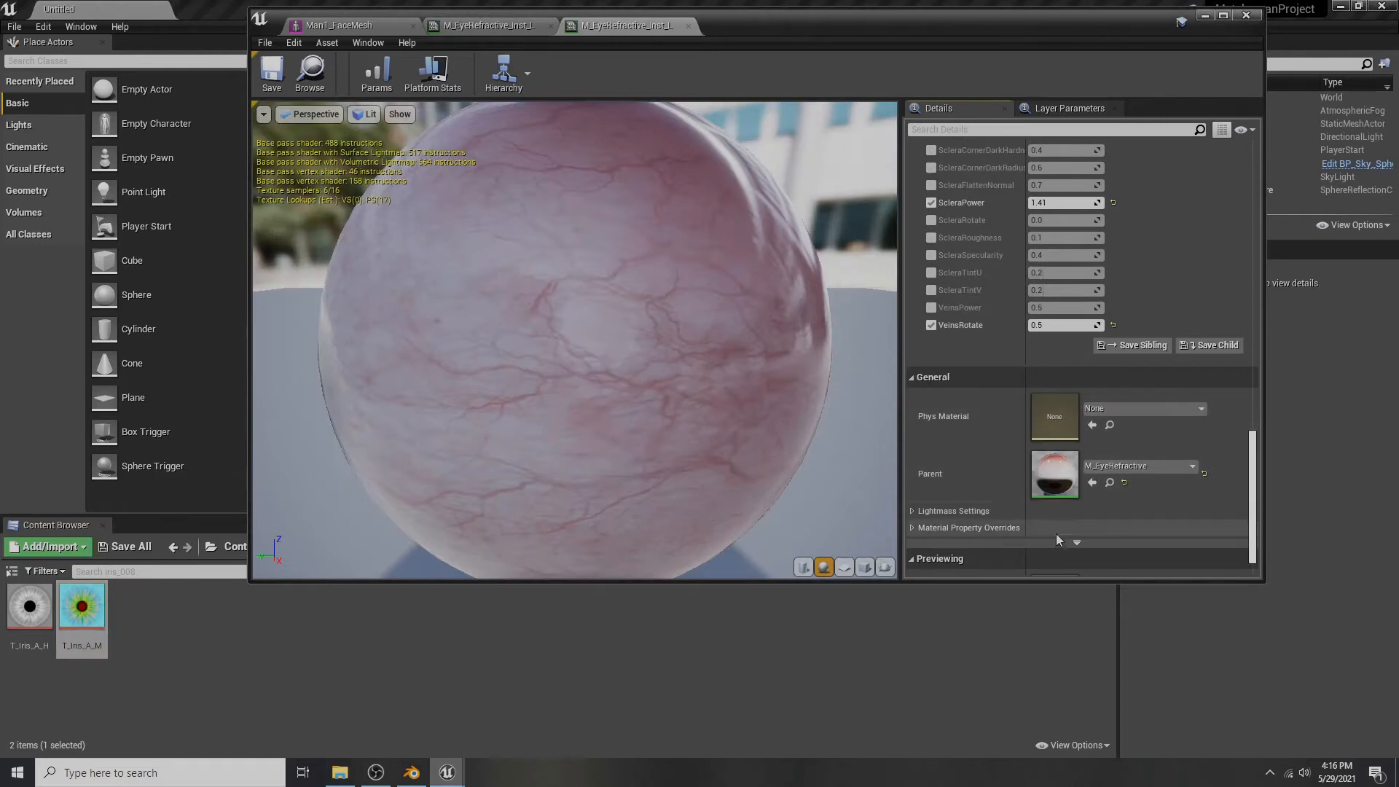
# - Open the parent material M_EyeRefractive and look through its node graph for the ScleraBaseColor texture node
pyautogui.doubleClick(1065, 480)
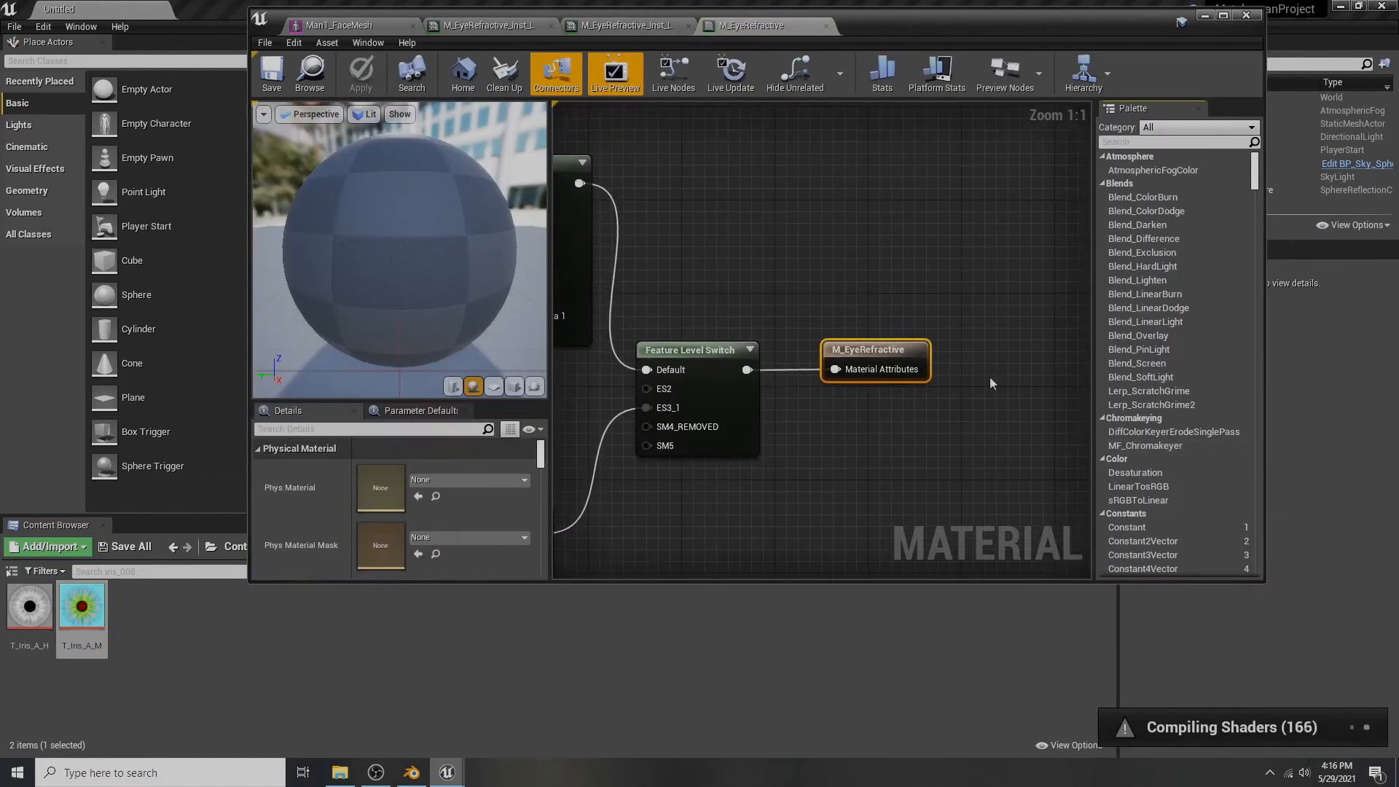
pyautogui.moveTo(749, 249); pyautogui.dragTo(942, 254, button='right')
pyautogui.scroll(-5, 942, 255)
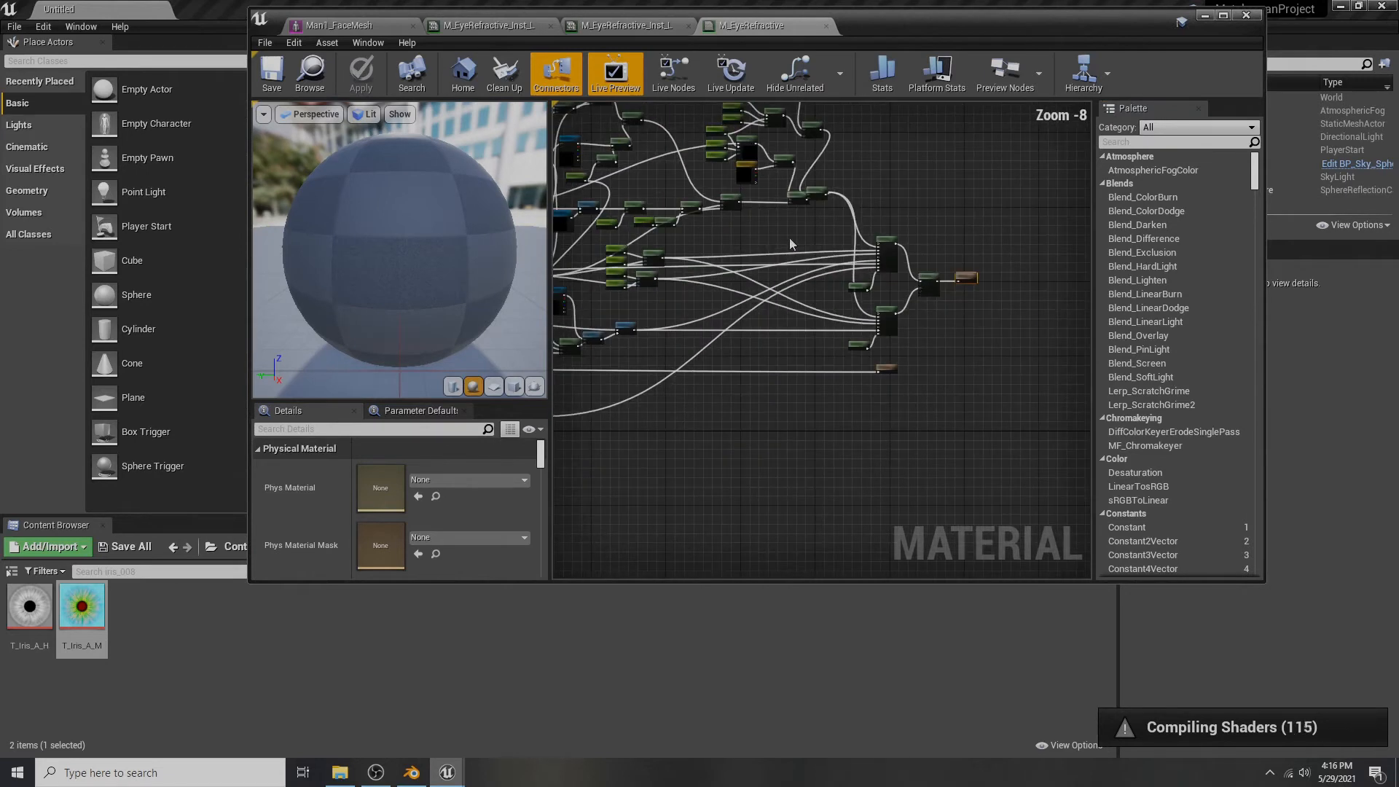
pyautogui.moveTo(740, 209); pyautogui.dragTo(987, 187, button='right')
pyautogui.moveTo(715, 268); pyautogui.dragTo(1009, 175, button='right')
pyautogui.moveTo(792, 221); pyautogui.dragTo(639, 268, button='right')
pyautogui.moveTo(957, 194); pyautogui.dragTo(801, 227, button='right')
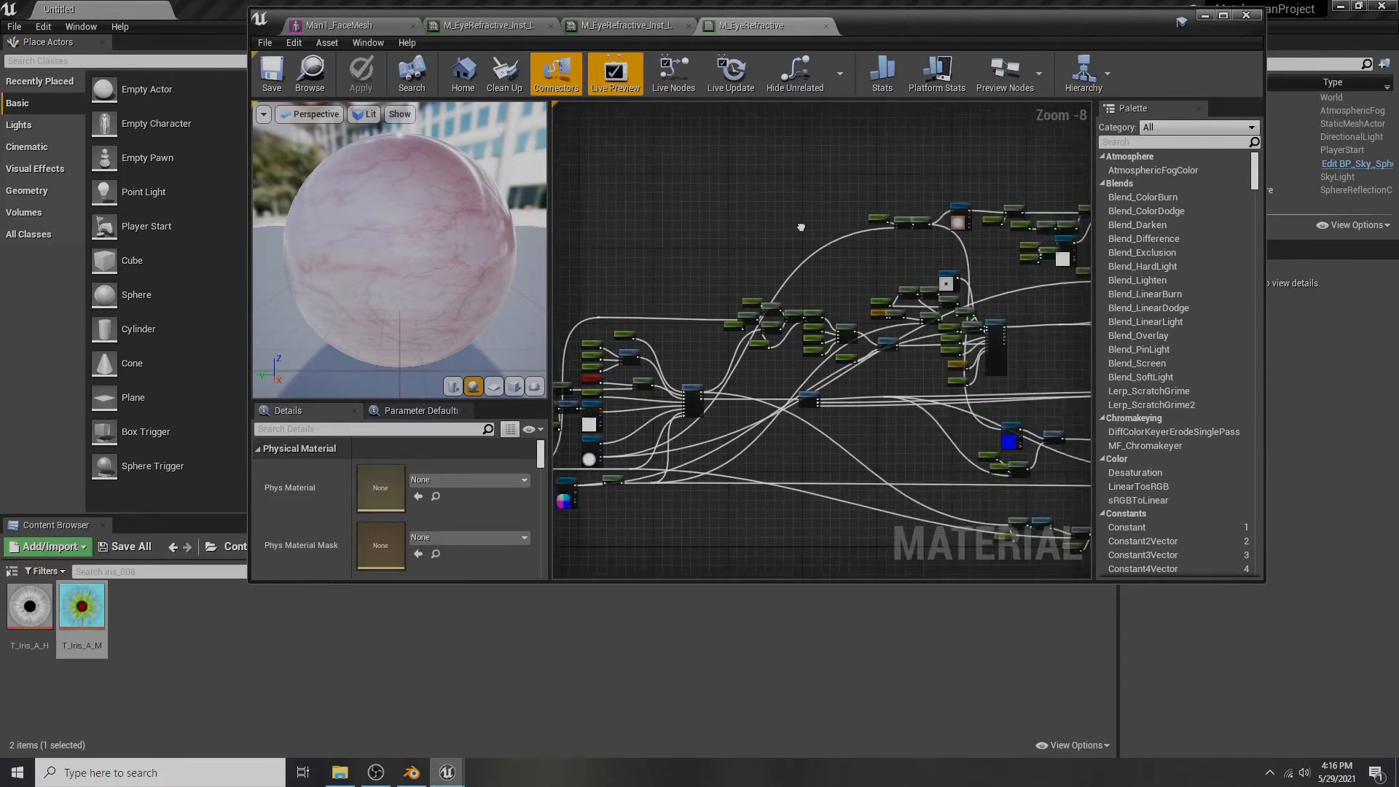
pyautogui.scroll(3, 801, 227)
pyautogui.scroll(2, 815, 309)
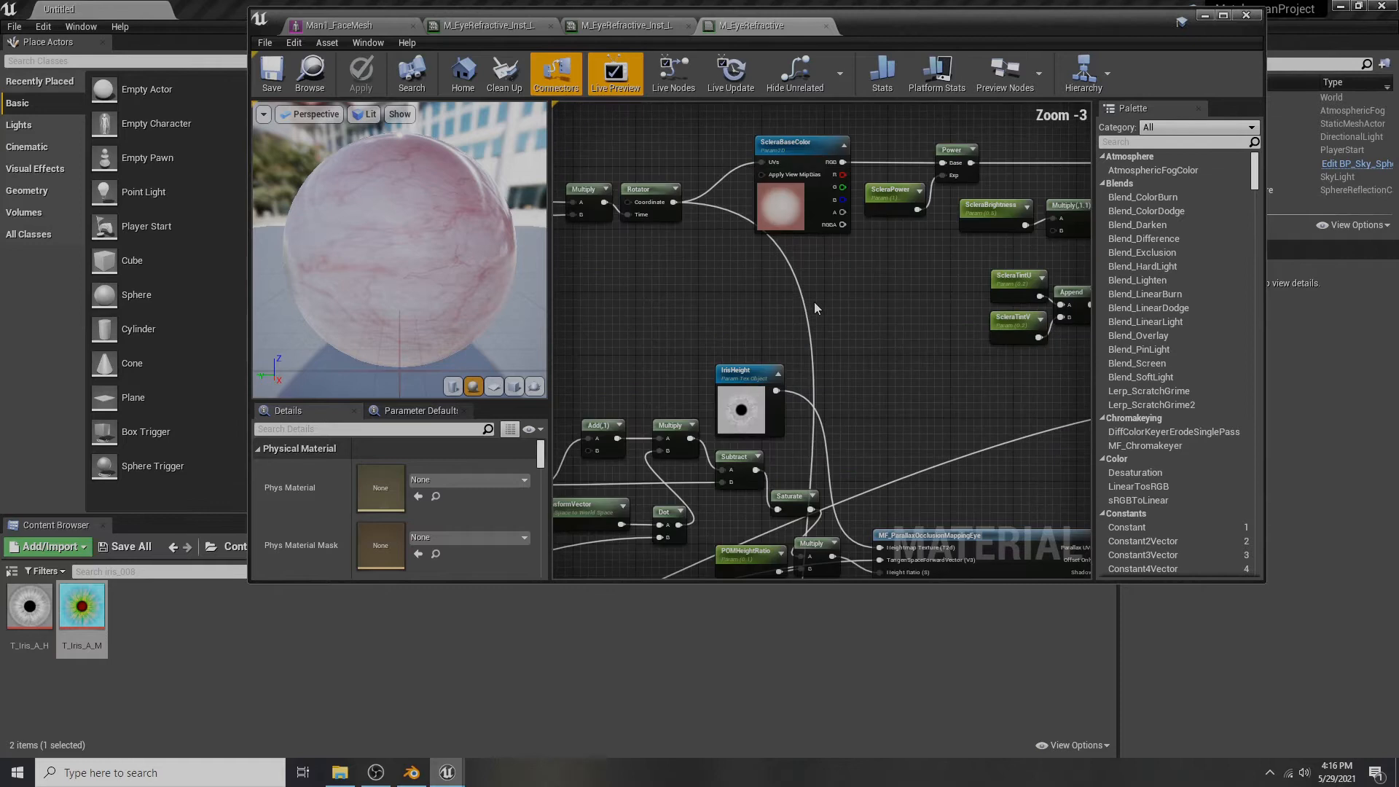
pyautogui.scroll(1, 806, 248)
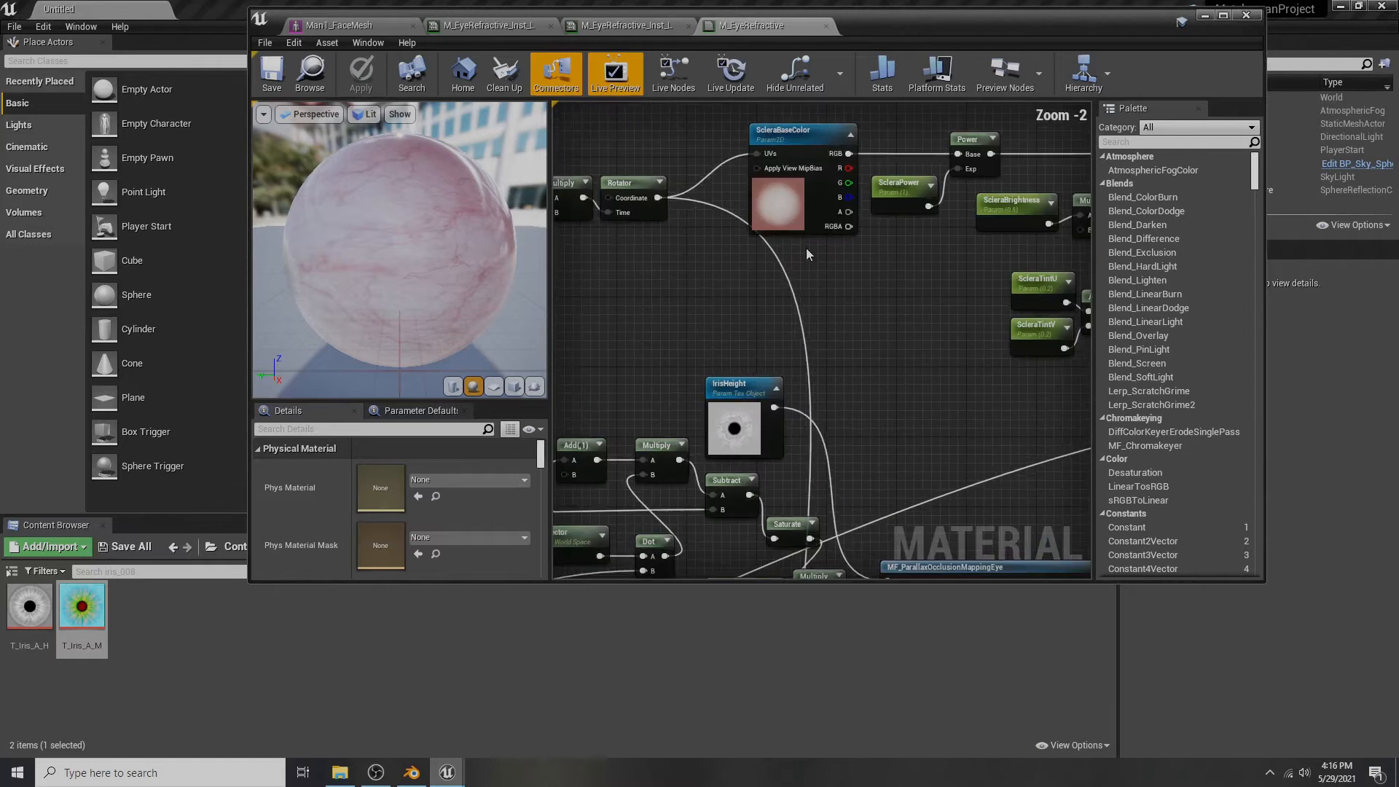
# - Inspect the ScleraBaseColor node and locate its T_Sclera_D texture in the project content
pyautogui.click(808, 146)
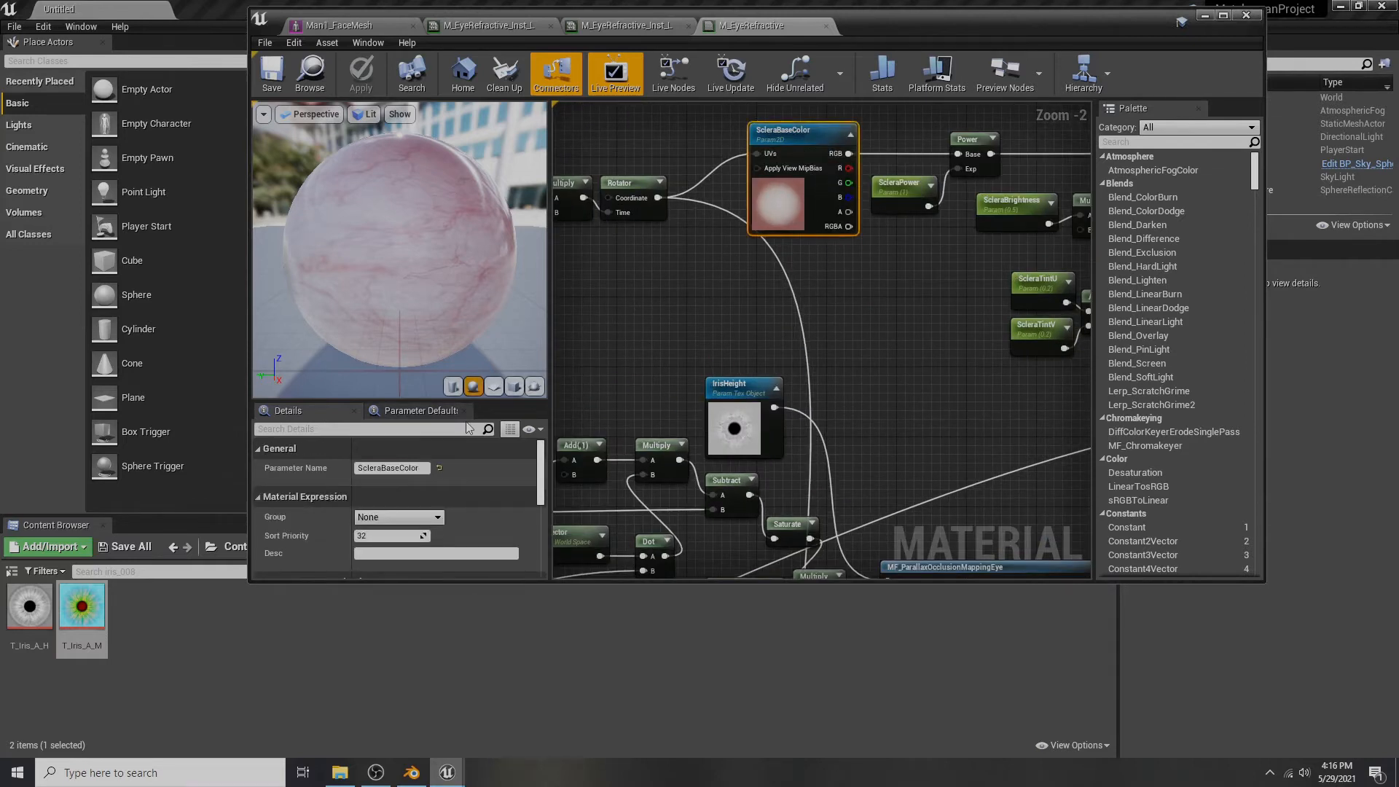
pyautogui.scroll(-3, 517, 505)
pyautogui.scroll(3, 516, 505)
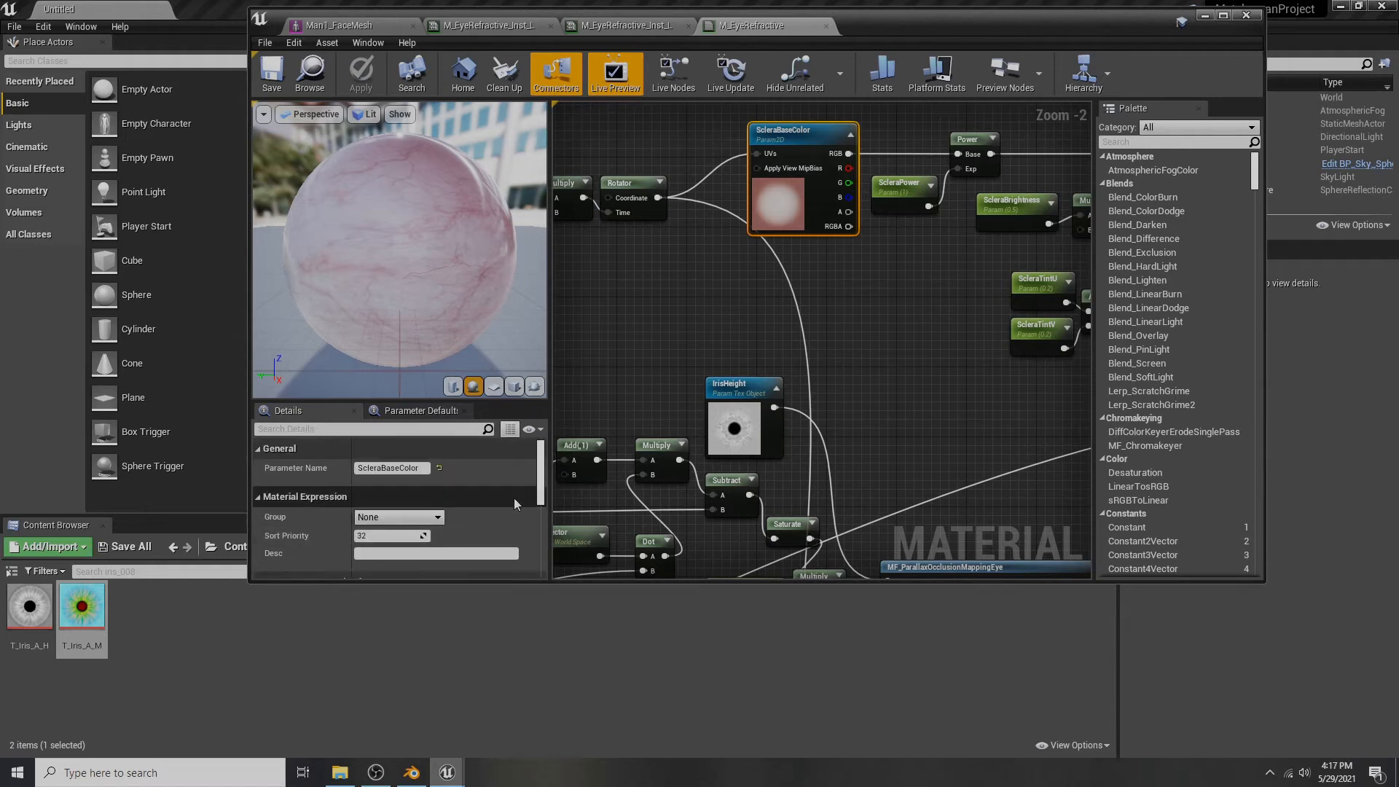
pyautogui.scroll(-4, 513, 504)
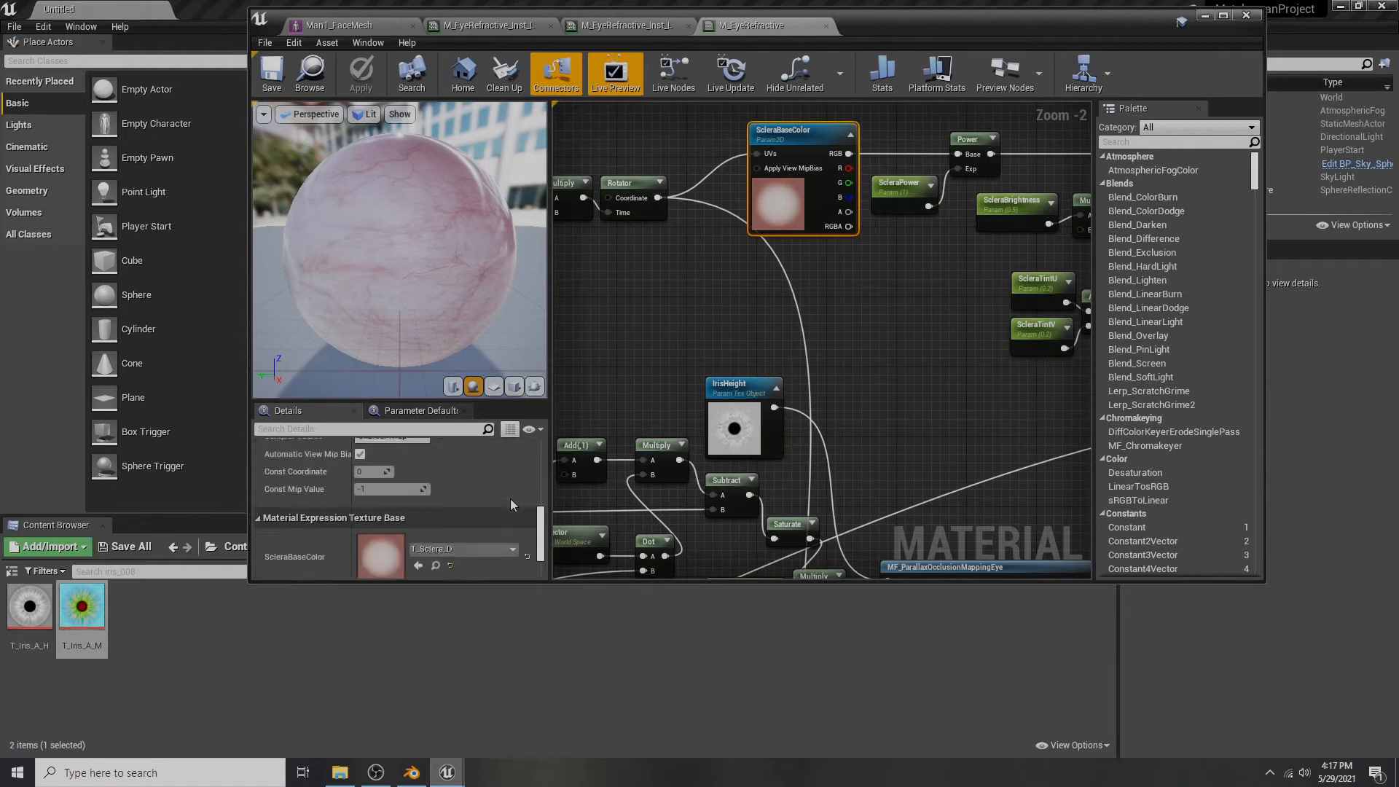
pyautogui.click(436, 512)
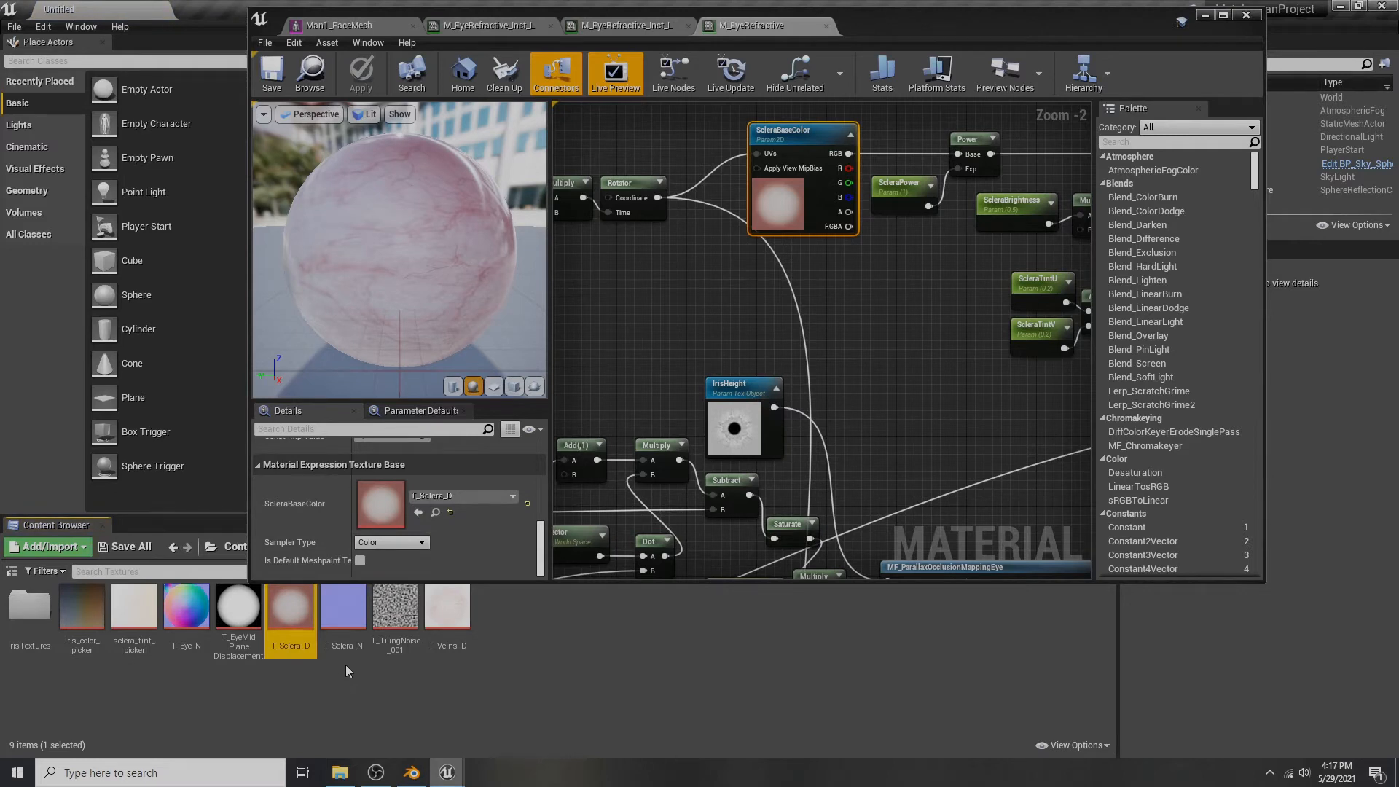
pyautogui.click(342, 611)
pyautogui.click(297, 618)
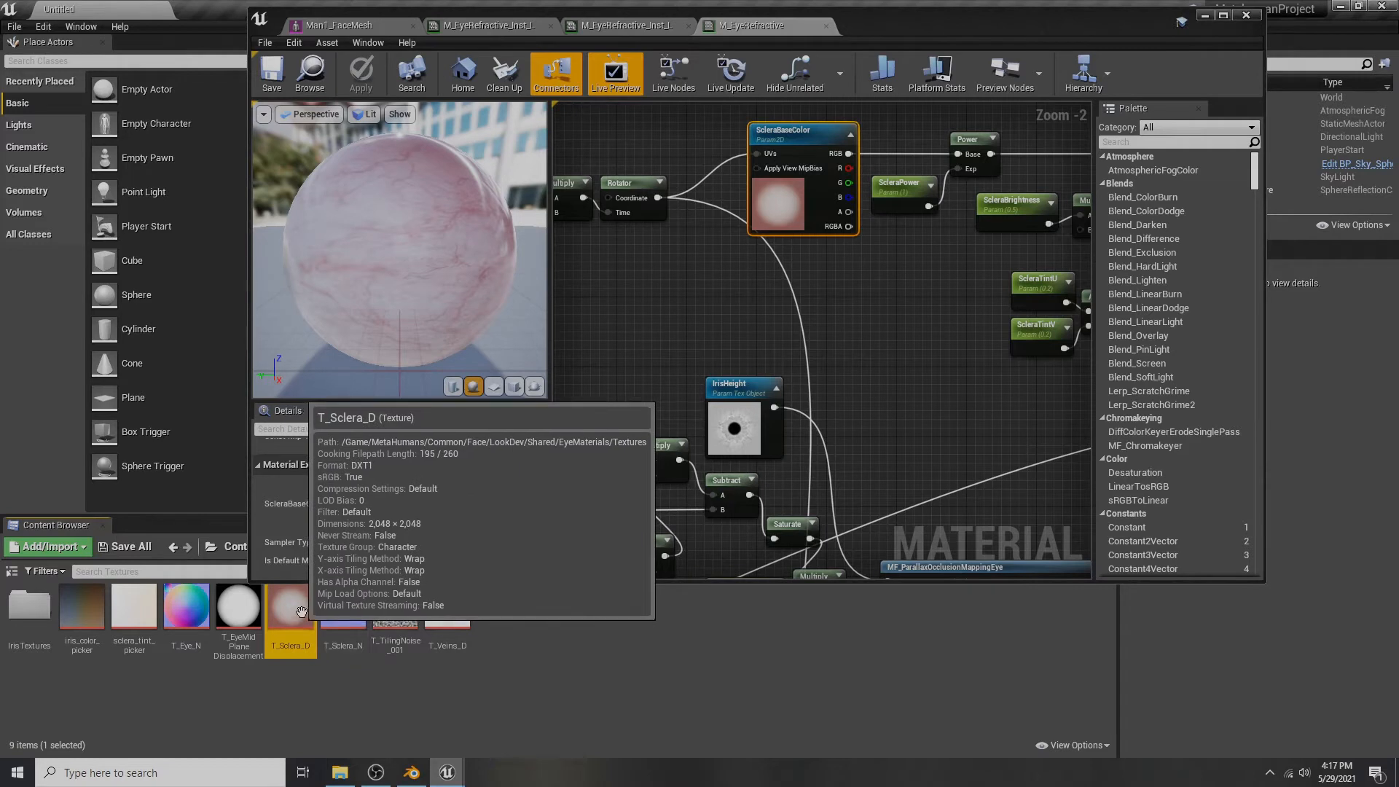
# - Find the texture sample feeding the veins Power node, locate its T_Veins_D texture in the project content and open it
pyautogui.scroll(-5, 820, 271)
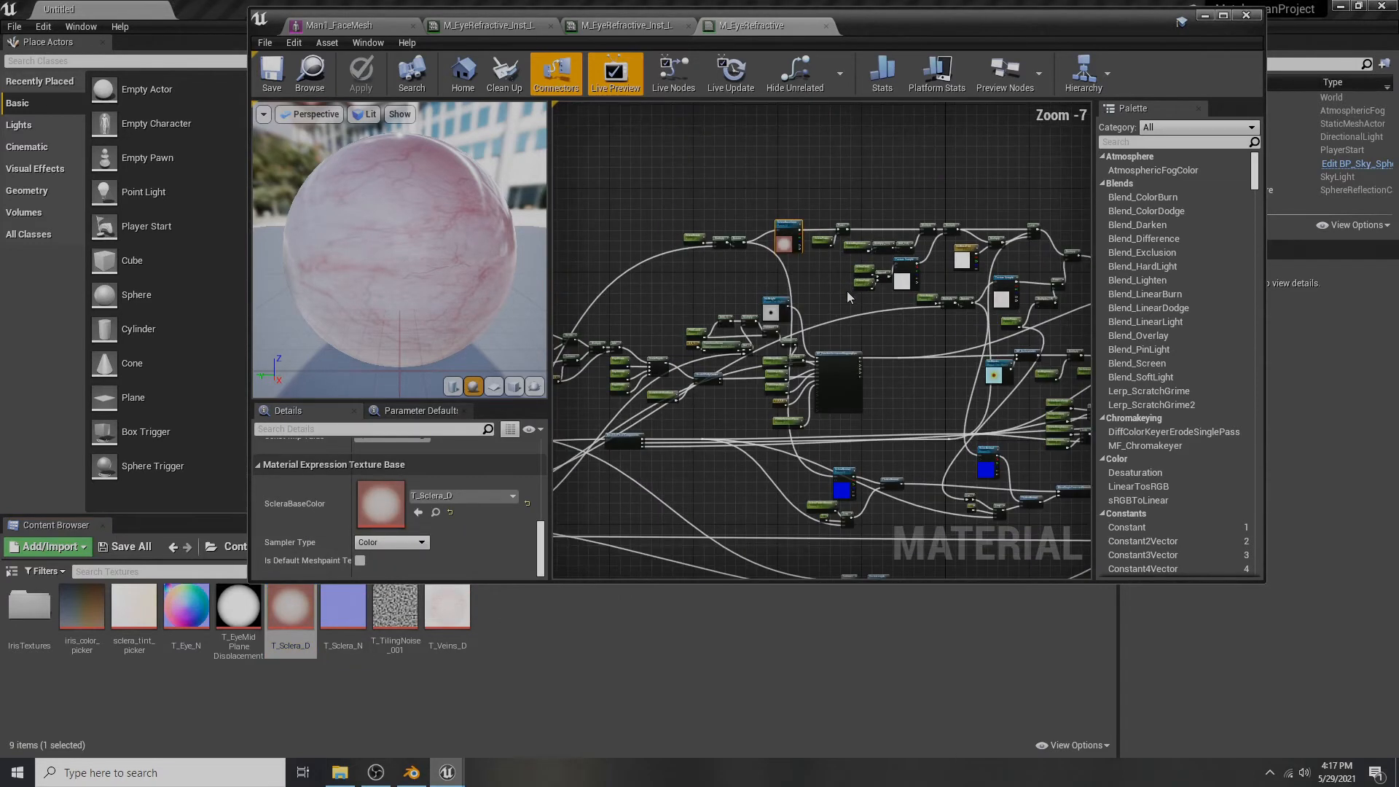
pyautogui.moveTo(920, 404); pyautogui.dragTo(681, 388, button='right')
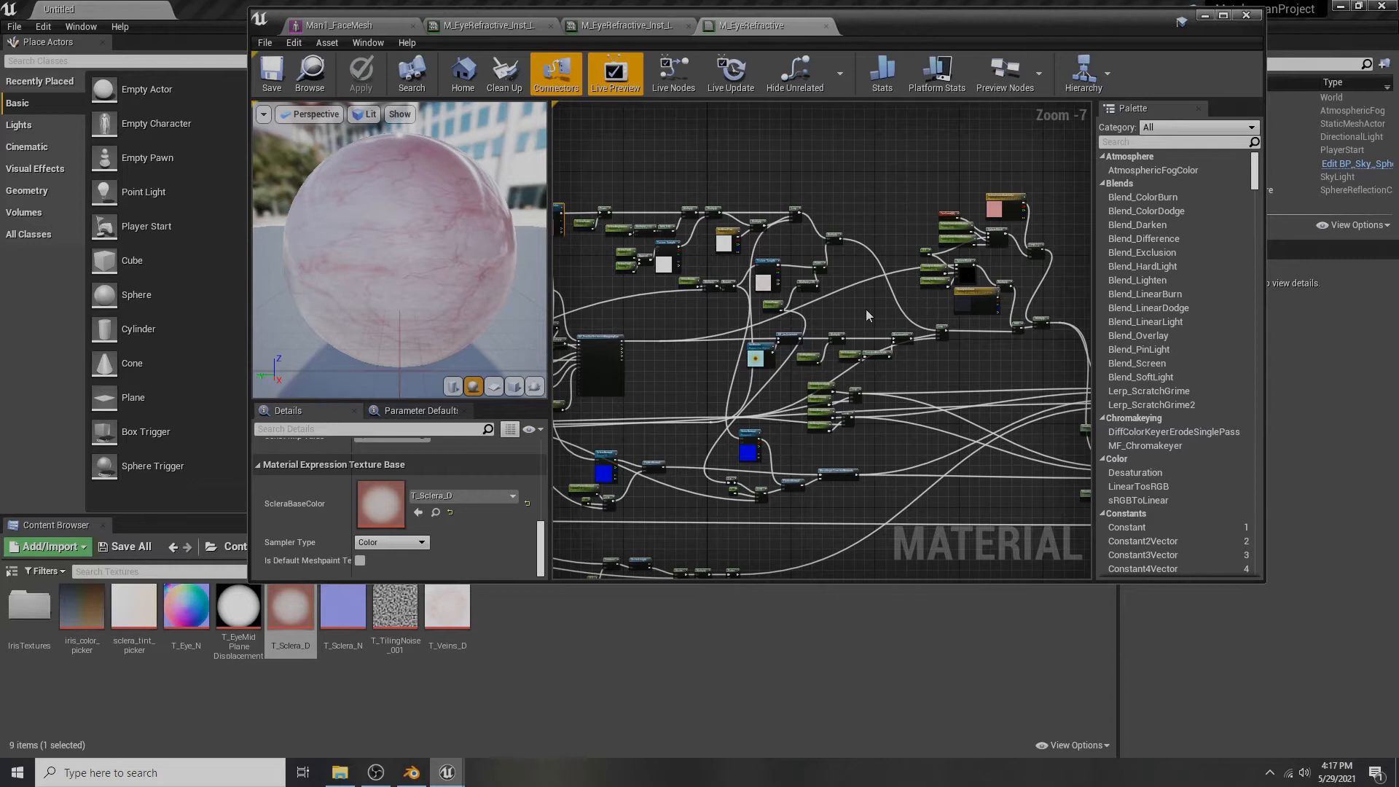
pyautogui.scroll(3, 867, 316)
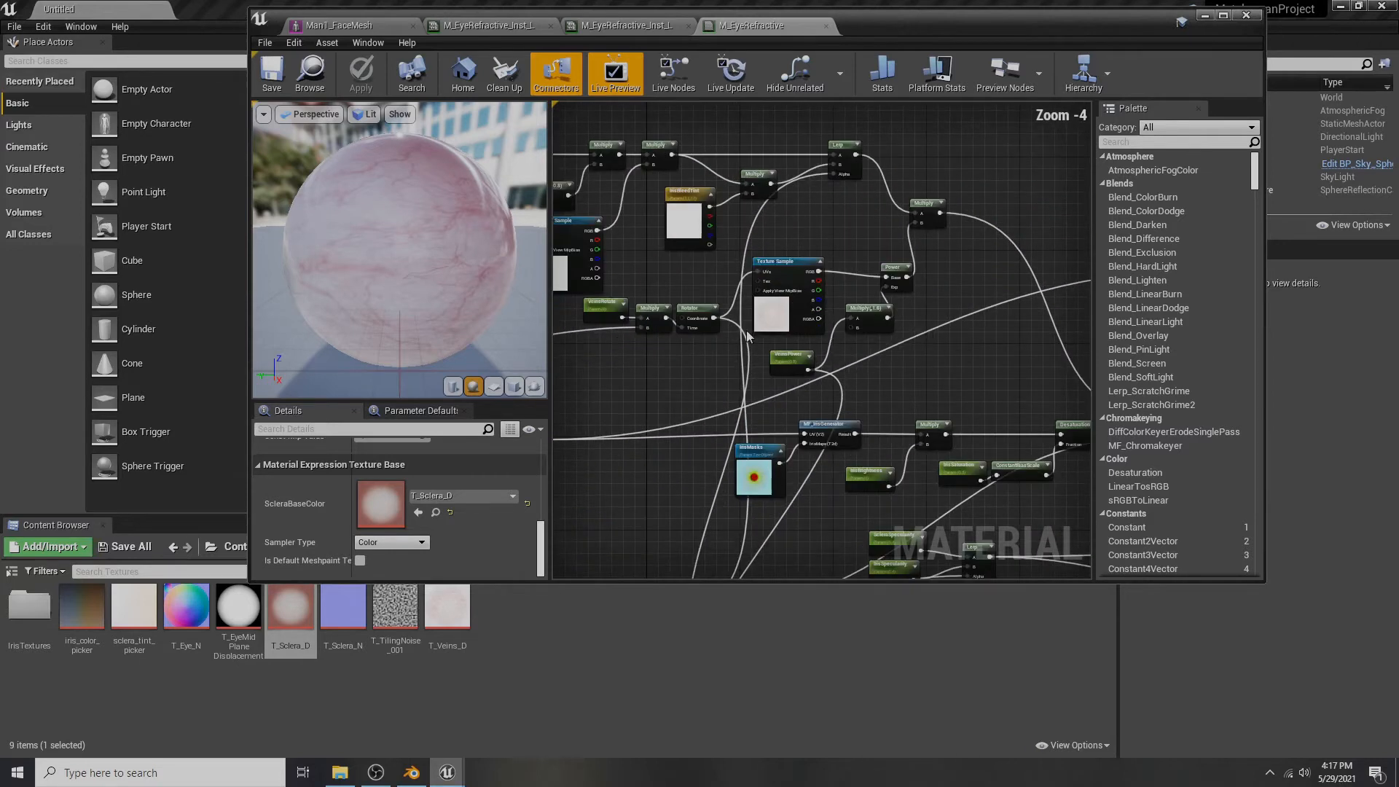
pyautogui.scroll(4, 786, 344)
pyautogui.click(825, 198)
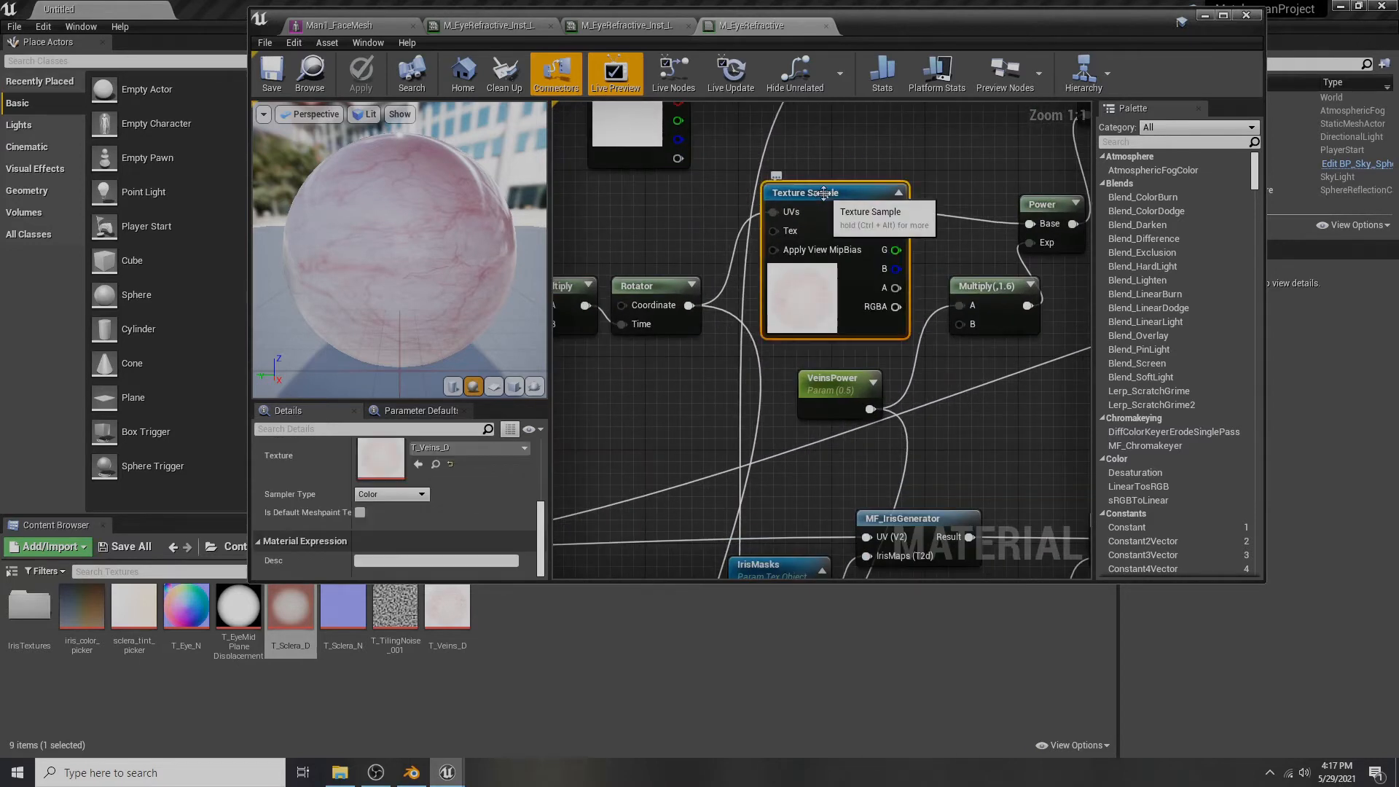
pyautogui.click(436, 465)
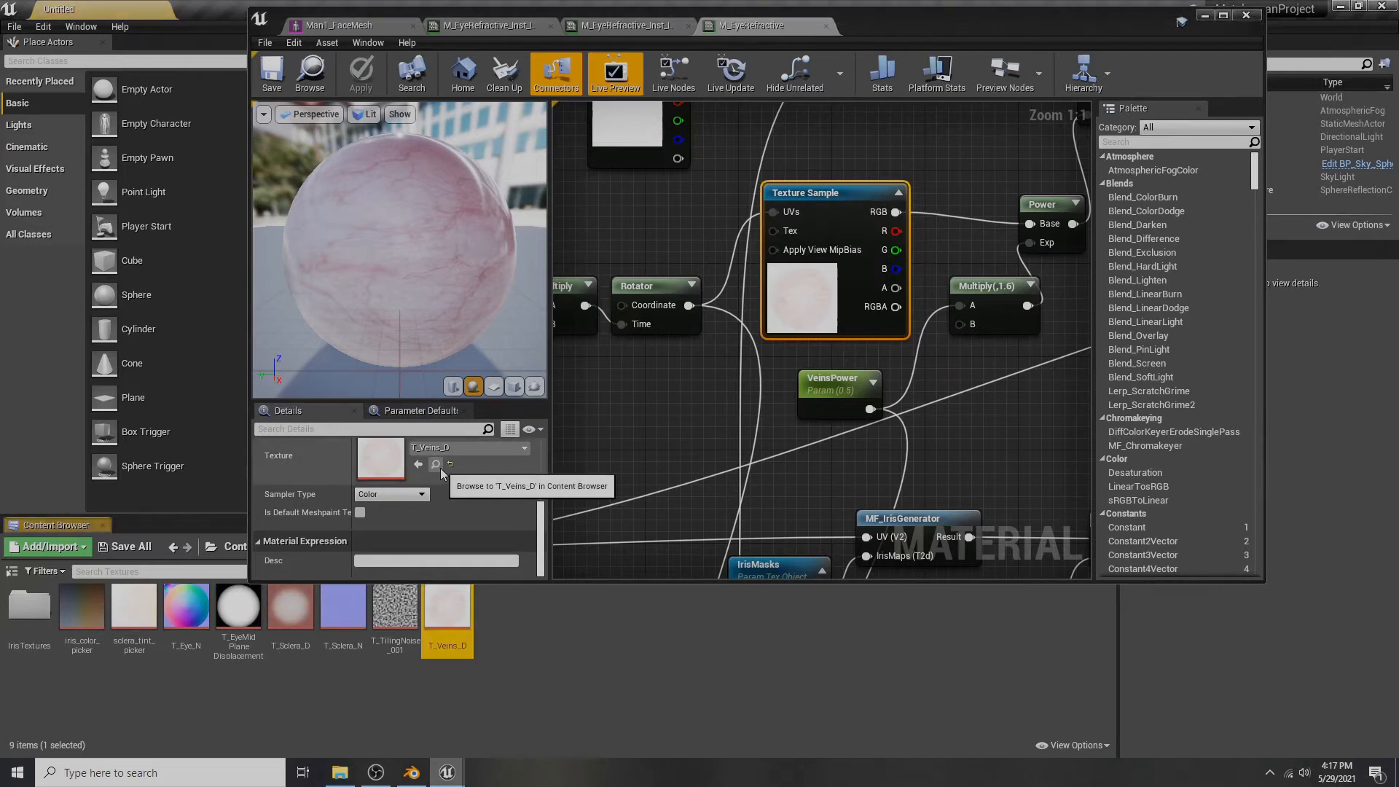
pyautogui.moveTo(448, 620)
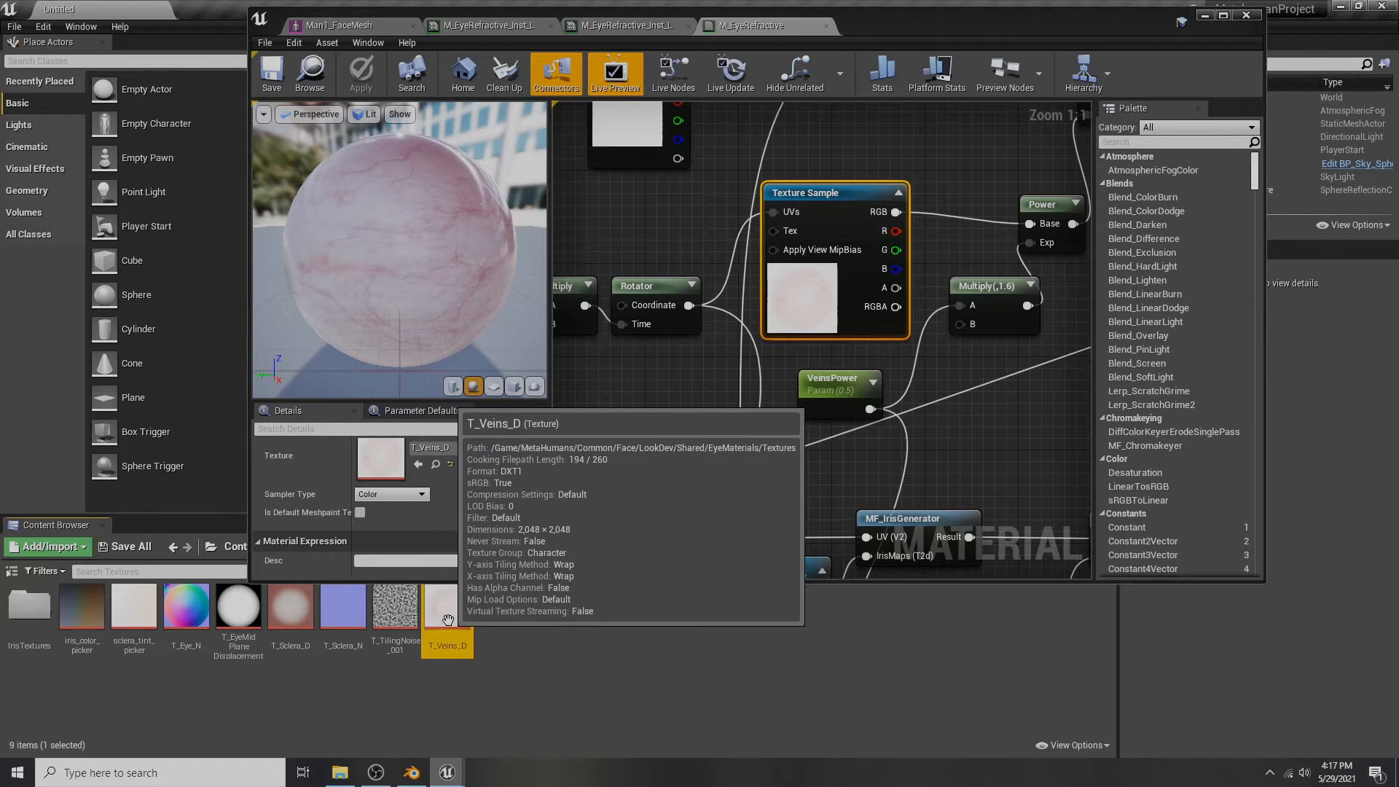
pyautogui.doubleClick(447, 620)
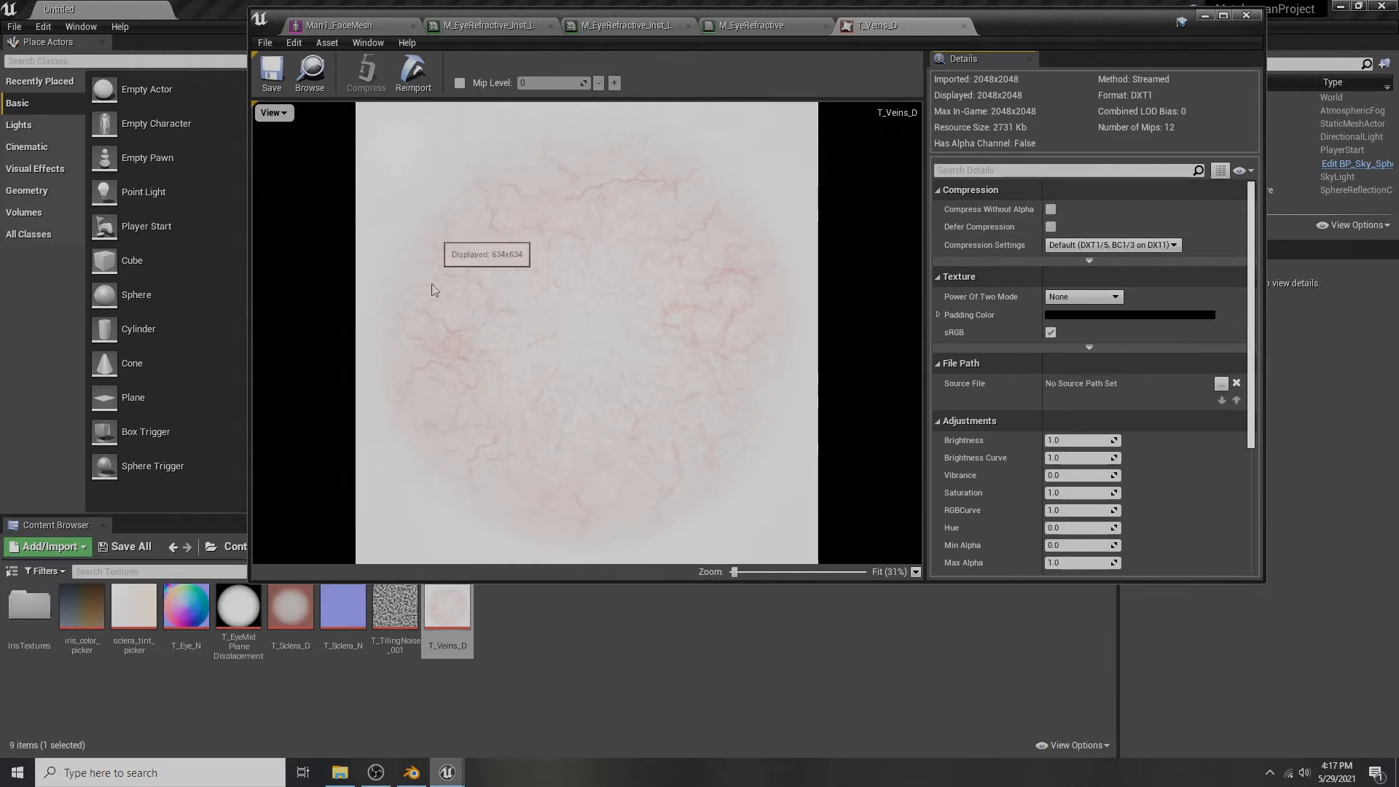
# - Switch to Blender and add a fourth material slot to the face mesh with a new material named eye02
pyautogui.click(411, 774)
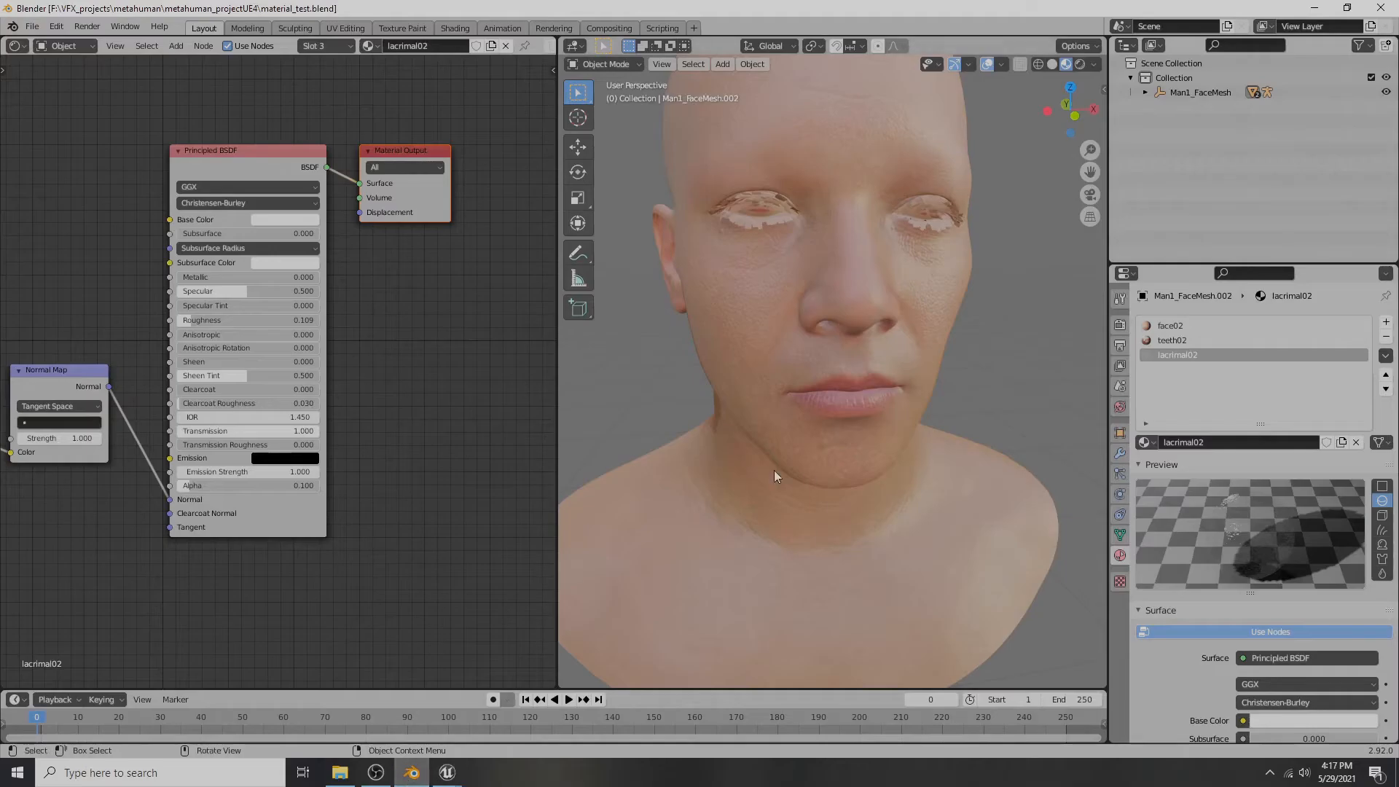
pyautogui.click(1386, 322)
pyautogui.click(1197, 443)
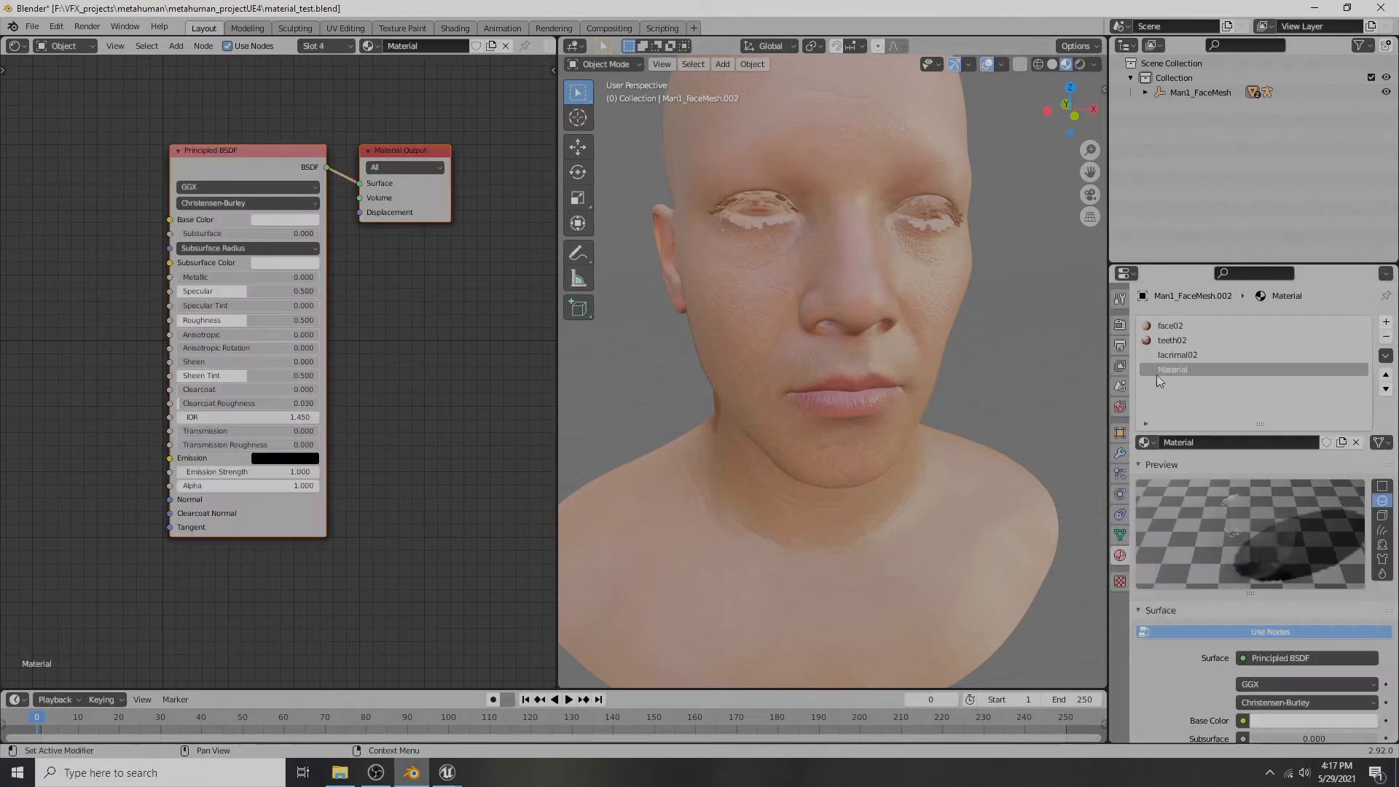
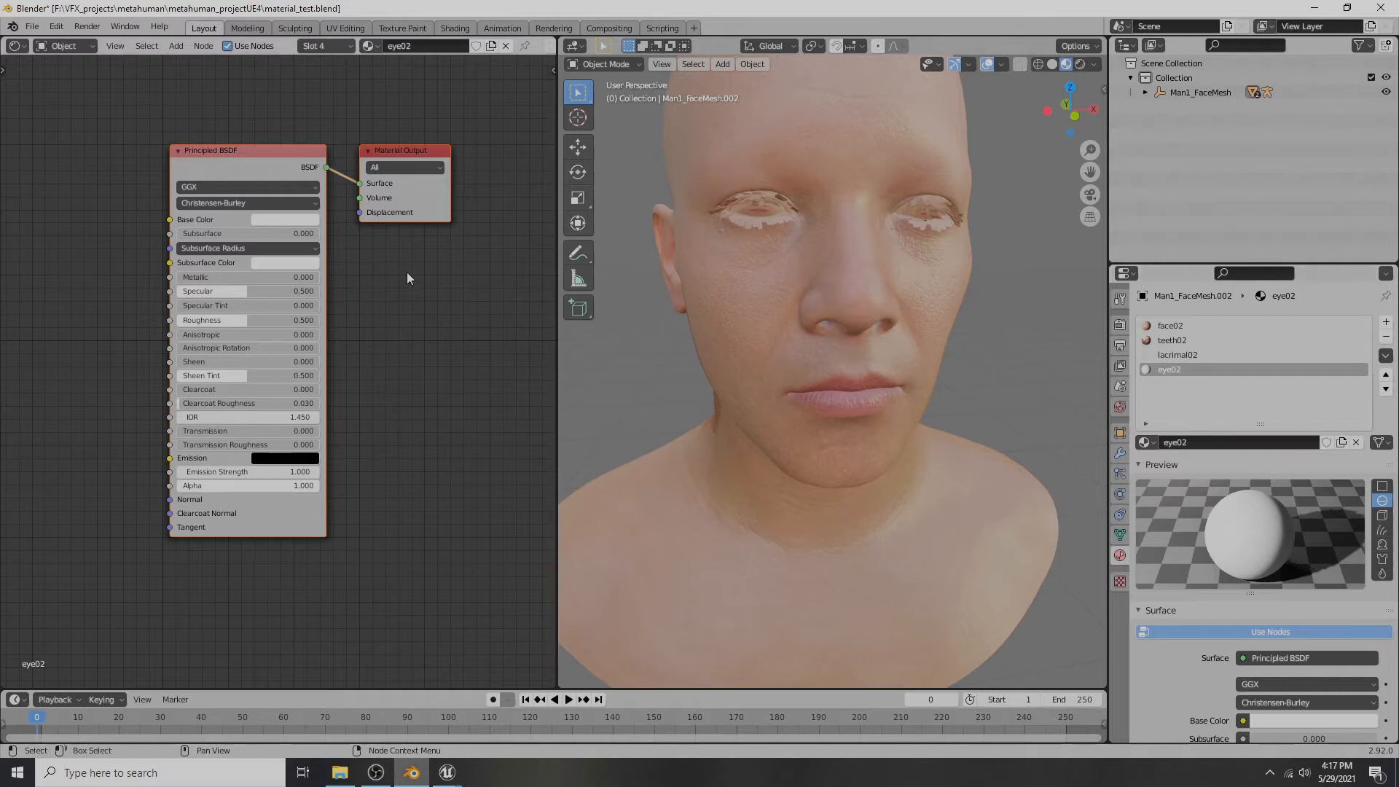
pyautogui.scroll(-2, 408, 277)
pyautogui.moveTo(361, 383); pyautogui.dragTo(472, 421, button='middle')
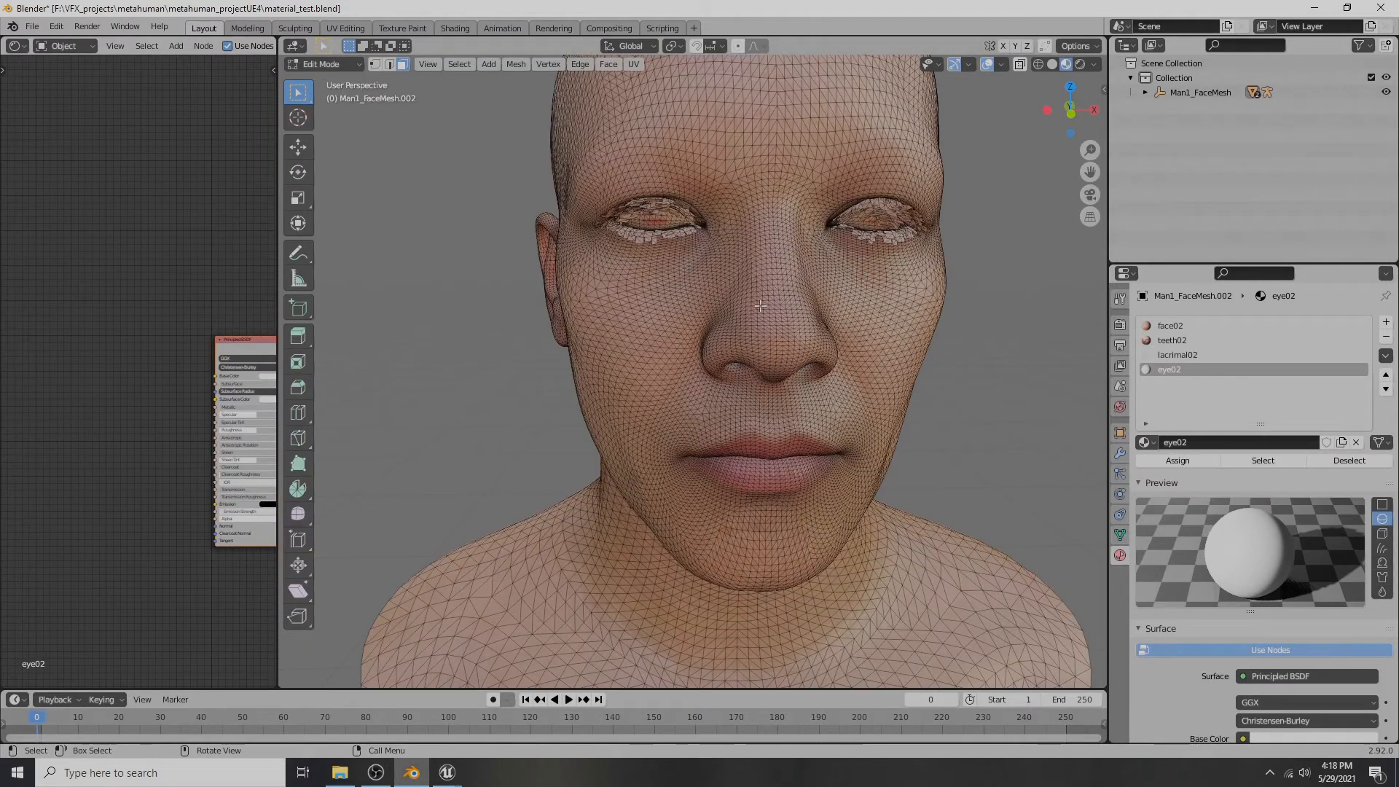
# - Select all linked geometry of the outer head skin in Edit Mode and hide it
pyautogui.hotkey('ctrl', 'l')
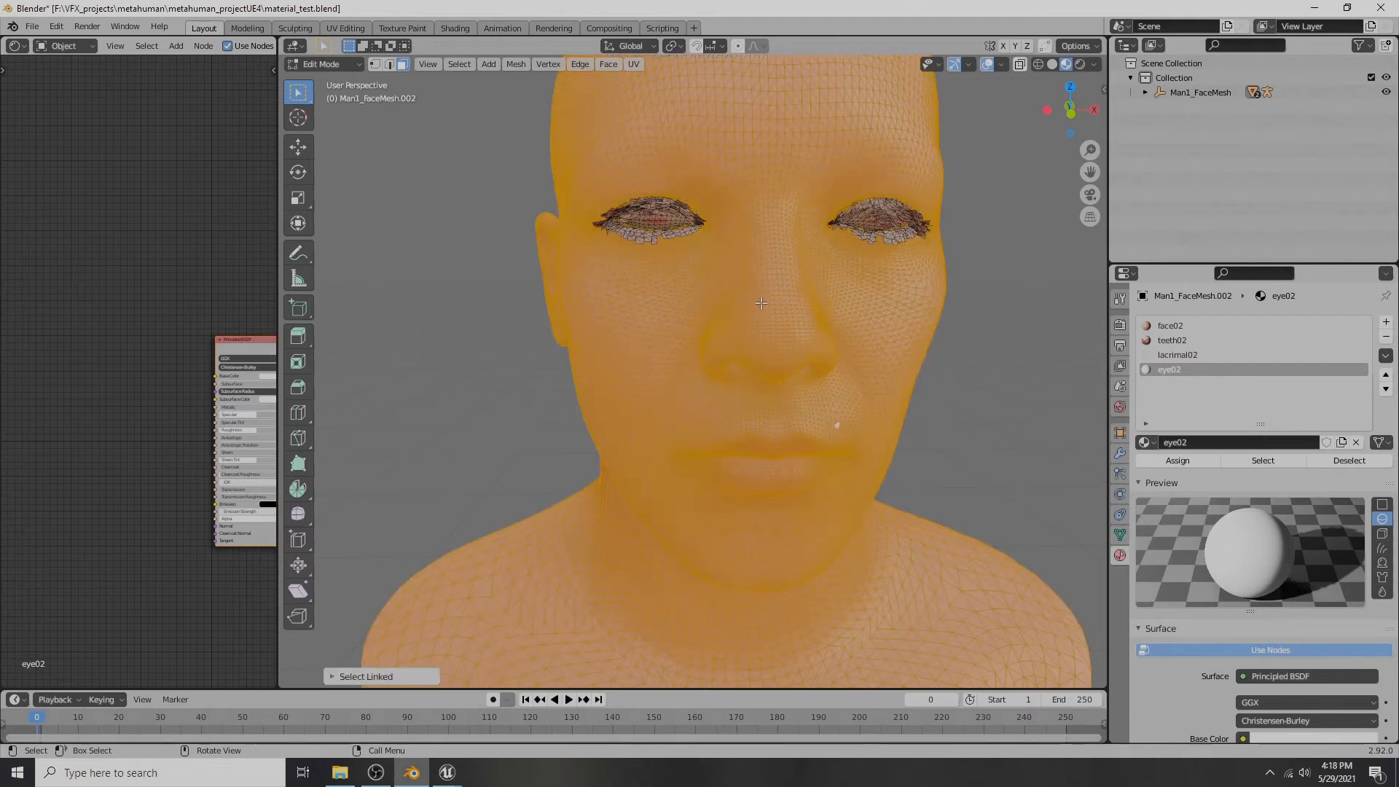
pyautogui.press('h')
pyautogui.moveTo(758, 301)
pyautogui.mouseDown(button='middle')
pyautogui.moveTo(720, 290)
pyautogui.moveTo(731, 294)
pyautogui.mouseUp(button='middle')
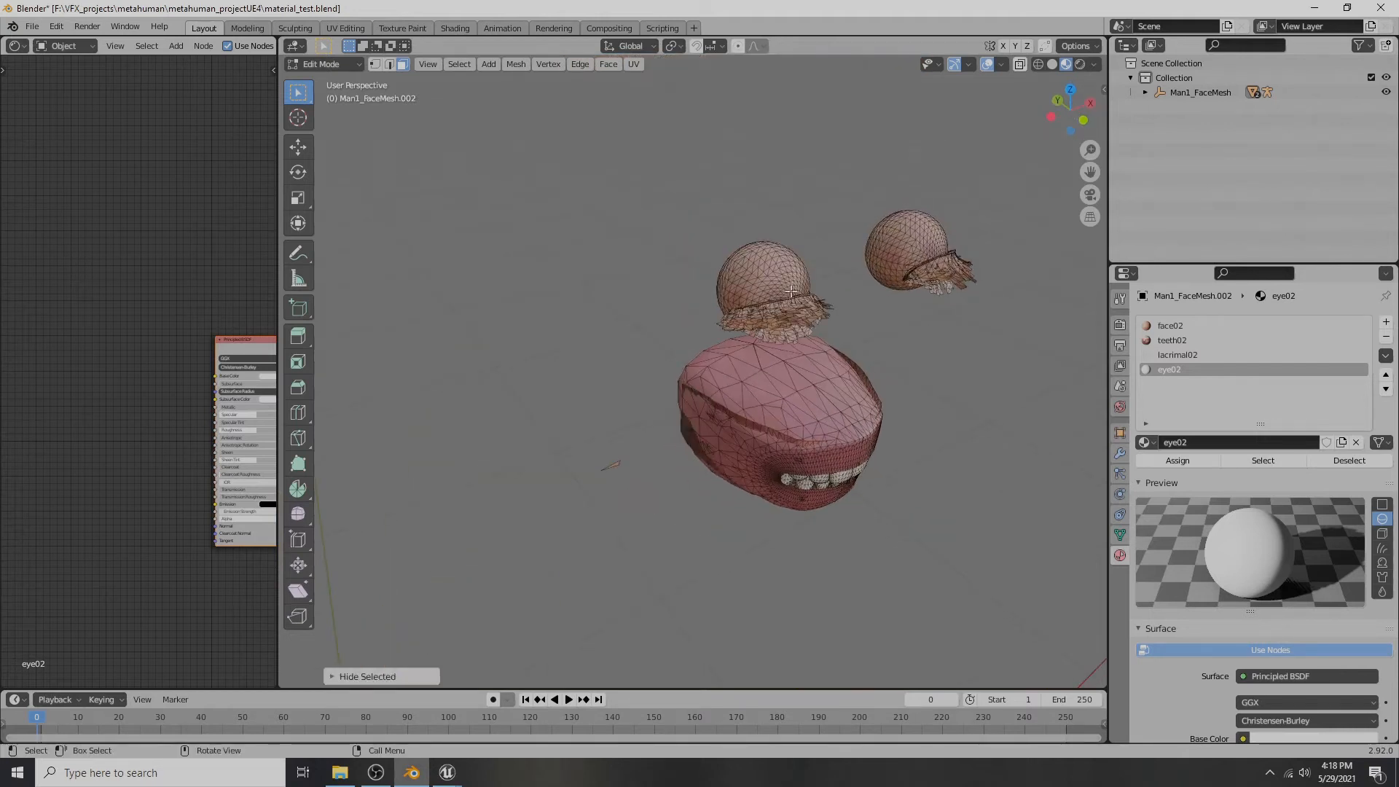
# - Select the complete linked geometry of both eyeballs and assign the eye02 material to it
pyautogui.press('l')
pyautogui.press('l')
pyautogui.moveTo(632, 226); pyautogui.dragTo(765, 280, button='middle')
pyautogui.press('l')
pyautogui.press('l')
pyautogui.moveTo(796, 166); pyautogui.dragTo(780, 285, button='middle')
pyautogui.scroll(2, 768, 264)
pyautogui.scroll(-4, 657, 306)
pyautogui.moveTo(657, 307); pyautogui.dragTo(729, 281, button='middle')
pyautogui.click(1243, 462)
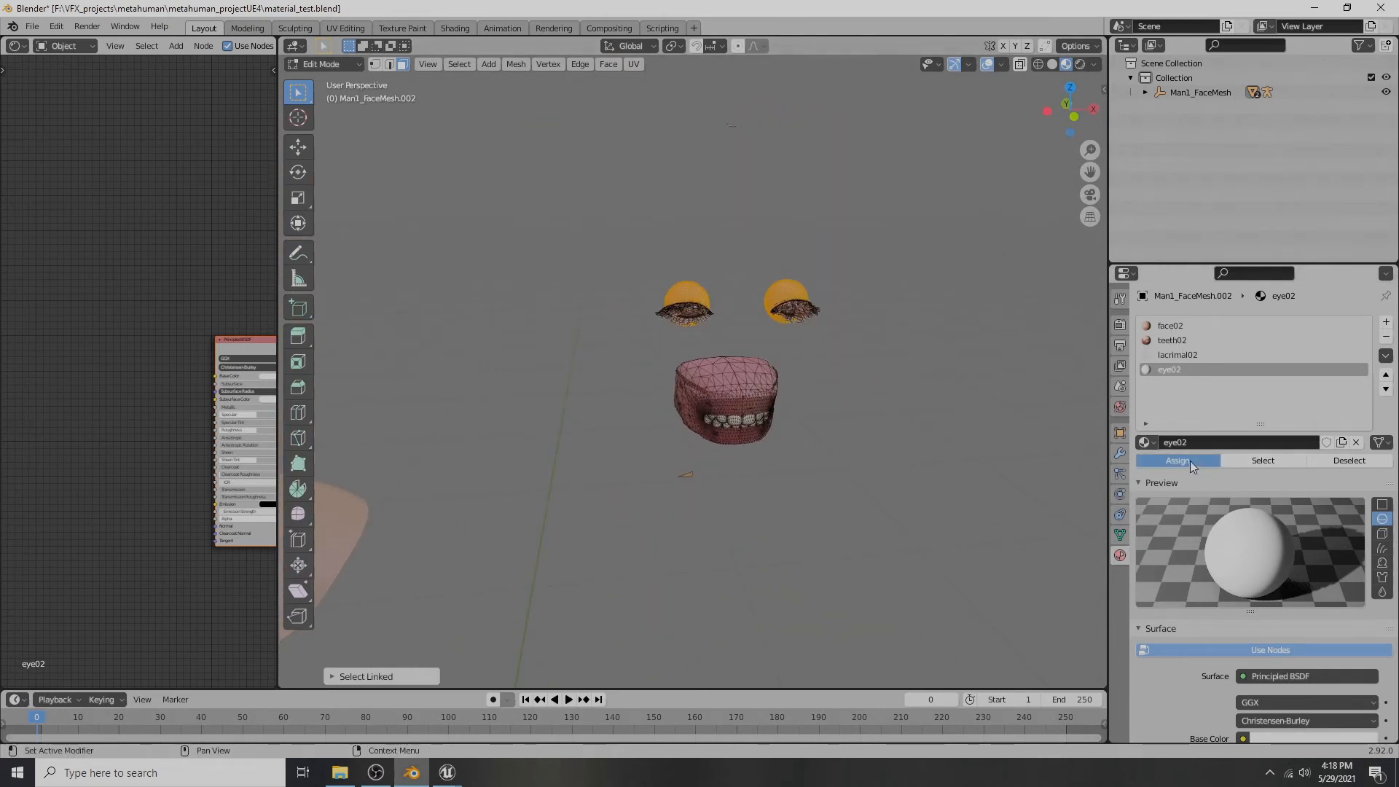
# - Select the faces using eye02, invert the selection and hide the remaining geometry to isolate the two eyeballs
pyautogui.moveTo(765, 342); pyautogui.dragTo(790, 349, button='middle')
pyautogui.scroll(2, 822, 294)
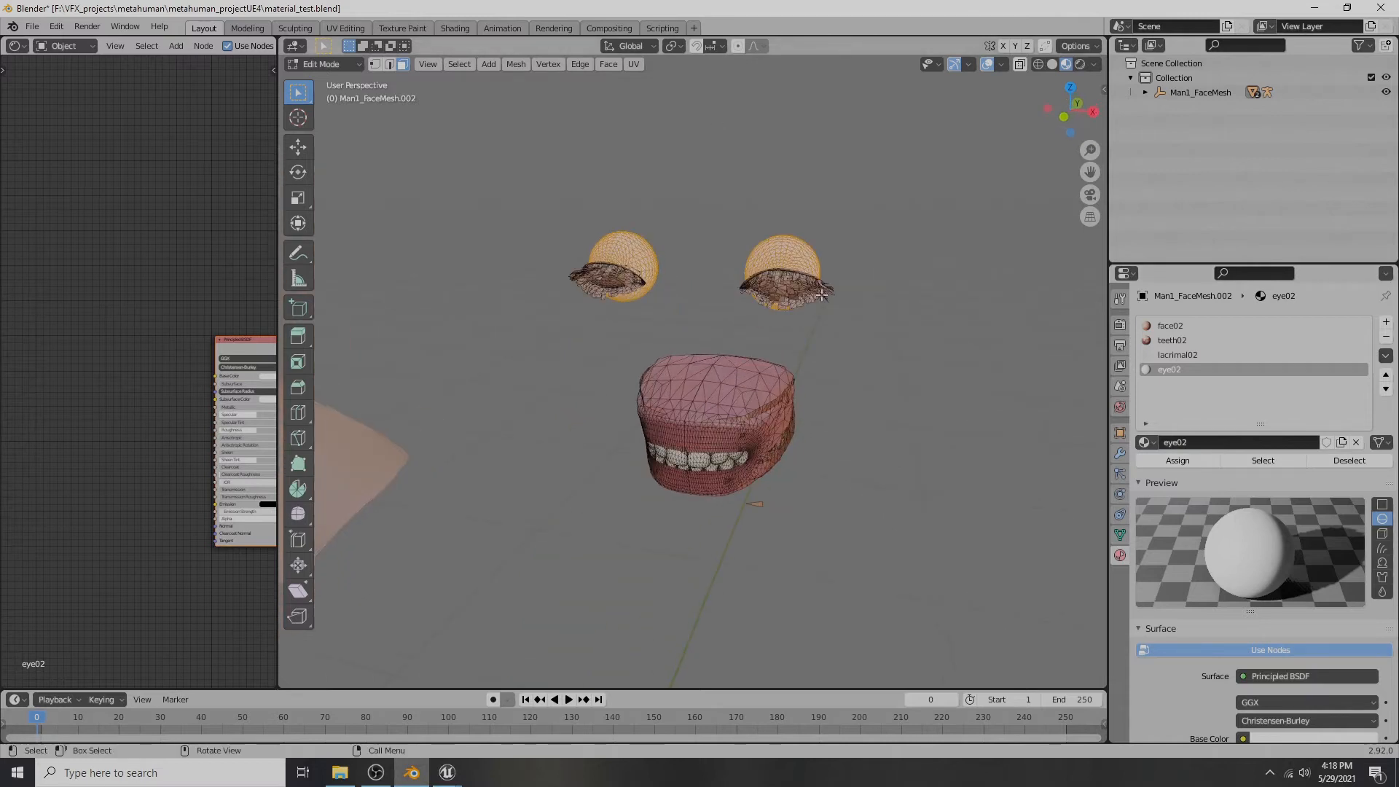
pyautogui.click(897, 355)
pyautogui.click(1282, 461)
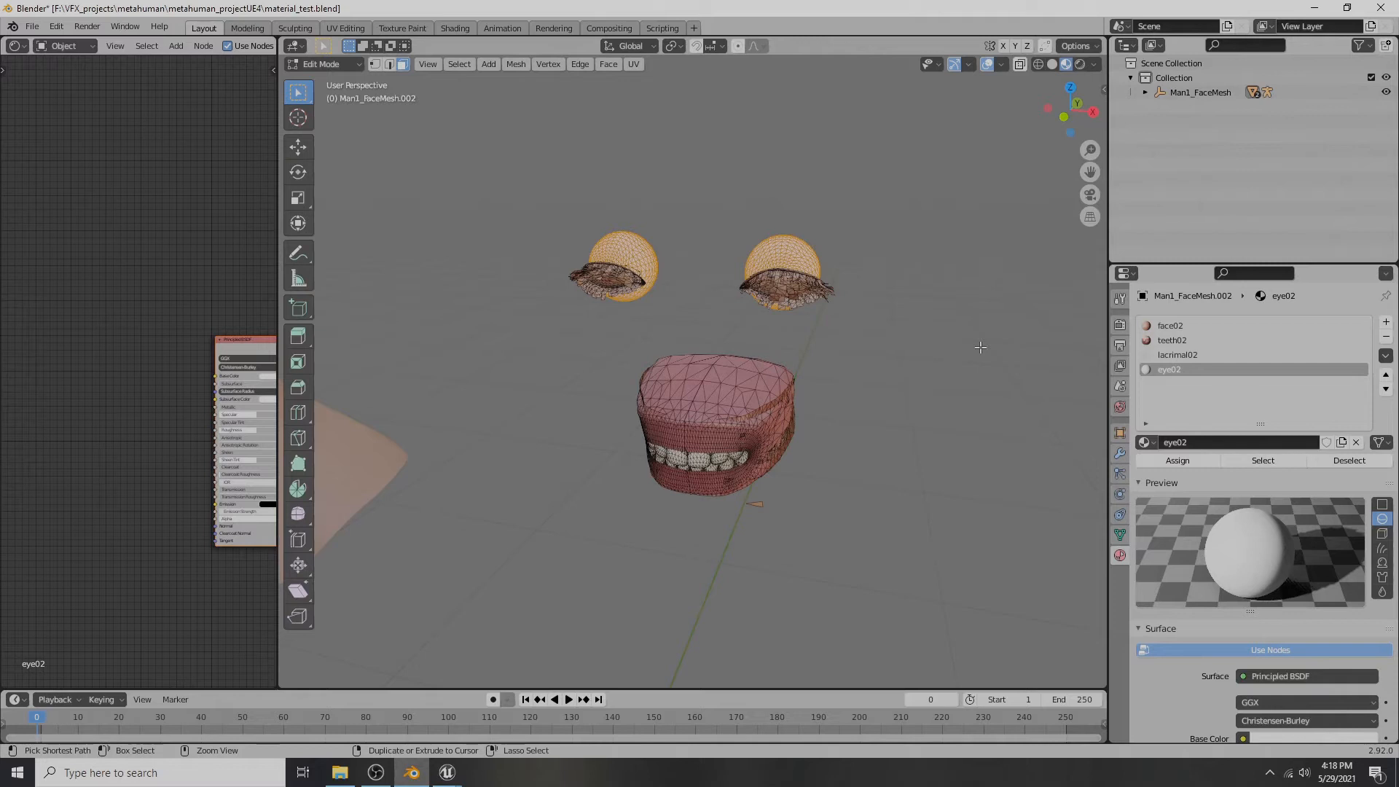
pyautogui.hotkey('ctrl', 'i')
pyautogui.press('h')
# - Add an Image Texture node to the eye02 material and load T_Sclera_D.TGA from the export_textures folder
pyautogui.click(130, 355)
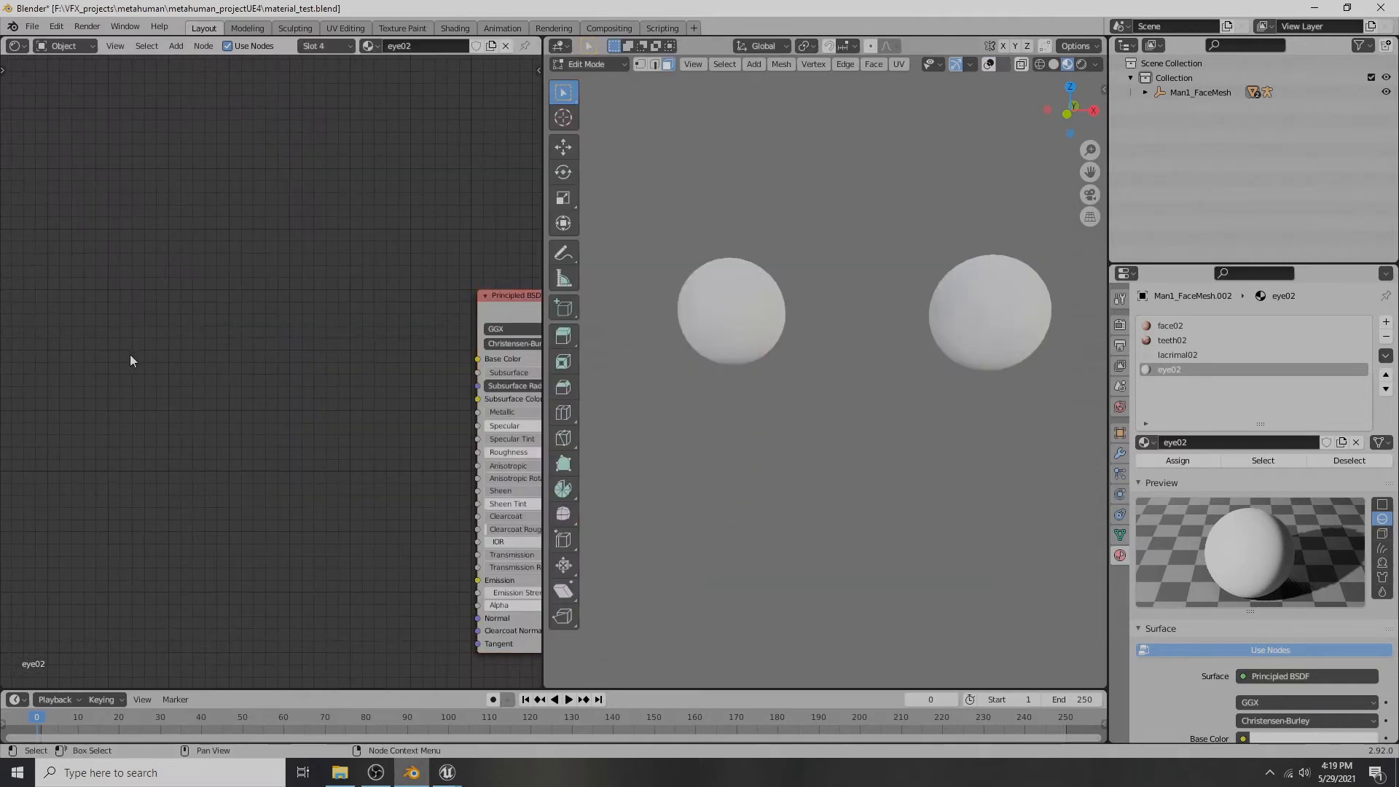
pyautogui.hotkey('shift', 'a')
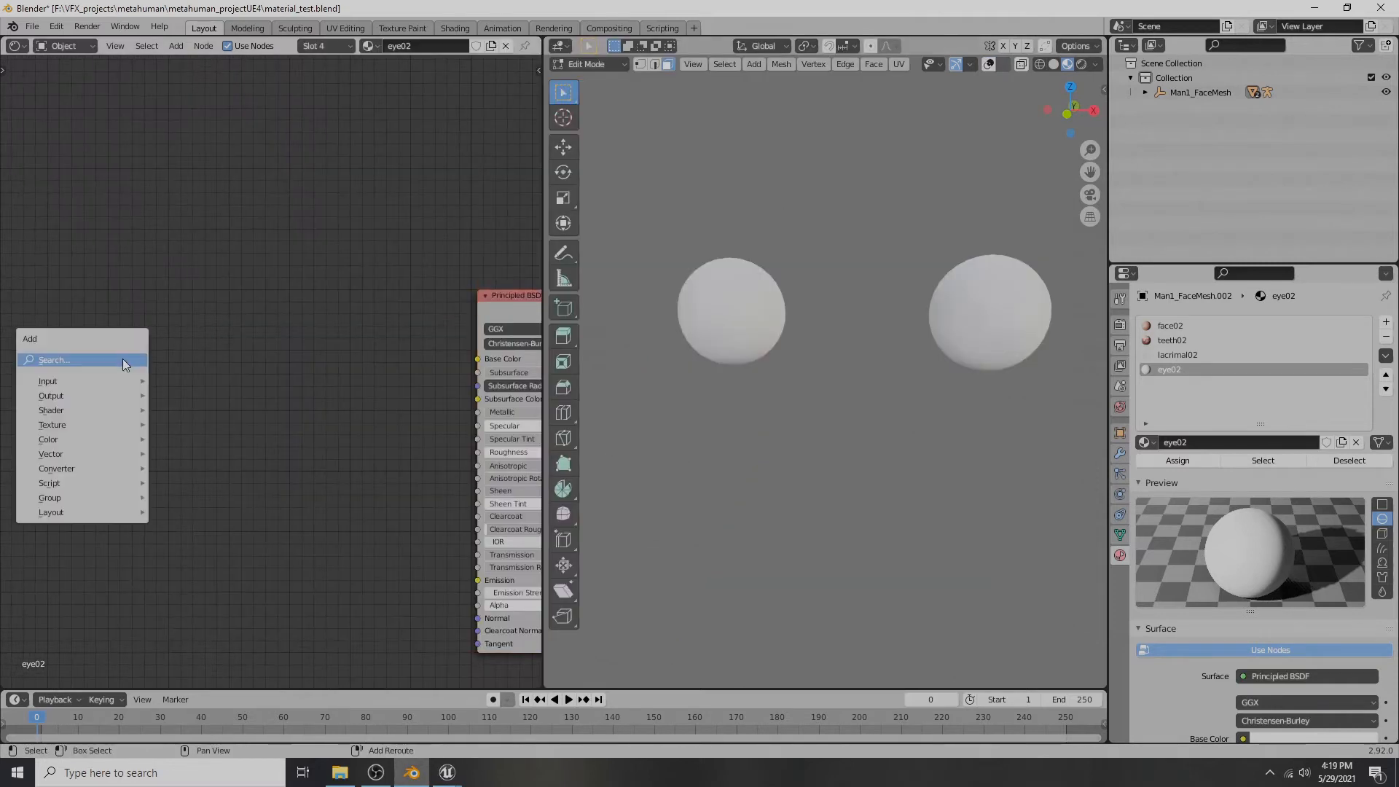
pyautogui.moveTo(89, 411)
pyautogui.moveTo(103, 433)
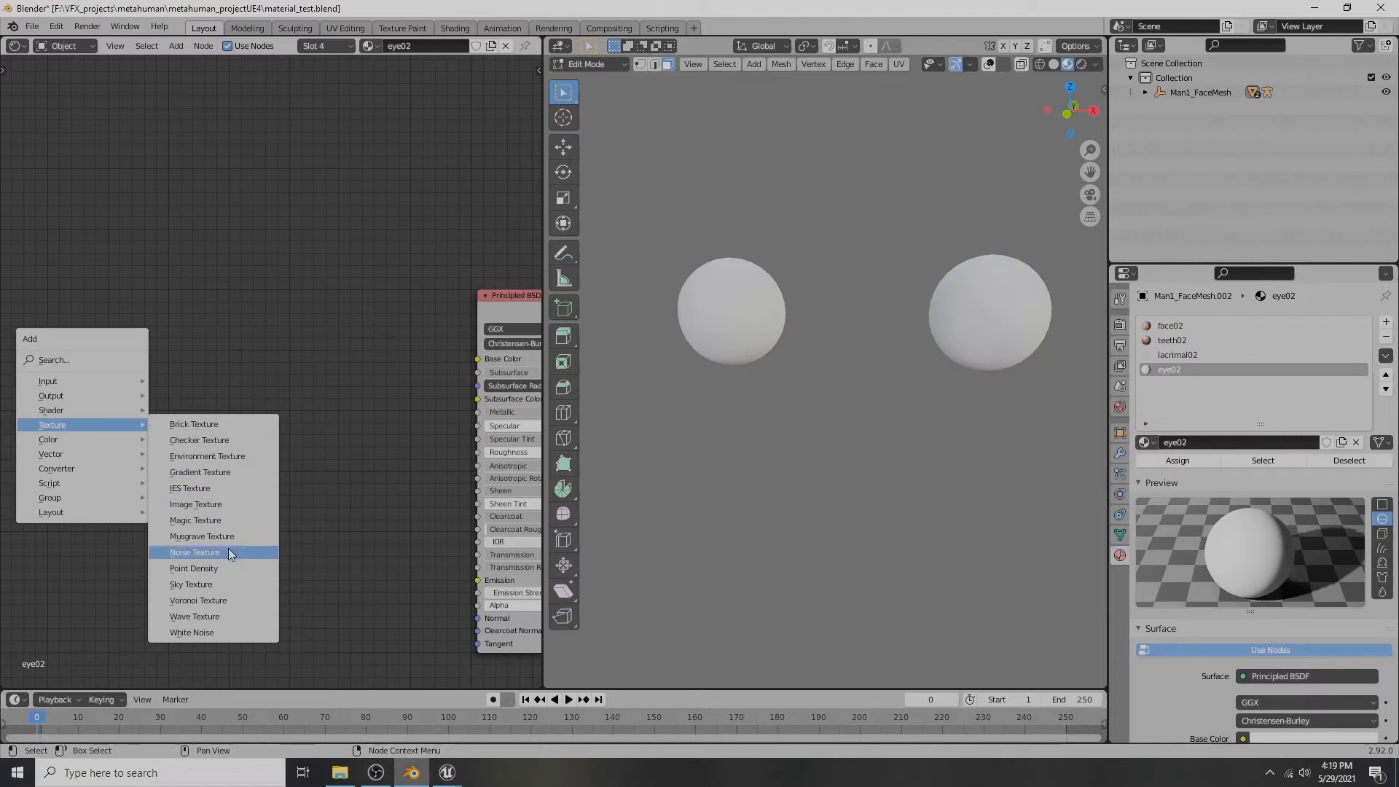
pyautogui.click(207, 504)
pyautogui.click(86, 329)
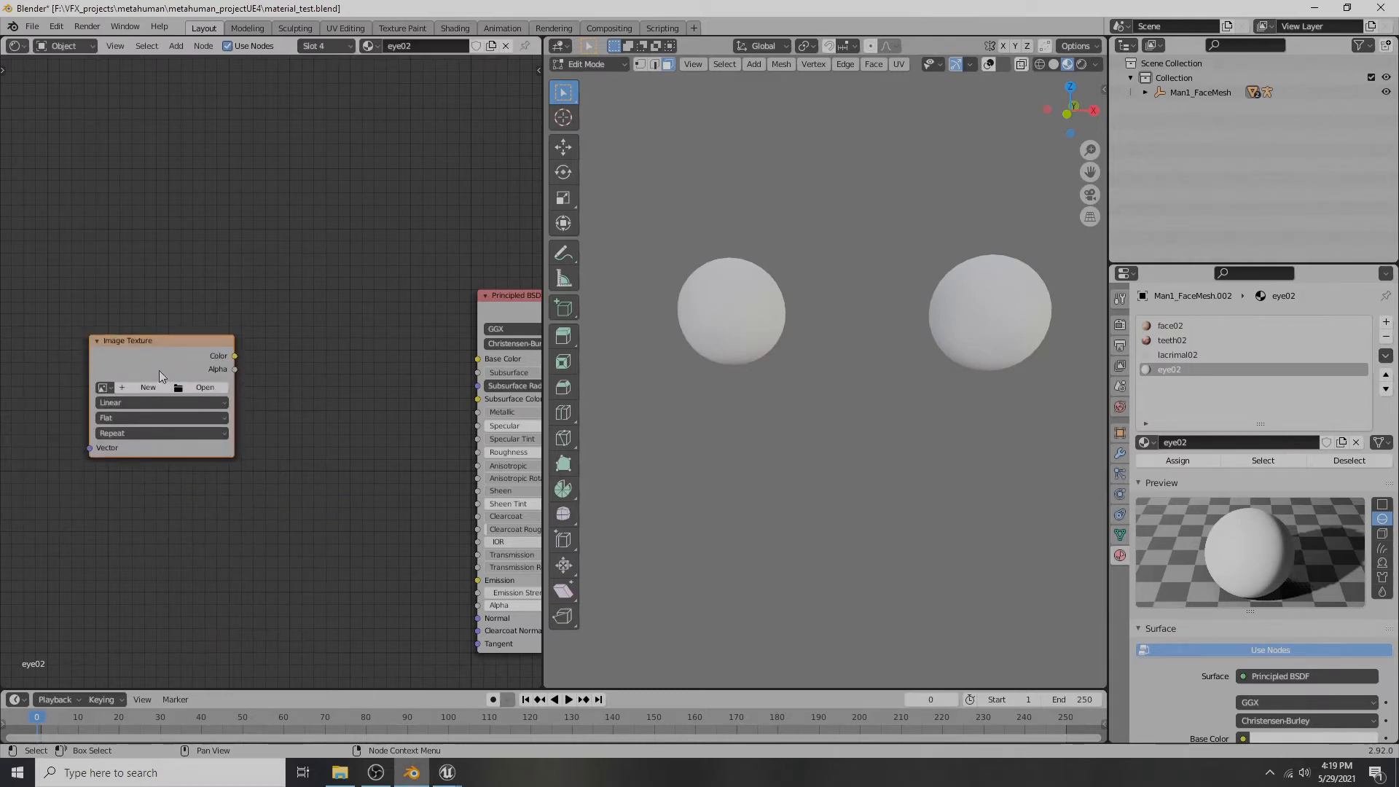
pyautogui.click(203, 386)
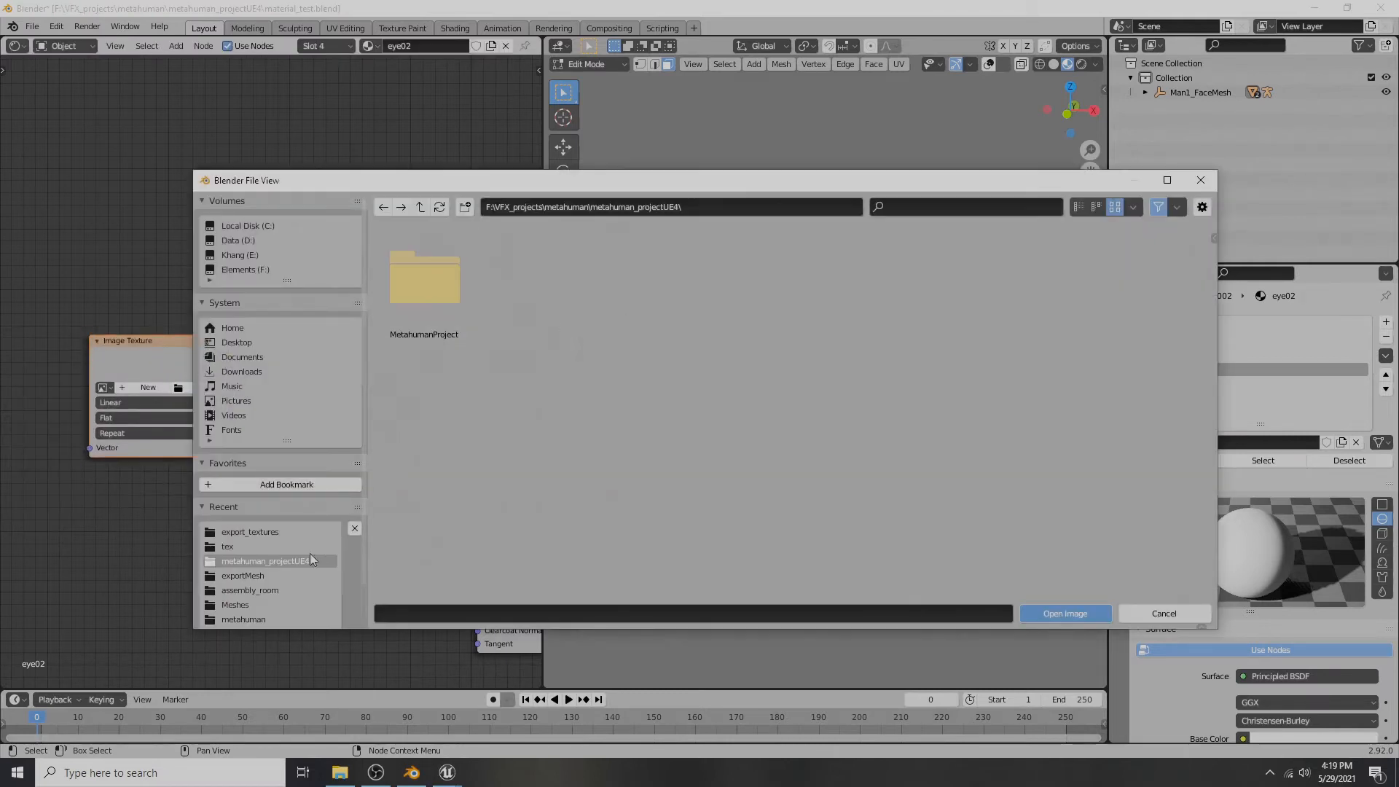
pyautogui.click(246, 533)
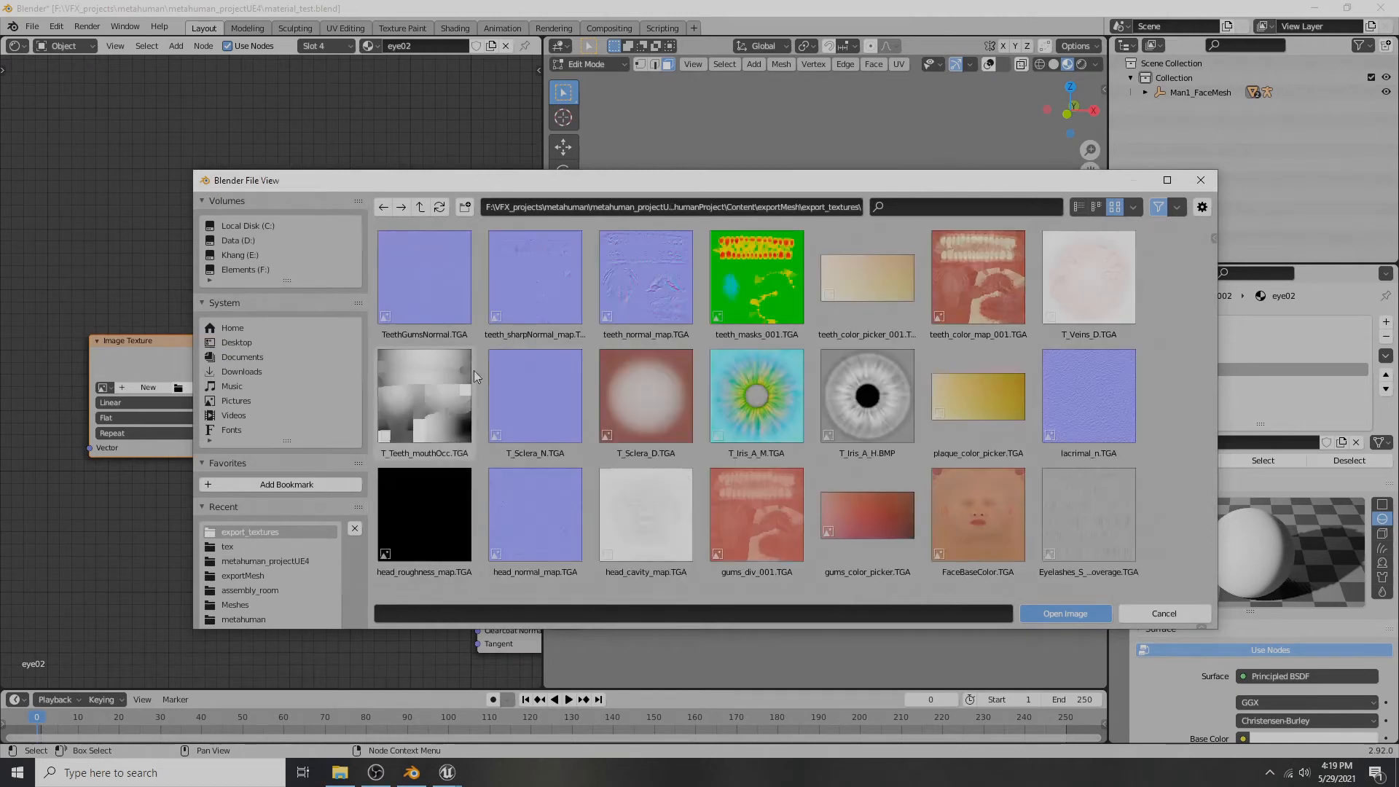
pyautogui.click(646, 397)
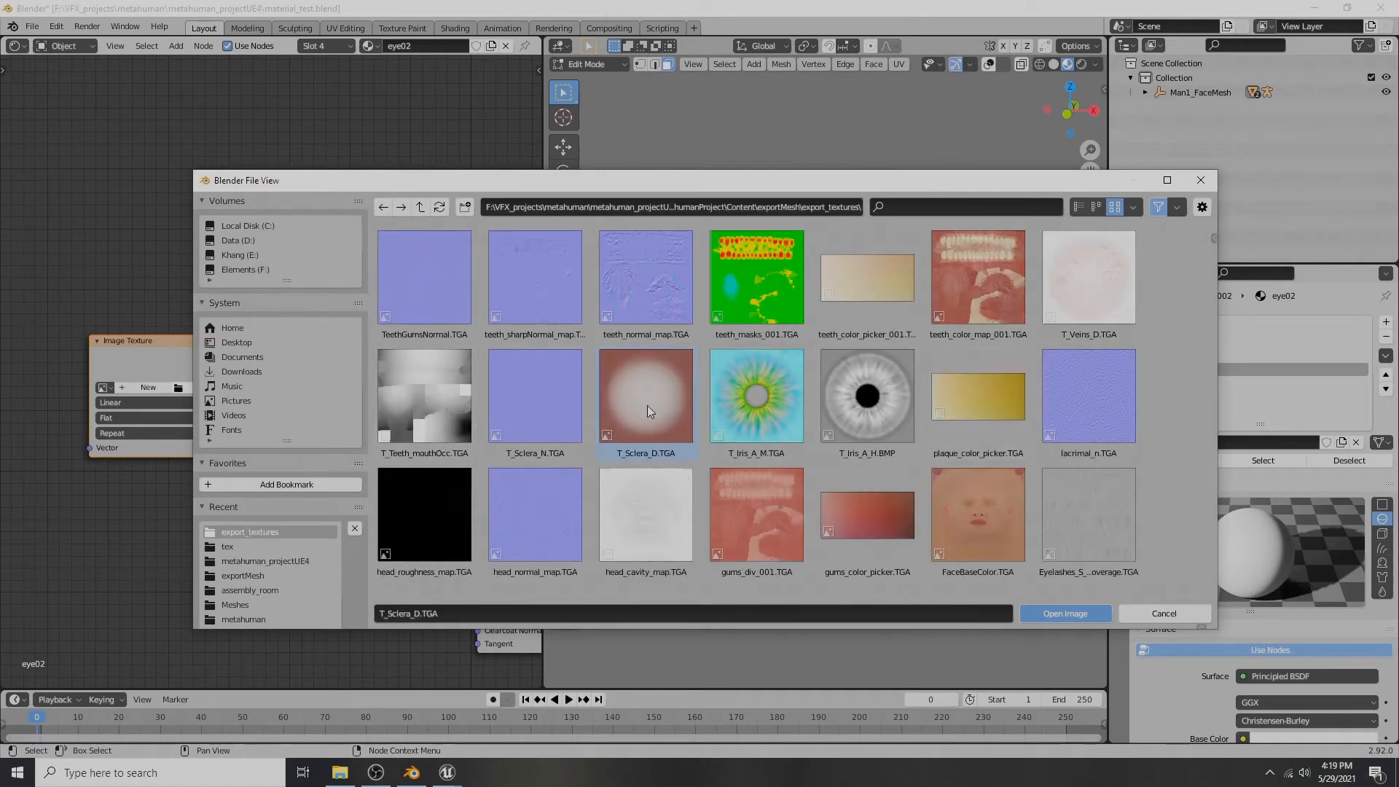
pyautogui.click(1063, 619)
# - Connect the T_Sclera_D texture's color output to the Base Color of the eye02 Principled BSDF
pyautogui.moveTo(420, 400); pyautogui.dragTo(121, 340, button='middle')
pyautogui.moveTo(75, 328); pyautogui.dragTo(334, 336)
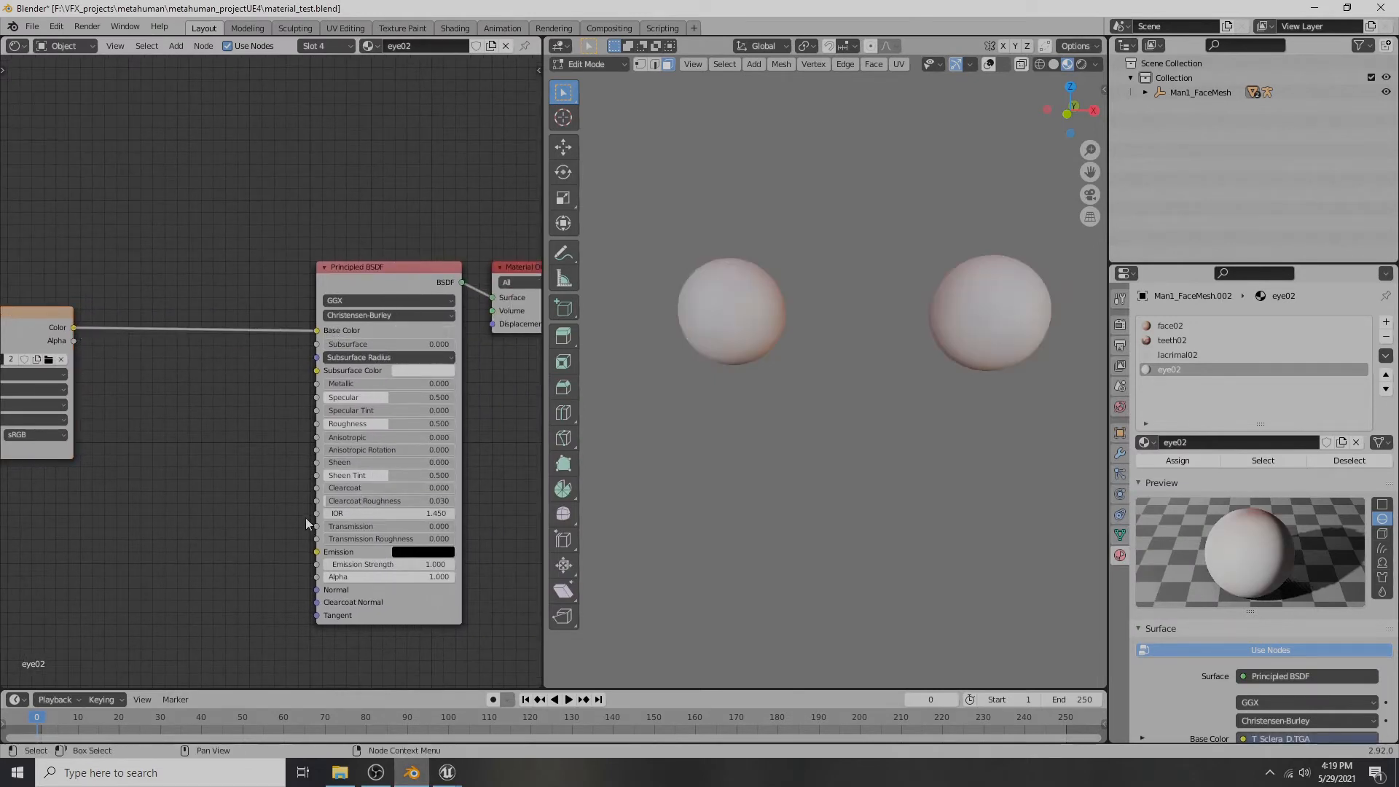
pyautogui.moveTo(675, 313); pyautogui.dragTo(694, 335, button='middle')
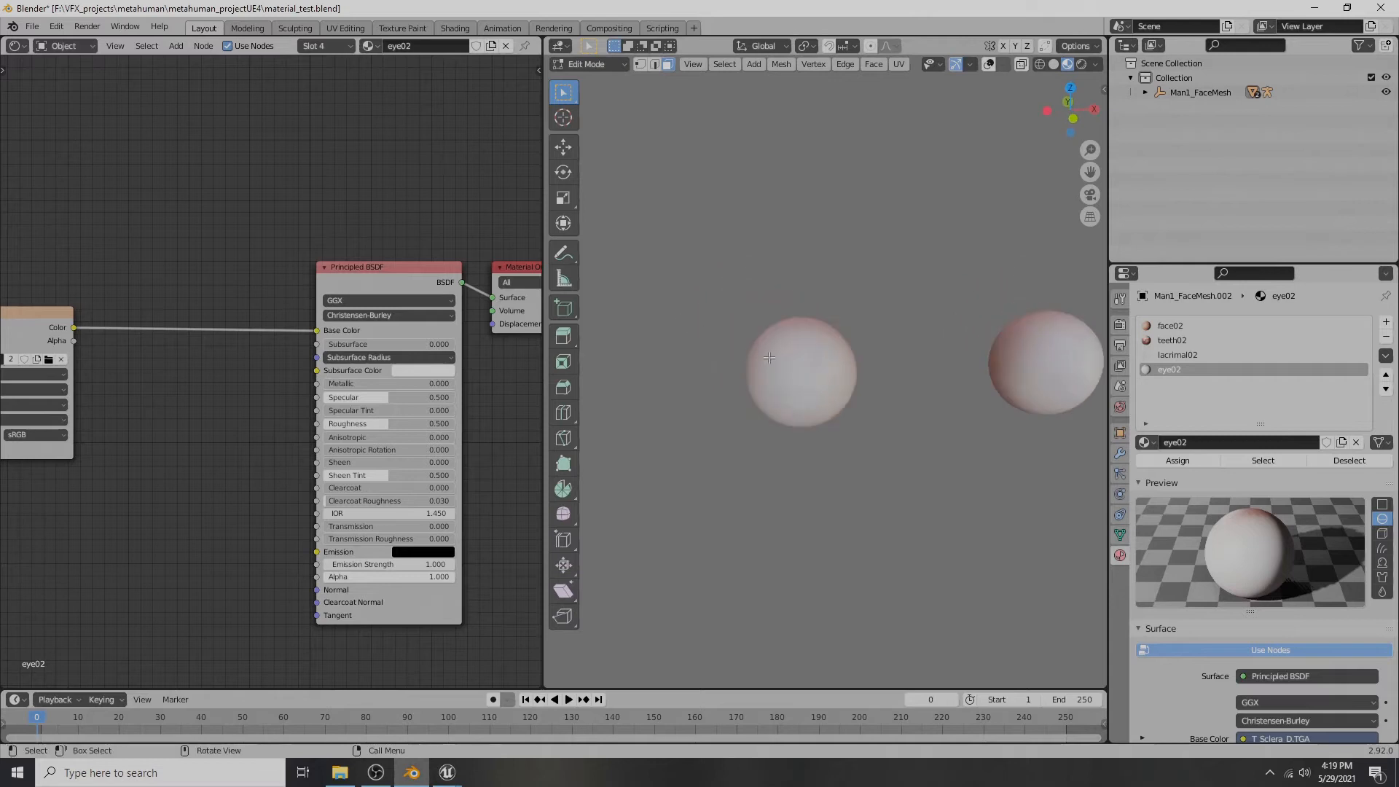
# - Move the T_Sclera_D texture node away from the Principled BSDF and place a duplicate of it directly below
pyautogui.scroll(-3, 774, 379)
pyautogui.moveTo(867, 406); pyautogui.dragTo(855, 374, button='middle')
pyautogui.scroll(3, 875, 332)
pyautogui.scroll(-1, 880, 319)
pyautogui.scroll(-4, 227, 437)
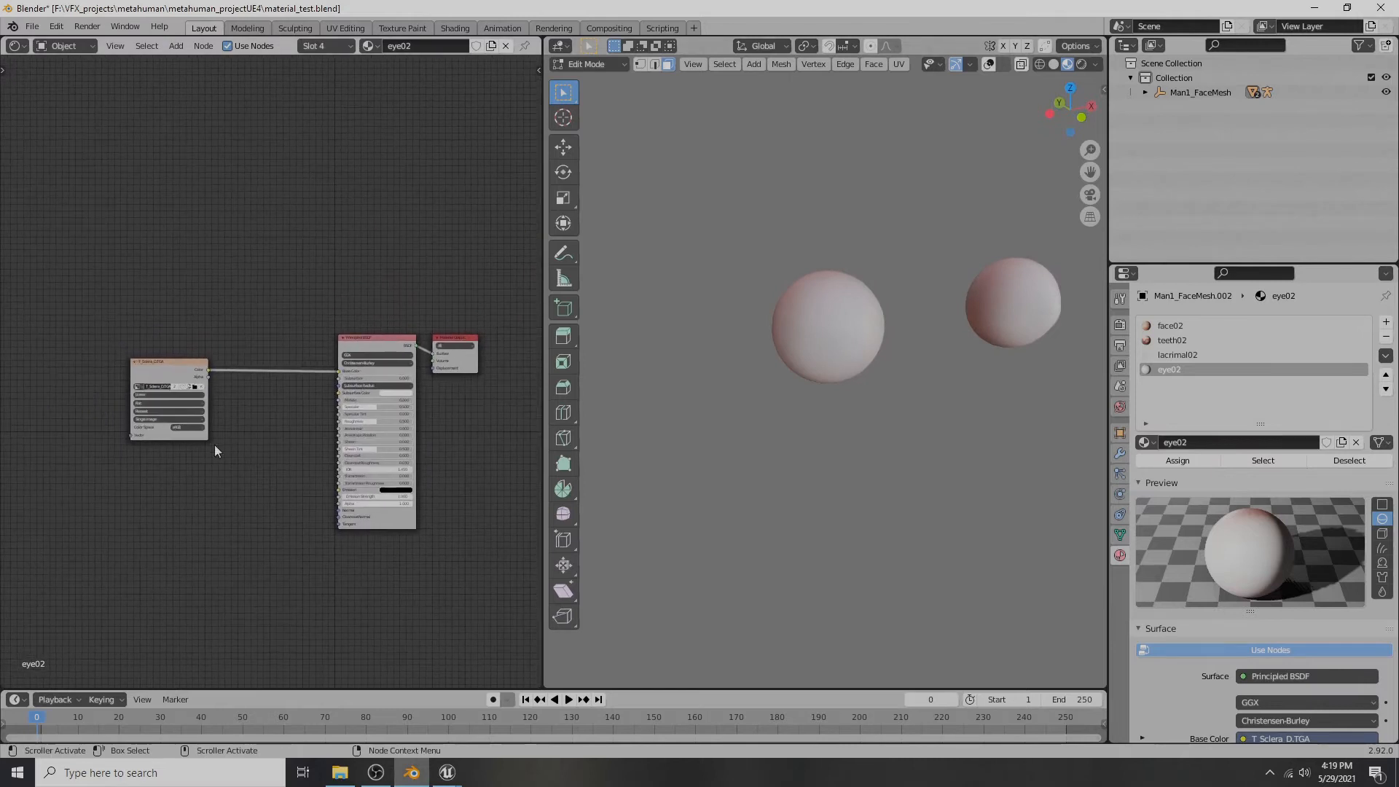
pyautogui.moveTo(155, 369); pyautogui.dragTo(111, 316)
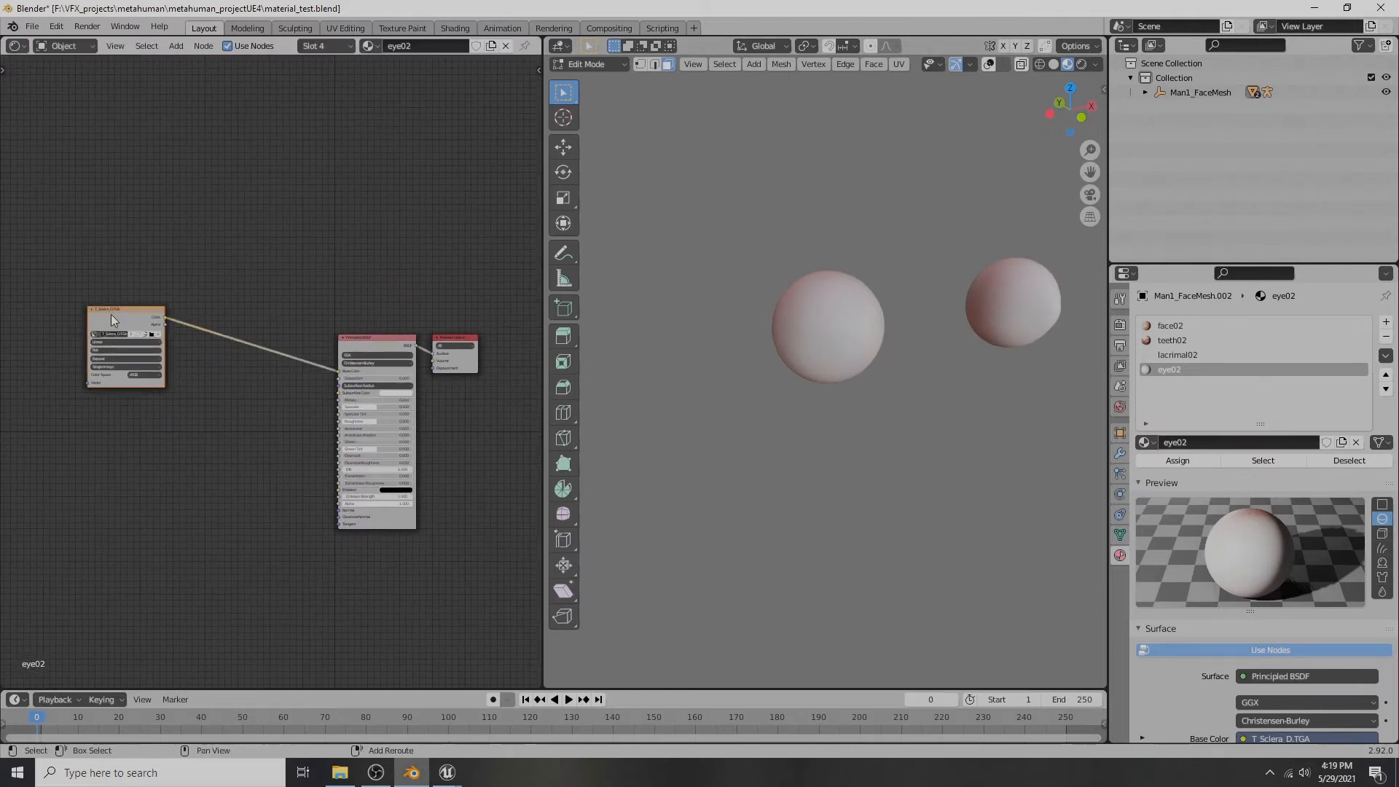
pyautogui.hotkey('shift', 'd')
pyautogui.click(110, 416)
pyautogui.scroll(8, 113, 416)
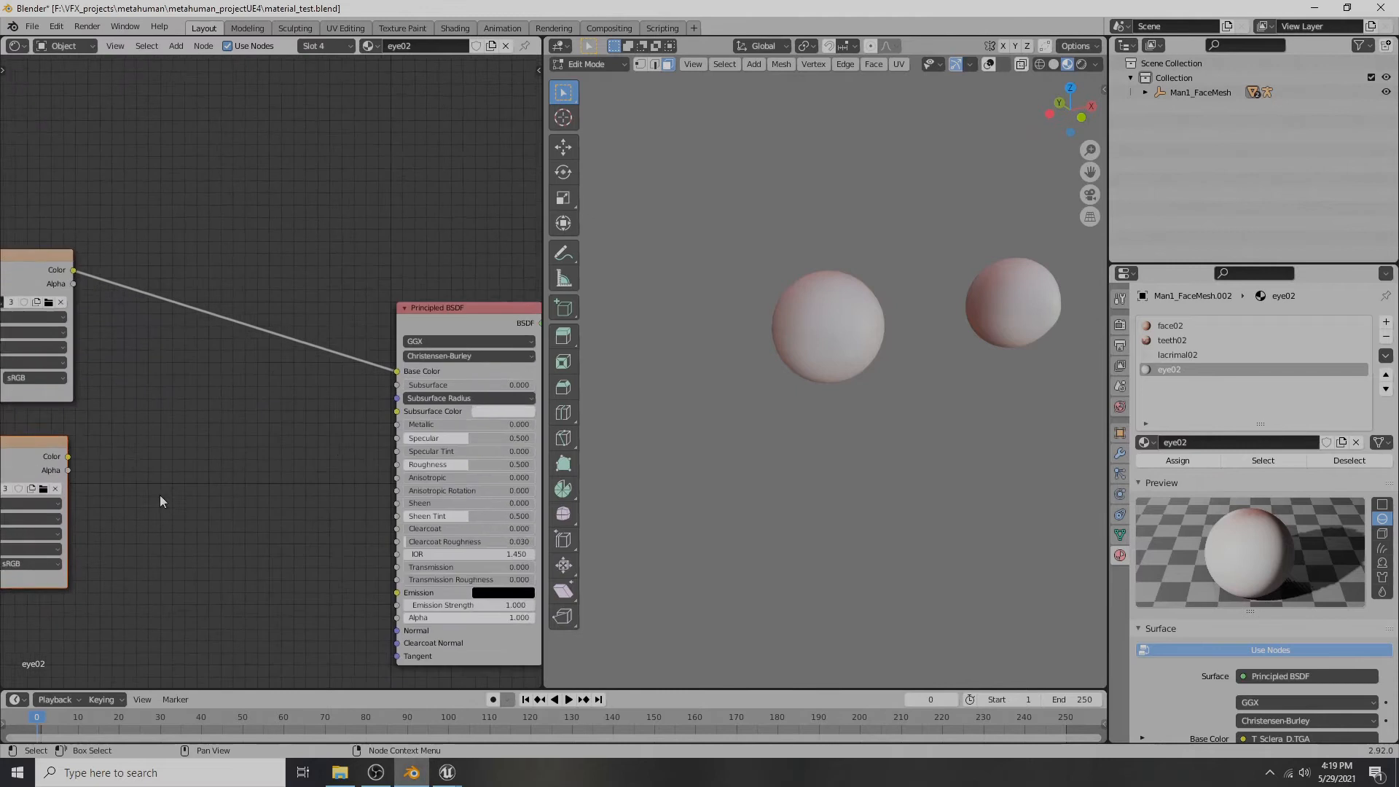
# - Load T_Sclera_N.TGA from the export_textures folder into the duplicated texture node
pyautogui.moveTo(159, 497); pyautogui.dragTo(453, 423, button='middle')
pyautogui.click(339, 414)
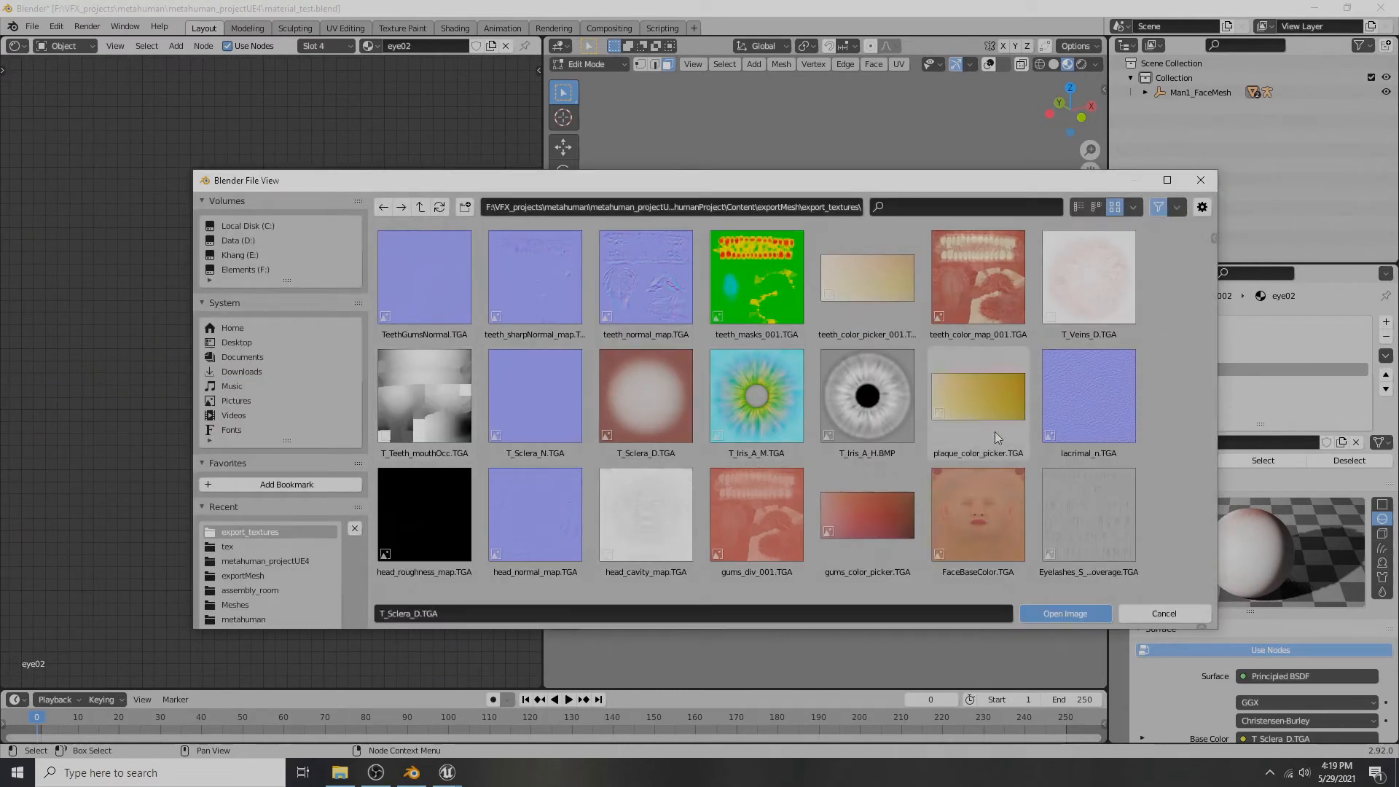
pyautogui.click(537, 391)
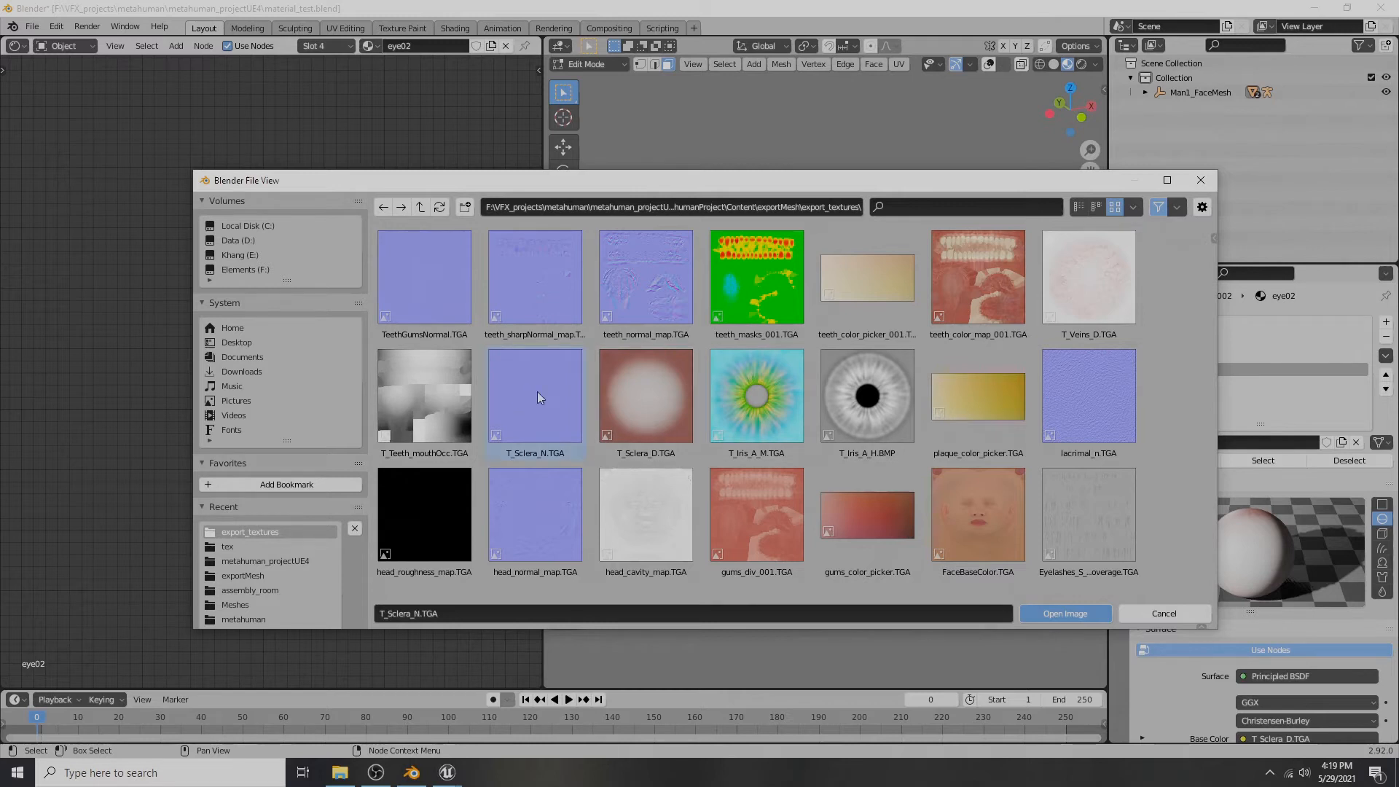
pyautogui.click(1052, 619)
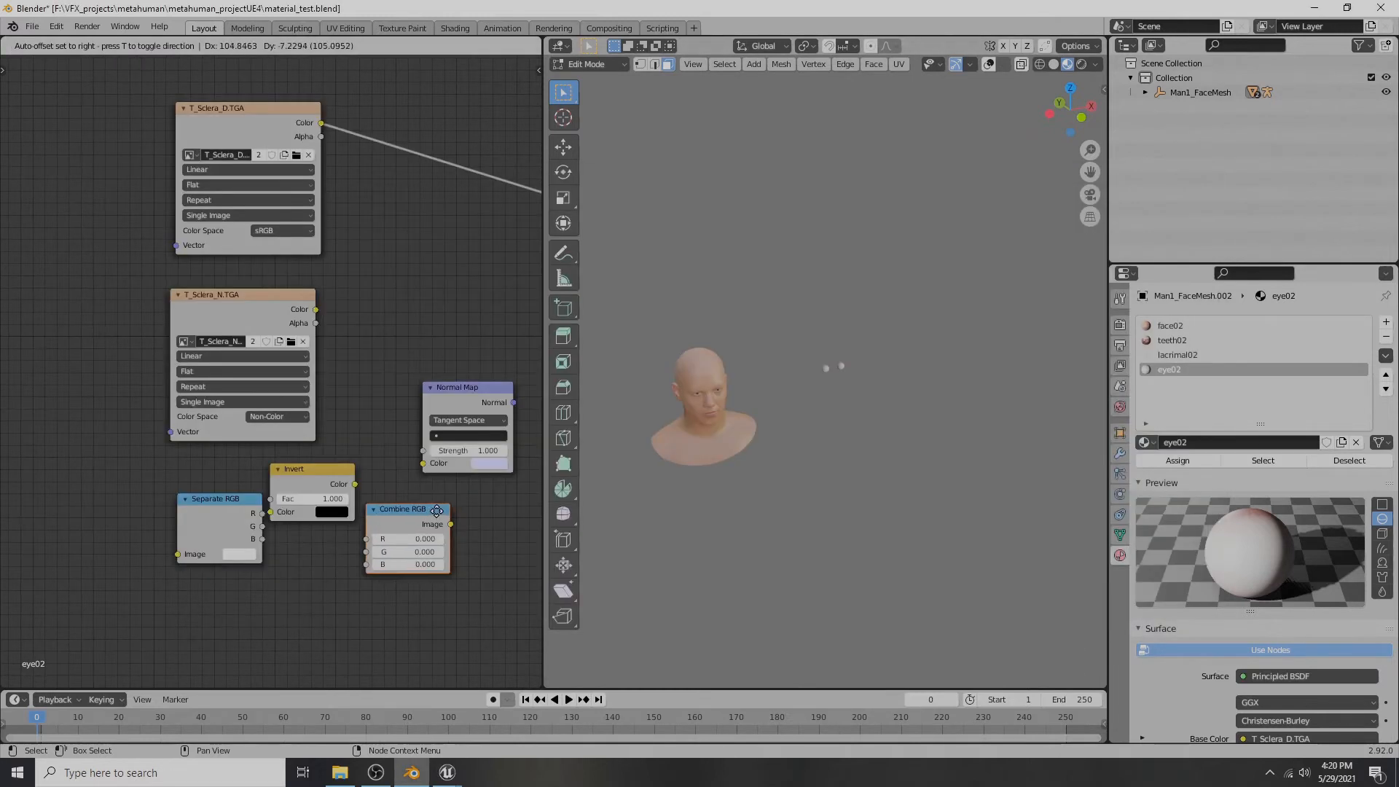
# - Route Separate RGB's green channel through the Invert node into Combine RGB's G, and connect R and B straight across
pyautogui.moveTo(253, 533); pyautogui.dragTo(271, 512)
pyautogui.moveTo(354, 484); pyautogui.dragTo(366, 552)
pyautogui.moveTo(245, 514); pyautogui.dragTo(366, 539)
pyautogui.moveTo(247, 540); pyautogui.dragTo(456, 515)
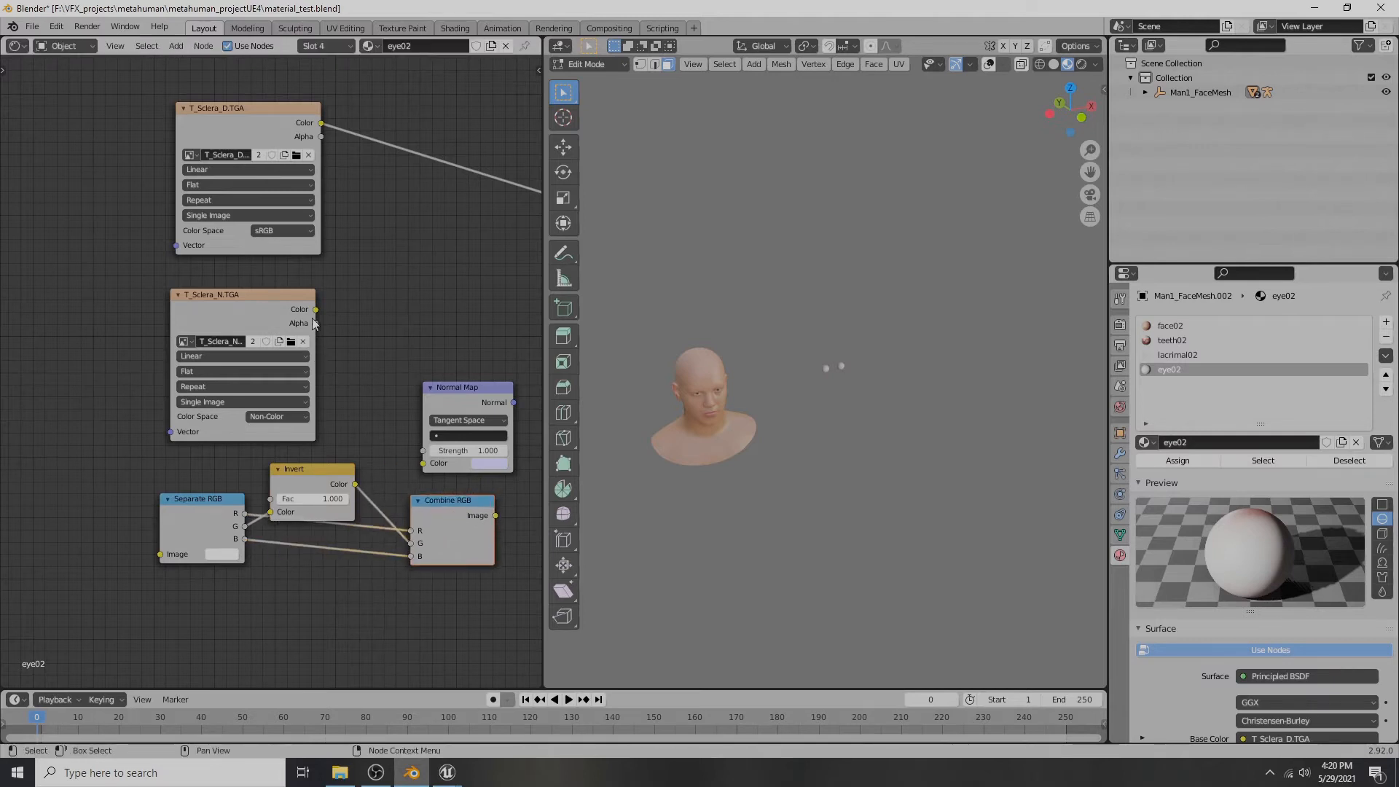
# - Link the T_Sclera_N color through Separate RGB, and Combine RGB through the Normal Map node, to the Principled BSDF's Normal input
pyautogui.moveTo(318, 309); pyautogui.dragTo(160, 553)
pyautogui.moveTo(357, 428); pyautogui.dragTo(197, 469, button='middle')
pyautogui.moveTo(336, 556); pyautogui.dragTo(262, 504)
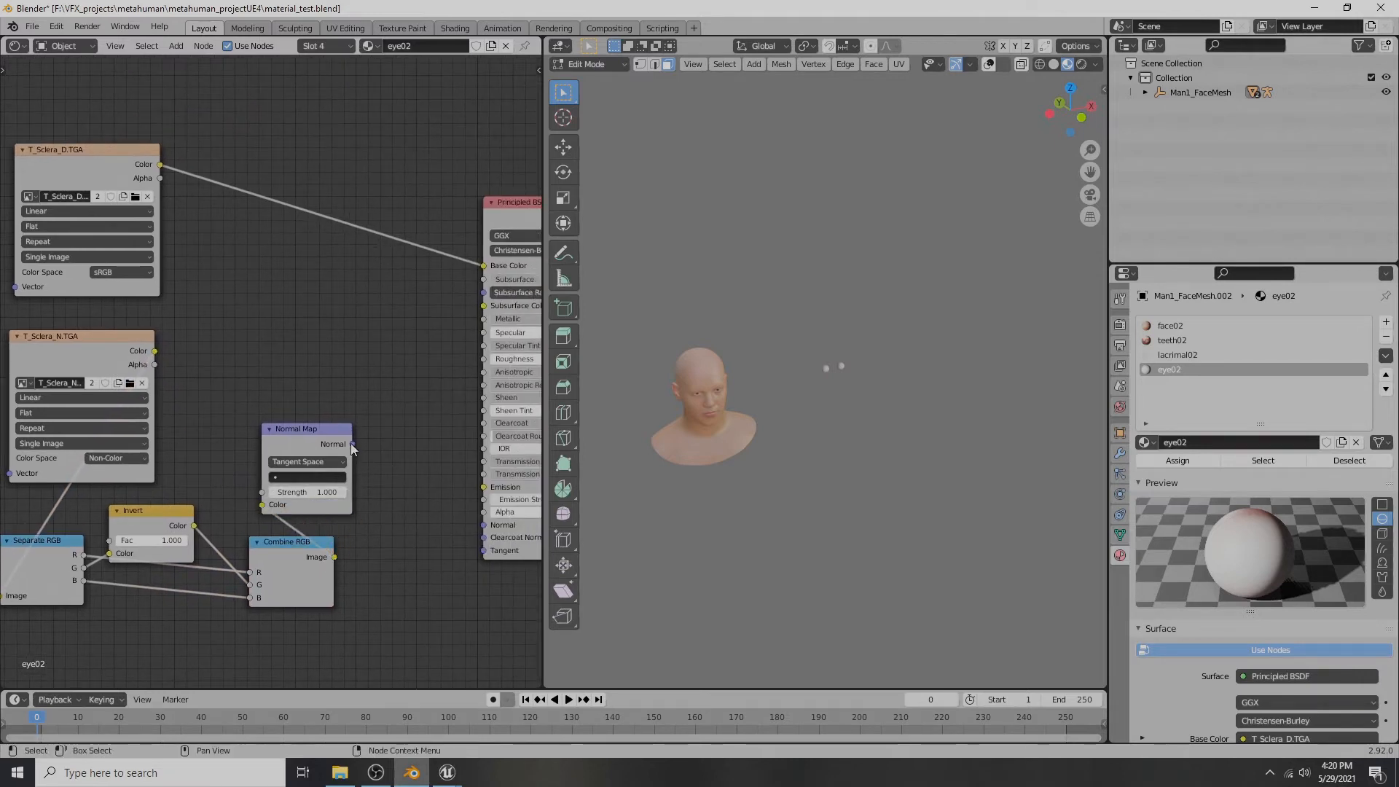
pyautogui.moveTo(351, 443); pyautogui.dragTo(496, 534)
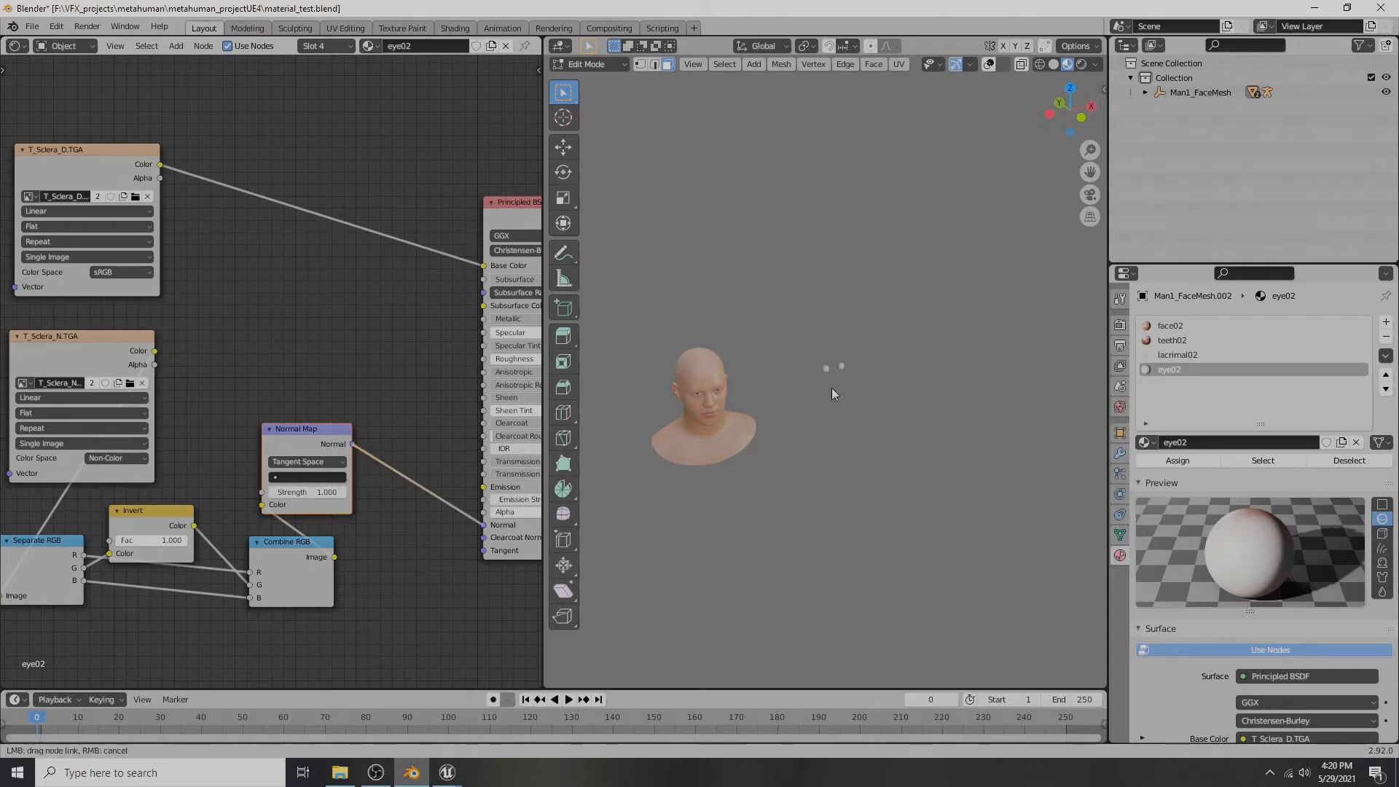
# - Examine the surface shading of both eyeballs up close with the normal map connected
pyautogui.scroll(2, 271, 373)
pyautogui.scroll(10, 861, 354)
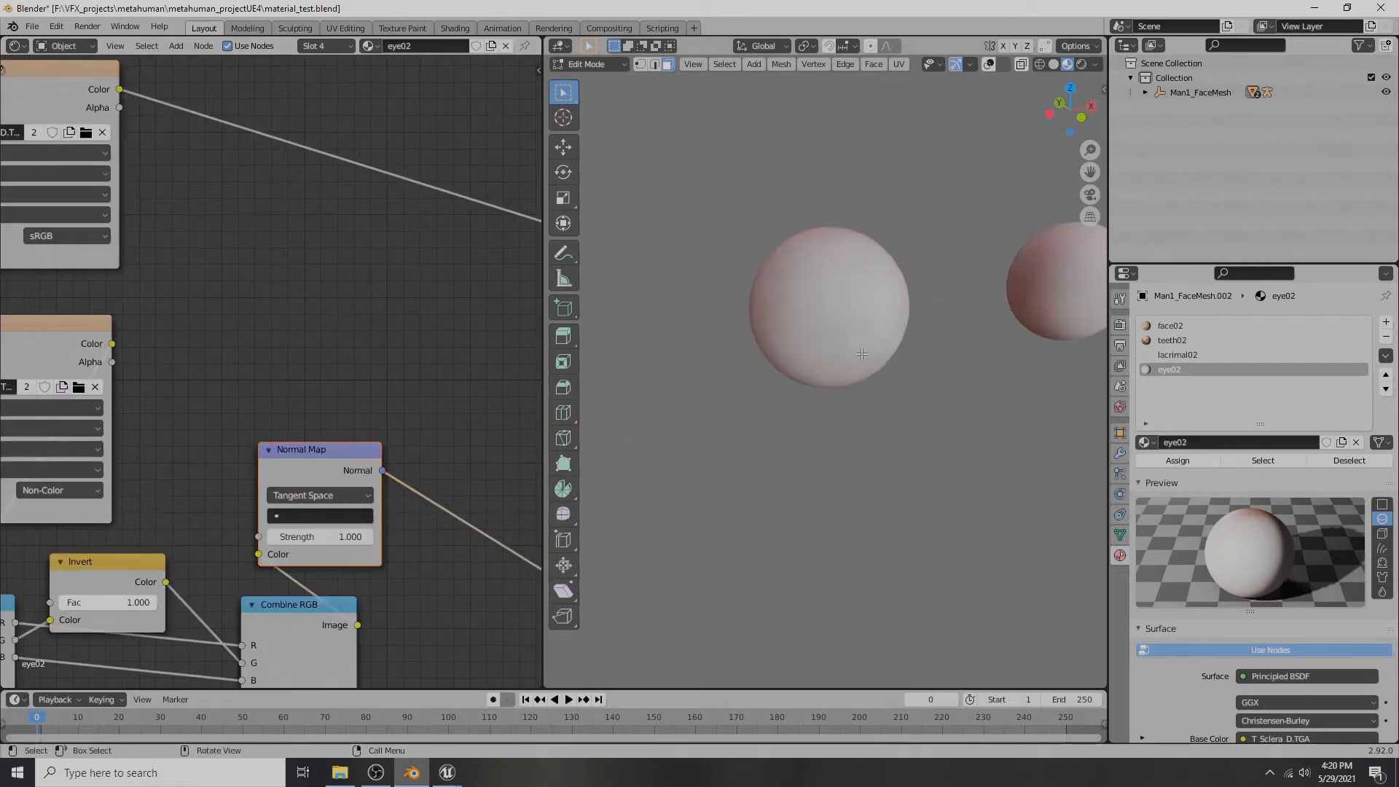
pyautogui.moveTo(861, 354); pyautogui.dragTo(851, 317, button='middle')
pyautogui.scroll(3, 858, 339)
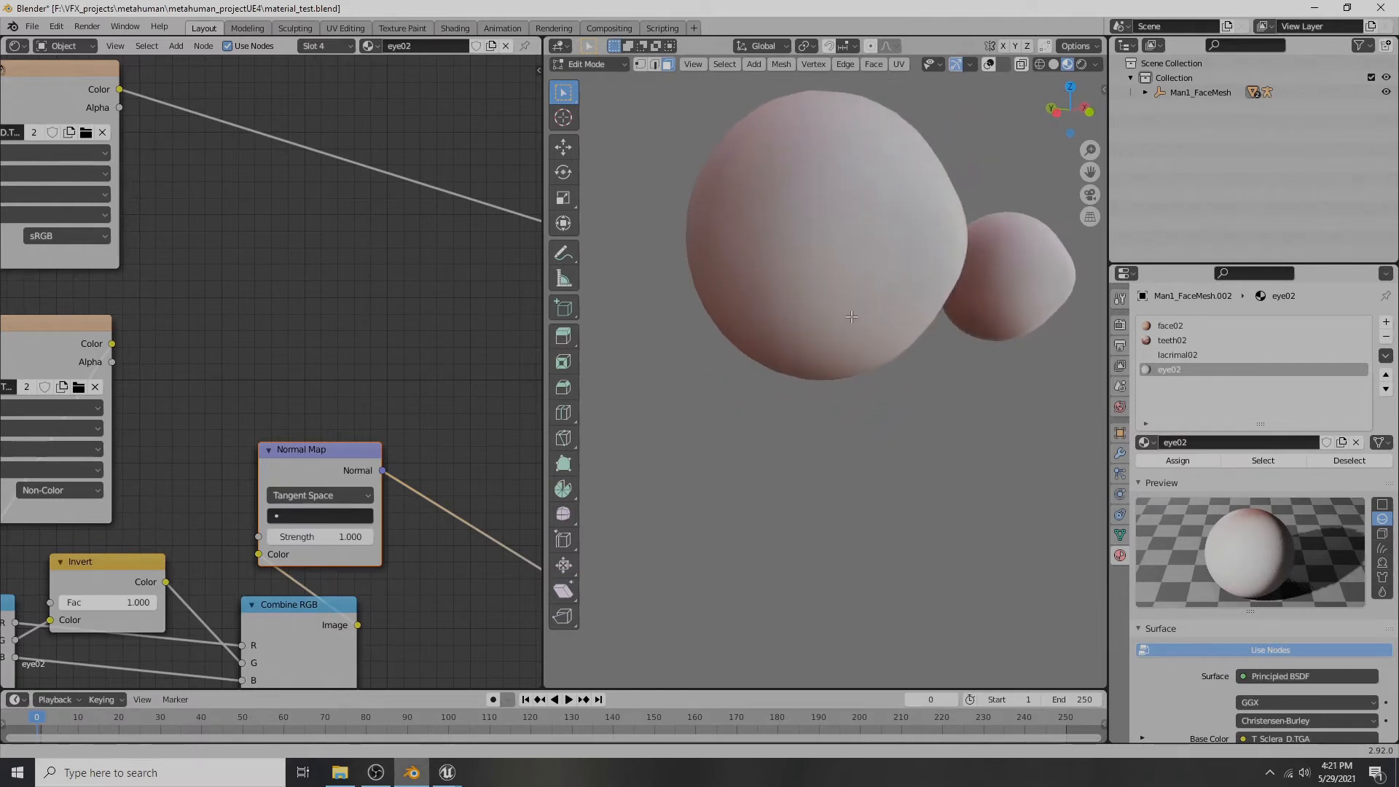
pyautogui.scroll(1, 851, 316)
pyautogui.keyDown('shift'); pyautogui.moveTo(876, 247); pyautogui.dragTo(852, 337, button='middle'); pyautogui.keyUp('shift')
pyautogui.scroll(1, 860, 330)
pyautogui.scroll(1, 861, 330)
pyautogui.scroll(-3, 863, 325)
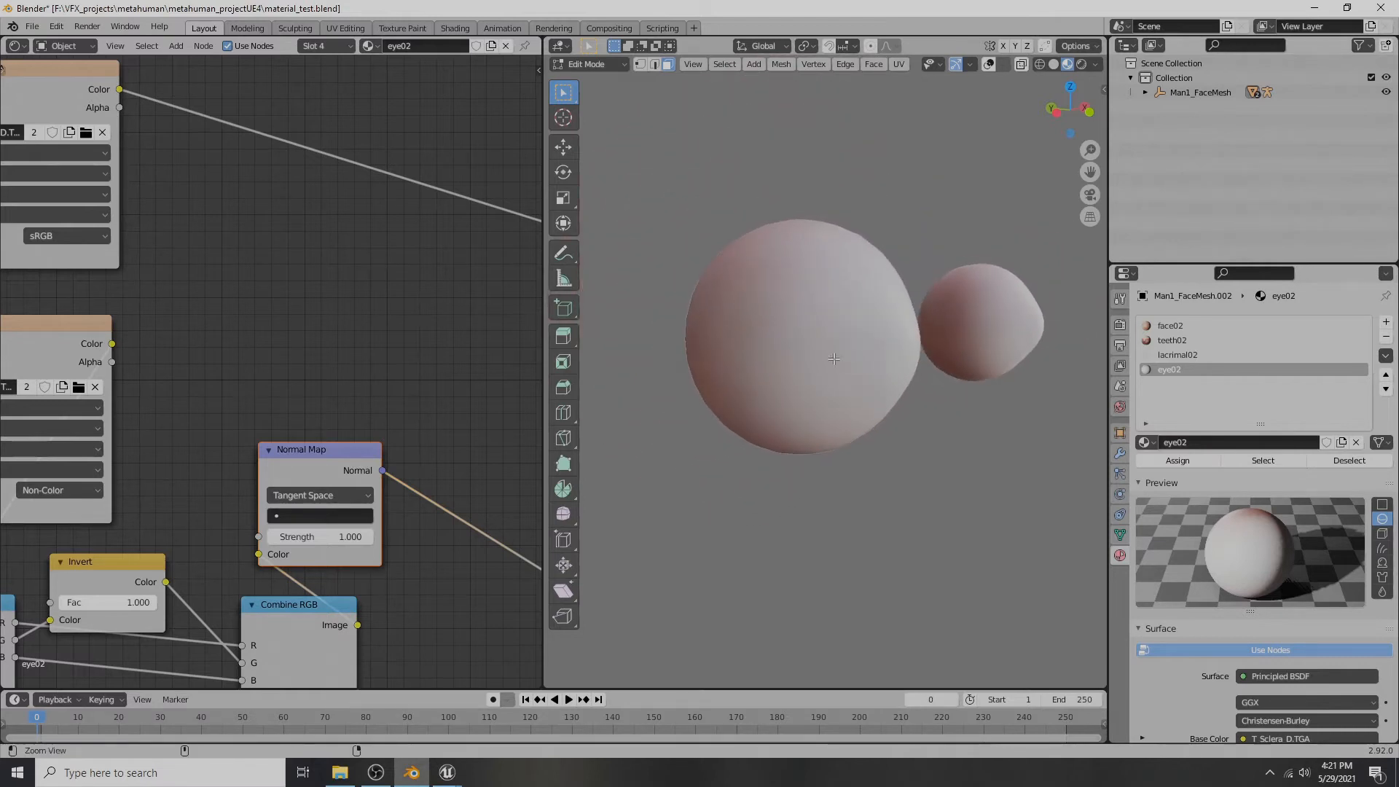
# - Rearrange the eye02 node tree by moving T_Sclera_N in front of Separate RGB and T_Sclera_D farther from the shader
pyautogui.scroll(-4, 465, 328)
pyautogui.moveTo(304, 339); pyautogui.dragTo(412, 341, button='middle')
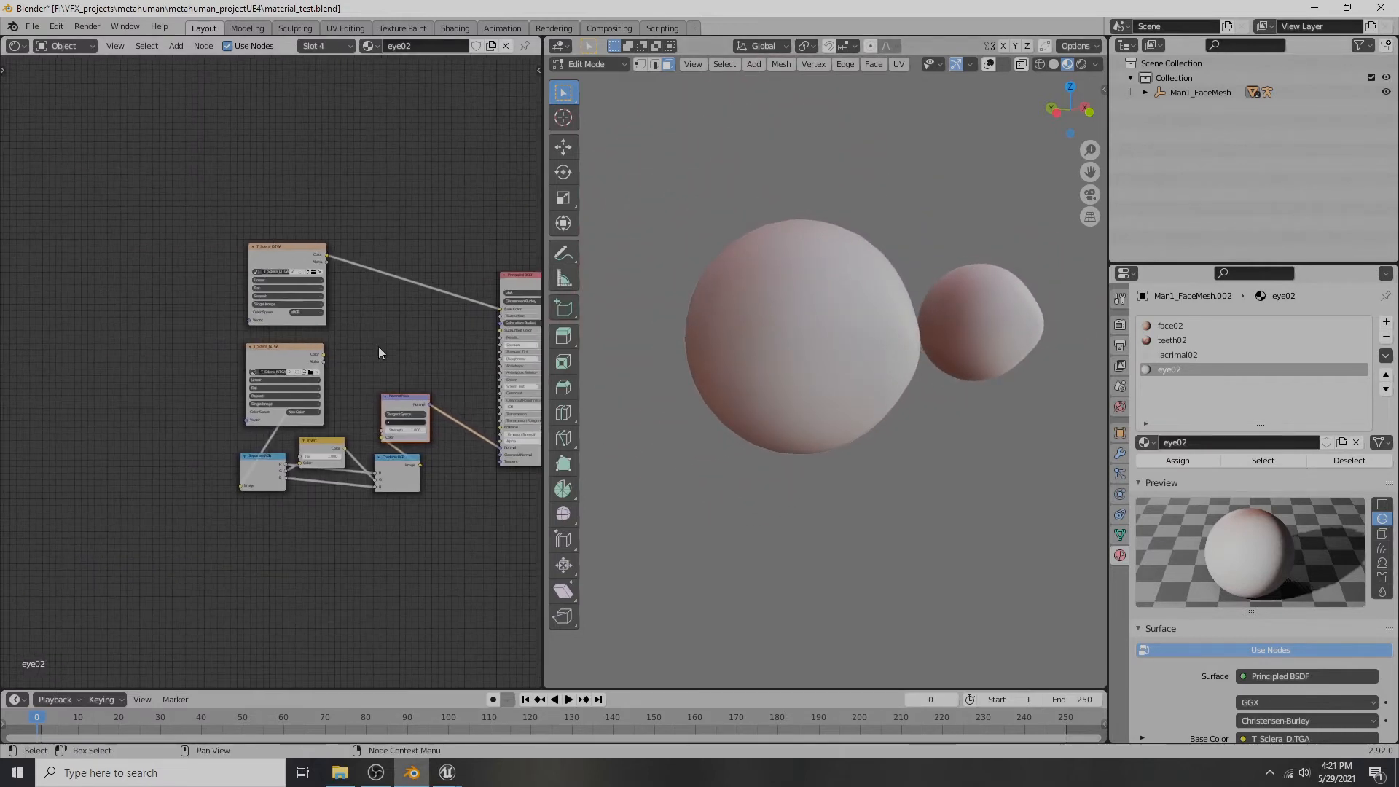
pyautogui.moveTo(299, 351); pyautogui.dragTo(172, 453)
pyautogui.moveTo(272, 297); pyautogui.dragTo(308, 379, button='middle')
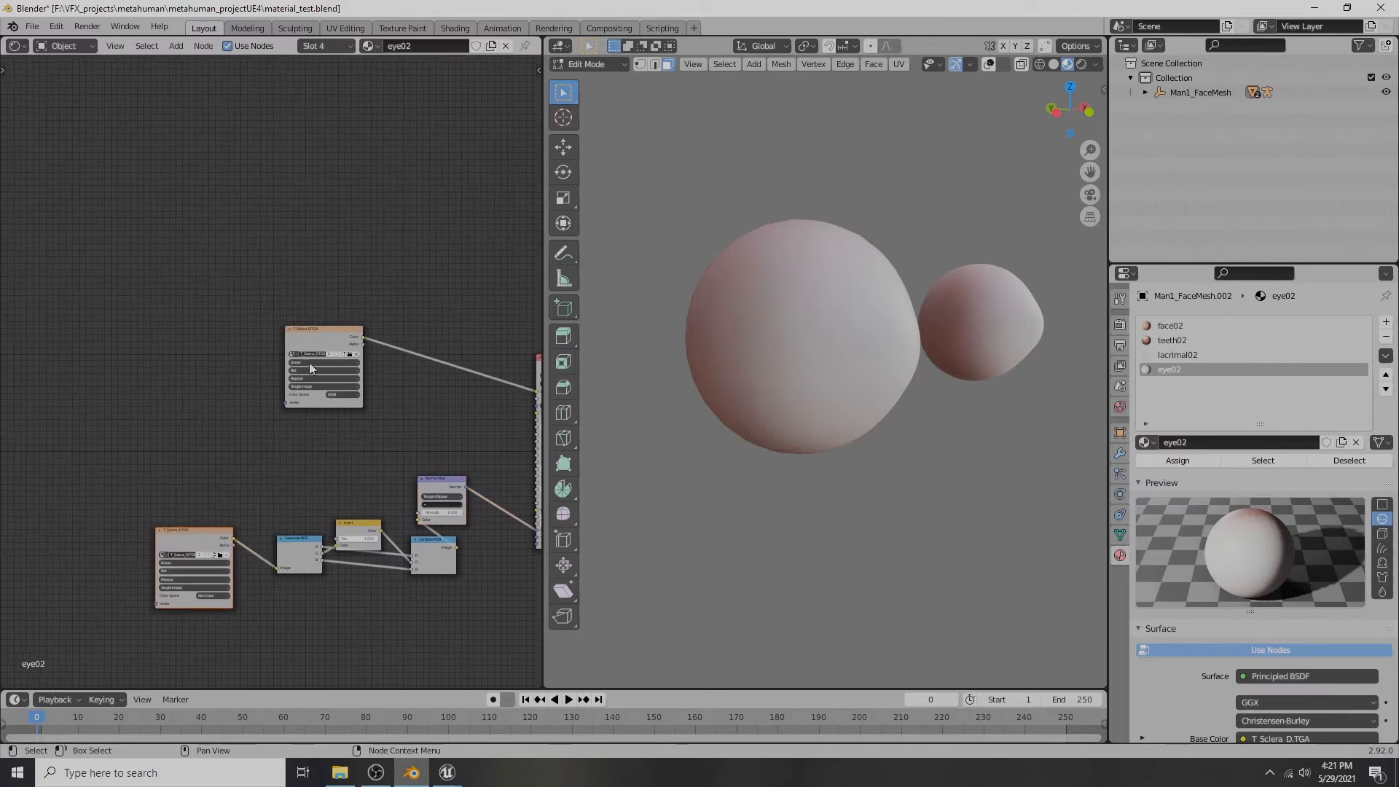
pyautogui.moveTo(305, 335); pyautogui.dragTo(181, 237)
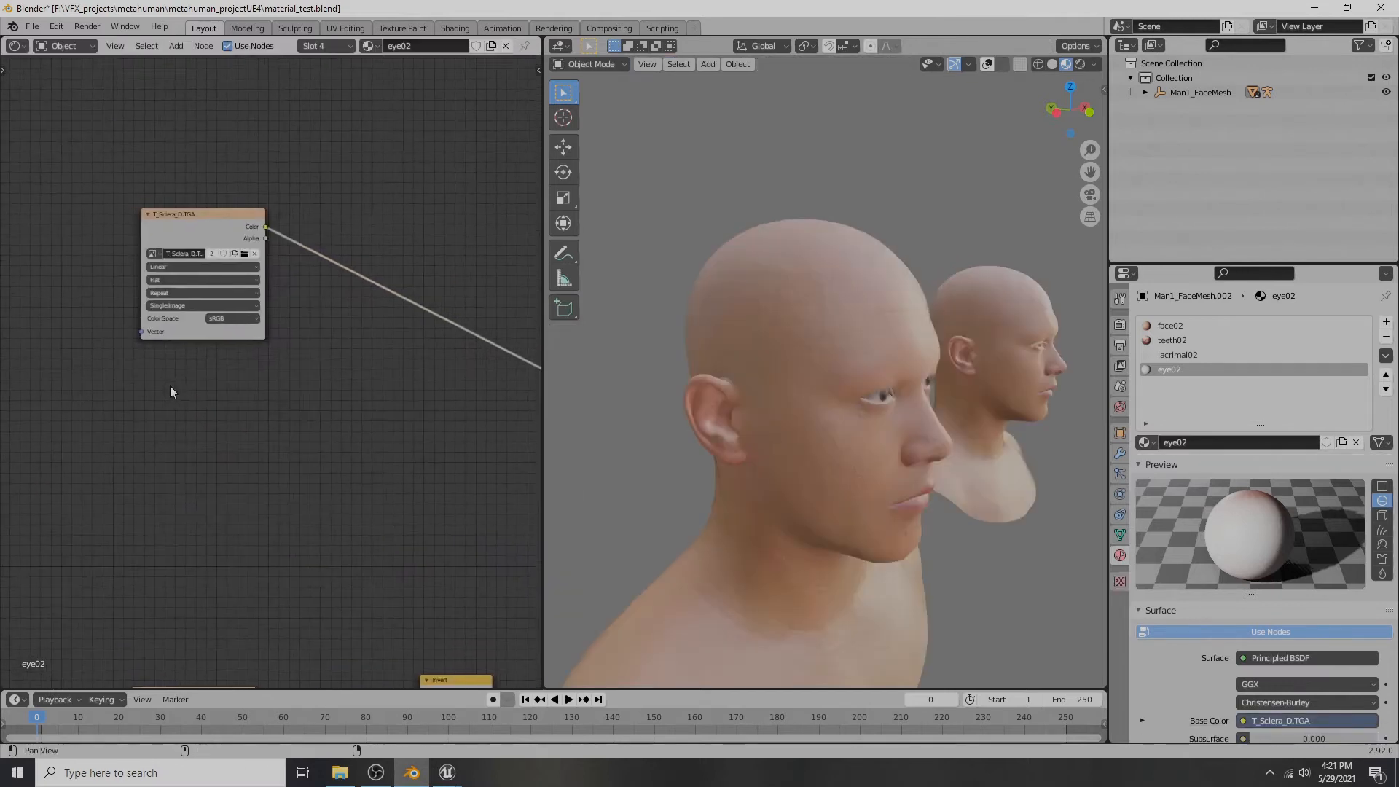
# - Add an Image Texture node below T_Sclera_D and load T_Veins_D.TGA from the export_textures folder into it
pyautogui.scroll(1, 171, 389)
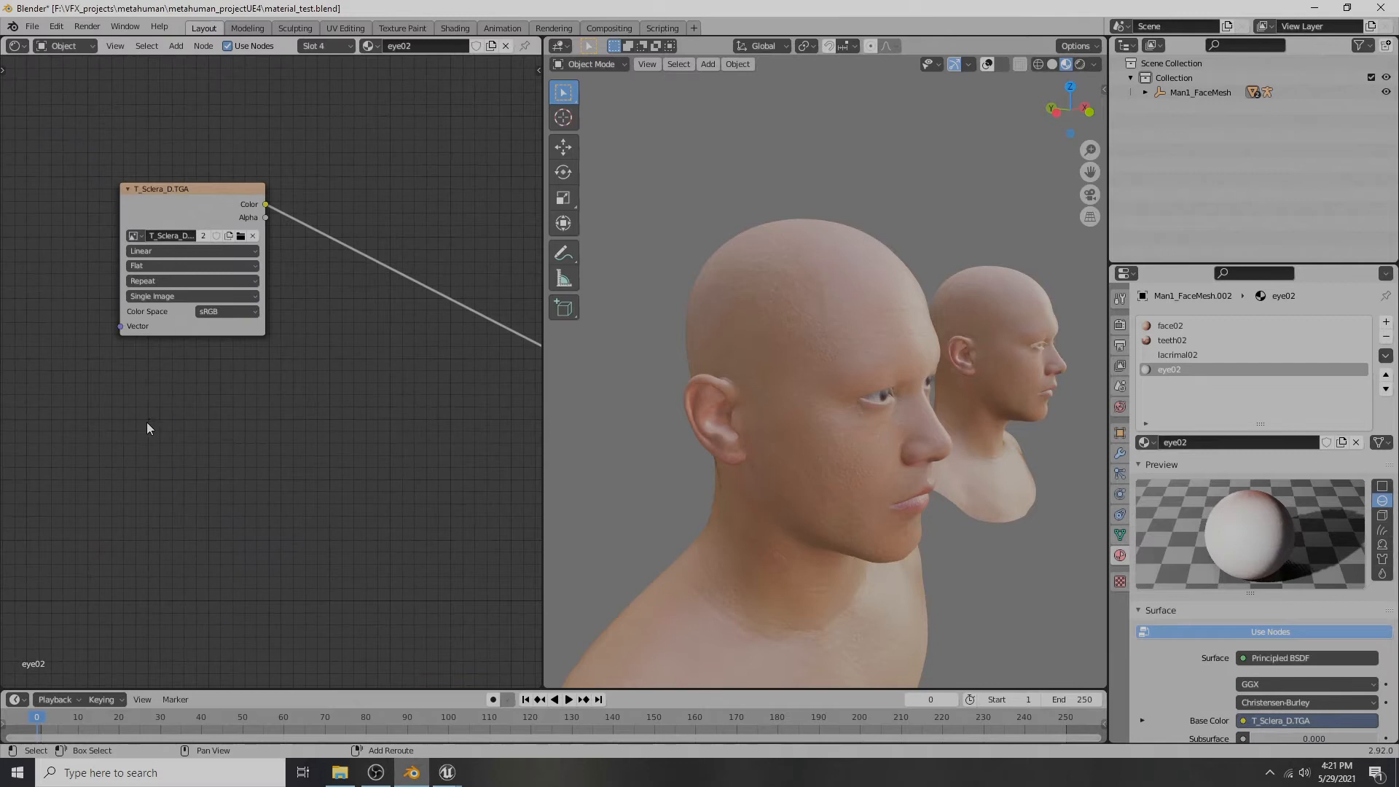
pyautogui.hotkey('shift', 'a')
pyautogui.moveTo(147, 422)
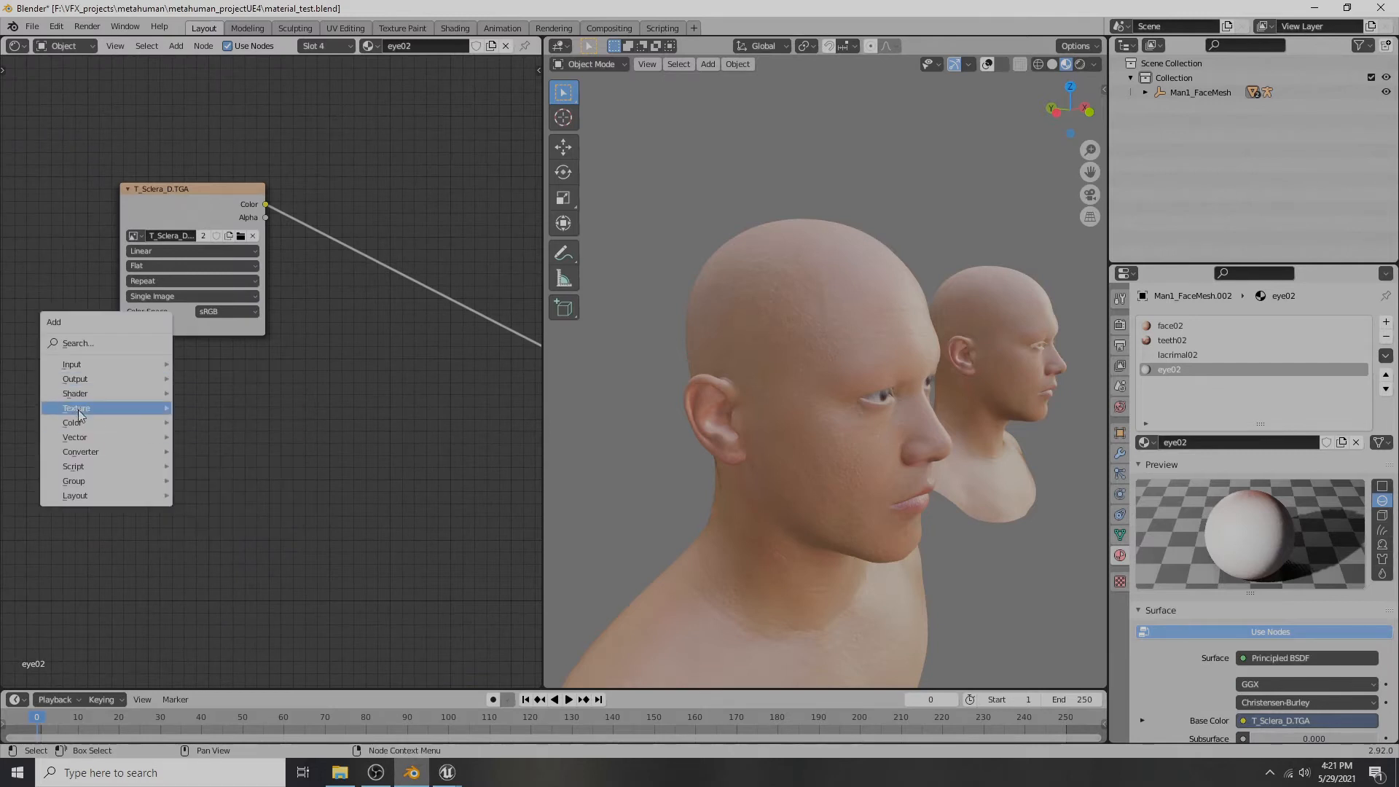
pyautogui.hotkey('shift', 'a')
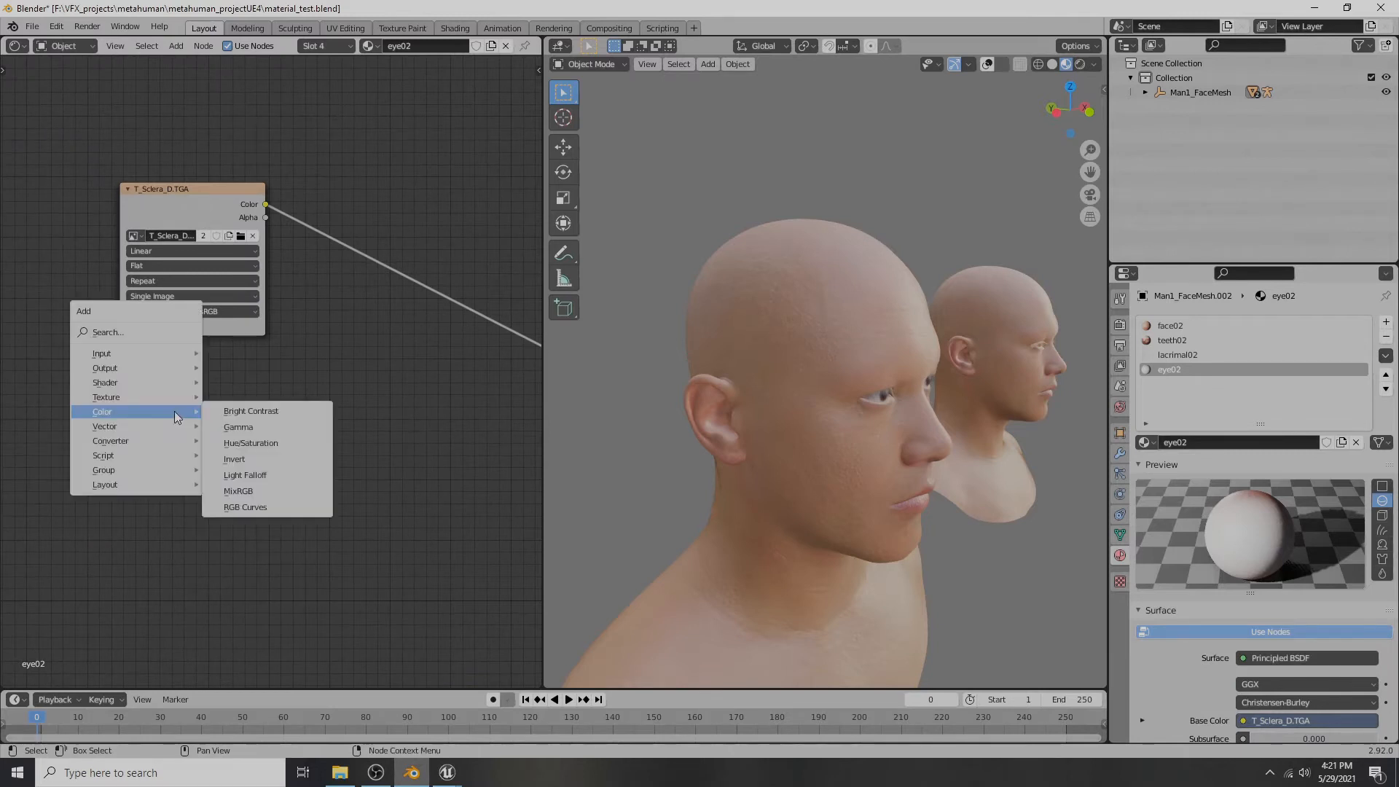
pyautogui.moveTo(164, 396)
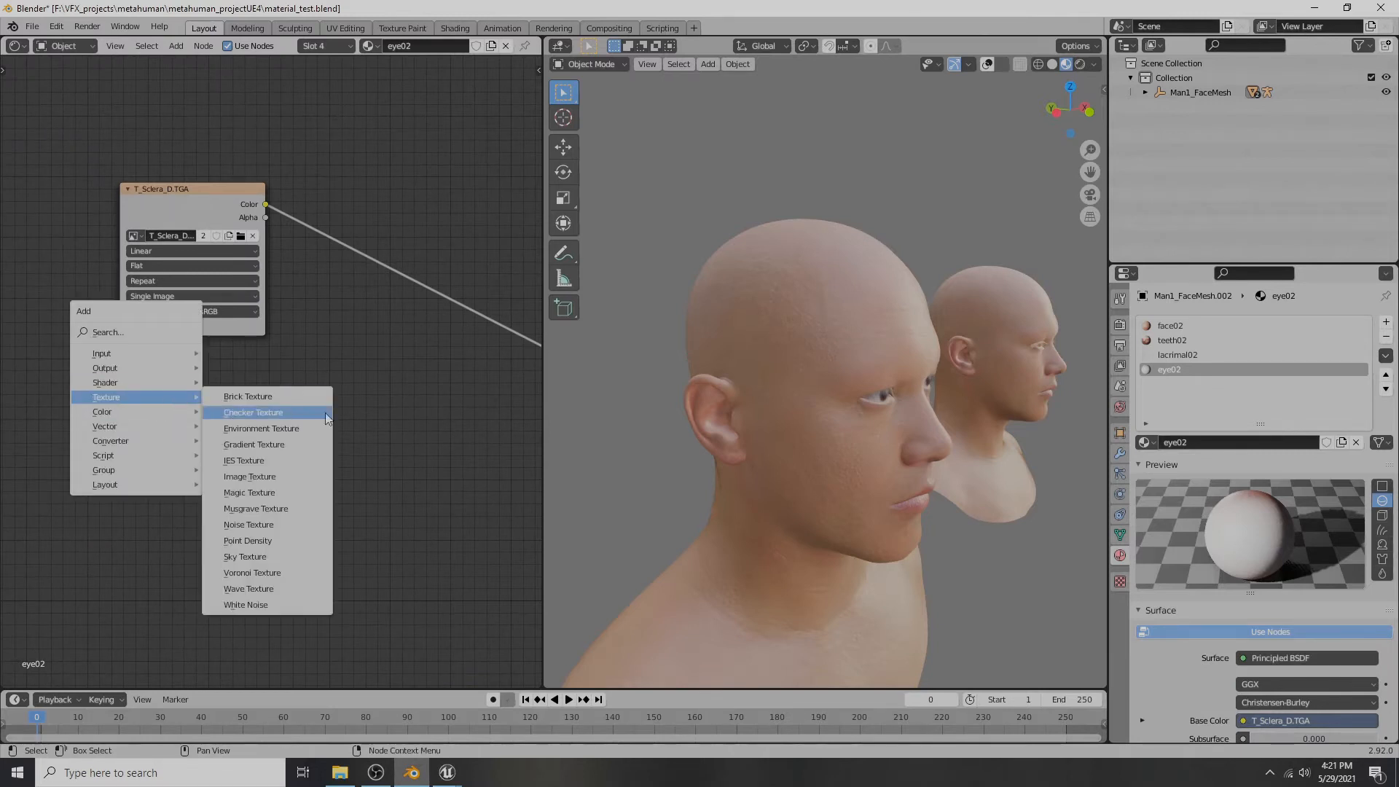
pyautogui.click(282, 475)
pyautogui.click(123, 382)
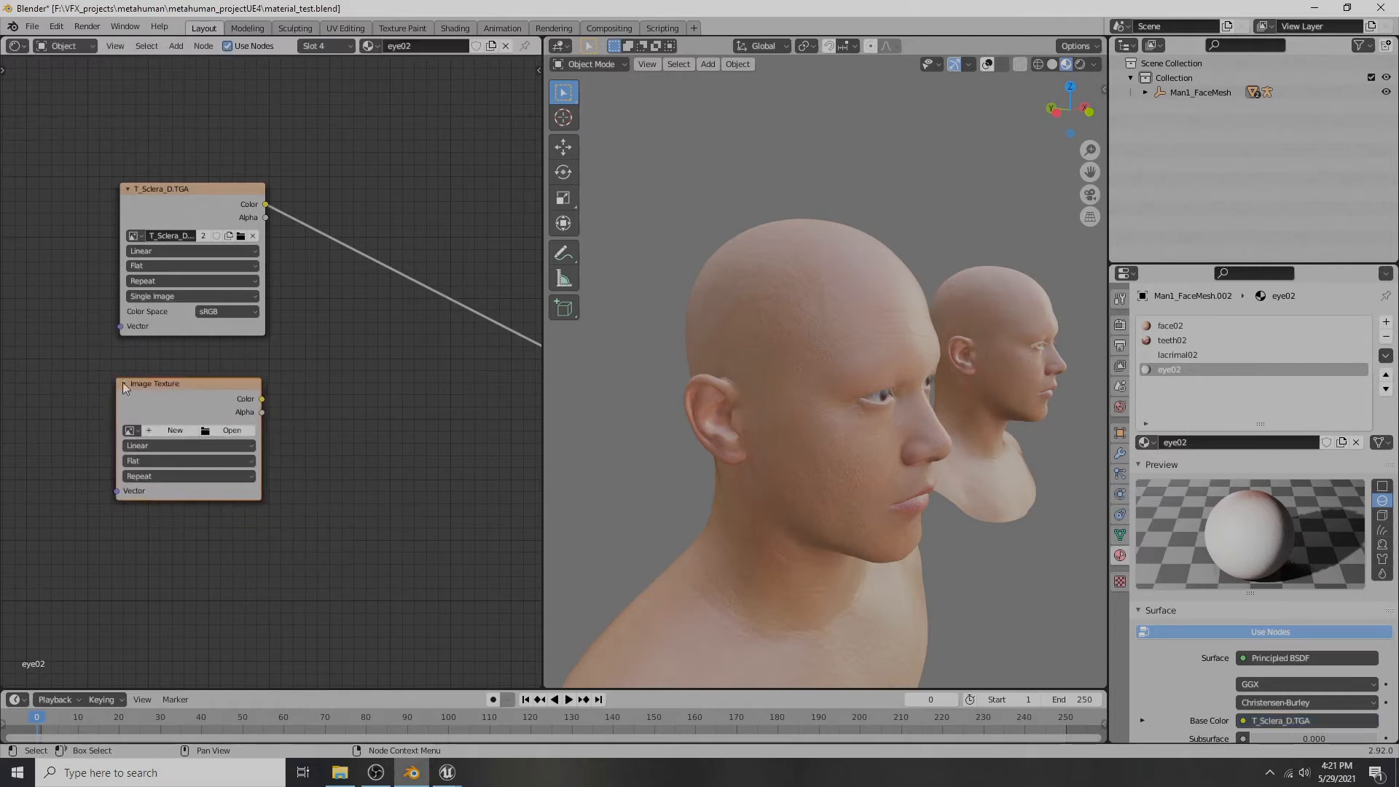
pyautogui.click(222, 430)
pyautogui.click(245, 531)
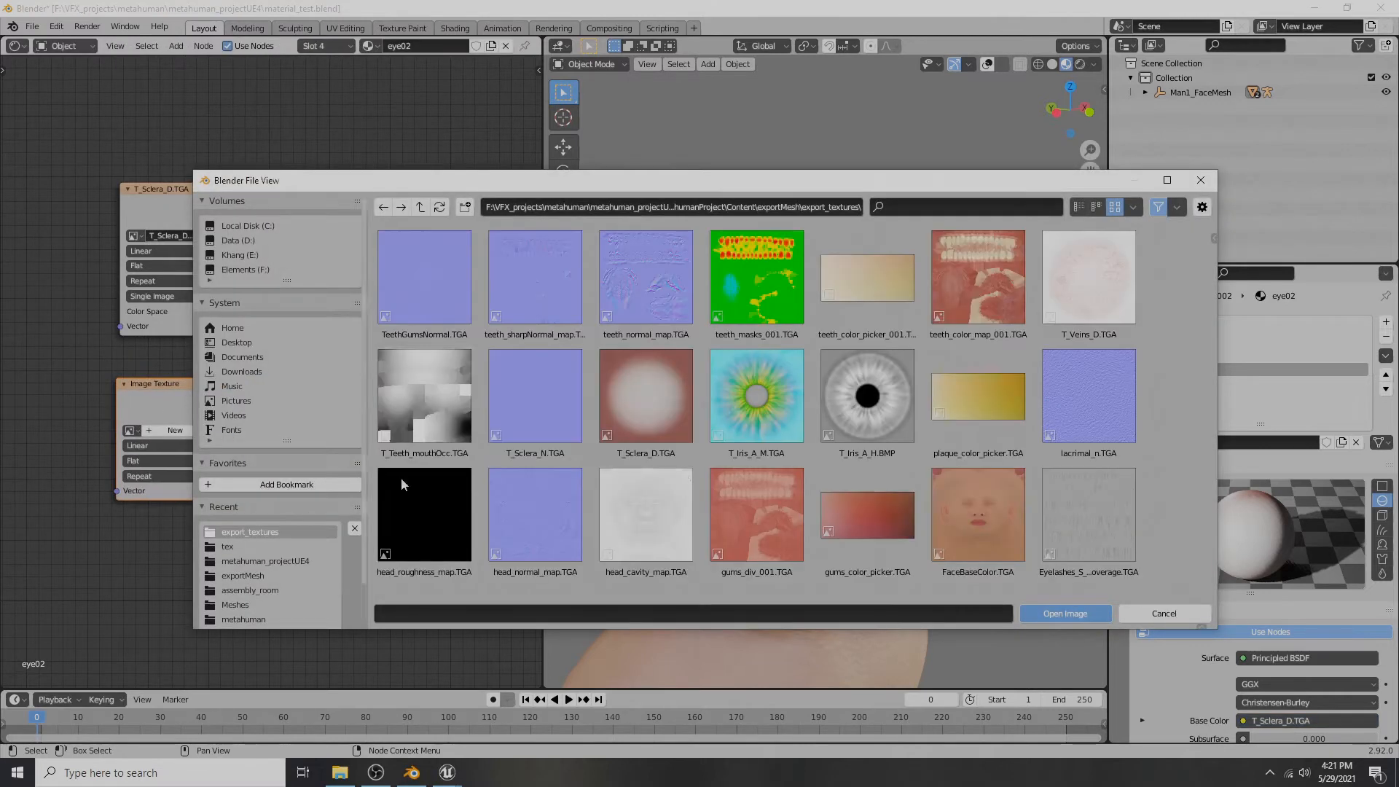
pyautogui.click(1088, 280)
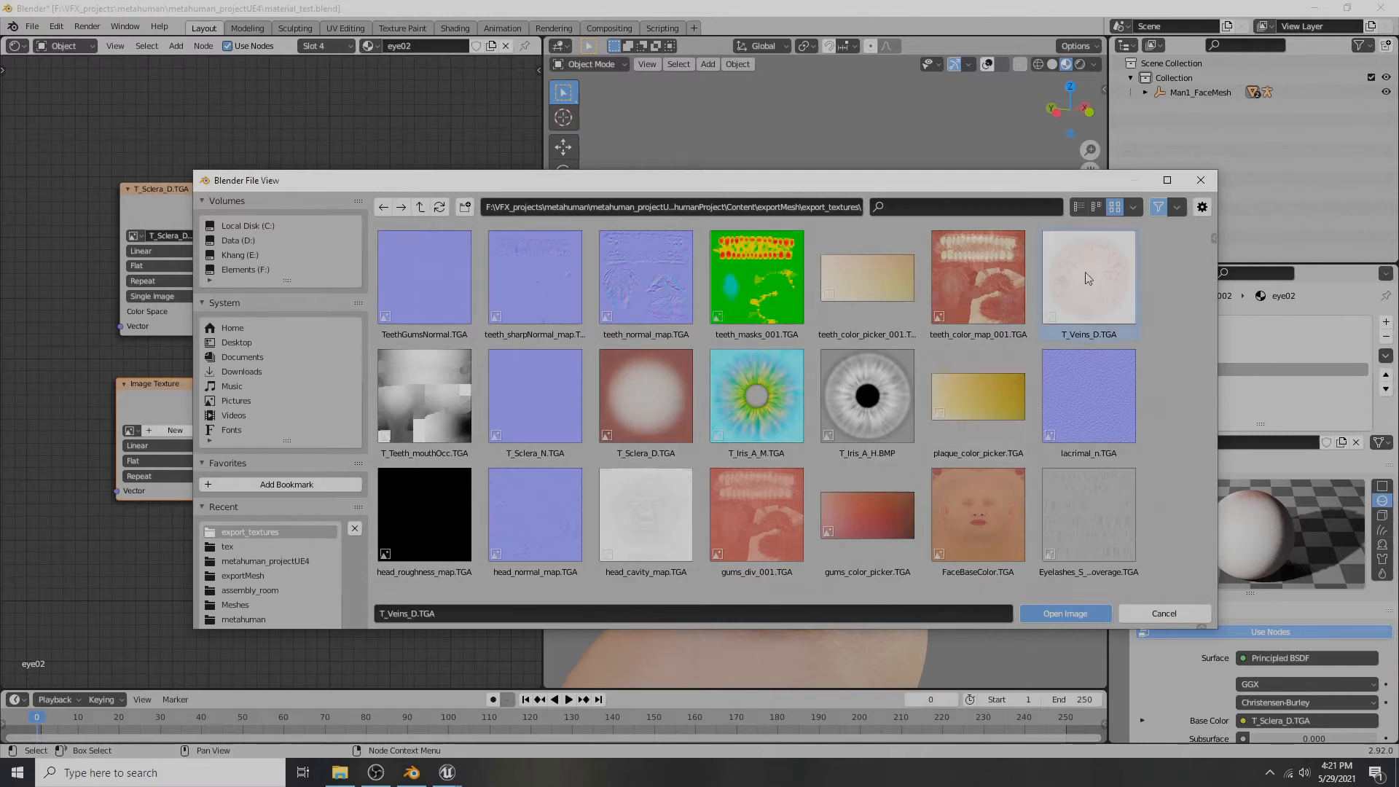
pyautogui.click(1066, 613)
# - Add a MixRGB node beside the T_Sclera_D and T_Veins_D texture nodes
pyautogui.moveTo(284, 498); pyautogui.dragTo(290, 478, button='middle')
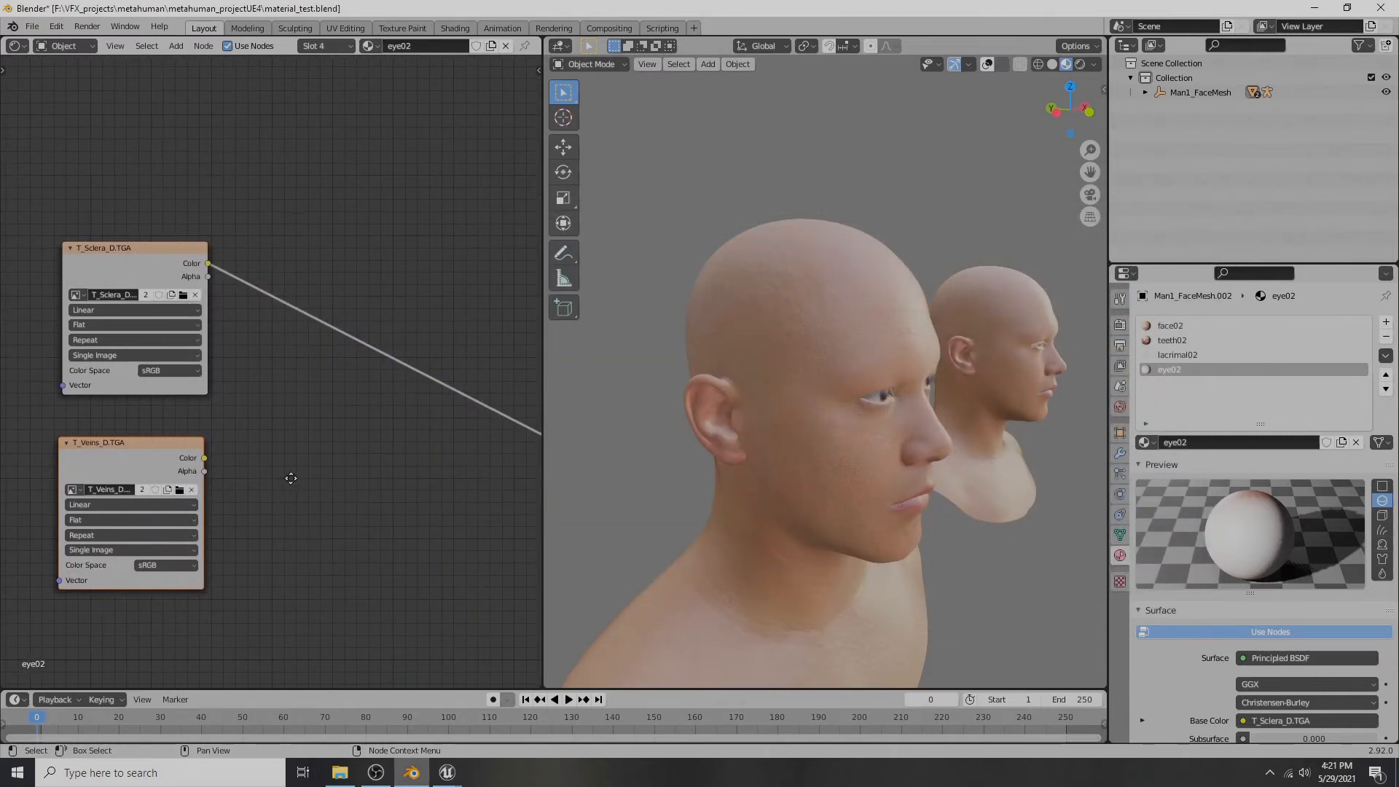
pyautogui.hotkey('shift', 'a')
pyautogui.moveTo(282, 459)
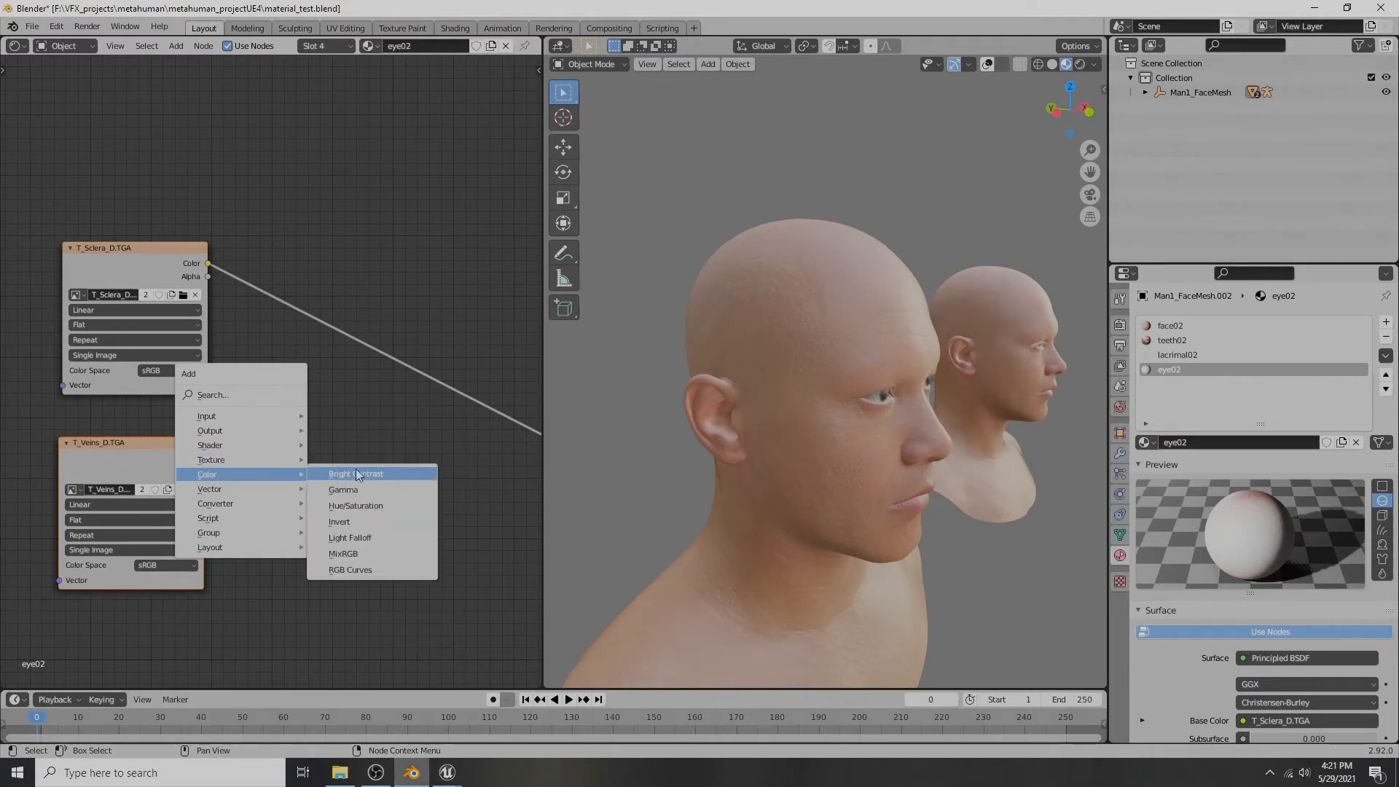
pyautogui.click(367, 560)
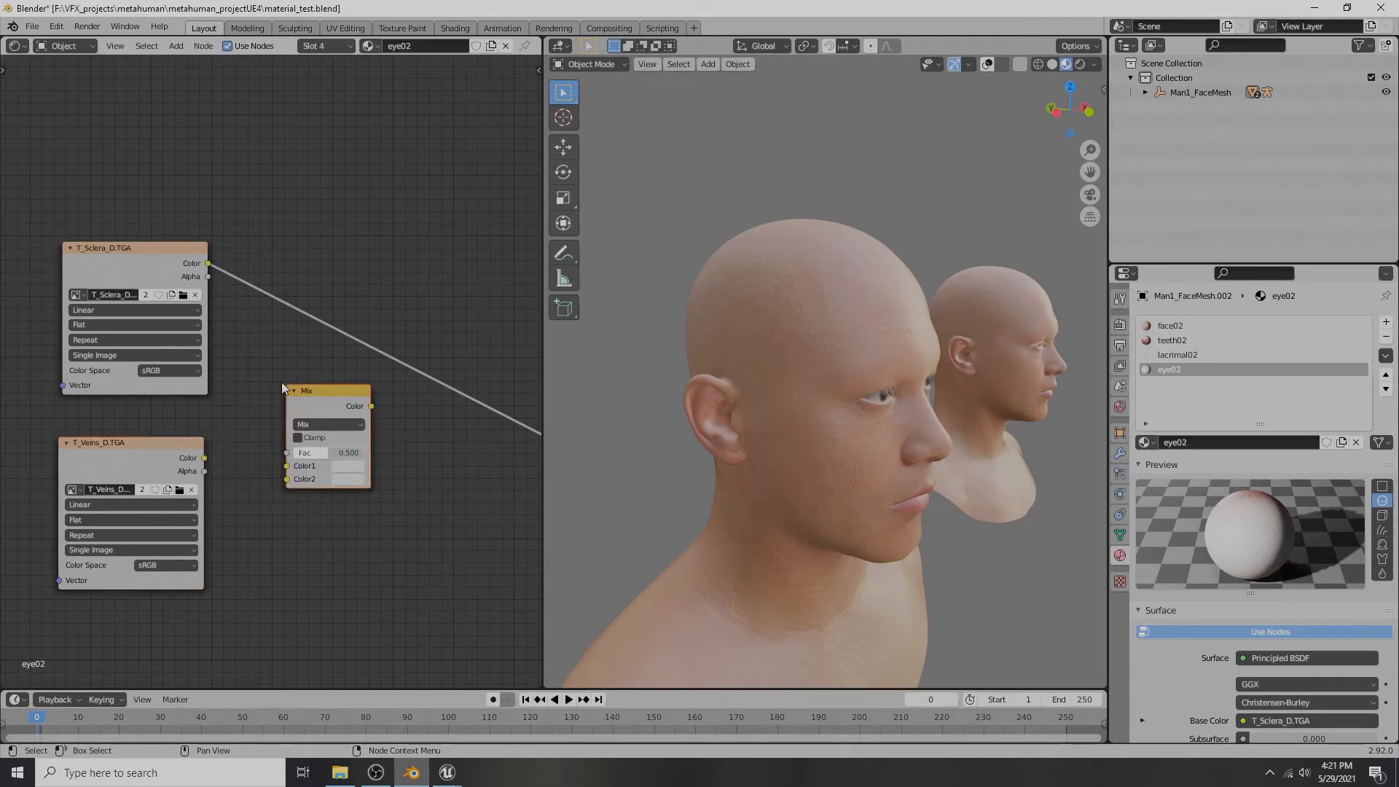
# - Connect the veins color to Color1 and the sclera color to Color2 of the Mix node, and feed its output into Base Color
pyautogui.moveTo(204, 457); pyautogui.dragTo(289, 467)
pyautogui.moveTo(210, 264); pyautogui.dragTo(287, 478)
pyautogui.scroll(-2, 159, 358)
pyautogui.moveTo(150, 361); pyautogui.dragTo(489, 493)
# - Enter Edit Mode on the face mesh and examine the blended sclera and veins textures on the eyeballs
pyautogui.keyDown('alt'); pyautogui.keyDown('shift'); pyautogui.moveTo(1020, 332); pyautogui.dragTo(751, 319); pyautogui.keyUp('shift'); pyautogui.keyUp('alt')
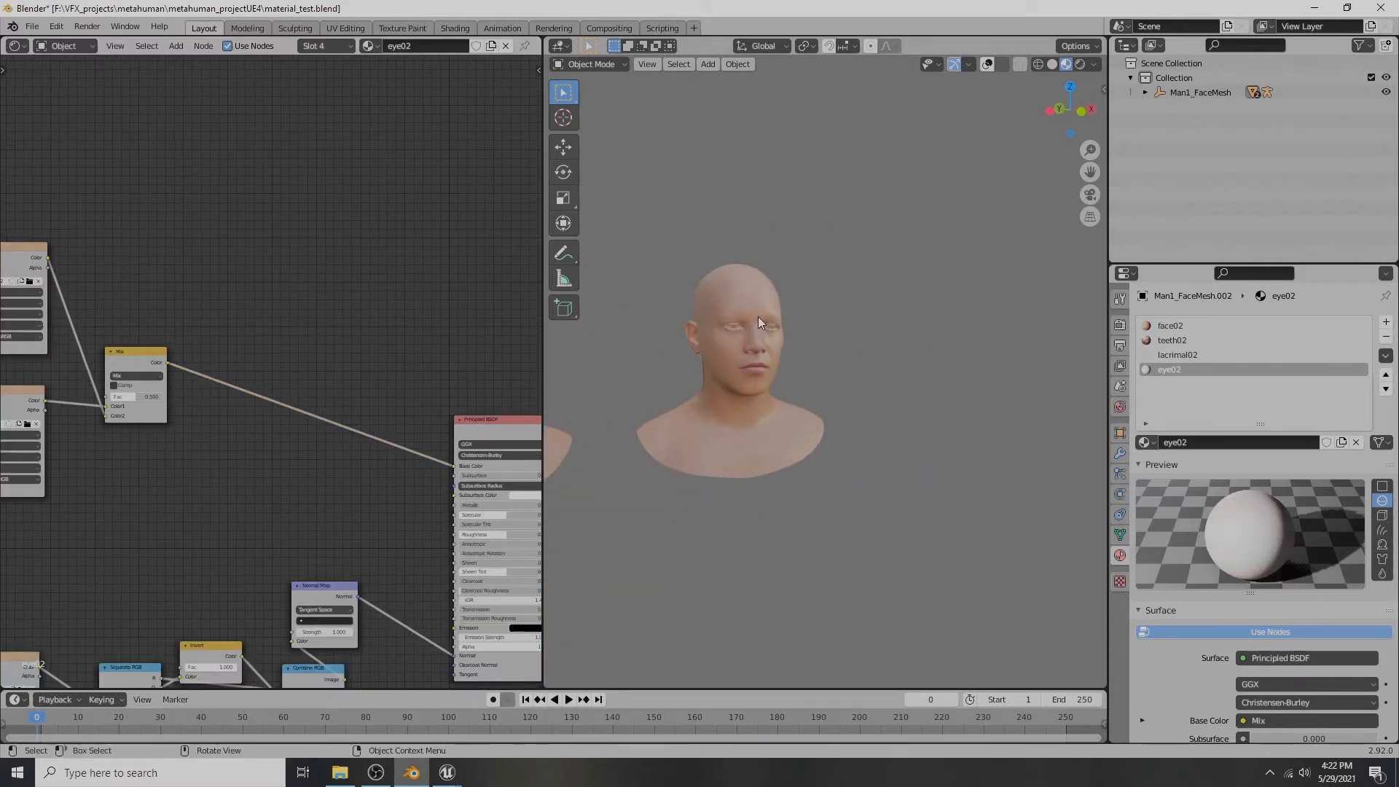
pyautogui.press('Tab')
pyautogui.scroll(6, 692, 270)
pyautogui.keyDown('alt'); pyautogui.moveTo(692, 270); pyautogui.dragTo(908, 289); pyautogui.keyUp('alt')
pyautogui.scroll(3, 810, 463)
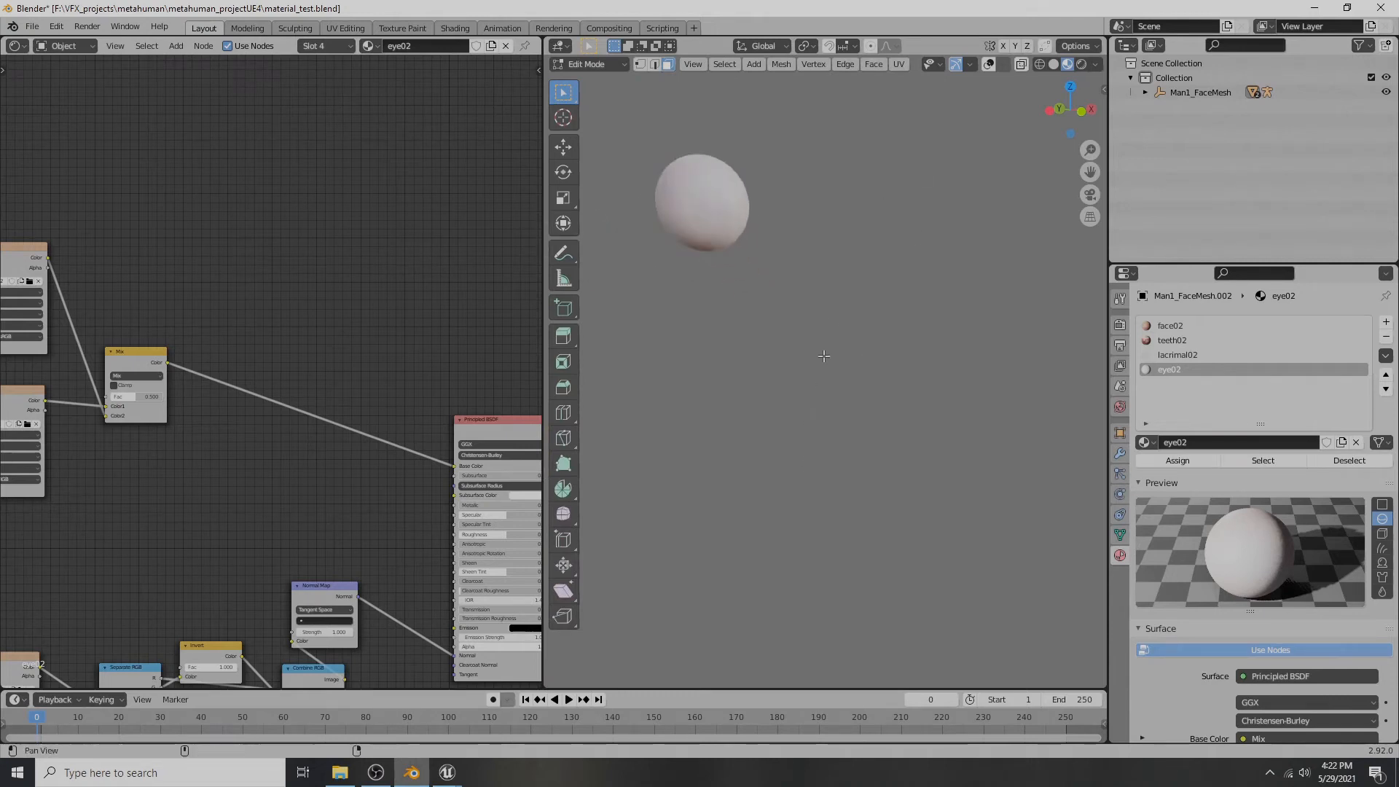
pyautogui.keyDown('alt'); pyautogui.keyDown('shift'); pyautogui.moveTo(811, 363); pyautogui.dragTo(1106, 558); pyautogui.keyUp('shift'); pyautogui.keyUp('alt')
pyautogui.scroll(2, 826, 391)
pyautogui.scroll(2, 826, 391)
pyautogui.keyDown('alt'); pyautogui.moveTo(798, 418); pyautogui.dragTo(980, 314); pyautogui.keyUp('alt')
pyautogui.keyDown('shift'); pyautogui.moveTo(980, 313); pyautogui.dragTo(1011, 295, button='middle'); pyautogui.keyUp('shift')
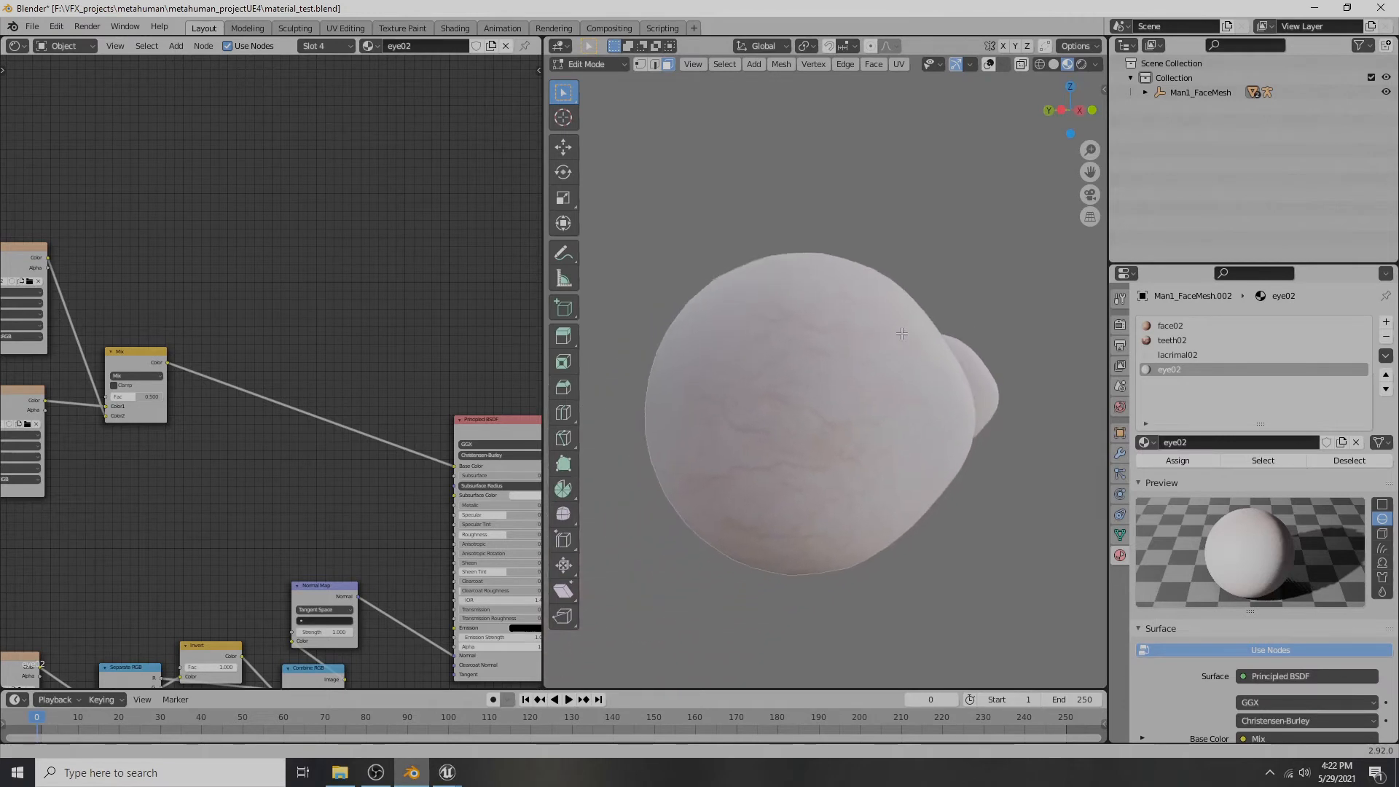
# - Set the Mix node combining sclera and veins to Multiply with a factor of 1.000
pyautogui.scroll(7, 151, 403)
pyautogui.moveTo(176, 444); pyautogui.dragTo(376, 440, button='middle')
pyautogui.click(246, 375)
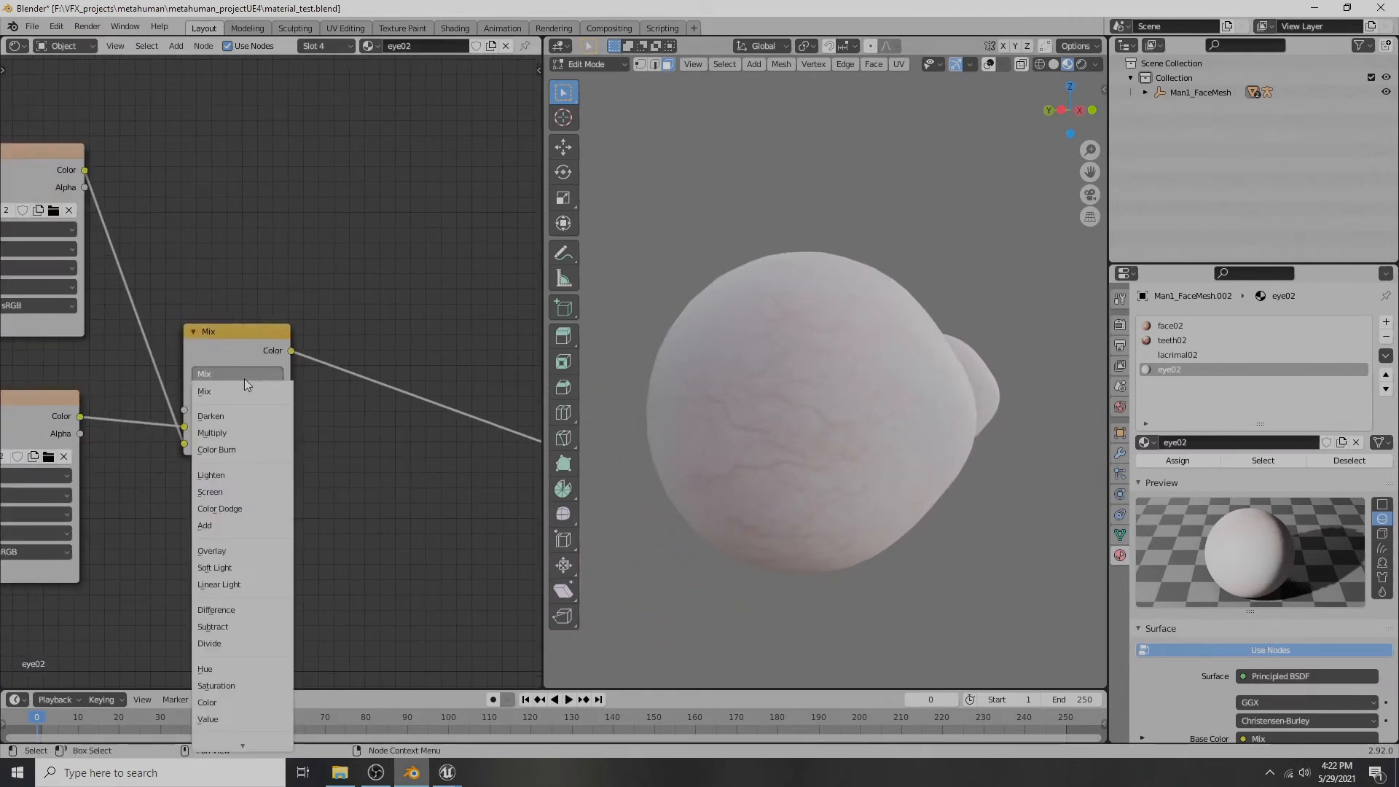
pyautogui.click(231, 433)
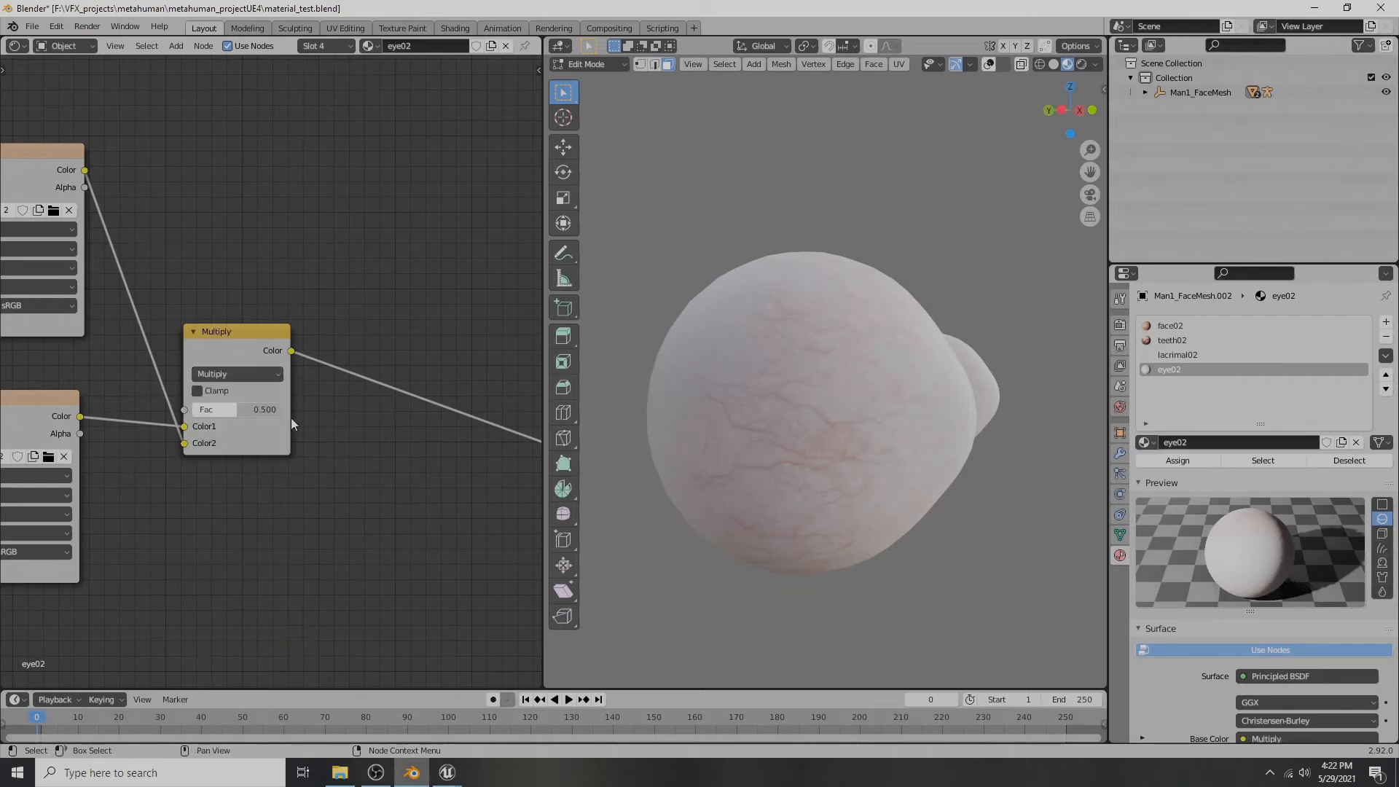
pyautogui.moveTo(240, 409); pyautogui.dragTo(286, 410)
pyautogui.moveTo(835, 408); pyautogui.dragTo(895, 390, button='middle')
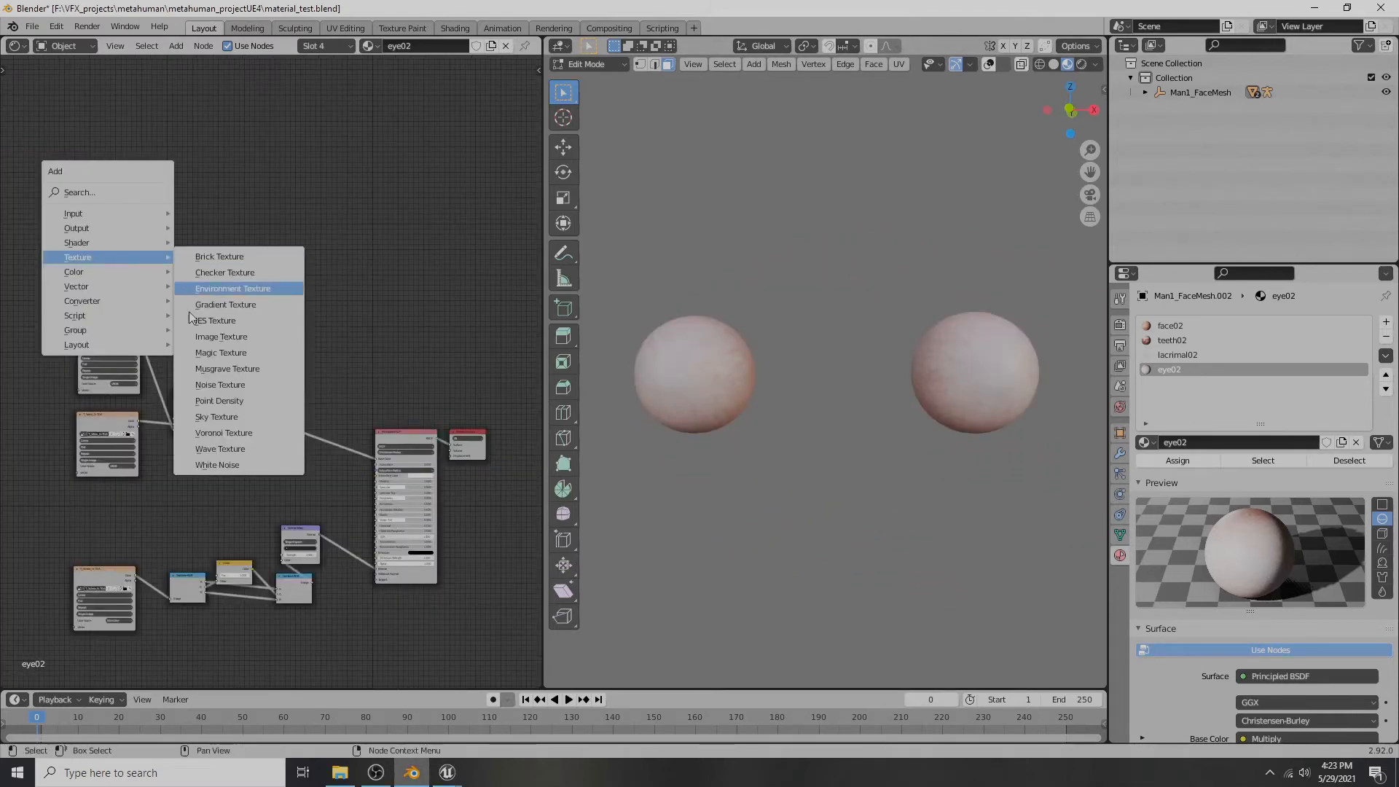
# - Add an Image Texture node above the sclera texture and load T_Iris_A_M.TGA from the export_textures folder
pyautogui.click(221, 337)
pyautogui.click(80, 235)
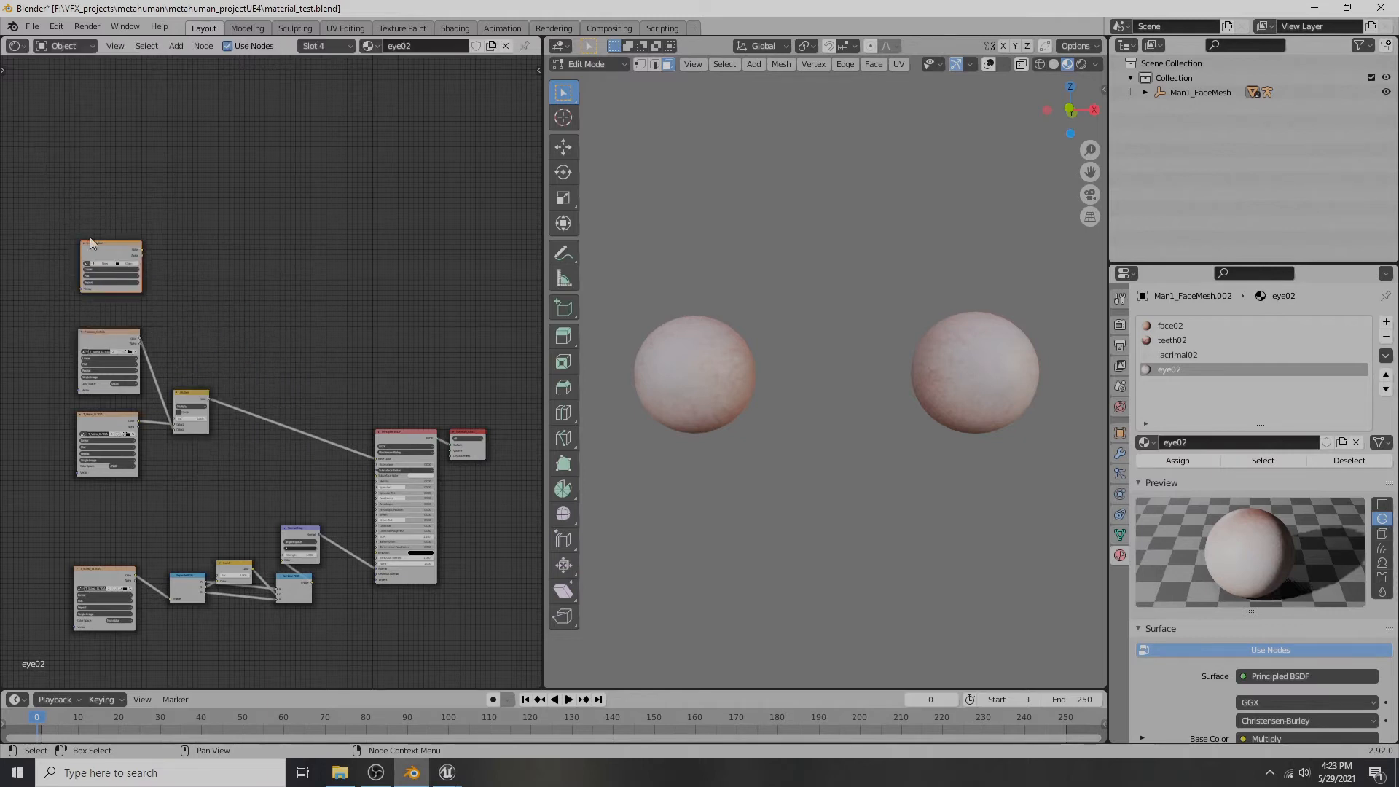
pyautogui.scroll(5, 280, 269)
pyautogui.click(368, 231)
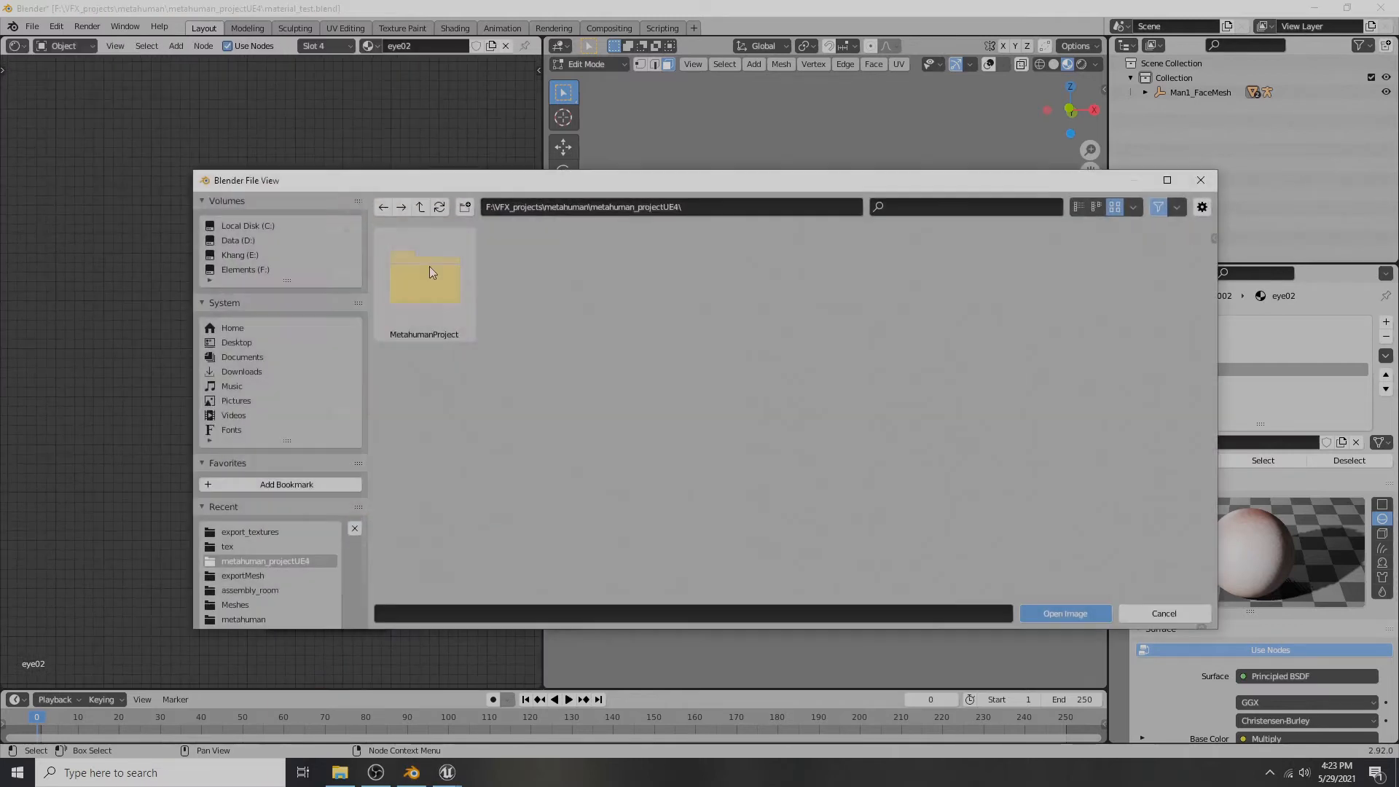
pyautogui.click(243, 530)
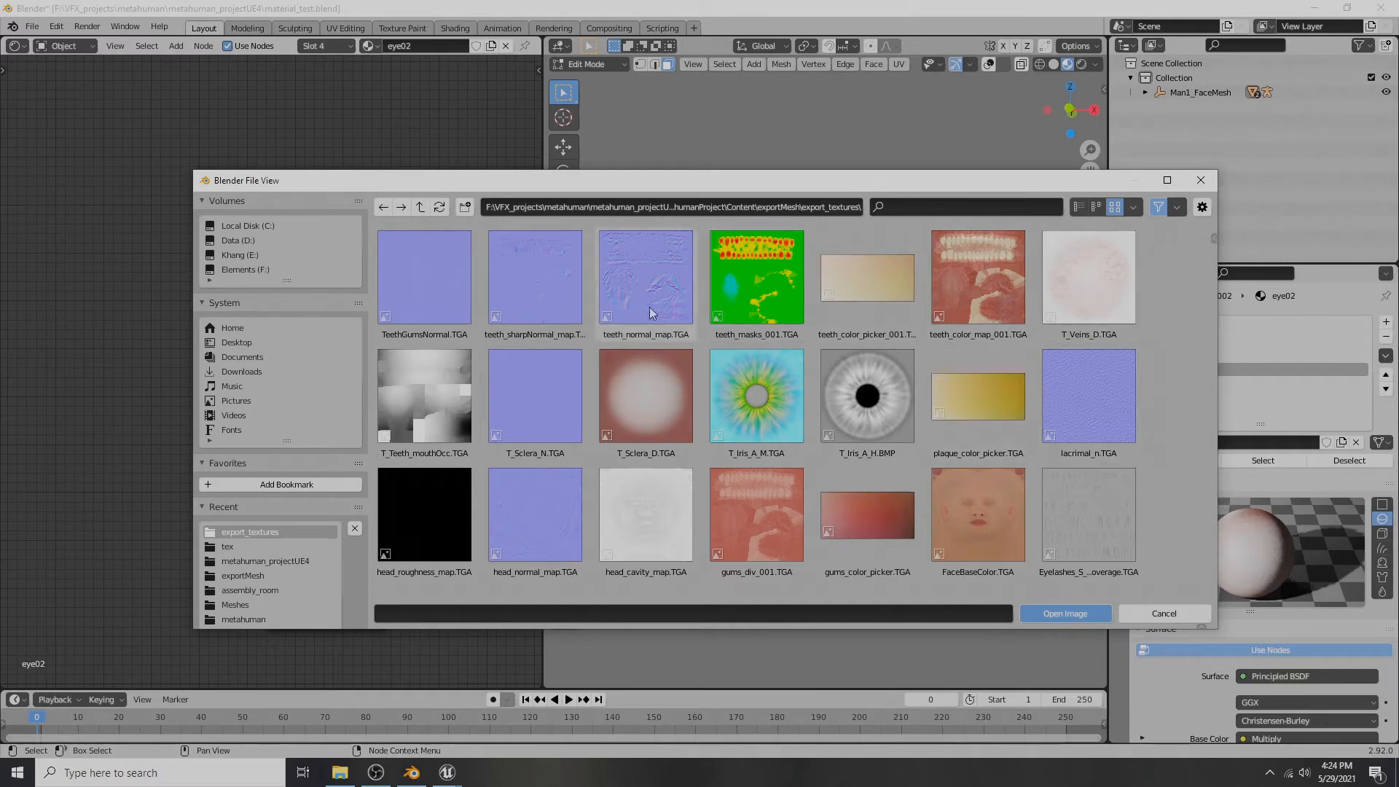
pyautogui.click(754, 398)
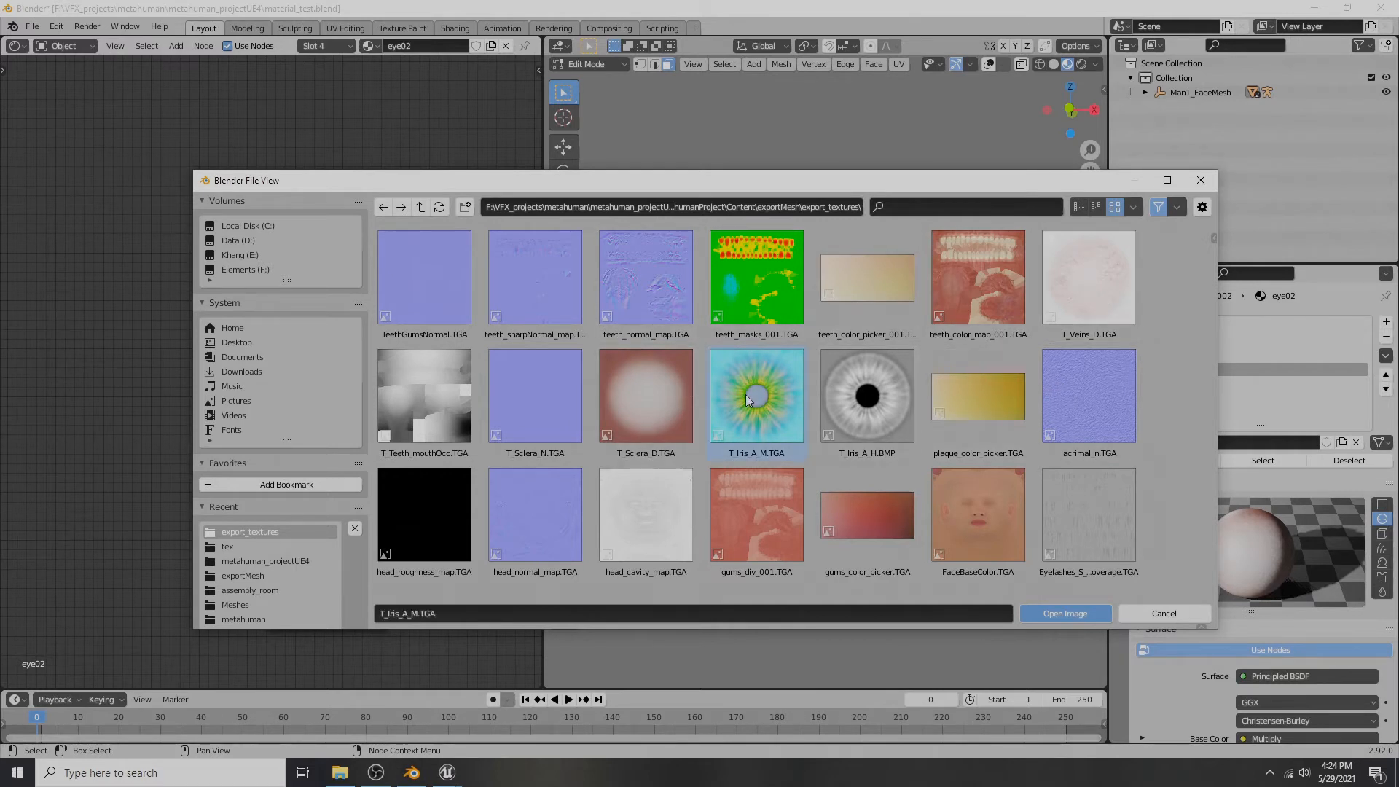
pyautogui.click(1067, 618)
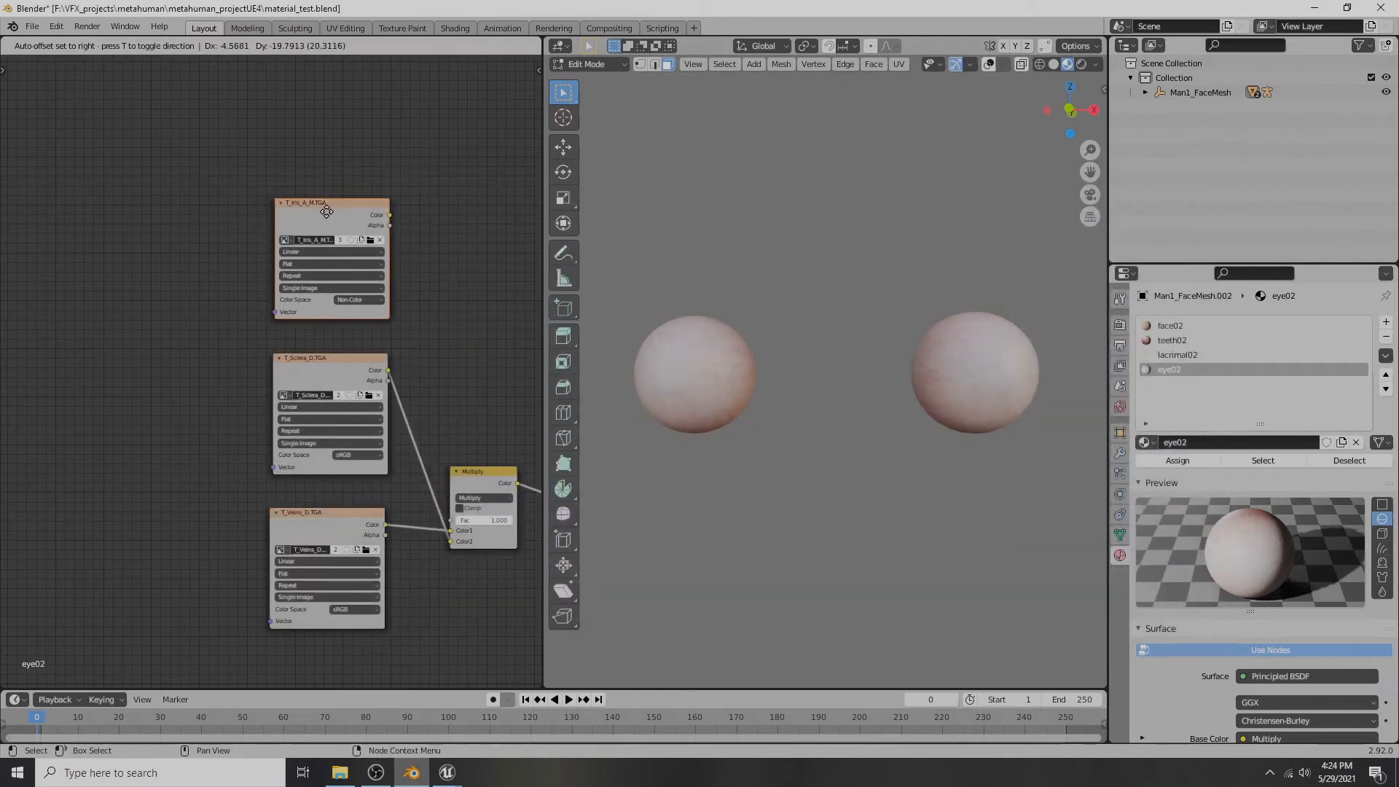
pyautogui.click(127, 117)
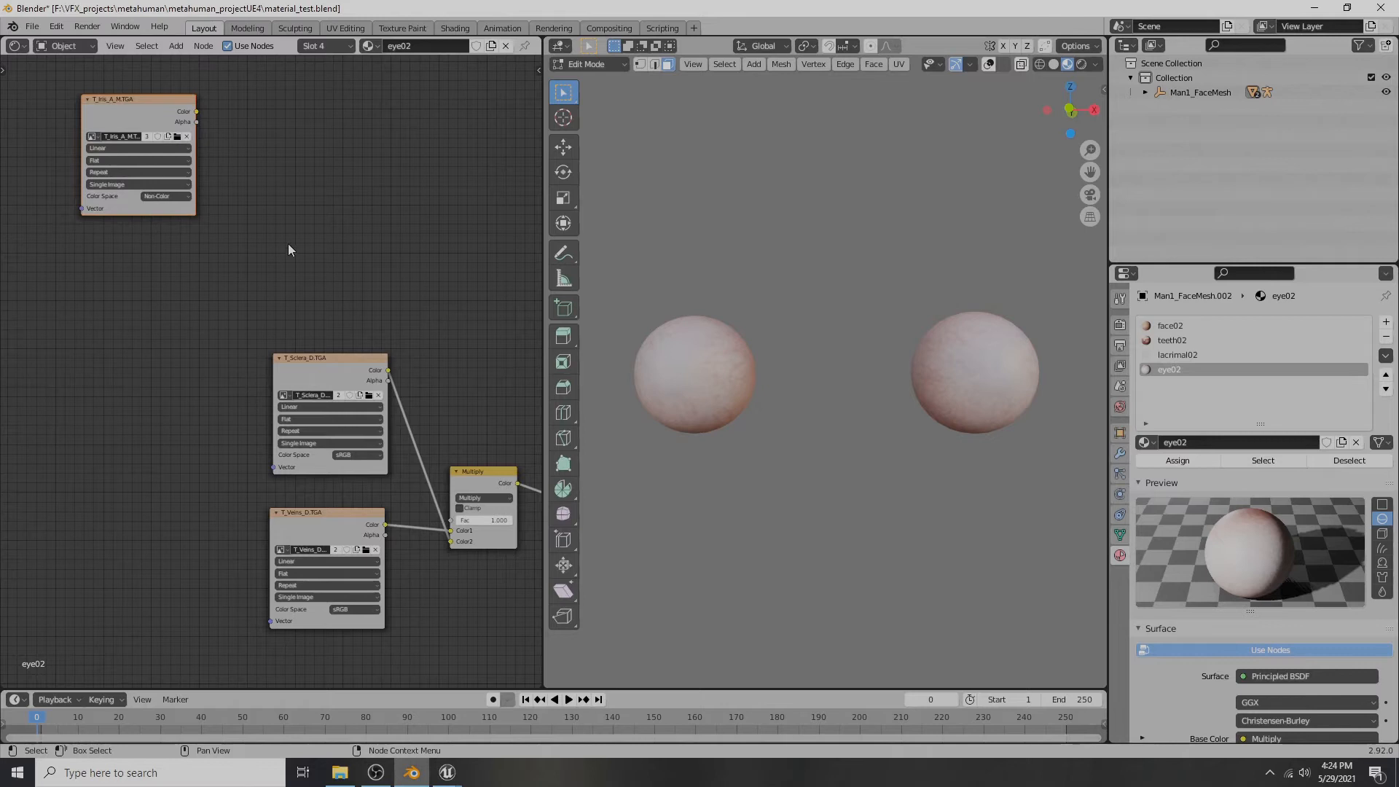
# - Add an Invert color node beside the iris texture node
pyautogui.hotkey('shift', 'a')
pyautogui.moveTo(293, 248)
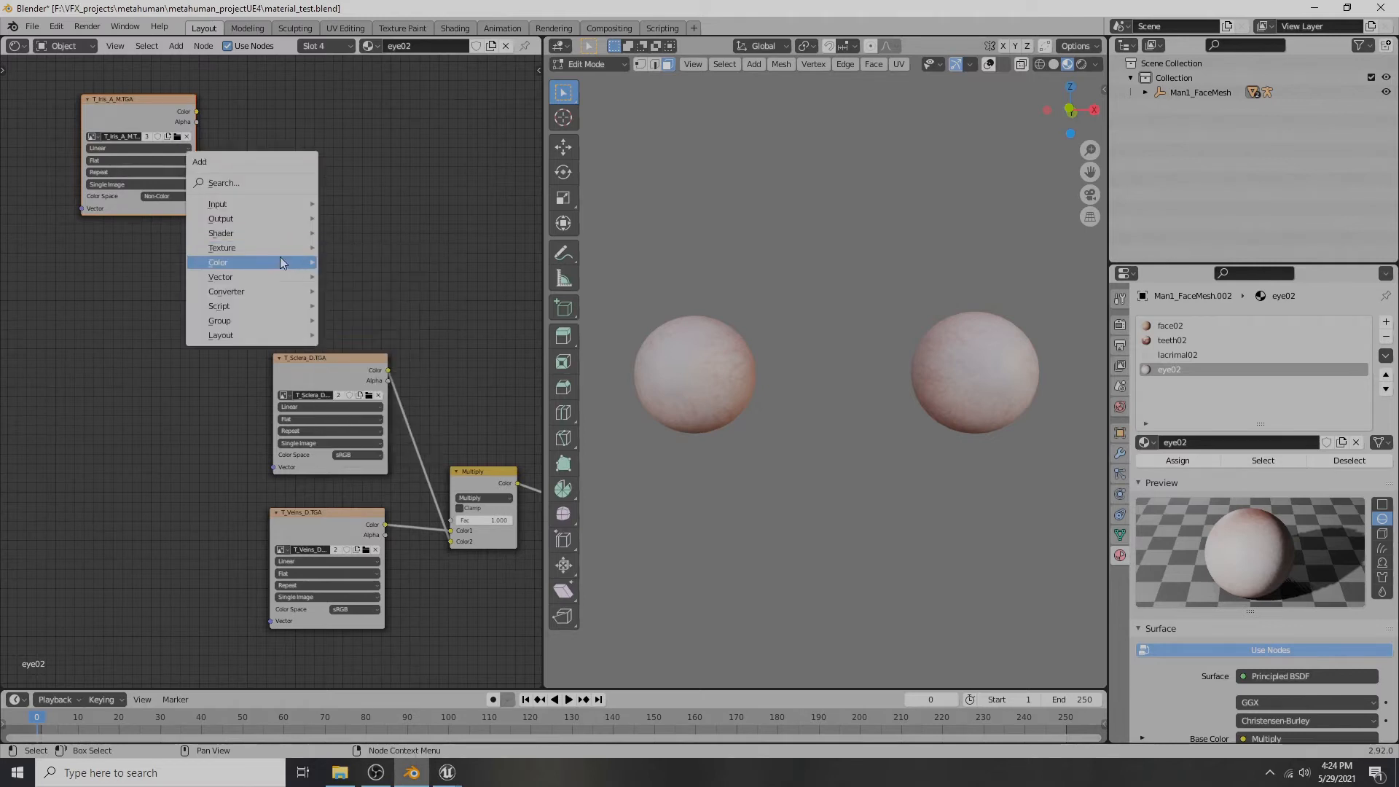
pyautogui.moveTo(246, 277)
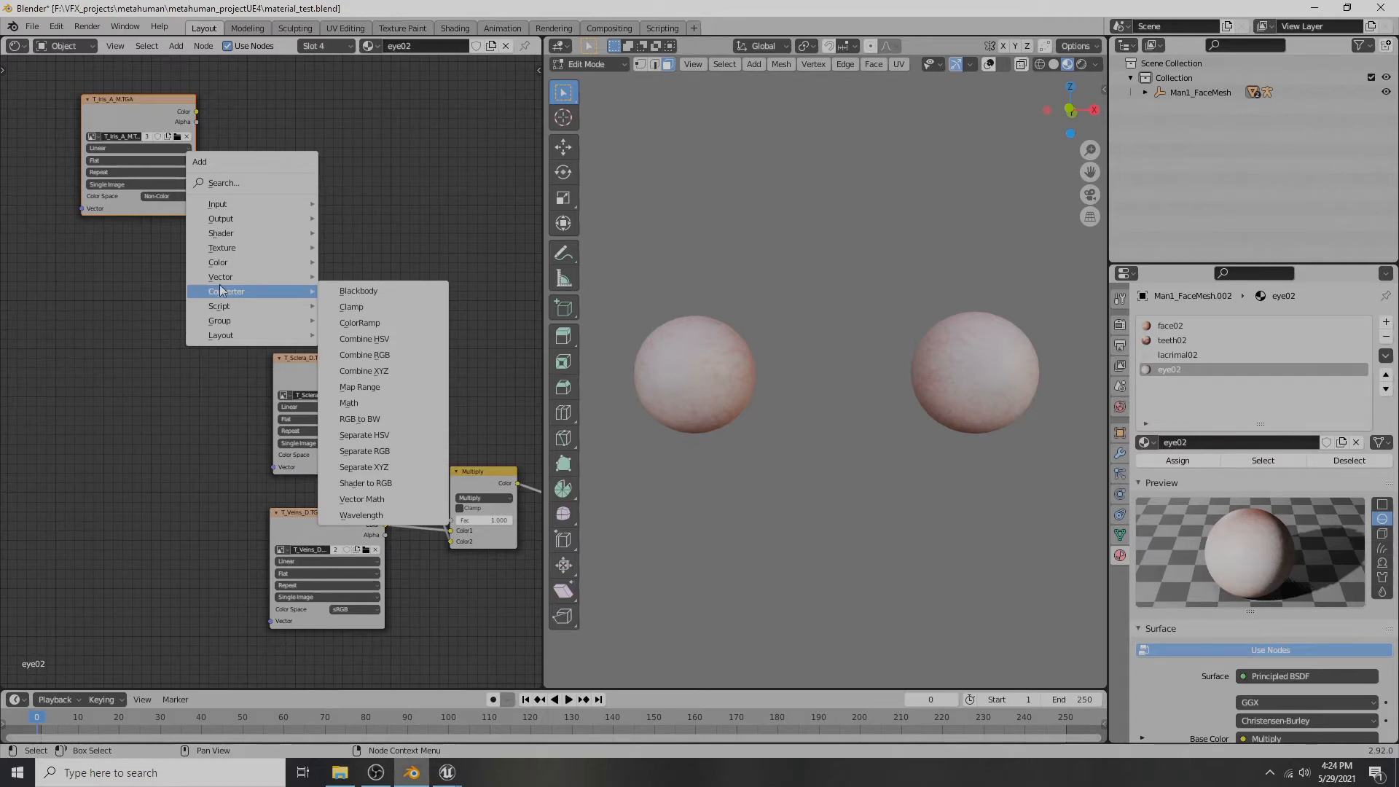
pyautogui.click(344, 310)
pyautogui.click(390, 195)
# - Move the iris texture near the Principled BSDF, connect its Alpha to Base Color, and inspect the mask on the eyes
pyautogui.moveTo(413, 329); pyautogui.dragTo(247, 372, button='middle')
pyautogui.scroll(-3, 251, 369)
pyautogui.moveTo(58, 209); pyautogui.dragTo(433, 400)
pyautogui.moveTo(457, 444); pyautogui.dragTo(271, 307, button='middle')
pyautogui.scroll(3, 271, 307)
pyautogui.moveTo(195, 146); pyautogui.dragTo(413, 468)
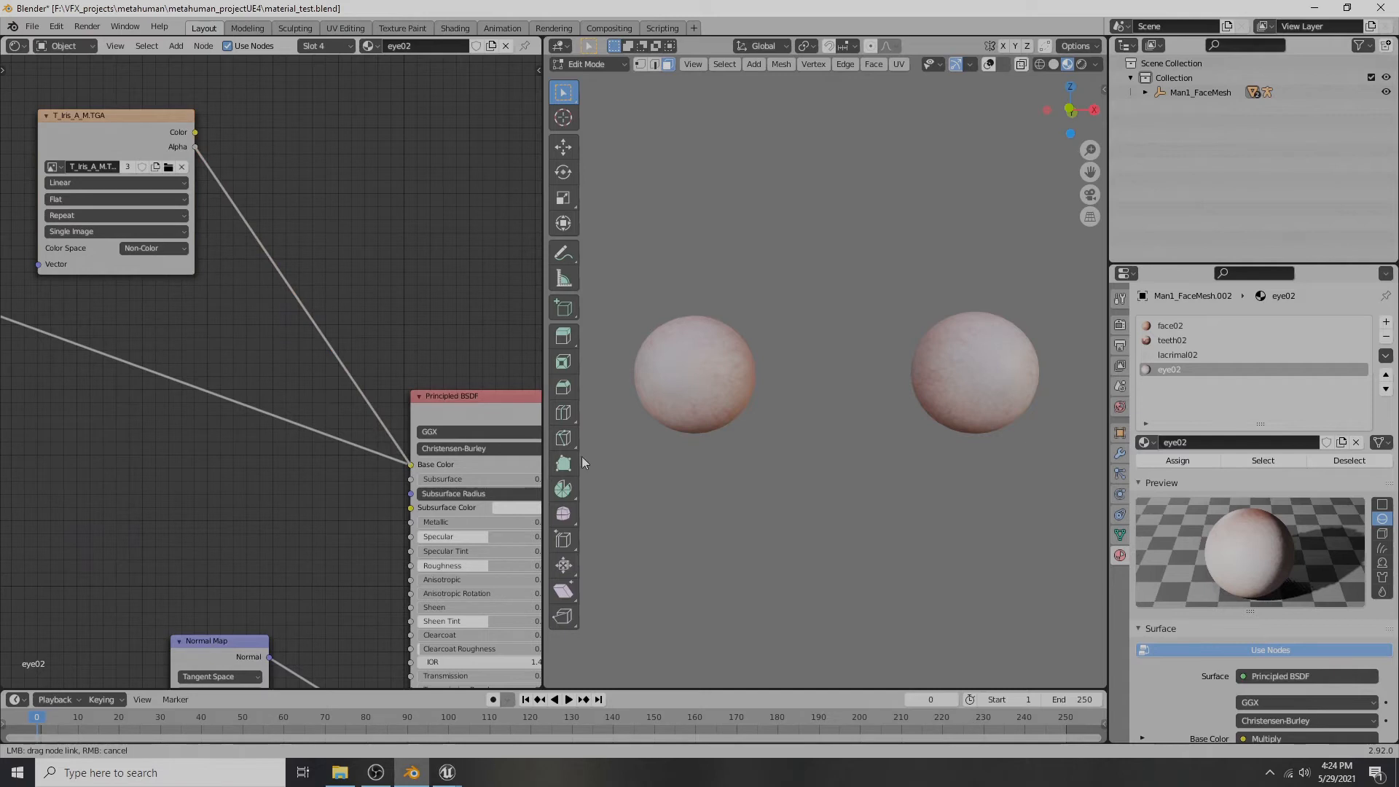
pyautogui.moveTo(583, 463); pyautogui.dragTo(759, 432)
pyautogui.moveTo(737, 413); pyautogui.dragTo(782, 394, button='middle')
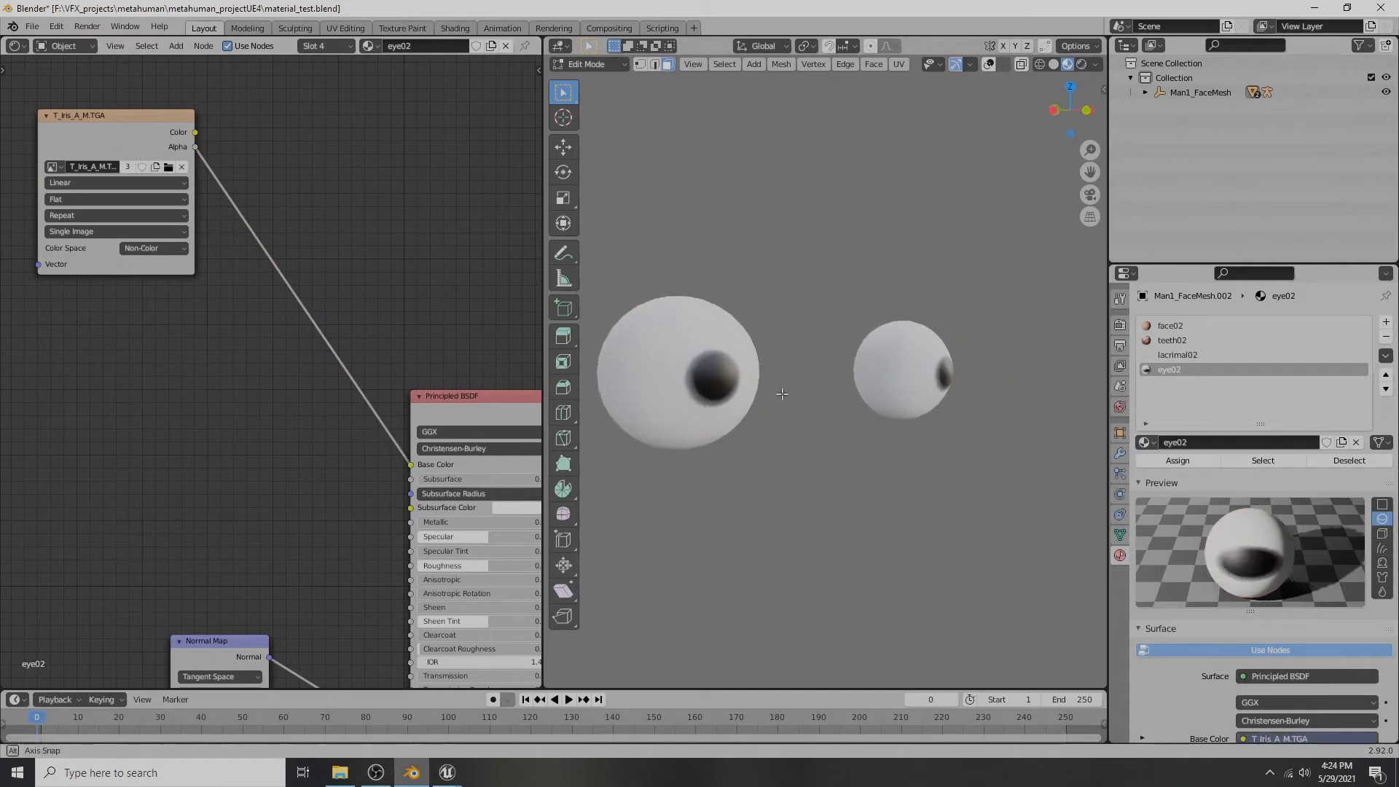
pyautogui.moveTo(91, 115); pyautogui.dragTo(122, 156)
pyautogui.moveTo(717, 392); pyautogui.dragTo(690, 384, button='middle')
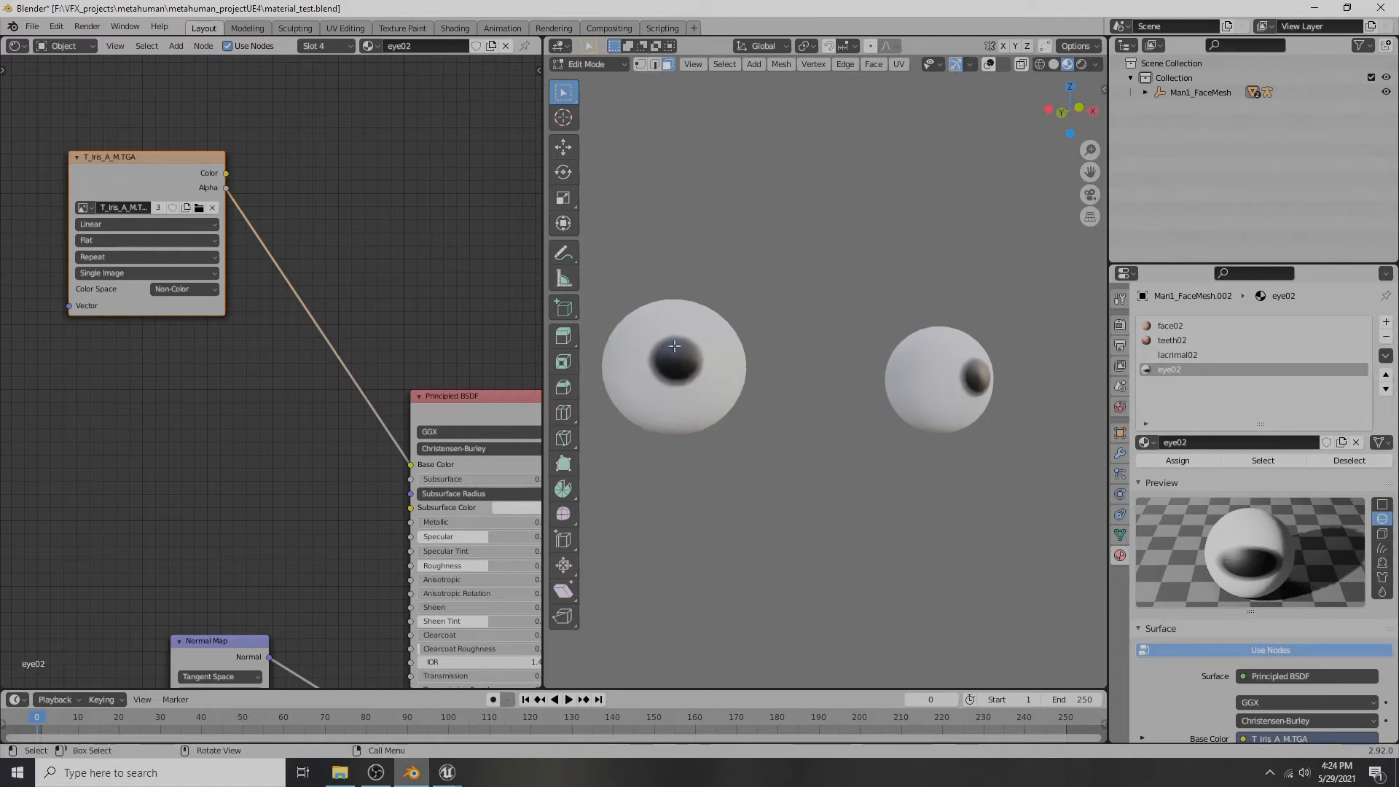
# - Insert the Invert node between the iris texture's Alpha and Base Color, and arrange both nodes above the Multiply node
pyautogui.scroll(-3, 393, 351)
pyautogui.moveTo(139, 408); pyautogui.dragTo(186, 461, button='middle')
pyautogui.moveTo(116, 108); pyautogui.dragTo(420, 342)
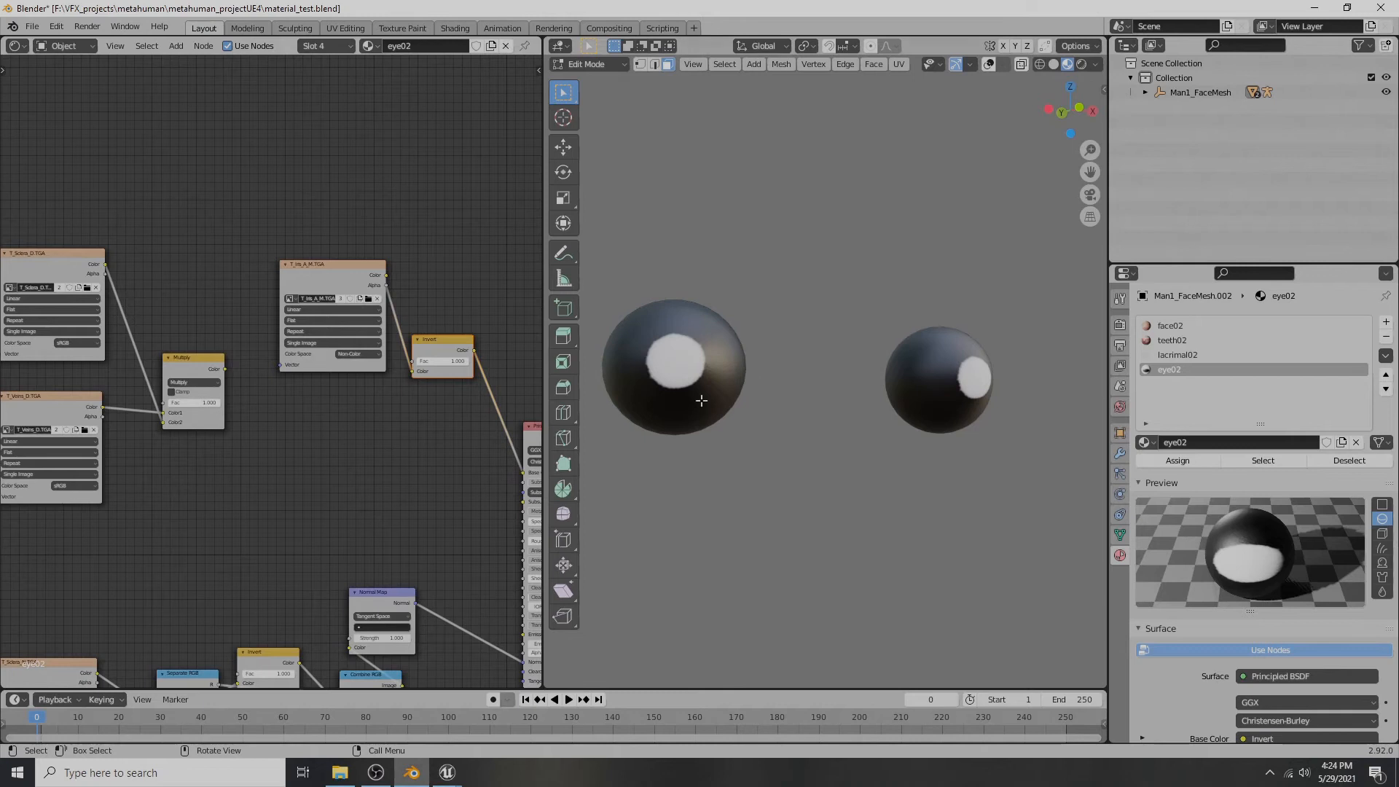
pyautogui.scroll(-1, 341, 449)
pyautogui.moveTo(332, 451); pyautogui.dragTo(338, 472, button='middle')
pyautogui.moveTo(326, 256); pyautogui.dragTo(320, 297)
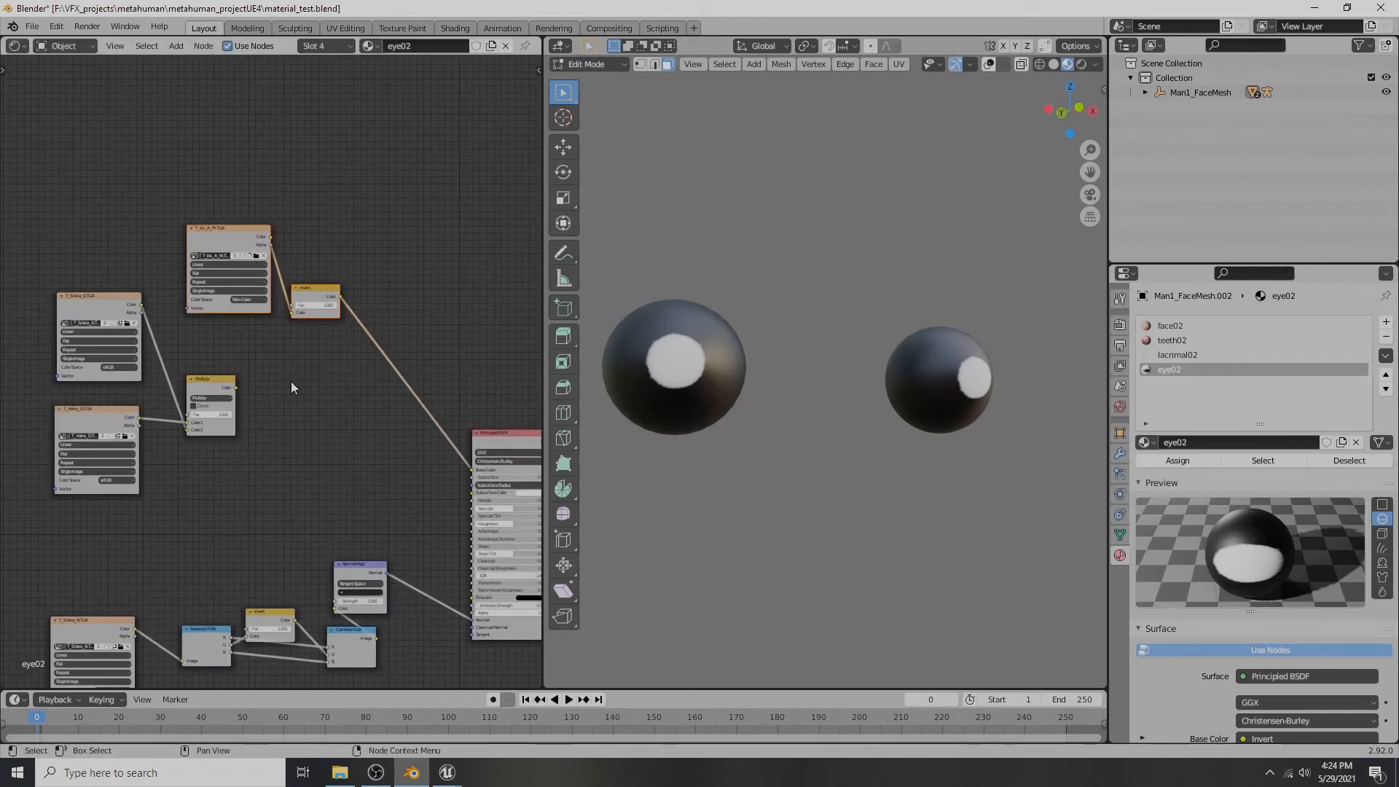
# - Add a MixRGB node between the Multiply node and the Principled BSDF
pyautogui.scroll(1, 291, 387)
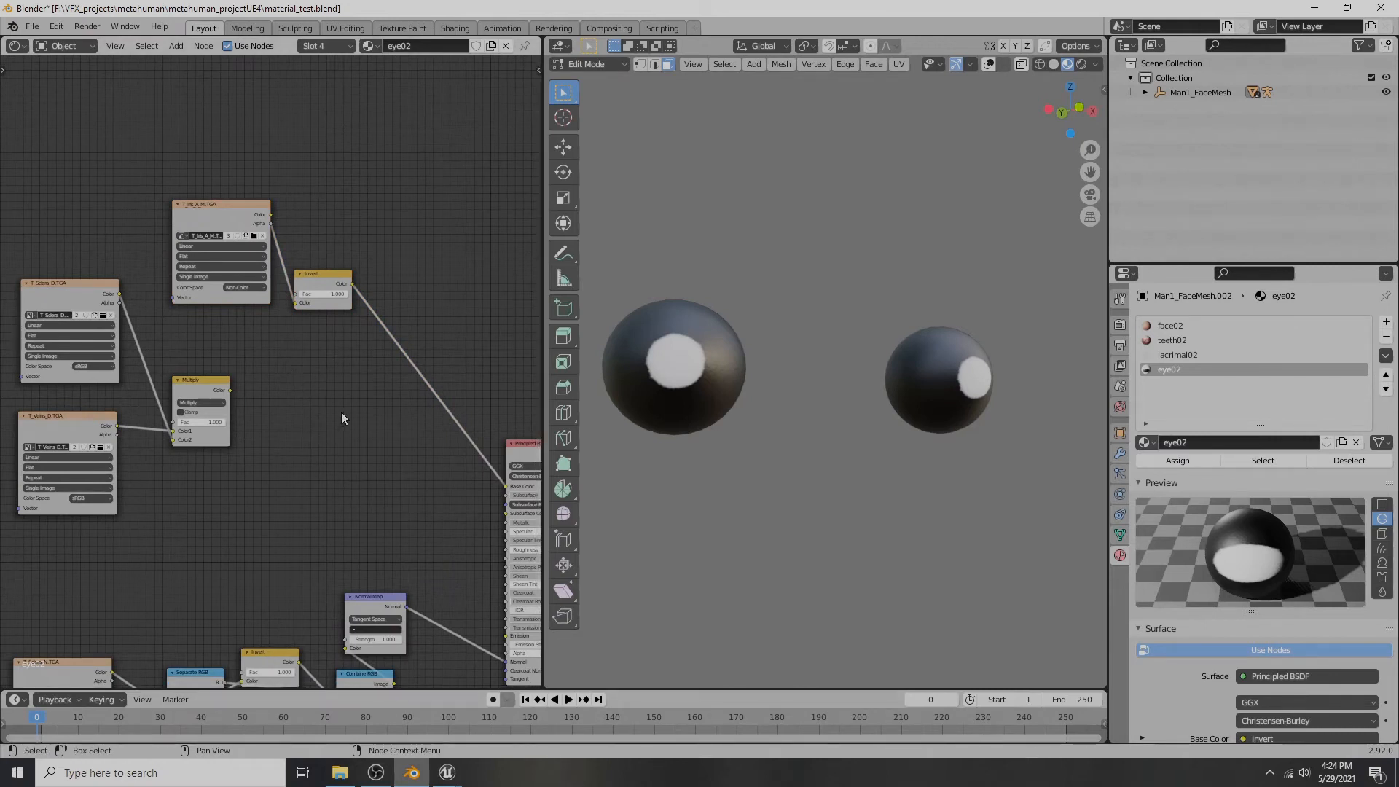
pyautogui.moveTo(341, 413); pyautogui.dragTo(322, 424, button='middle')
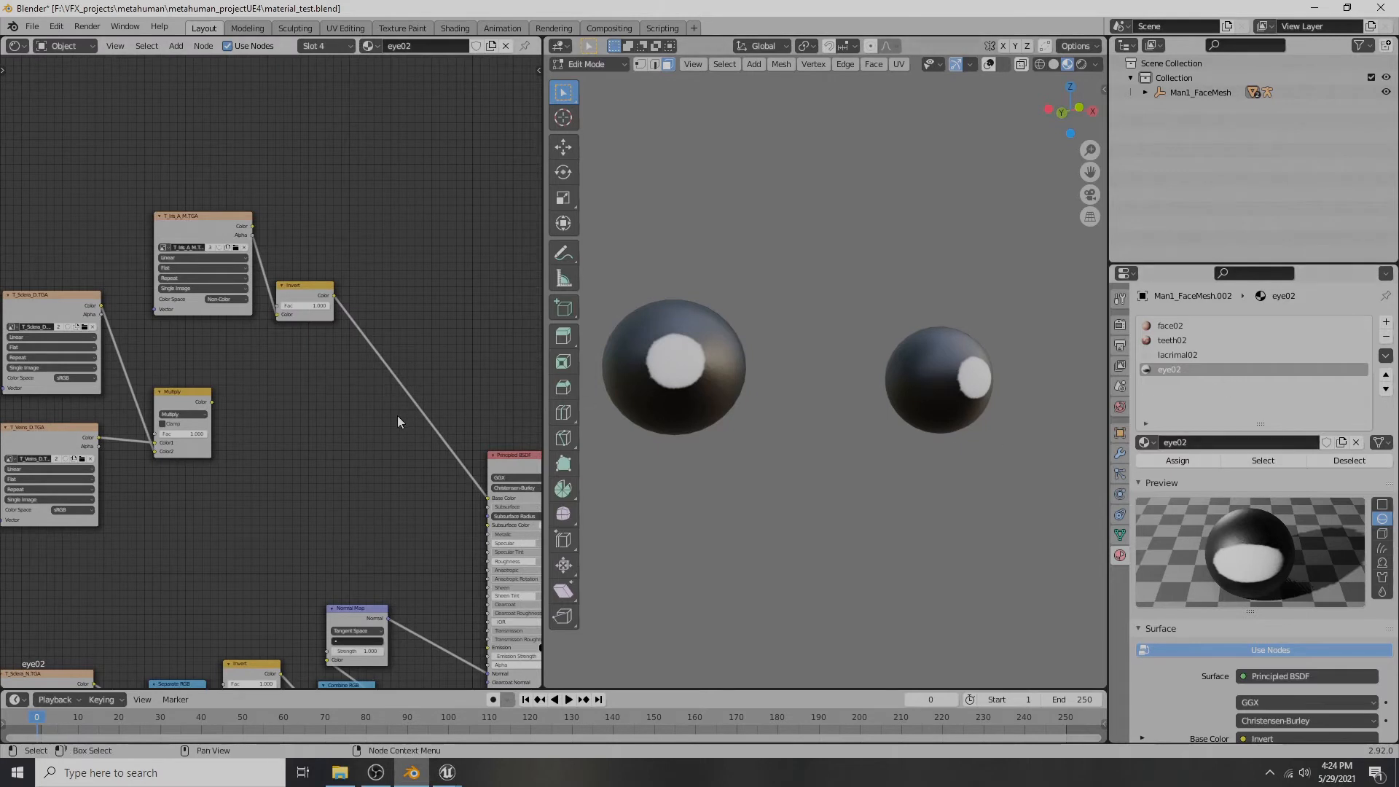
pyautogui.hotkey('shift', 'a')
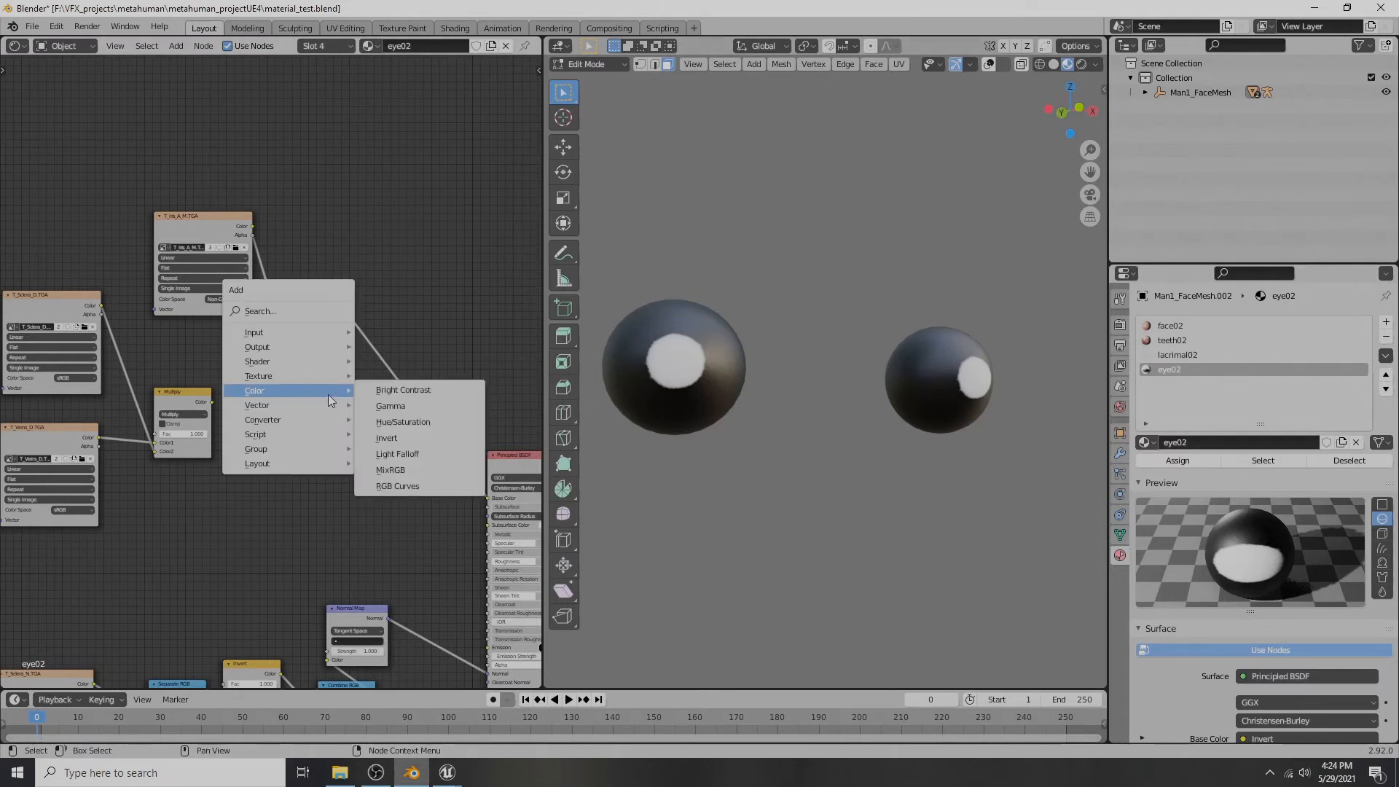
pyautogui.moveTo(293, 390)
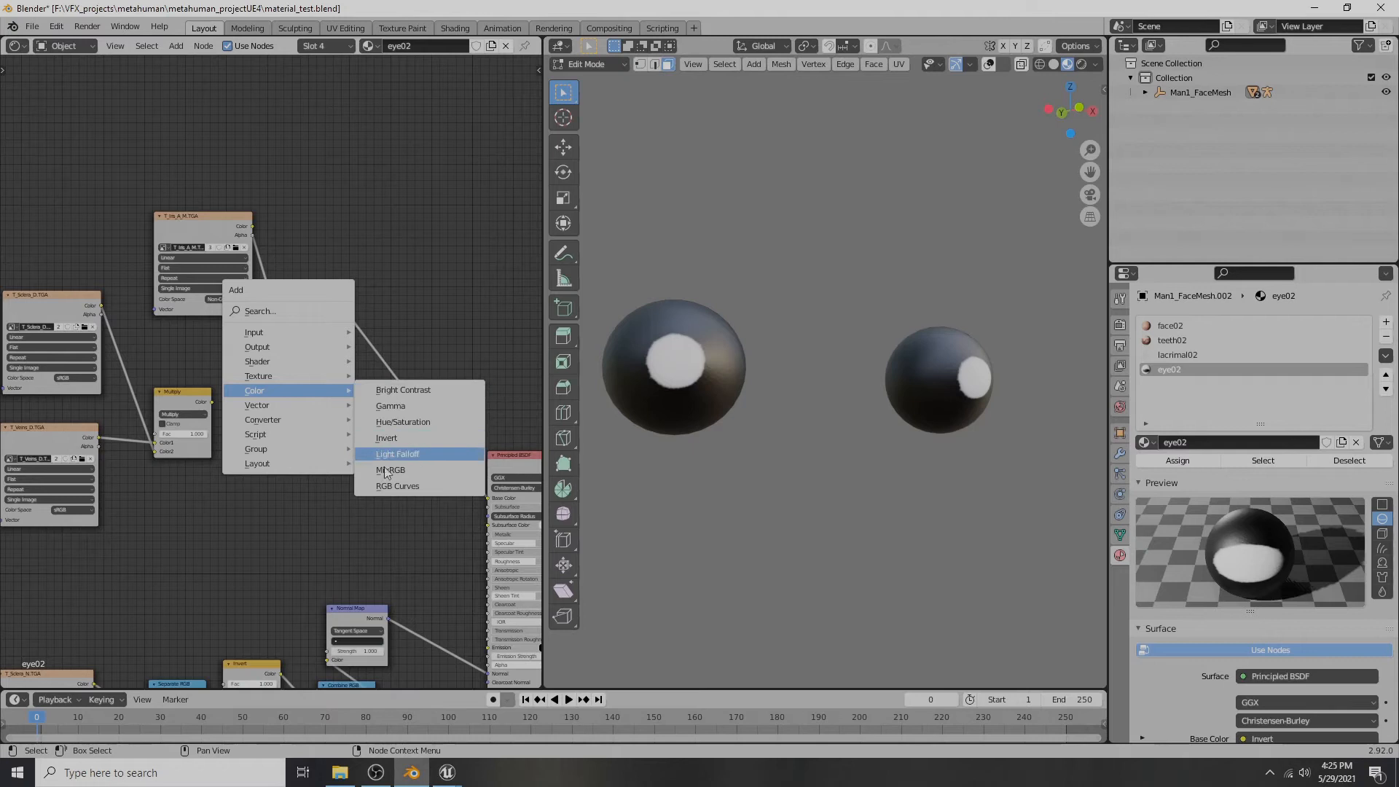
pyautogui.click(391, 470)
pyautogui.click(299, 368)
# - Wire the inverted iris mask to the new Mix node's Fac, the Multiply output to Color2, and the mix to Base Color
pyautogui.scroll(2, 357, 381)
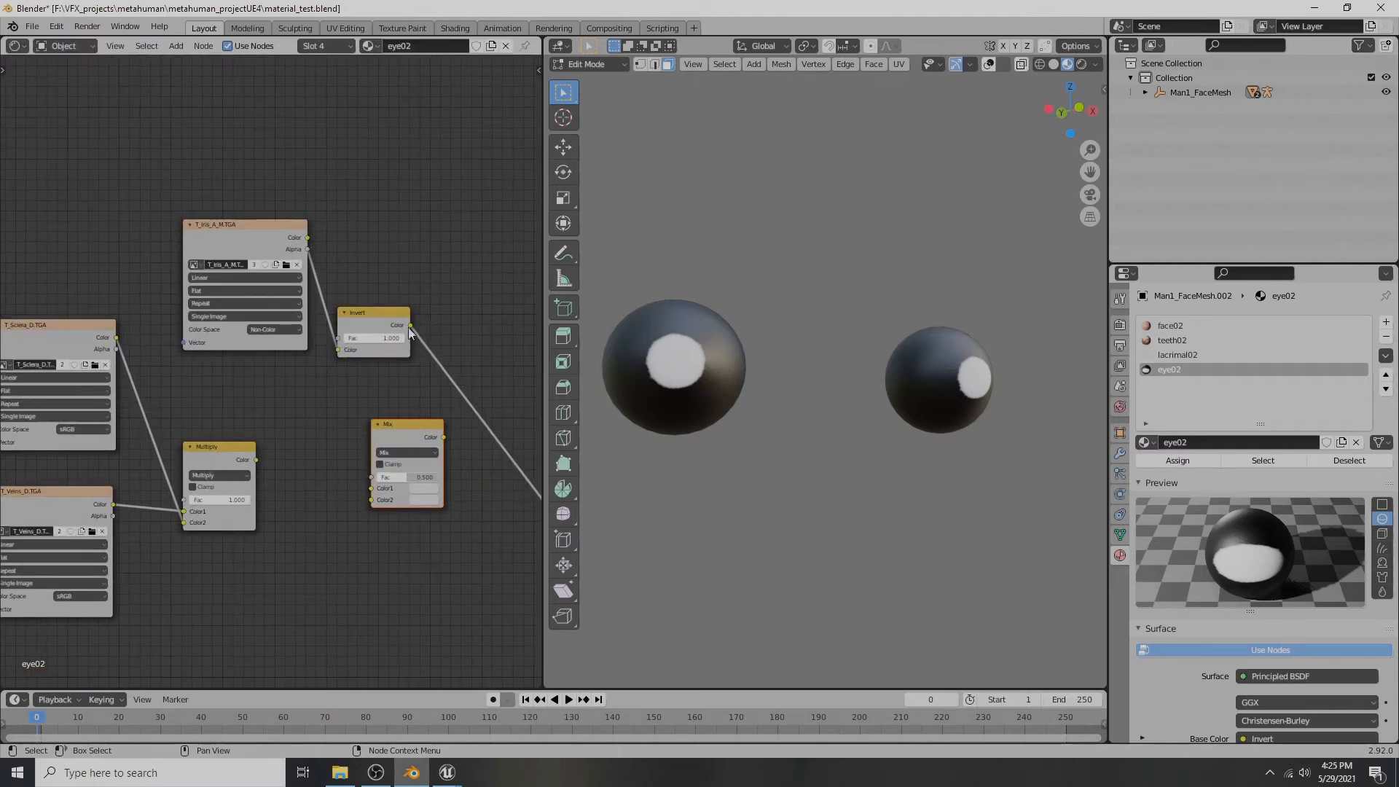
pyautogui.moveTo(412, 325); pyautogui.dragTo(430, 431)
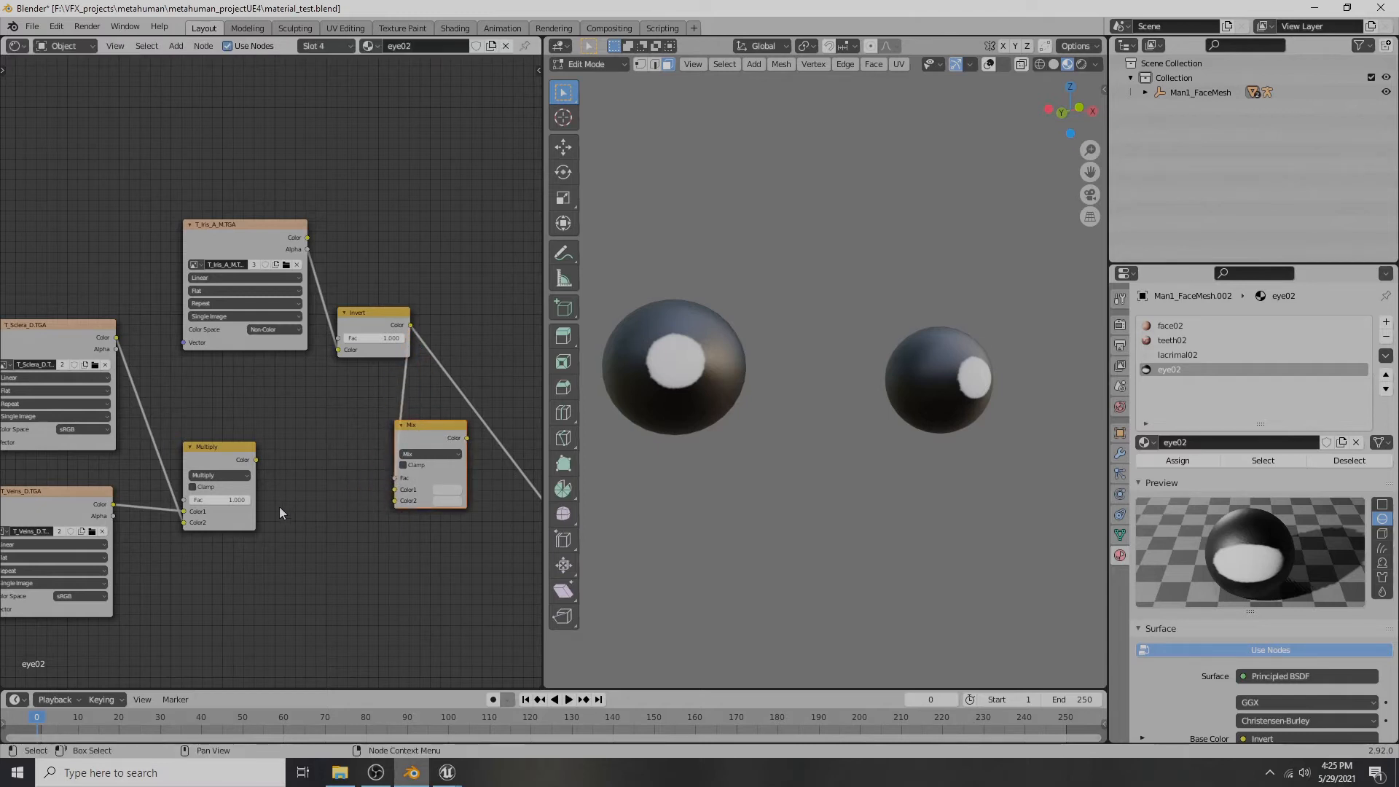
pyautogui.moveTo(255, 460); pyautogui.dragTo(400, 505)
pyautogui.moveTo(357, 314); pyautogui.dragTo(340, 351)
pyautogui.scroll(-1, 456, 381)
pyautogui.moveTo(456, 381); pyautogui.dragTo(295, 309, button='middle')
pyautogui.moveTo(280, 353); pyautogui.dragTo(413, 470)
pyautogui.scroll(1, 270, 357)
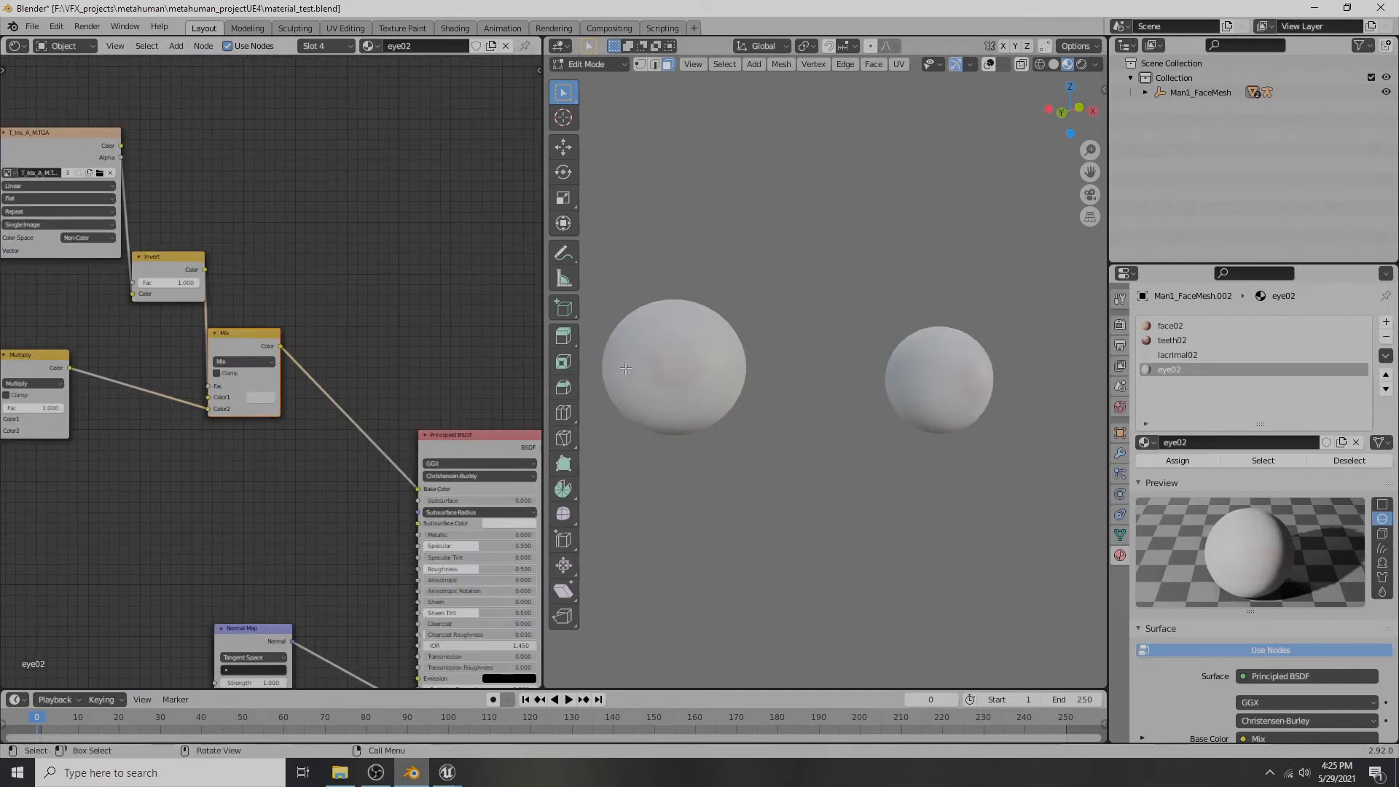
pyautogui.scroll(3, 625, 368)
pyautogui.moveTo(667, 366); pyautogui.dragTo(752, 355, button='middle')
# - Move the Mix node farther from the Invert node and reconnect the Multiply output to its Color1
pyautogui.moveTo(64, 438); pyautogui.dragTo(210, 479, button='middle')
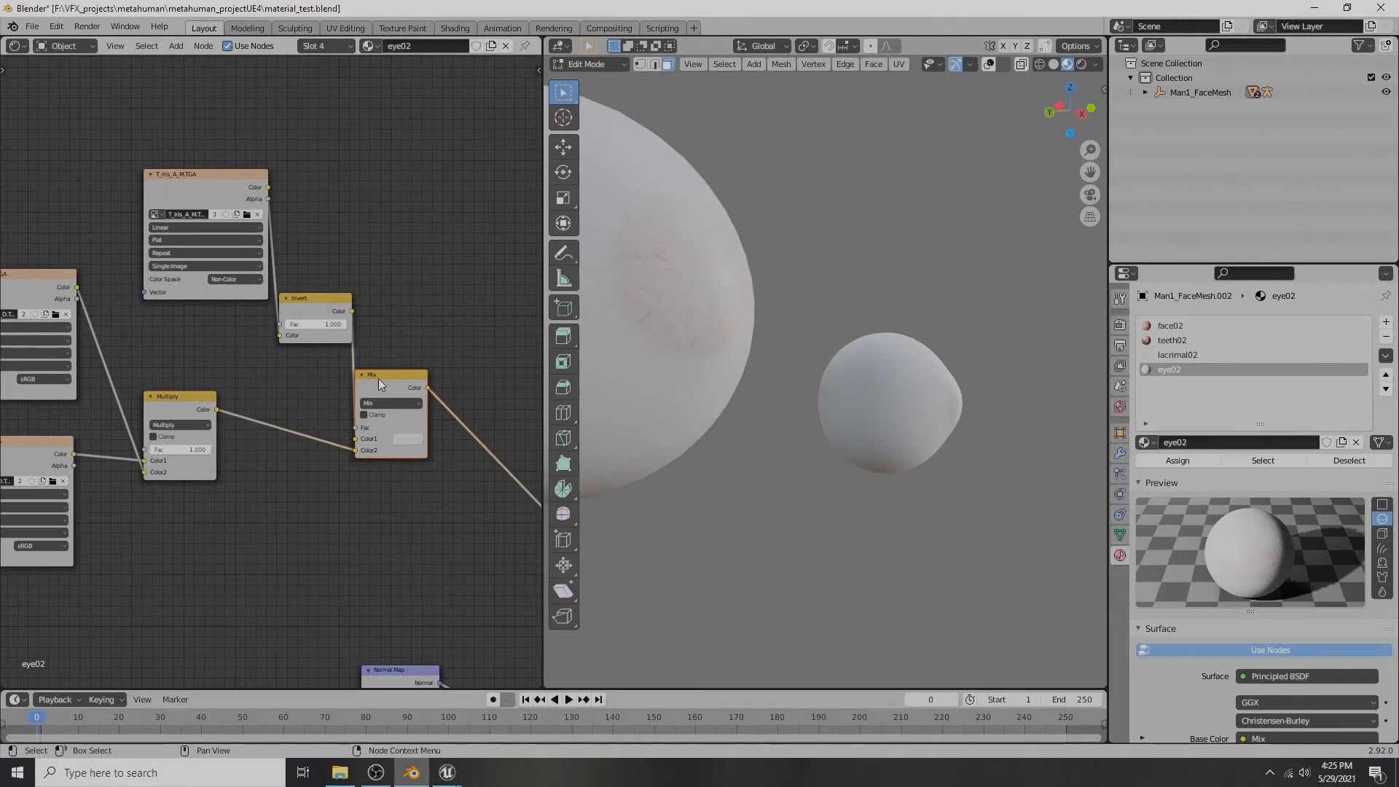
pyautogui.moveTo(378, 379); pyautogui.dragTo(446, 332)
pyautogui.moveTo(423, 404); pyautogui.dragTo(422, 395)
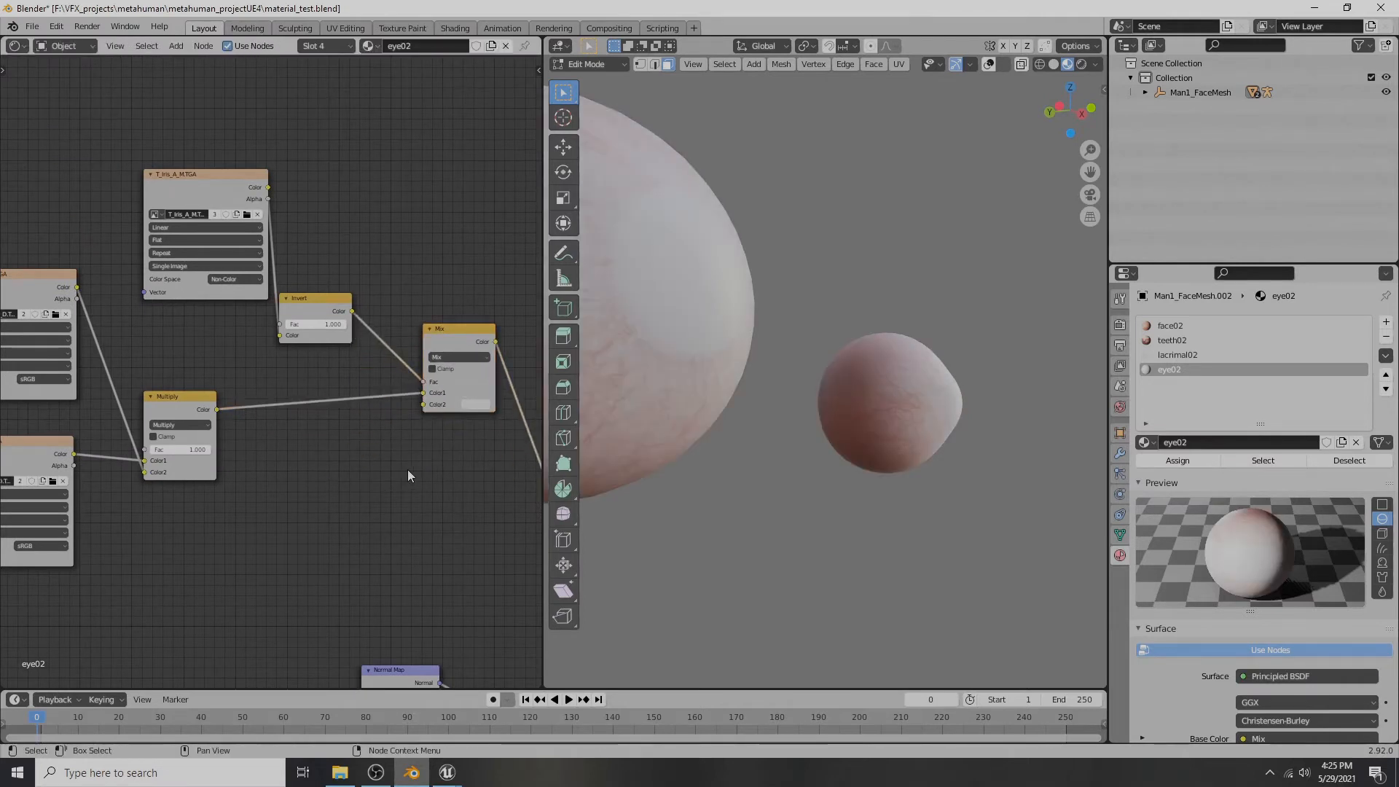
pyautogui.moveTo(806, 422)
pyautogui.mouseDown(button='middle')
pyautogui.moveTo(722, 434)
pyautogui.moveTo(736, 430)
pyautogui.mouseUp(button='middle')
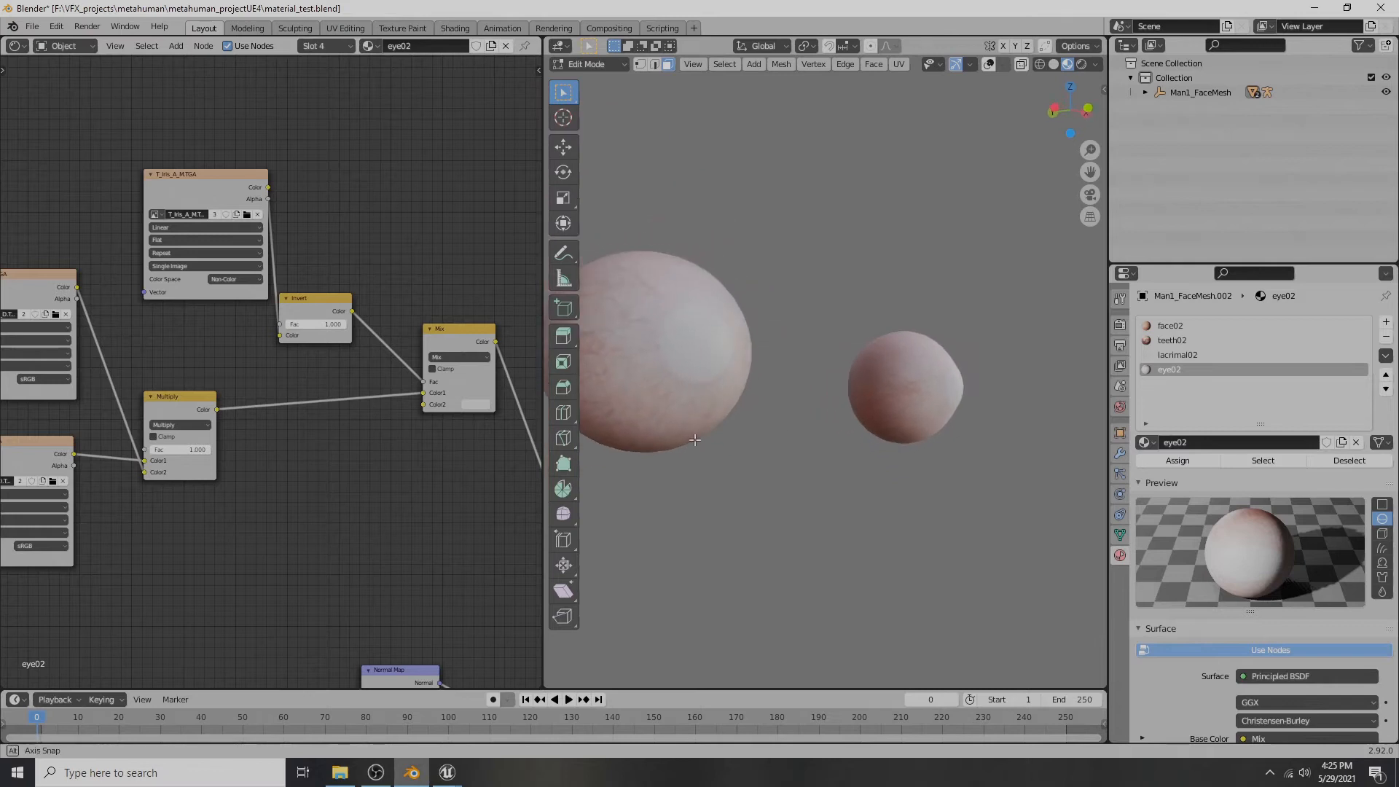
# - Set the Mix node's Color2 to black for the iris area
pyautogui.click(485, 405)
pyautogui.moveTo(549, 320); pyautogui.dragTo(550, 332)
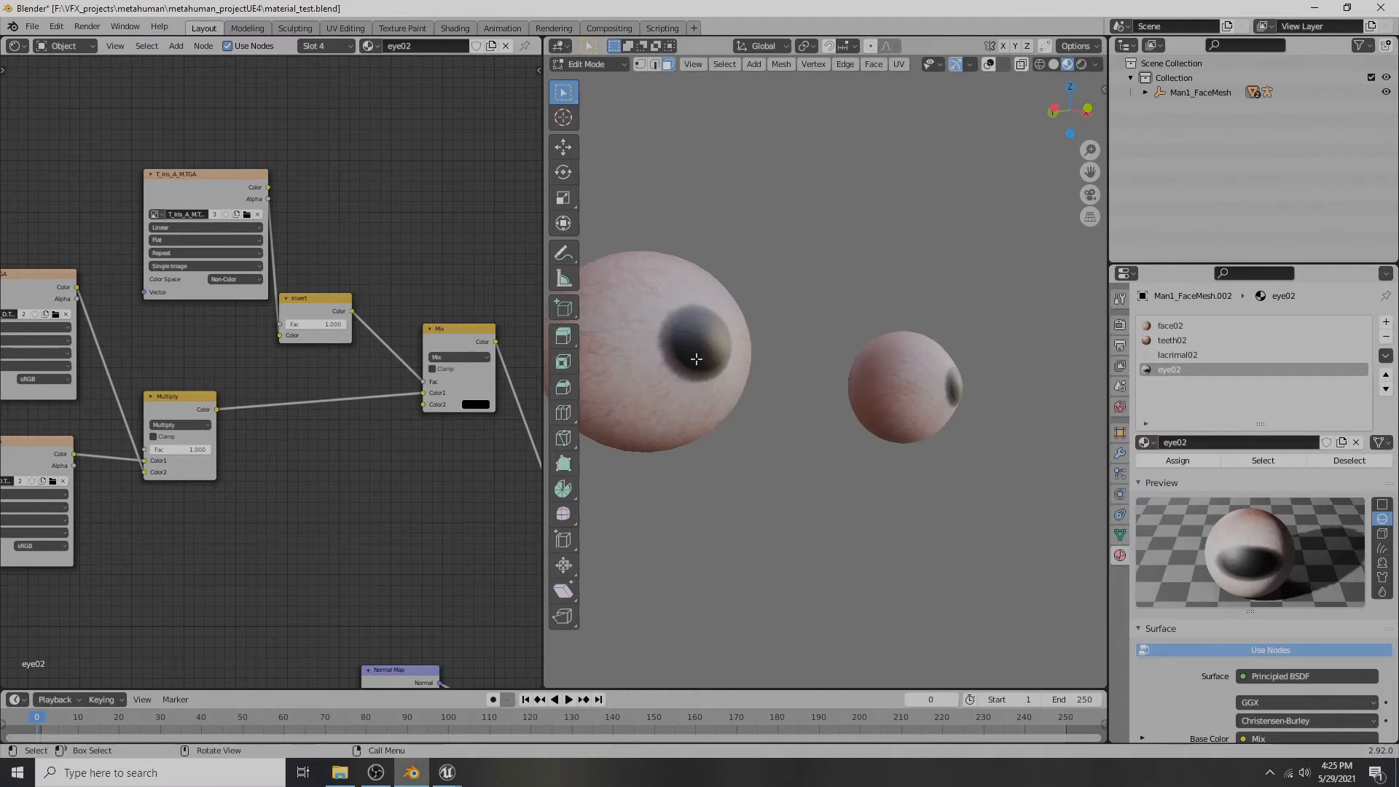
pyautogui.scroll(-3, 357, 299)
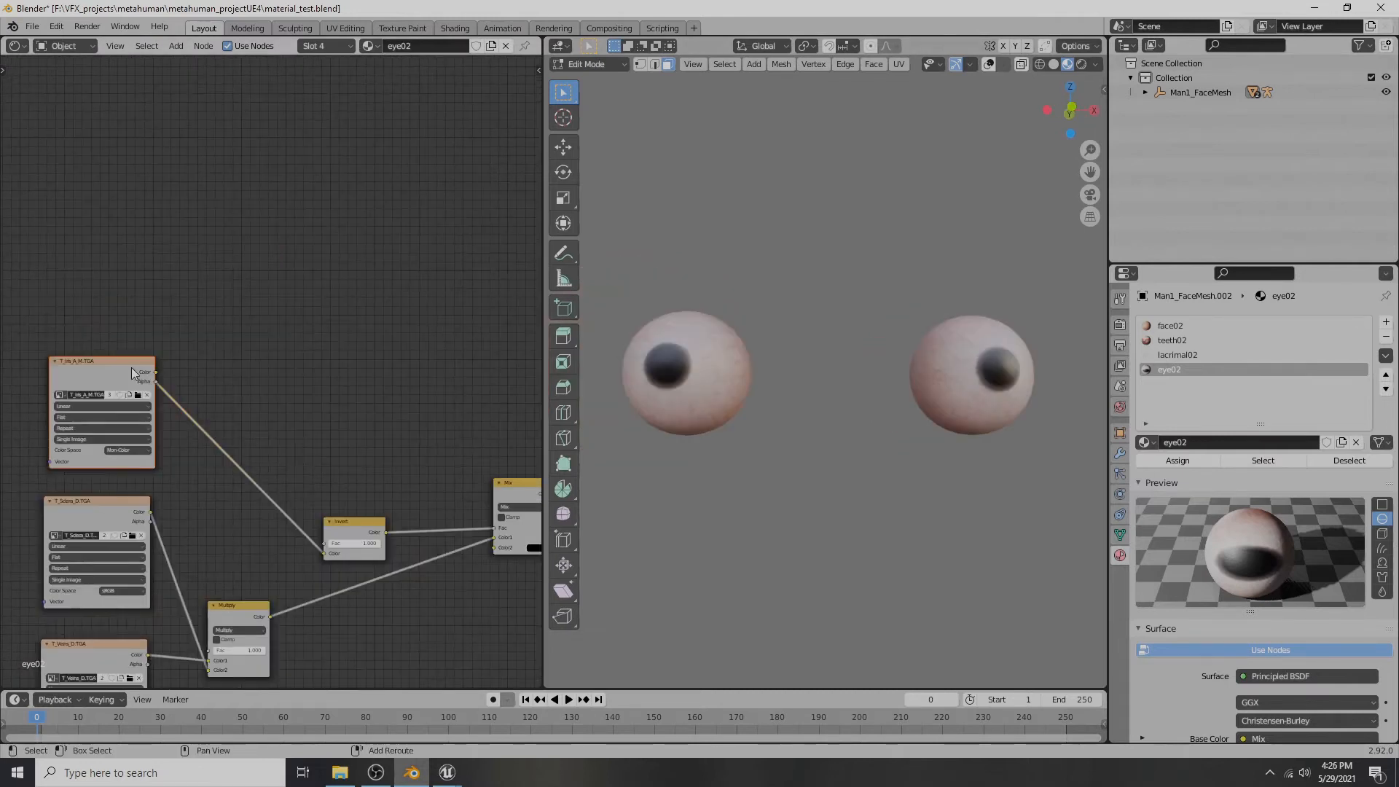
# - Add a Separate RGB node and connect the iris texture's Color output to its Image input
pyautogui.hotkey('shift', 'a')
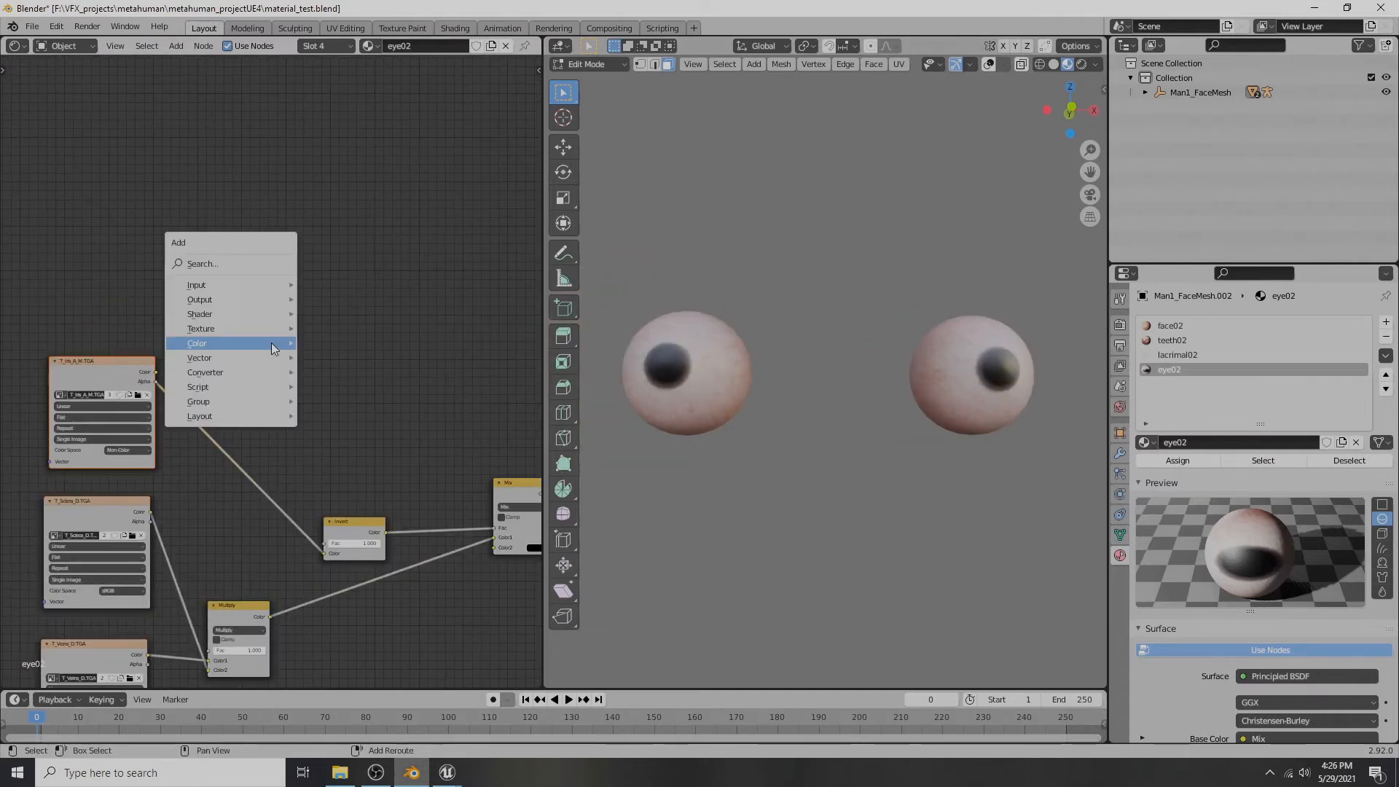
pyautogui.moveTo(271, 343)
pyautogui.moveTo(239, 371)
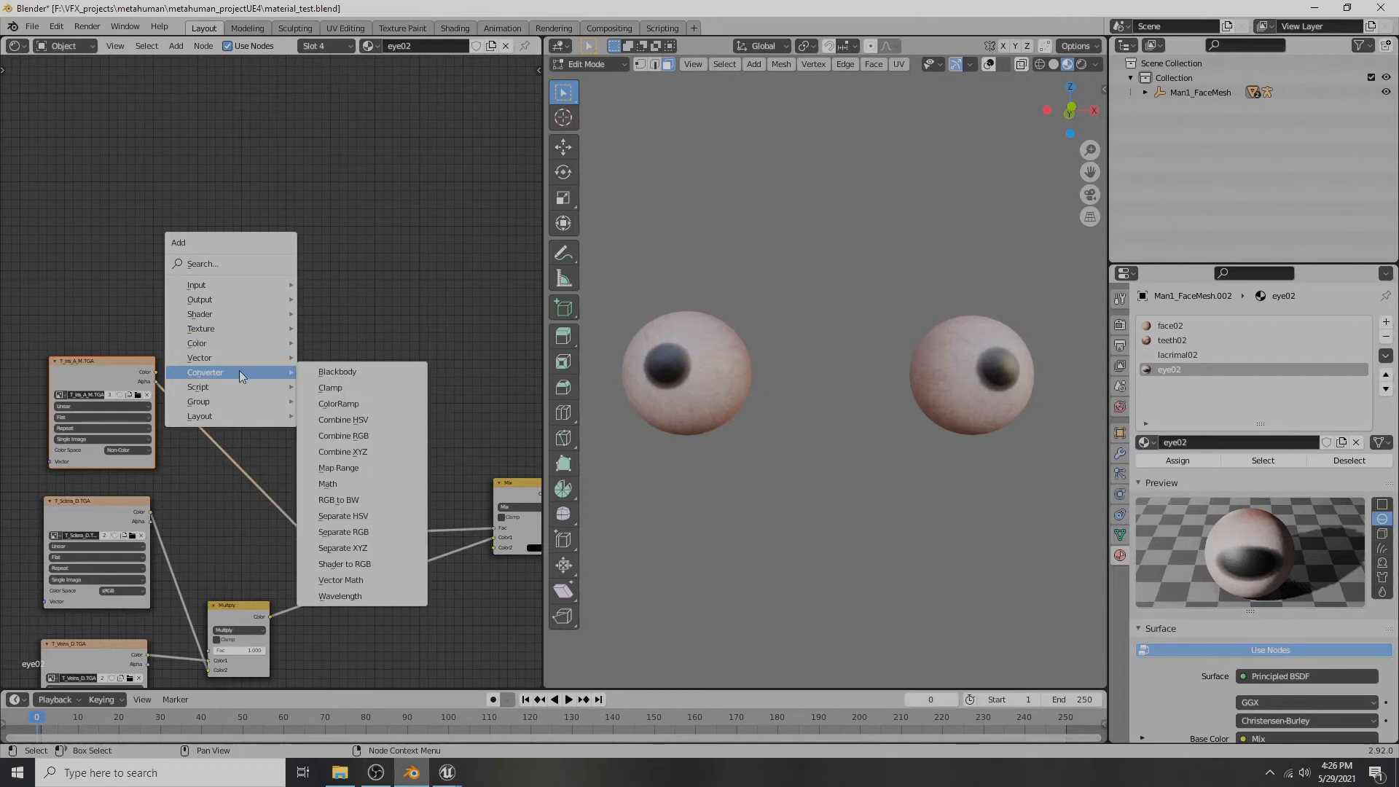
pyautogui.click(359, 541)
pyautogui.click(223, 328)
pyautogui.scroll(2, 204, 365)
pyautogui.moveTo(113, 373); pyautogui.dragTo(206, 376)
# - Move the Separate RGB node near the Principled BSDF and feed its channels in turn into Base Color to preview them
pyautogui.moveTo(352, 413); pyautogui.dragTo(208, 304, button='middle')
pyautogui.scroll(-1, 208, 305)
pyautogui.moveTo(391, 412); pyautogui.dragTo(293, 522)
pyautogui.moveTo(120, 235); pyautogui.dragTo(431, 476)
pyautogui.moveTo(444, 557); pyautogui.dragTo(311, 332, button='middle')
pyautogui.scroll(2, 310, 209)
pyautogui.moveTo(337, 189); pyautogui.dragTo(333, 420)
pyautogui.moveTo(718, 401); pyautogui.dragTo(755, 403, button='middle')
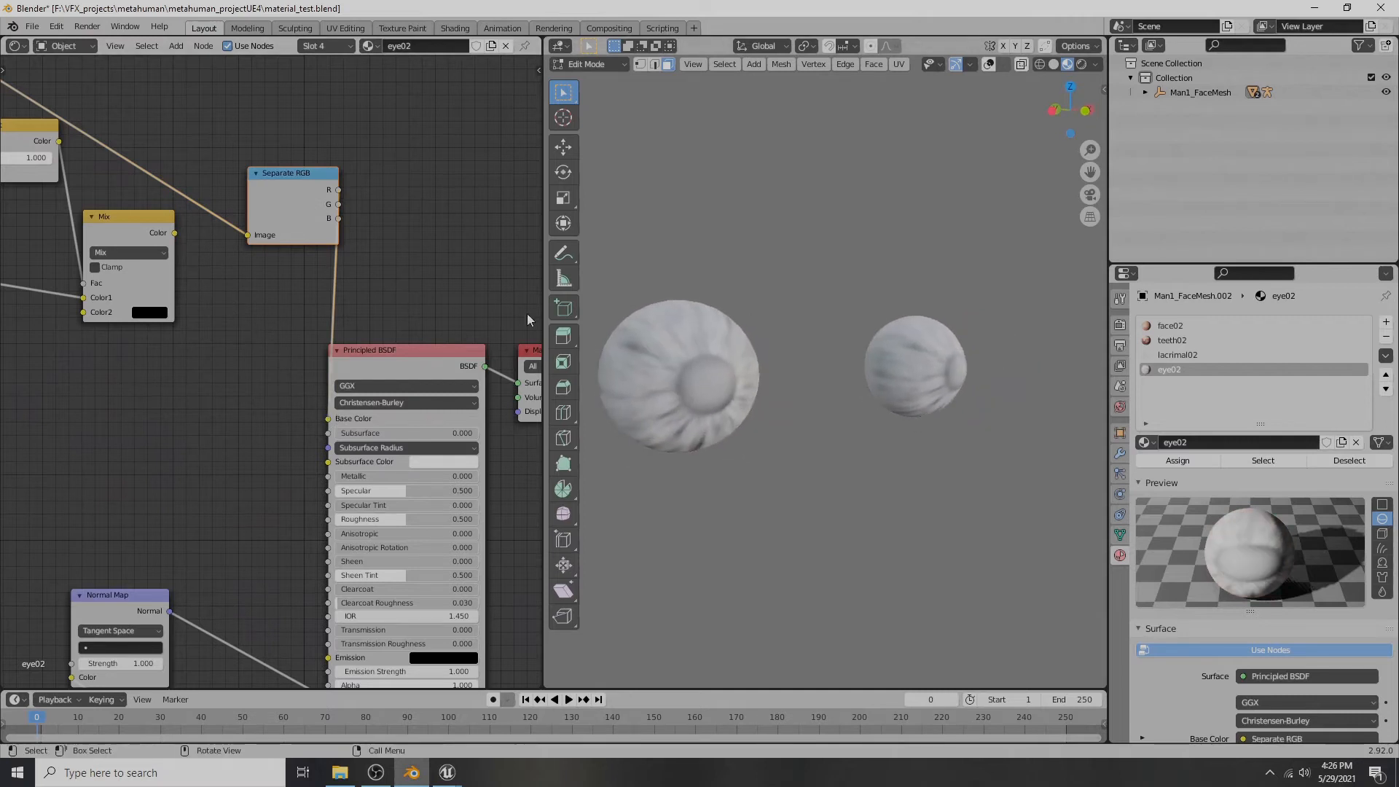
pyautogui.moveTo(290, 174)
pyautogui.mouseDown()
pyautogui.moveTo(161, 99)
pyautogui.moveTo(337, 243)
pyautogui.moveTo(306, 390)
pyautogui.moveTo(328, 419)
pyautogui.mouseUp()
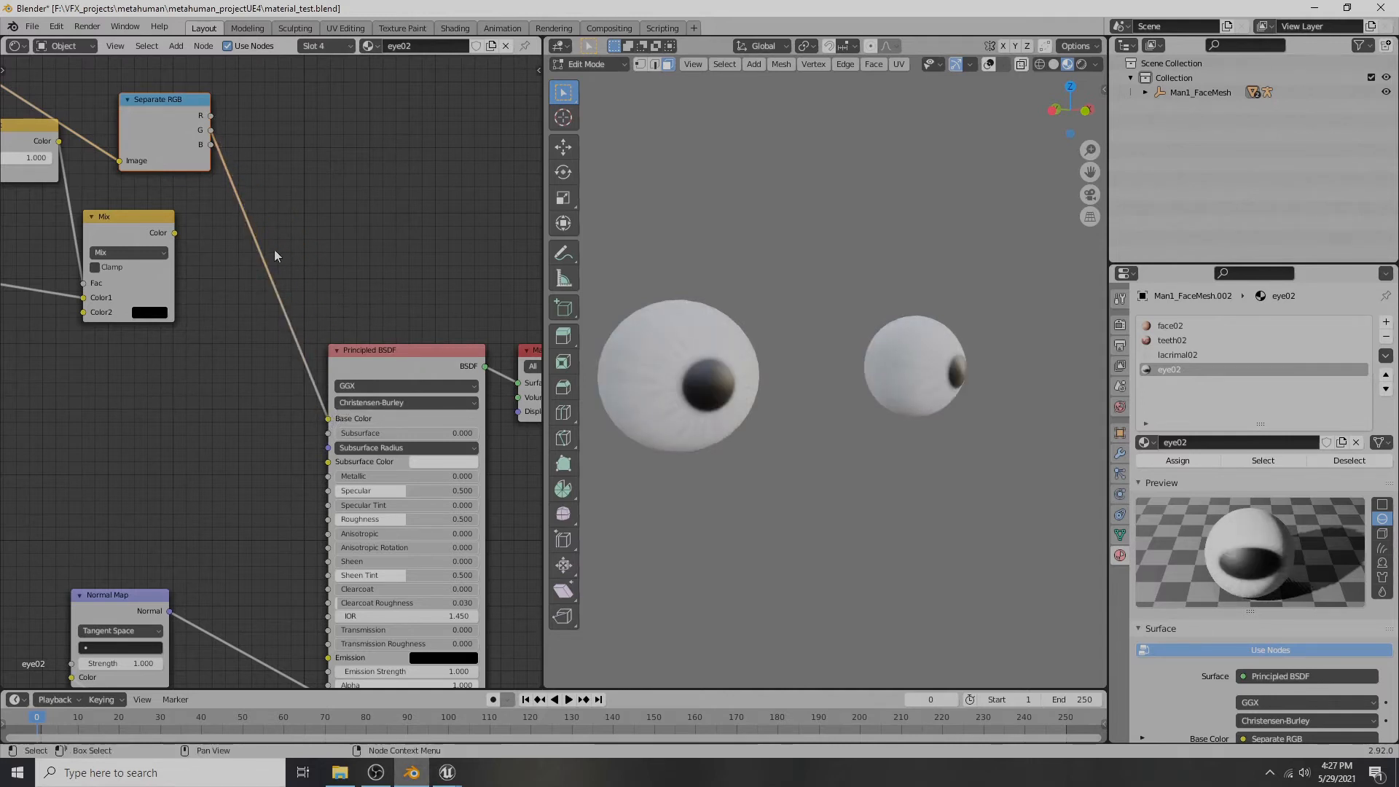
# - Preview the Separate RGB node's B channel in Base Color and place a copy of the Mix node beside Separate RGB
pyautogui.moveTo(210, 145)
pyautogui.mouseDown()
pyautogui.moveTo(233, 260)
pyautogui.moveTo(330, 420)
pyautogui.mouseUp()
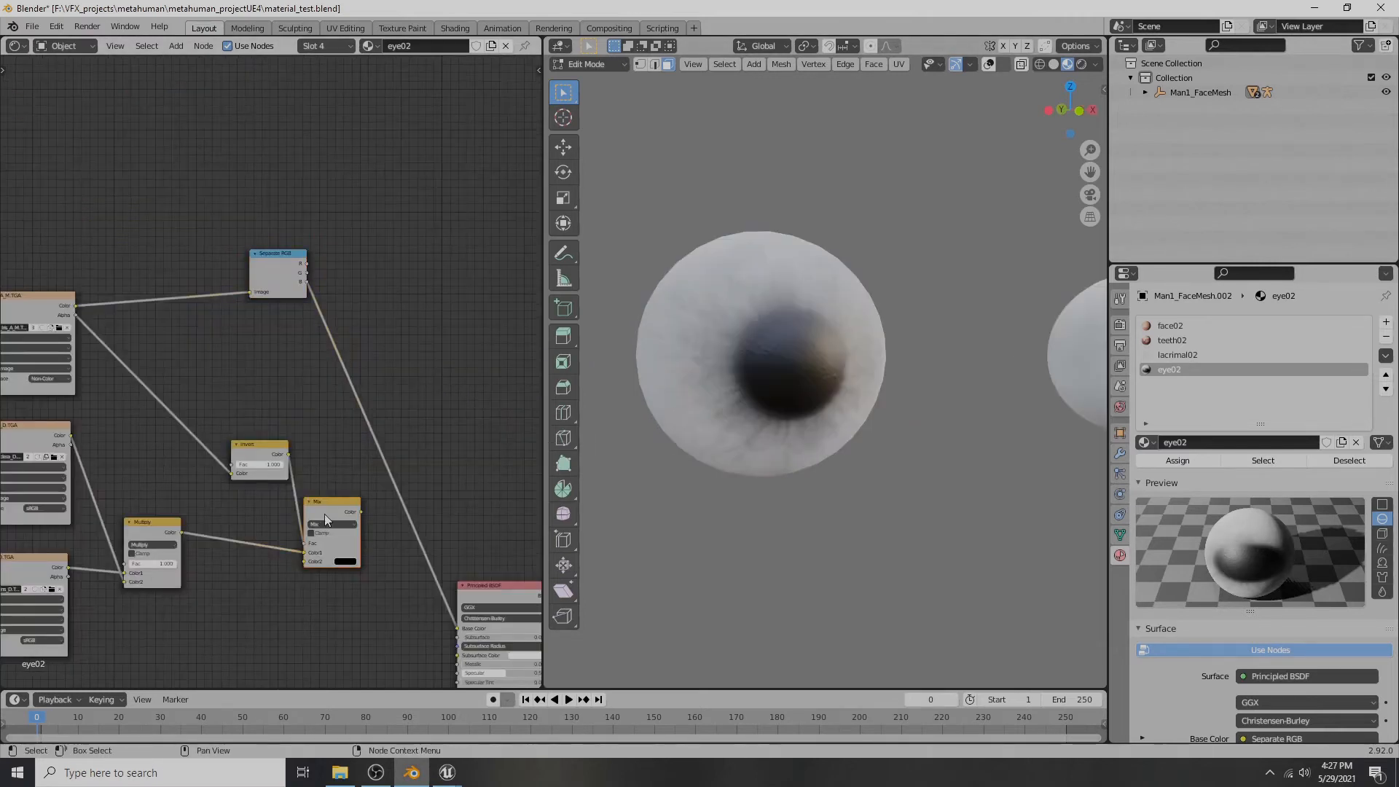
pyautogui.moveTo(325, 504); pyautogui.dragTo(410, 276)
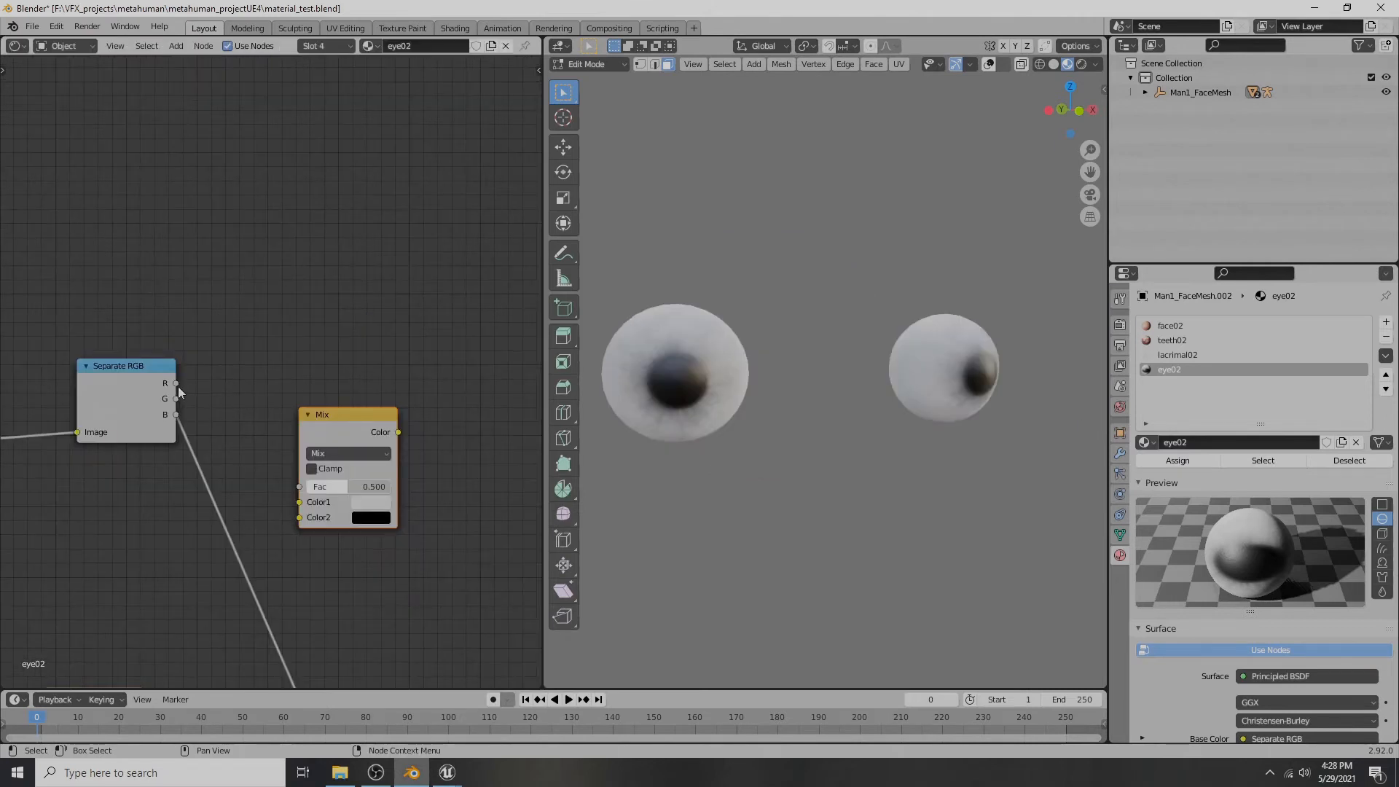
# - Connect the R output to the copied Mix node's Fac and that node's Color to the Principled BSDF's Base Color
pyautogui.moveTo(176, 383); pyautogui.dragTo(302, 494)
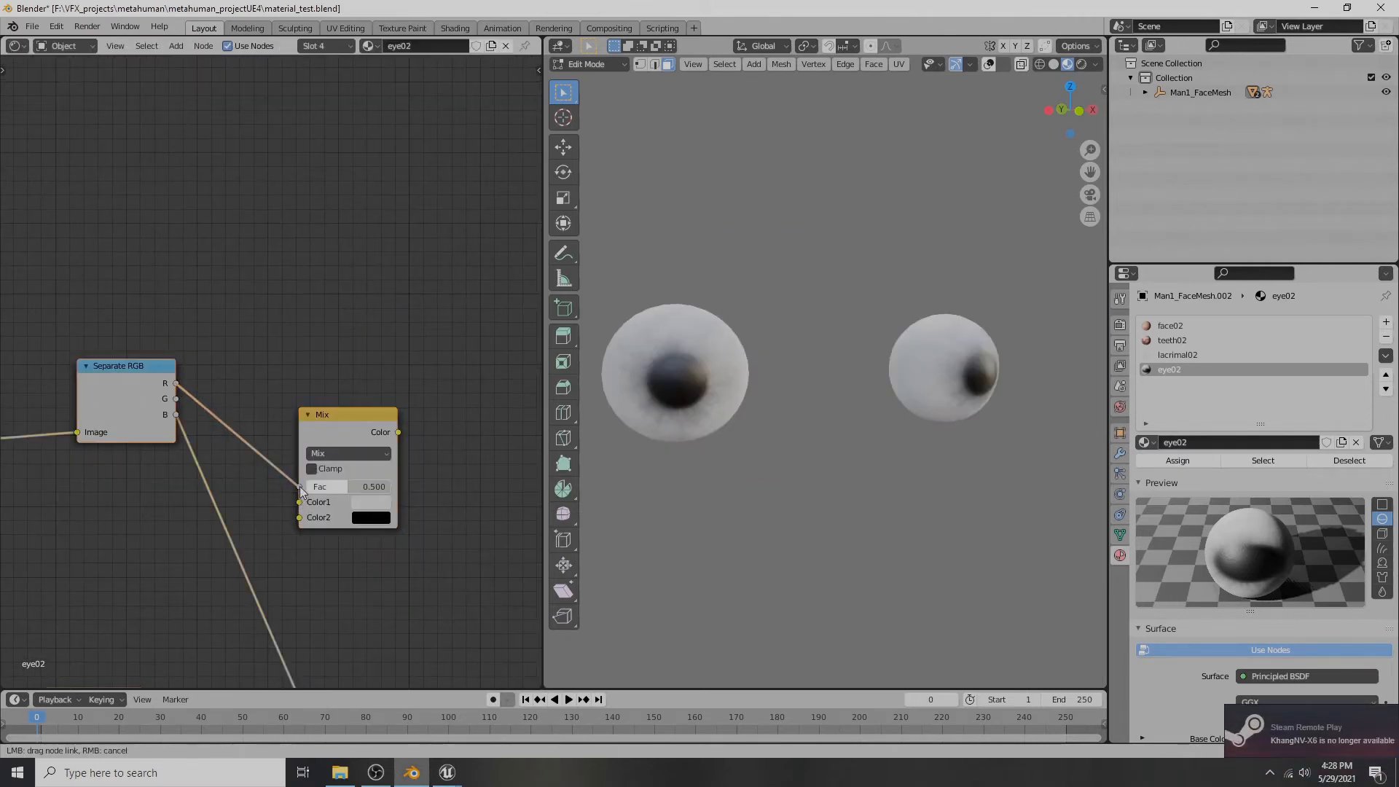
pyautogui.moveTo(301, 490); pyautogui.dragTo(301, 488)
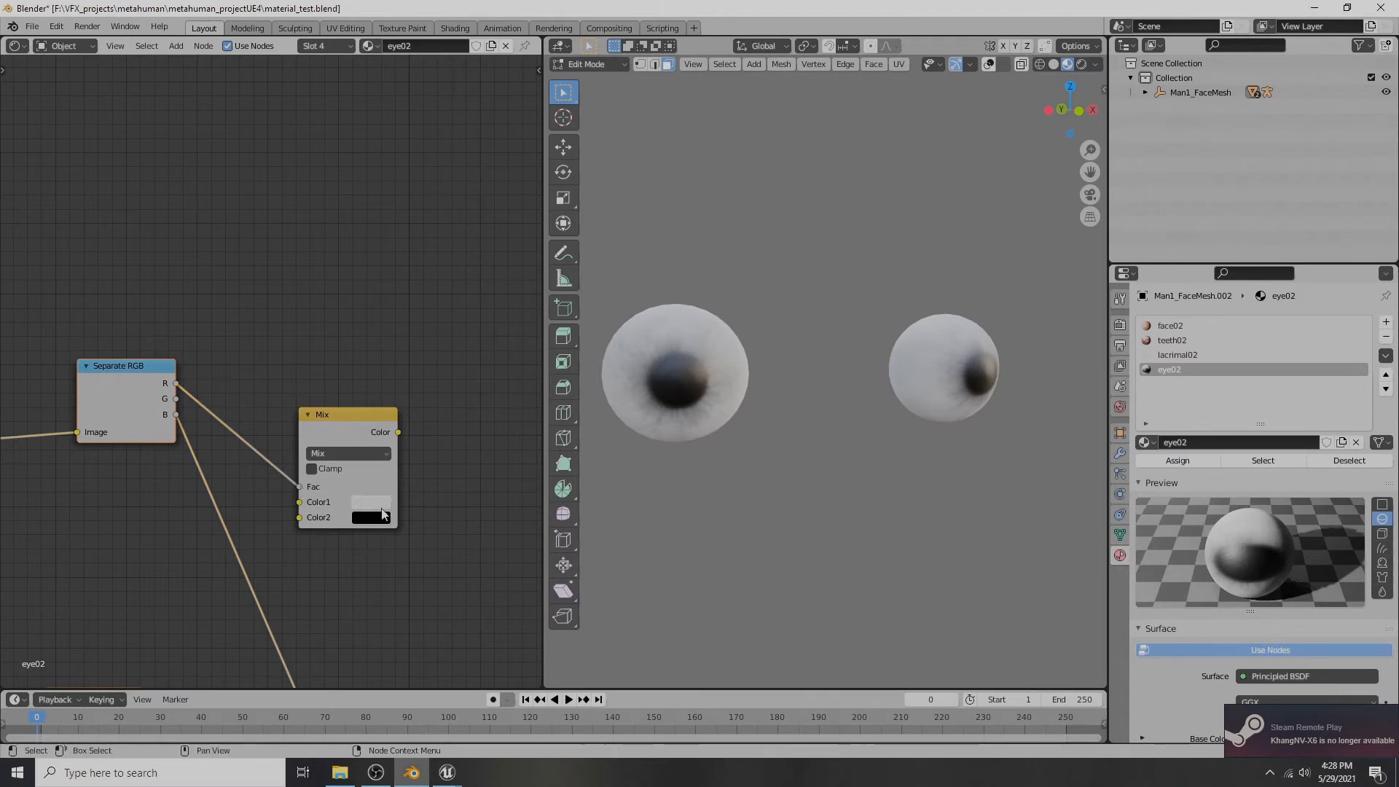
pyautogui.moveTo(387, 557); pyautogui.dragTo(207, 314, button='middle')
pyautogui.scroll(-2, 228, 321)
pyautogui.moveTo(214, 205)
pyautogui.mouseDown()
pyautogui.moveTo(259, 680)
pyautogui.moveTo(253, 662)
pyautogui.mouseUp()
pyautogui.moveTo(365, 402)
pyautogui.mouseDown(button='middle')
pyautogui.moveTo(456, 376)
pyautogui.moveTo(500, 383)
pyautogui.mouseUp(button='middle')
pyautogui.moveTo(295, 174); pyautogui.dragTo(255, 321)
# - Set the copied Mix node's Color1 to dark grey and its Color2 to a dark red-brown with hue 0.016 and saturation 0.734
pyautogui.scroll(8, 264, 362)
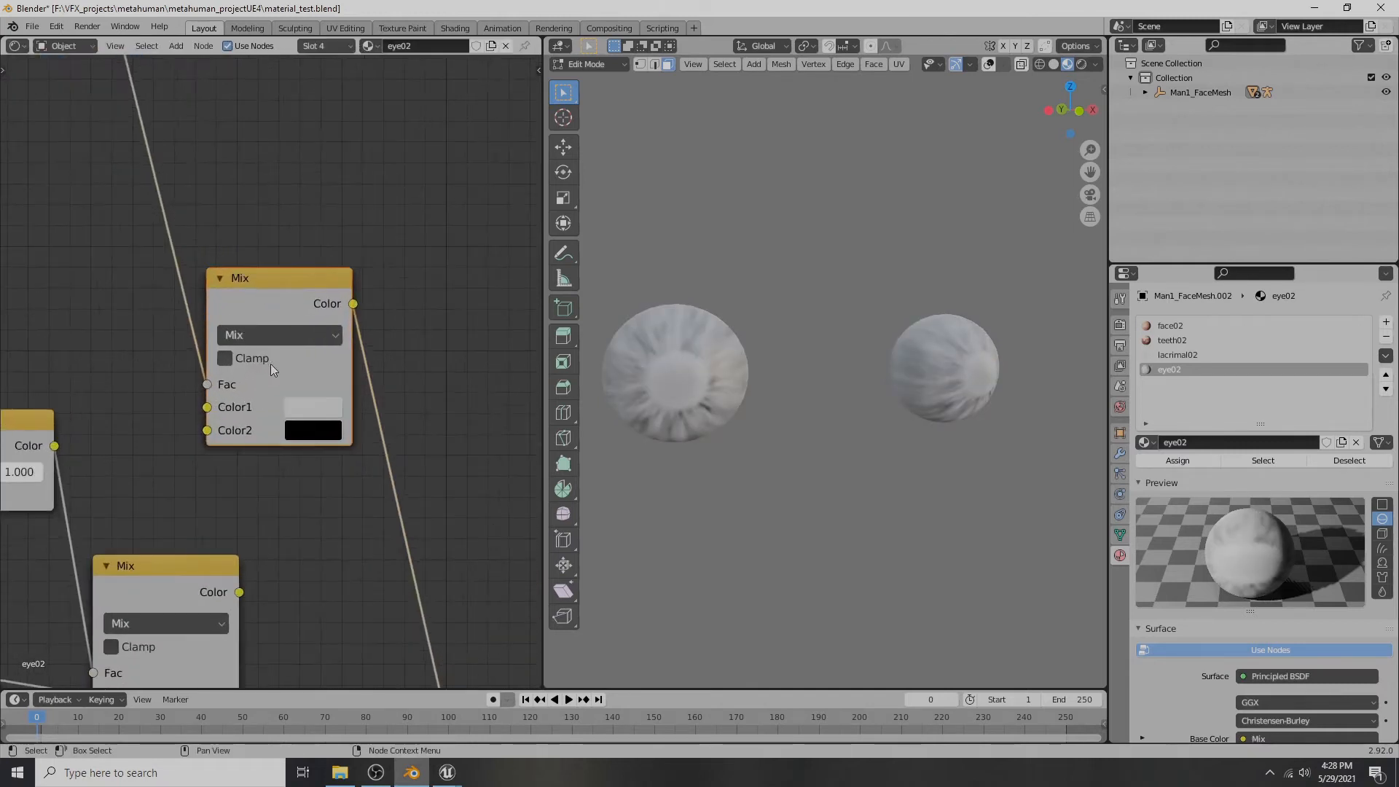
pyautogui.moveTo(405, 351); pyautogui.dragTo(356, 334, button='middle')
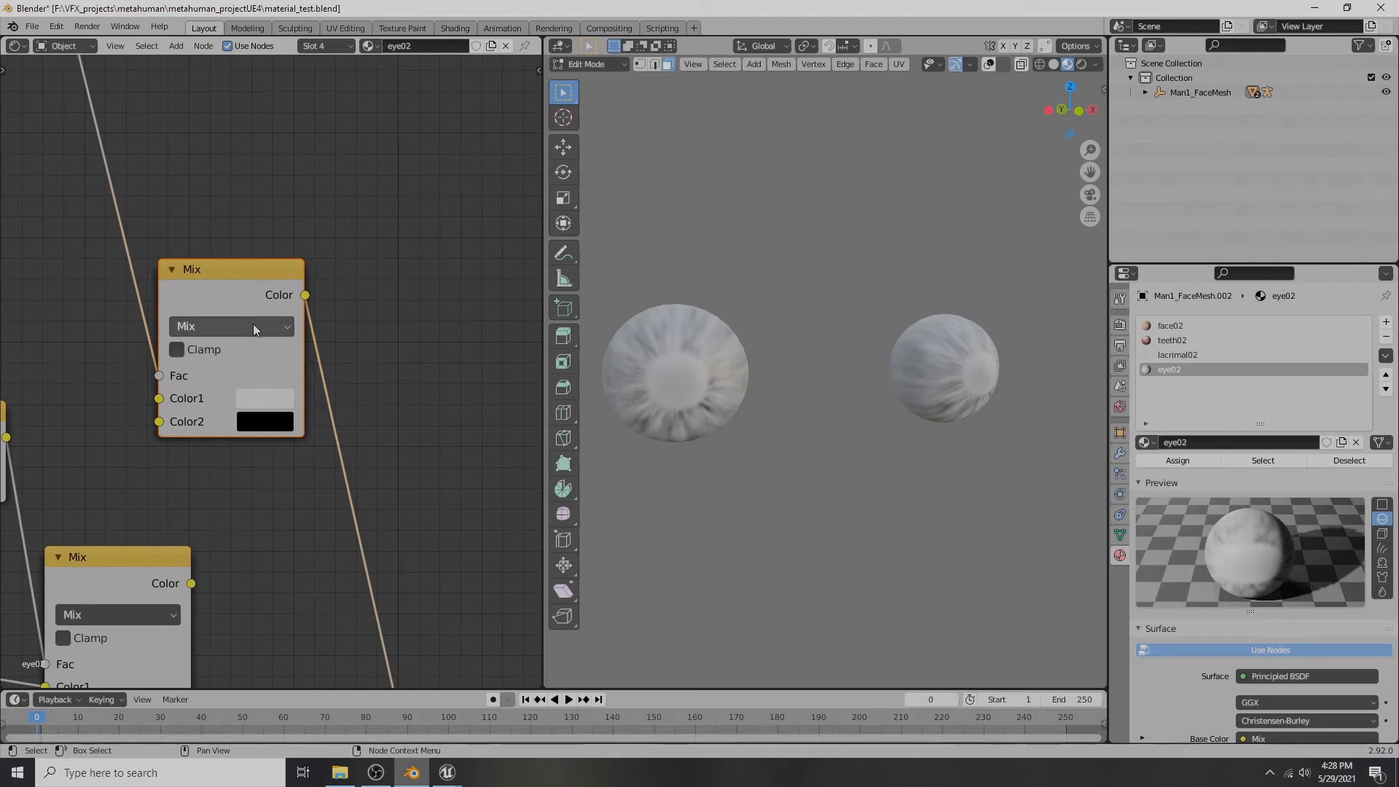
pyautogui.click(271, 406)
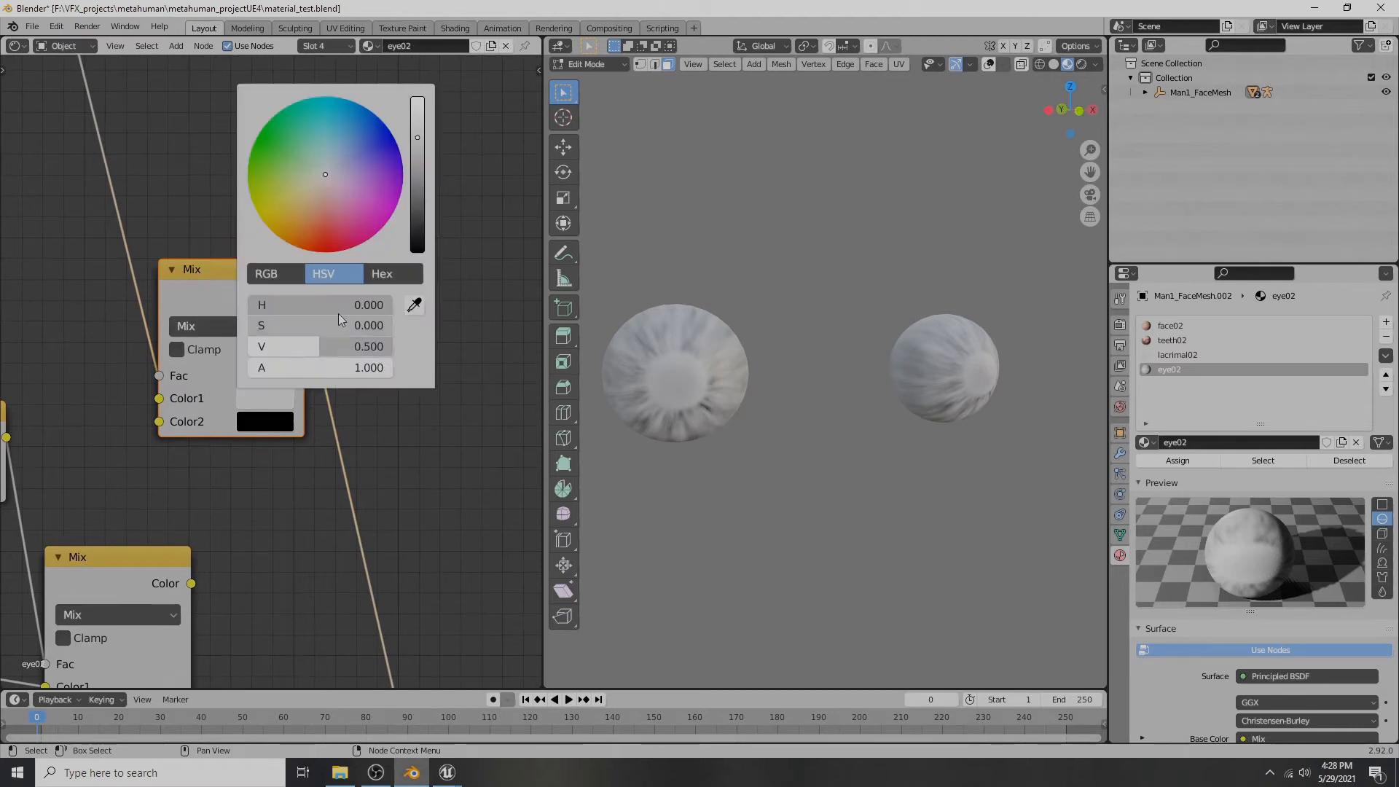
pyautogui.moveTo(418, 182); pyautogui.dragTo(418, 230)
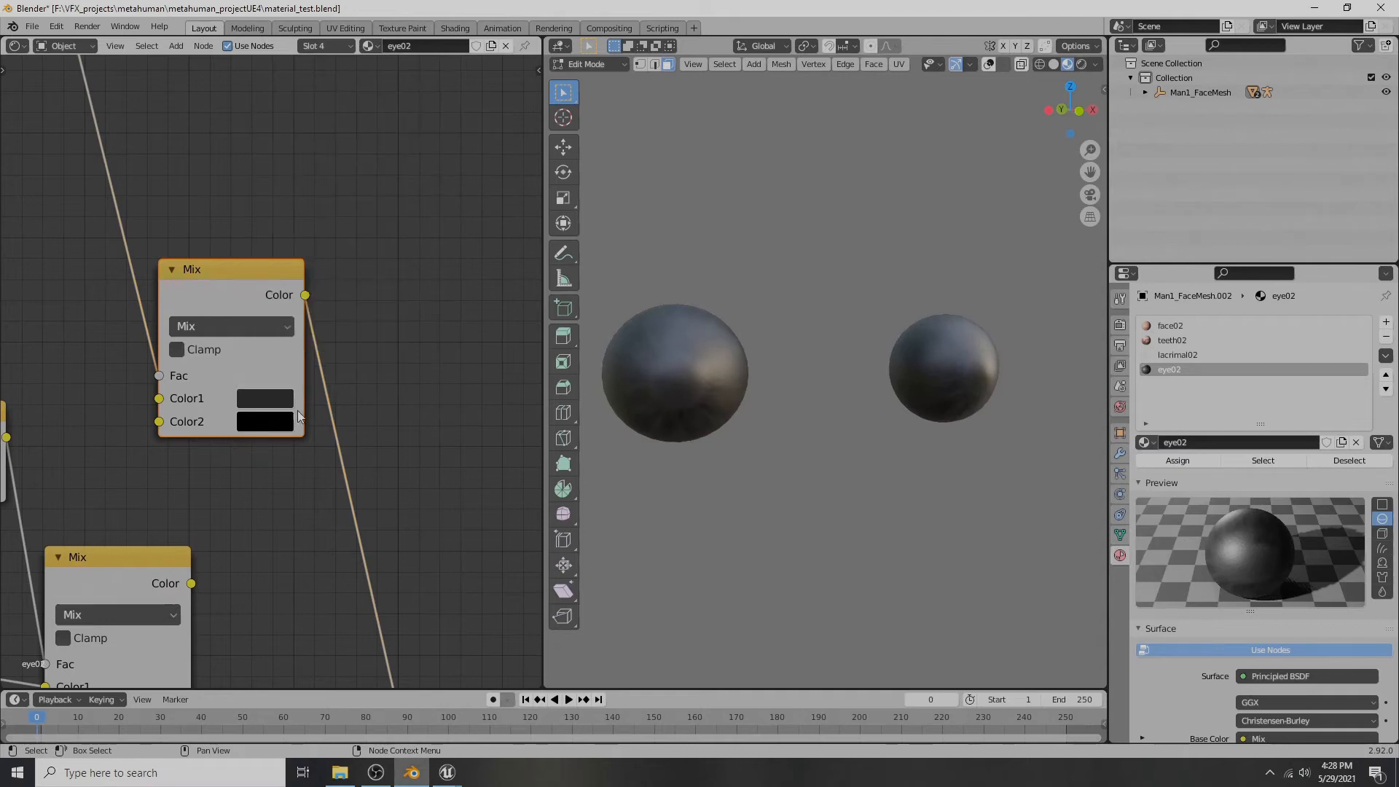
pyautogui.click(271, 430)
pyautogui.moveTo(419, 259)
pyautogui.mouseDown()
pyautogui.moveTo(417, 121)
pyautogui.moveTo(418, 202)
pyautogui.moveTo(321, 246)
pyautogui.mouseUp()
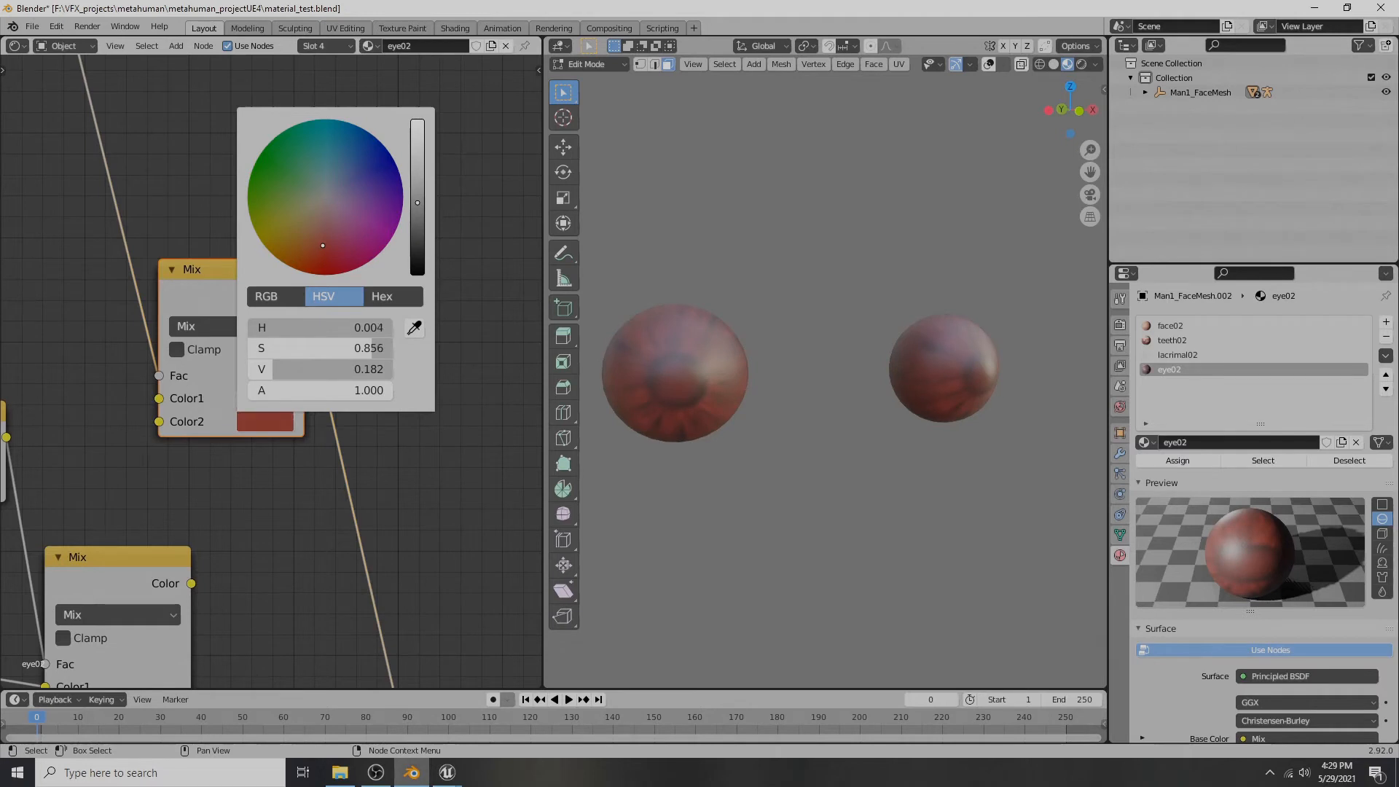
pyautogui.moveTo(418, 203)
pyautogui.mouseDown()
pyautogui.moveTo(418, 223)
pyautogui.moveTo(418, 204)
pyautogui.mouseUp()
pyautogui.moveTo(335, 242); pyautogui.dragTo(322, 233)
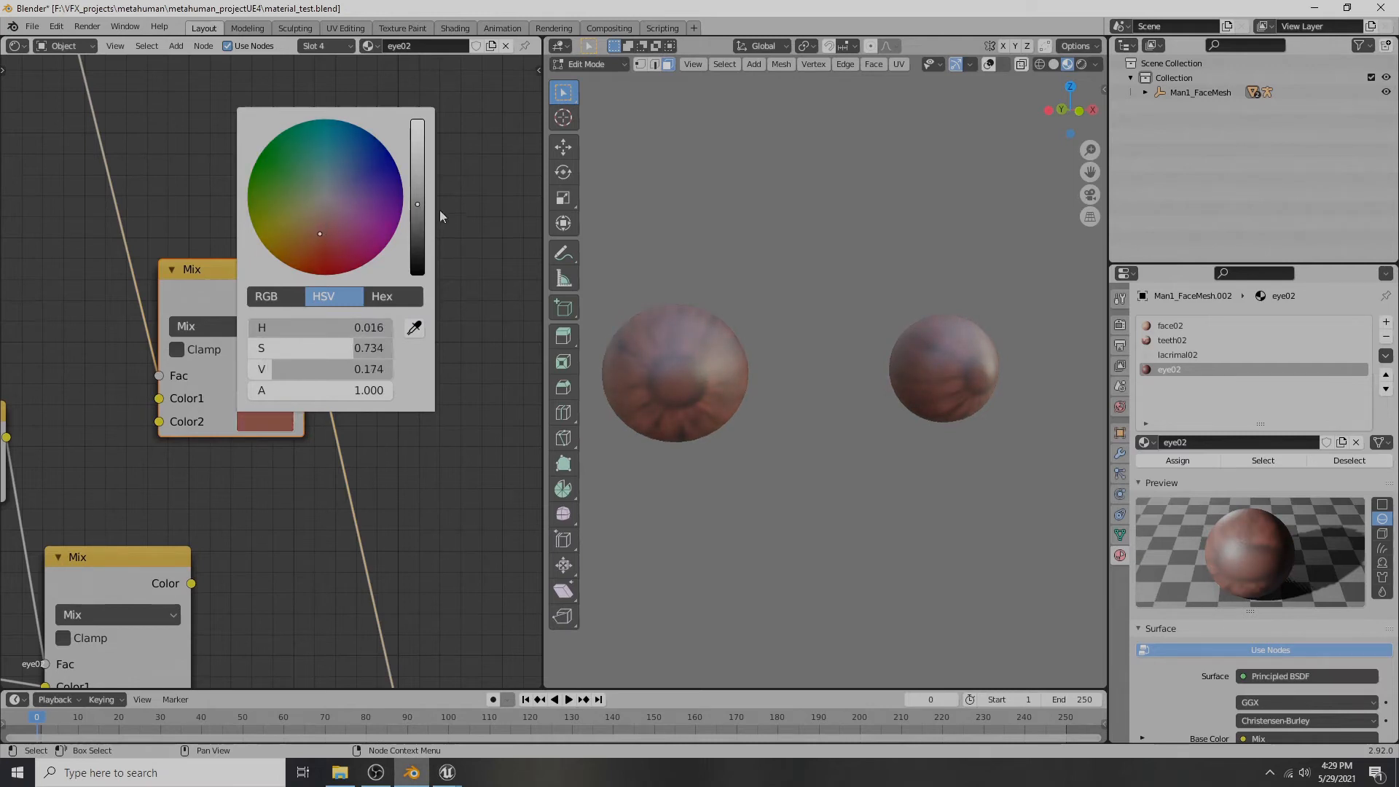
pyautogui.moveTo(418, 204); pyautogui.dragTo(418, 214)
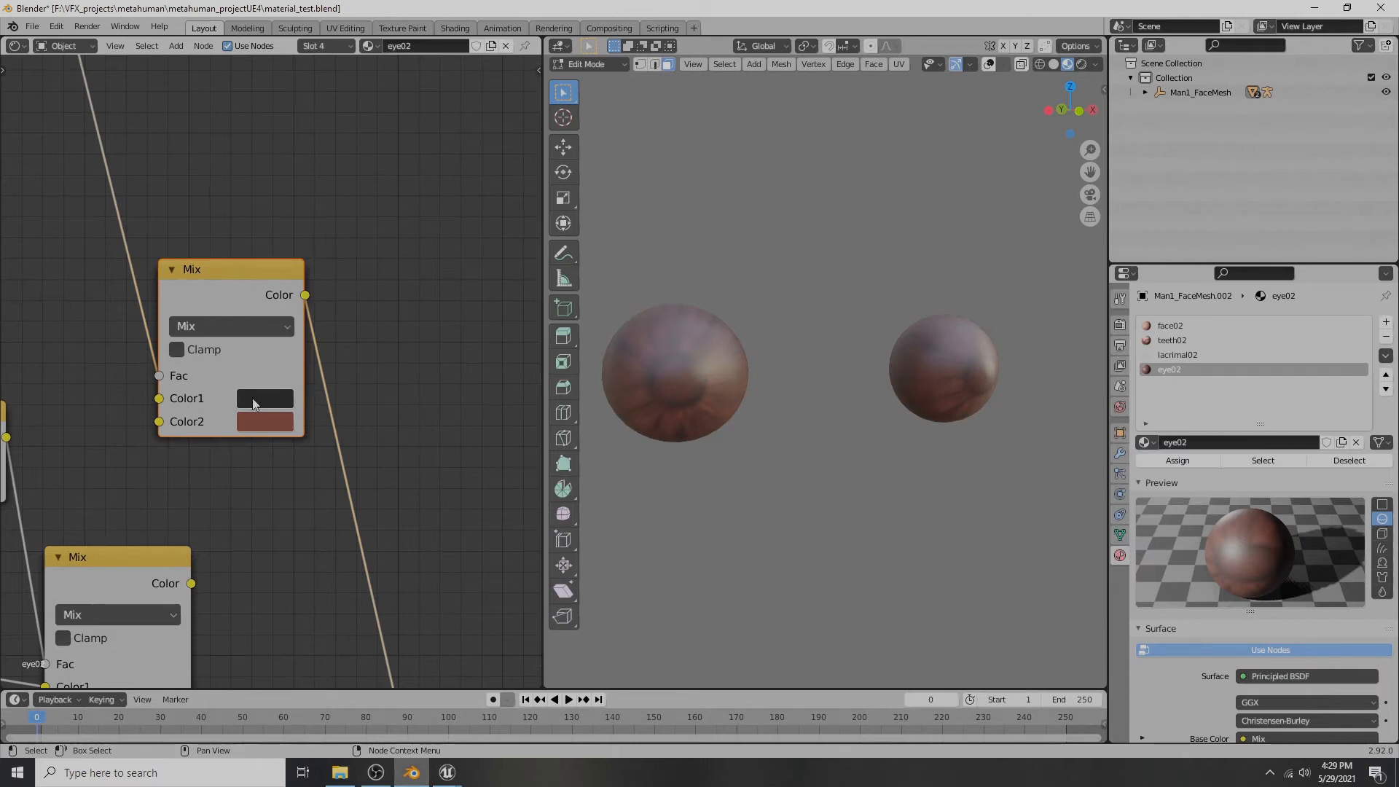
# - Darken the same Mix node's Color1 to a near-black grey with a value of about 0.021
pyautogui.click(254, 404)
pyautogui.moveTo(417, 217); pyautogui.dragTo(417, 250)
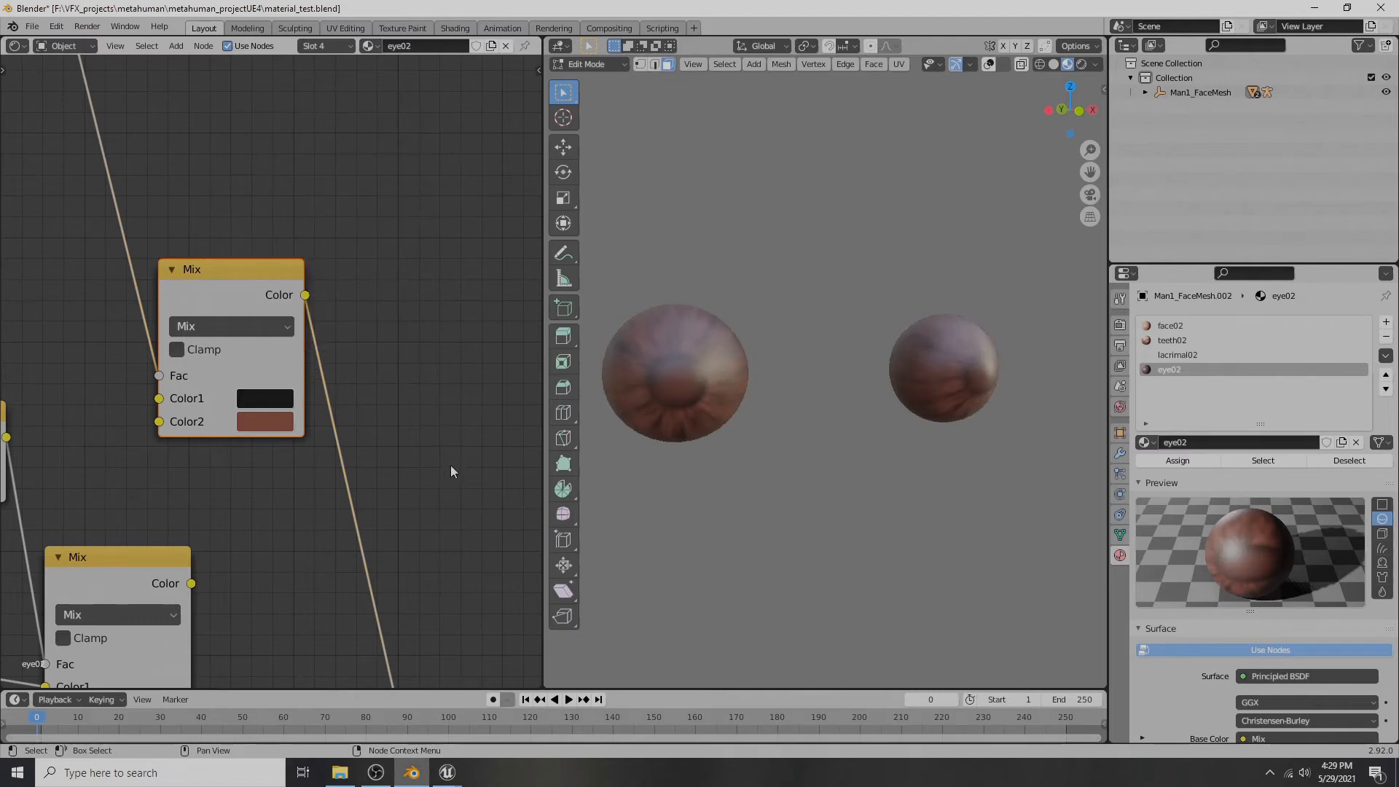
pyautogui.click(256, 404)
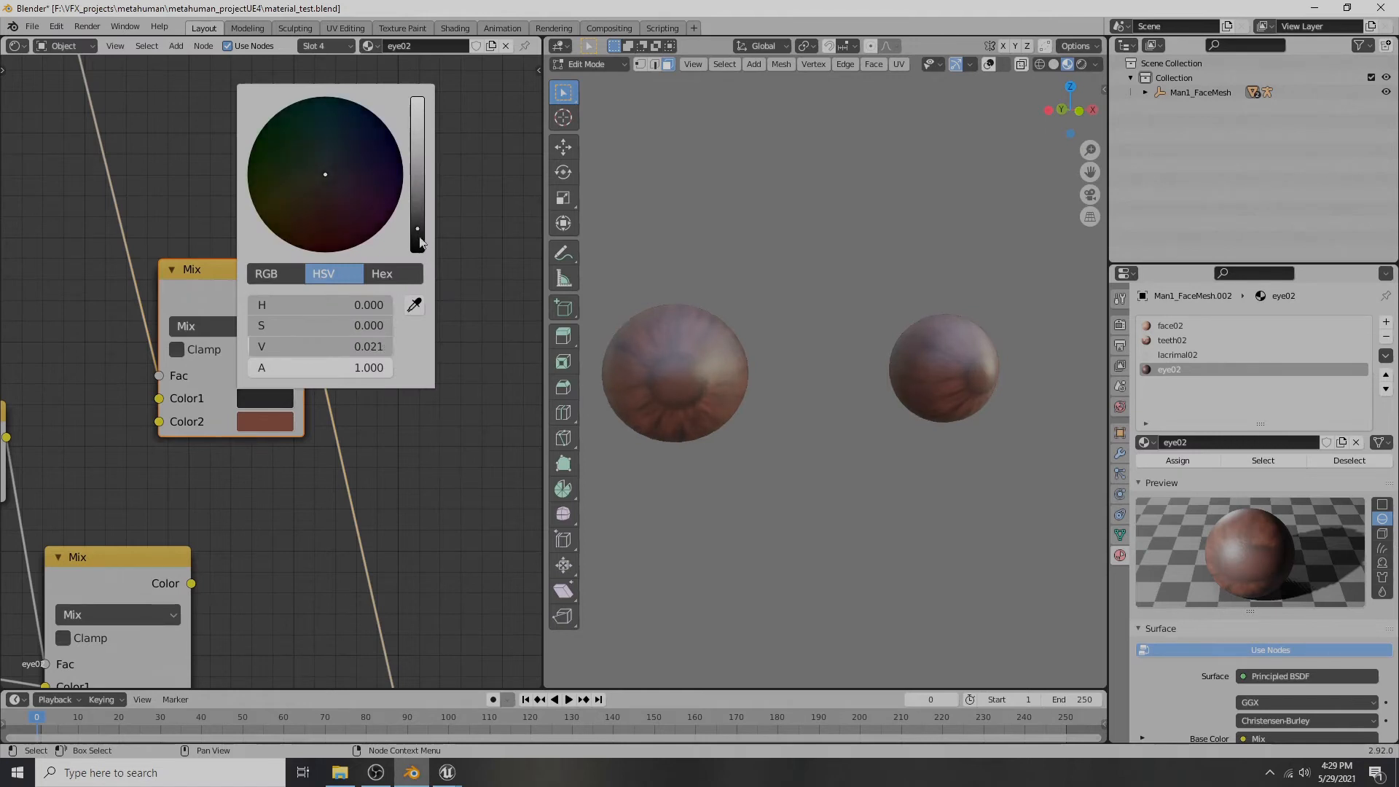
pyautogui.click(204, 328)
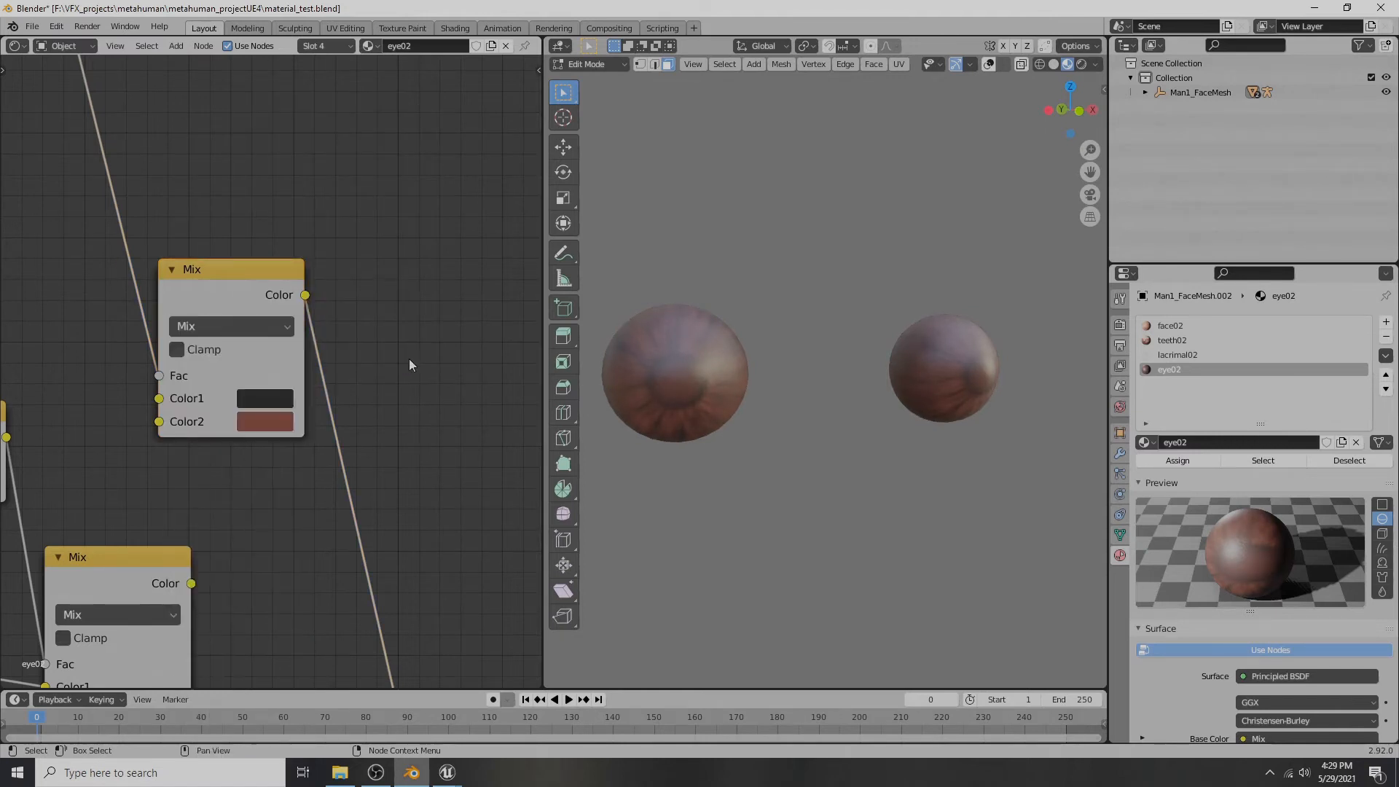
# - Move the red-brown Mix node up beside Separate RGB and add another MixRGB node after it
pyautogui.scroll(-4, 405, 359)
pyautogui.moveTo(250, 331); pyautogui.dragTo(250, 194)
pyautogui.scroll(3, 255, 274)
pyautogui.scroll(1, 255, 274)
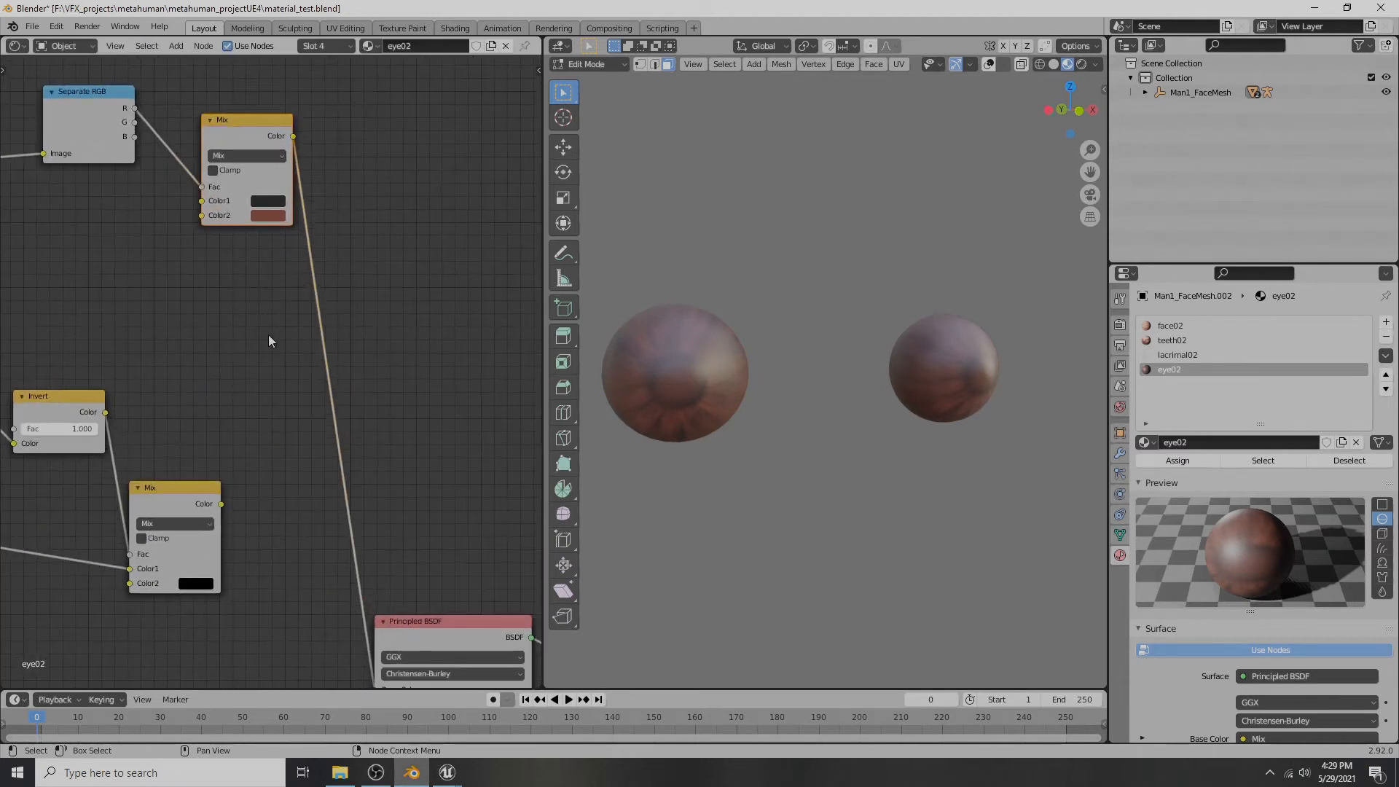
pyautogui.hotkey('shift', 'a')
pyautogui.moveTo(247, 357)
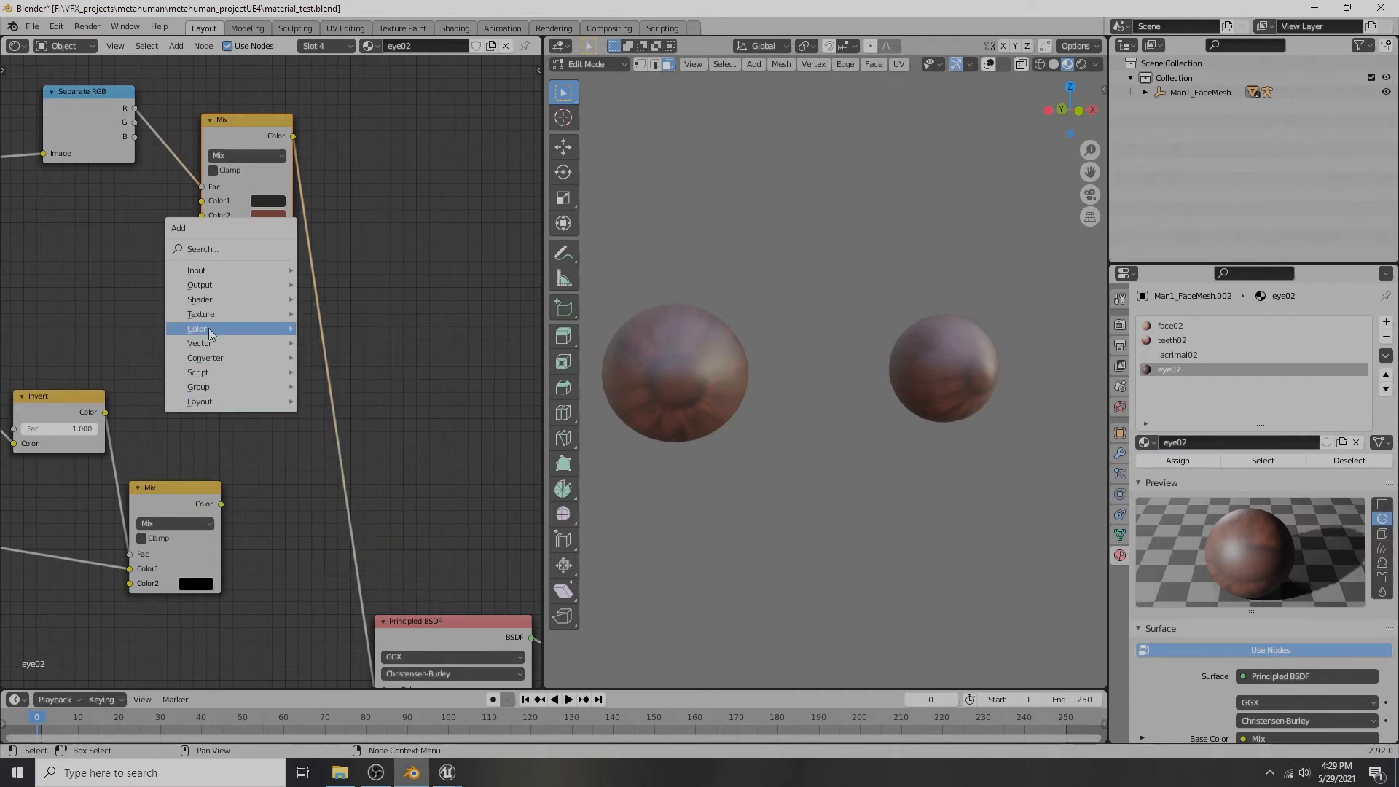
pyautogui.moveTo(213, 330)
pyautogui.click(362, 409)
pyautogui.click(365, 266)
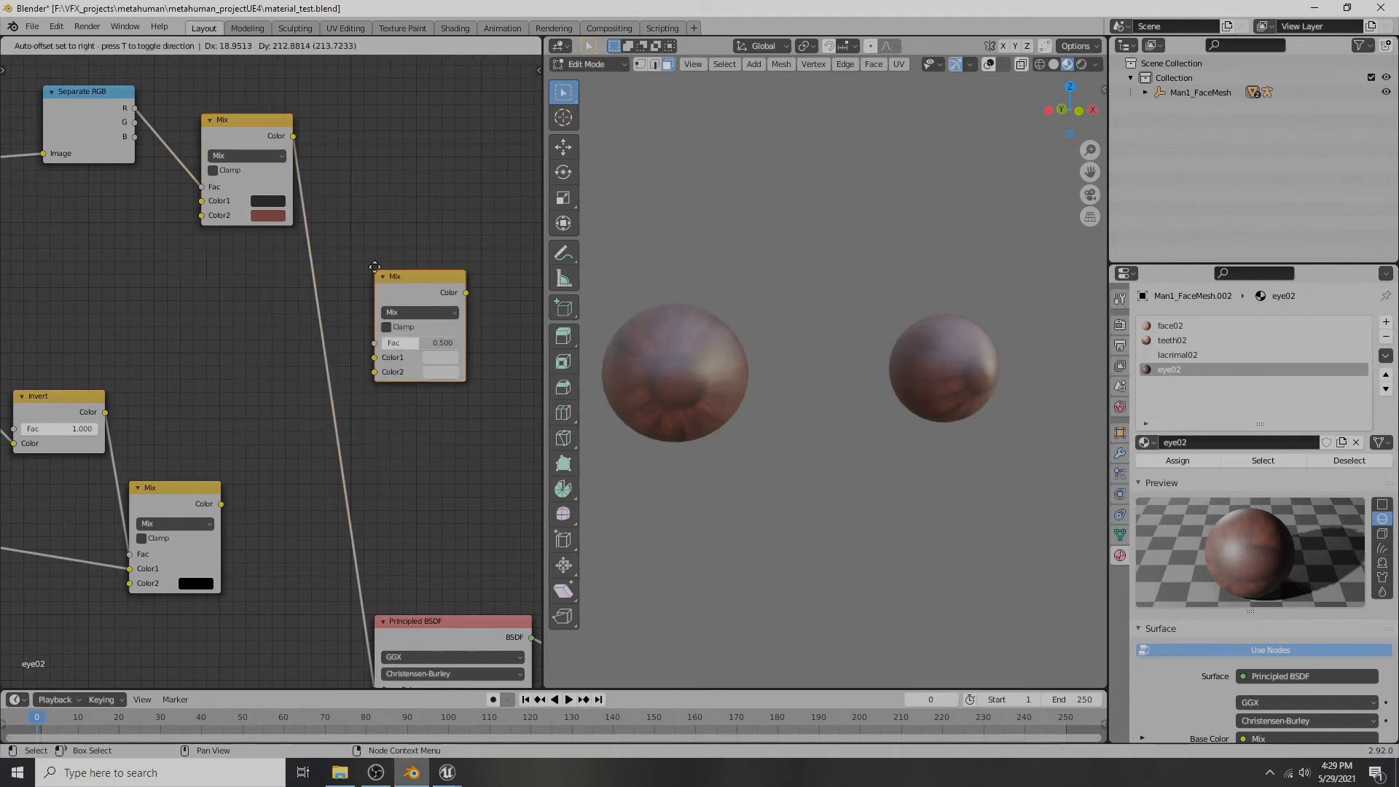
# - Connect the Separate RGB node's G output to the new Mix node's Fac and rearrange both Mix nodes to separate the links
pyautogui.scroll(3, 319, 293)
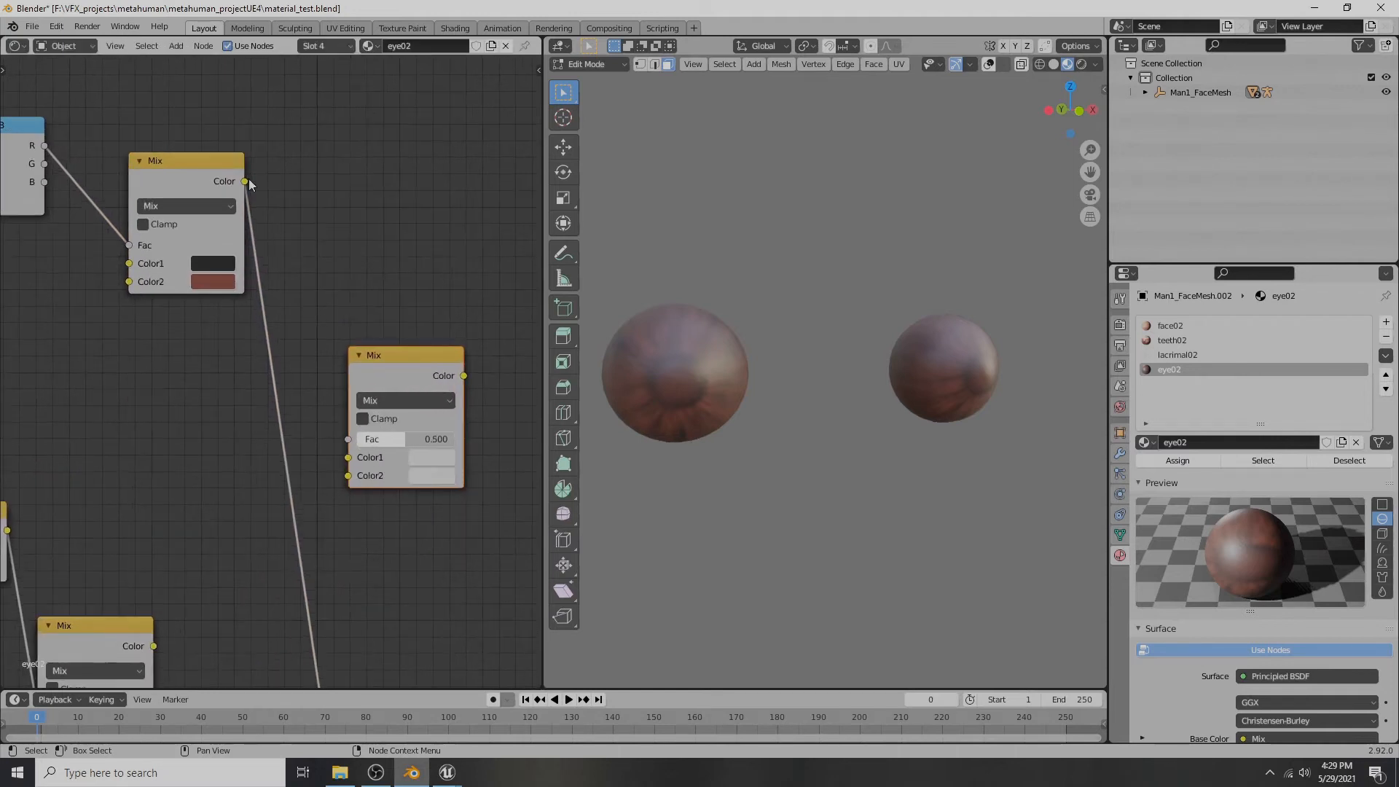
pyautogui.moveTo(246, 181); pyautogui.dragTo(349, 439)
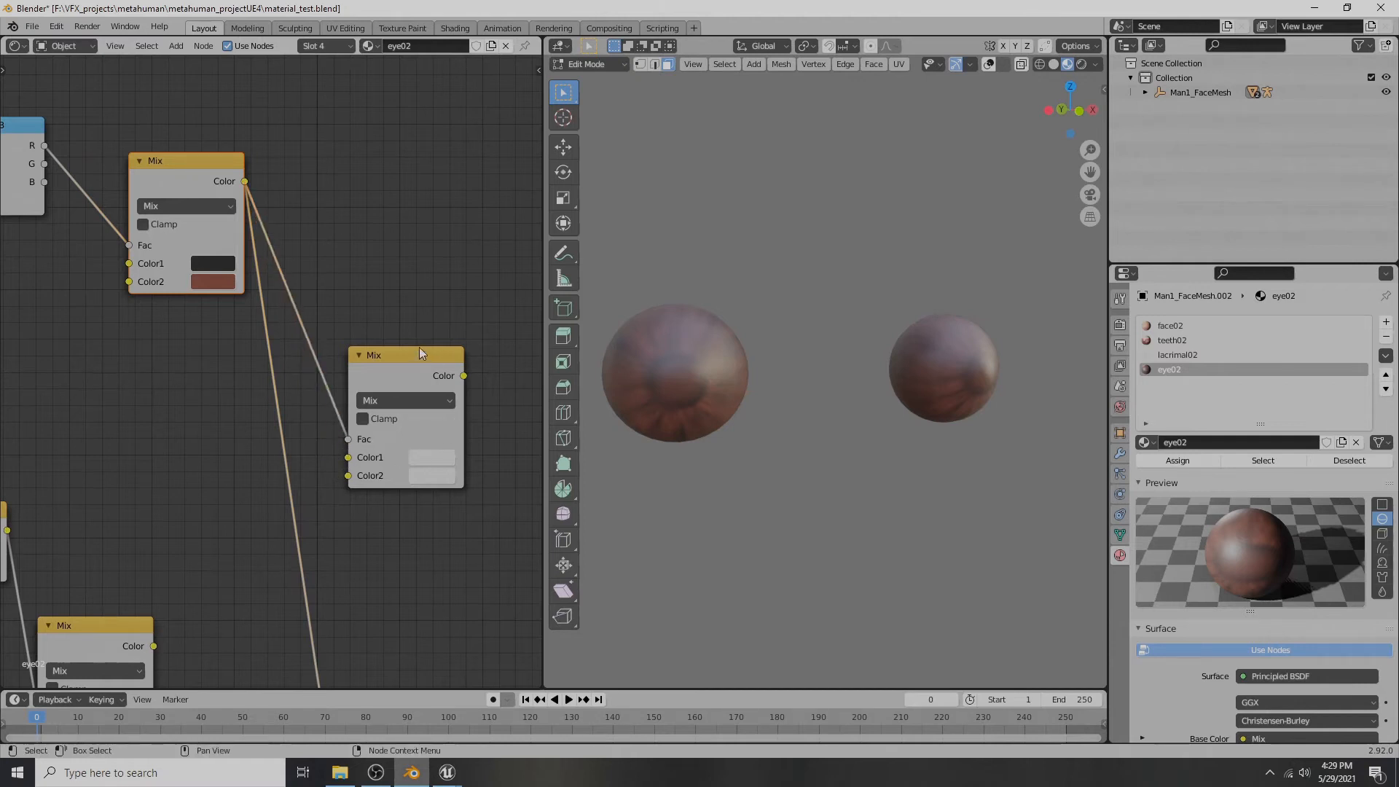
pyautogui.moveTo(420, 354); pyautogui.dragTo(420, 319)
pyautogui.moveTo(41, 164); pyautogui.dragTo(357, 412)
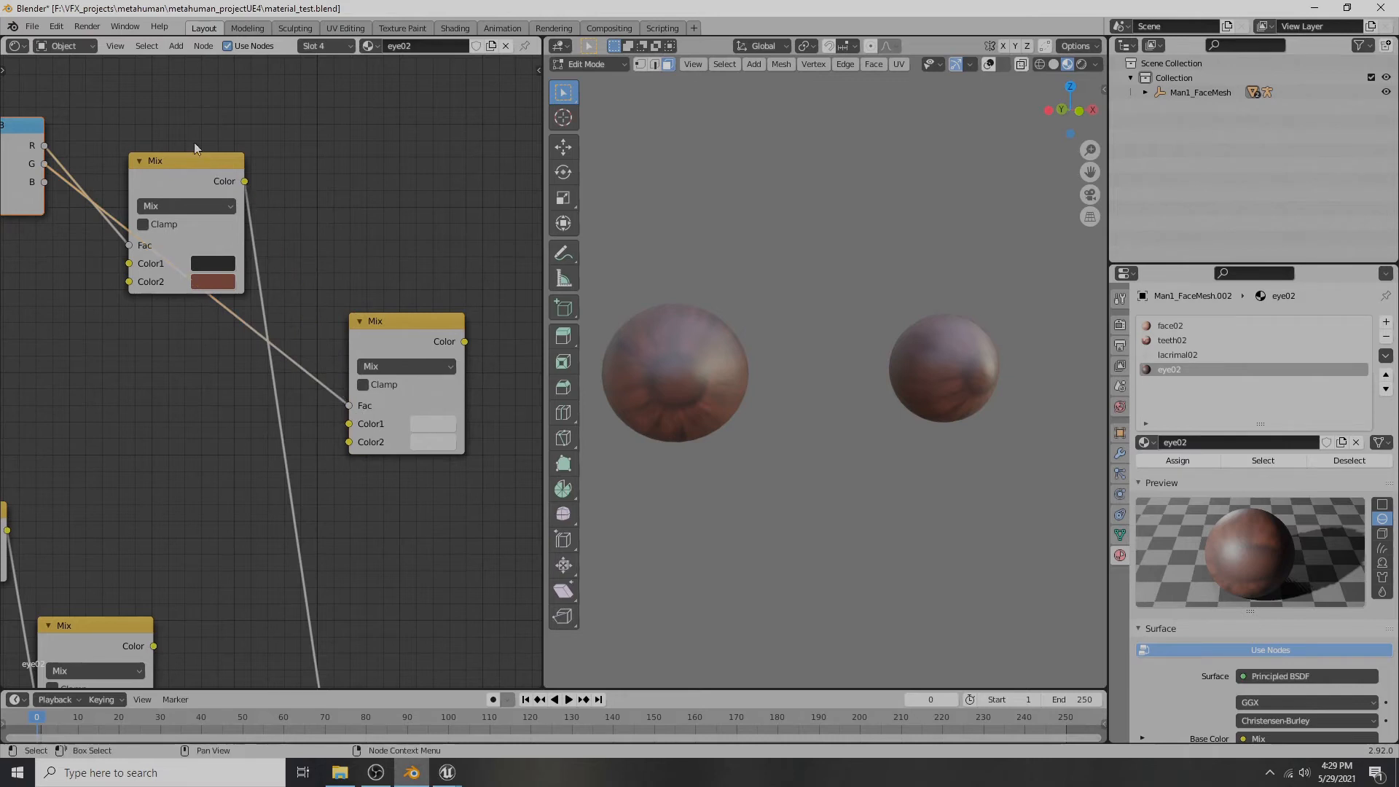
pyautogui.moveTo(183, 158); pyautogui.dragTo(208, 108)
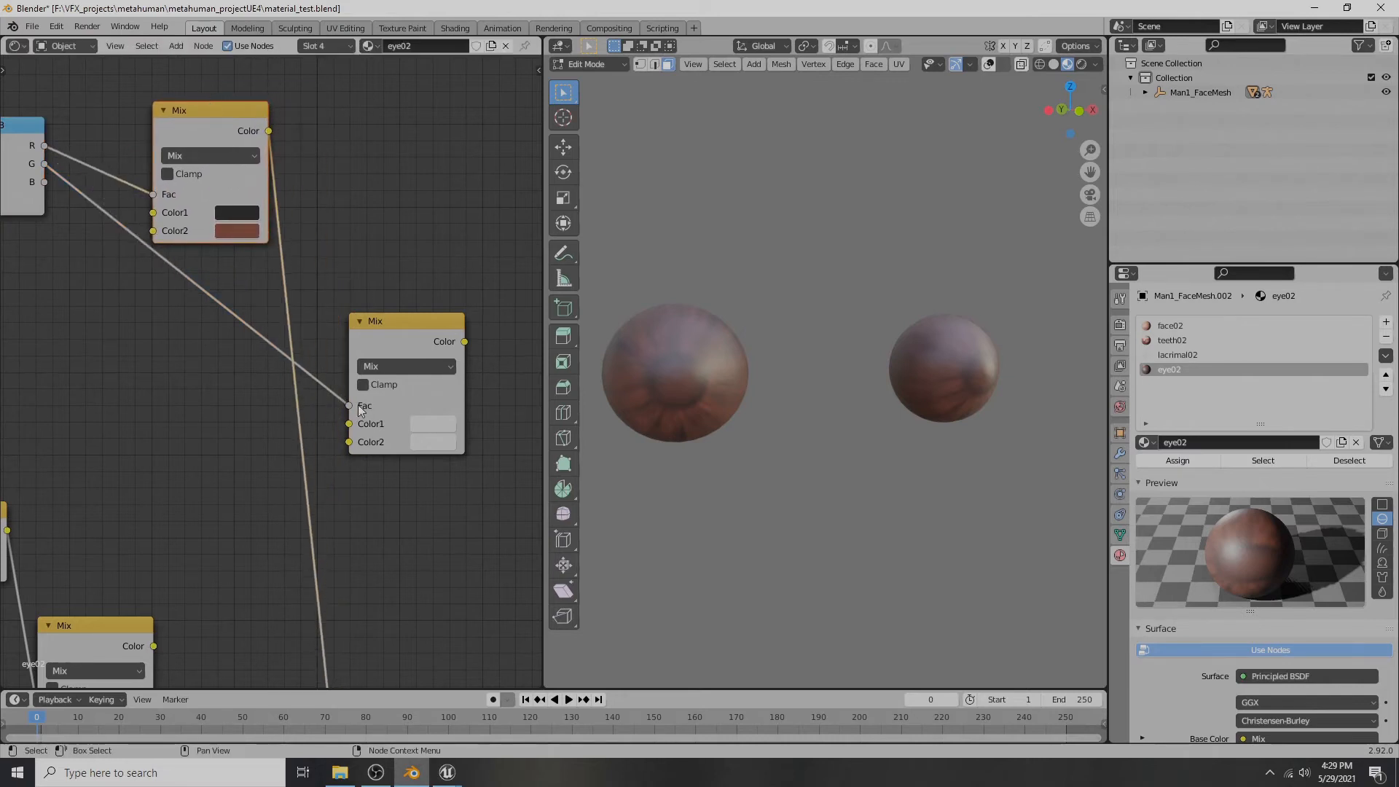
pyautogui.moveTo(422, 324); pyautogui.dragTo(400, 291)
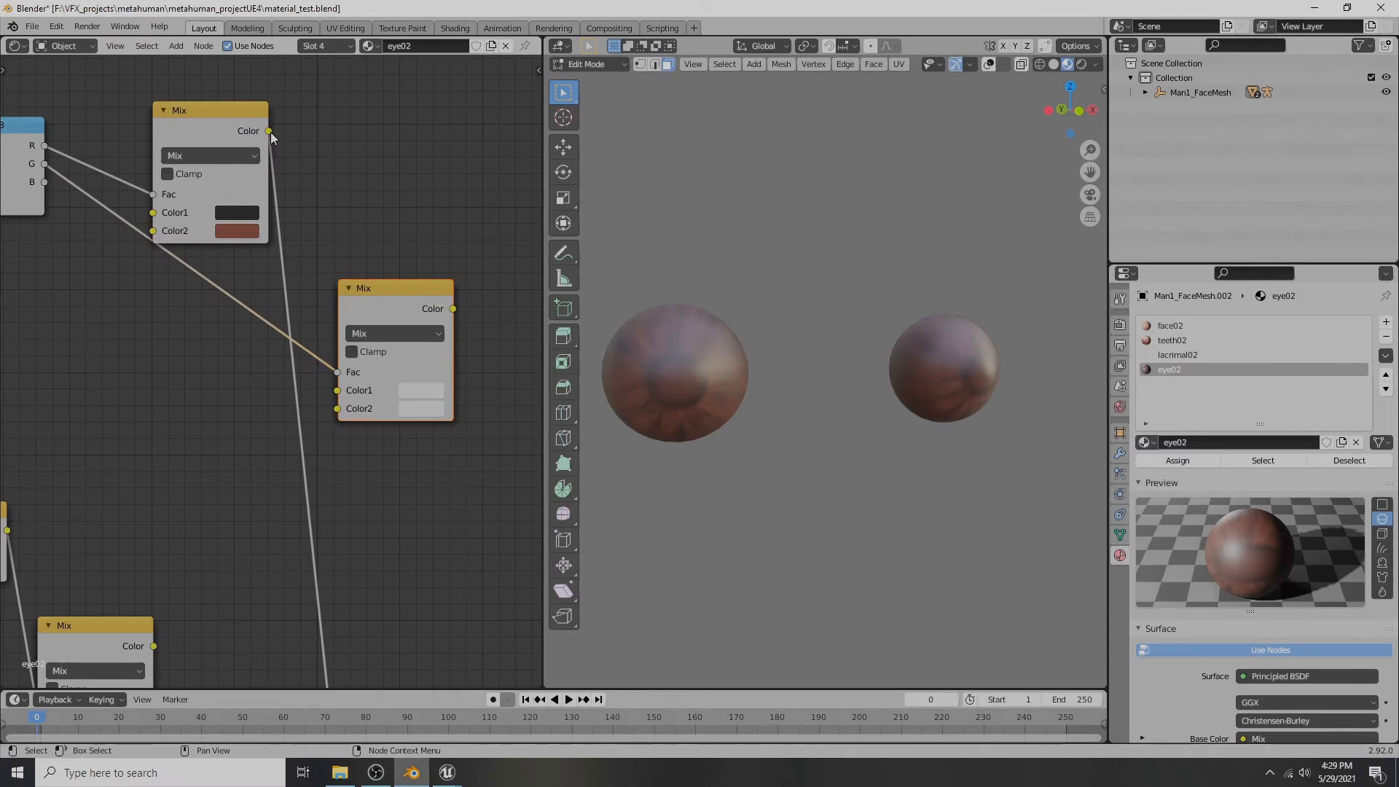
# - Connect the red-brown Mix node's Color to the new Mix node's Color2, and the new node's output to Base Color
pyautogui.moveTo(270, 133); pyautogui.dragTo(337, 414)
pyautogui.scroll(-3, 431, 427)
pyautogui.moveTo(431, 427); pyautogui.dragTo(382, 313, button='middle')
pyautogui.moveTo(317, 151); pyautogui.dragTo(274, 599)
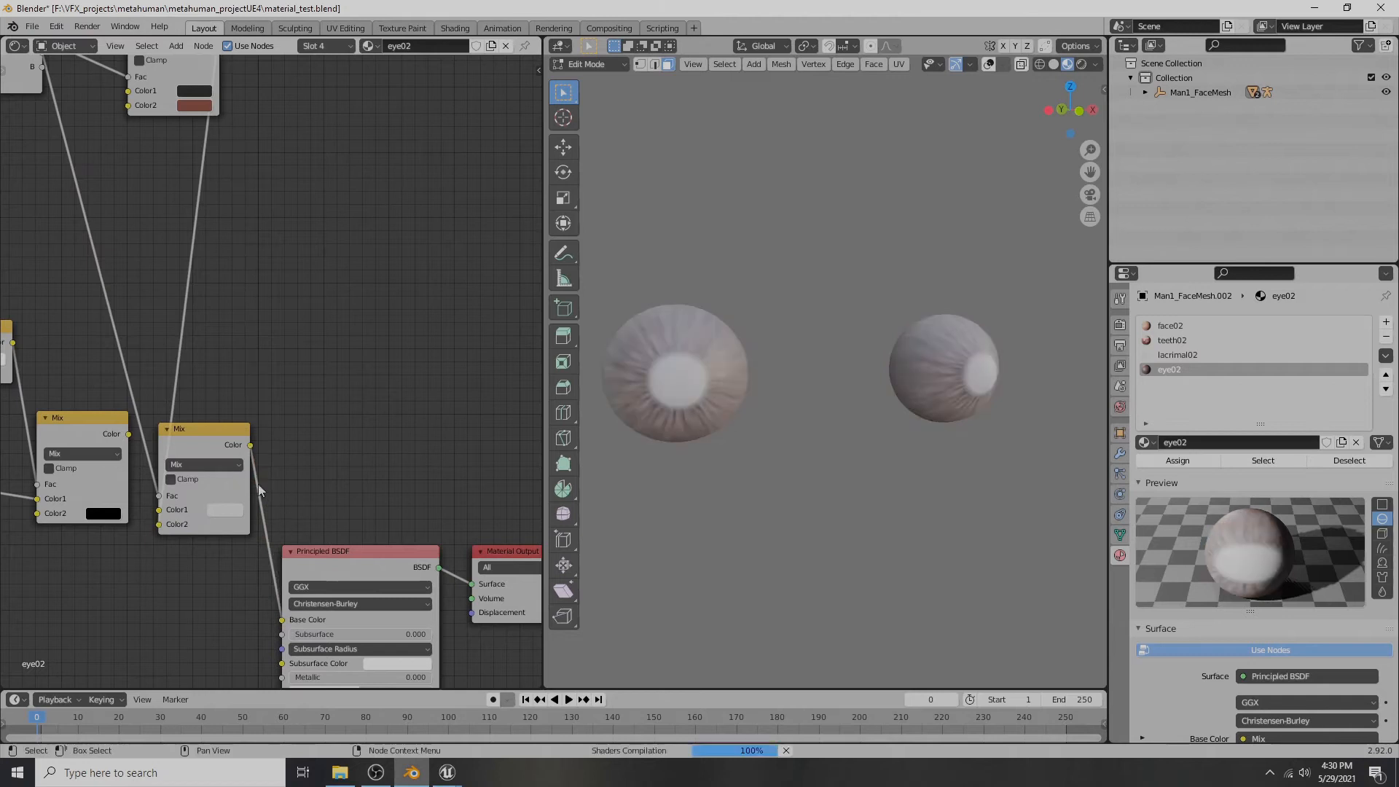
# - Move the new Mix node clear of the Principled BSDF and darken its Color1
pyautogui.moveTo(206, 434); pyautogui.dragTo(292, 219)
pyautogui.scroll(2, 283, 272)
pyautogui.click(318, 260)
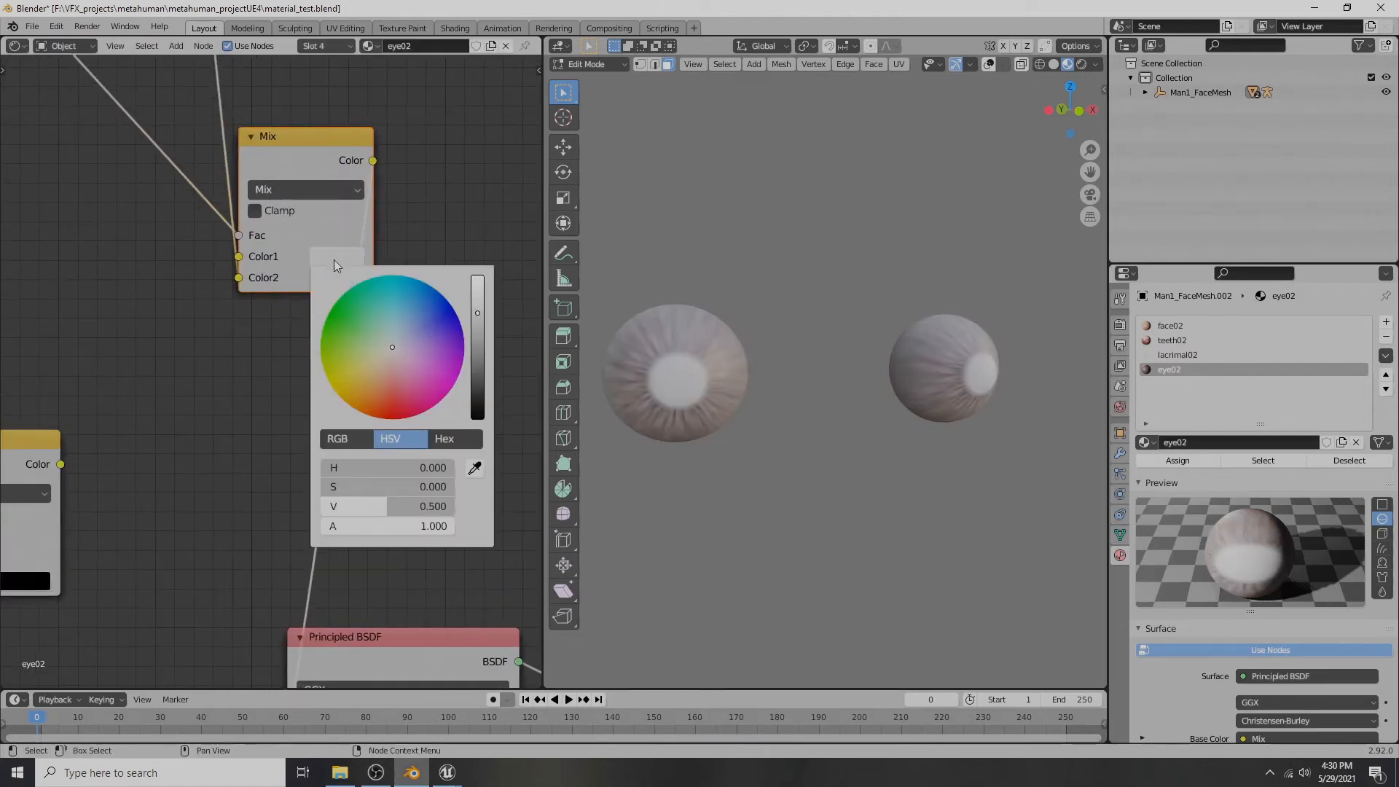
pyautogui.moveTo(478, 333); pyautogui.dragTo(477, 410)
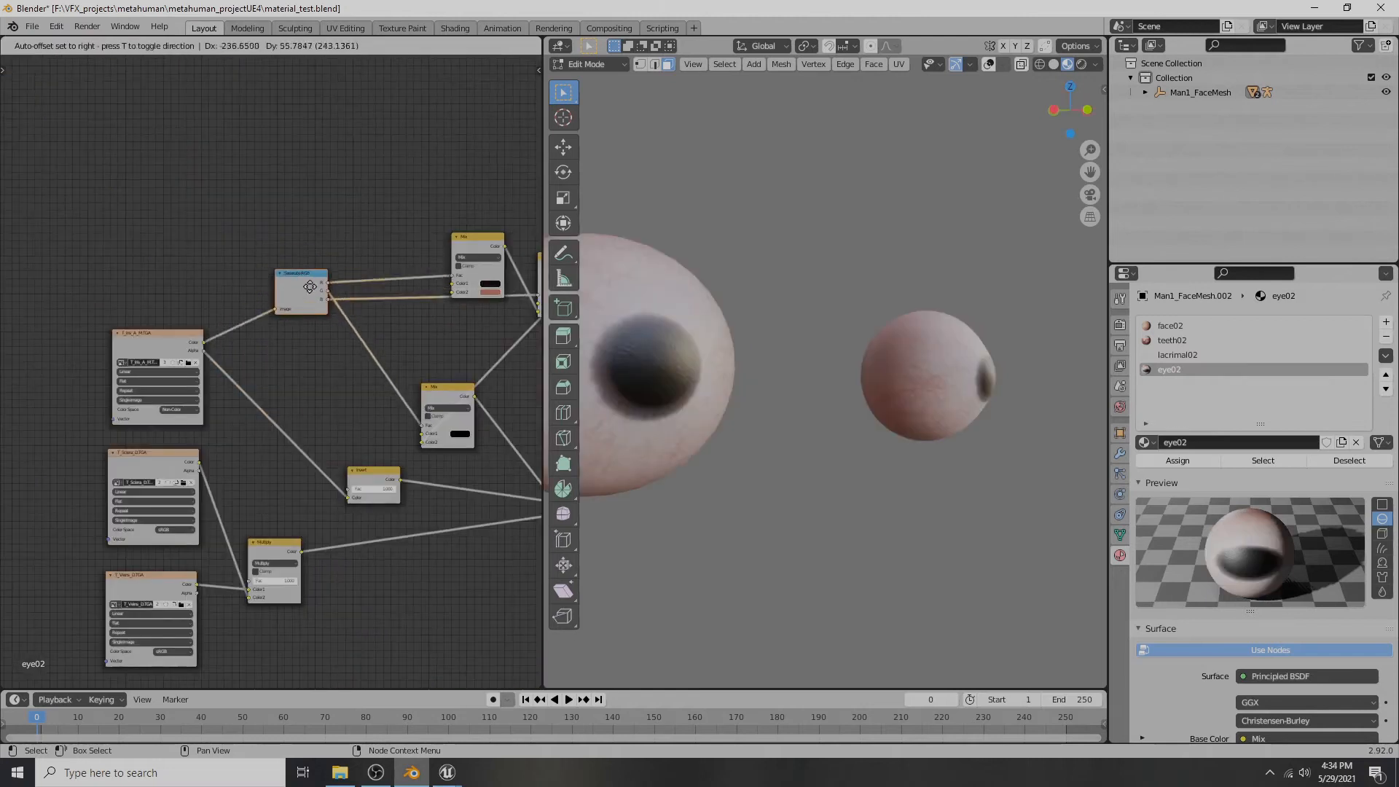
# - Shift the Separate RGB node slightly and add a Mapping node in front of the image texture nodes
pyautogui.moveTo(343, 302); pyautogui.dragTo(321, 310)
pyautogui.moveTo(134, 263); pyautogui.dragTo(327, 223, button='middle')
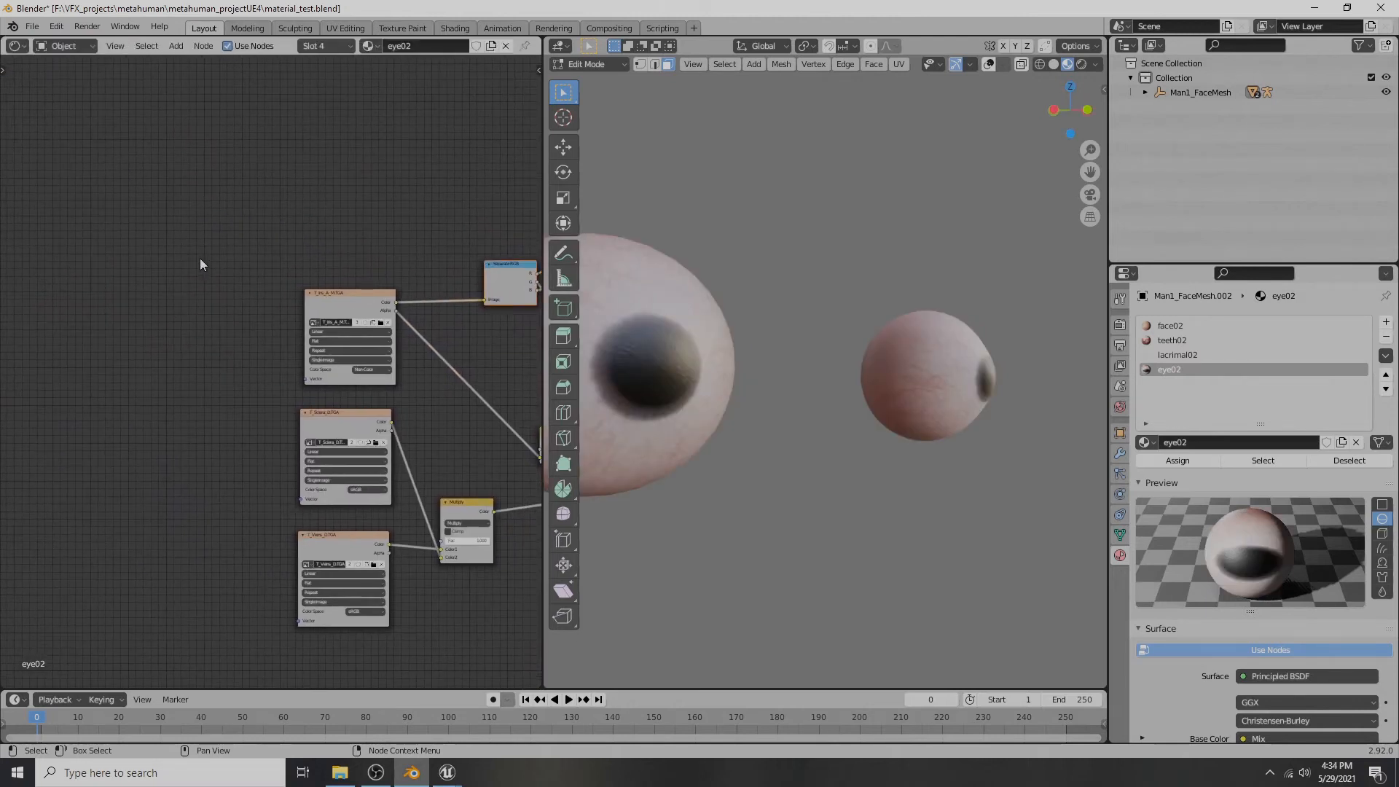
pyautogui.hotkey('shift', 'a')
pyautogui.moveTo(178, 269)
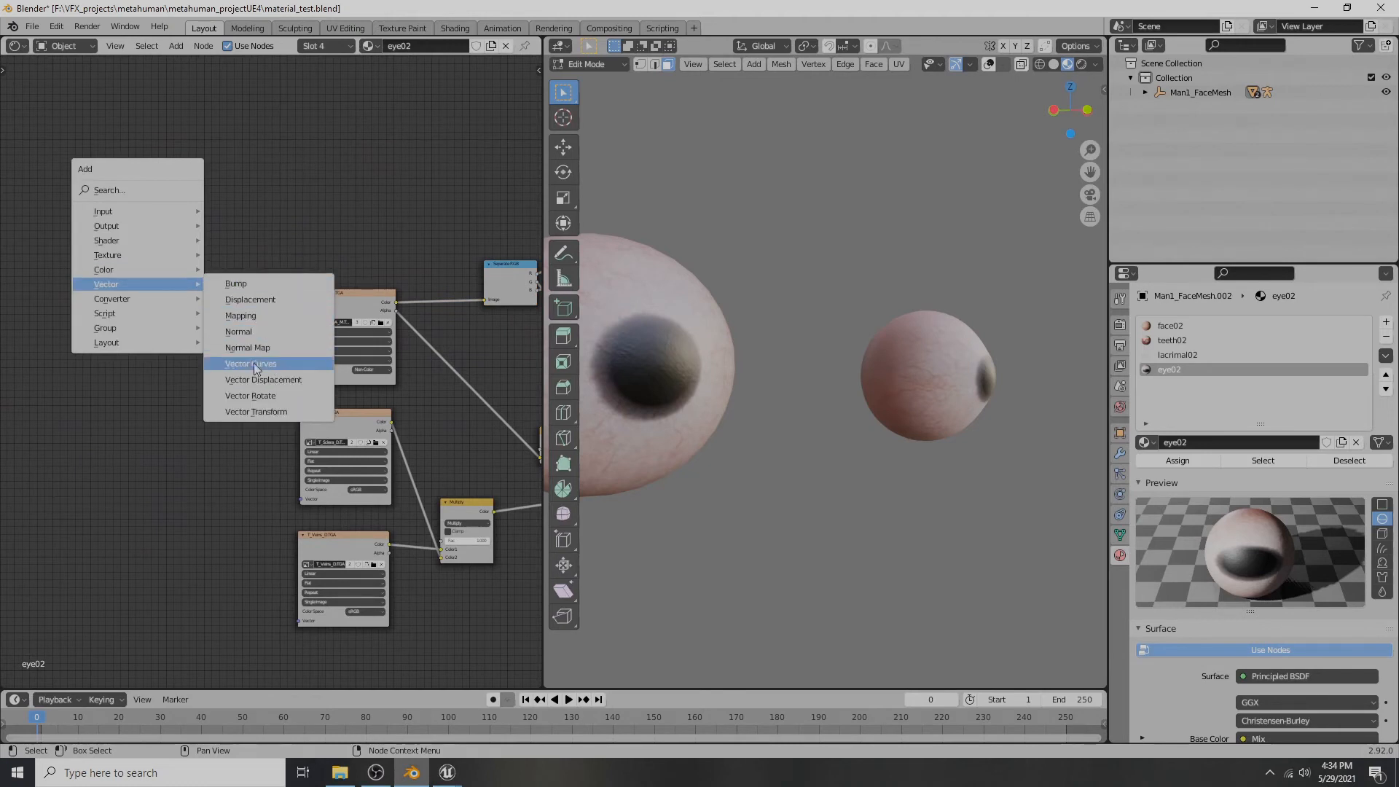
pyautogui.click(240, 315)
pyautogui.click(211, 299)
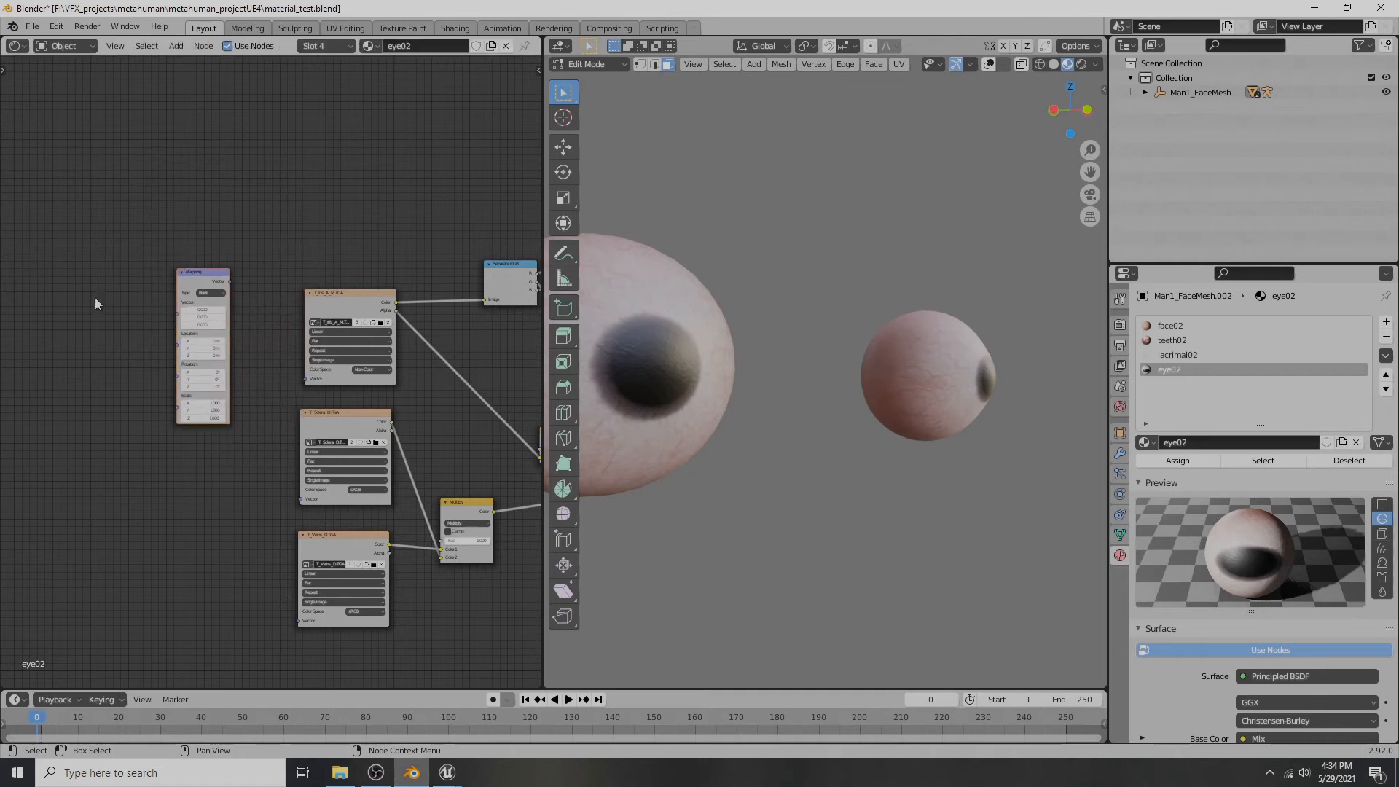
# - Add a Texture Coordinate node in front of the Mapping node
pyautogui.moveTo(95, 297); pyautogui.dragTo(165, 333, button='middle')
pyautogui.hotkey('shift', 'a')
pyautogui.moveTo(139, 290)
pyautogui.moveTo(135, 249)
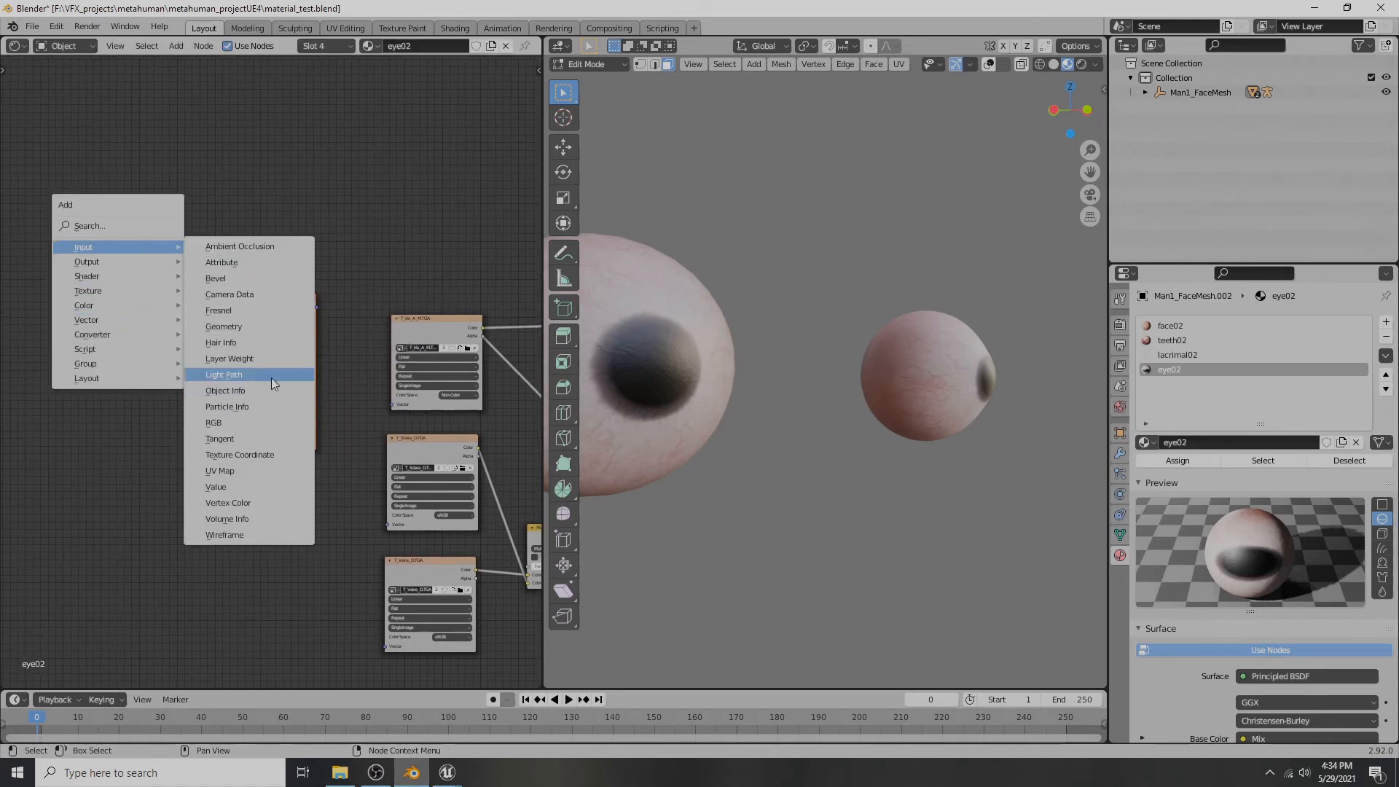
pyautogui.click(241, 455)
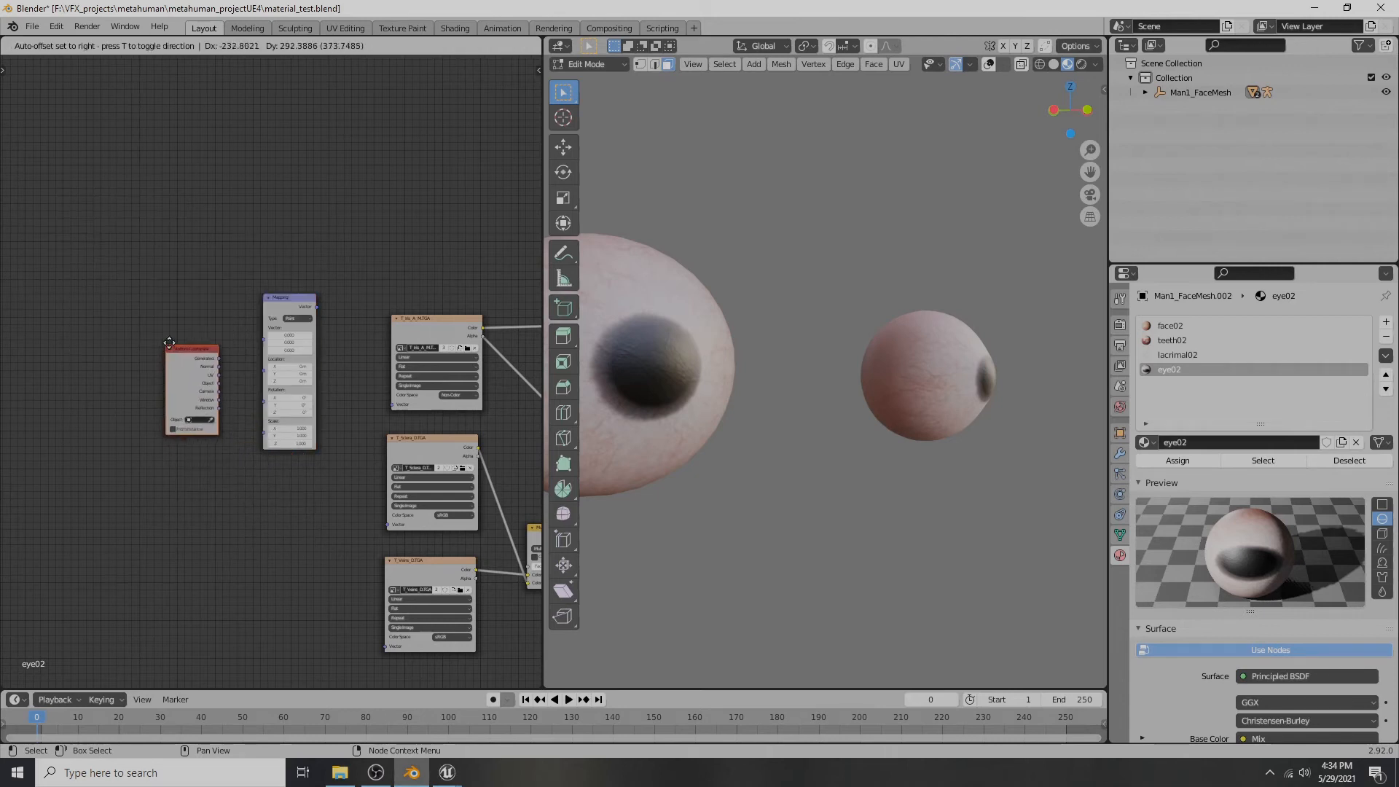
pyautogui.click(173, 304)
# - Connect the UV output to the Mapping node's Vector input and the Mapping output to the T_Iris_A_M.TGA texture's Vector
pyautogui.scroll(3, 211, 310)
pyautogui.moveTo(181, 304); pyautogui.dragTo(252, 305)
pyautogui.moveTo(355, 315); pyautogui.dragTo(227, 301, button='middle')
pyautogui.moveTo(237, 231); pyautogui.dragTo(321, 408)
pyautogui.scroll(-1, 281, 338)
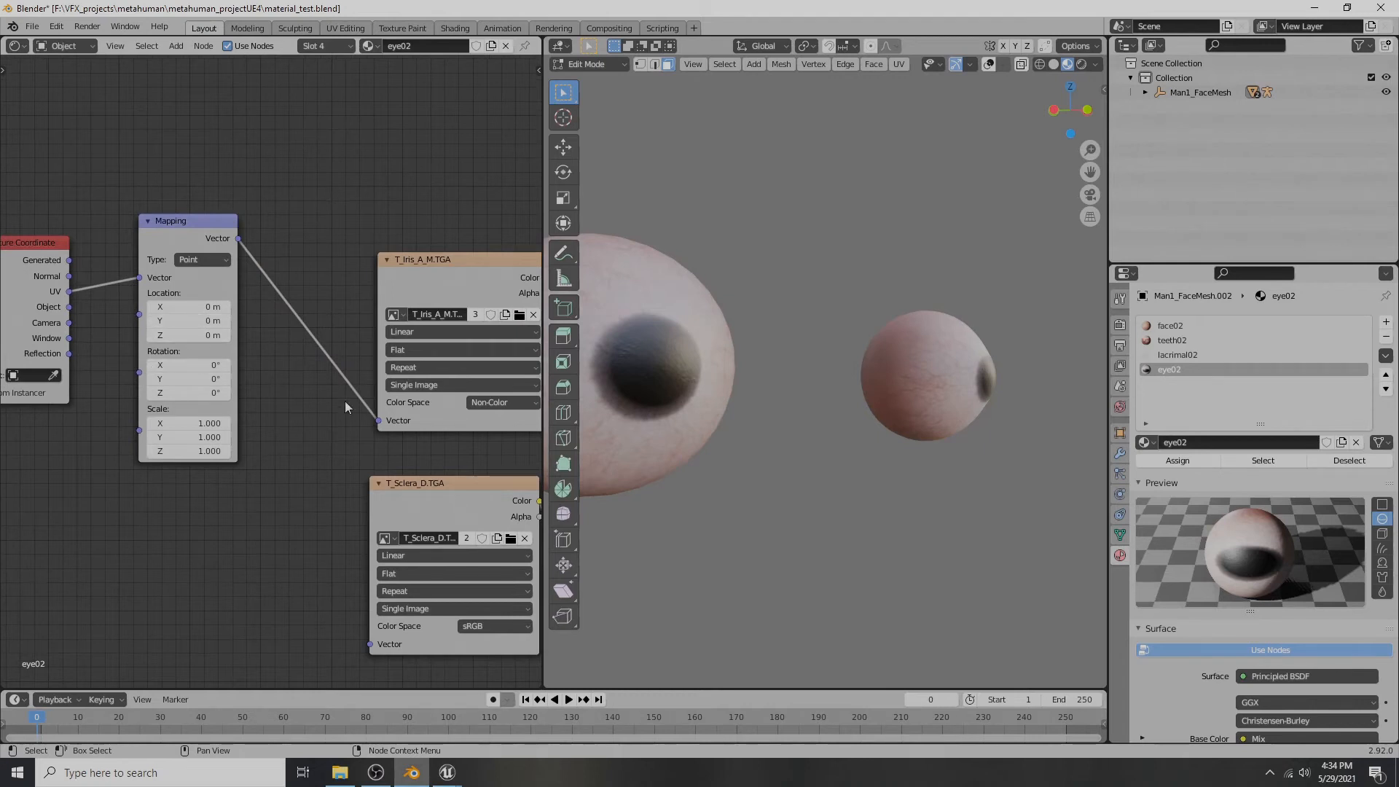
# - Connect the Color output of the Mix node with the black Color1 directly to Base Color to preview the iris colouring
pyautogui.scroll(-2, 1300, 541)
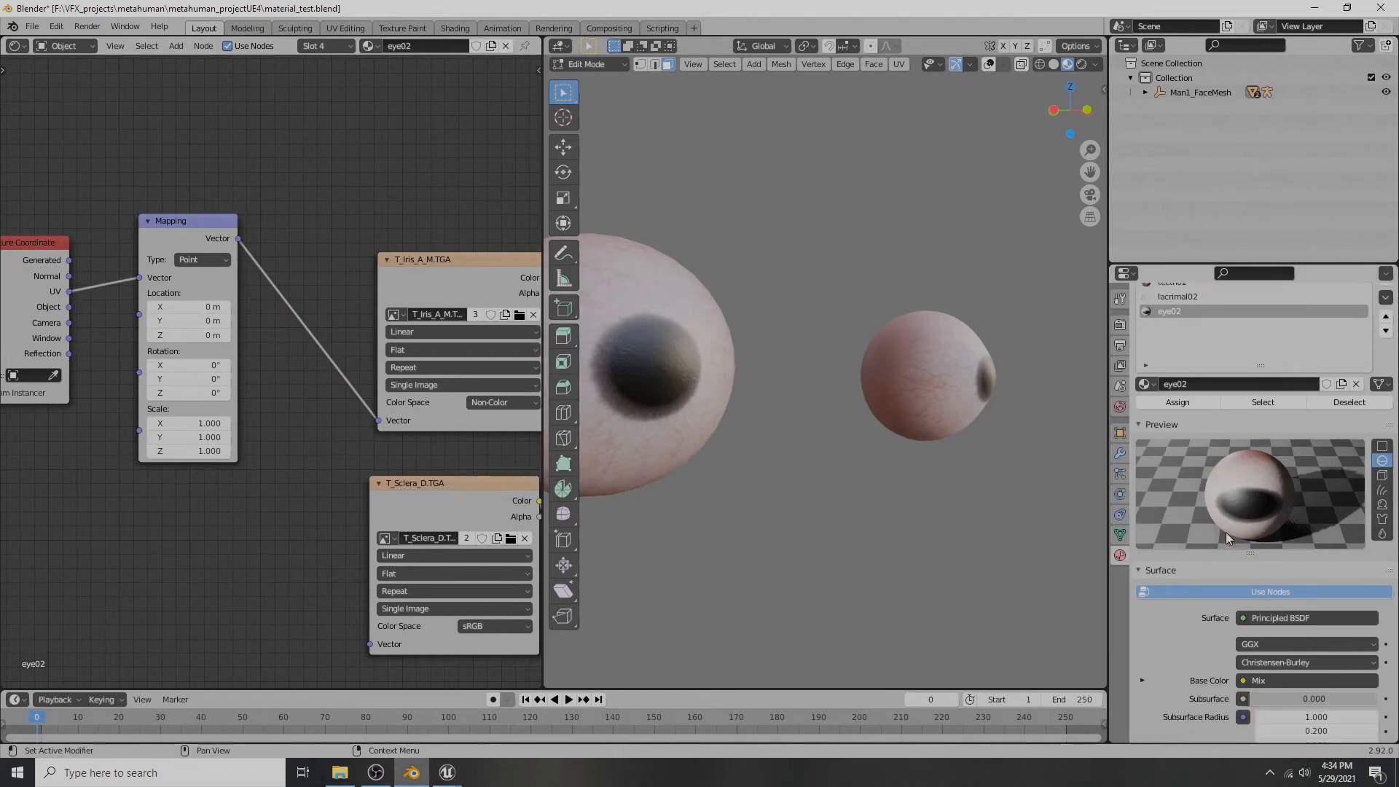
pyautogui.scroll(-8, 849, 429)
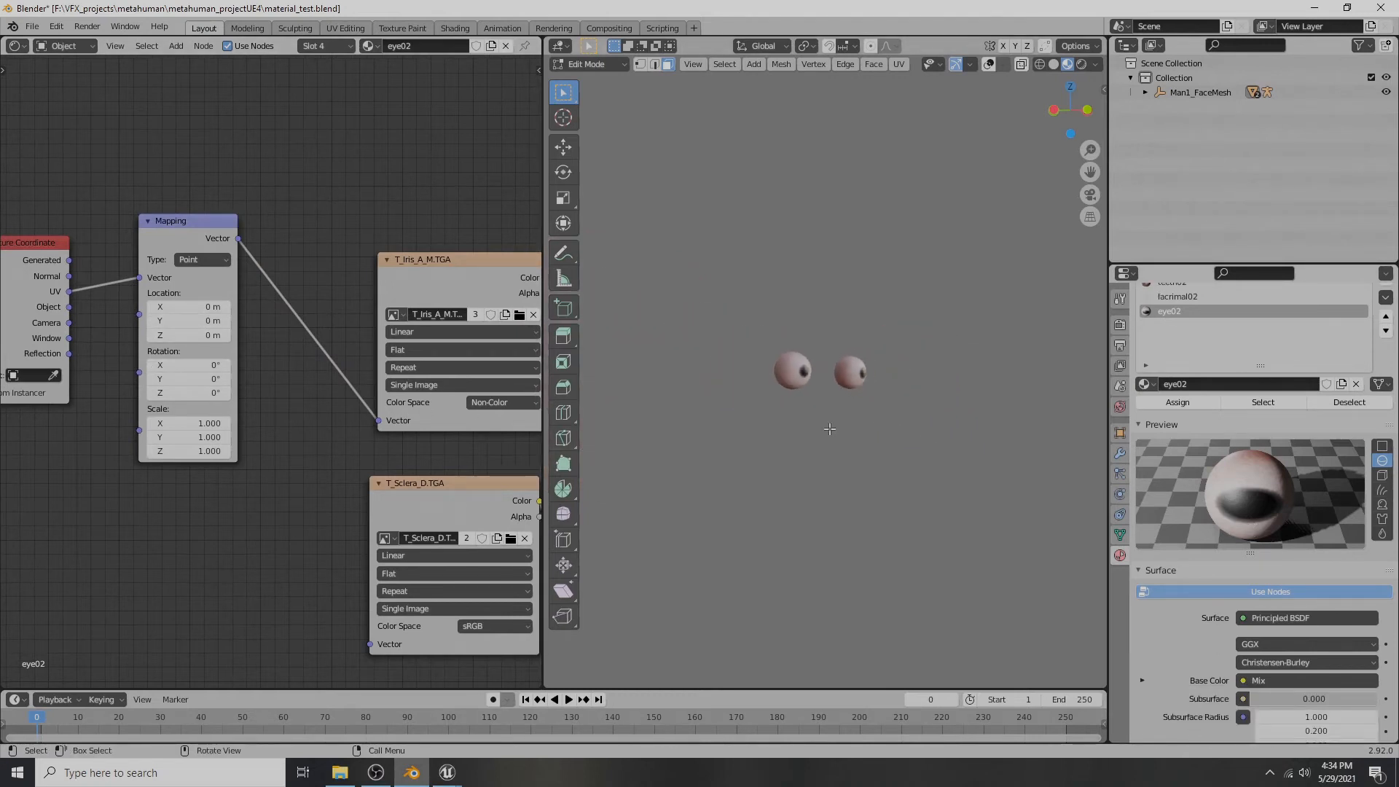
pyautogui.scroll(-5, 410, 256)
pyautogui.moveTo(434, 242); pyautogui.dragTo(153, 135, button='middle')
pyautogui.scroll(-4, 321, 233)
pyautogui.scroll(4, 276, 401)
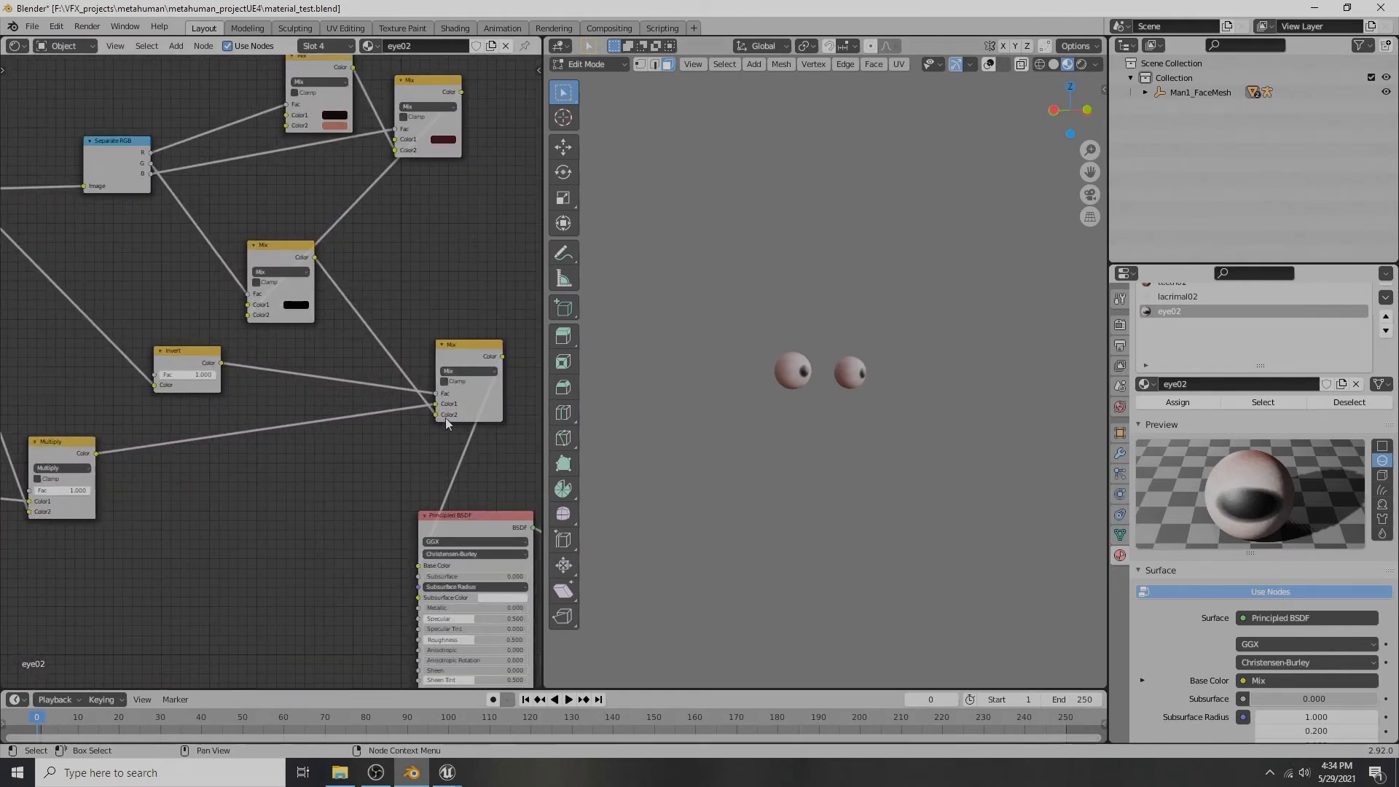
pyautogui.moveTo(314, 258); pyautogui.dragTo(421, 573)
pyautogui.scroll(6, 815, 353)
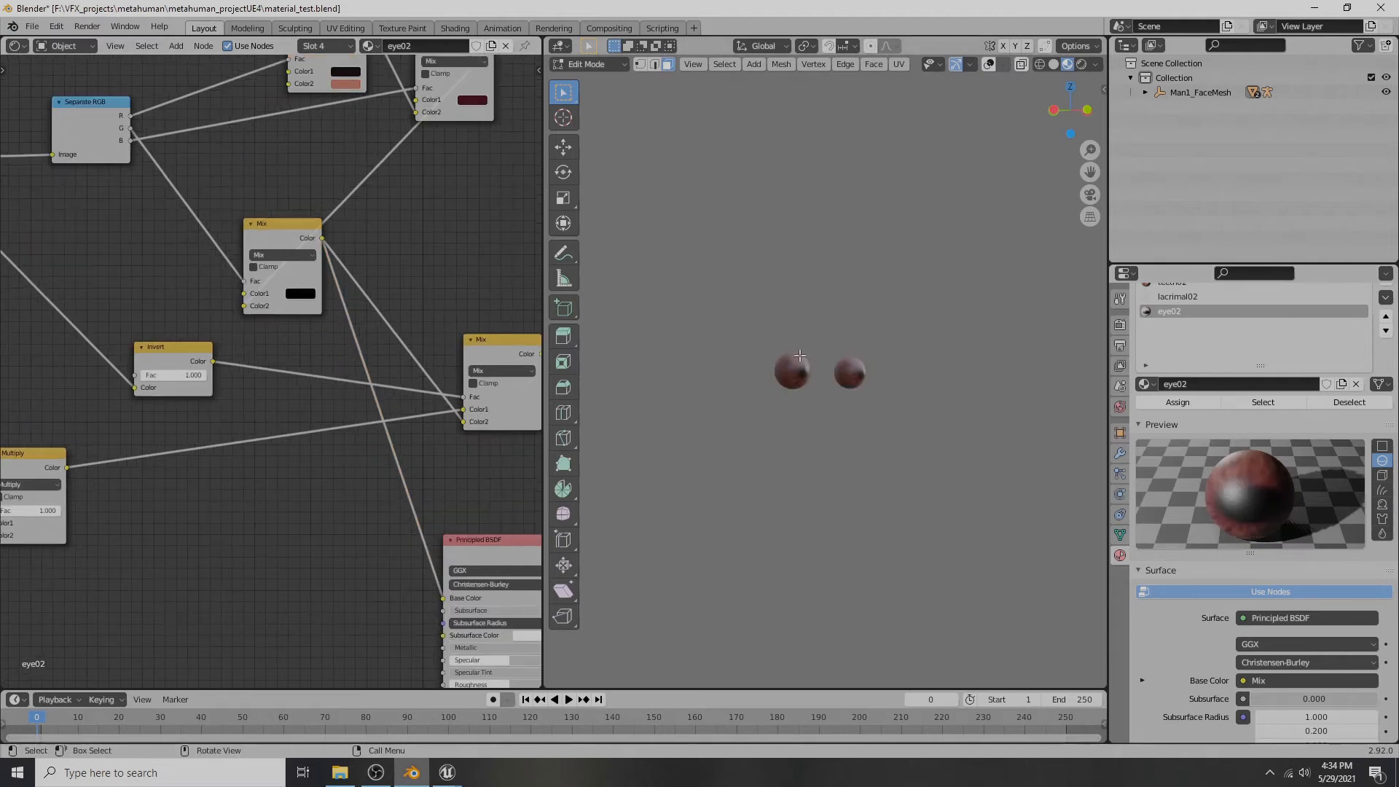
# - Set the Mapping node's Scale to 3 on the X, Y and Z axes
pyautogui.moveTo(756, 382); pyautogui.dragTo(743, 388, button='middle')
pyautogui.scroll(-10, 403, 265)
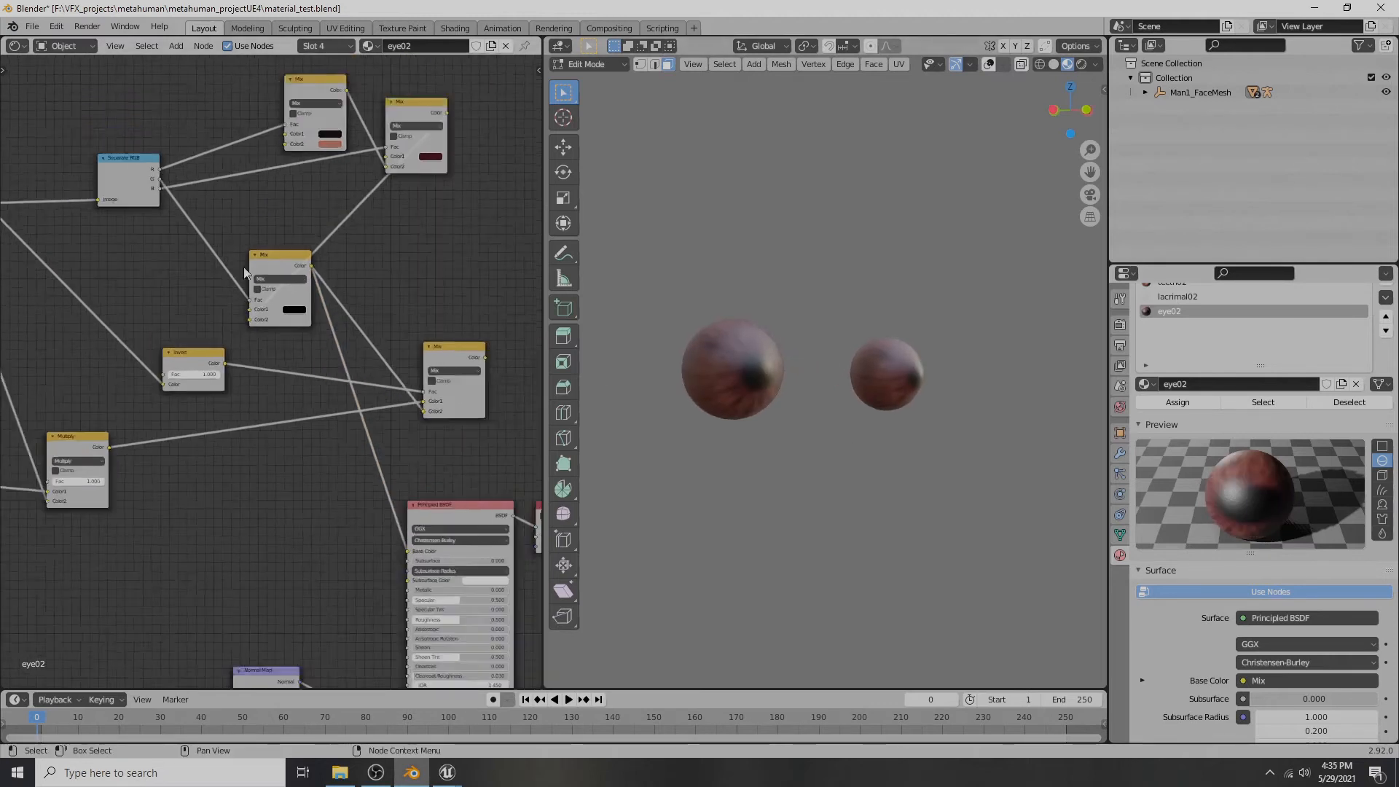
pyautogui.scroll(8, 360, 401)
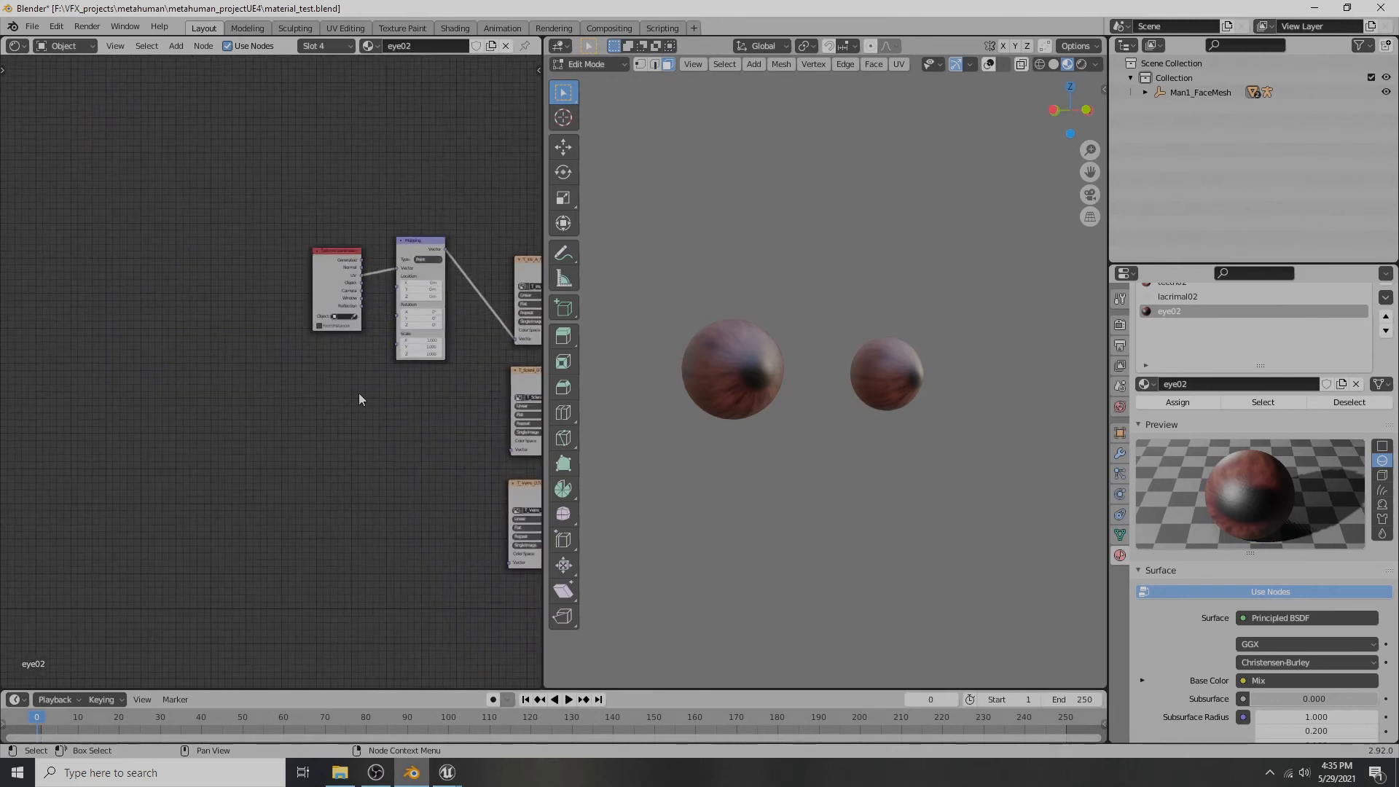
pyautogui.scroll(-2, 438, 453)
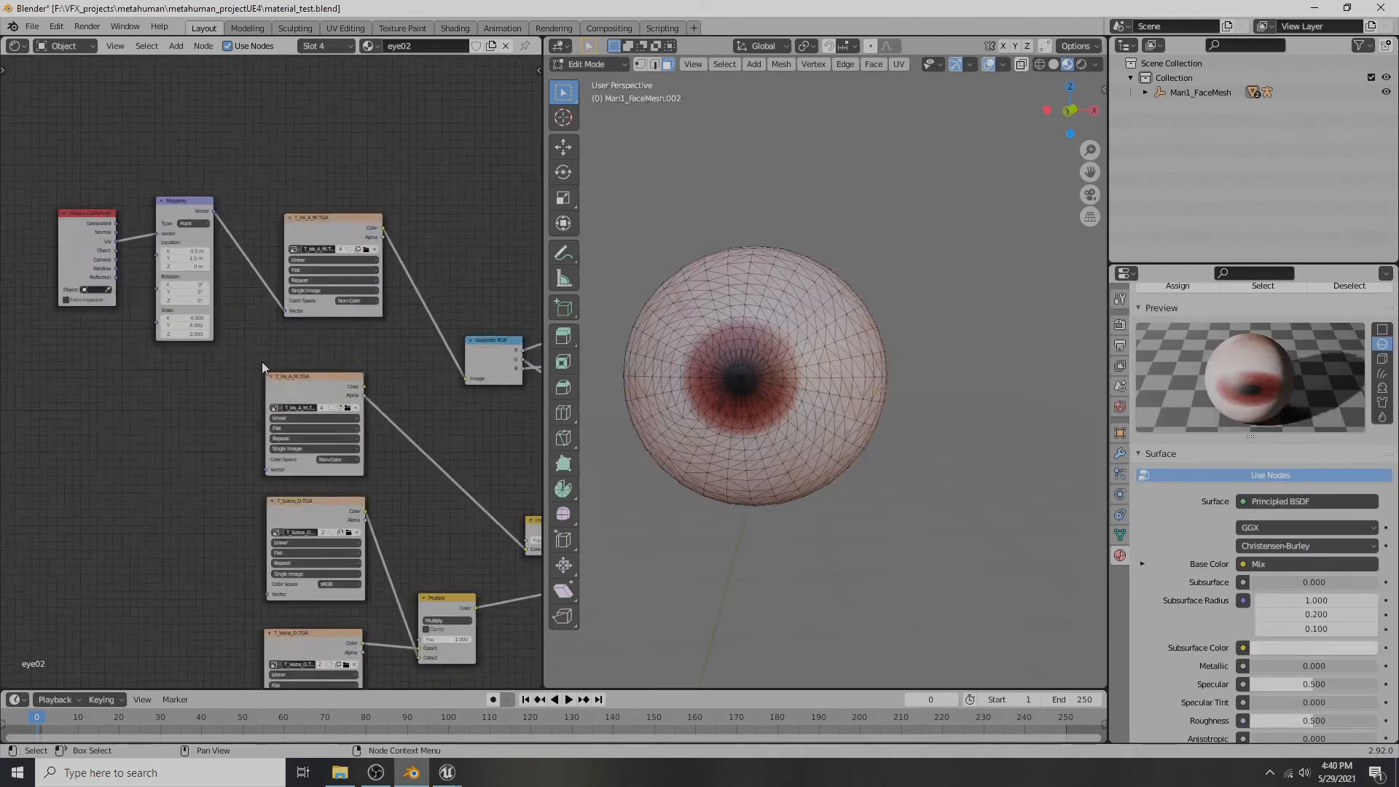
pyautogui.moveTo(261, 362); pyautogui.dragTo(295, 606, button='middle')
pyautogui.scroll(4, 274, 549)
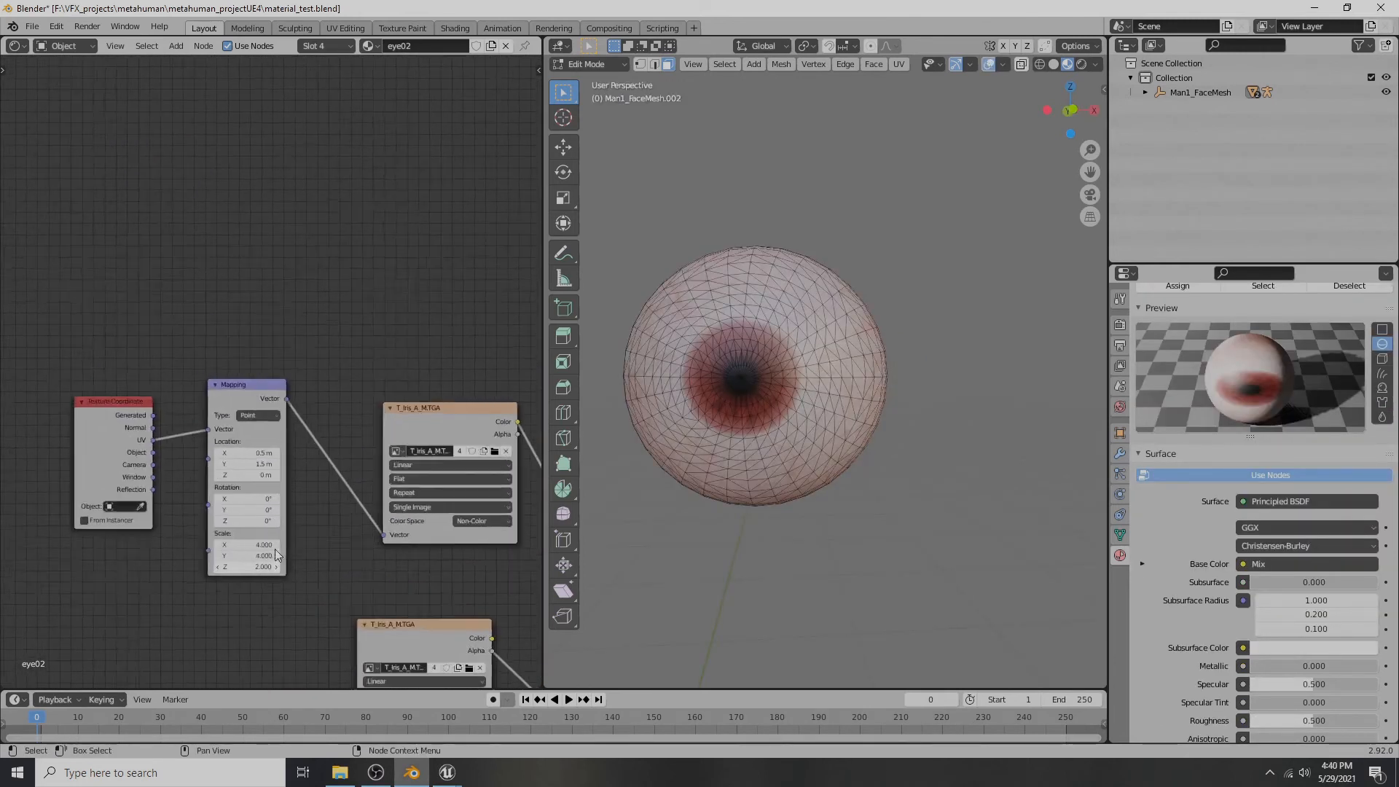
pyautogui.click(256, 589)
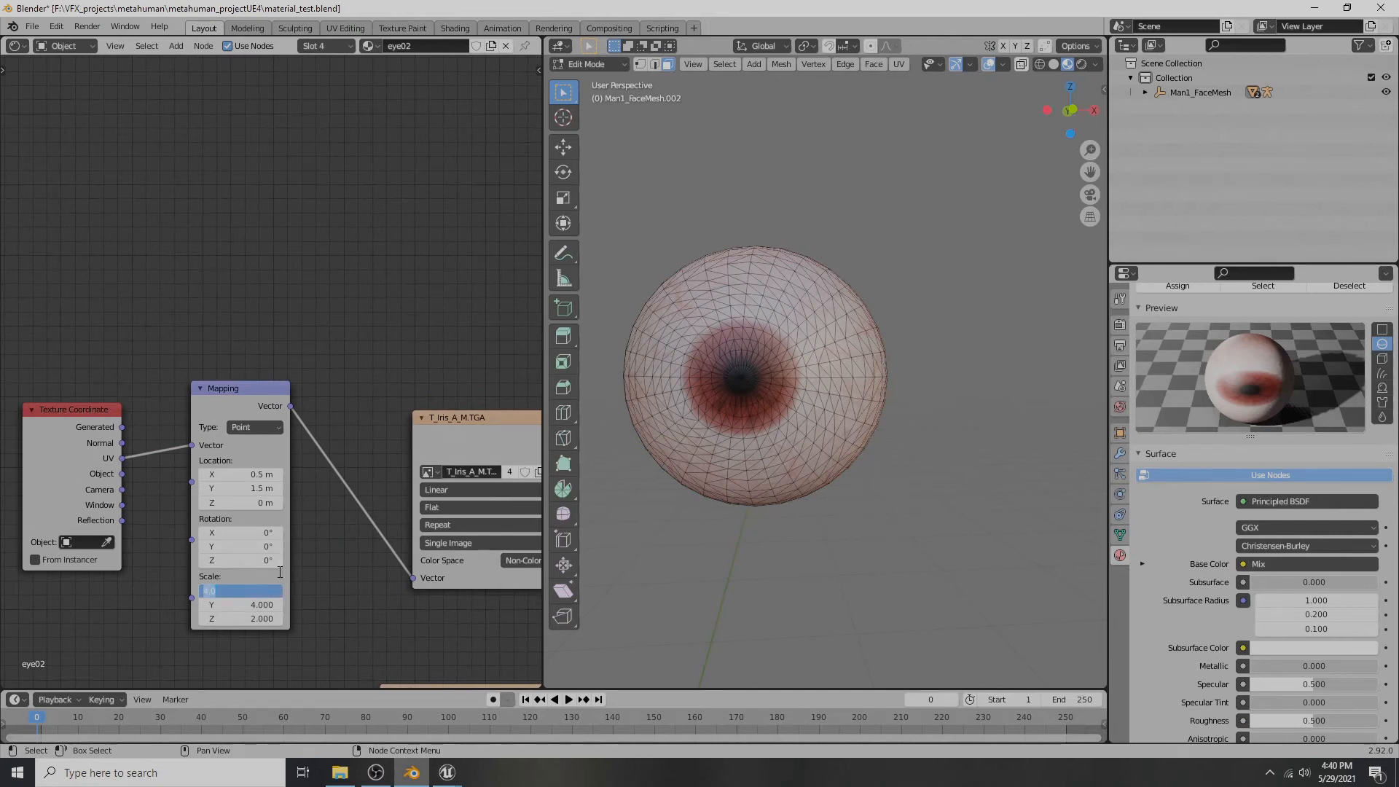
pyautogui.write('3')
pyautogui.press('Return')
pyautogui.click(259, 605)
pyautogui.write('3')
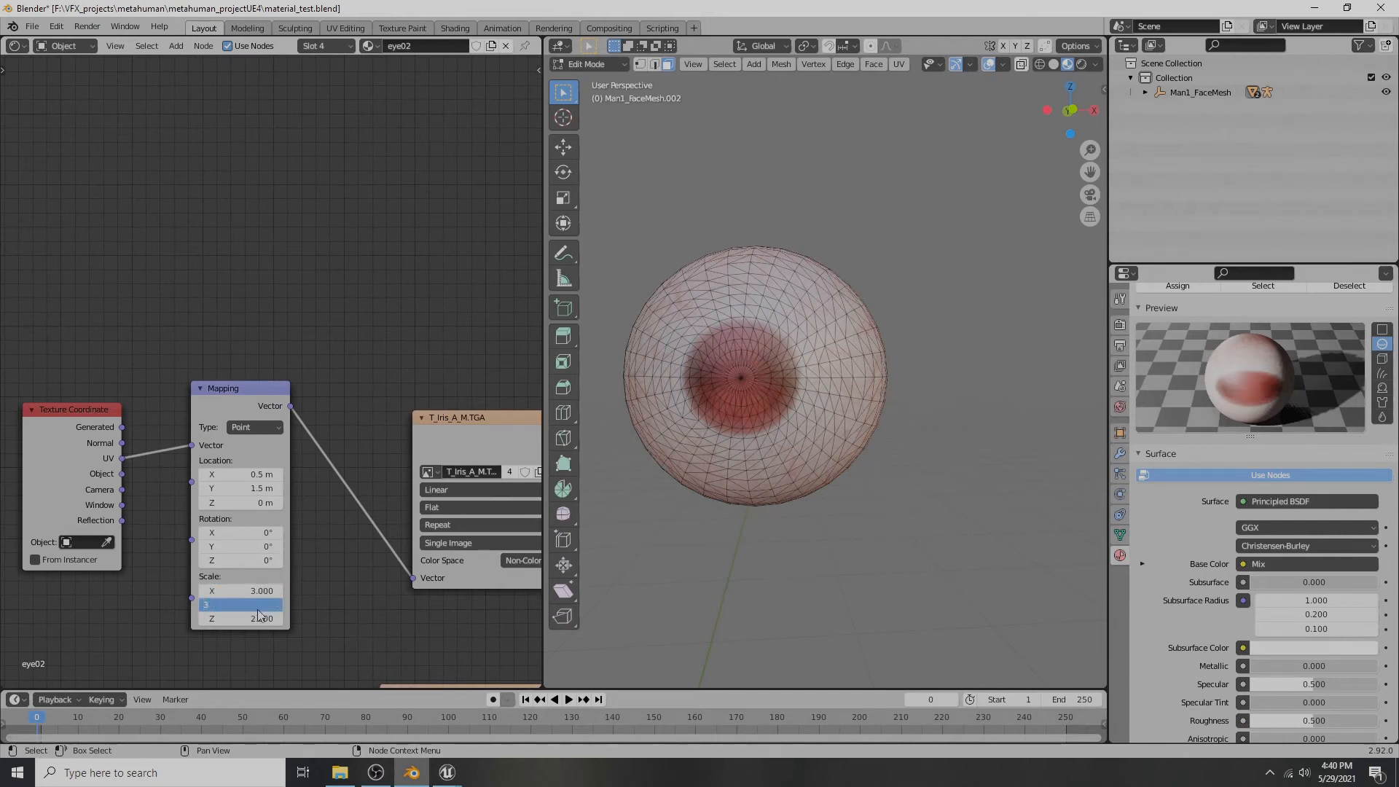
pyautogui.press('Return')
pyautogui.click(261, 617)
pyautogui.write('3')
pyautogui.press('Return')
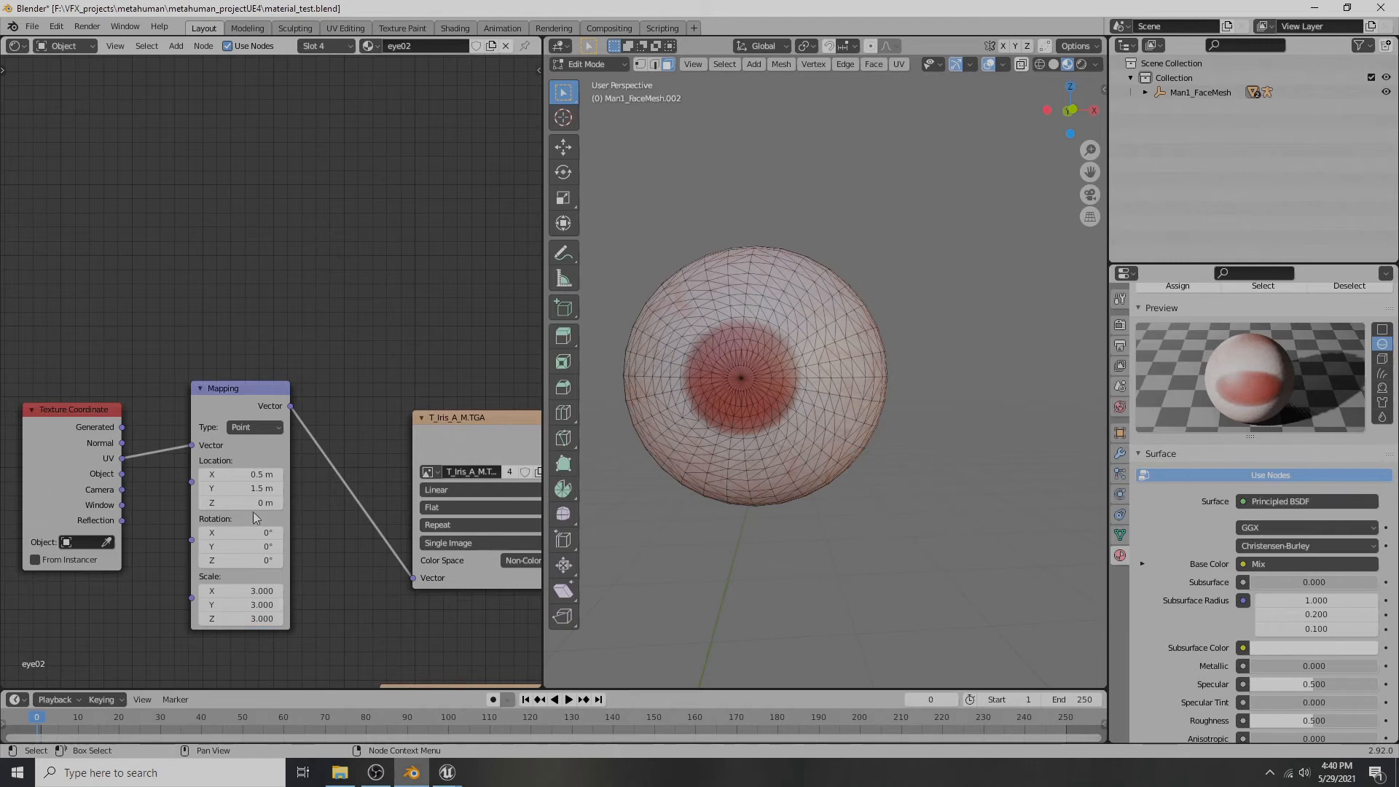
# - Set the Mapping node's Location to 1 m on X and 1 m on Y, and check the iris on the eyeball
pyautogui.click(240, 475)
pyautogui.write('1')
pyautogui.press('Return')
pyautogui.click(240, 488)
pyautogui.write('1')
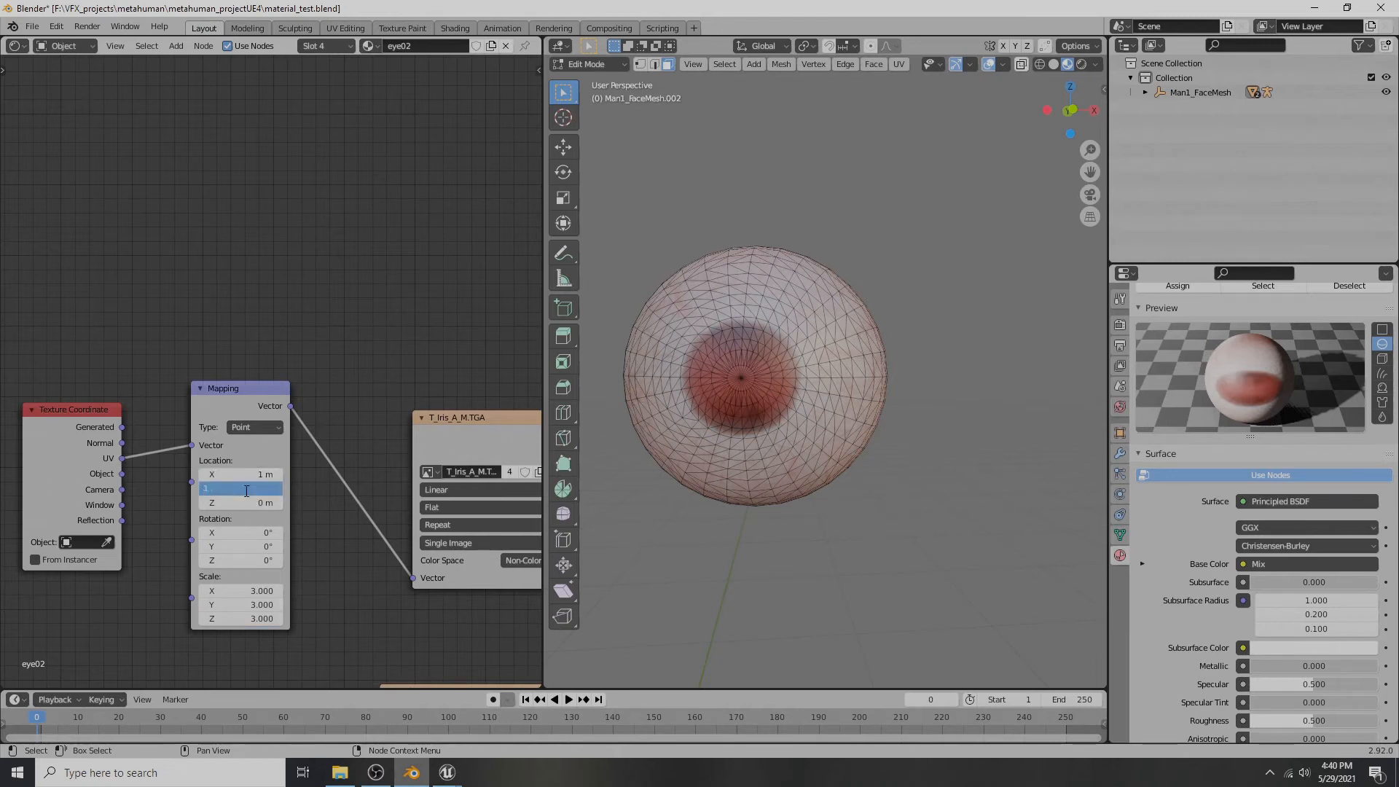
pyautogui.press('Return')
pyautogui.moveTo(707, 470)
pyautogui.mouseDown(button='middle')
pyautogui.moveTo(720, 484)
pyautogui.moveTo(756, 468)
pyautogui.moveTo(727, 469)
pyautogui.mouseUp(button='middle')
pyautogui.scroll(-2, 266, 405)
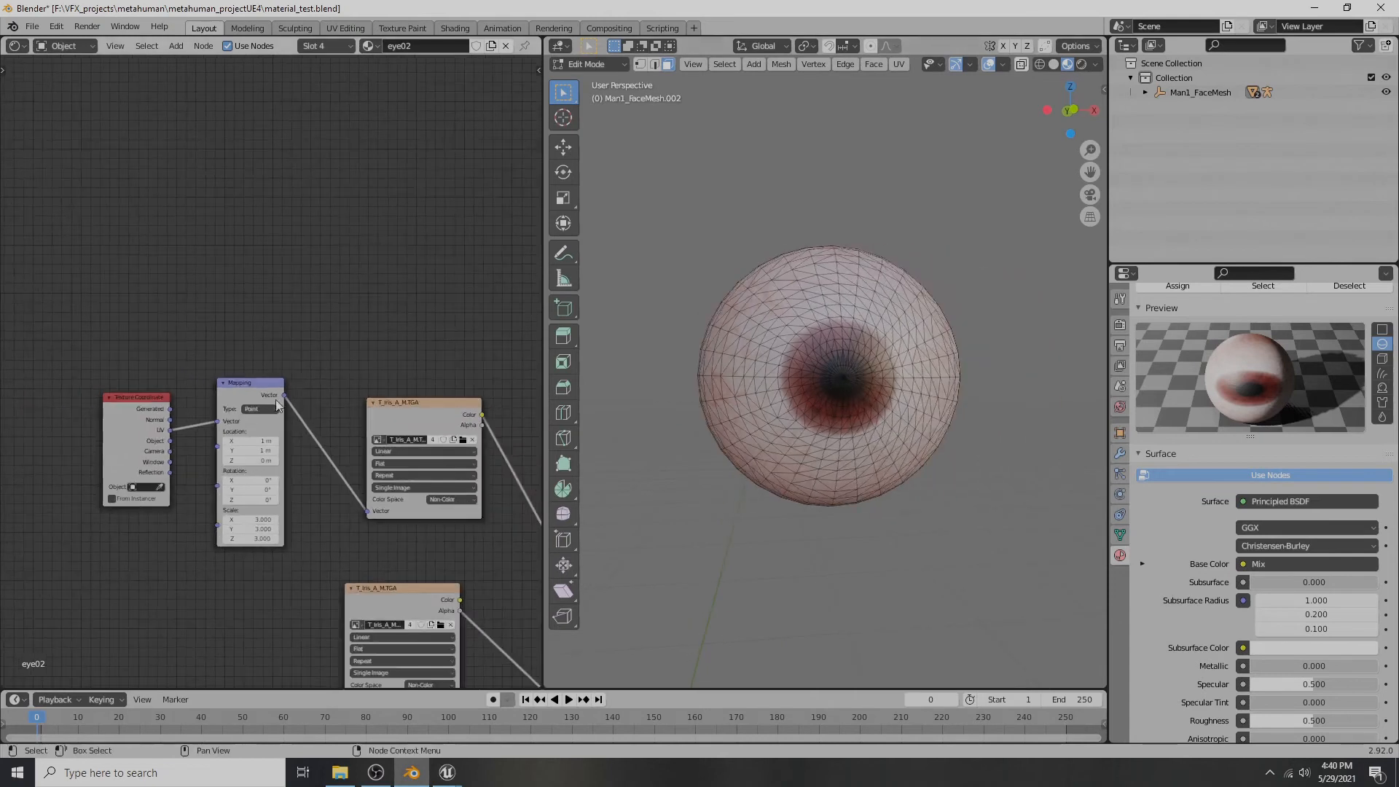
# - Connect the Darken node's Color output to the Mix node's Color2 input and rearrange both nodes closer together
pyautogui.moveTo(266, 406); pyautogui.dragTo(185, 365, button='middle')
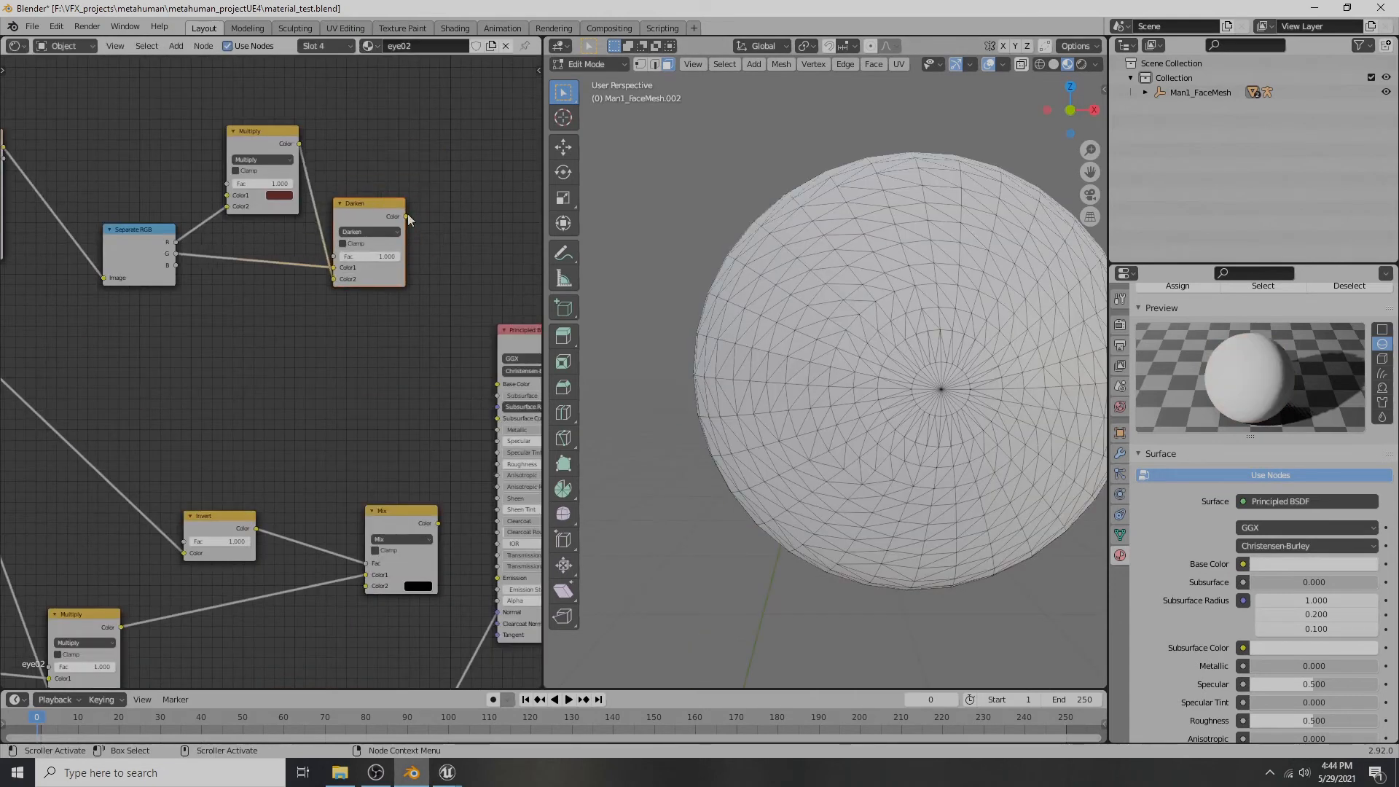
pyautogui.moveTo(406, 217); pyautogui.dragTo(370, 587)
pyautogui.moveTo(421, 526); pyautogui.dragTo(451, 386)
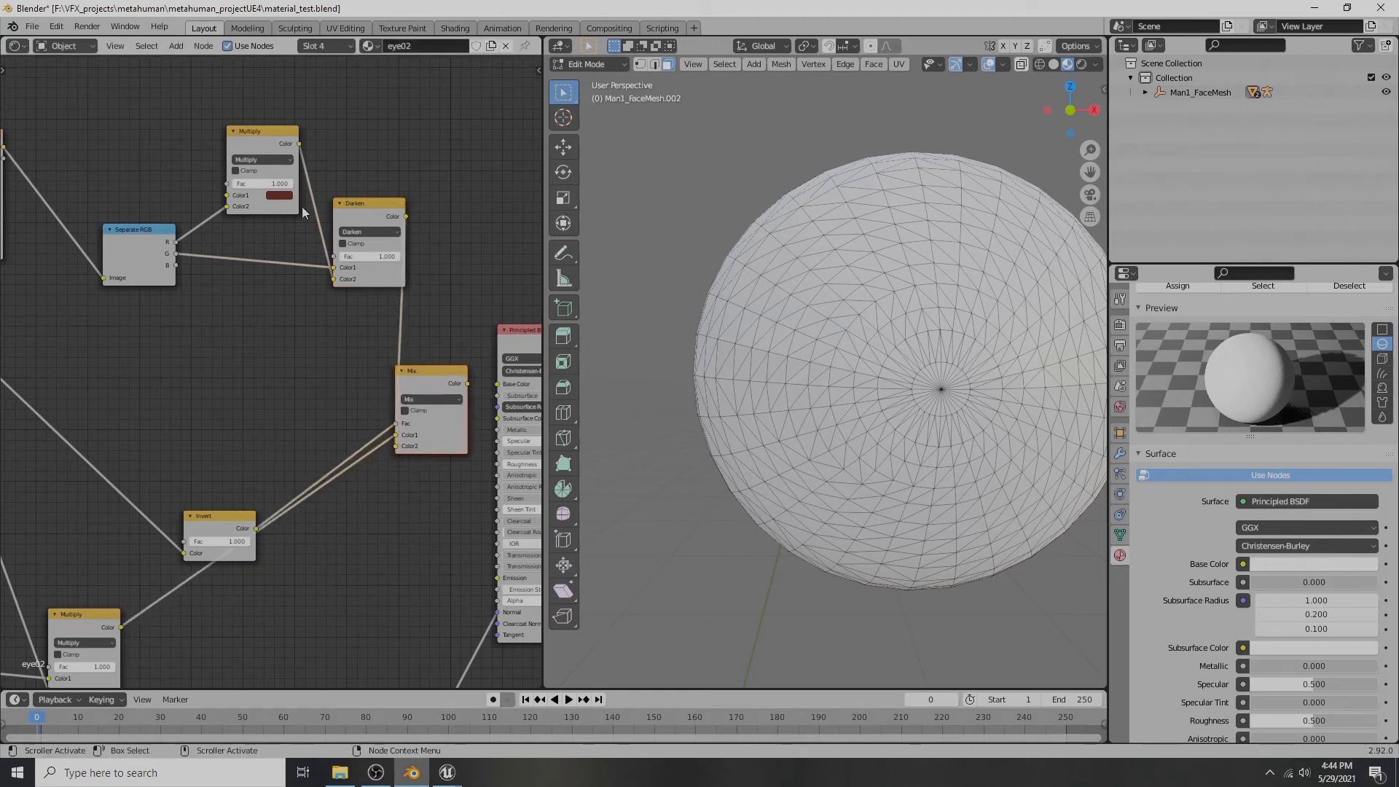
pyautogui.moveTo(362, 211); pyautogui.dragTo(288, 286)
# - Connect the Mix node's Color output to the Principled BSDF's Base Color and inspect the result on both eyes
pyautogui.moveTo(427, 370); pyautogui.dragTo(506, 385)
pyautogui.moveTo(702, 368); pyautogui.dragTo(928, 378)
pyautogui.moveTo(878, 396); pyautogui.dragTo(875, 412, button='middle')
pyautogui.scroll(-5, 880, 414)
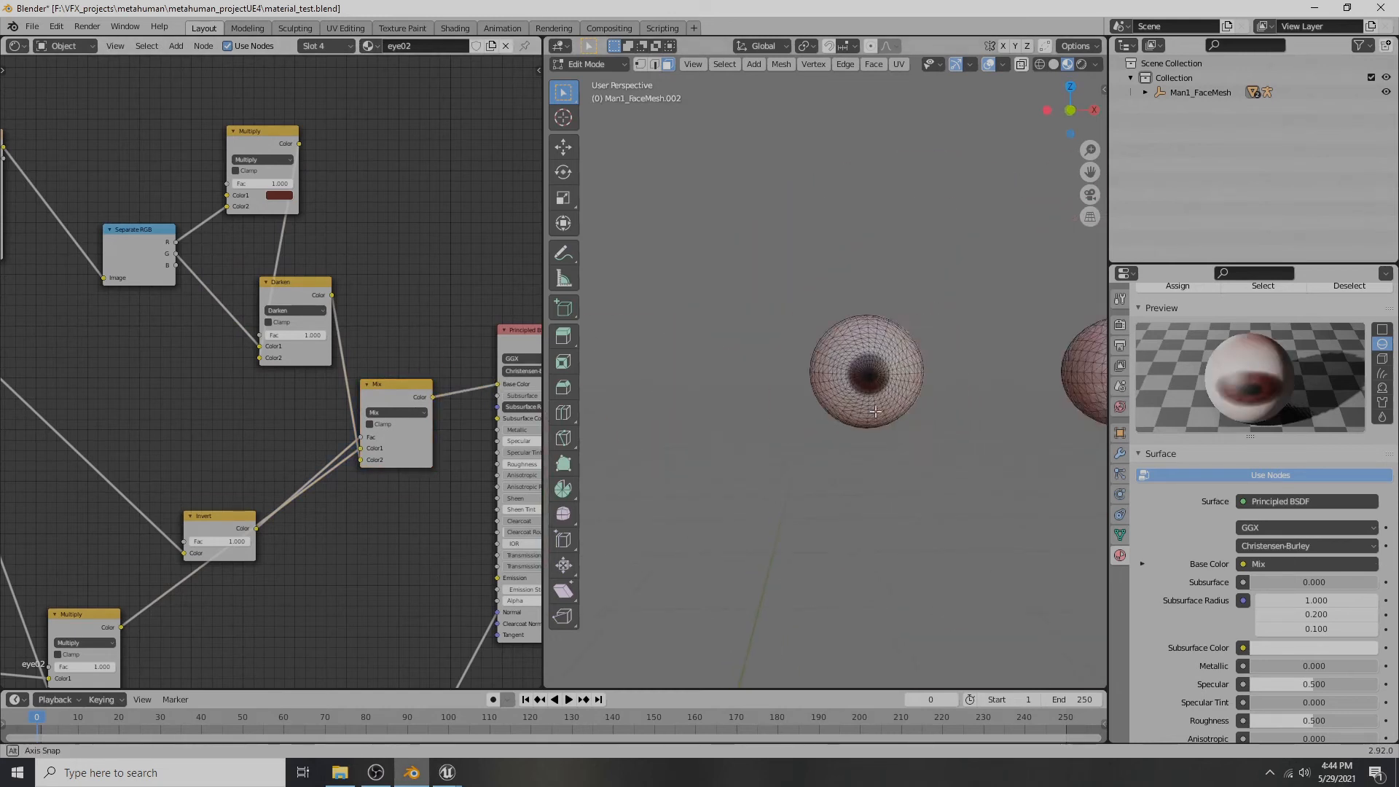
pyautogui.scroll(7, 876, 410)
pyautogui.scroll(-6, 914, 376)
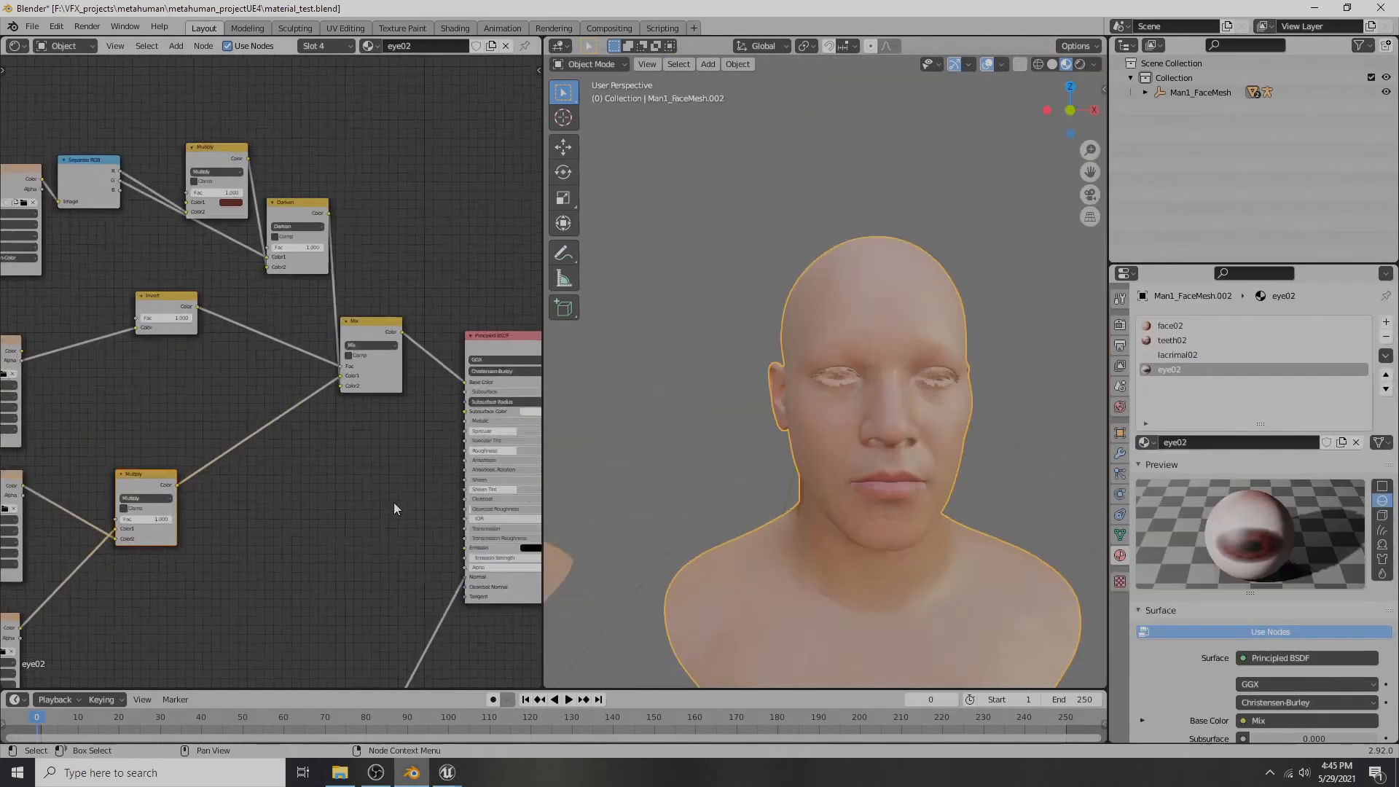
# - Lower the eye02 Principled BSDF's Roughness to about 0.16 and raise its Specular value
pyautogui.scroll(2, 393, 502)
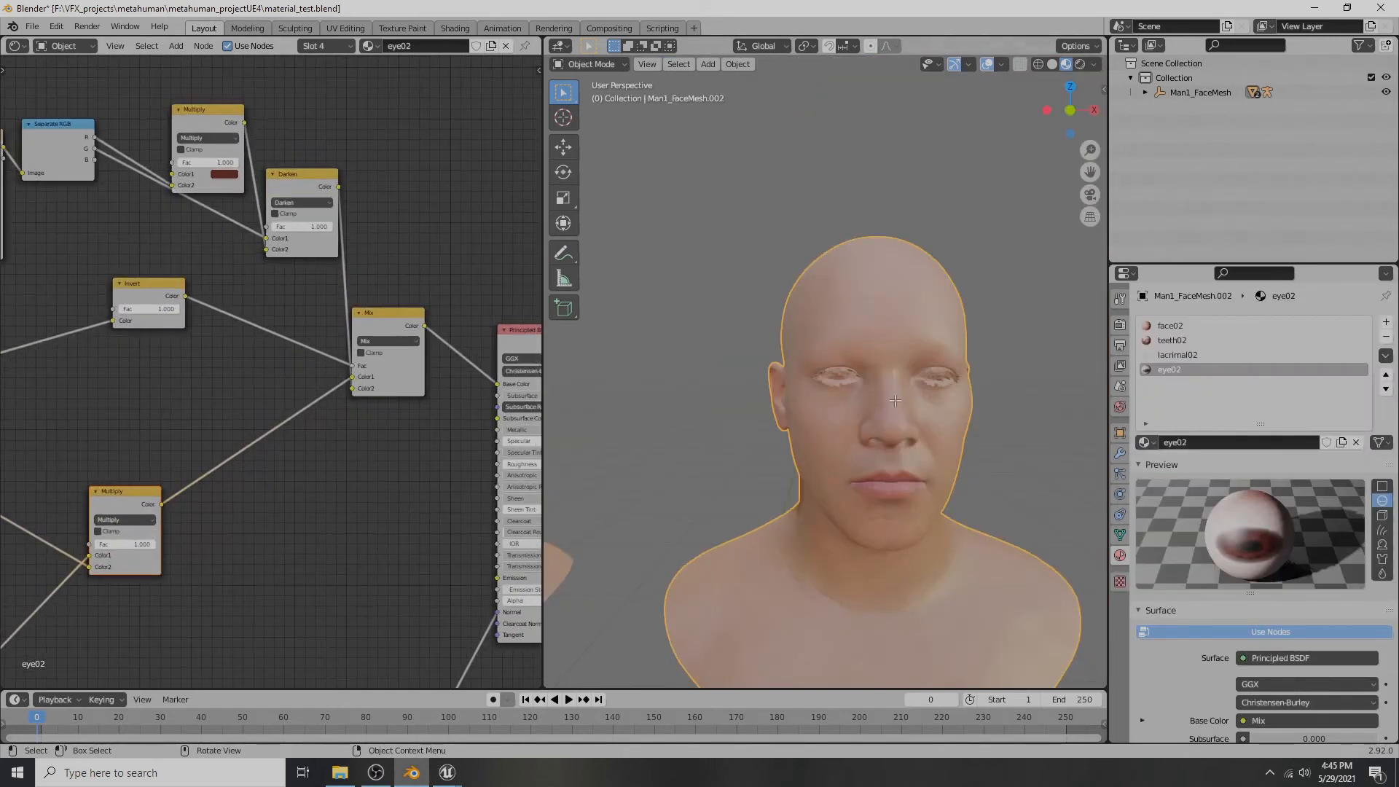
pyautogui.press('KP_Divide')
pyautogui.keyDown('shift'); pyautogui.moveTo(891, 370); pyautogui.dragTo(702, 325, button='middle'); pyautogui.keyUp('shift')
pyautogui.moveTo(377, 505); pyautogui.dragTo(322, 478, button='middle')
pyautogui.moveTo(390, 468); pyautogui.dragTo(365, 468)
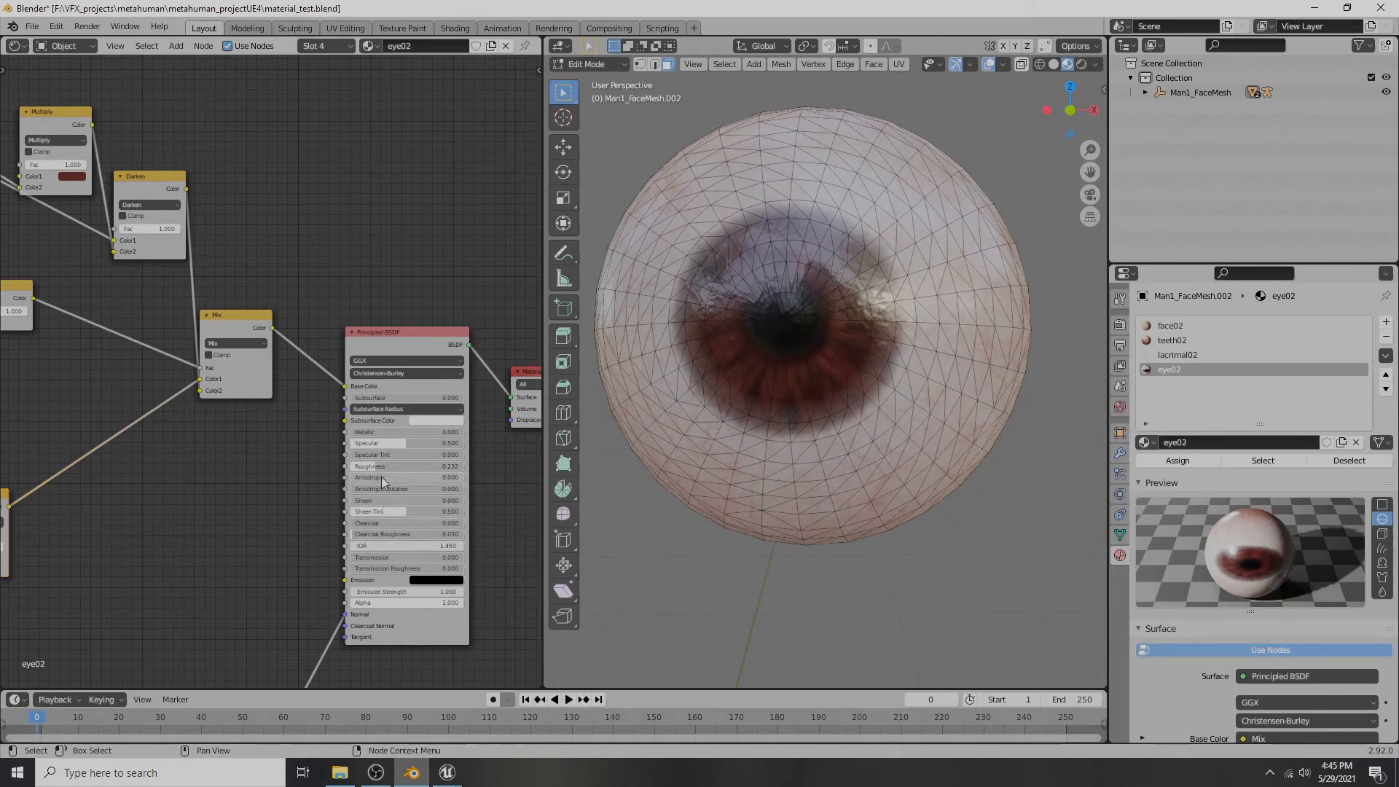
pyautogui.moveTo(373, 470); pyautogui.dragTo(370, 470)
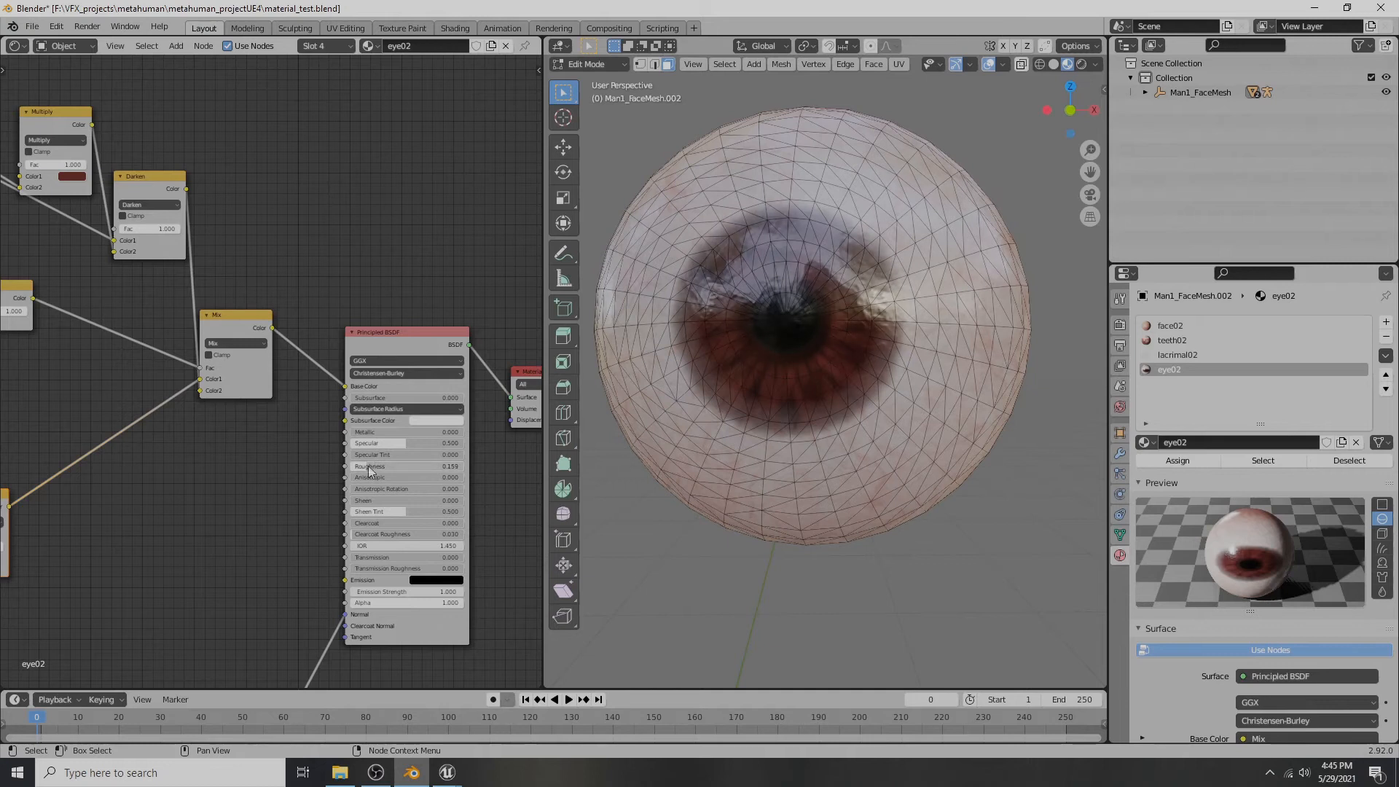
pyautogui.moveTo(400, 444); pyautogui.dragTo(440, 445)
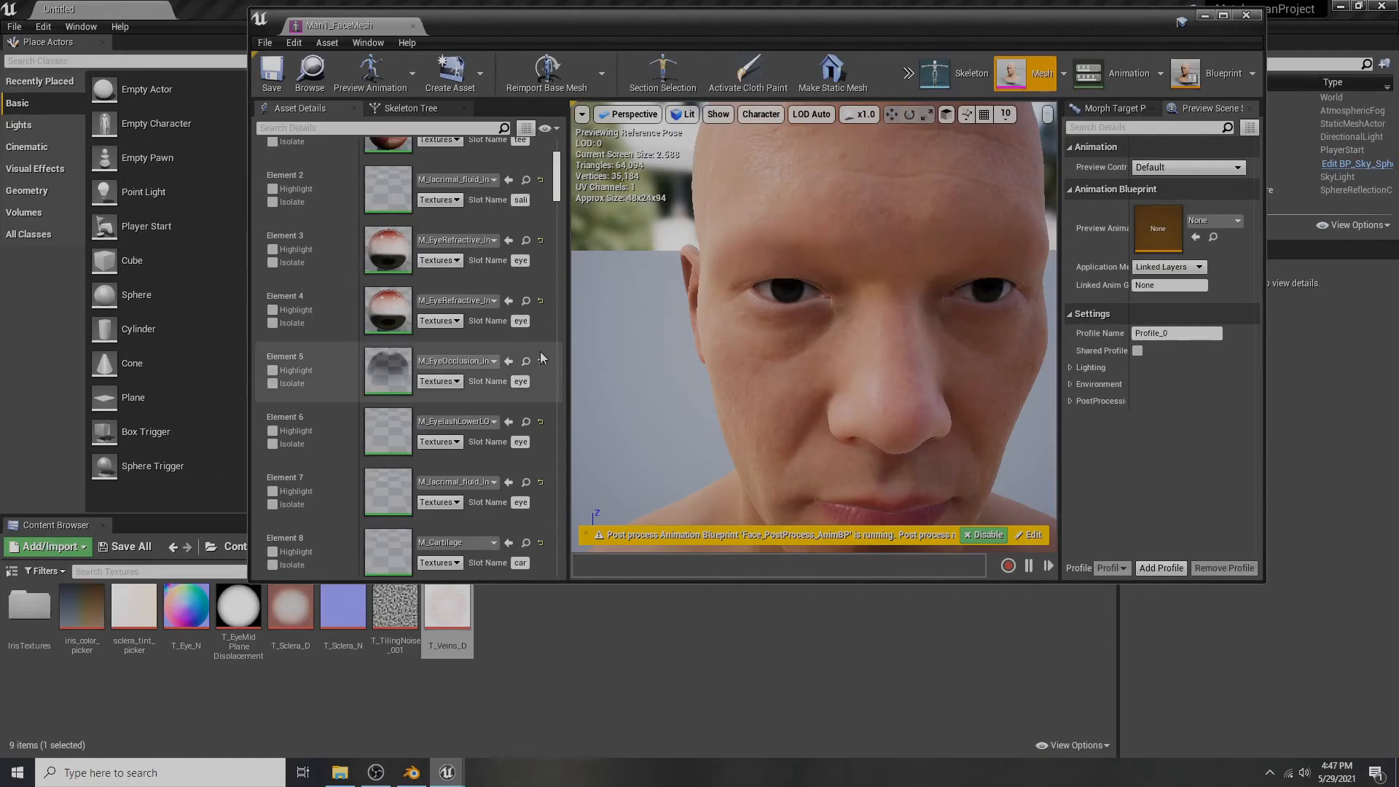
# - Locate Element 5's M_EyeOcclusion_Inst material in the Content Browser, and highlight and isolate it on the face mesh
pyautogui.click(526, 362)
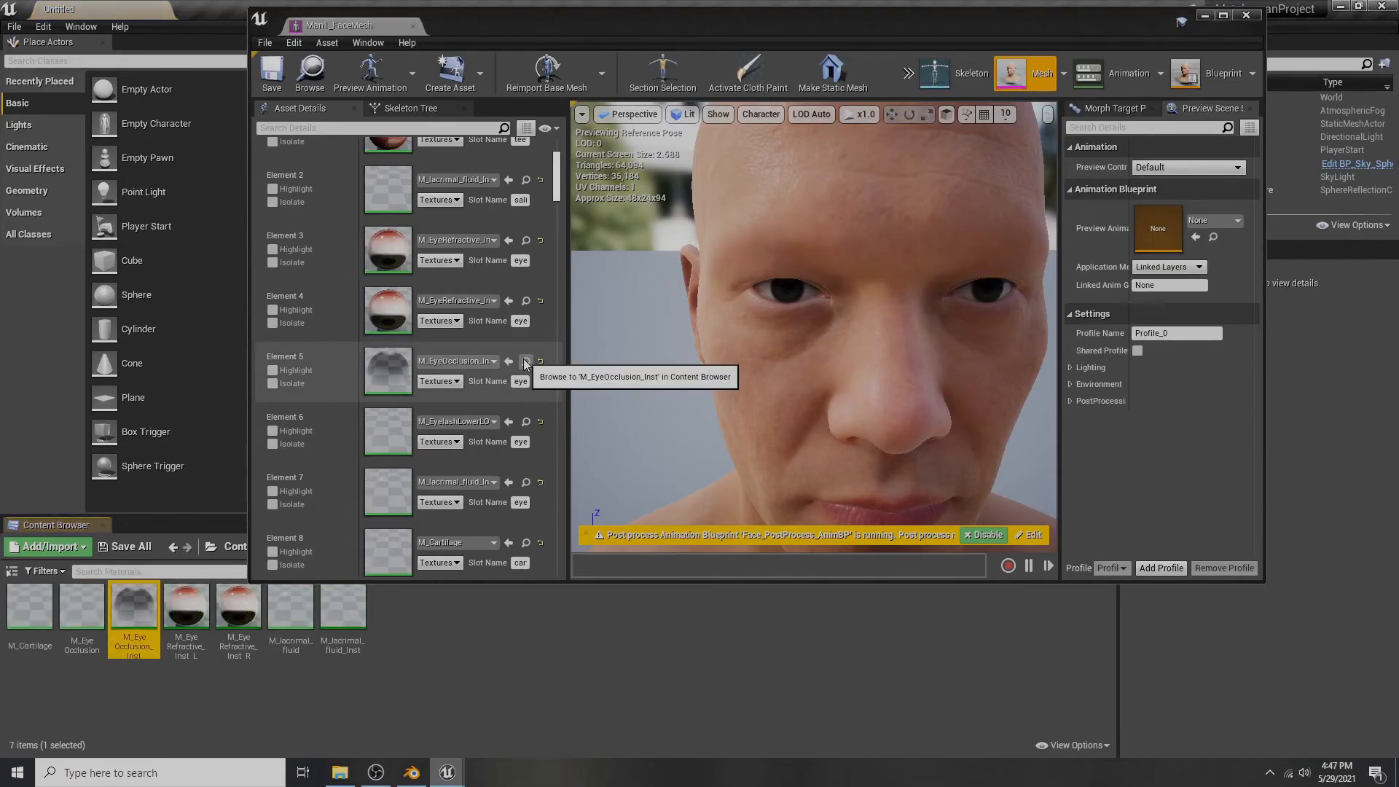
pyautogui.click(272, 370)
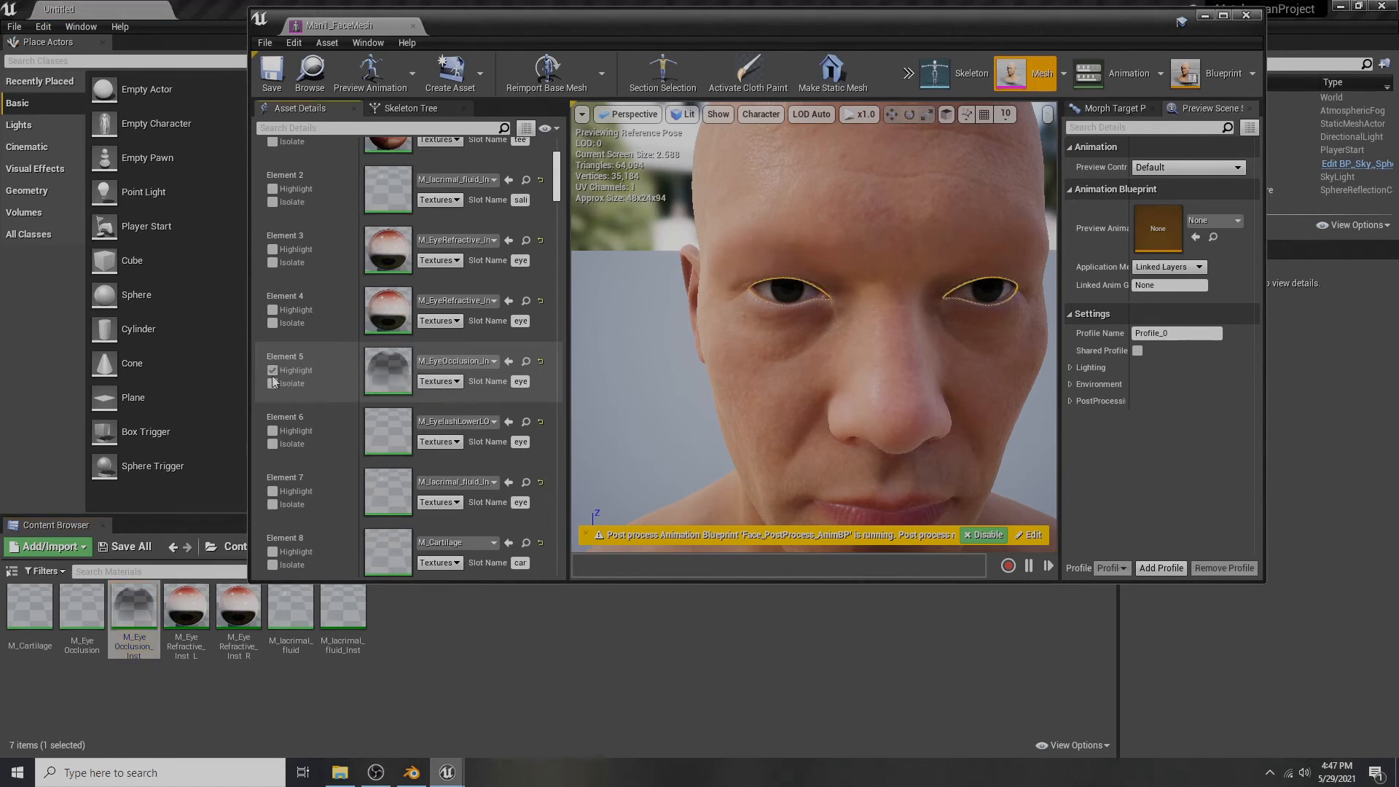
pyautogui.click(273, 370)
pyautogui.click(271, 383)
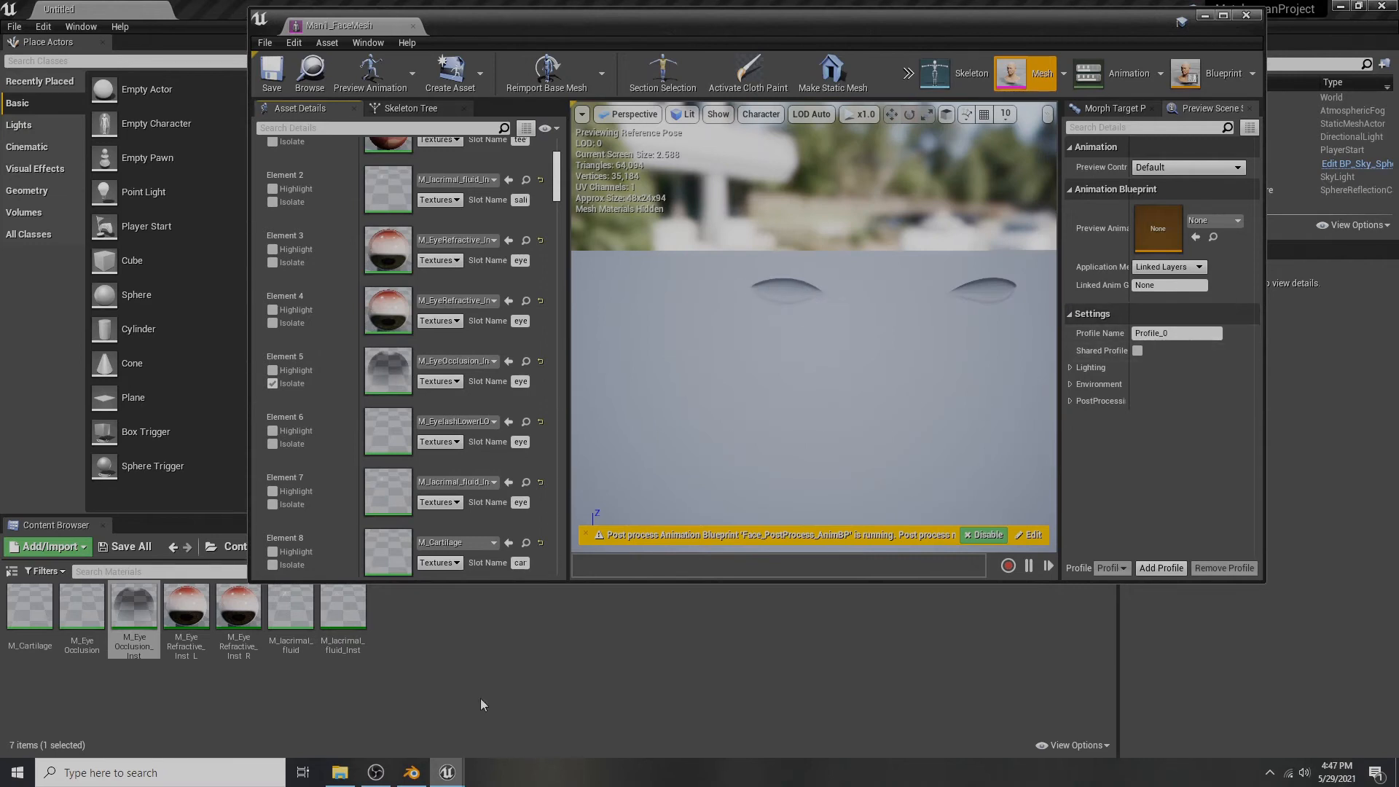
# - Switch to Blender, add a material slot with a new material on the face mesh, and name it eyeOcclusion
pyautogui.click(413, 777)
pyautogui.click(1386, 321)
pyautogui.click(1190, 441)
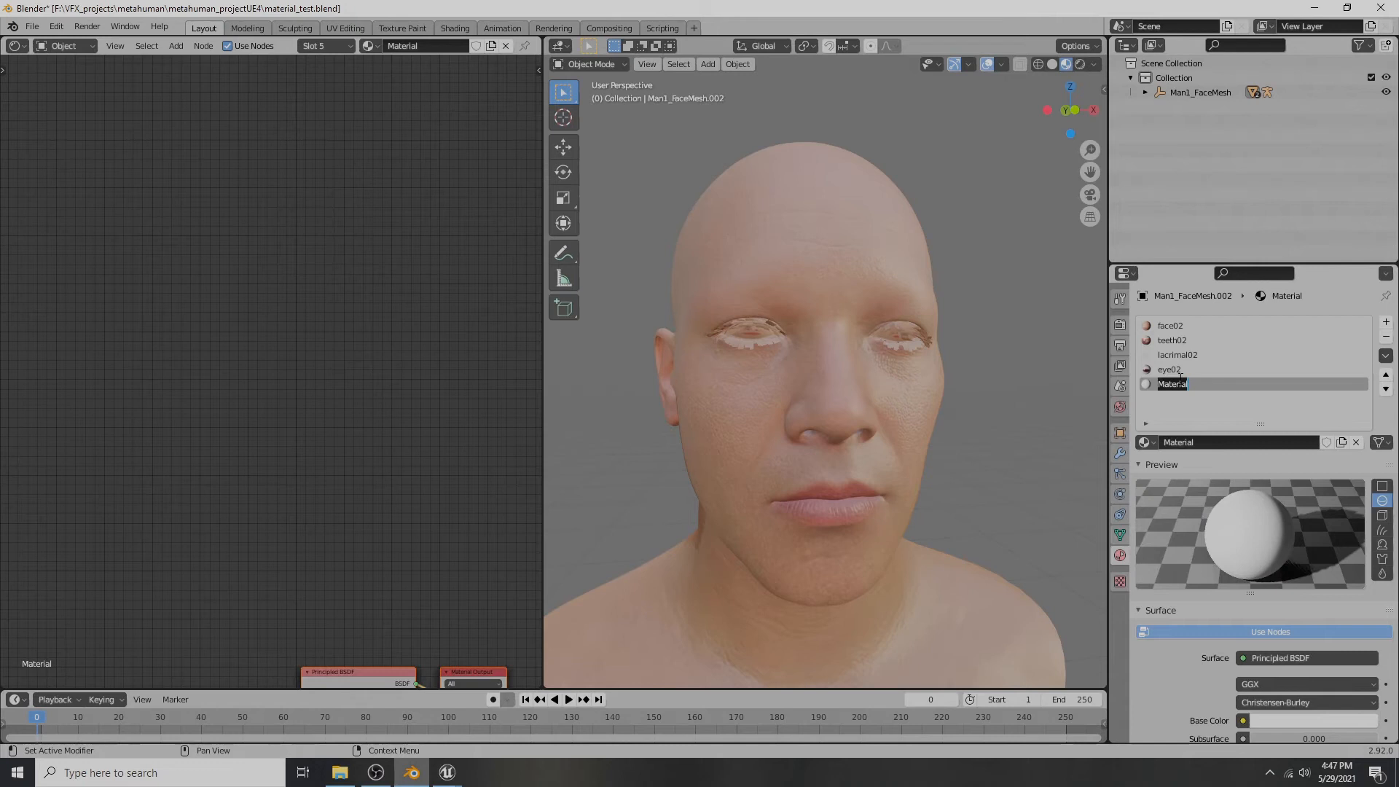
pyautogui.click(1180, 379)
pyautogui.write('eye')
pyautogui.write('0')
pyautogui.press('Return')
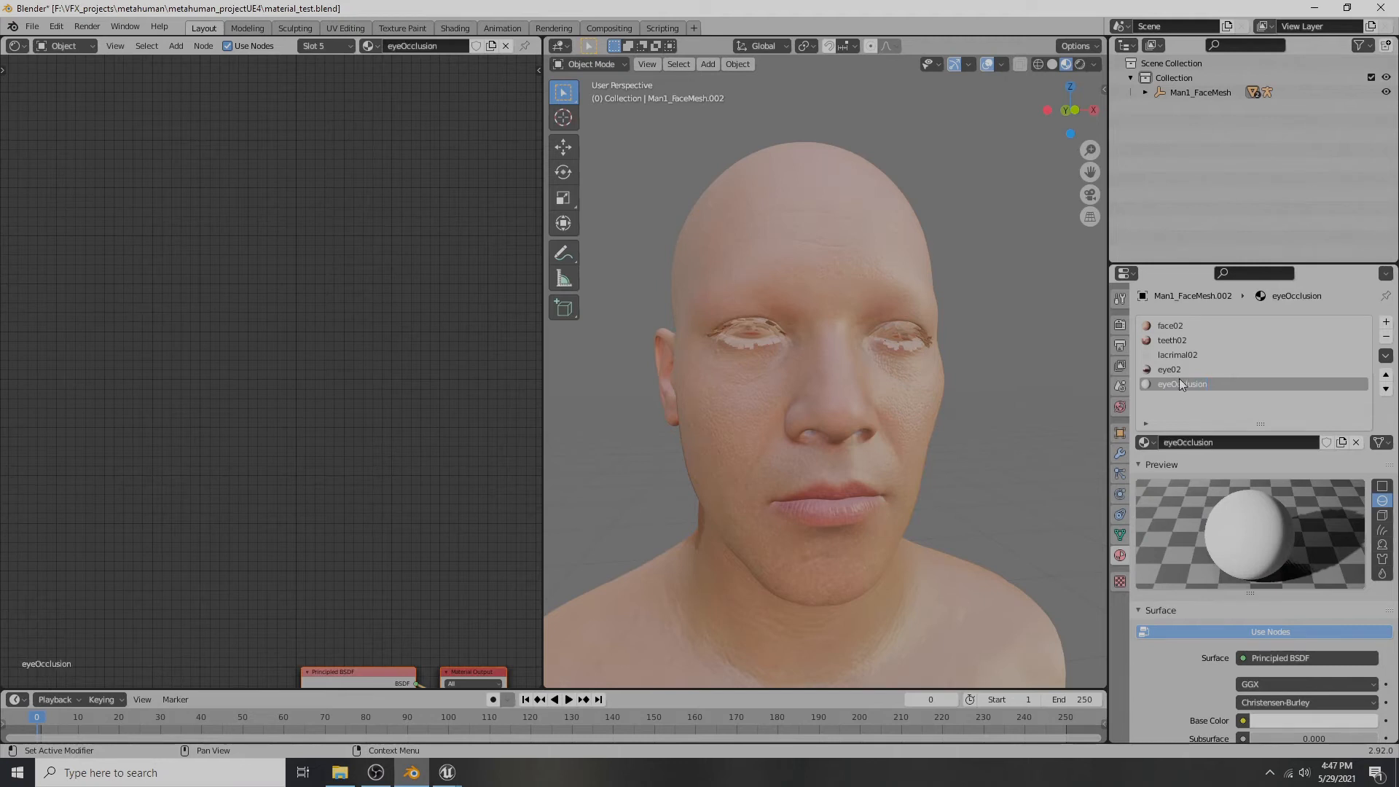
# - Set the eyeOcclusion material's Blend Mode to Alpha Blend in the node editor's material settings
pyautogui.press('n')
pyautogui.press('Home')
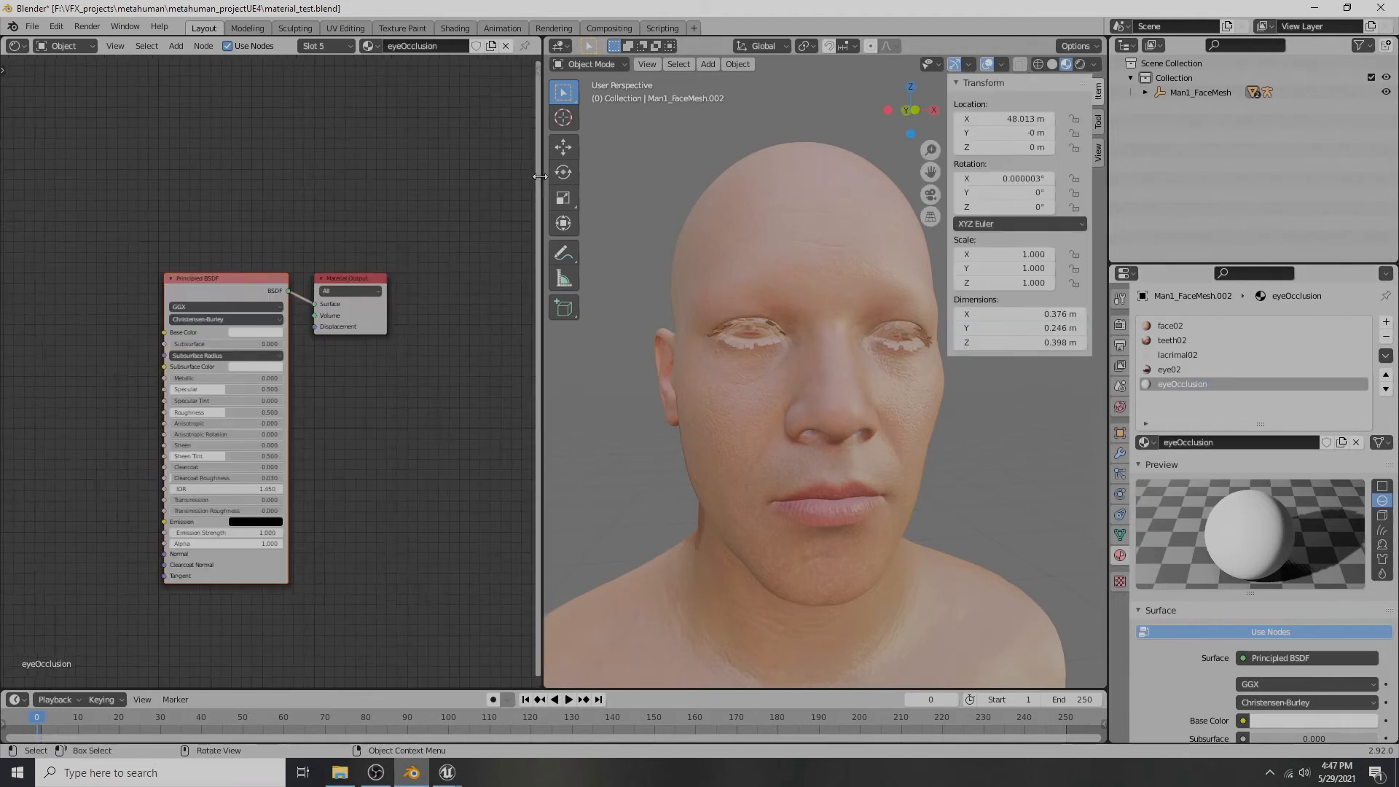
pyautogui.press('n')
pyautogui.click(438, 104)
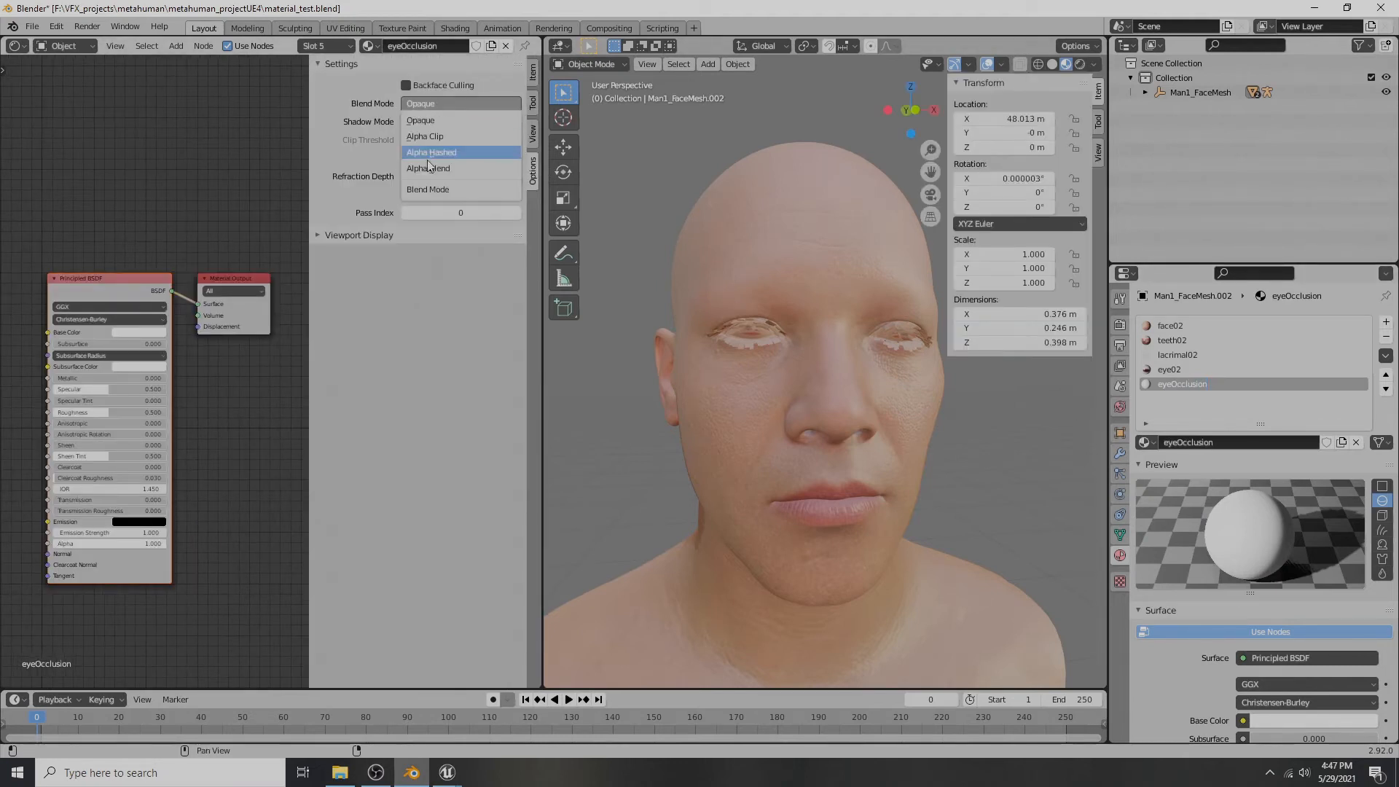
pyautogui.click(430, 168)
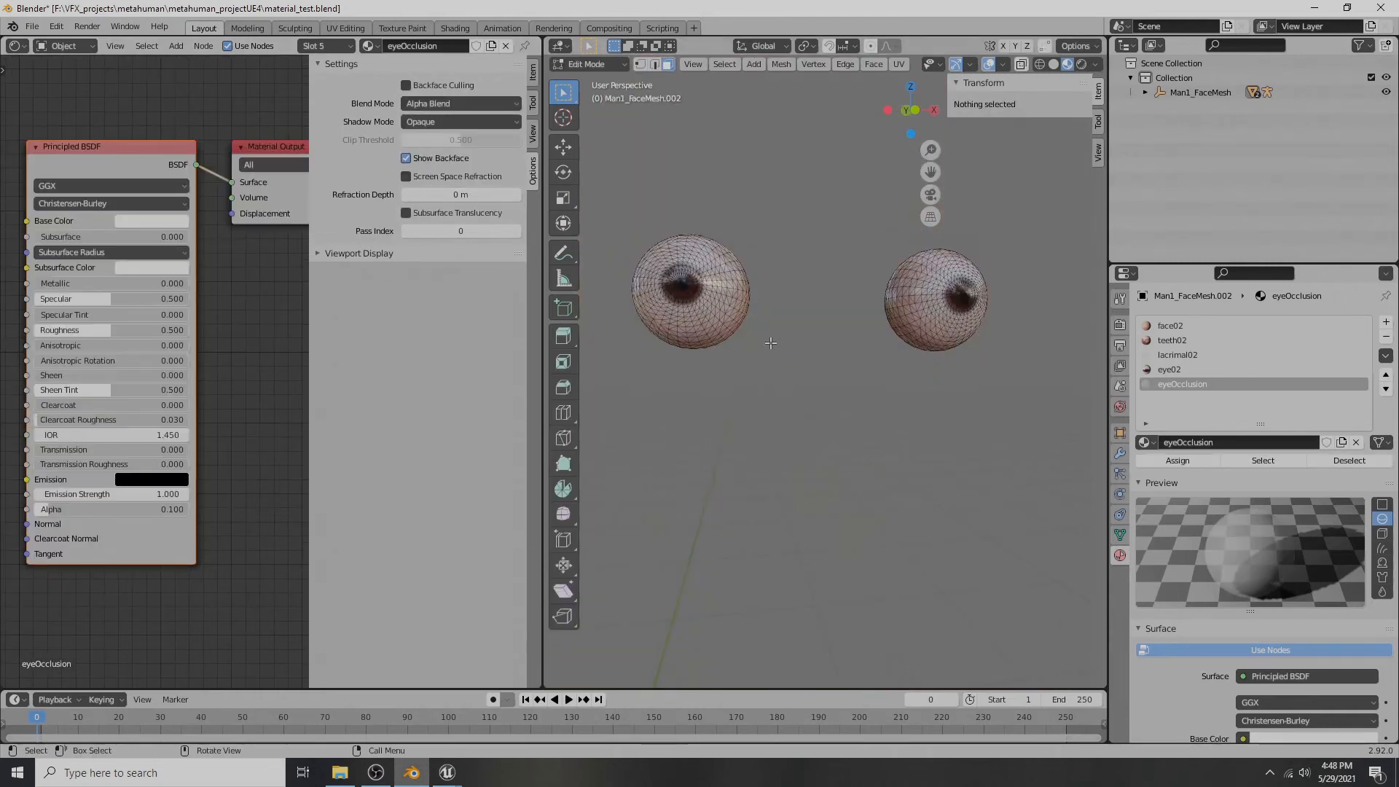
# - Reveal all hidden geometry, deselect everything, and hide only the linked face skin mesh
pyautogui.hotkey('alt', 'h')
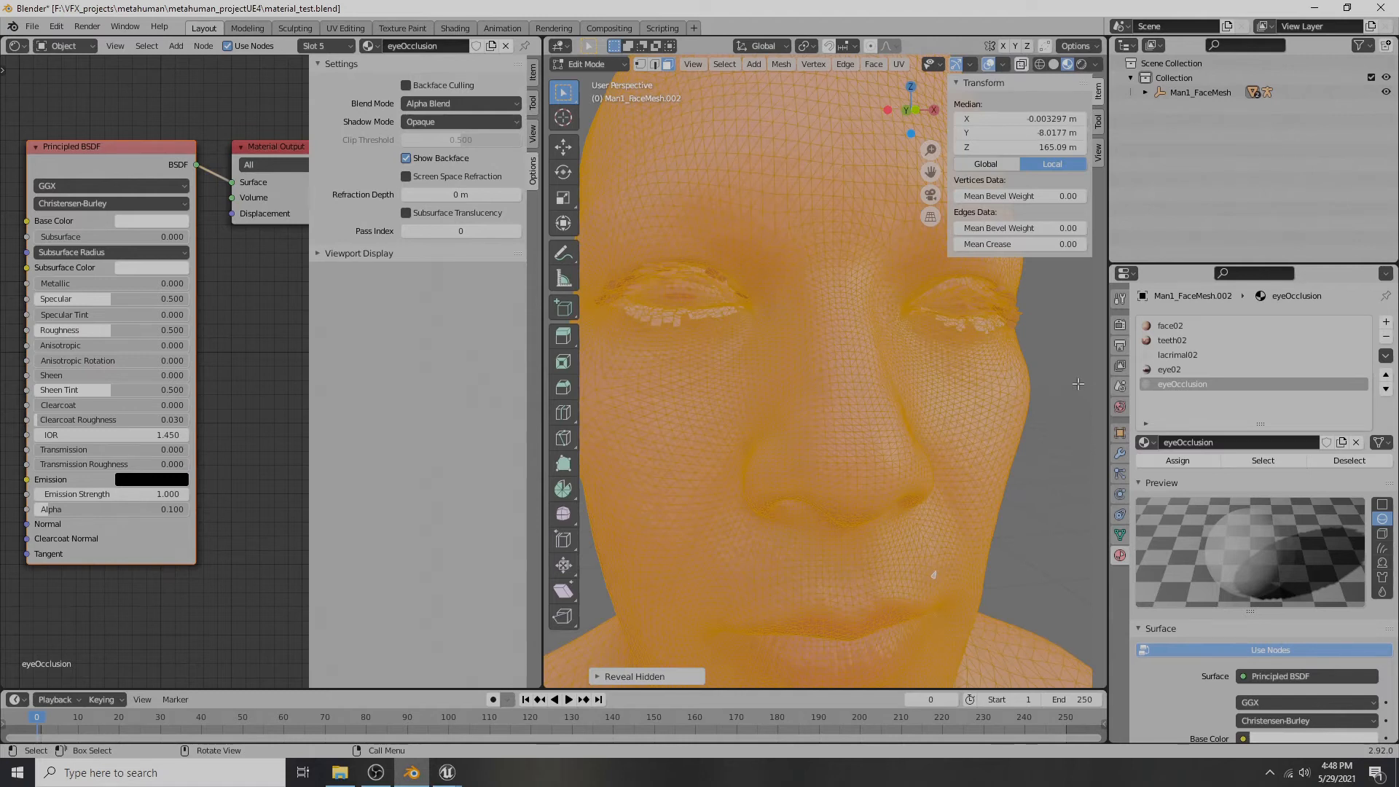
pyautogui.hotkey('alt', 'a')
pyautogui.press('l')
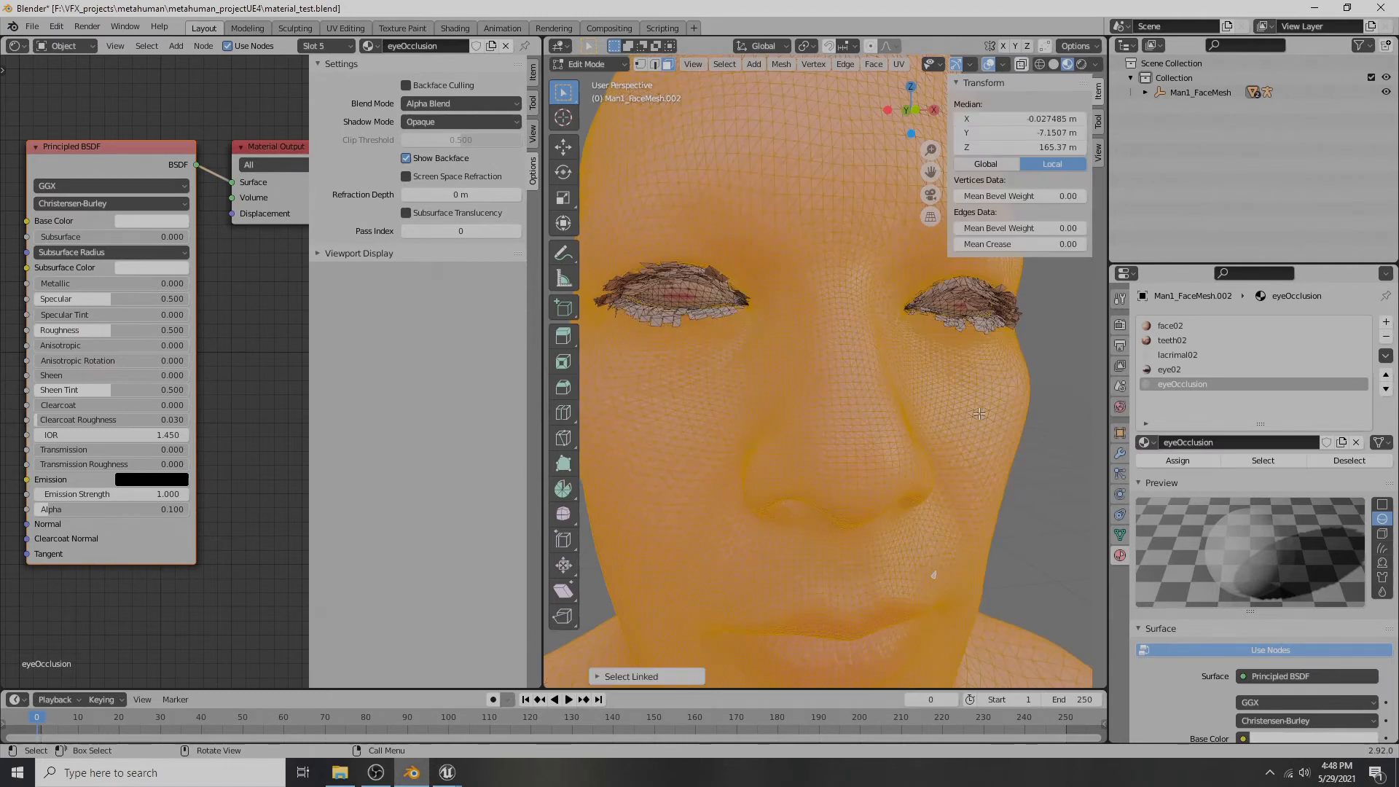
pyautogui.press('h')
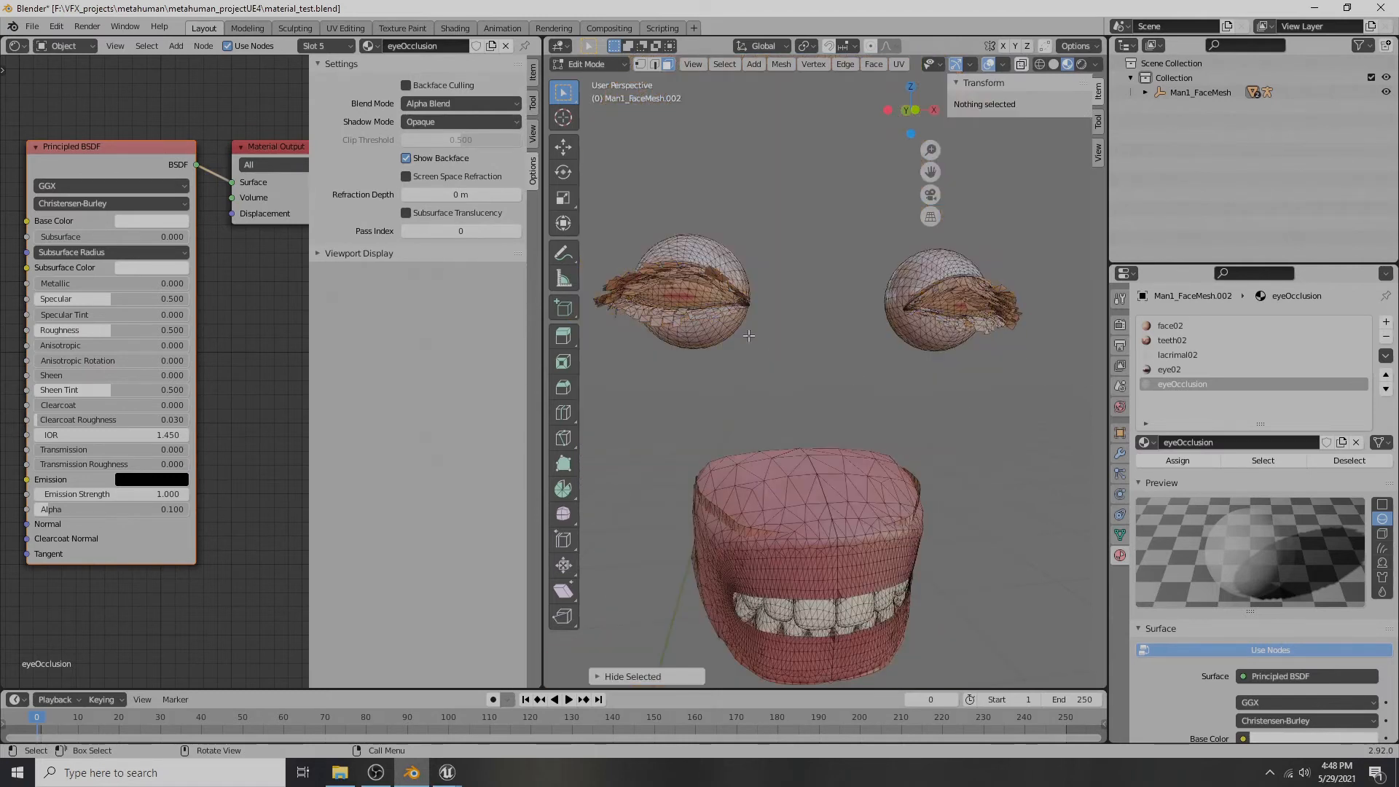
# - Select the linked occlusion surfaces in front of both eyeballs and assign the eyeOcclusion material to them
pyautogui.press('l')
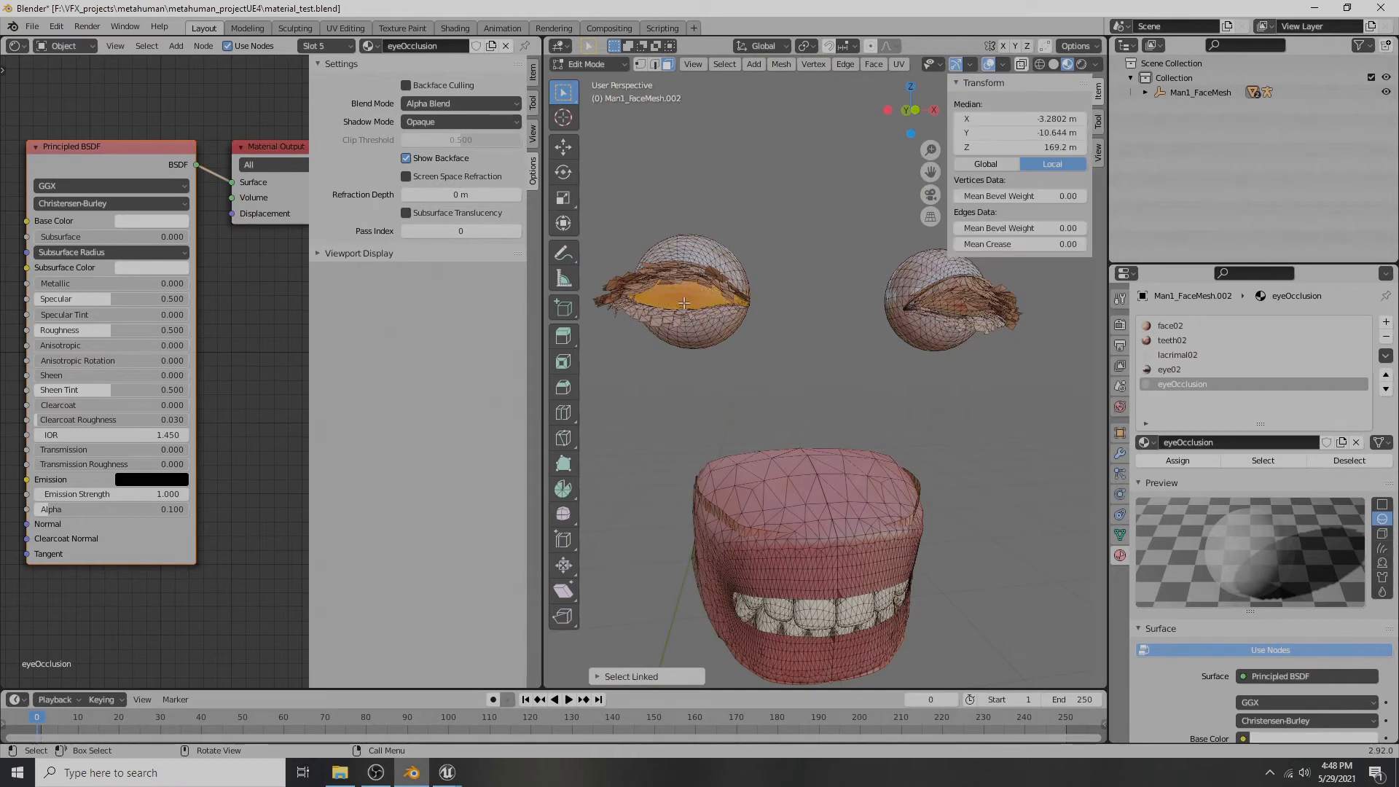
pyautogui.press('l')
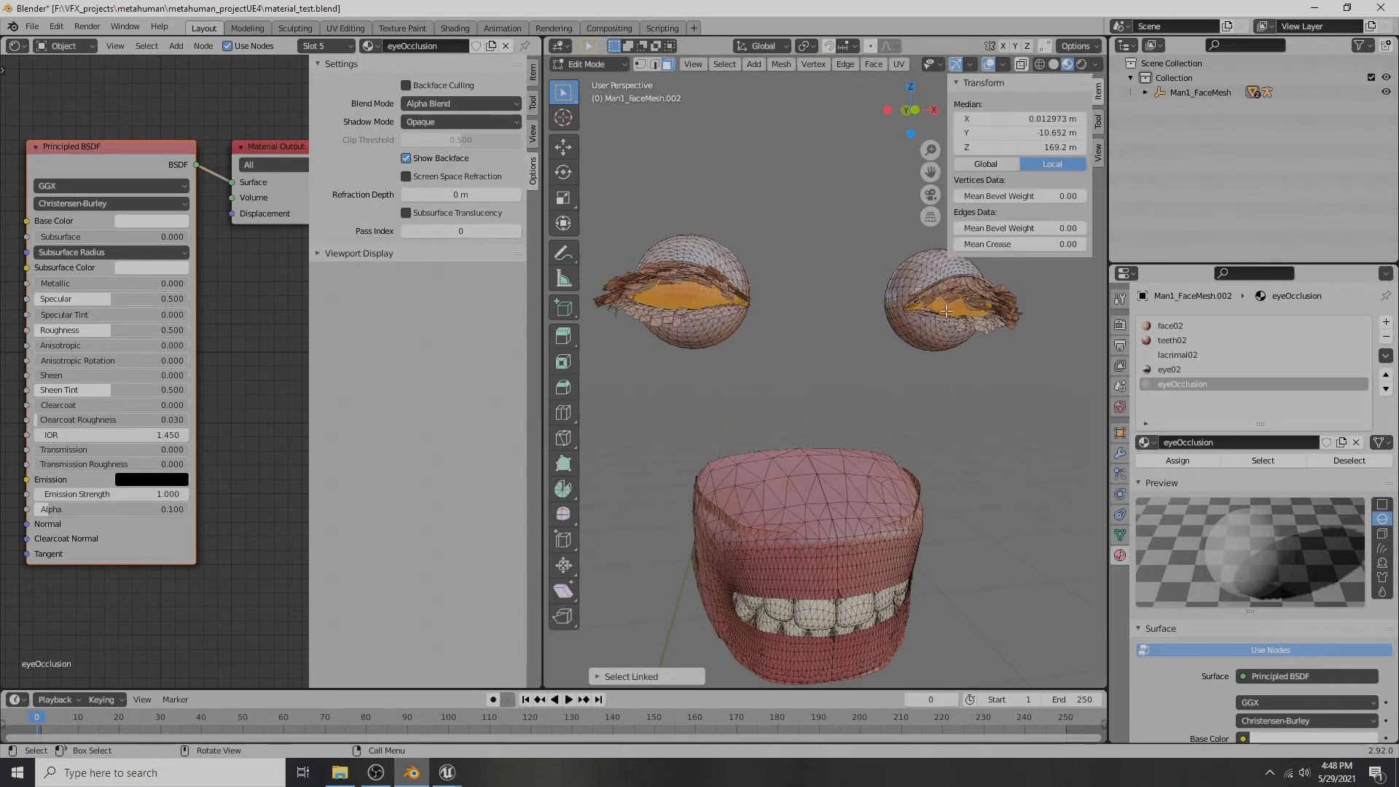
pyautogui.click(1193, 460)
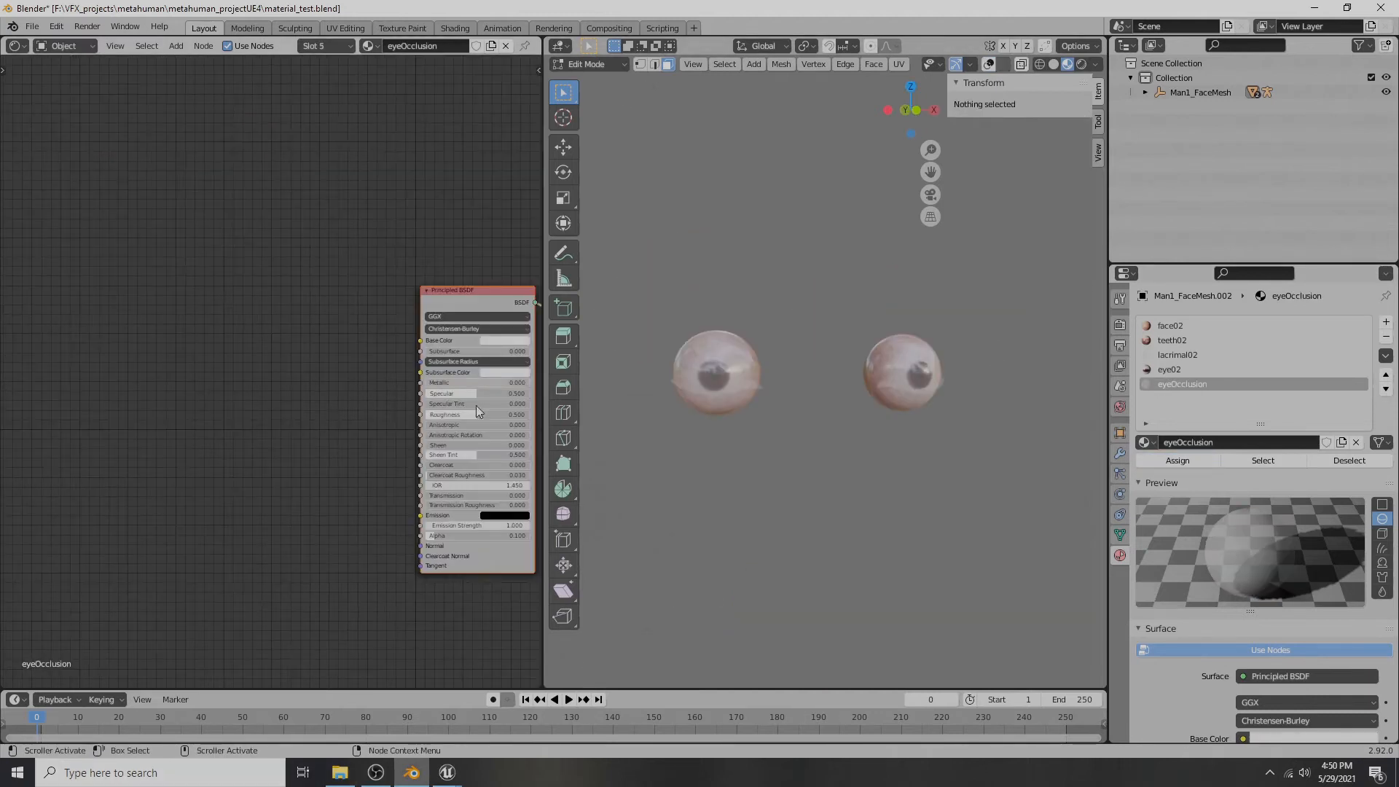
pyautogui.click(1270, 772)
pyautogui.click(1270, 771)
# - Add a Gradient Texture node set to Spherical and connect its Color output to the Principled BSDF's Base Color
pyautogui.hotkey('shift', 'a')
pyautogui.moveTo(200, 422)
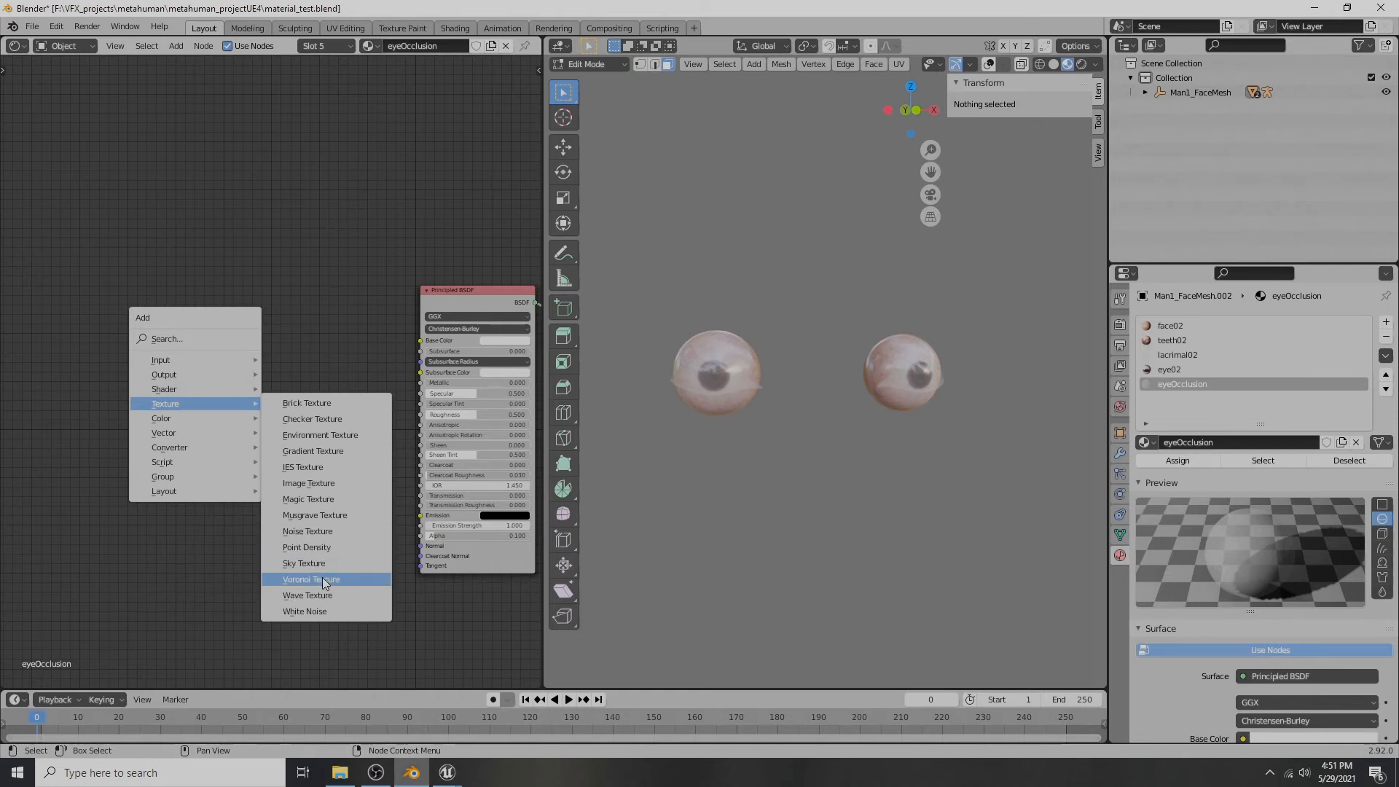
pyautogui.click(304, 449)
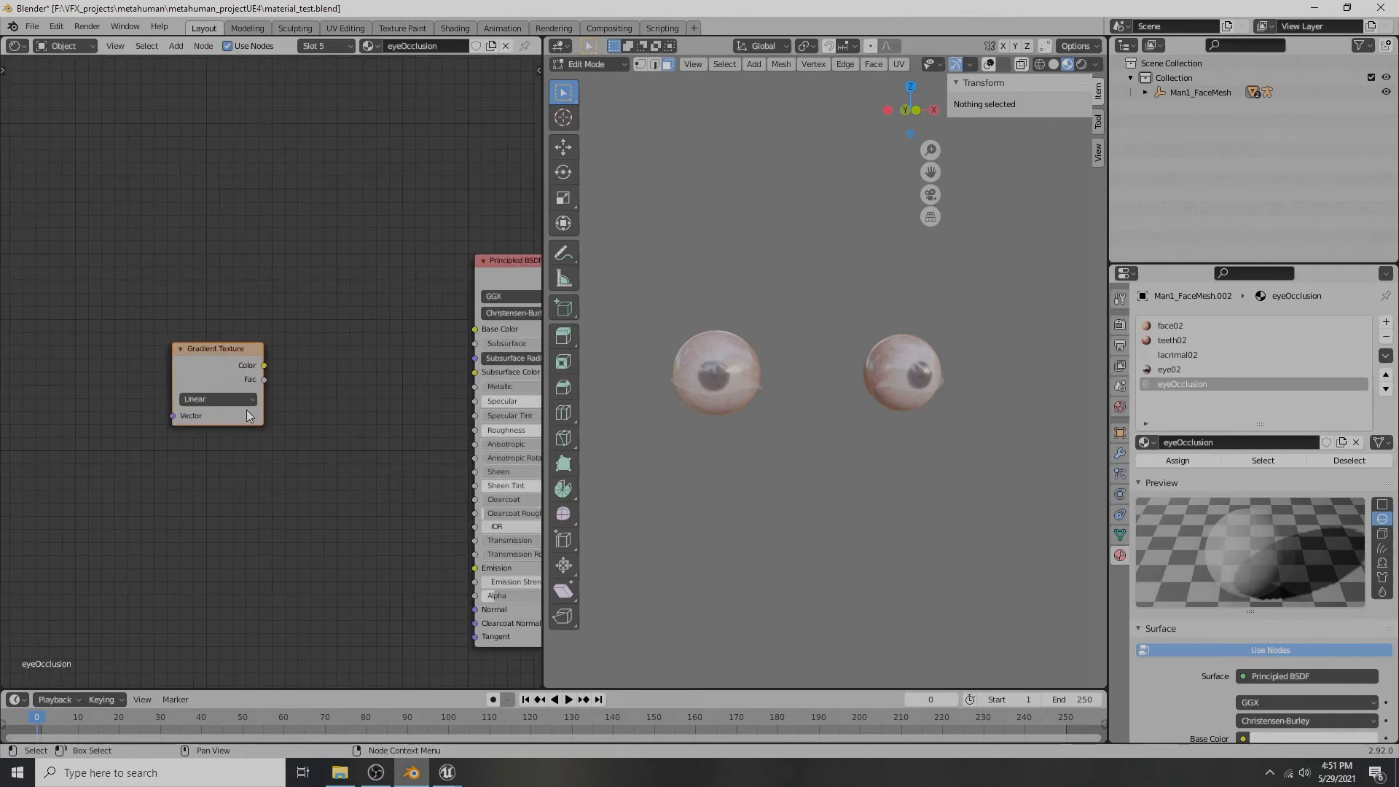
pyautogui.click(225, 399)
pyautogui.click(219, 477)
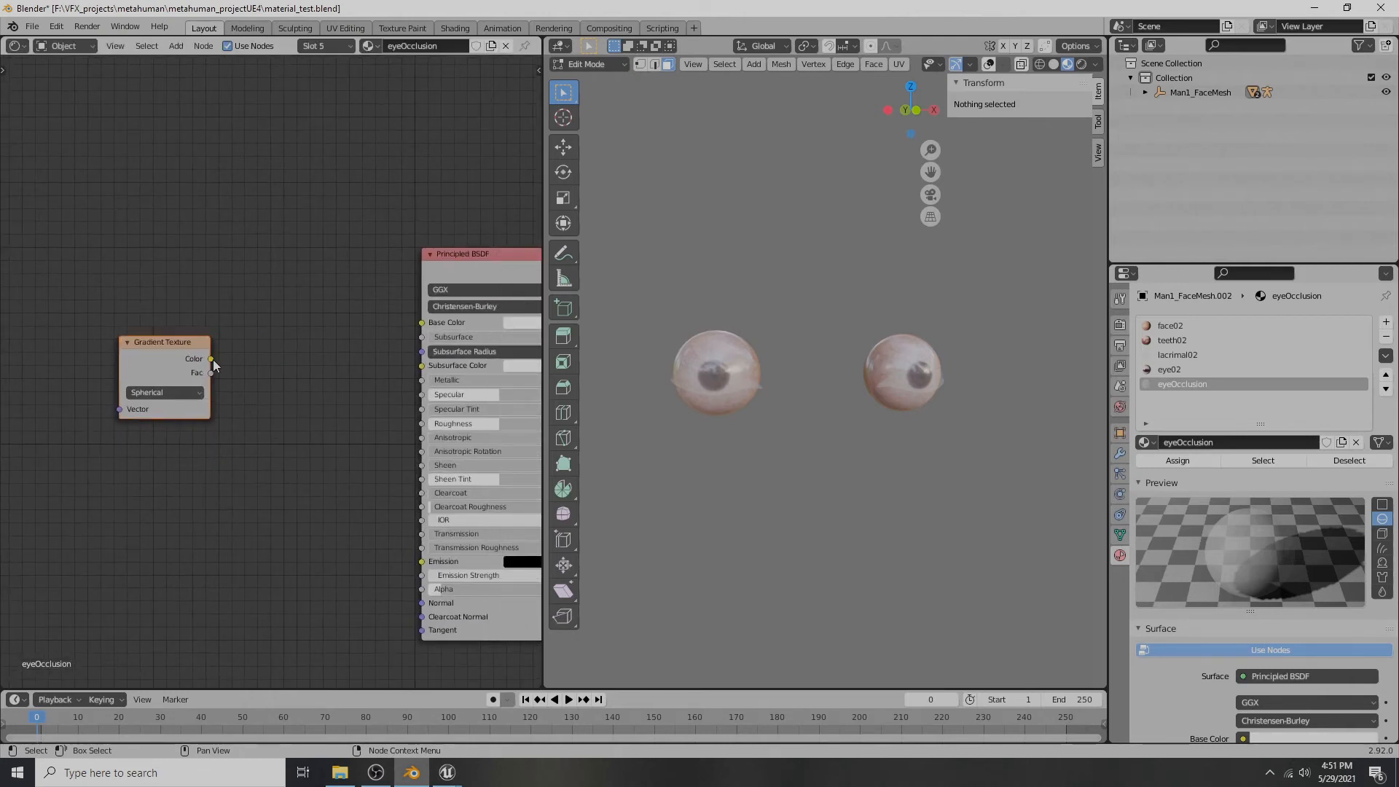
pyautogui.moveTo(211, 359); pyautogui.dragTo(417, 327)
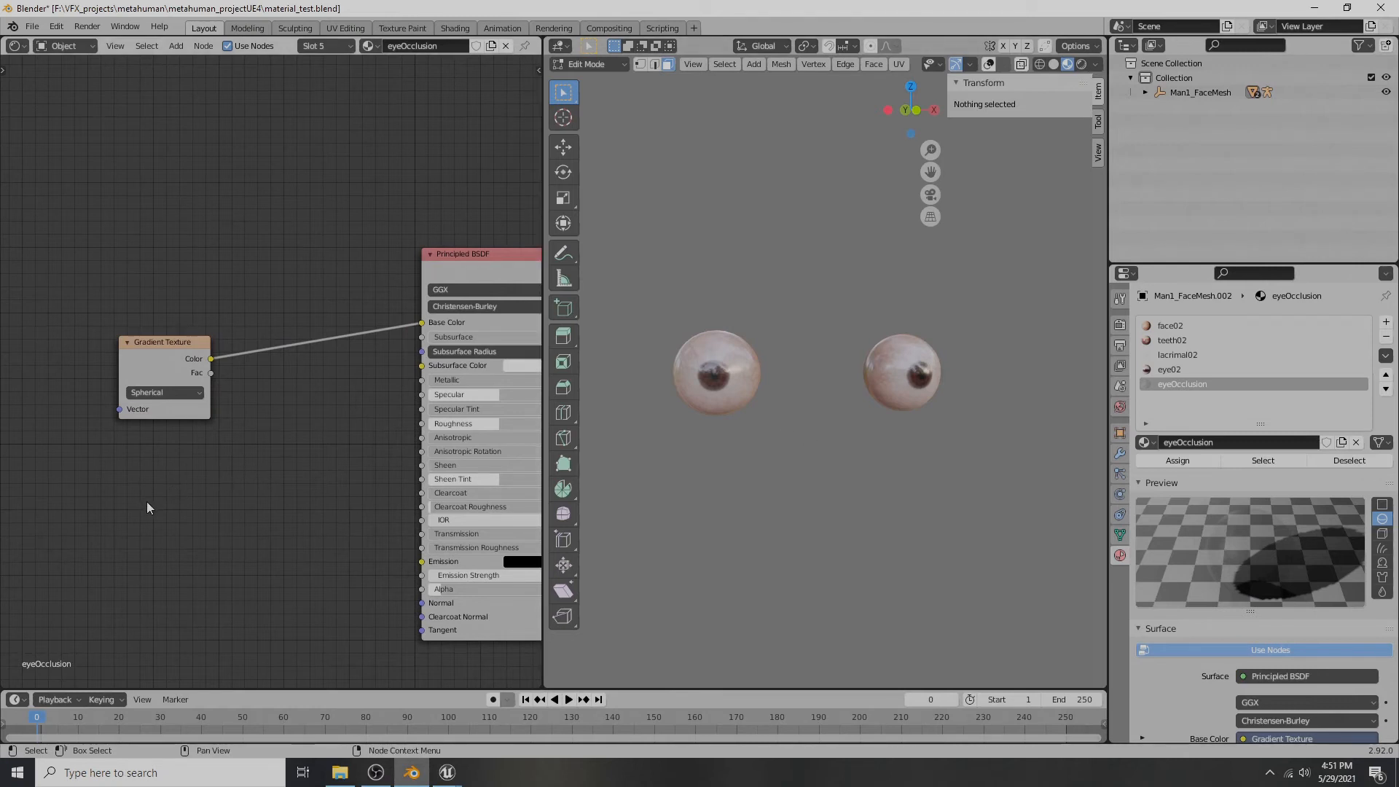
# - Switch the material preview to a flat plane and set the Principled BSDF's Alpha to 1.000
pyautogui.click(1382, 504)
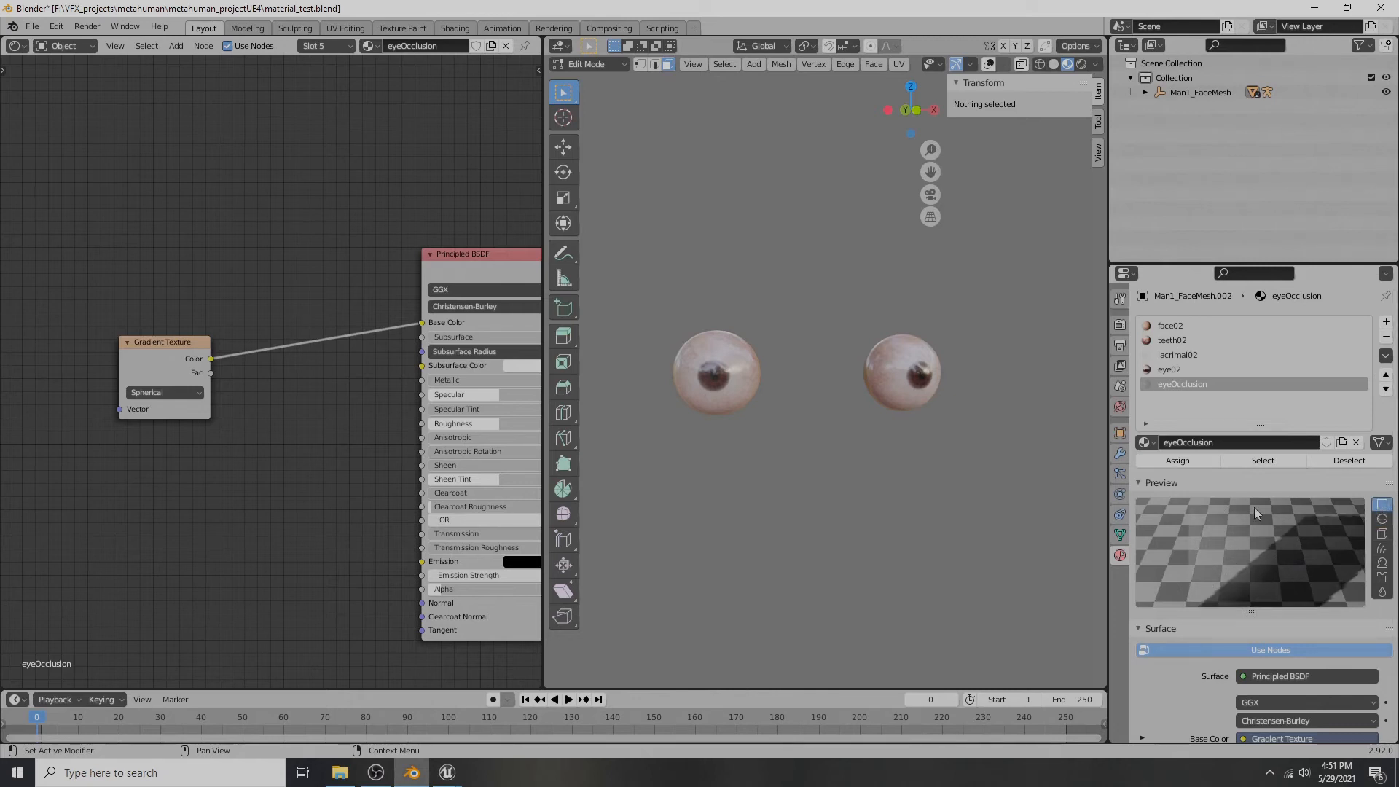
pyautogui.moveTo(144, 461)
pyautogui.mouseDown(button='middle')
pyautogui.moveTo(418, 488)
pyautogui.moveTo(265, 416)
pyautogui.moveTo(109, 400)
pyautogui.mouseUp(button='middle')
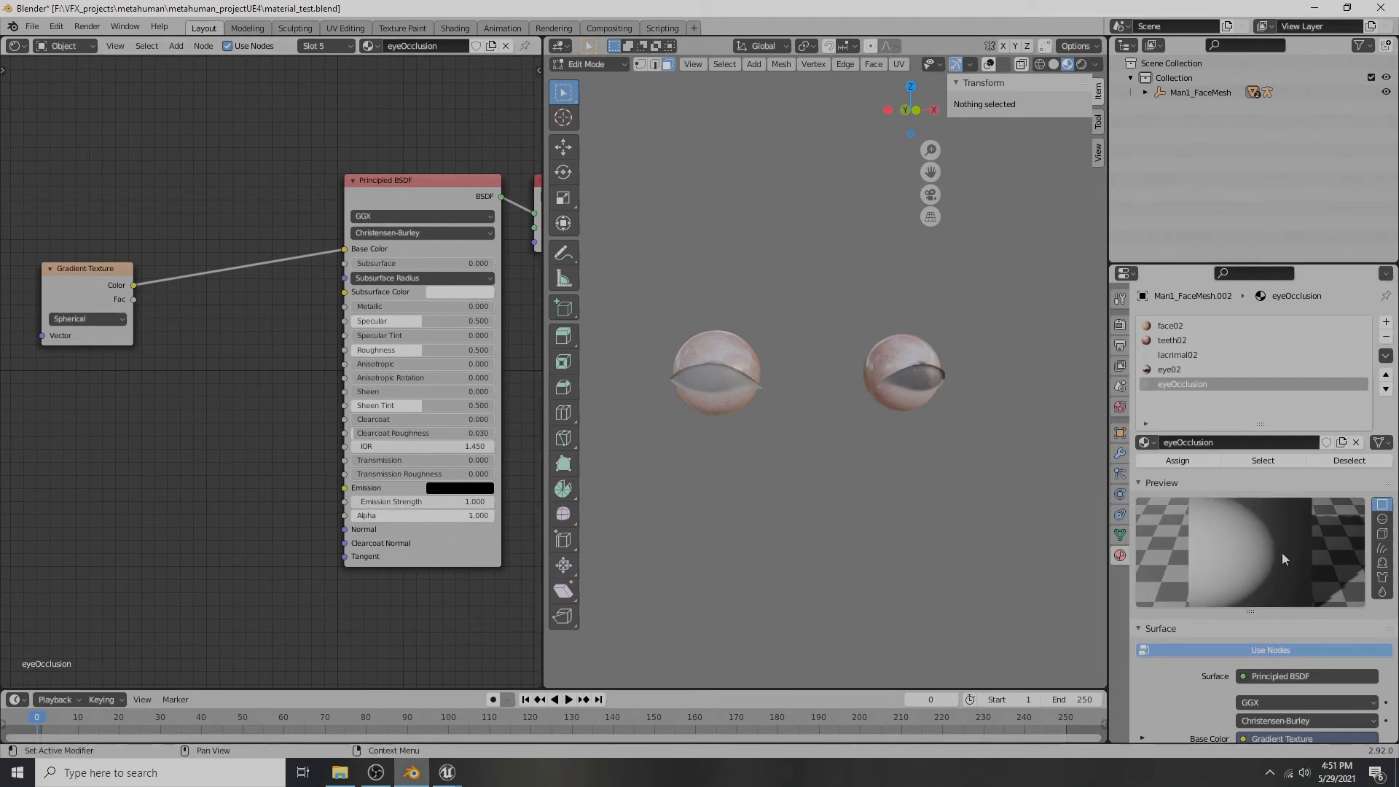
pyautogui.moveTo(194, 431); pyautogui.dragTo(456, 444, button='middle')
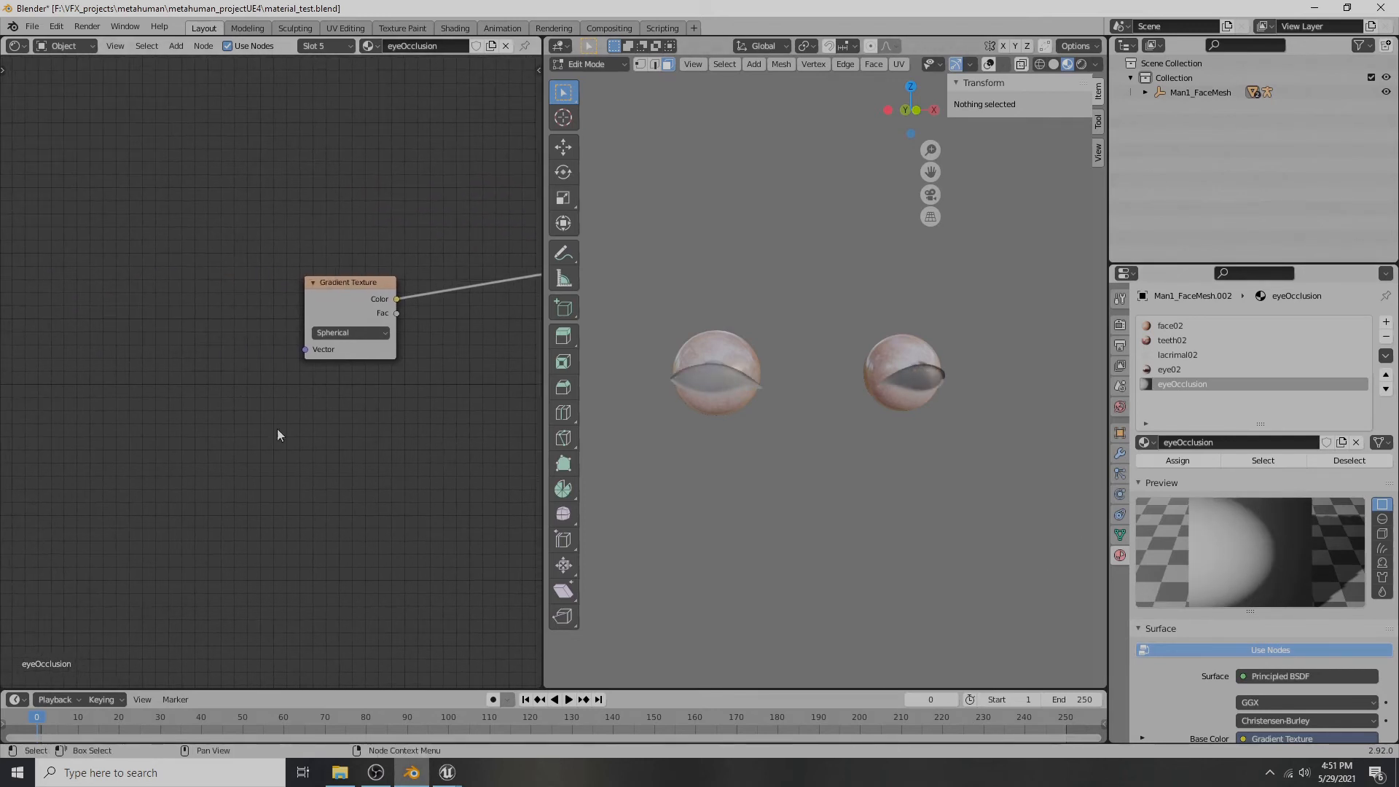
# - Add a Texture Coordinate node ahead of the Gradient Texture node
pyautogui.hotkey('shift', 'a')
pyautogui.moveTo(183, 363)
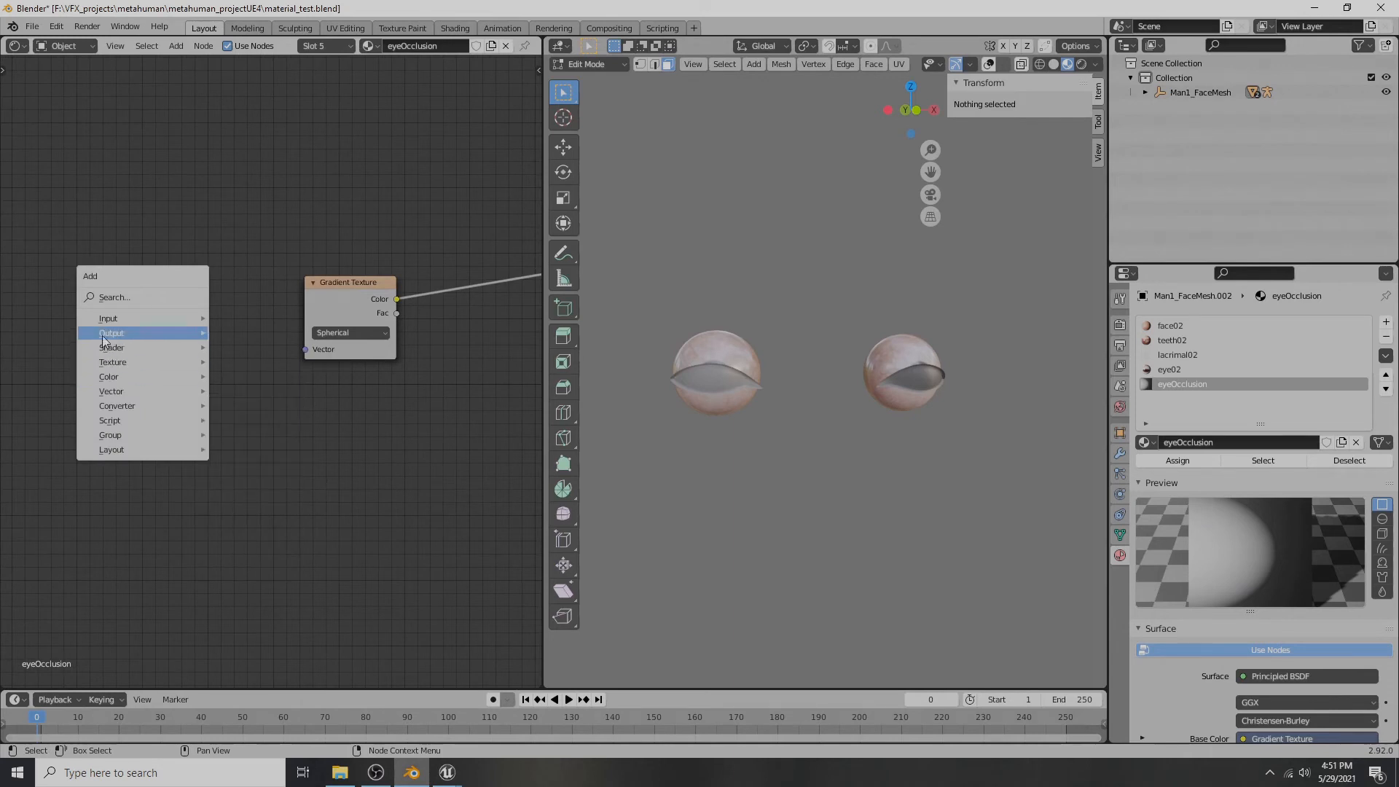
pyautogui.moveTo(169, 320)
pyautogui.click(264, 526)
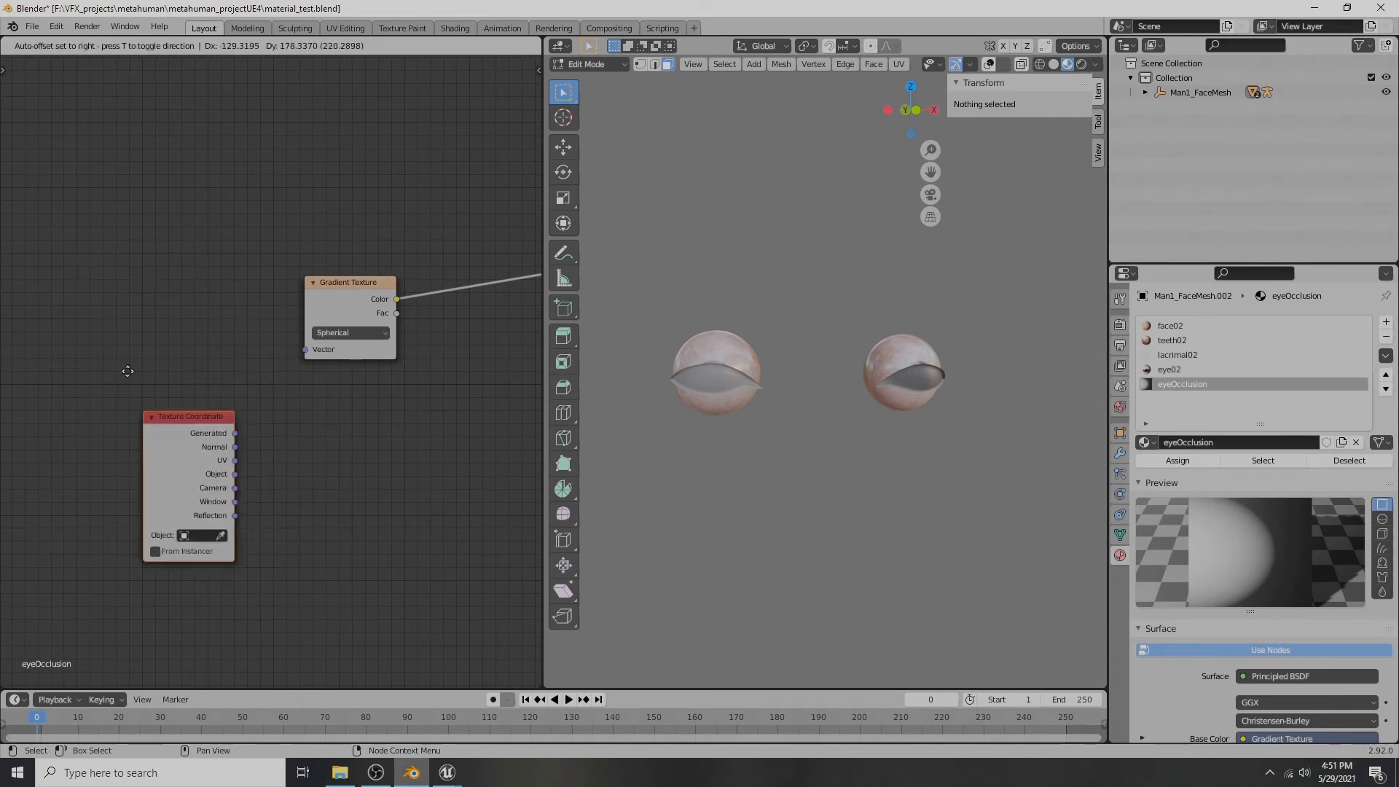
pyautogui.click(137, 322)
# - Add a Mapping node linked from the Texture Coordinate's UV output to the Gradient Texture's Vector input
pyautogui.hotkey('shift', 'a')
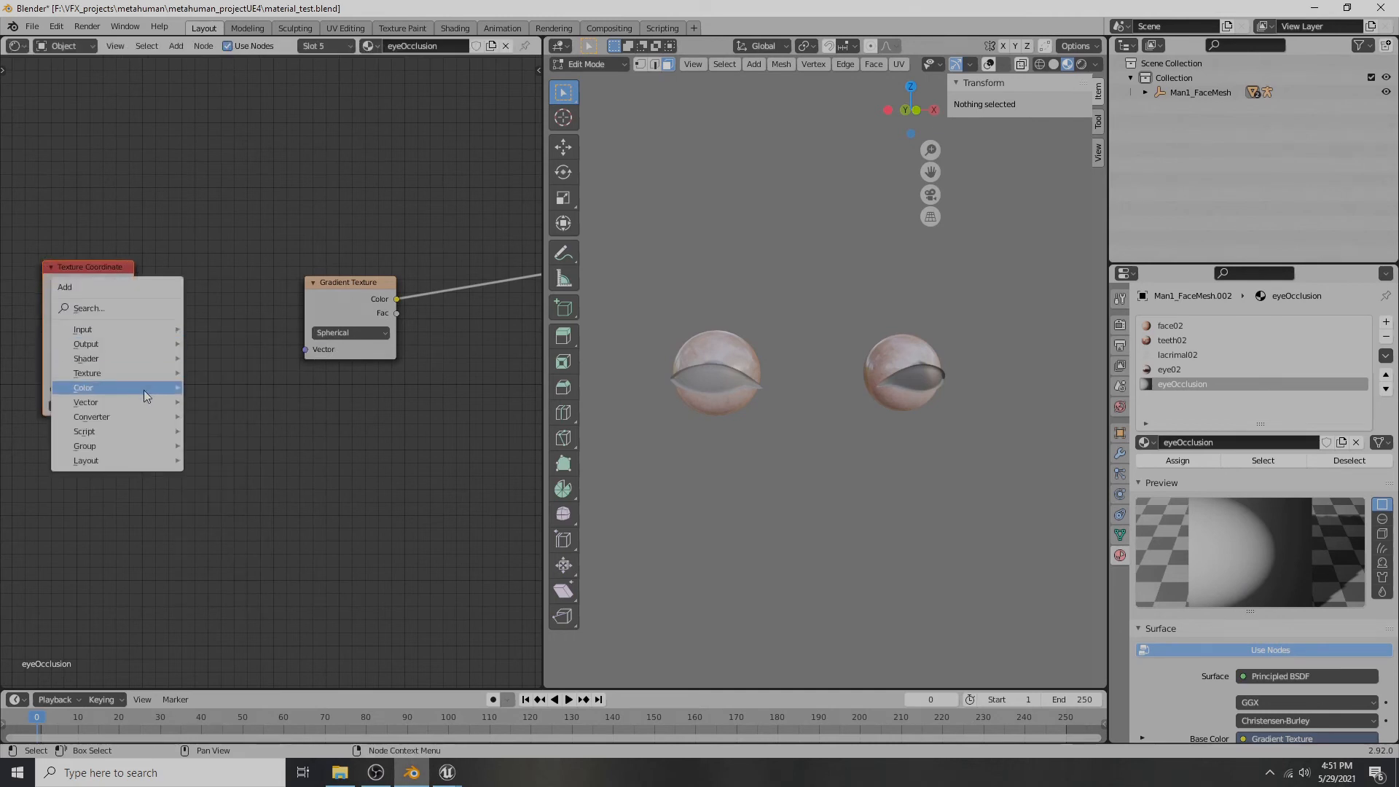
pyautogui.moveTo(139, 401)
pyautogui.click(239, 432)
pyautogui.click(144, 284)
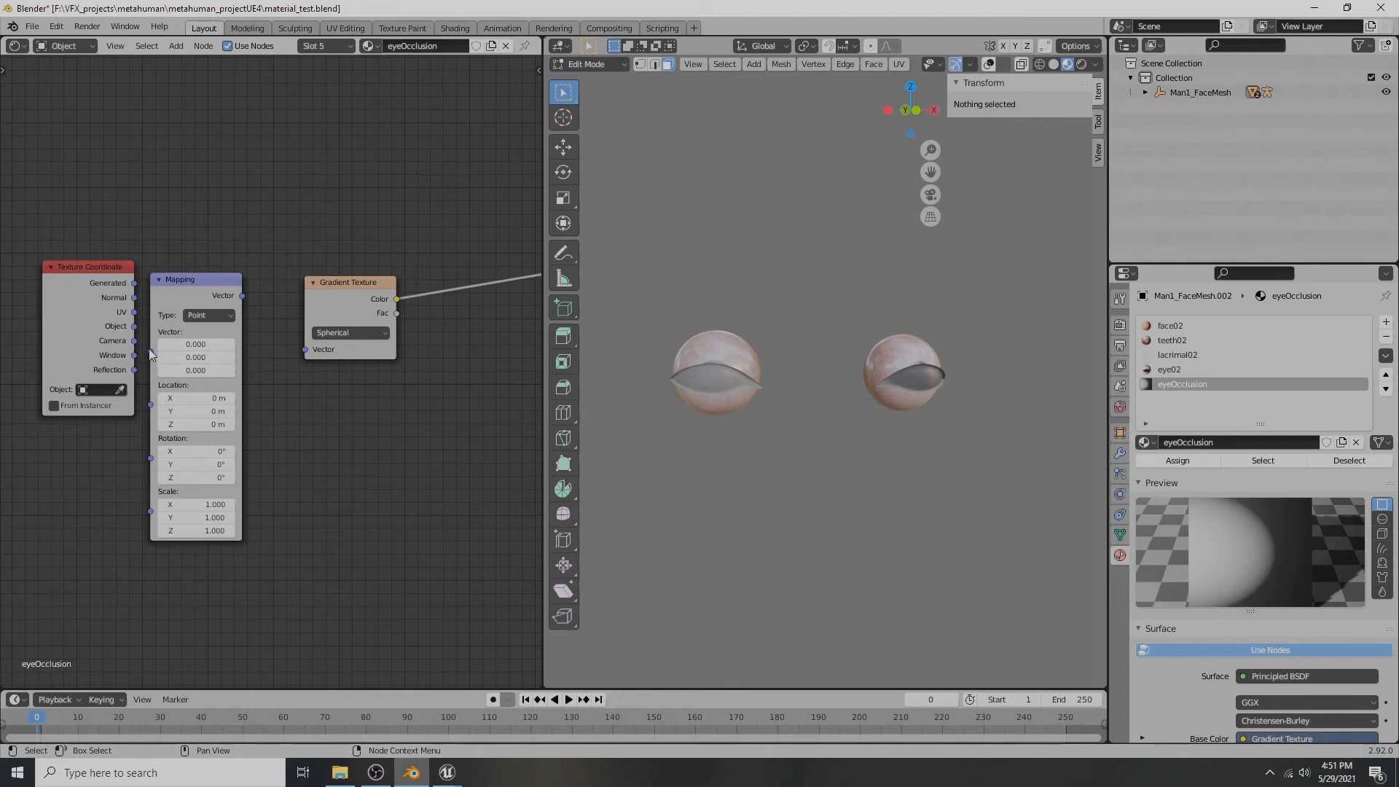
pyautogui.moveTo(99, 275); pyautogui.dragTo(150, 332)
pyautogui.moveTo(187, 280); pyautogui.dragTo(252, 415)
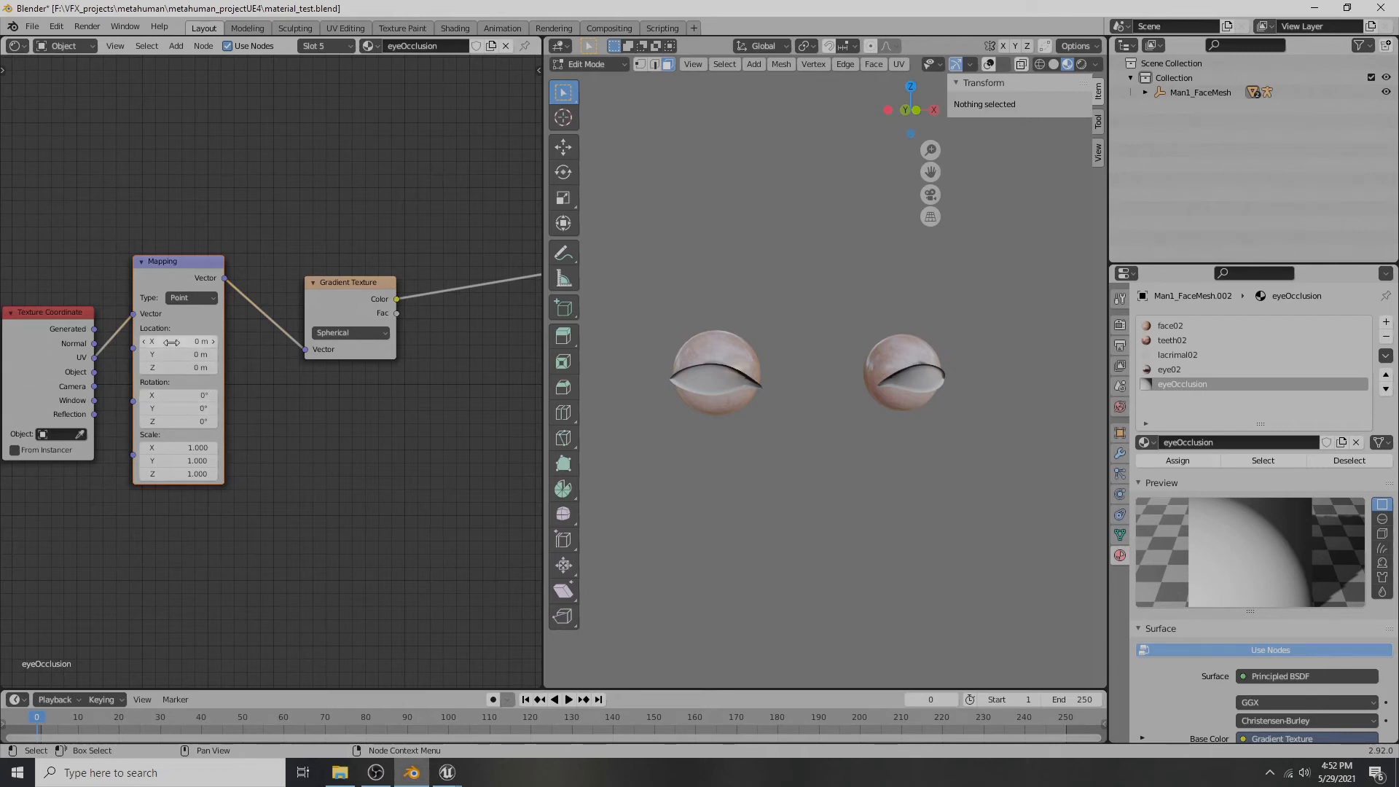
# - Try Mapping Location X values of -0.4 m, 0.2 m and -0.2 m to shift the gradient
pyautogui.moveTo(171, 342)
pyautogui.mouseDown()
pyautogui.moveTo(196, 341)
pyautogui.moveTo(174, 342)
pyautogui.mouseUp()
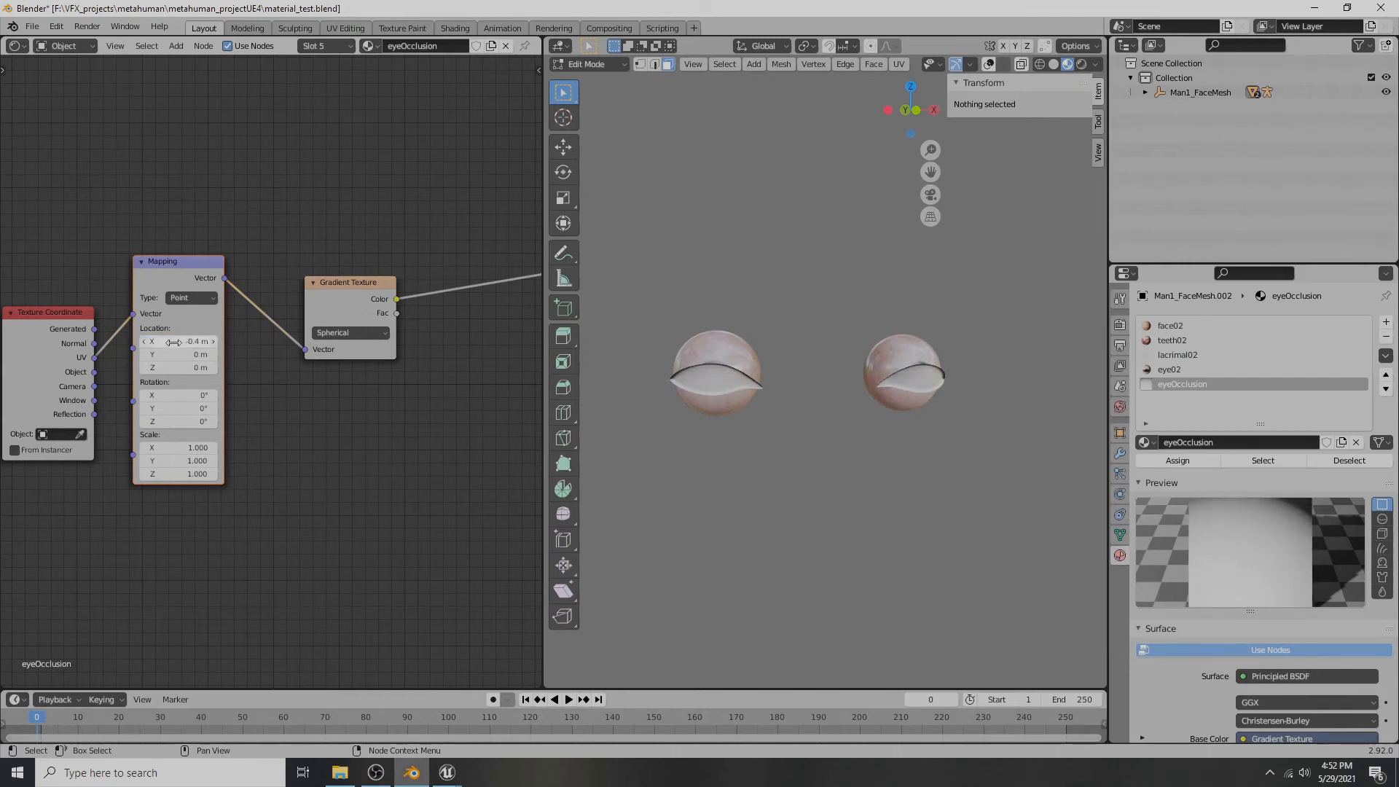
pyautogui.click(194, 342)
pyautogui.write('0.2')
pyautogui.press('Return')
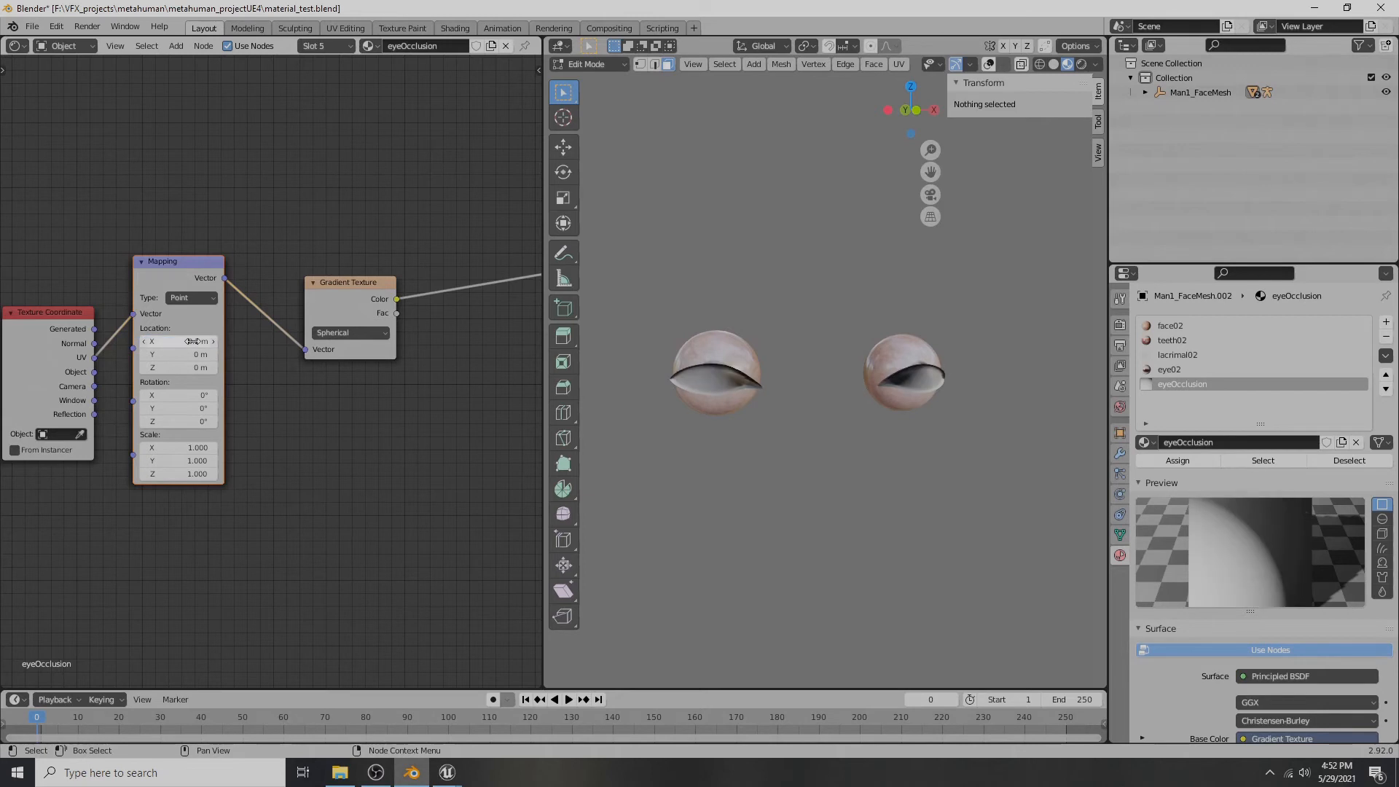
pyautogui.click(194, 342)
pyautogui.press('BackSpace')
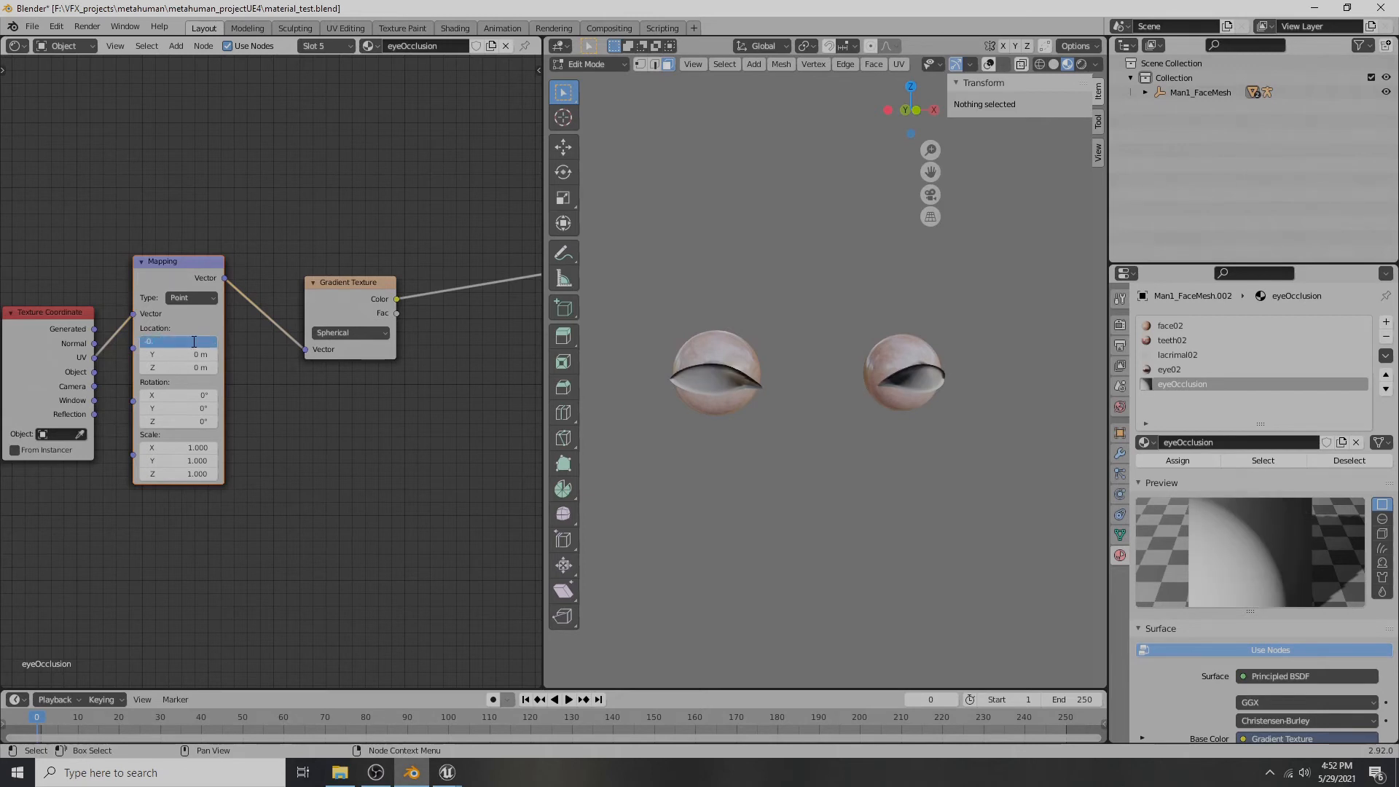
pyautogui.write('-0.2')
pyautogui.press('Return')
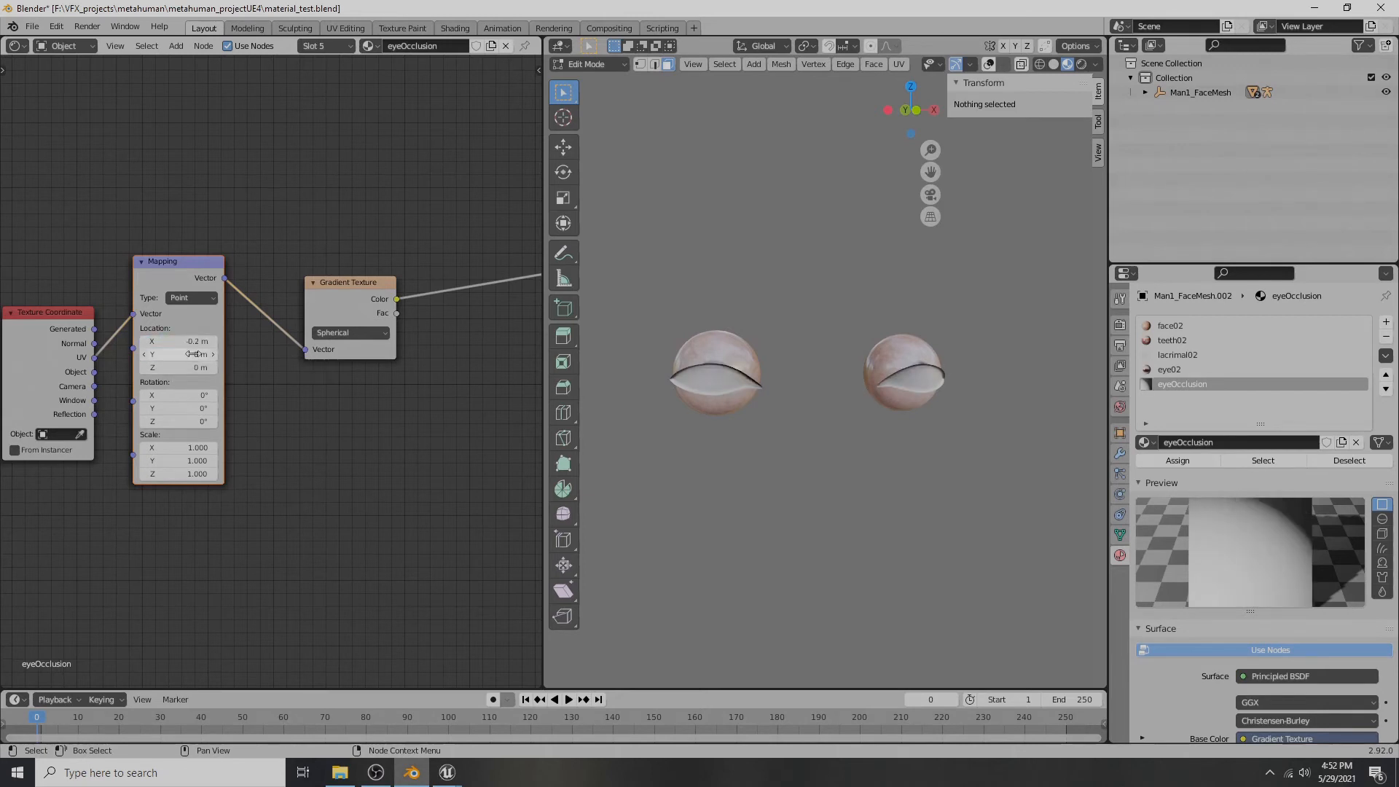
# - Set the Mapping node's Location to X -0.5 m and Y 0.3 m
pyautogui.click(190, 342)
pyautogui.write('0')
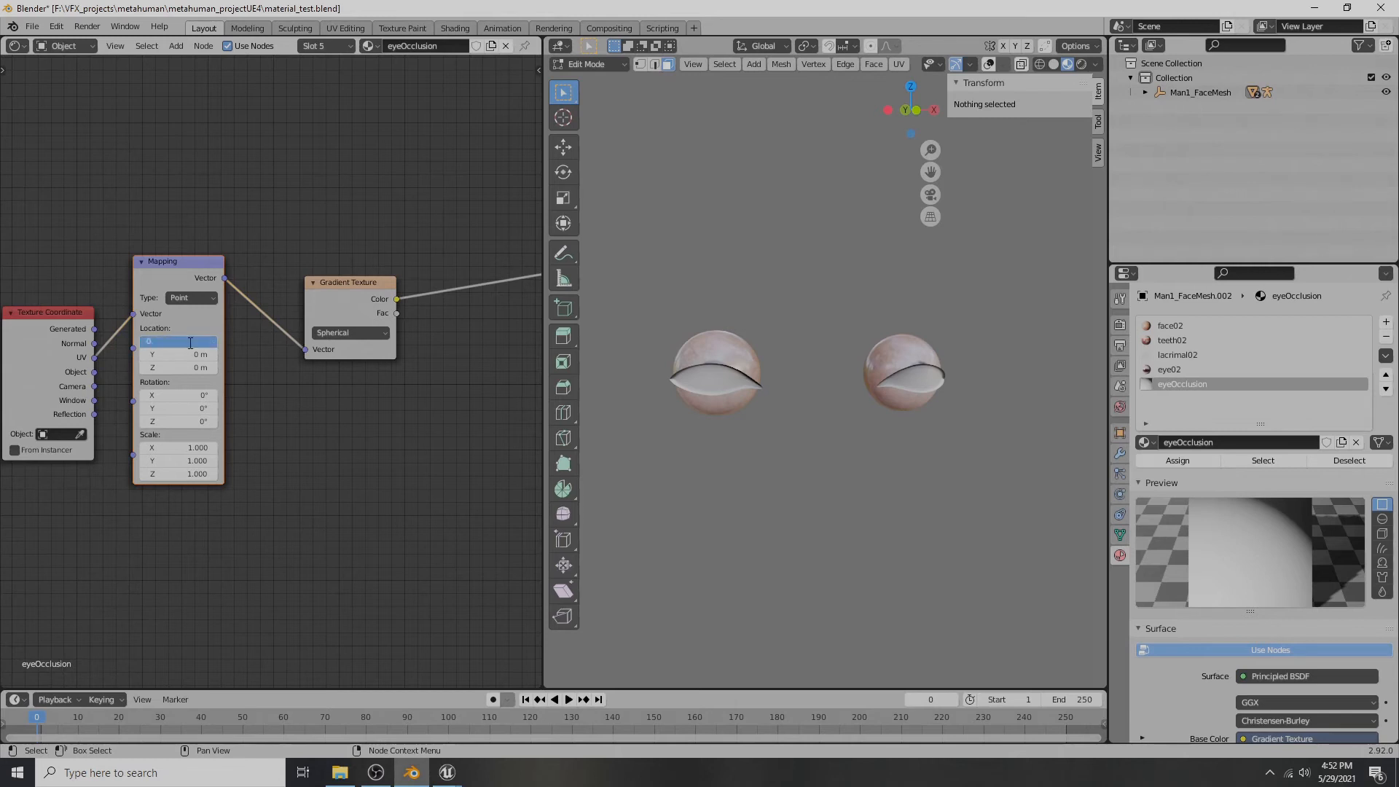
pyautogui.write('.4')
pyautogui.press('Return')
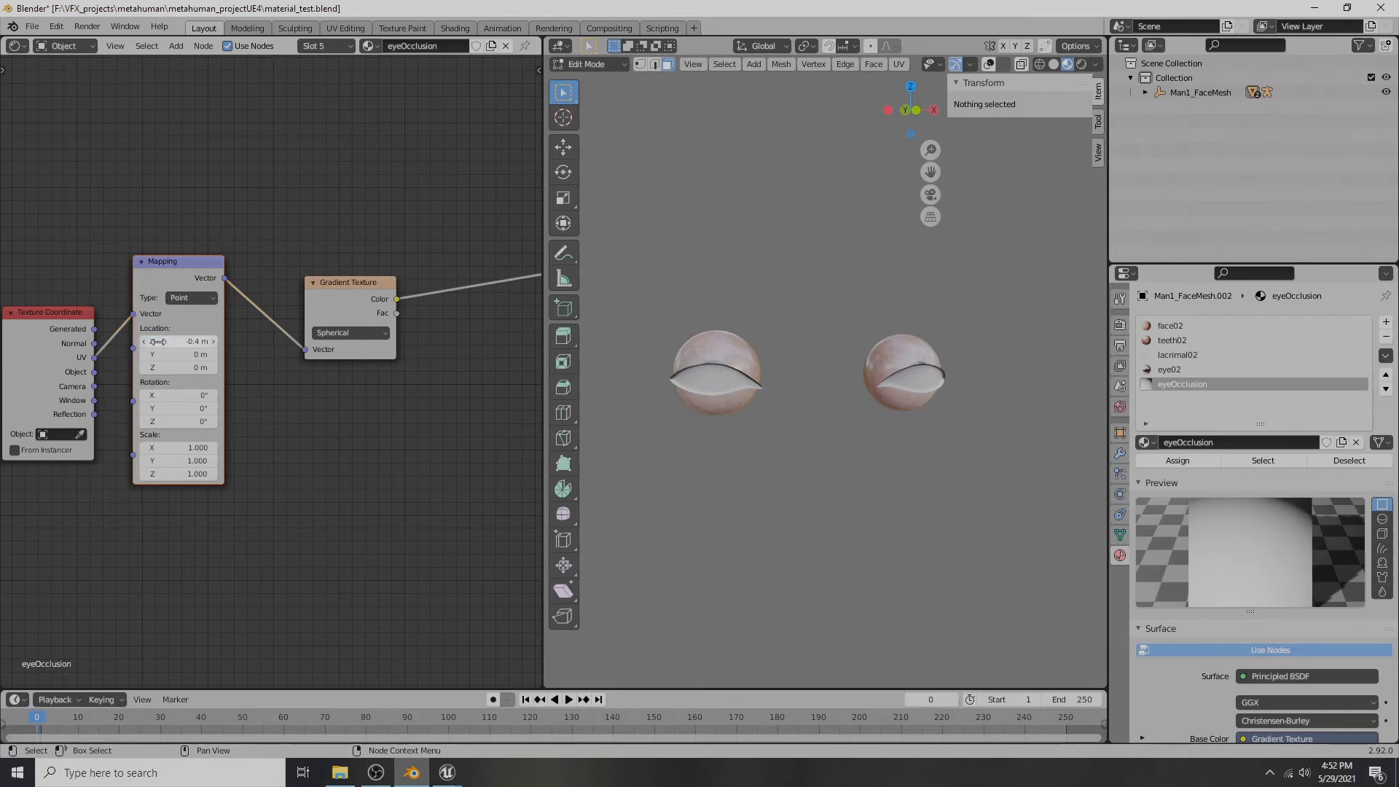
pyautogui.moveTo(167, 341)
pyautogui.mouseDown()
pyautogui.moveTo(146, 341)
pyautogui.moveTo(185, 353)
pyautogui.mouseUp()
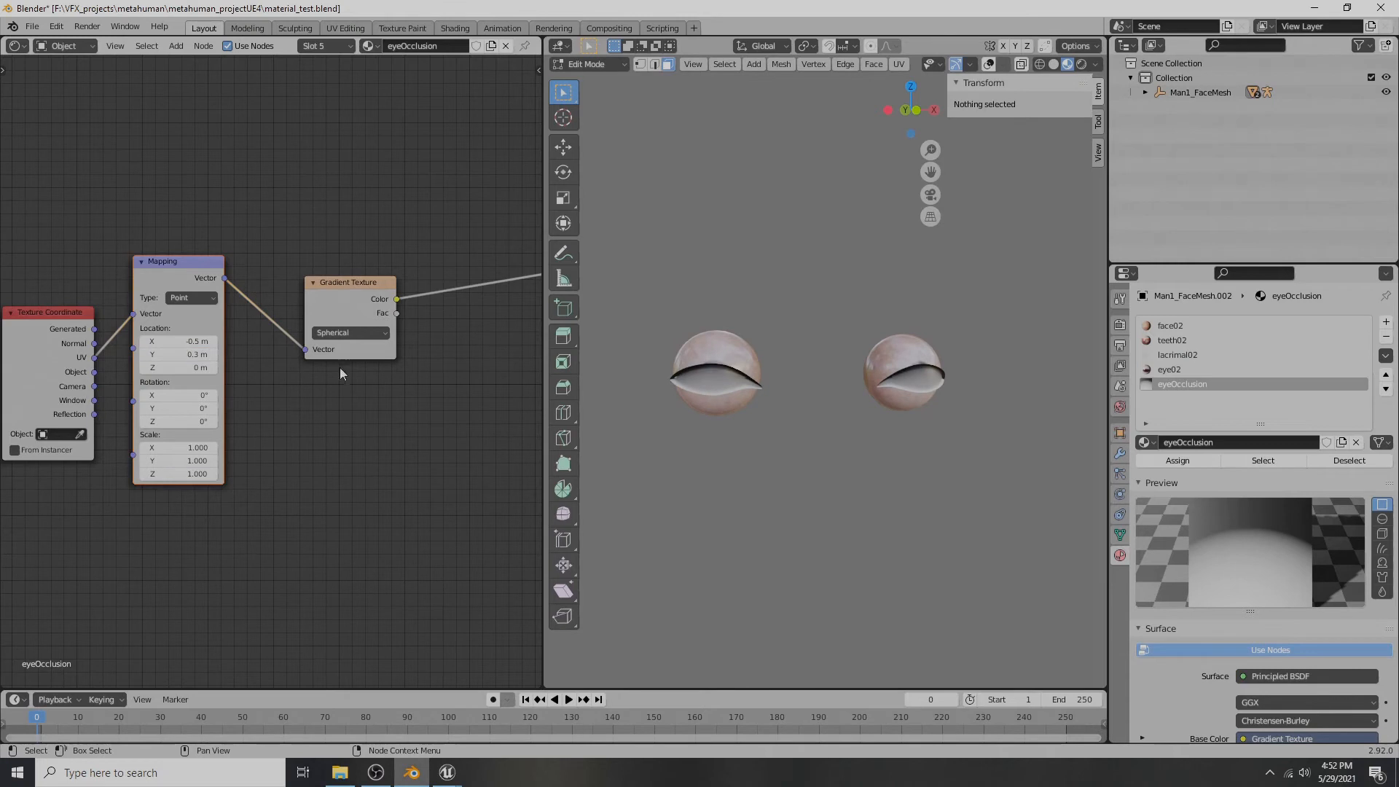
# - Connect the Gradient Texture's Color output to the Principled BSDF's Alpha input as well
pyautogui.moveTo(687, 377); pyautogui.dragTo(687, 375, button='middle')
pyautogui.scroll(-2, 478, 403)
pyautogui.moveTo(479, 403); pyautogui.dragTo(280, 366, button='middle')
pyautogui.moveTo(182, 292); pyautogui.dragTo(419, 492)
pyautogui.scroll(2, 204, 326)
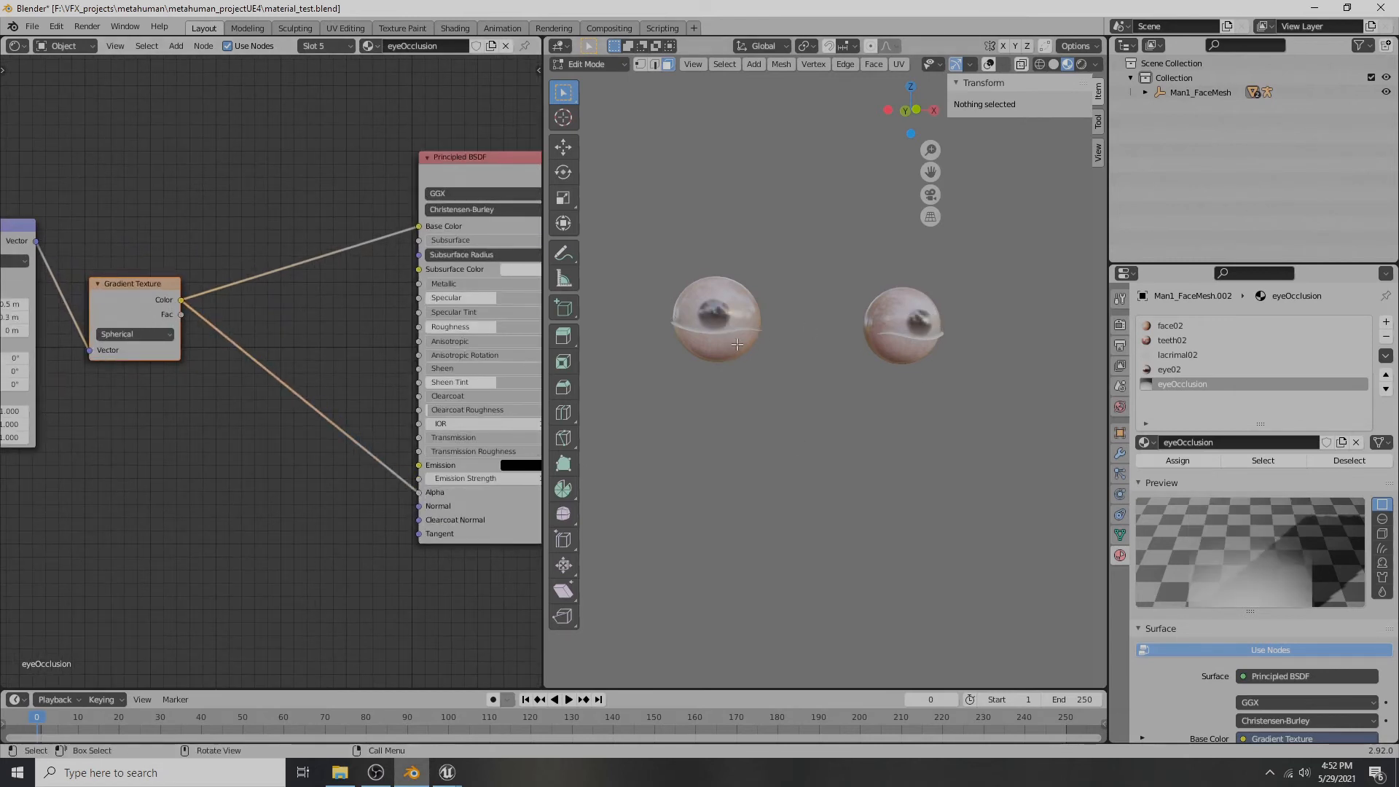
pyautogui.scroll(1, 732, 335)
pyautogui.moveTo(734, 335); pyautogui.dragTo(739, 337, button='middle')
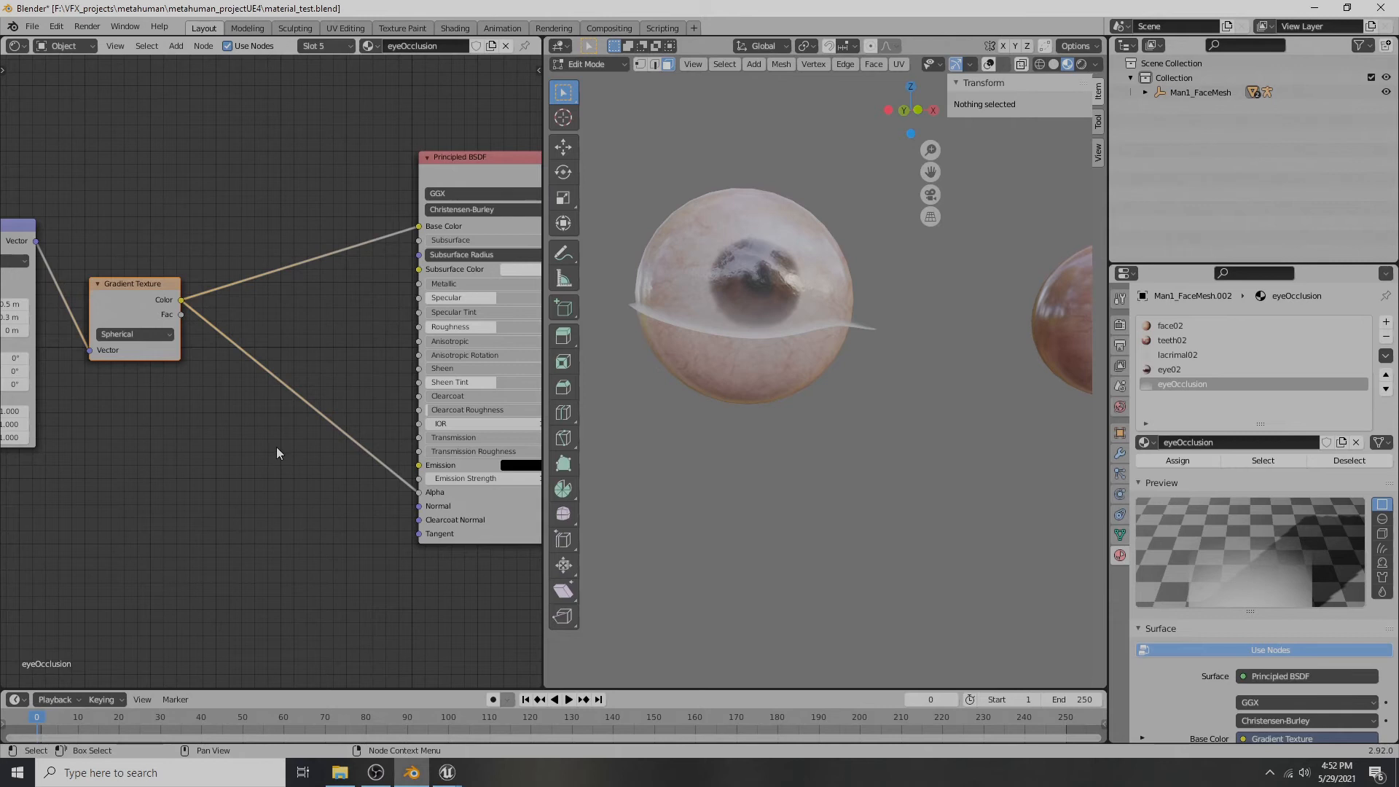
# - Insert an Invert node into the link between the Gradient Texture's Color output and the Alpha input
pyautogui.hotkey('shift', 'a')
pyautogui.moveTo(277, 438)
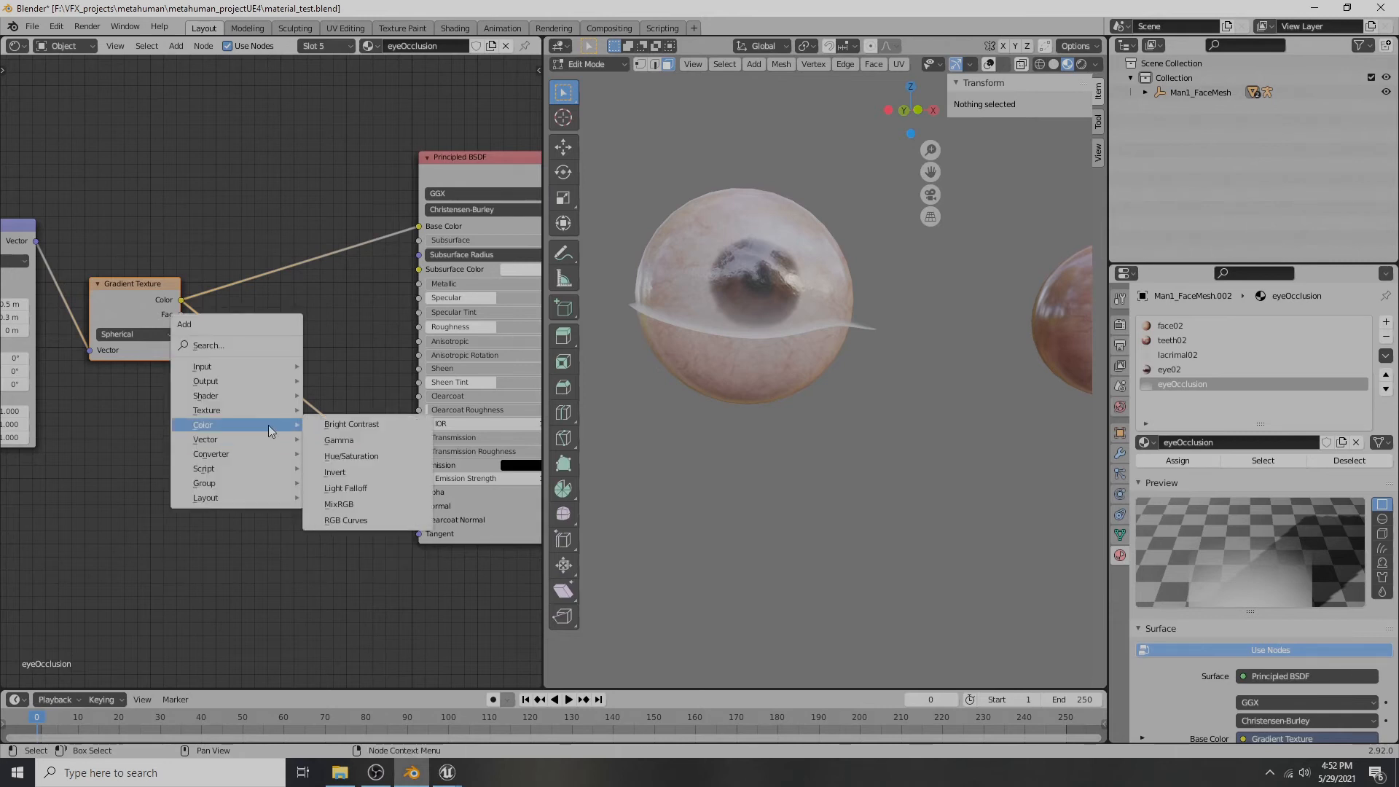
pyautogui.click(343, 473)
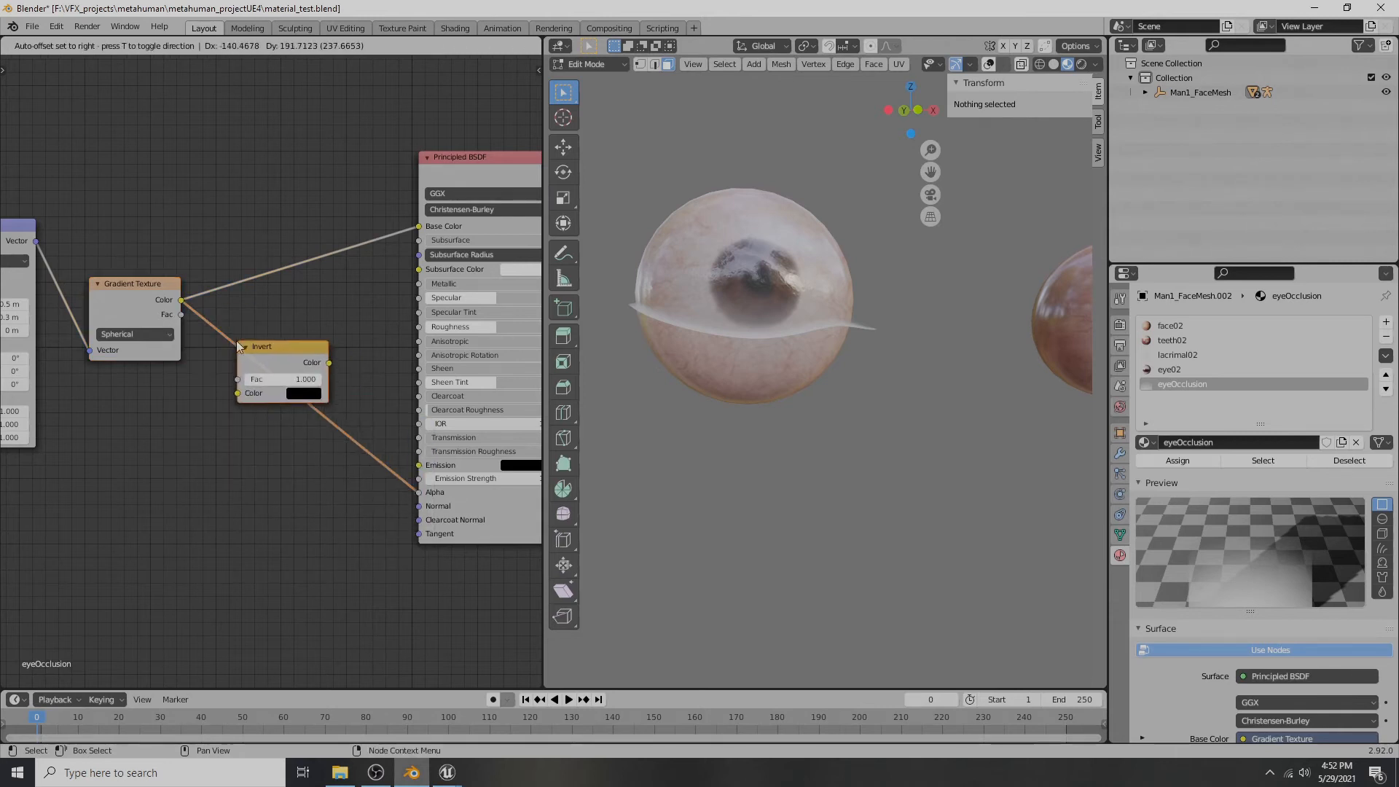
pyautogui.click(297, 392)
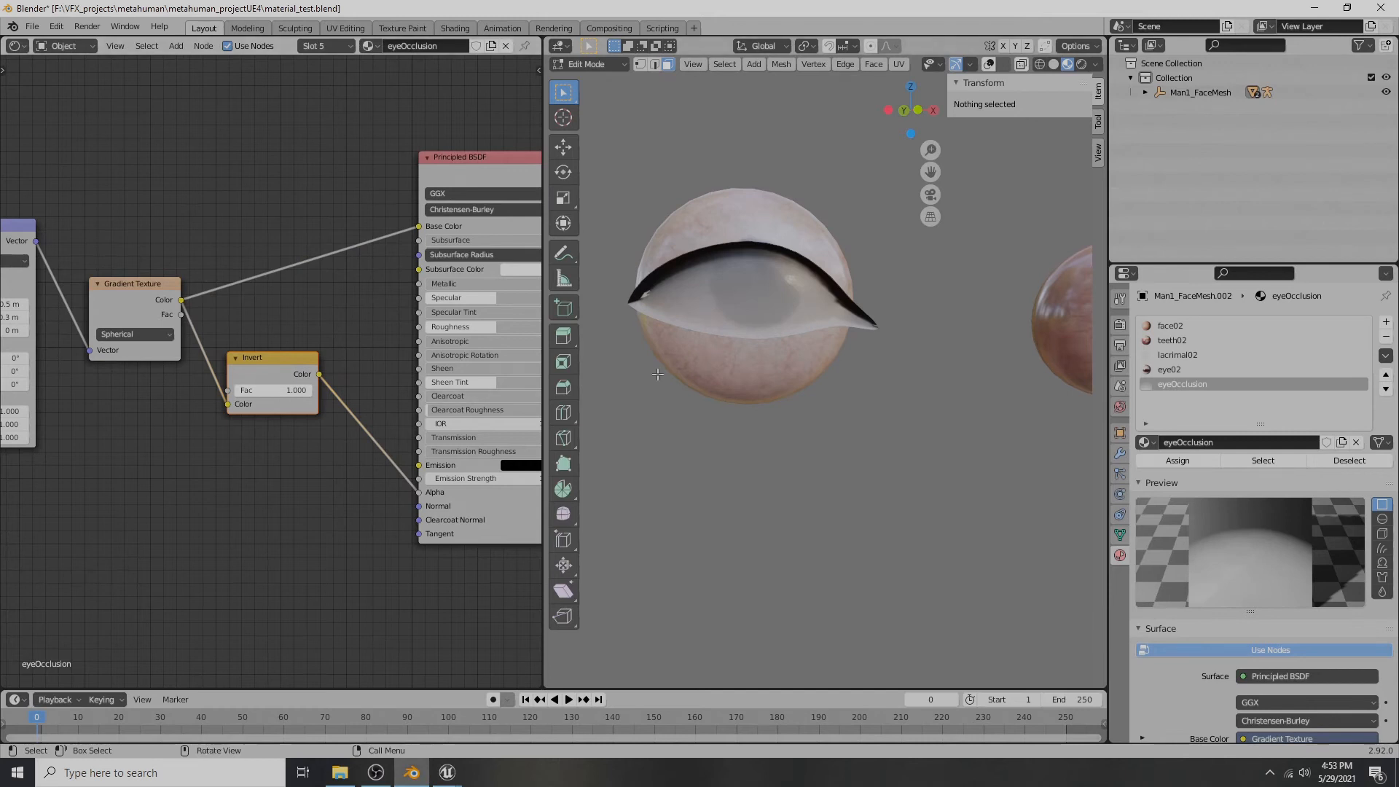
pyautogui.moveTo(299, 361); pyautogui.dragTo(308, 347)
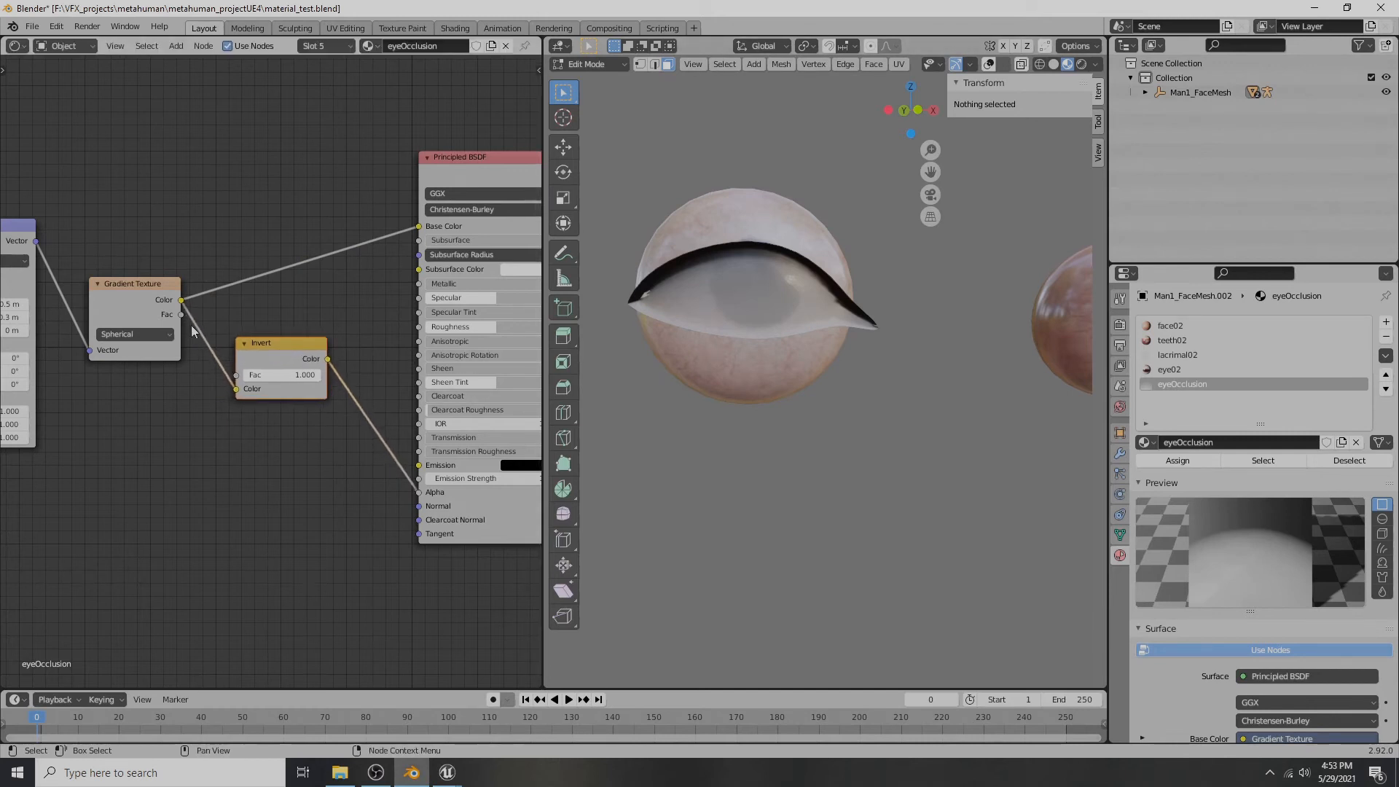
# - Rearrange the Gradient Texture and Invert nodes closer together to free space before the Principled BSDF
pyautogui.click(117, 295)
pyautogui.moveTo(116, 348); pyautogui.dragTo(235, 279, button='middle')
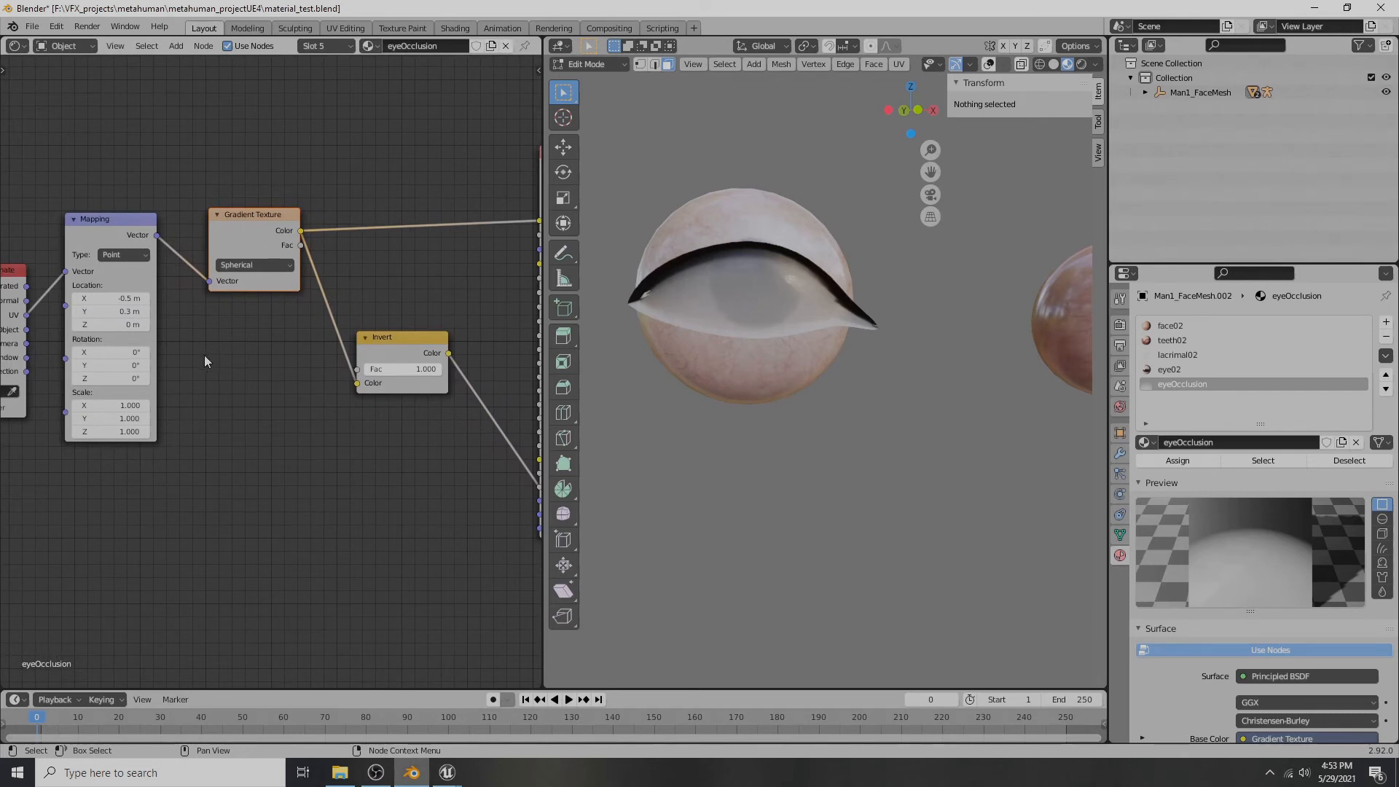
pyautogui.moveTo(396, 343); pyautogui.dragTo(378, 334)
pyautogui.moveTo(246, 220); pyautogui.dragTo(233, 199)
pyautogui.moveTo(375, 347); pyautogui.dragTo(331, 317)
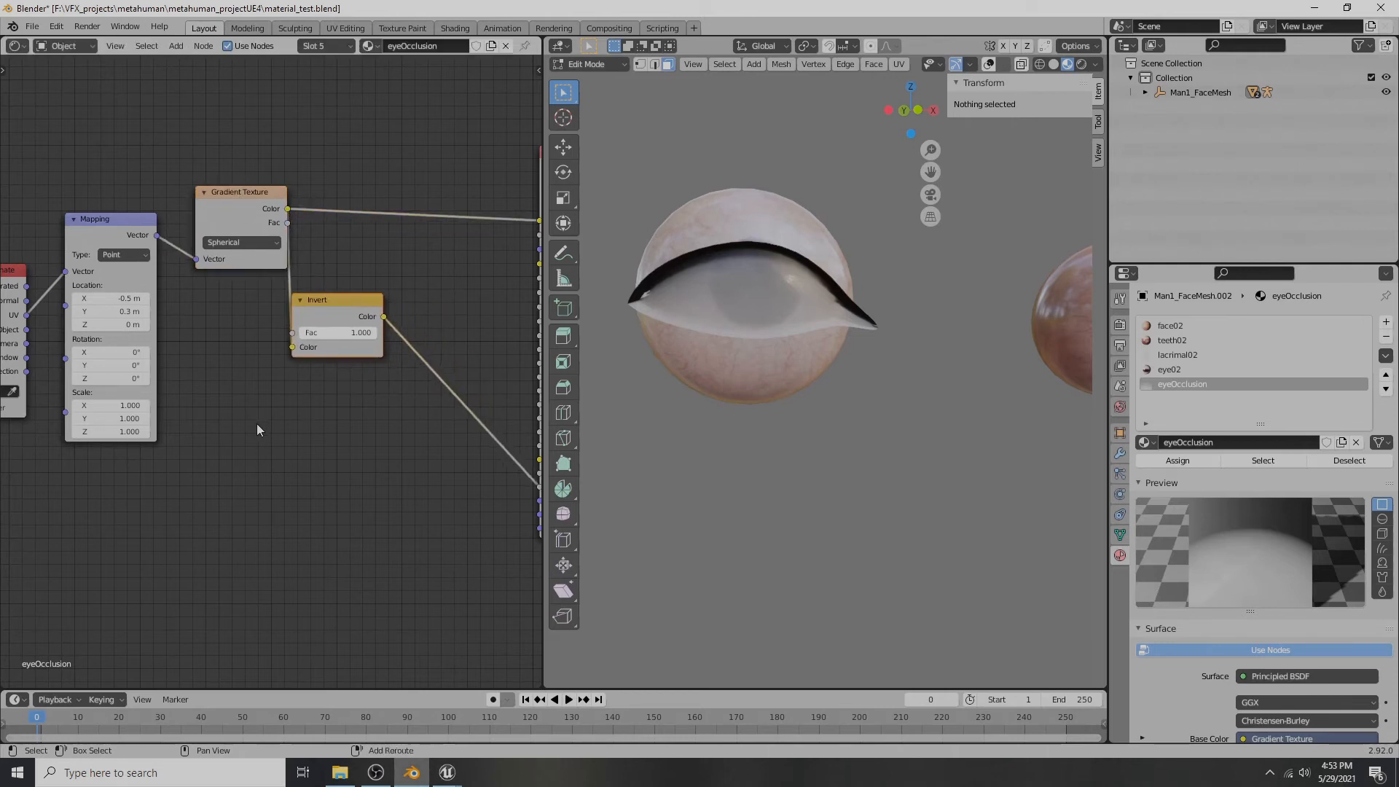
# - Insert a Bright/Contrast node between Invert and the Alpha input, with Bright -0.200 and Contrast -0.100
pyautogui.hotkey('shift', 'a')
pyautogui.moveTo(257, 424)
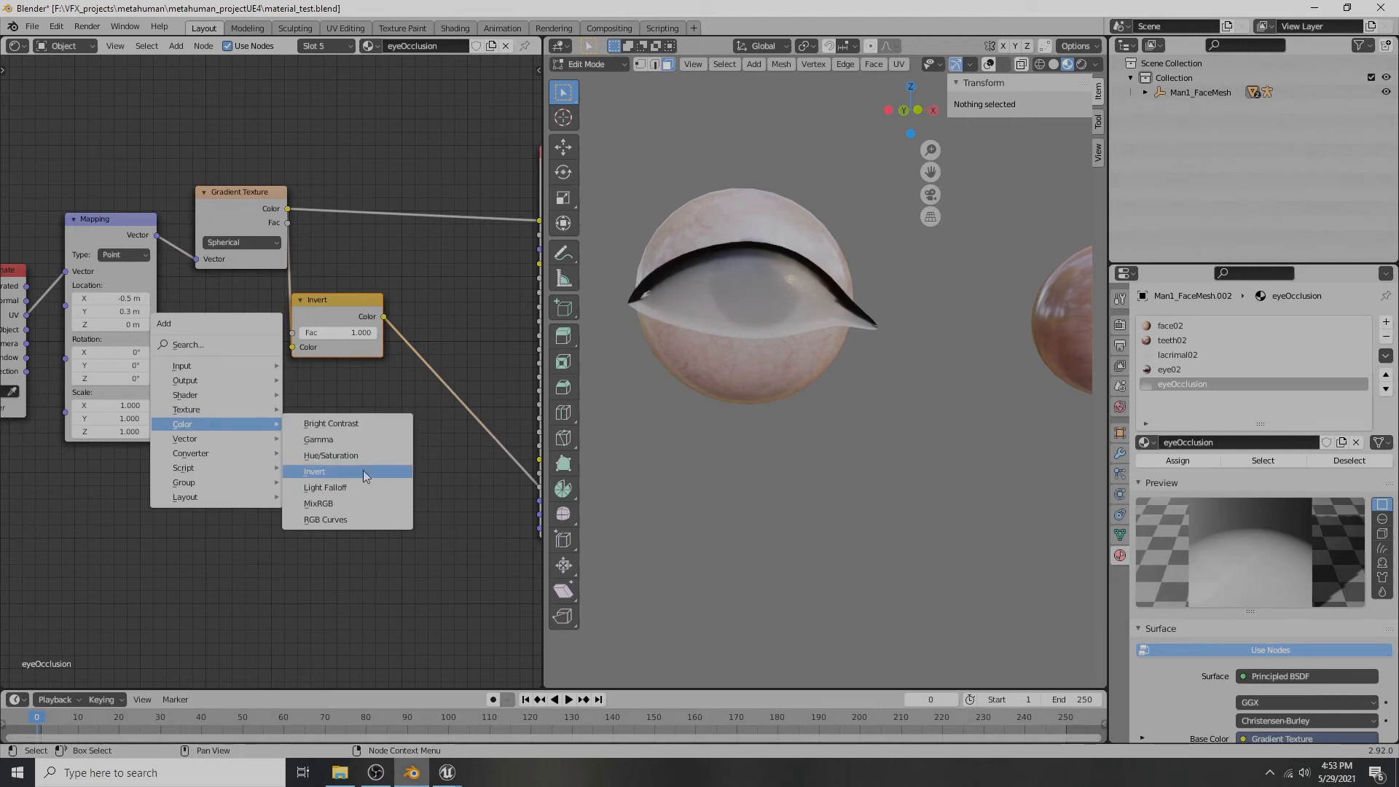
pyautogui.click(337, 424)
pyautogui.click(410, 362)
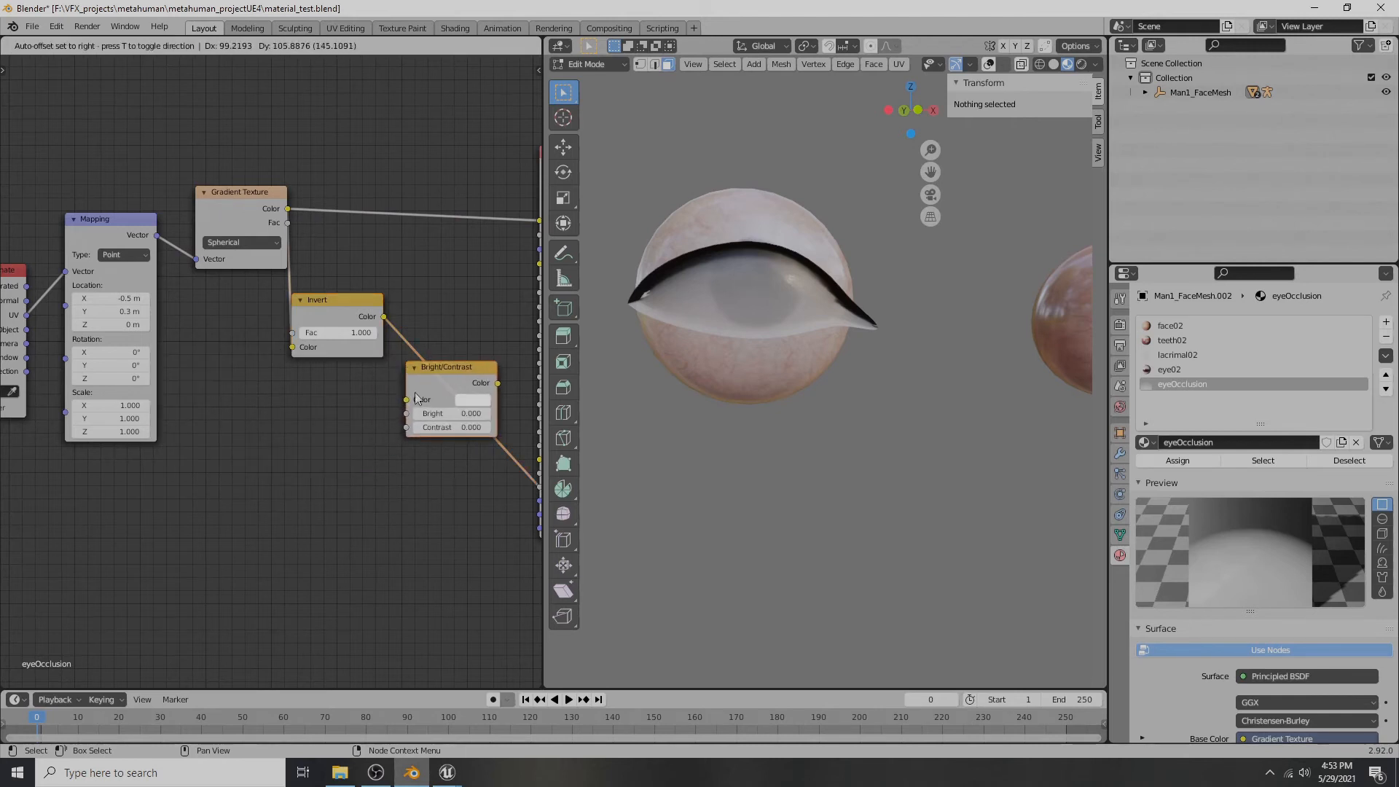
pyautogui.moveTo(323, 410); pyautogui.dragTo(238, 450, button='middle')
pyautogui.moveTo(364, 403)
pyautogui.mouseDown()
pyautogui.moveTo(332, 385)
pyautogui.moveTo(346, 425)
pyautogui.moveTo(365, 426)
pyautogui.moveTo(340, 425)
pyautogui.moveTo(366, 425)
pyautogui.moveTo(324, 426)
pyautogui.moveTo(353, 437)
pyautogui.moveTo(334, 437)
pyautogui.mouseUp()
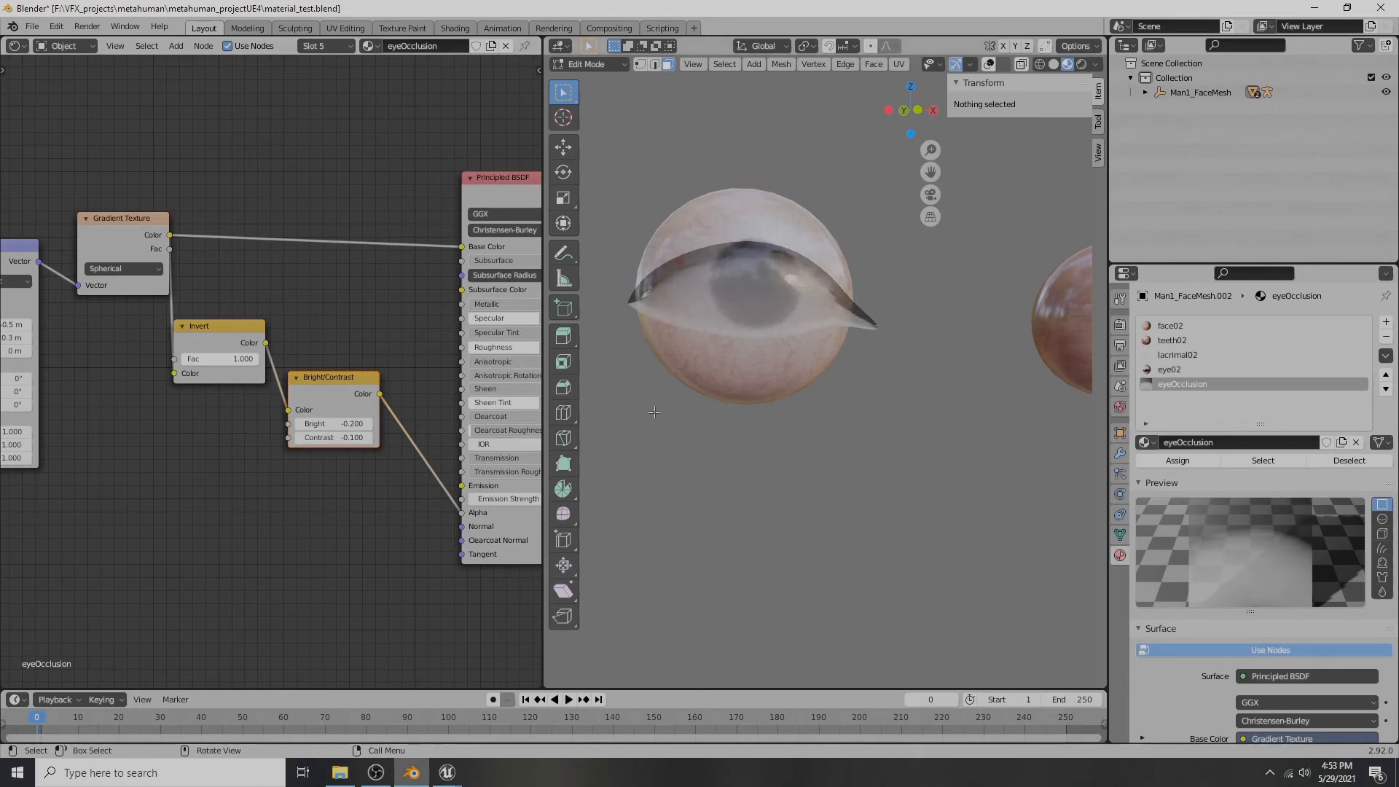
# - Set the Bright/Contrast node's Contrast to 0 and its Bright value to -0.400
pyautogui.scroll(-5, 654, 413)
pyautogui.scroll(1, 349, 443)
pyautogui.click(355, 443)
pyautogui.write('0')
pyautogui.press('Return')
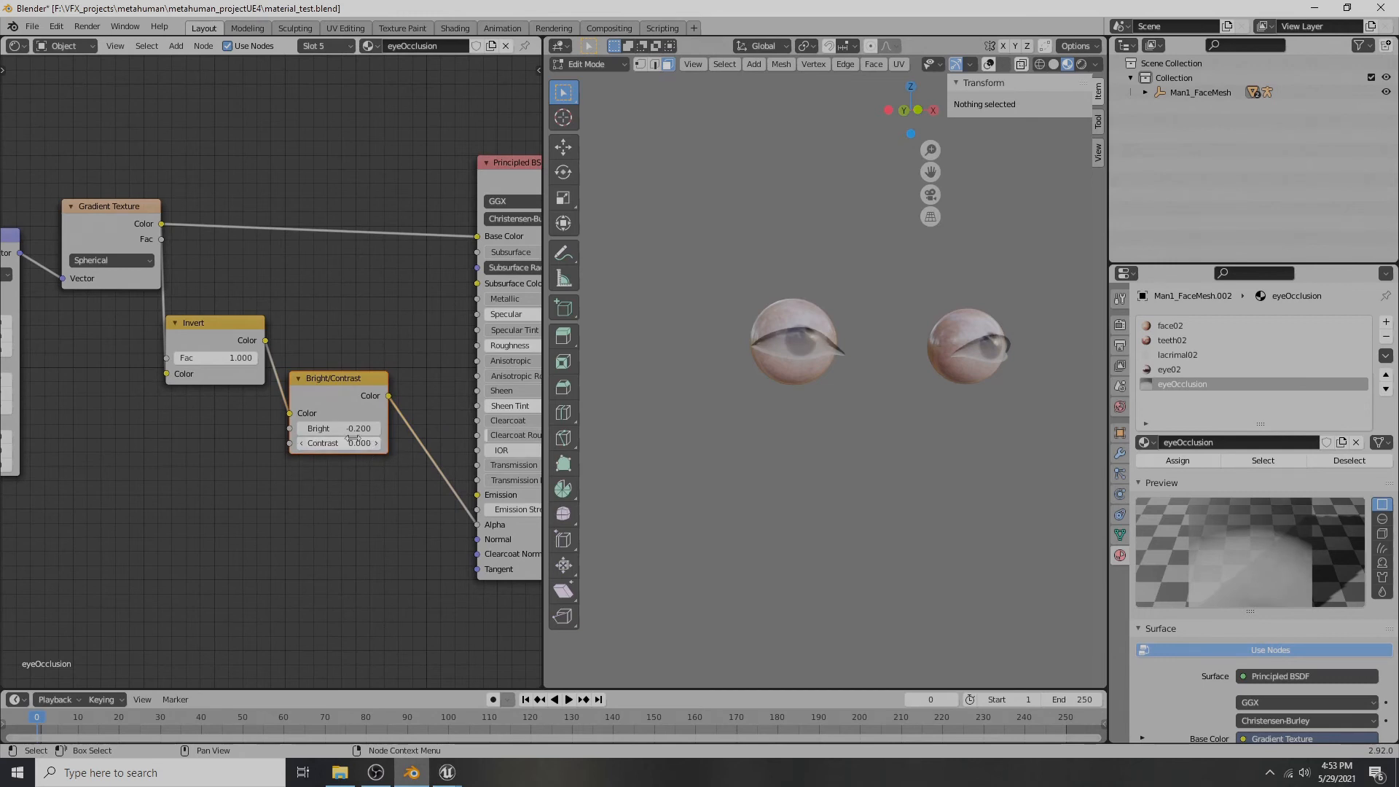
pyautogui.moveTo(320, 428)
pyautogui.mouseDown()
pyautogui.moveTo(363, 428)
pyautogui.moveTo(304, 429)
pyautogui.mouseUp()
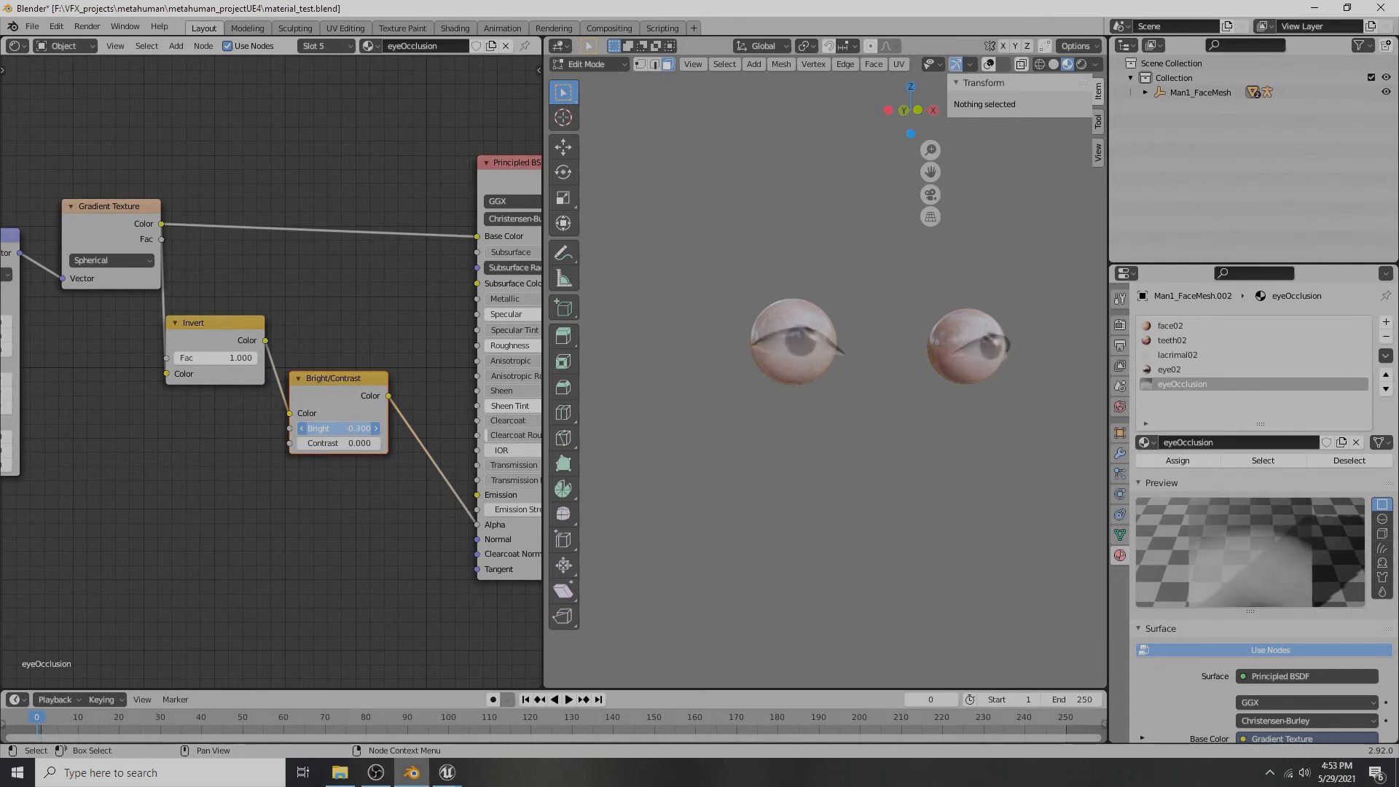
pyautogui.scroll(4, 797, 328)
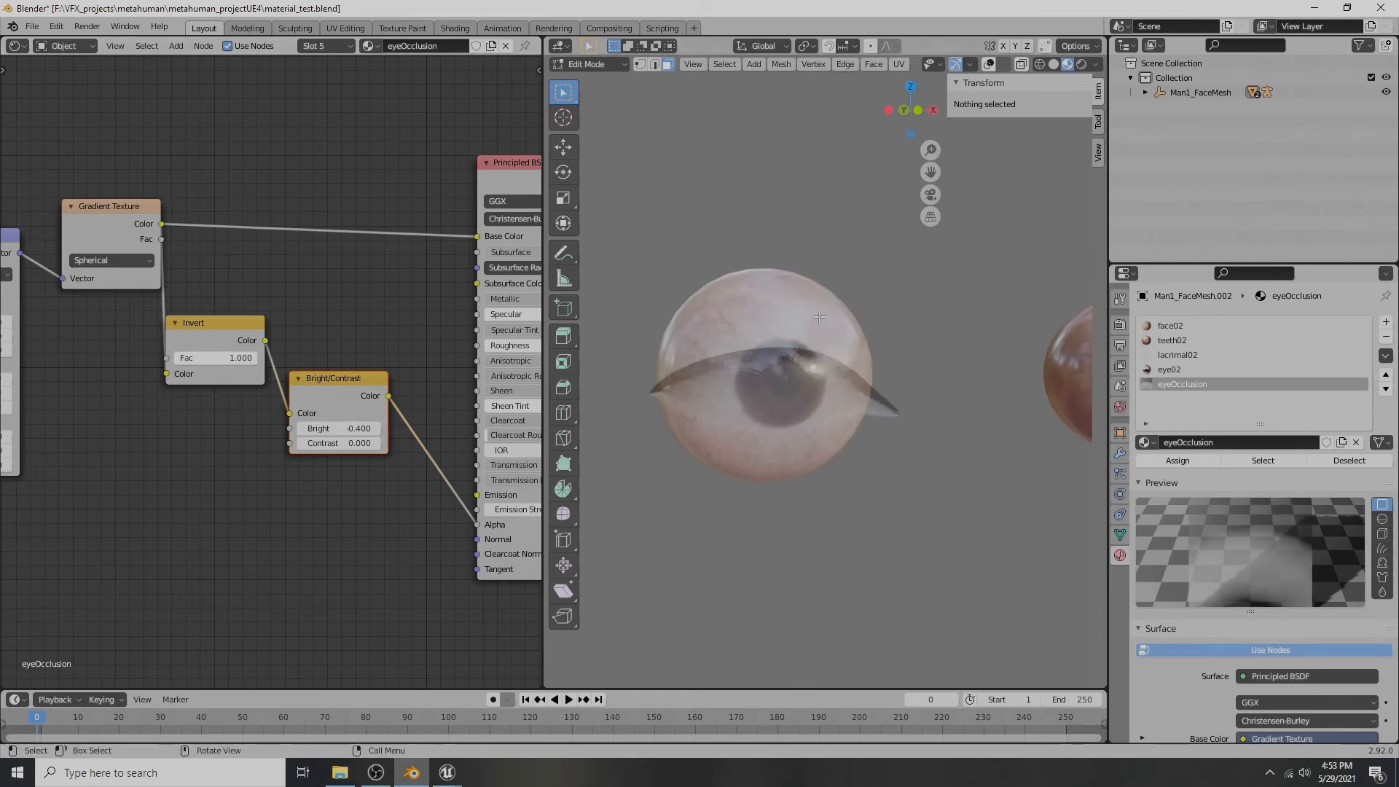
# - Try Bright values of -1.000 and -0.500 on the Bright/Contrast node and return it to -0.400
pyautogui.click(354, 428)
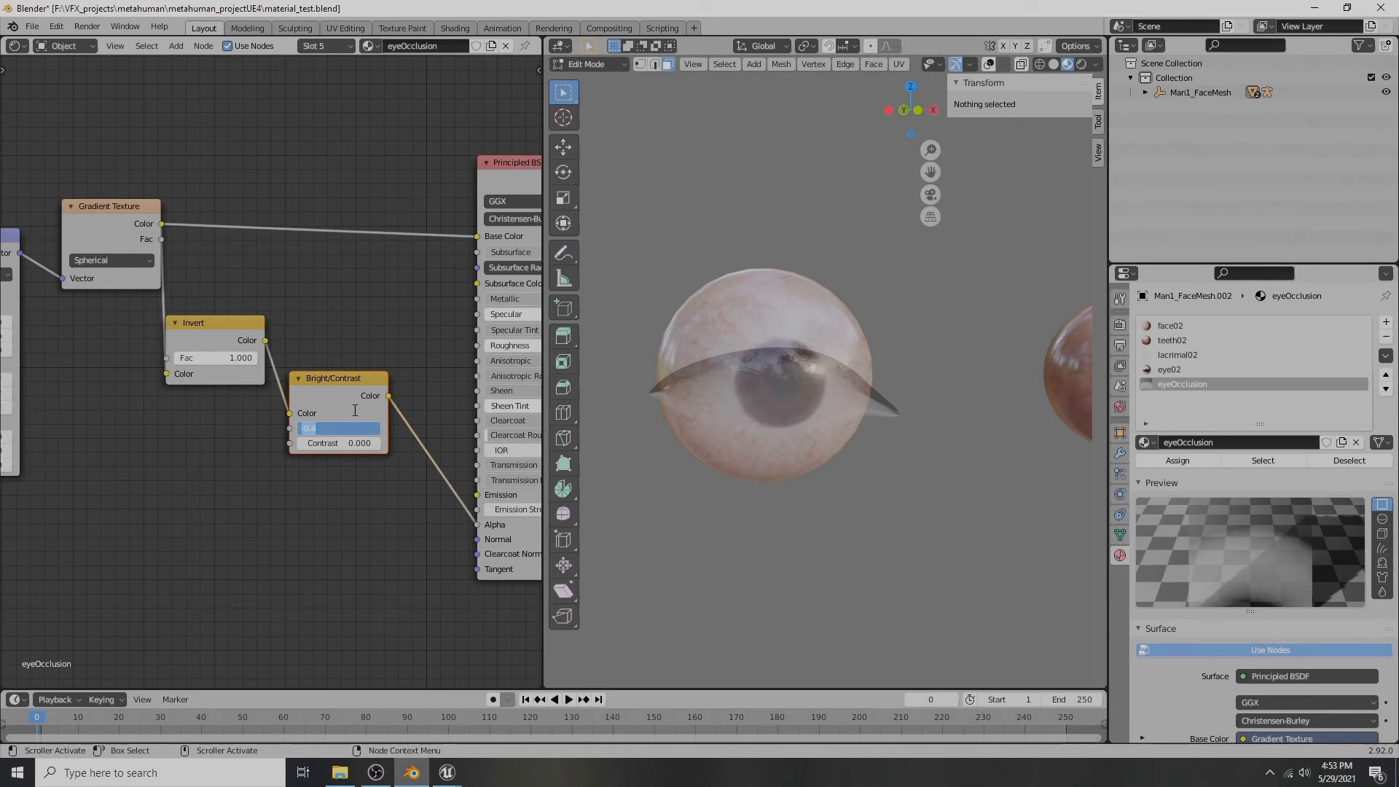
pyautogui.press('Return')
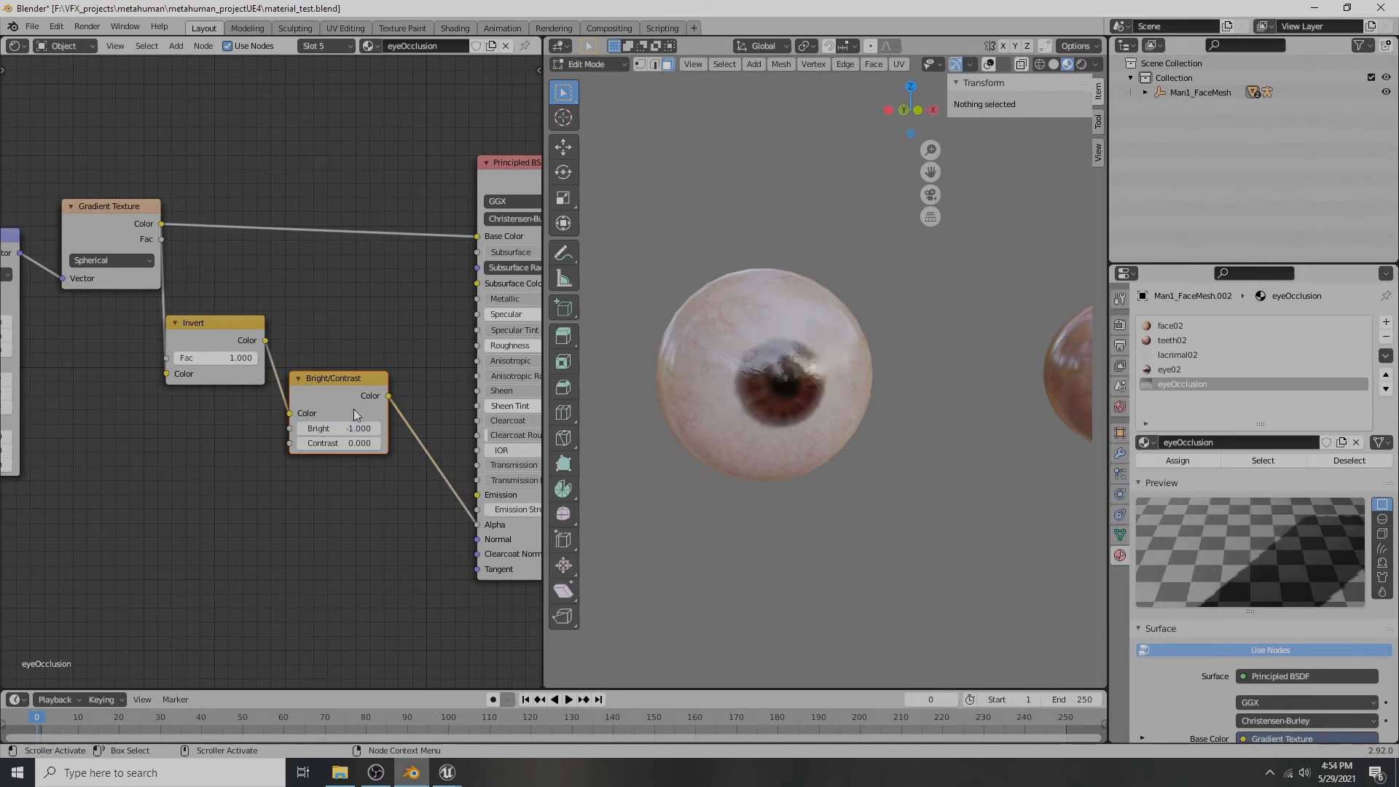
pyautogui.moveTo(355, 426); pyautogui.dragTo(381, 425)
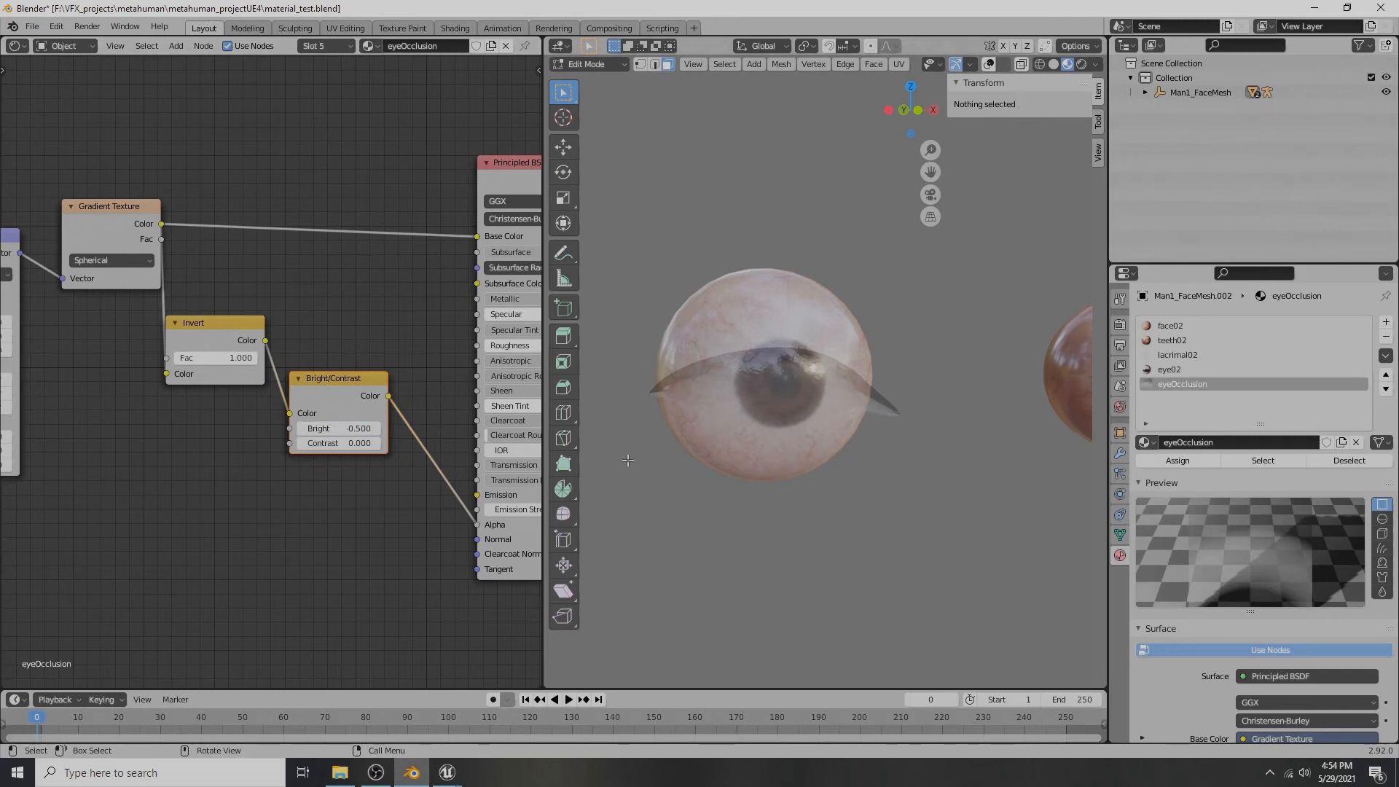
pyautogui.click(357, 428)
pyautogui.write('-')
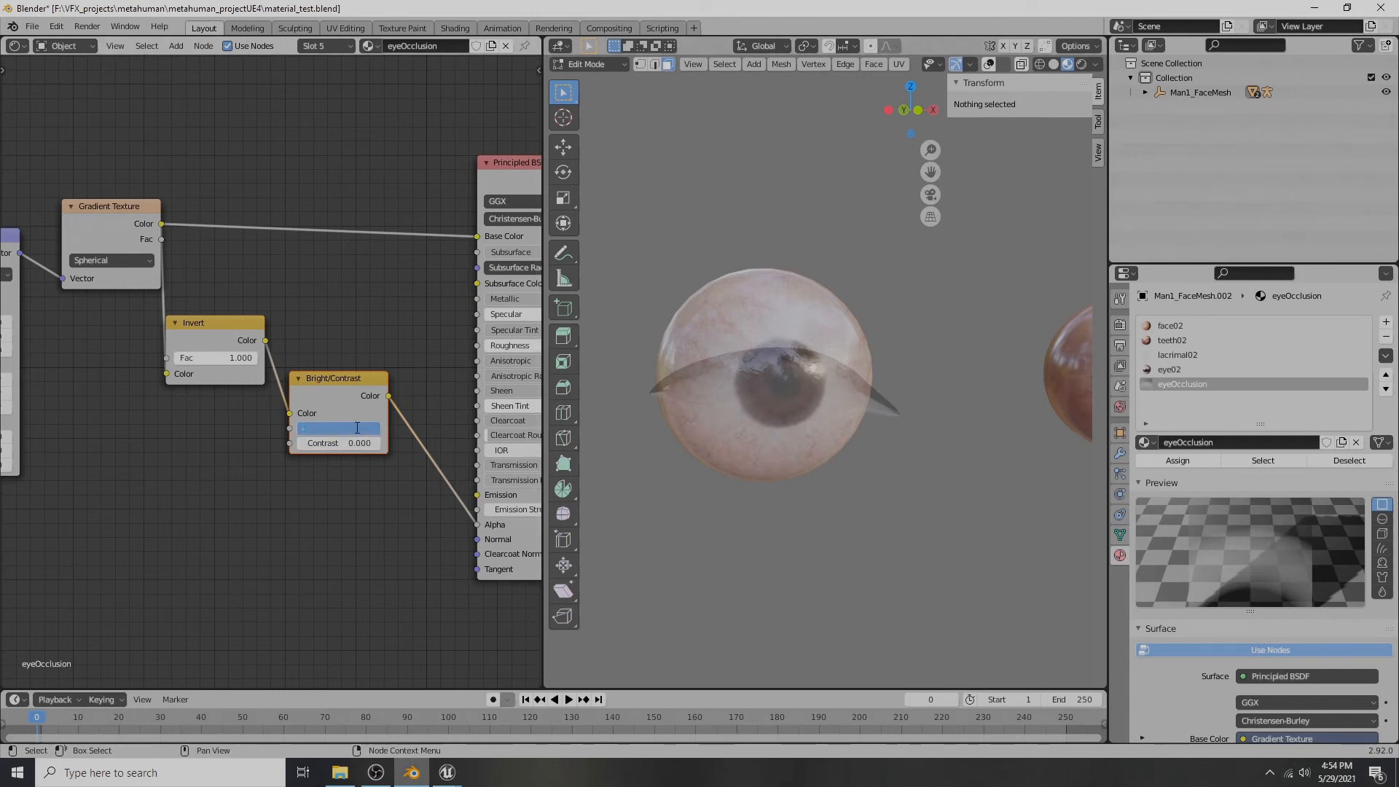
pyautogui.write('0.4')
pyautogui.press('Return')
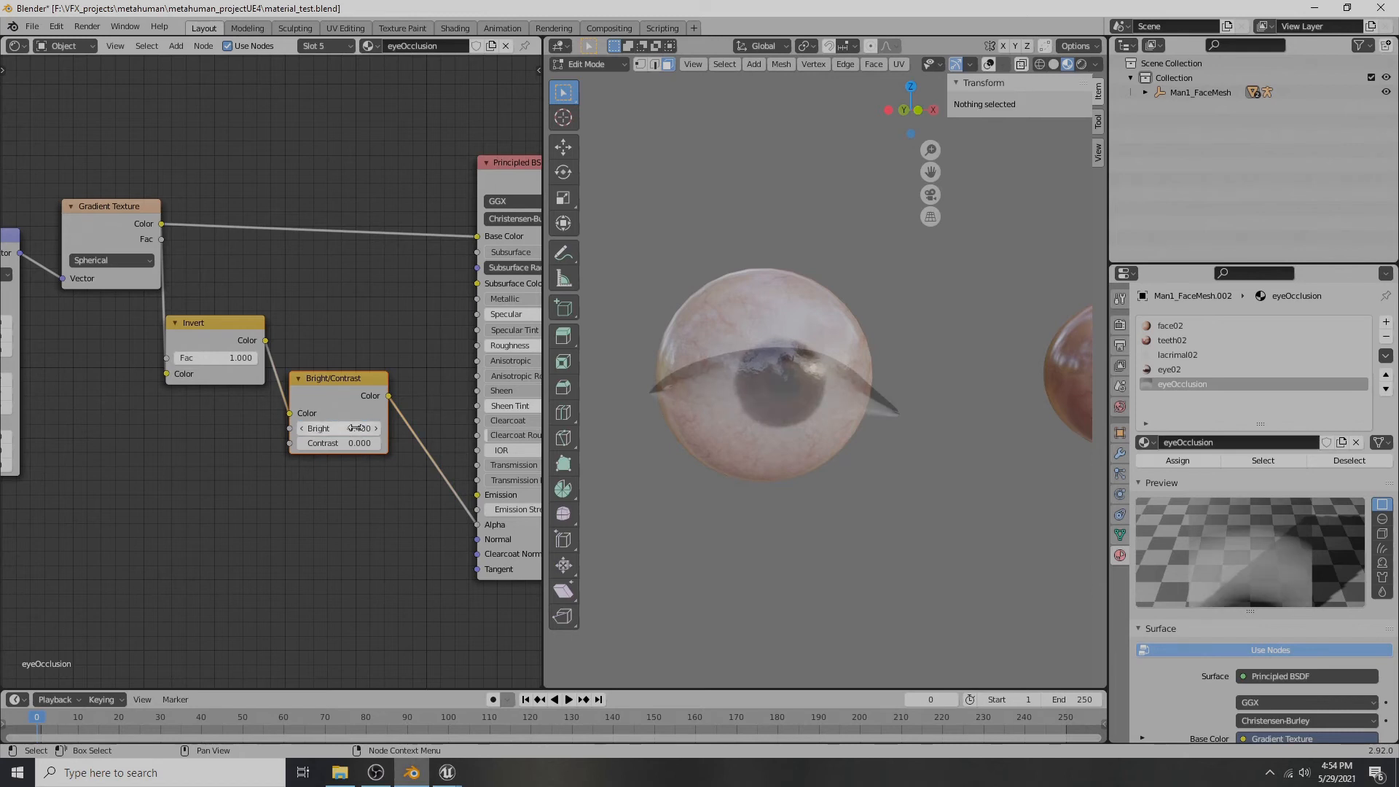
pyautogui.scroll(-5, 722, 380)
pyautogui.scroll(-1, 377, 247)
pyautogui.moveTo(332, 258); pyautogui.dragTo(120, 283, button='middle')
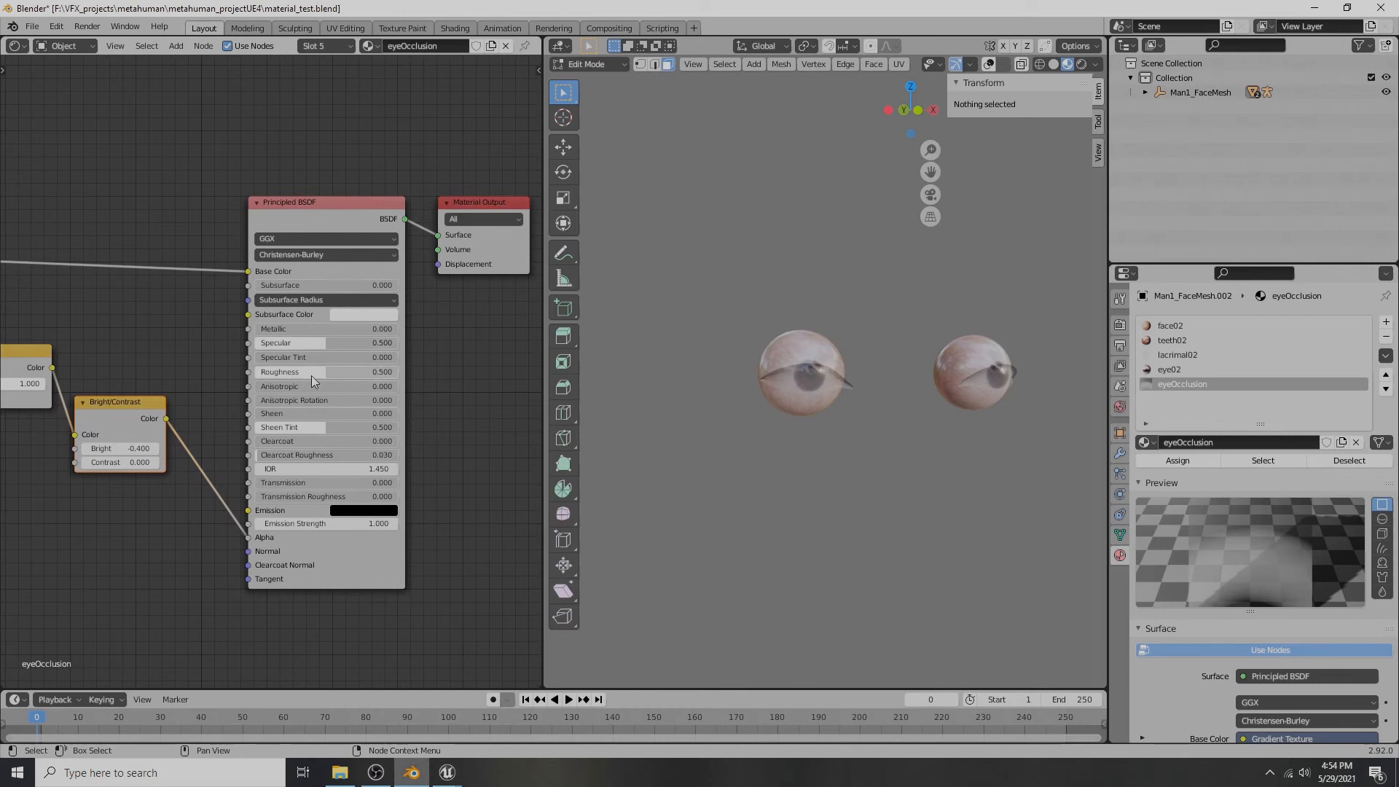
# - Set the eyeOcclusion Principled BSDF's Roughness to 0.2 and Specular to 0.8
pyautogui.moveTo(312, 374); pyautogui.dragTo(292, 374)
pyautogui.scroll(5, 840, 376)
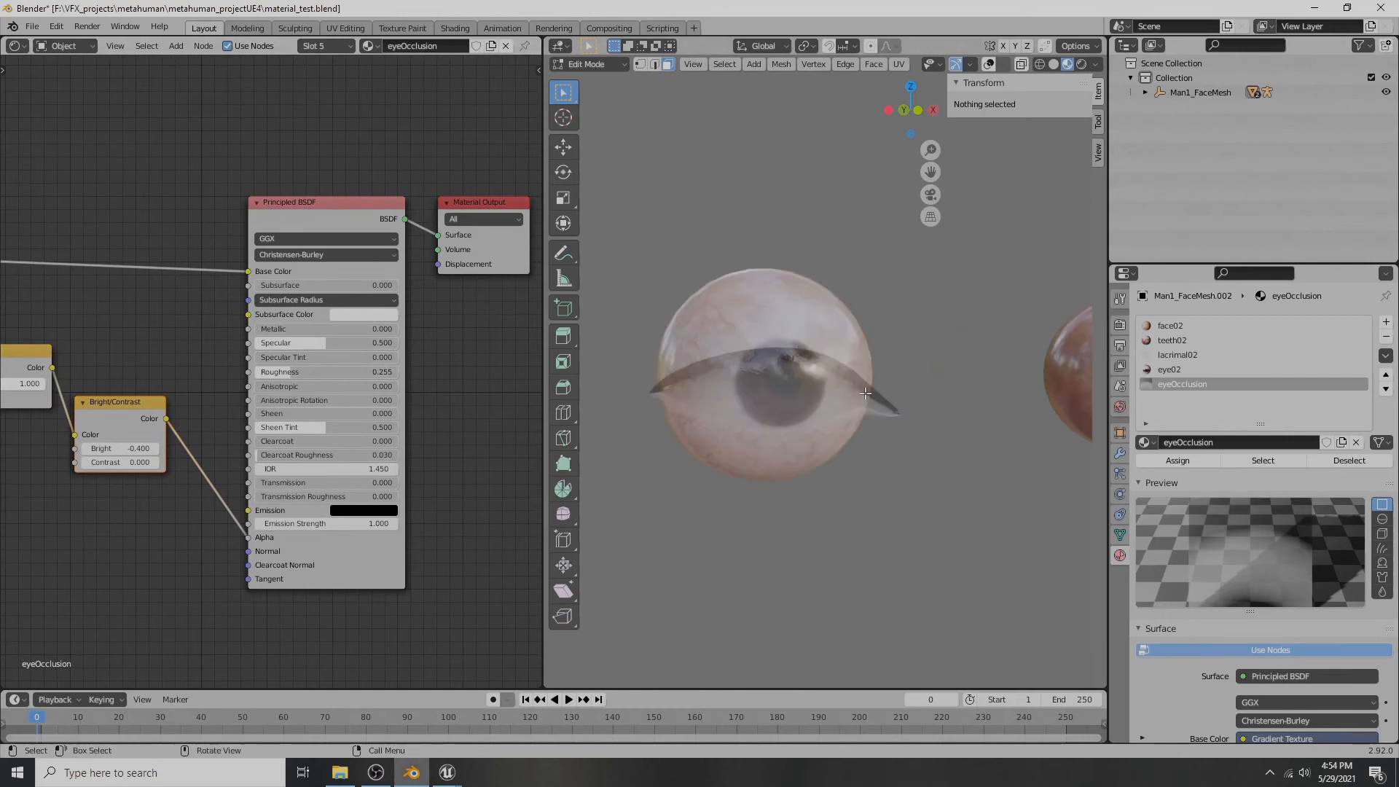
pyautogui.moveTo(840, 377); pyautogui.dragTo(785, 383, button='middle')
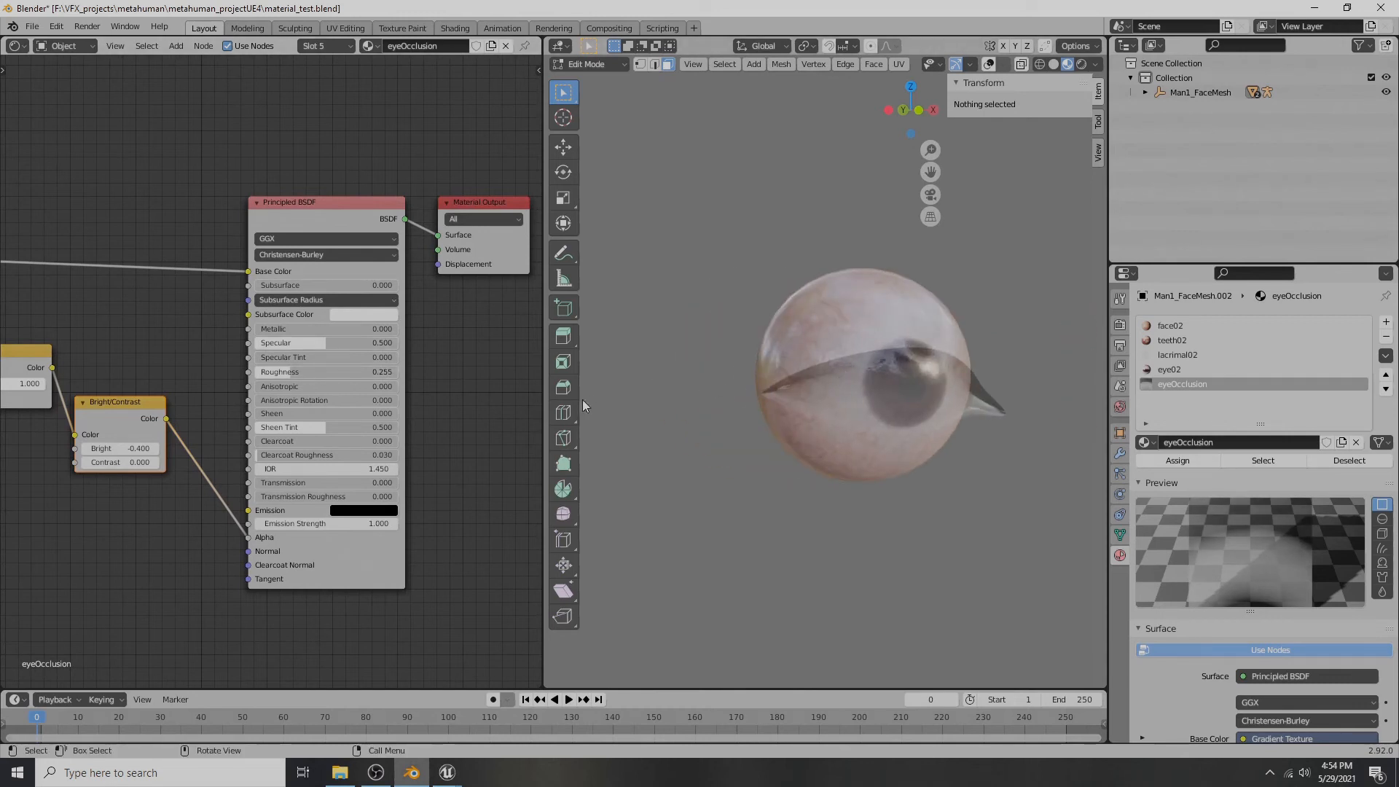
pyautogui.click(296, 374)
pyautogui.write('0')
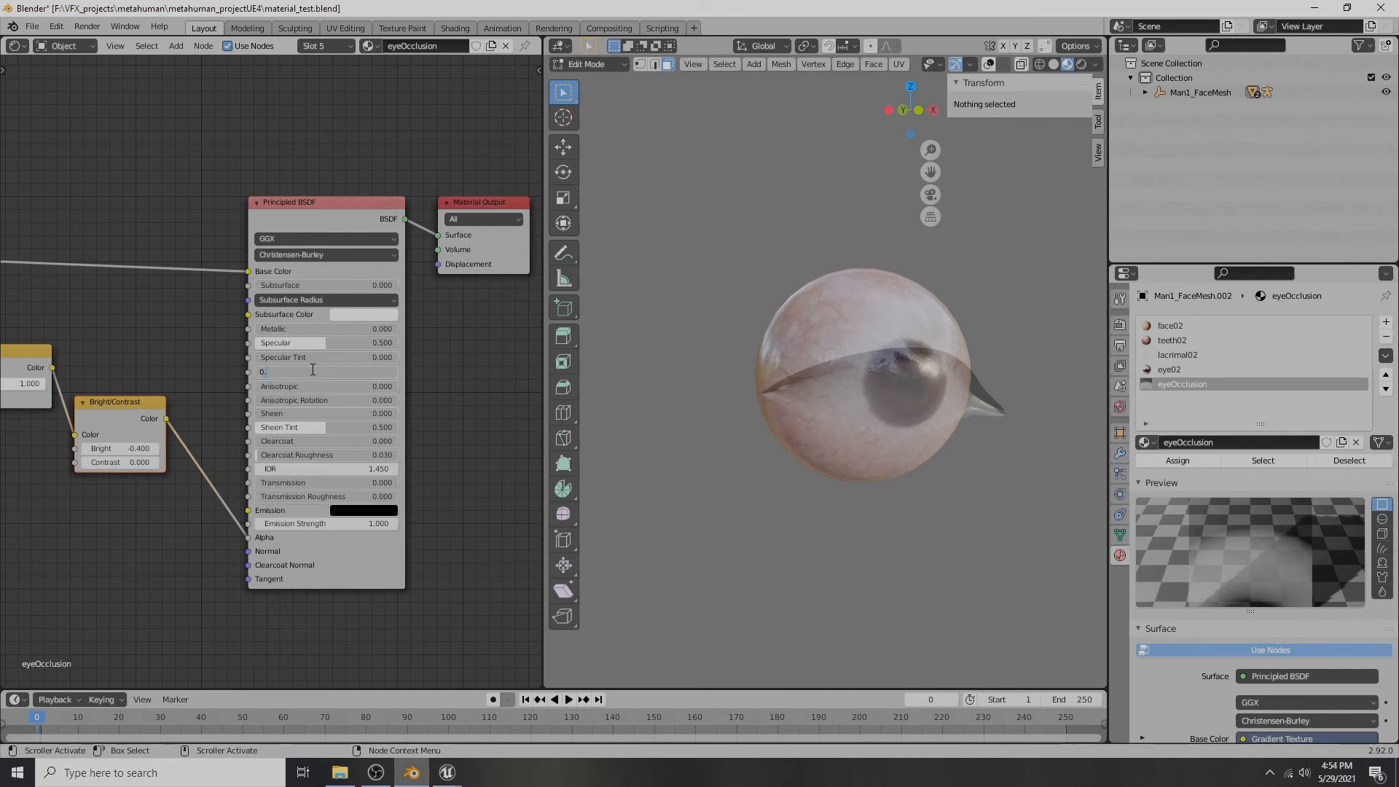
pyautogui.write('.2')
pyautogui.press('Return')
pyautogui.click(343, 344)
pyautogui.write('0.8')
pyautogui.press('Return')
# - Duplicate the Bright/Contrast node and insert the copy between the Gradient Texture and the Base Color input
pyautogui.scroll(-1, 369, 352)
pyautogui.scroll(-1, 364, 352)
pyautogui.moveTo(136, 323); pyautogui.dragTo(221, 351, button='middle')
pyautogui.moveTo(158, 379); pyautogui.dragTo(161, 419)
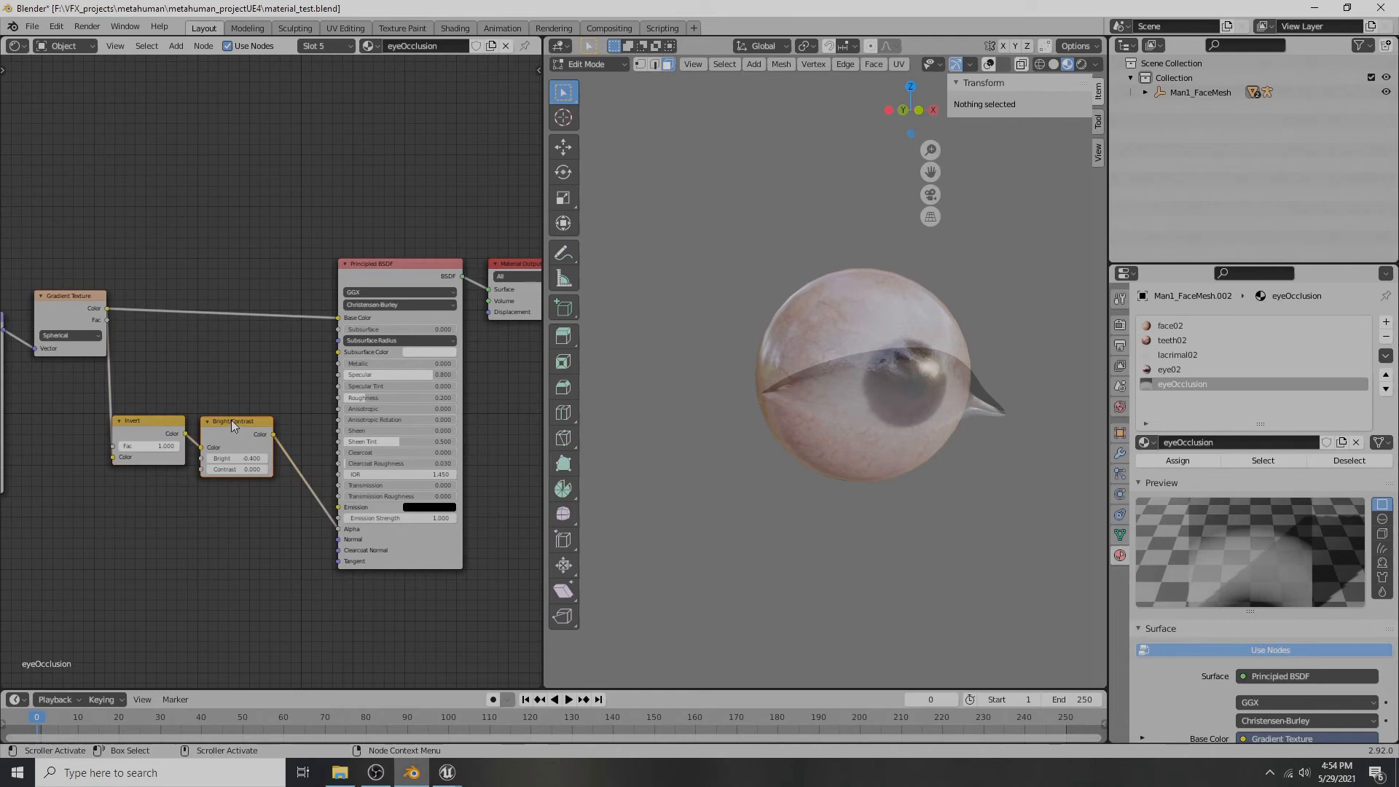
pyautogui.hotkey('shift', 'd')
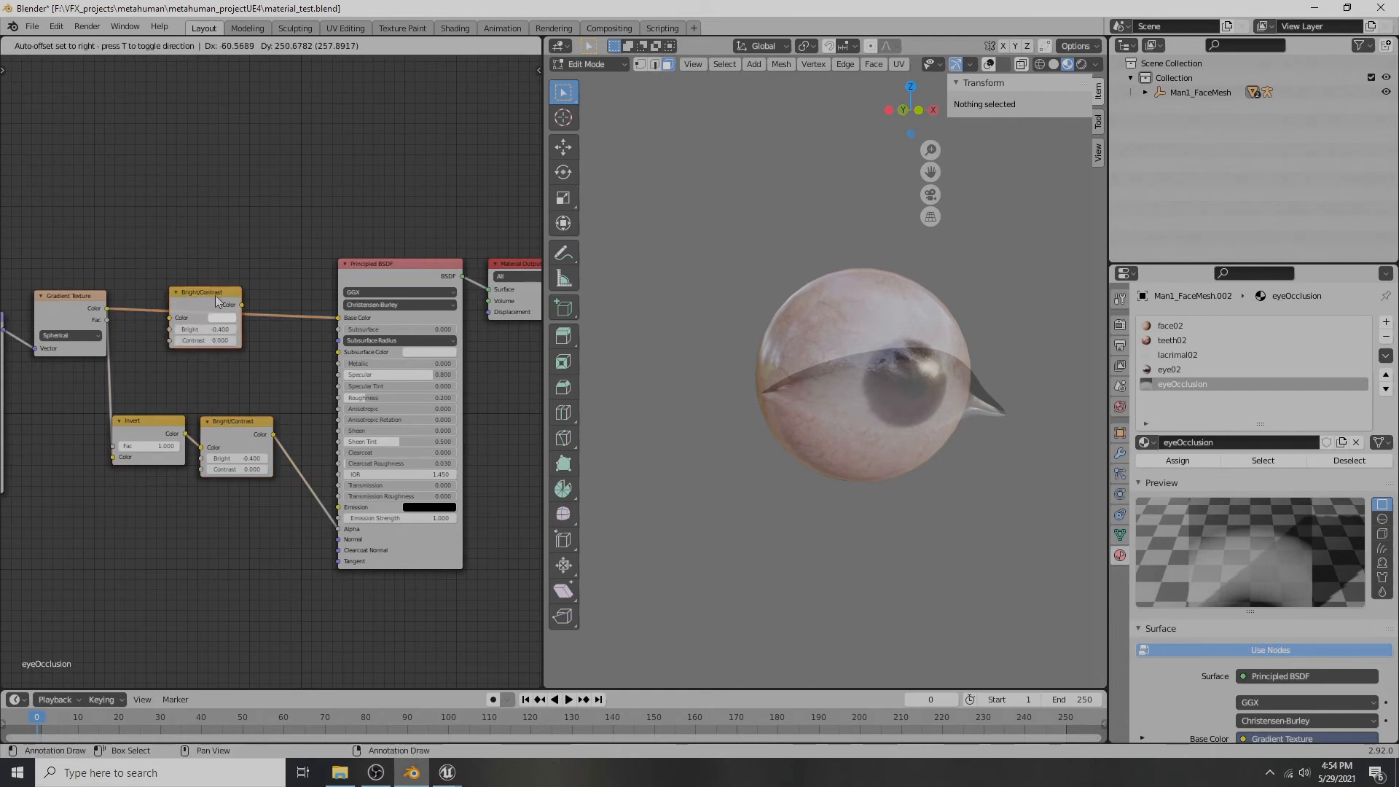
pyautogui.click(212, 295)
pyautogui.moveTo(206, 297); pyautogui.dragTo(215, 290)
pyautogui.scroll(2, 221, 309)
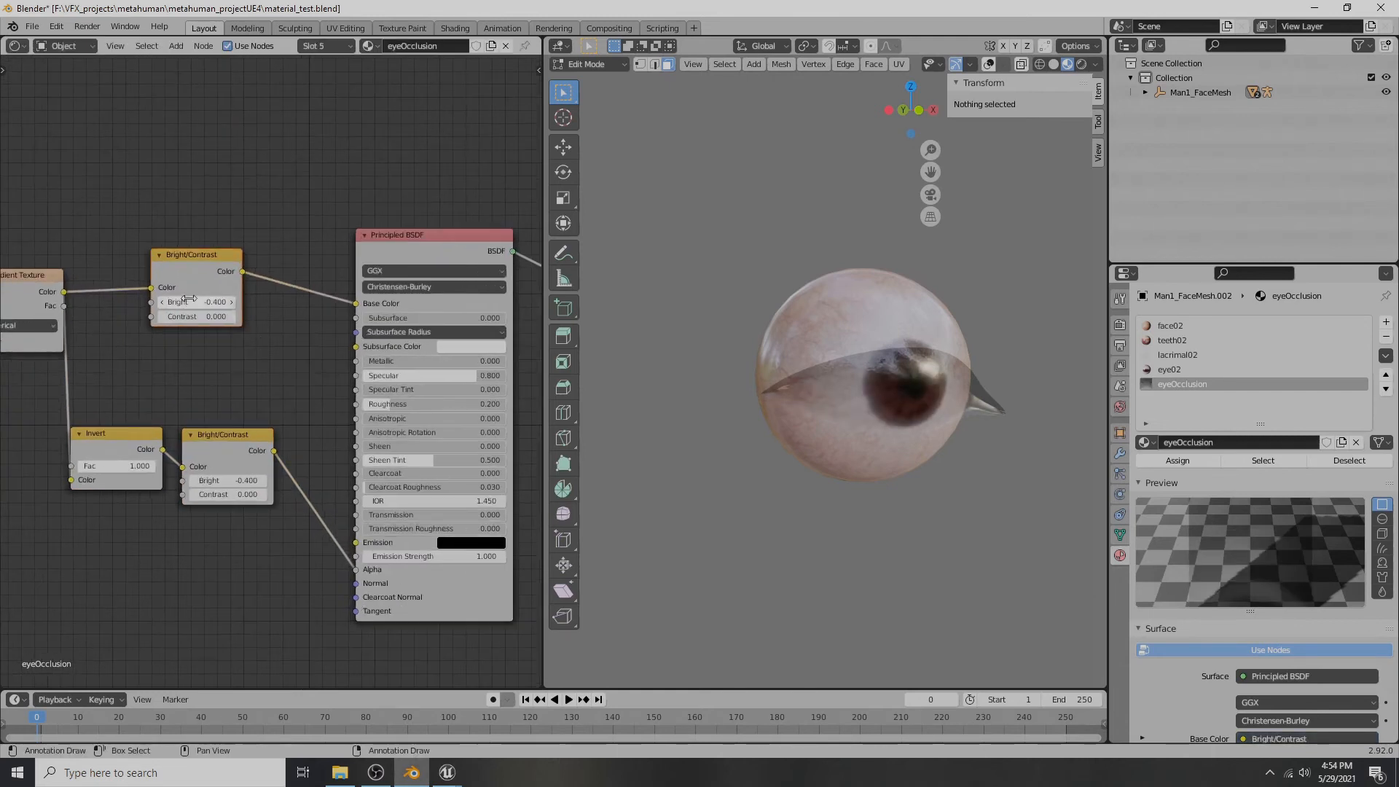
# - Set the Bright value of the Bright/Contrast node feeding Base Color to -0.100 and check both eyes
pyautogui.click(195, 284)
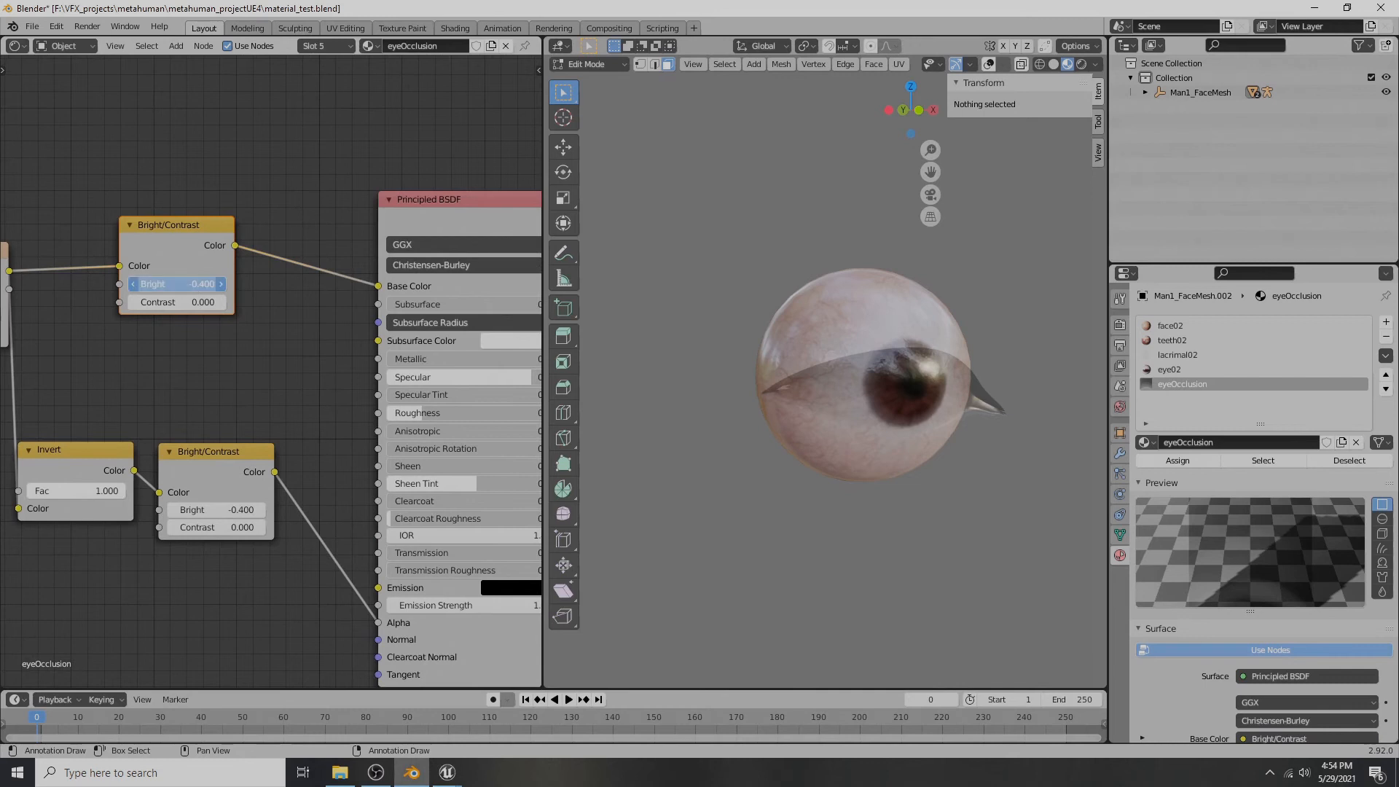
pyautogui.moveTo(195, 285); pyautogui.dragTo(151, 285)
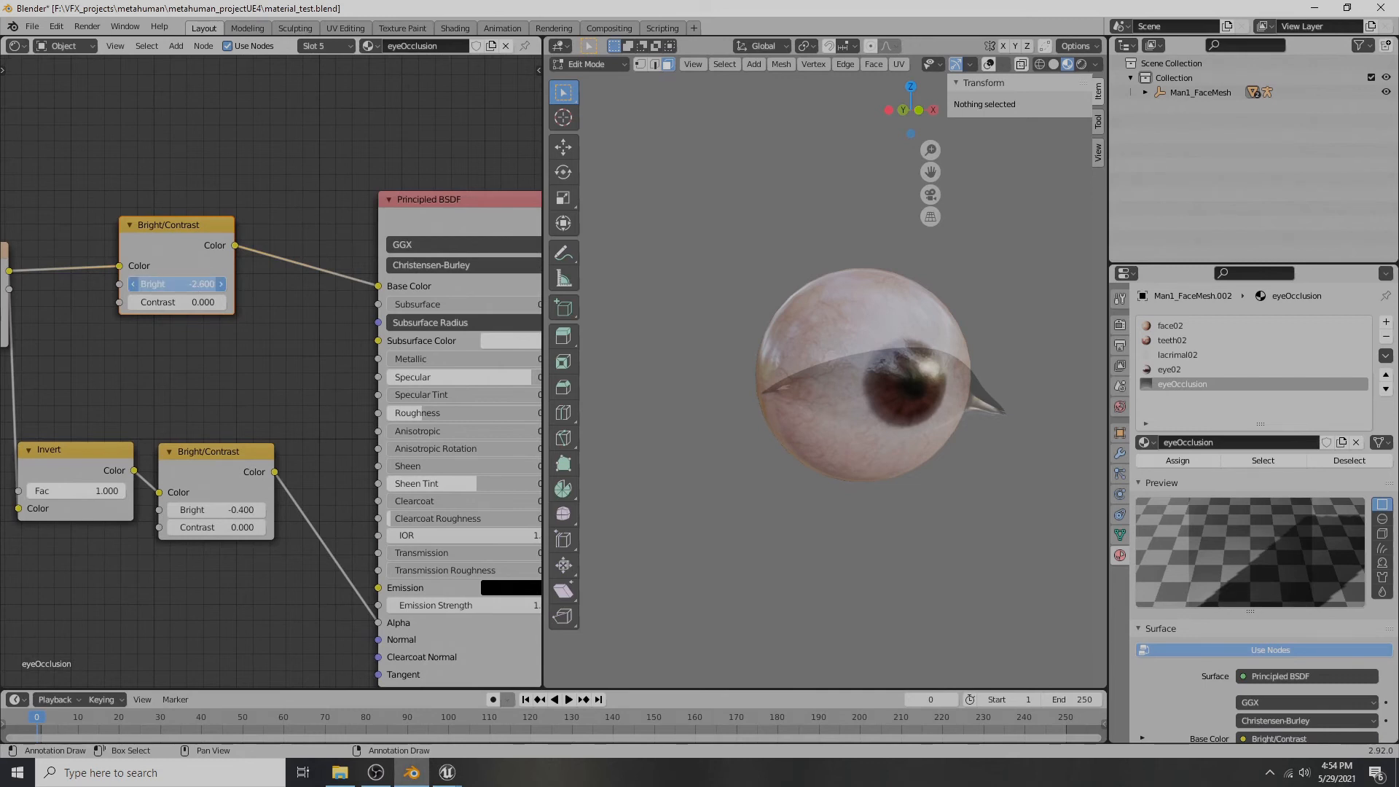
pyautogui.moveTo(196, 284)
pyautogui.mouseDown()
pyautogui.moveTo(182, 284)
pyautogui.moveTo(251, 284)
pyautogui.moveTo(210, 286)
pyautogui.mouseUp()
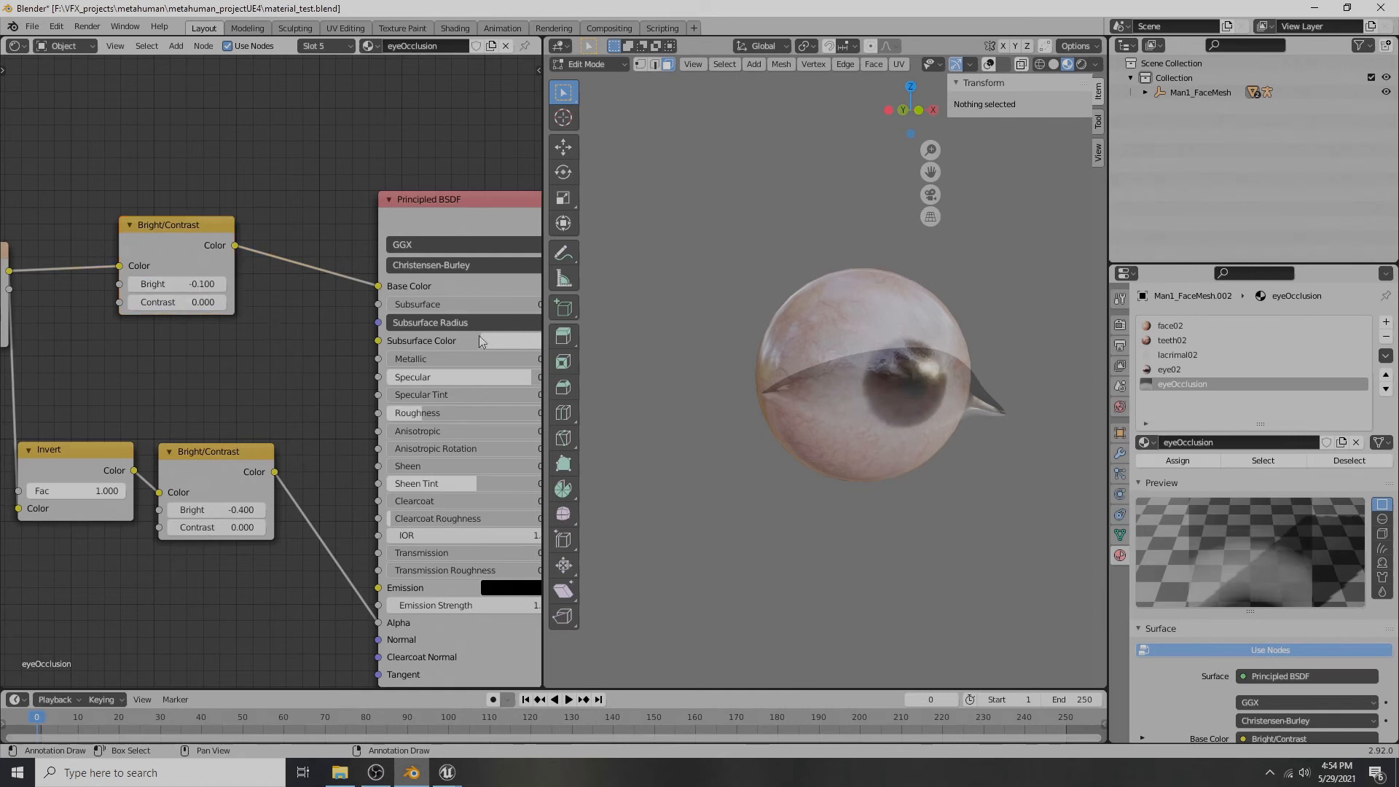
pyautogui.scroll(-1, 503, 338)
pyautogui.scroll(-3, 867, 373)
pyautogui.moveTo(882, 376); pyautogui.dragTo(859, 371, button='middle')
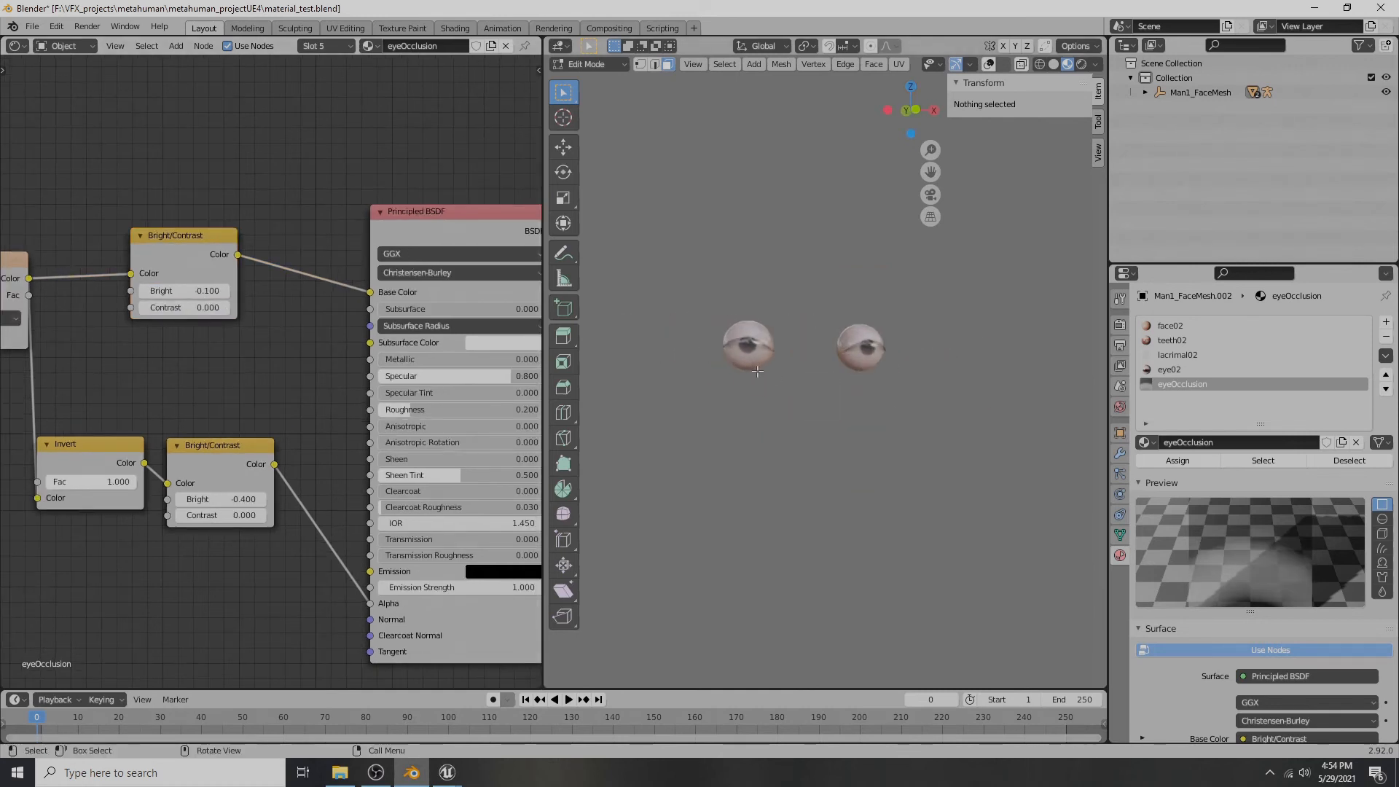
pyautogui.scroll(3, 767, 367)
pyautogui.scroll(-2, 762, 352)
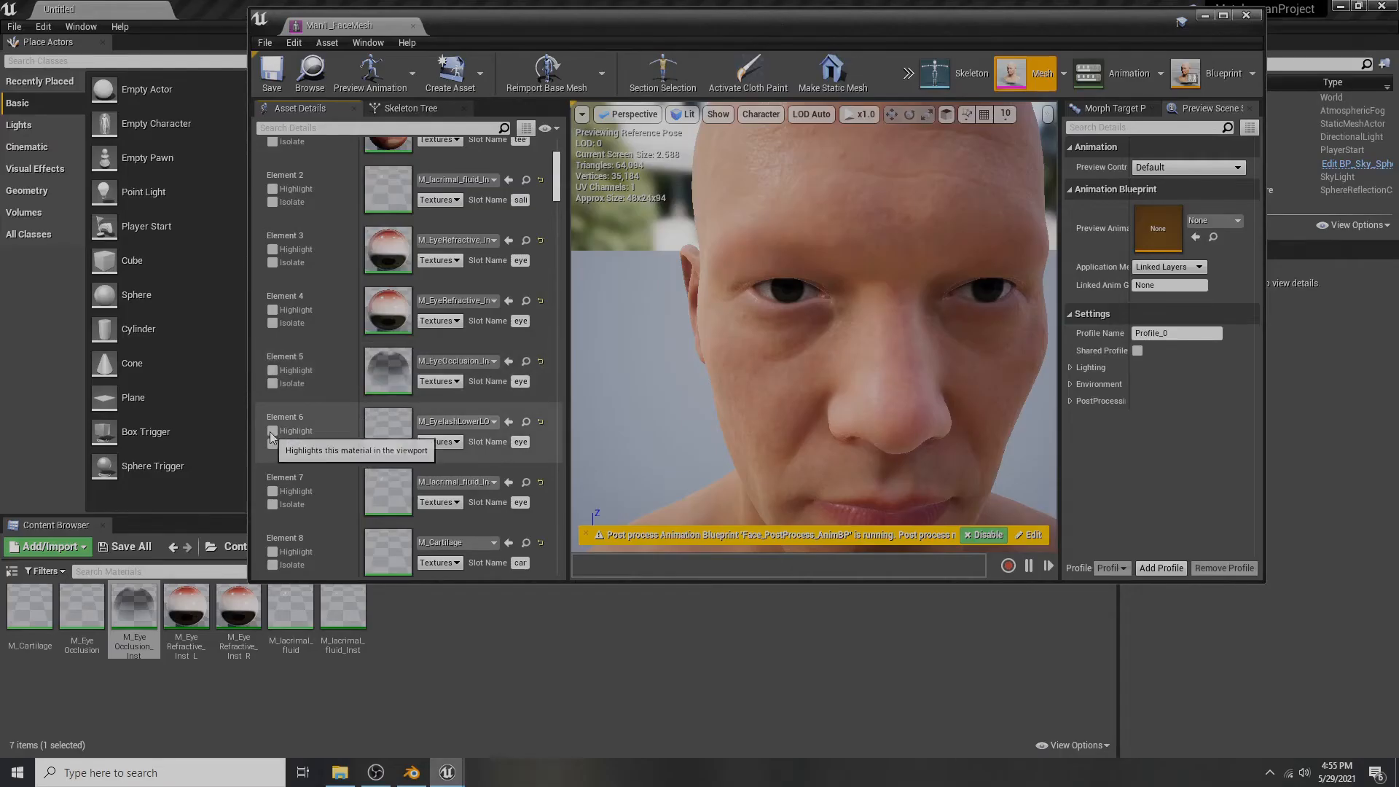
# - In Unreal Editor, highlight Element 6 of the face mesh and open its eyelash material instance's coverage texture
pyautogui.click(272, 432)
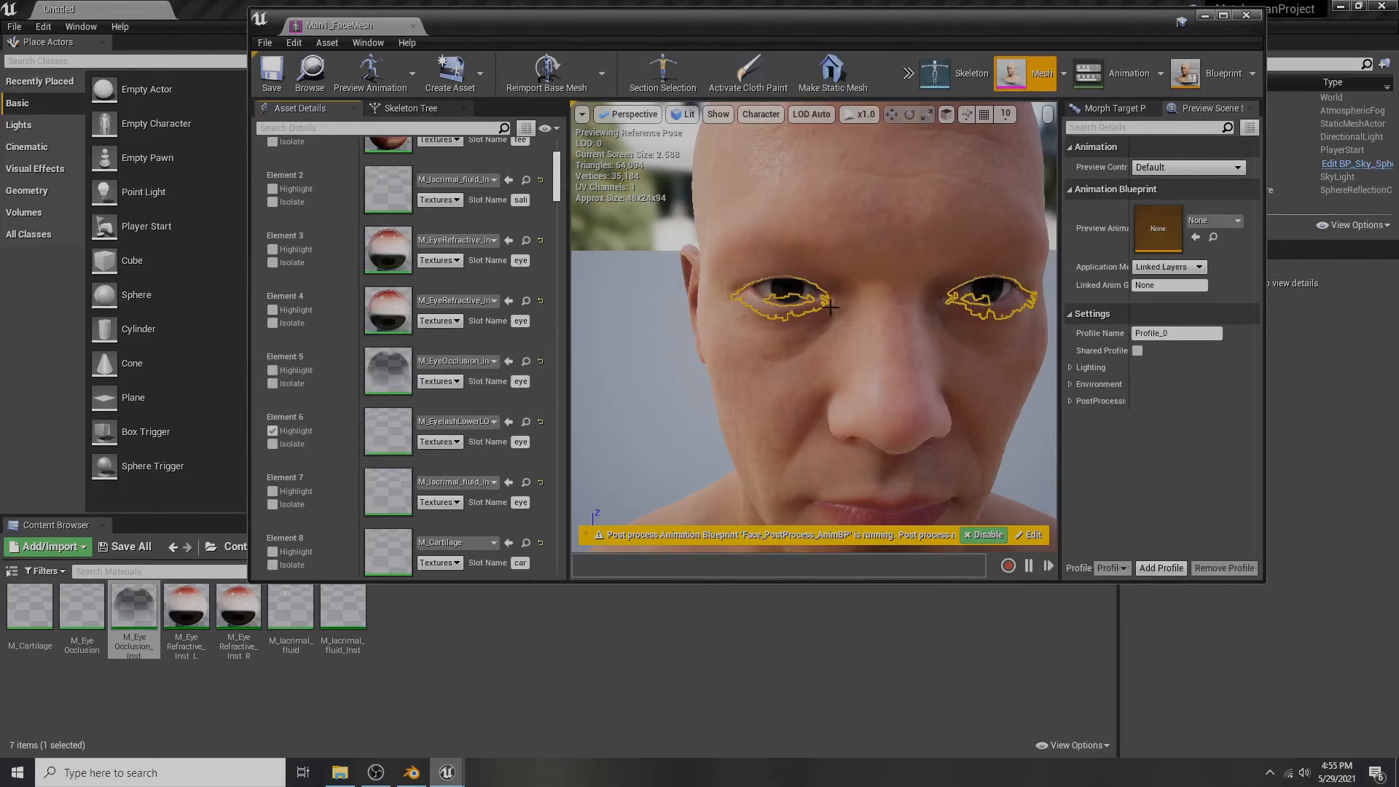
pyautogui.doubleClick(377, 431)
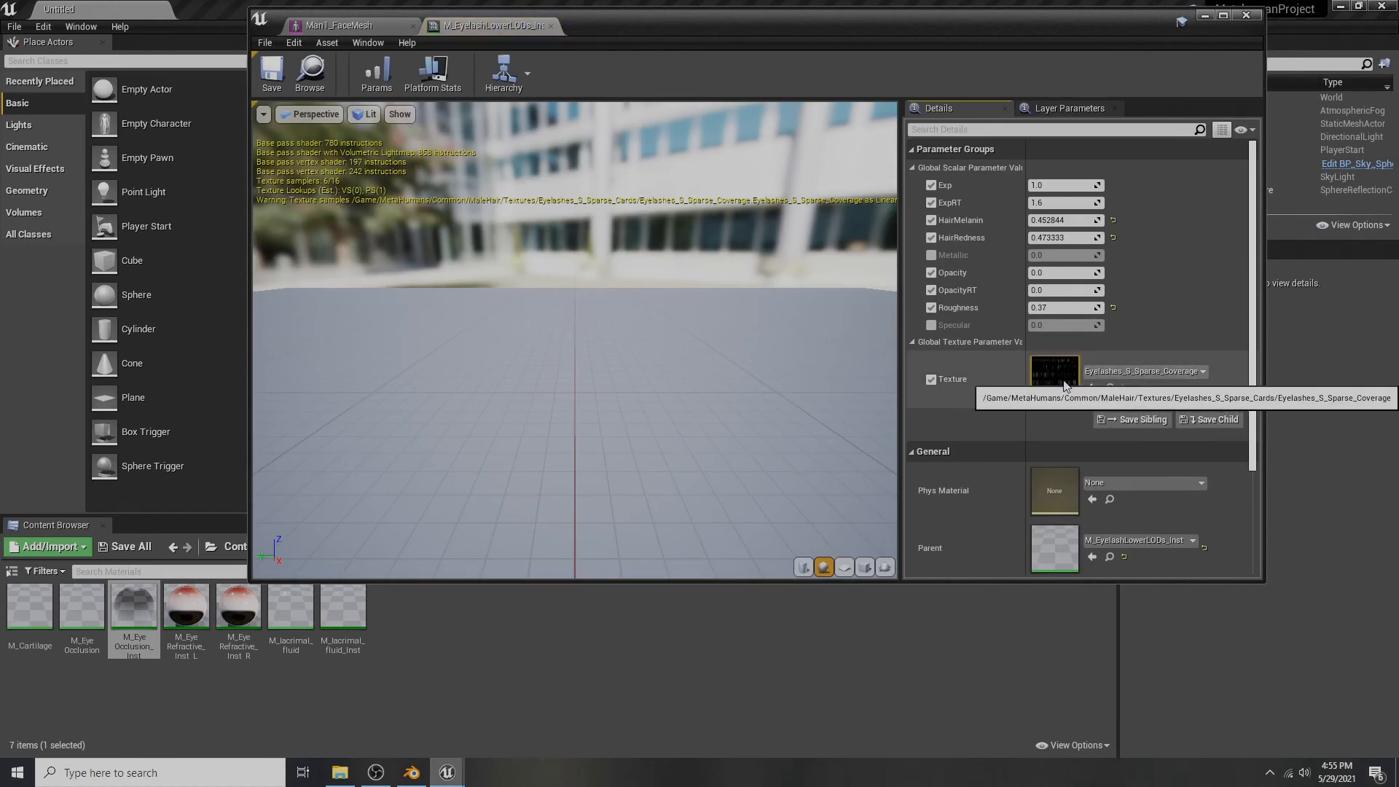
pyautogui.doubleClick(1041, 381)
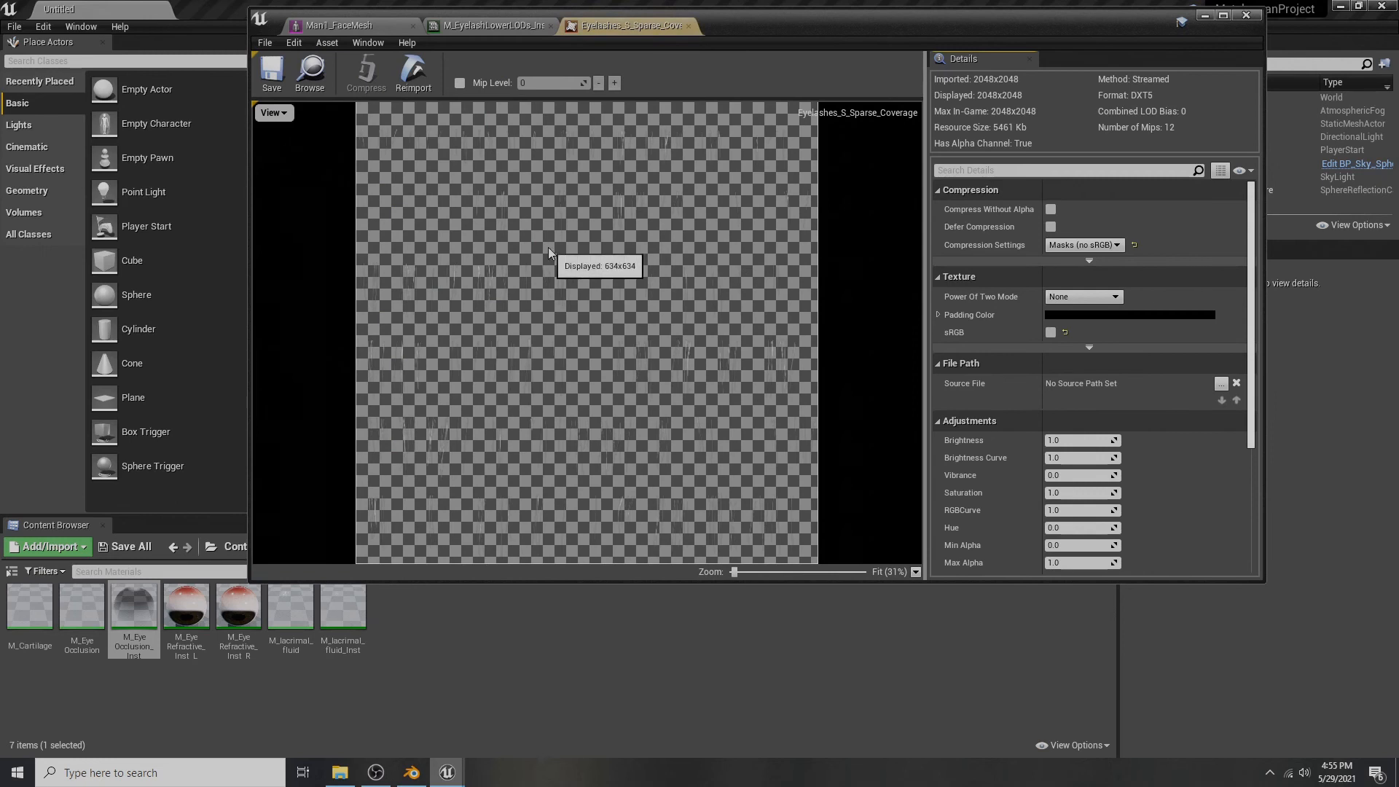
# - Examine the Eyelashes_S_Sparse_Coverage texture's color channels by toggling red, green, blue and alpha
pyautogui.click(274, 113)
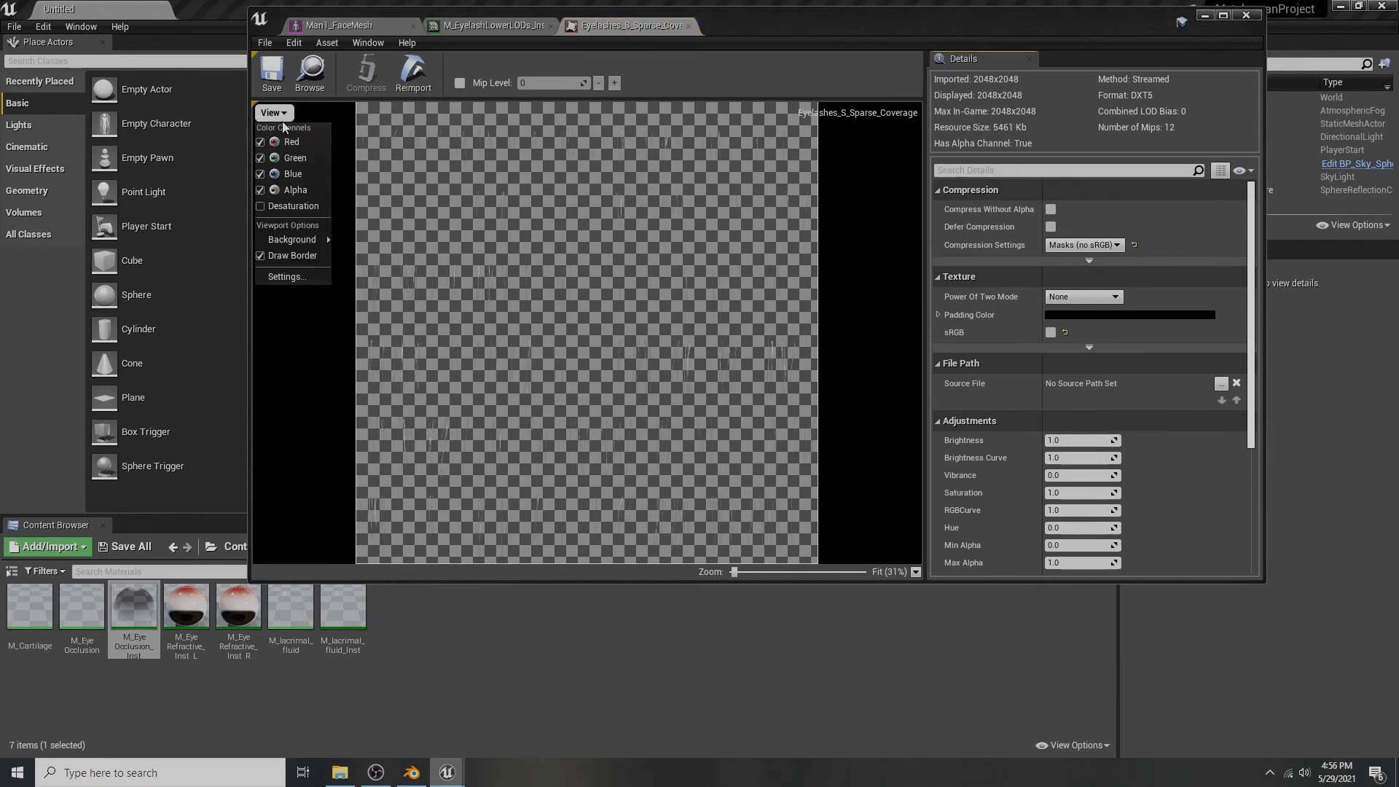
pyautogui.click(260, 158)
pyautogui.click(261, 174)
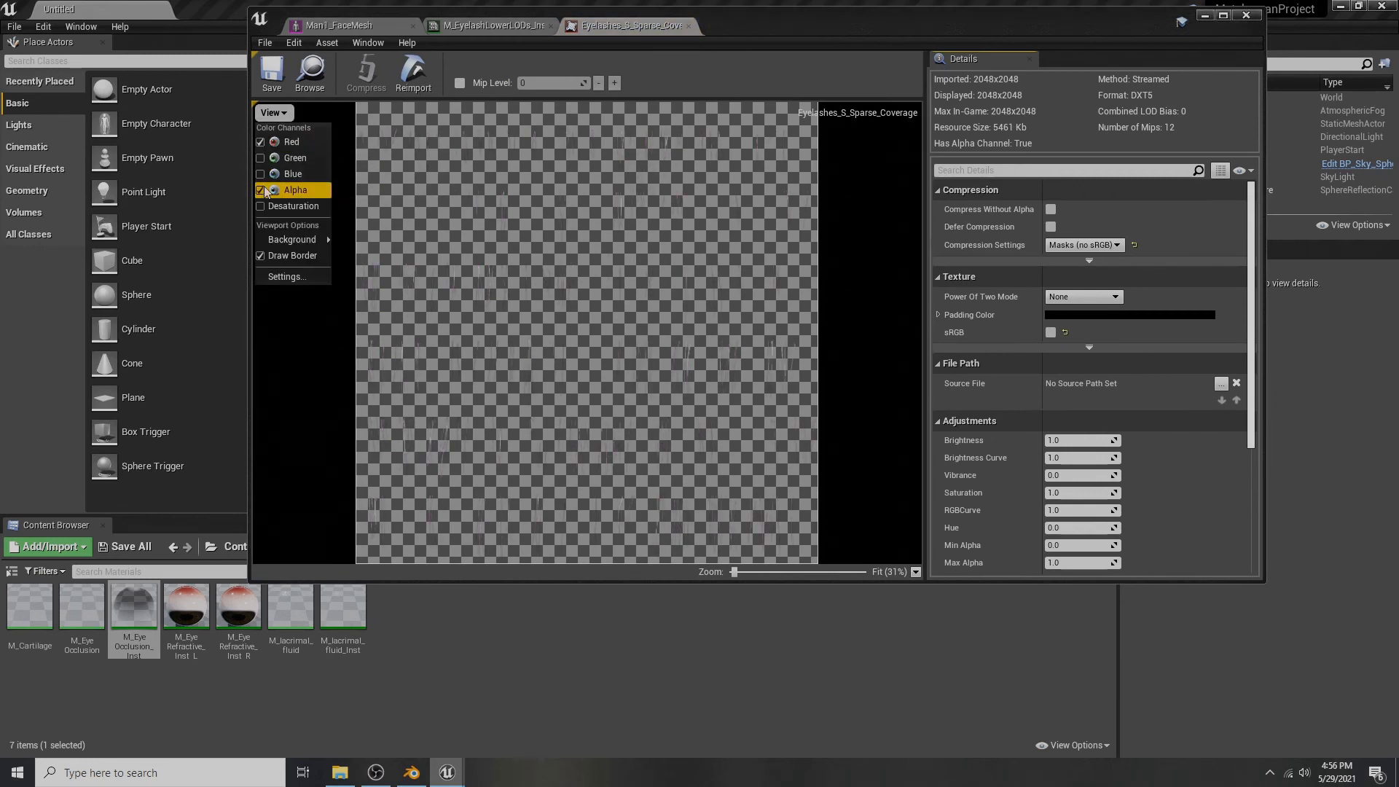
pyautogui.click(265, 190)
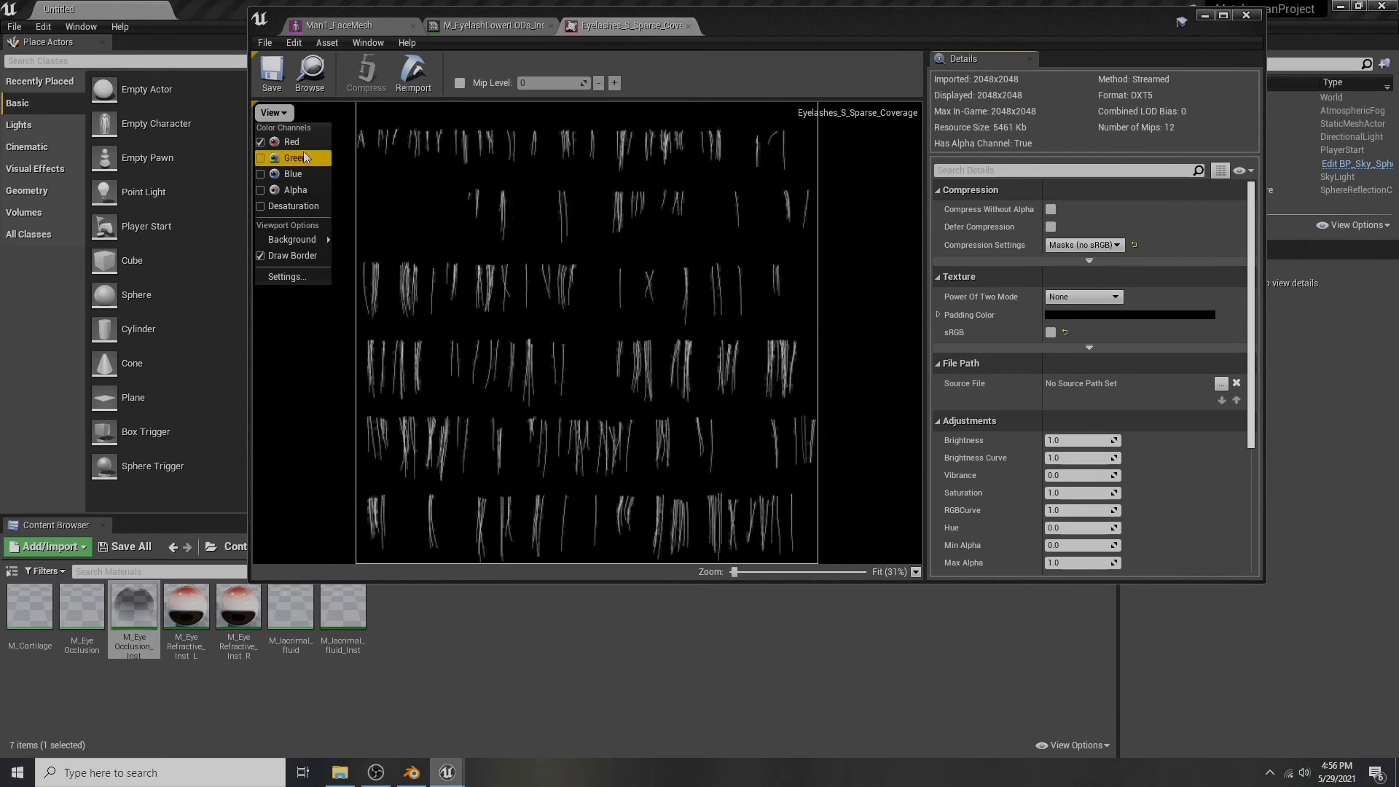
pyautogui.click(261, 158)
pyautogui.click(261, 142)
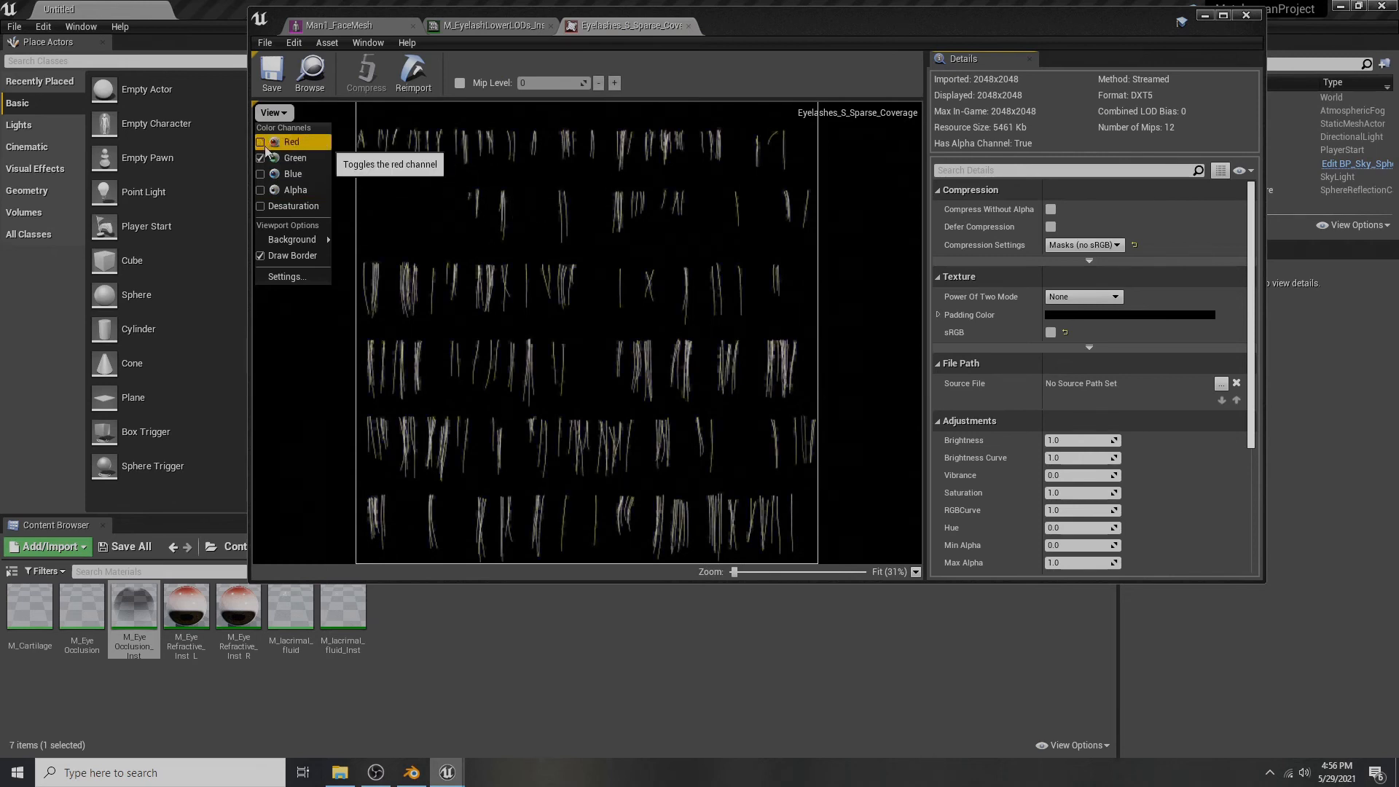
pyautogui.click(261, 158)
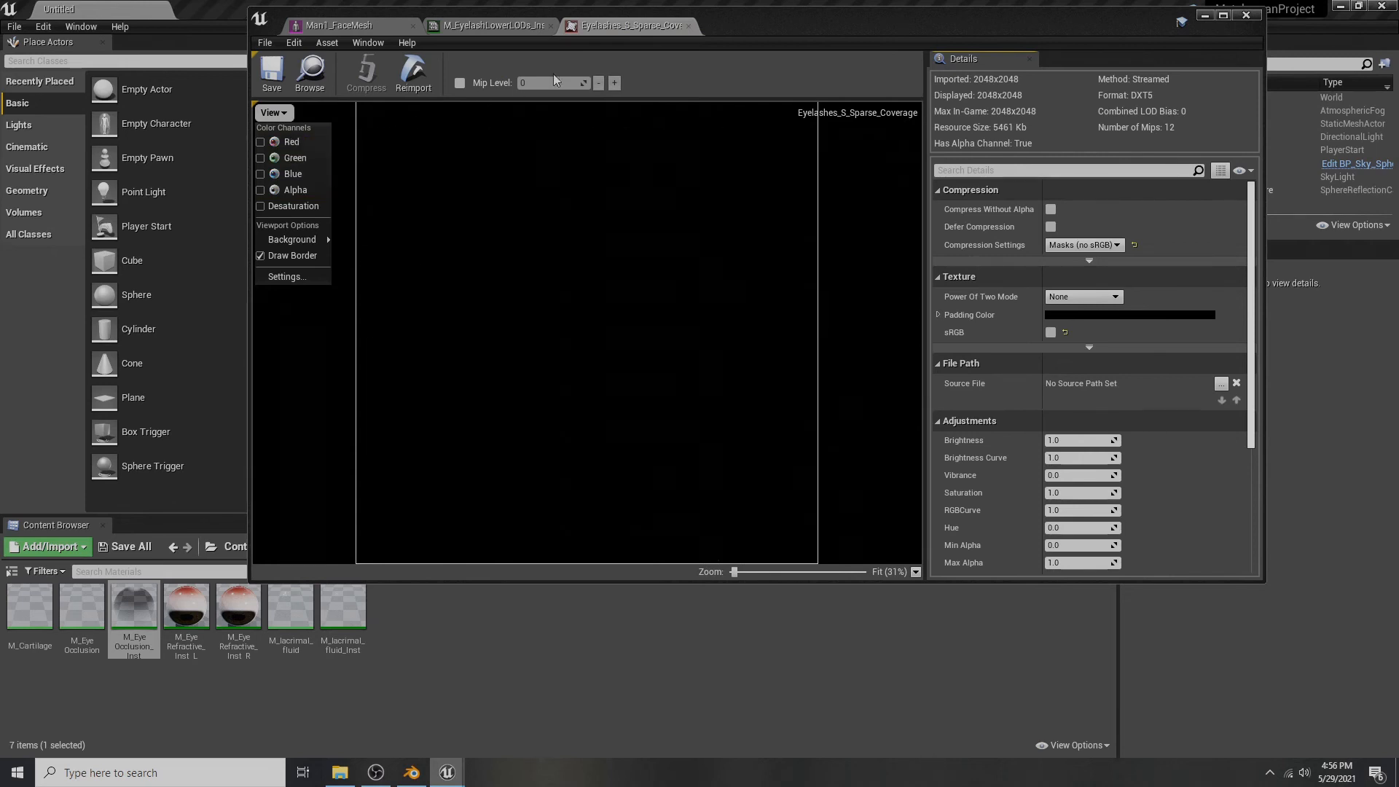
# - Close the texture and locate Eyelashes_S_Sparse_Coverage in the Content Browser from the material instance
pyautogui.click(688, 26)
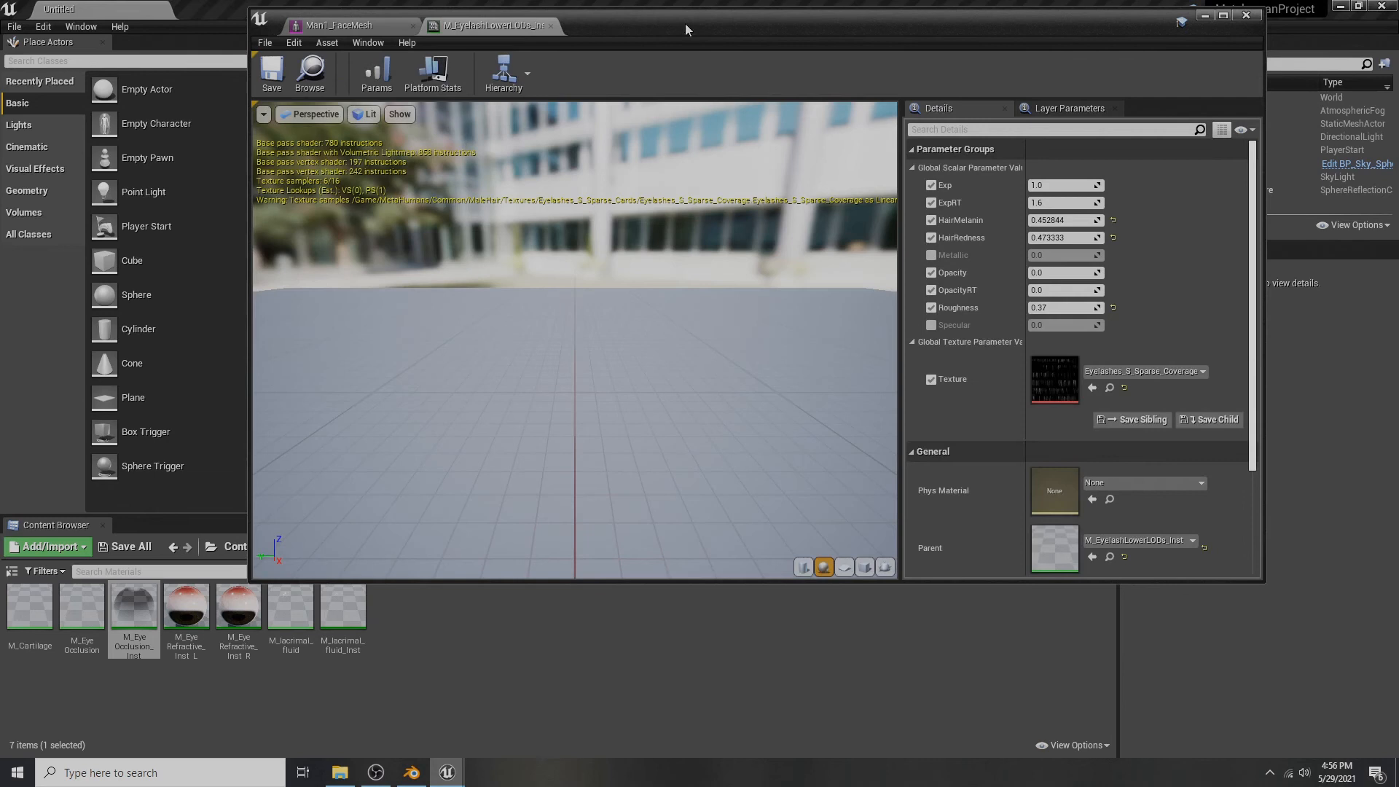
pyautogui.click(1109, 388)
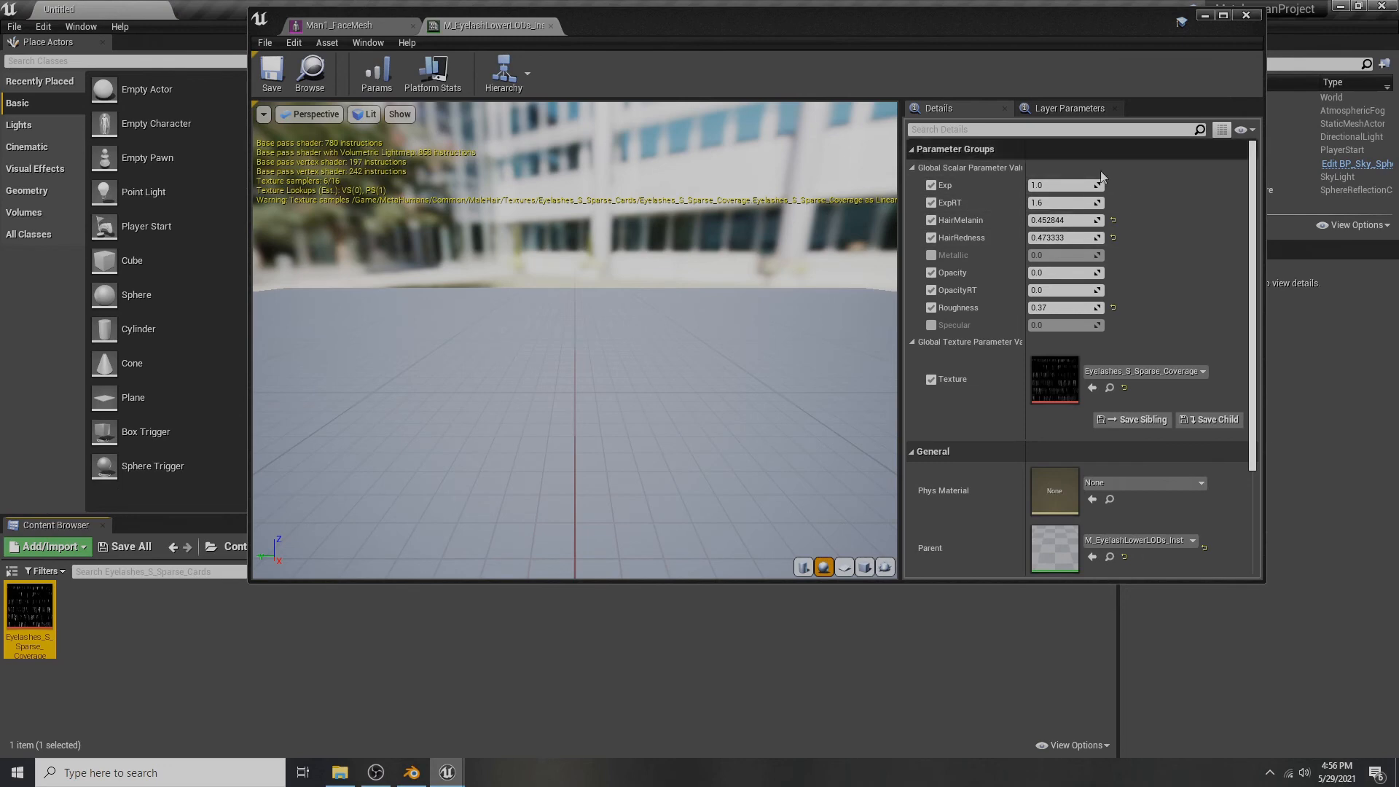
# - Switch to Blender and add a sixth material slot with a new material to the face mesh
pyautogui.click(412, 774)
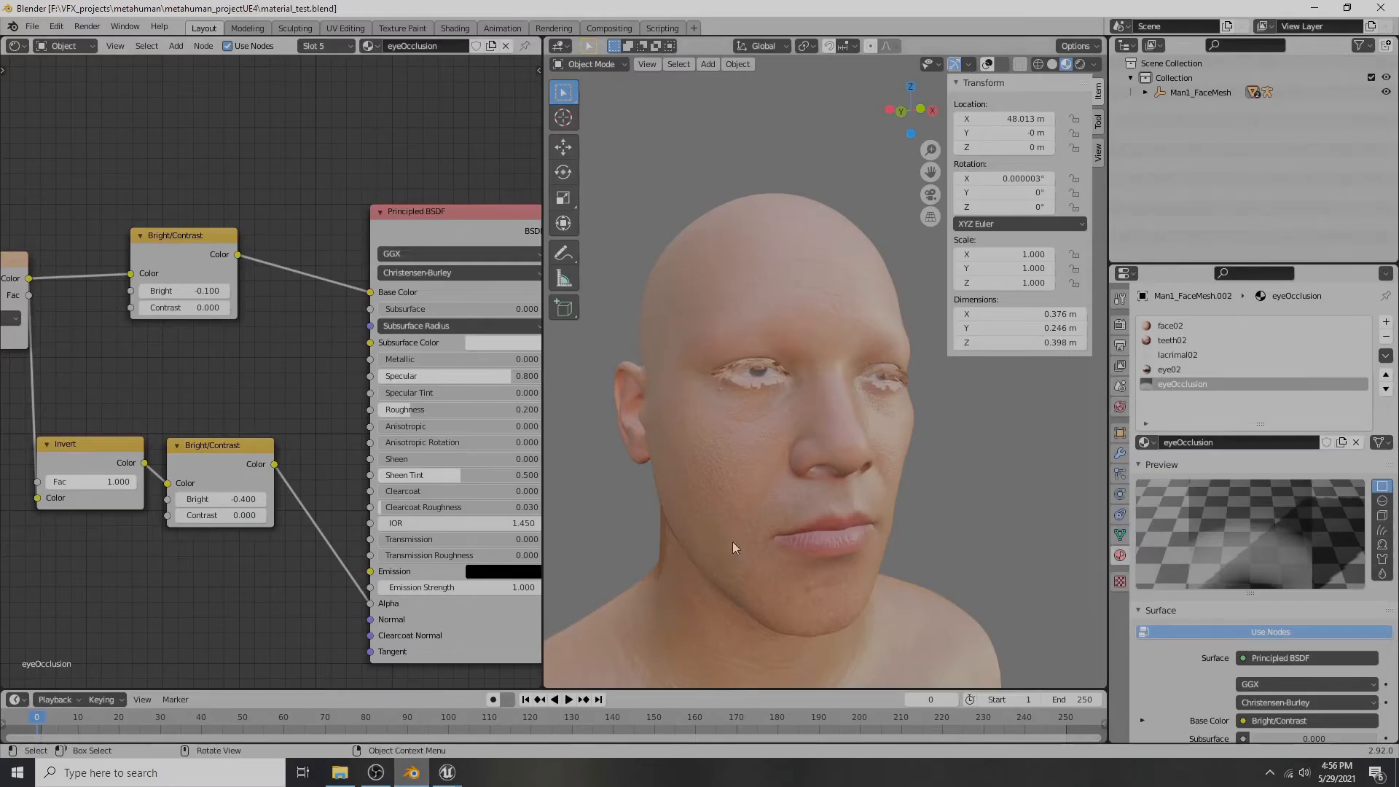
pyautogui.click(1386, 322)
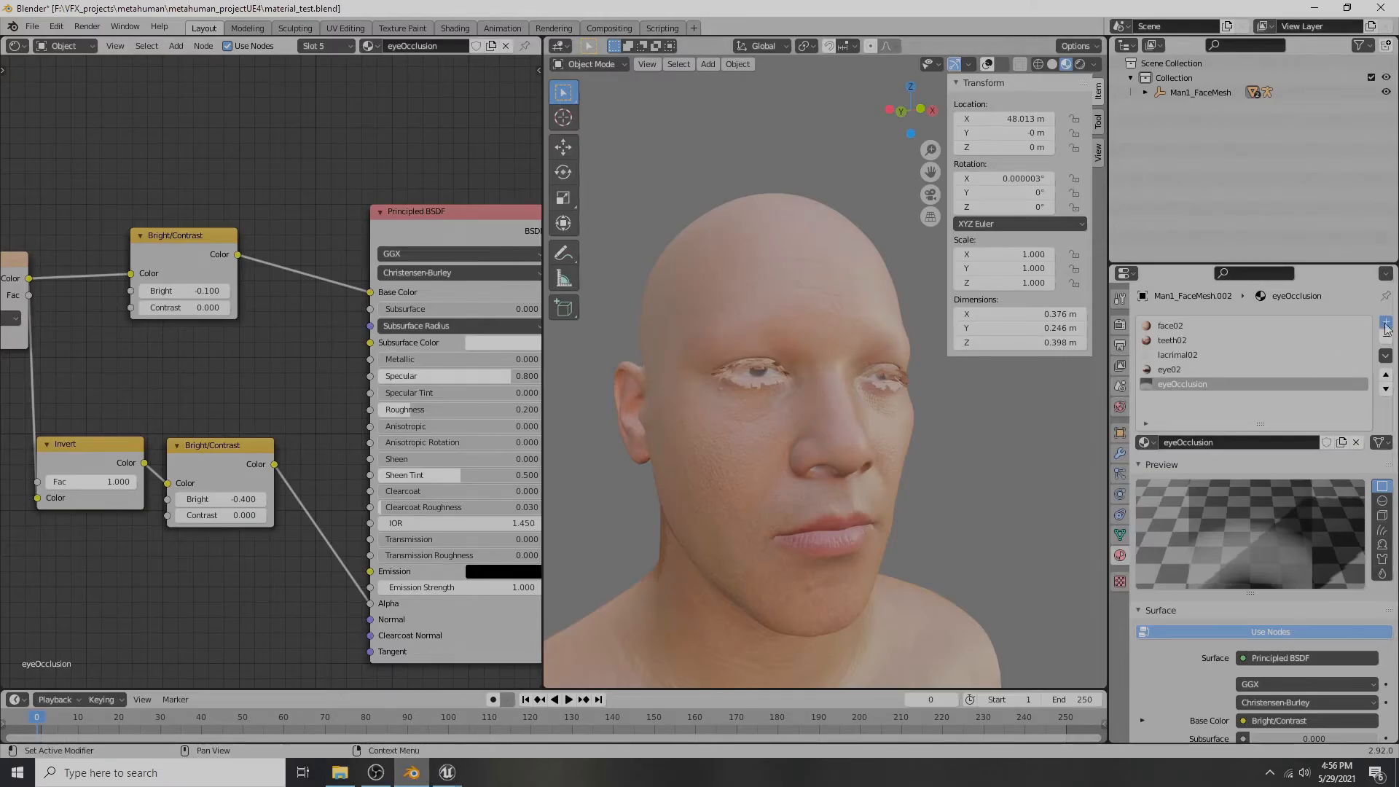
pyautogui.click(1206, 439)
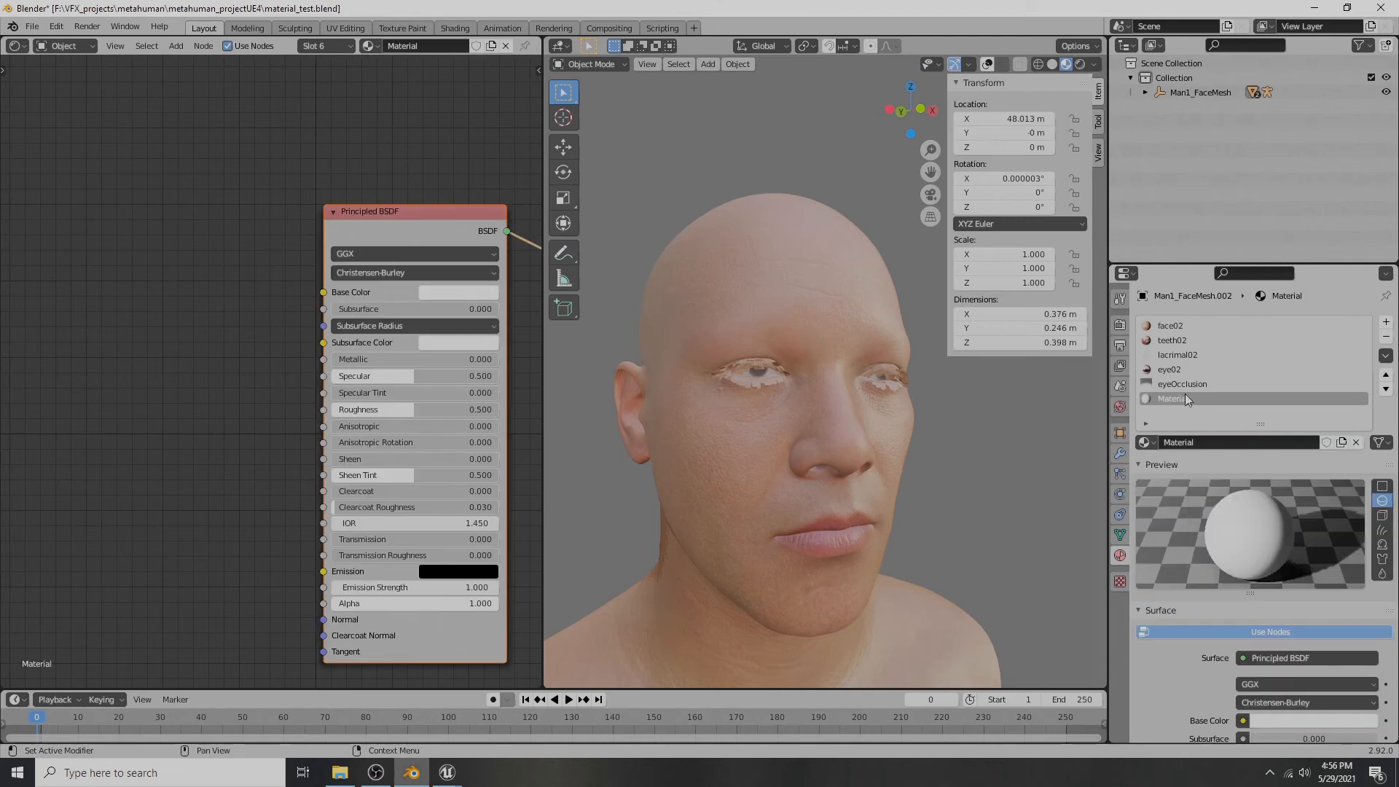
# - Rename the eyeOcclusion material to eyeOcclusion02 and the new material to eyelash02
pyautogui.doubleClick(1195, 385)
pyautogui.click(1212, 385)
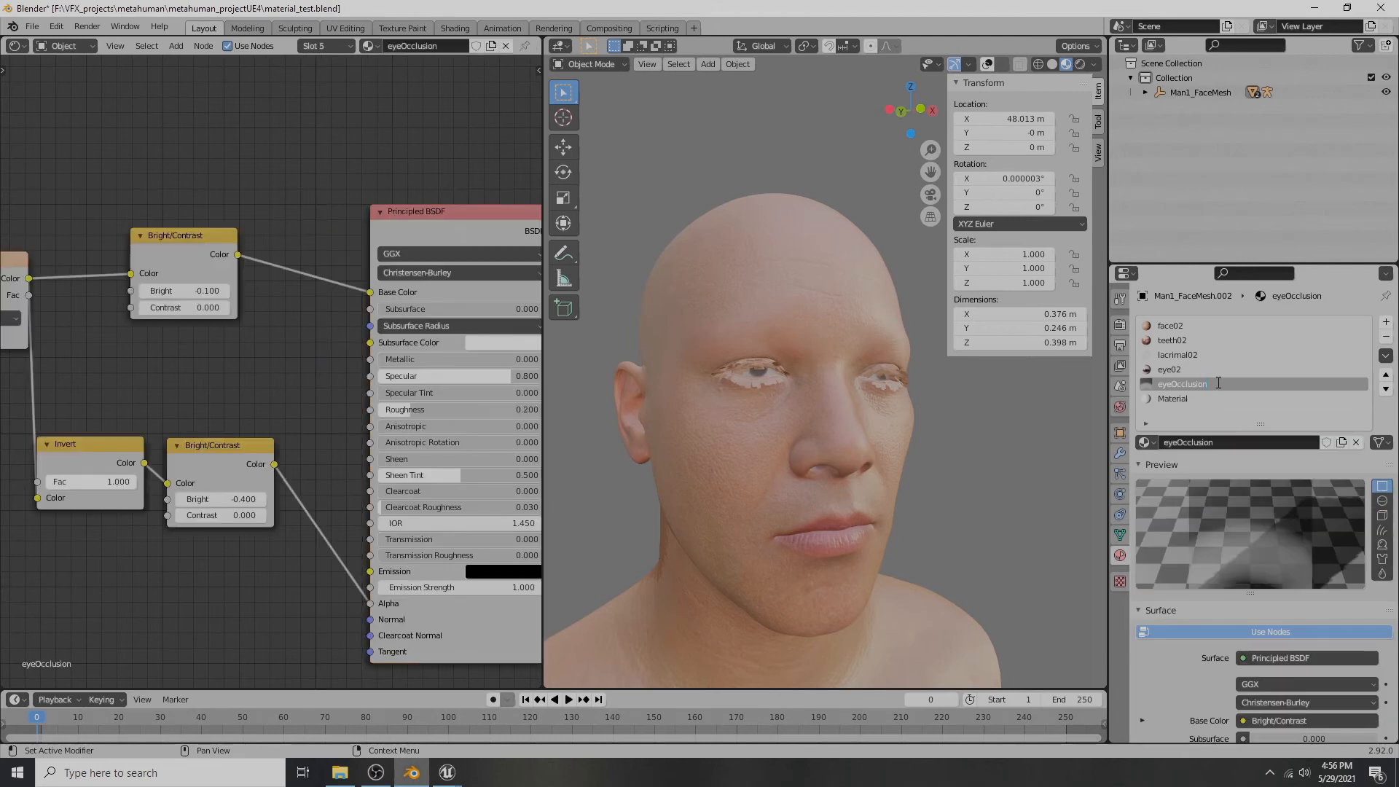
pyautogui.doubleClick(1188, 399)
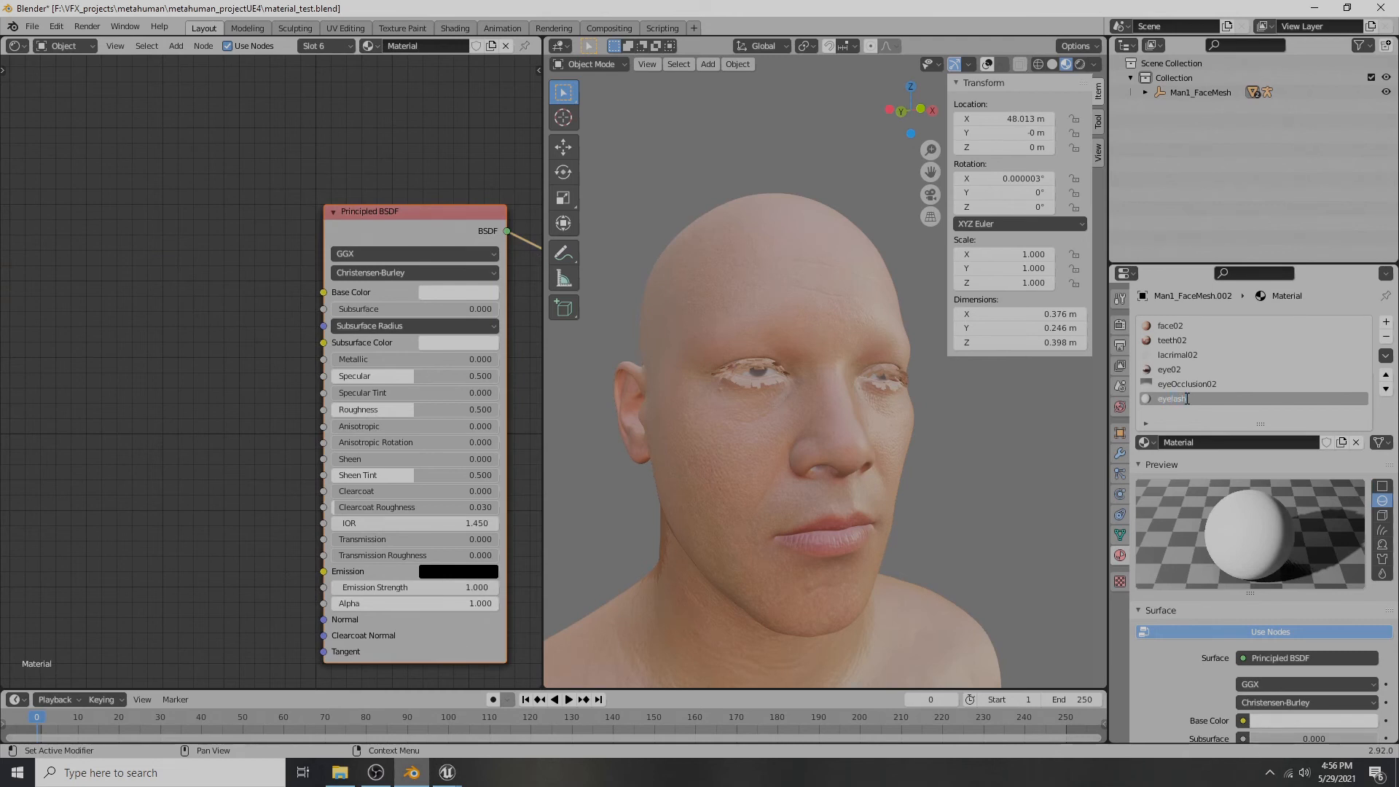
pyautogui.press('Return')
# - Add an Image Texture node beside the Principled BSDF in the eyelash02 material
pyautogui.scroll(-3, 219, 364)
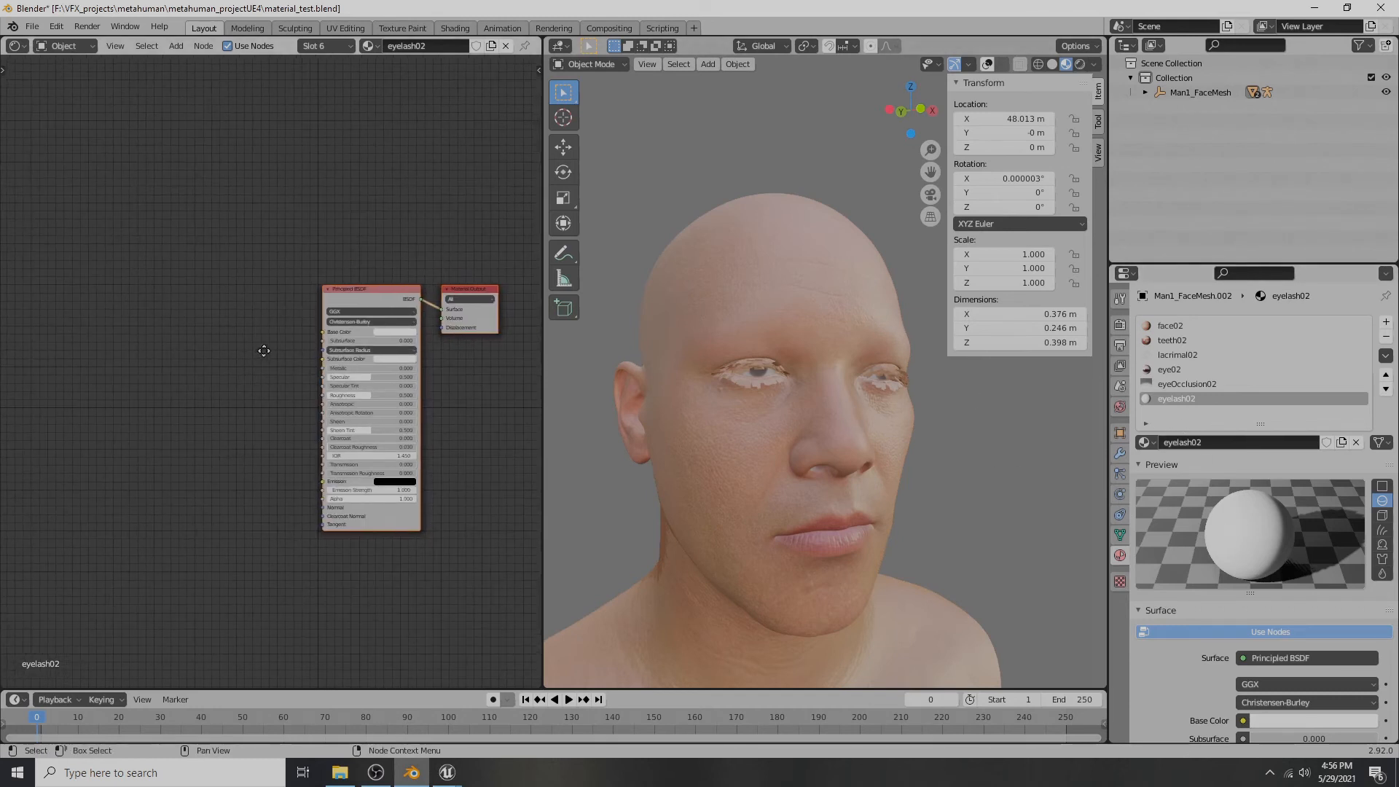
pyautogui.hotkey('shift', 'a')
pyautogui.moveTo(233, 366)
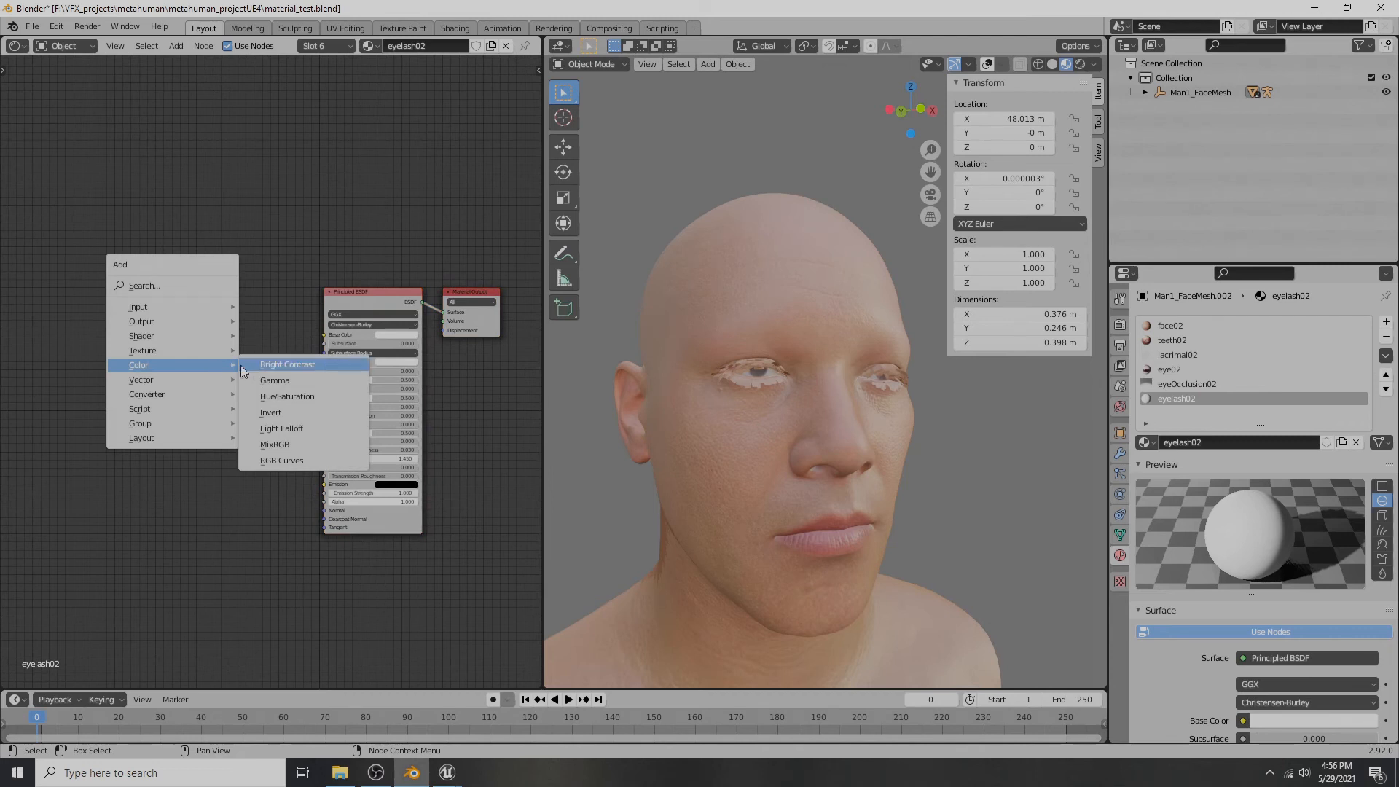
pyautogui.moveTo(145, 350)
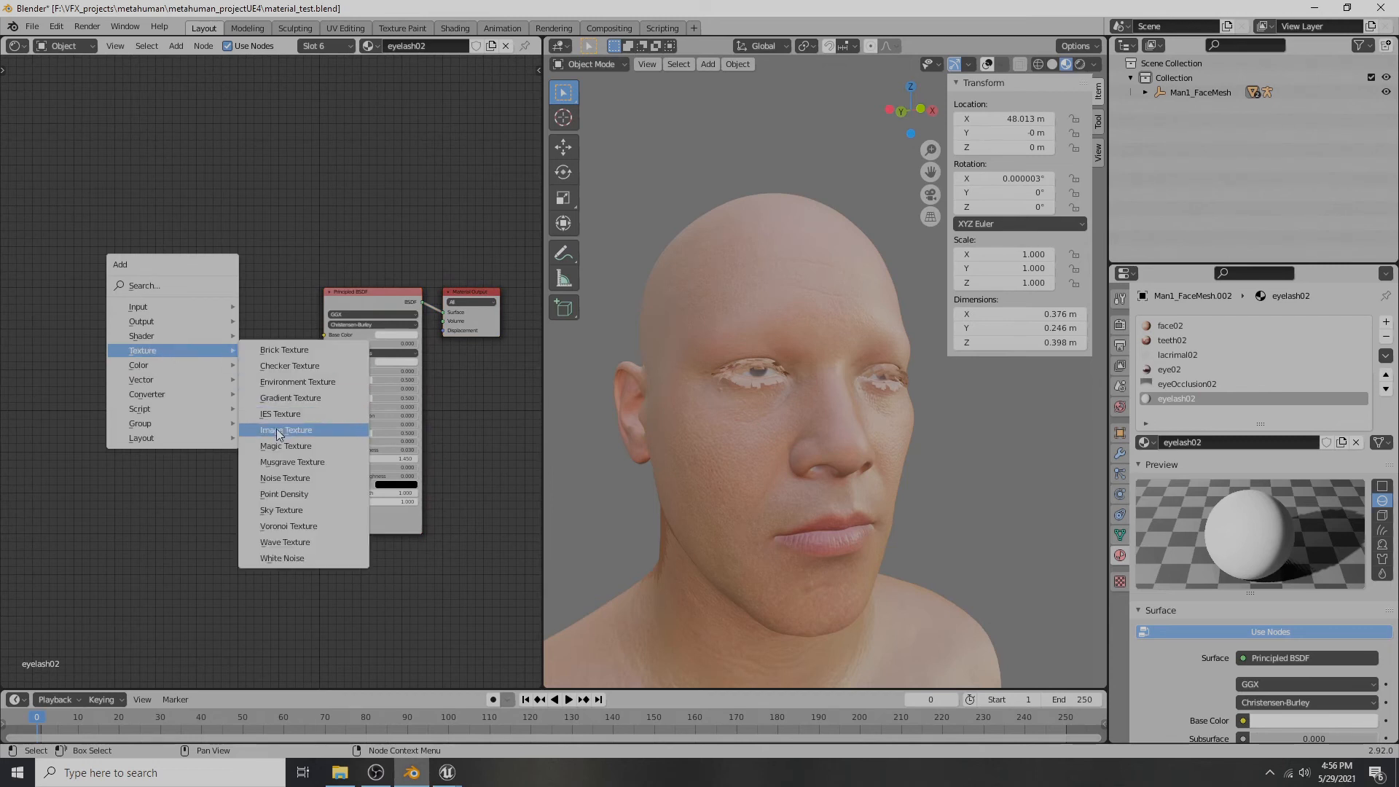
pyautogui.click(283, 432)
pyautogui.click(160, 352)
pyautogui.scroll(3, 255, 370)
# - Load Eyelashes_S_Sparse_Coverage.TGA from export_textures into the Image Texture node and connect its Alpha to the Principled BSDF's Alpha
pyautogui.click(213, 399)
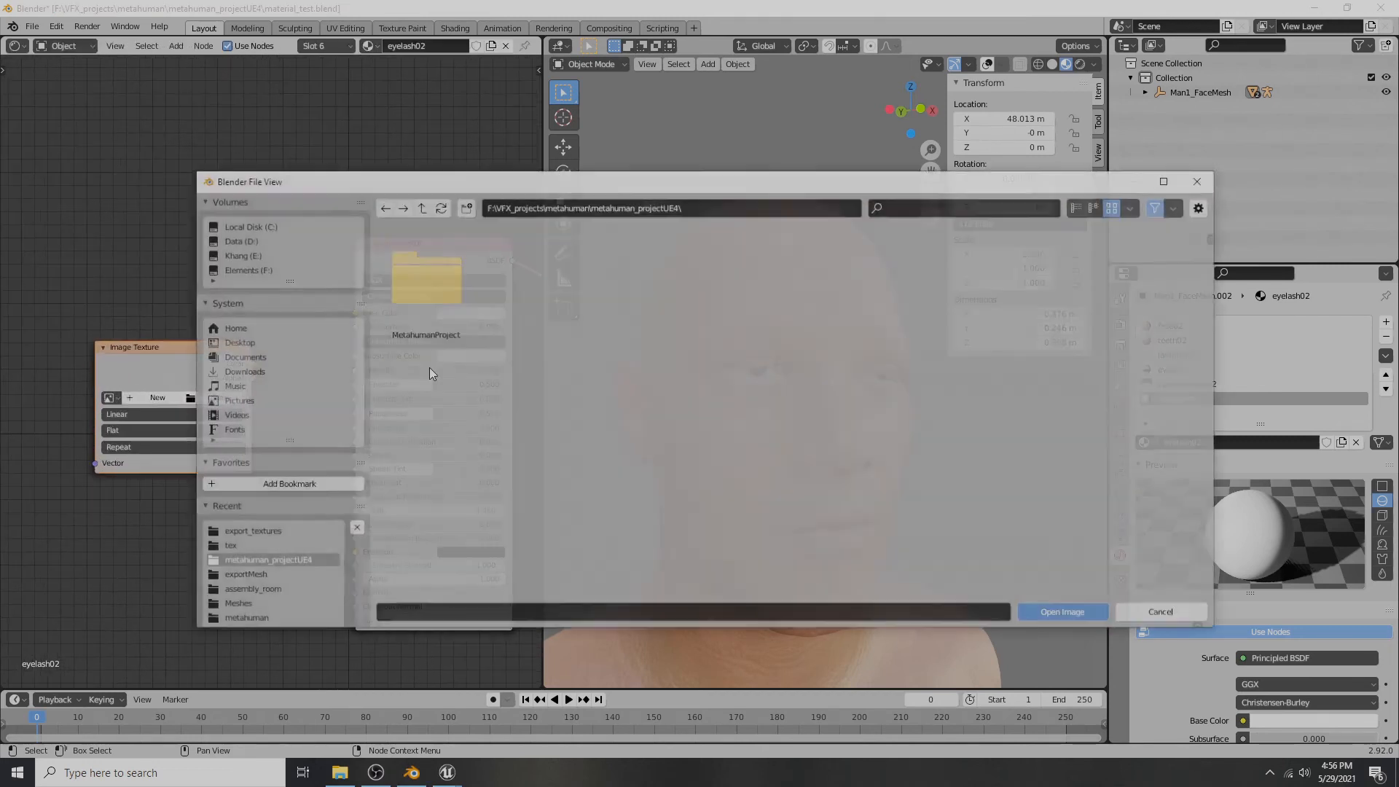
pyautogui.click(248, 532)
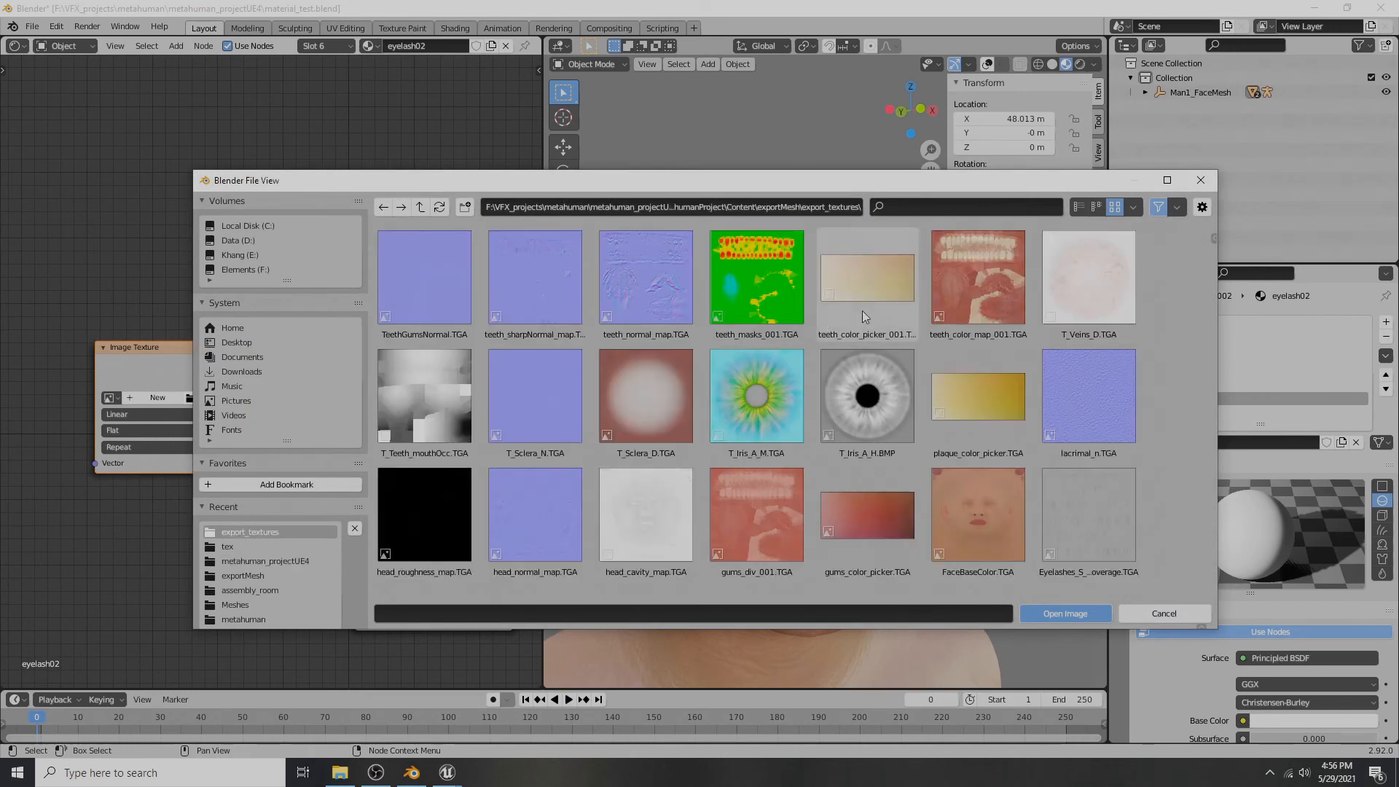
pyautogui.click(1065, 506)
pyautogui.click(1077, 616)
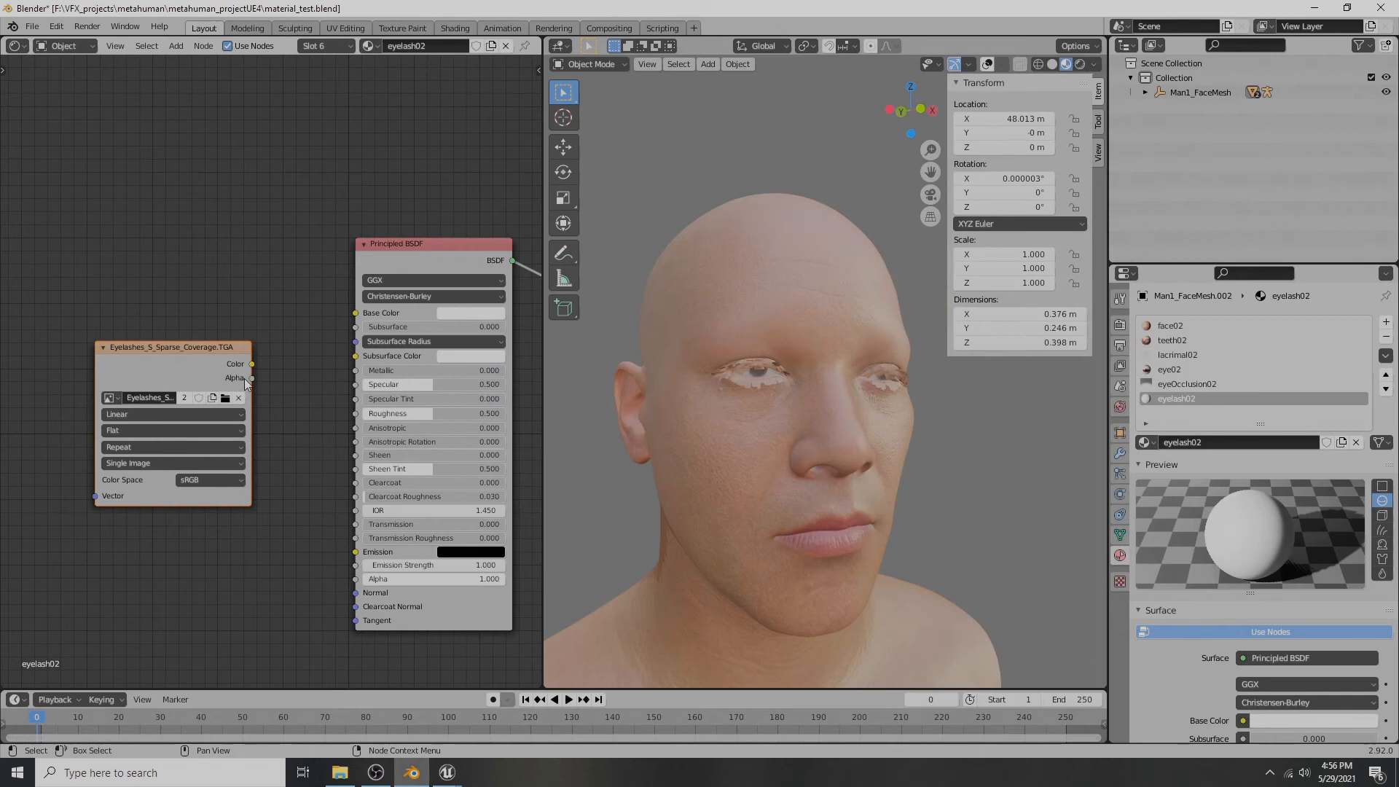
pyautogui.moveTo(253, 378); pyautogui.dragTo(366, 587)
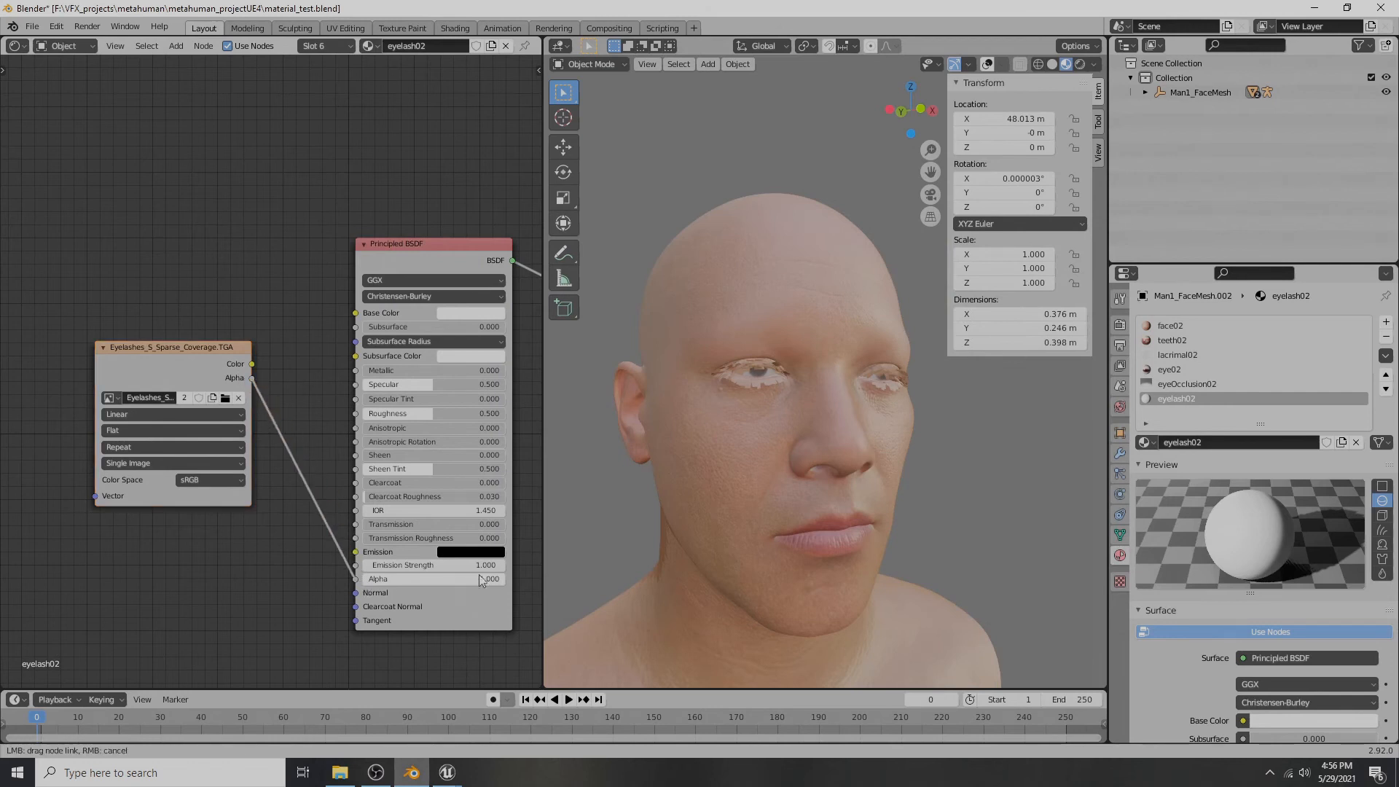
# - Set the eyelash02 material's blend mode to Alpha Hashed
pyautogui.scroll(7, 743, 346)
pyautogui.scroll(-4, 742, 351)
pyautogui.moveTo(740, 356); pyautogui.dragTo(755, 363, button='middle')
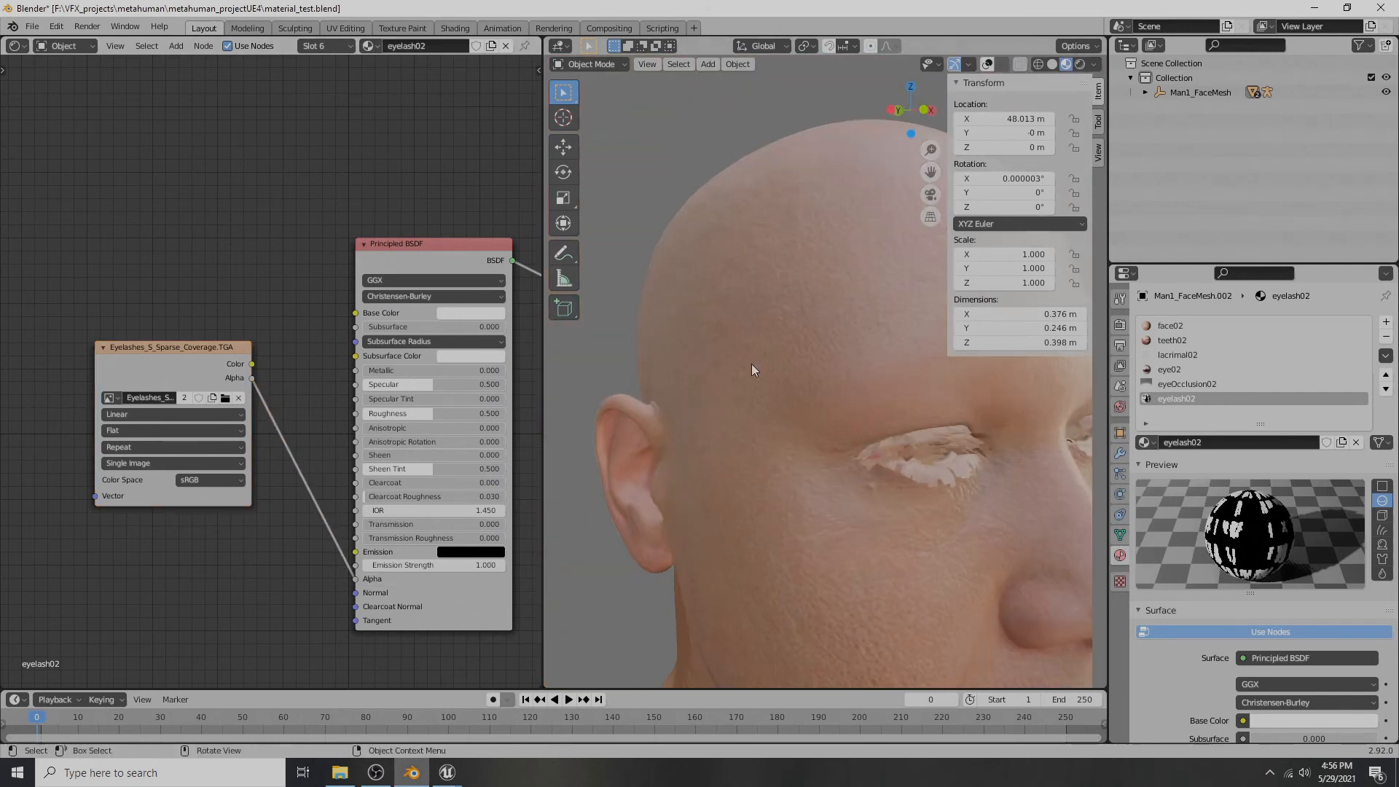
pyautogui.press('n')
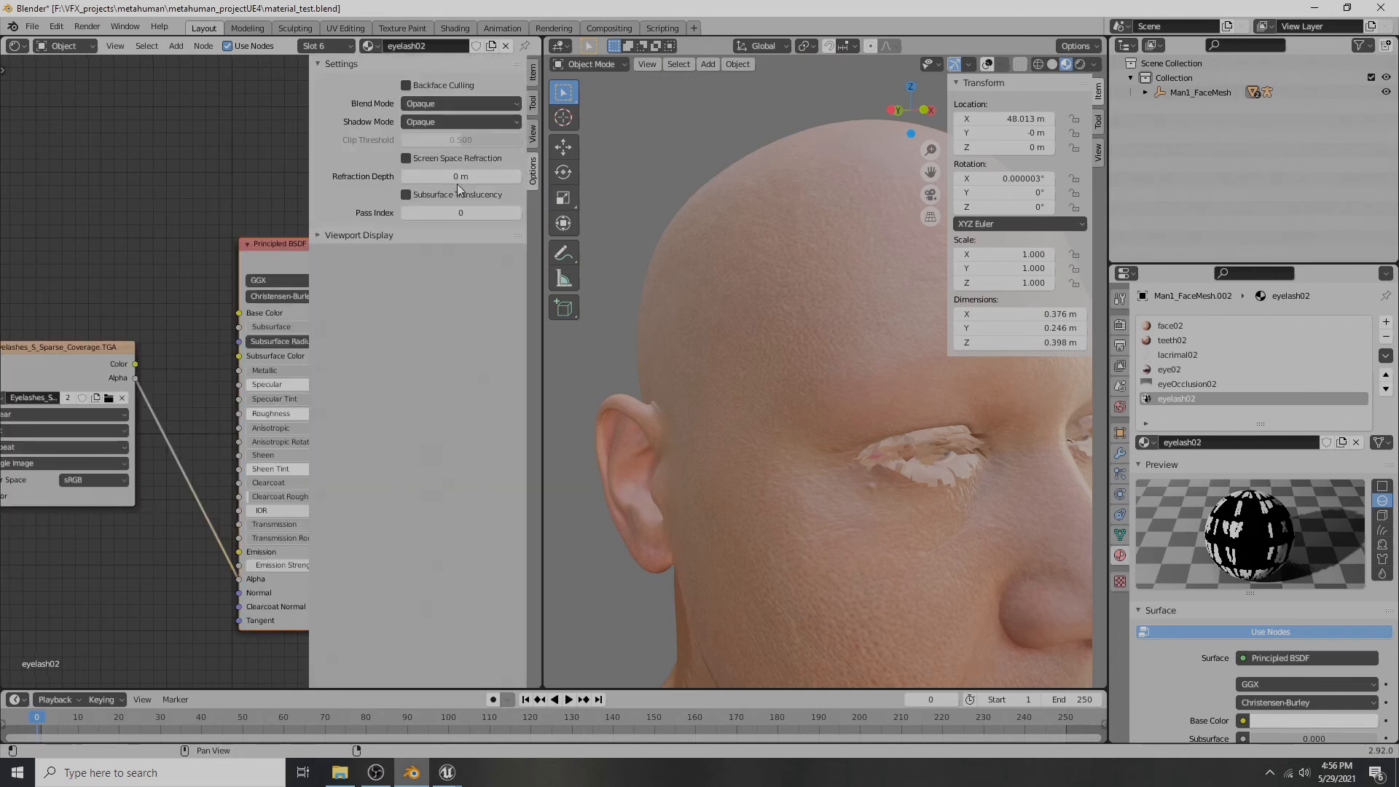
pyautogui.click(444, 102)
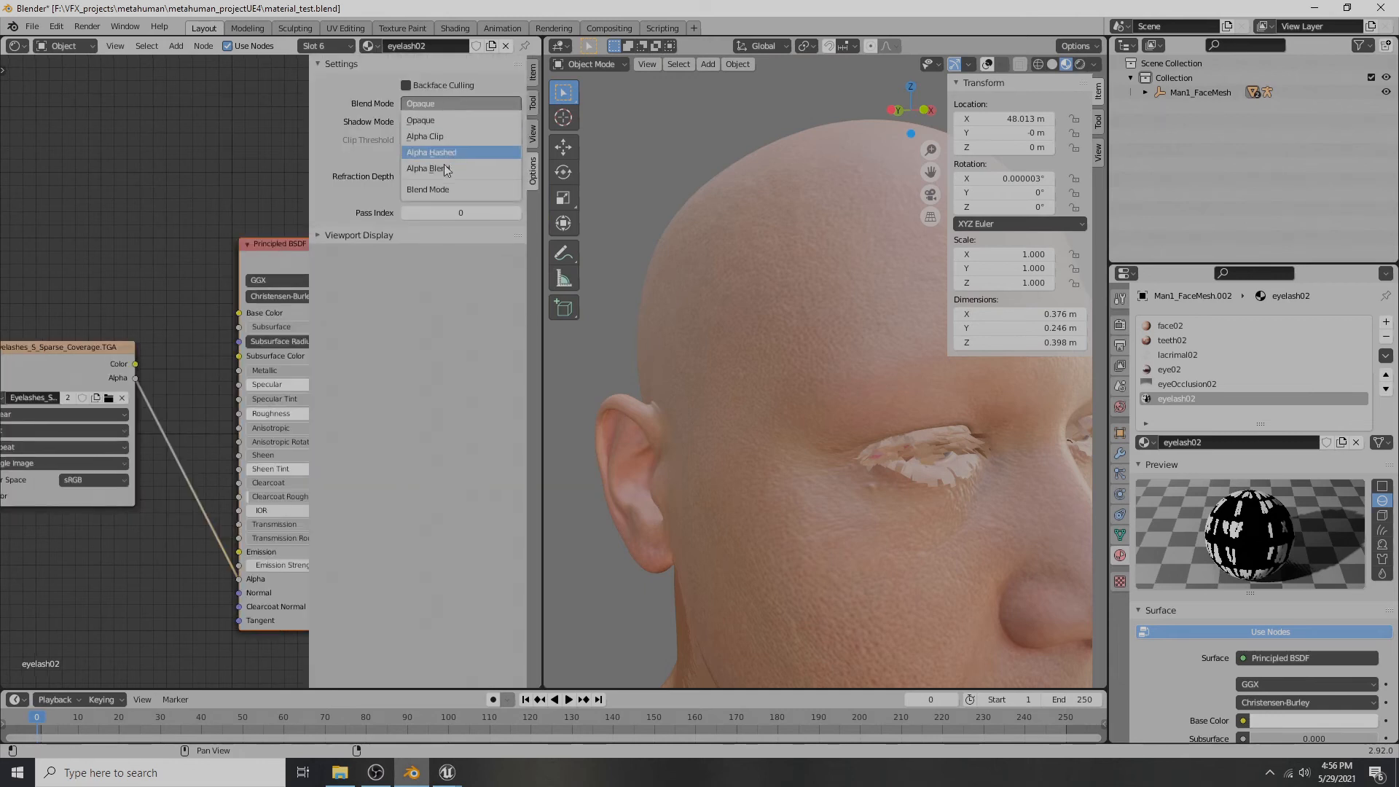
pyautogui.click(451, 155)
pyautogui.moveTo(272, 248); pyautogui.dragTo(109, 189, button='middle')
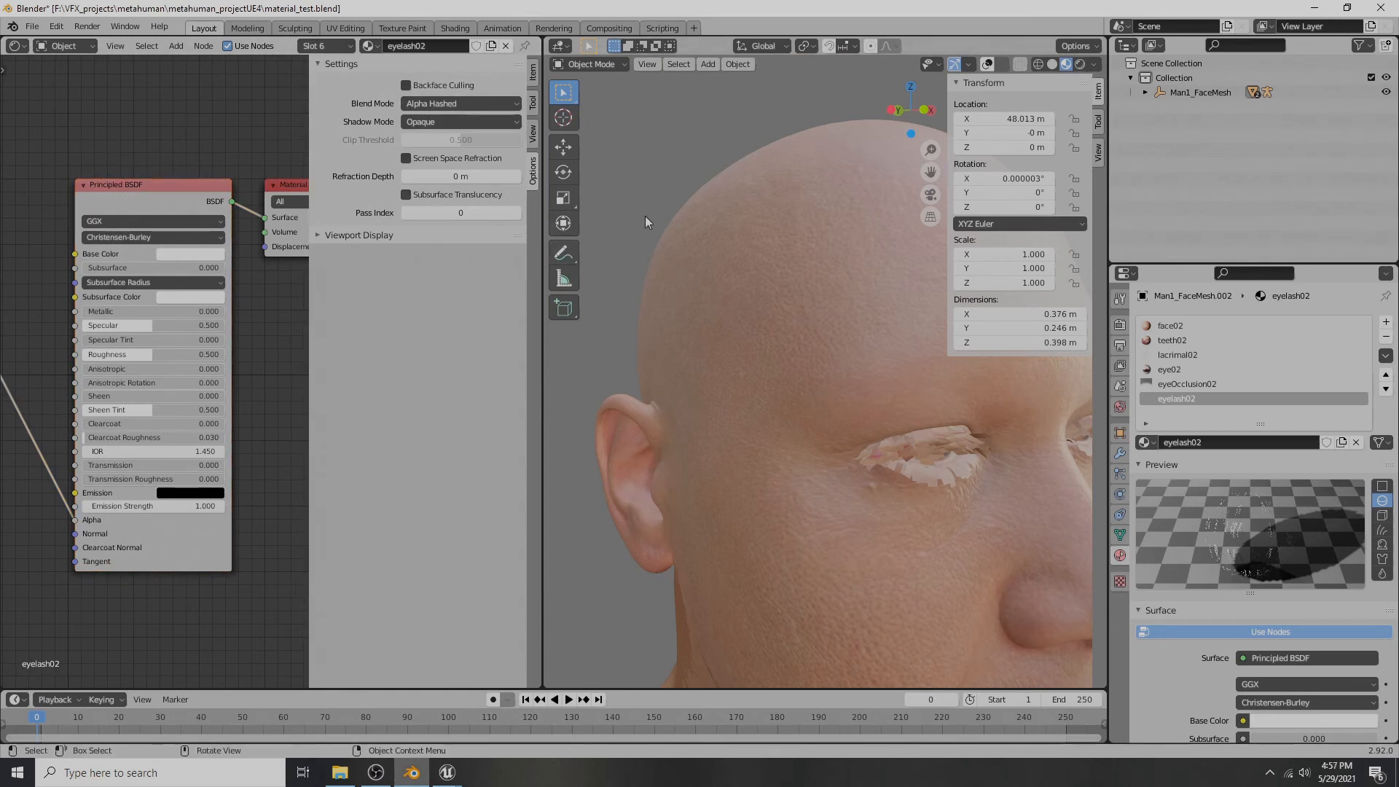
pyautogui.press('n')
pyautogui.scroll(-2, 438, 282)
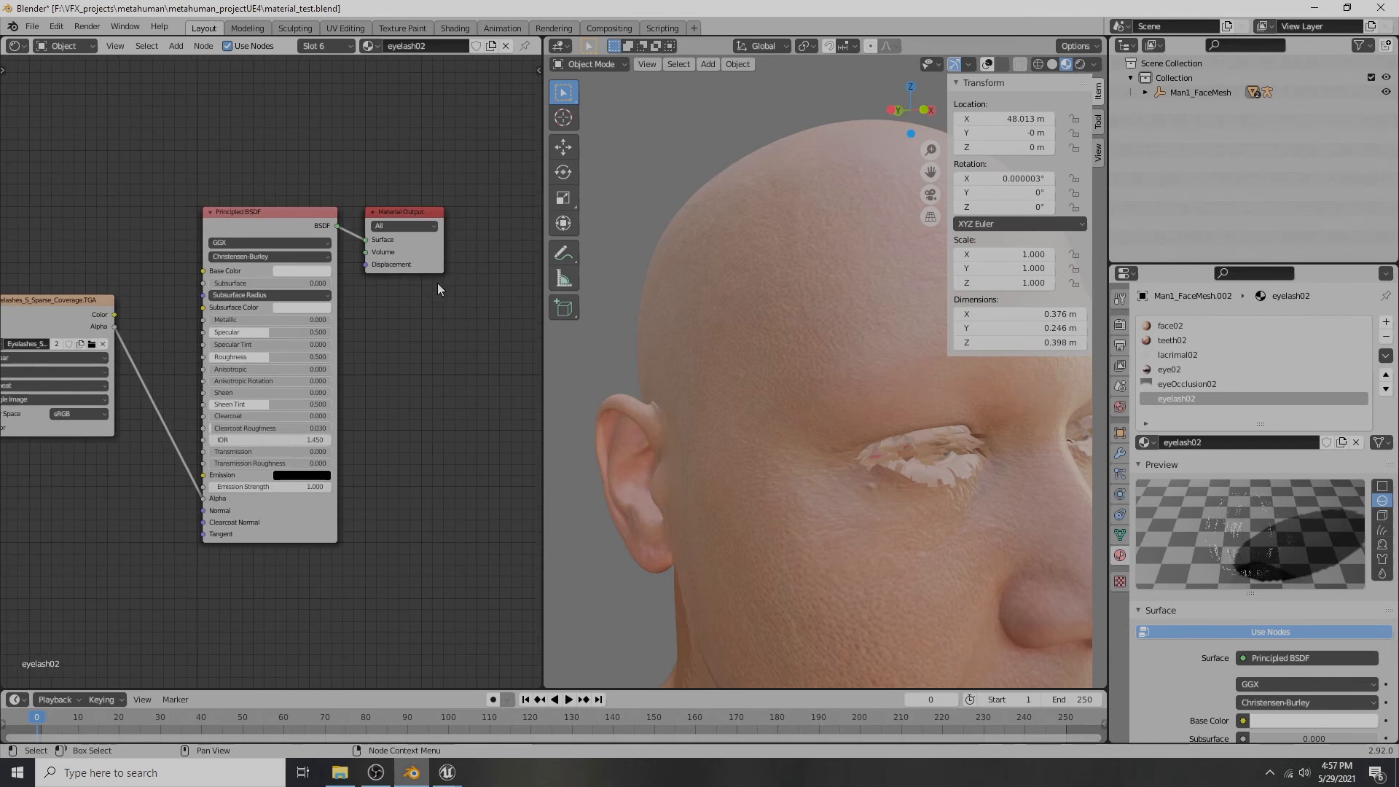
# - Set the eyelash02 material's blend mode to Alpha Blend
pyautogui.press('n')
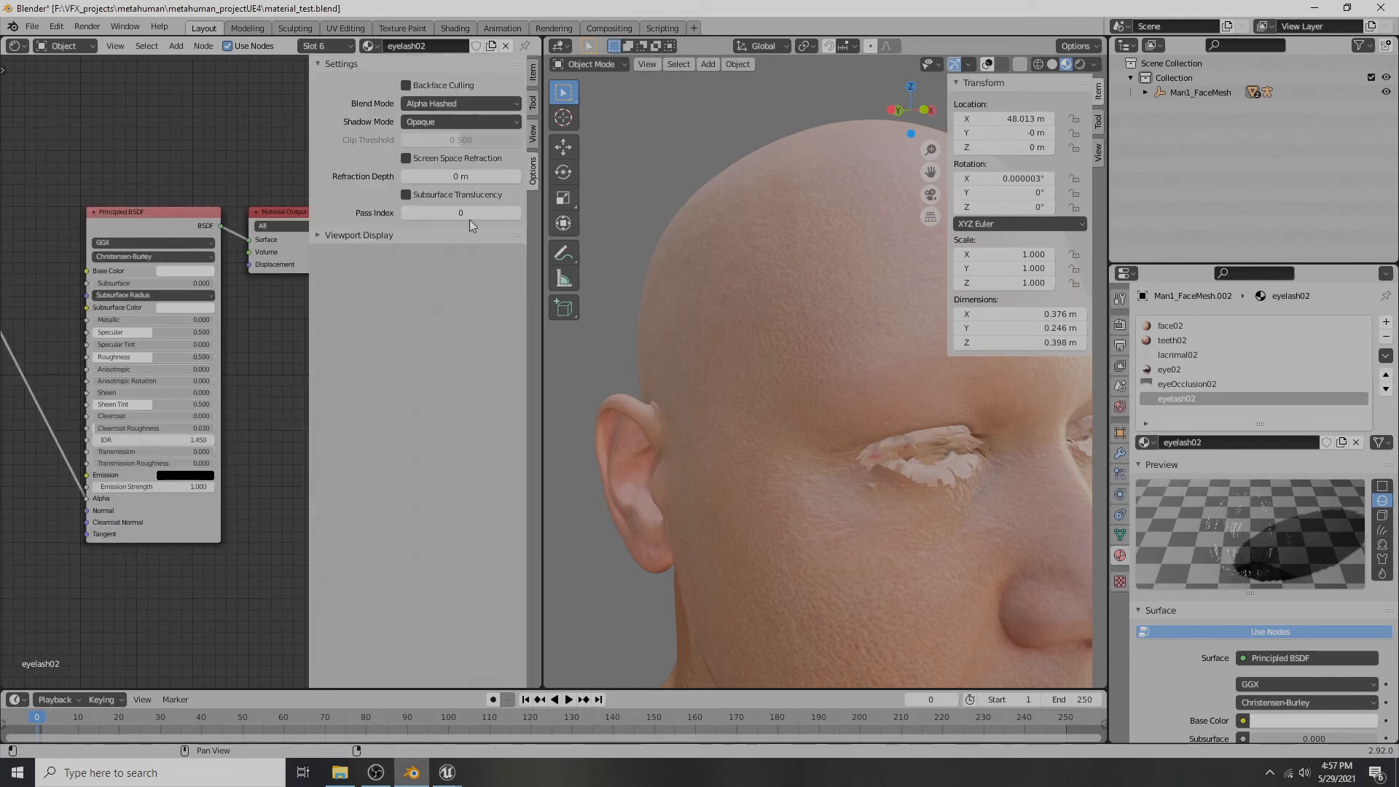
pyautogui.click(459, 103)
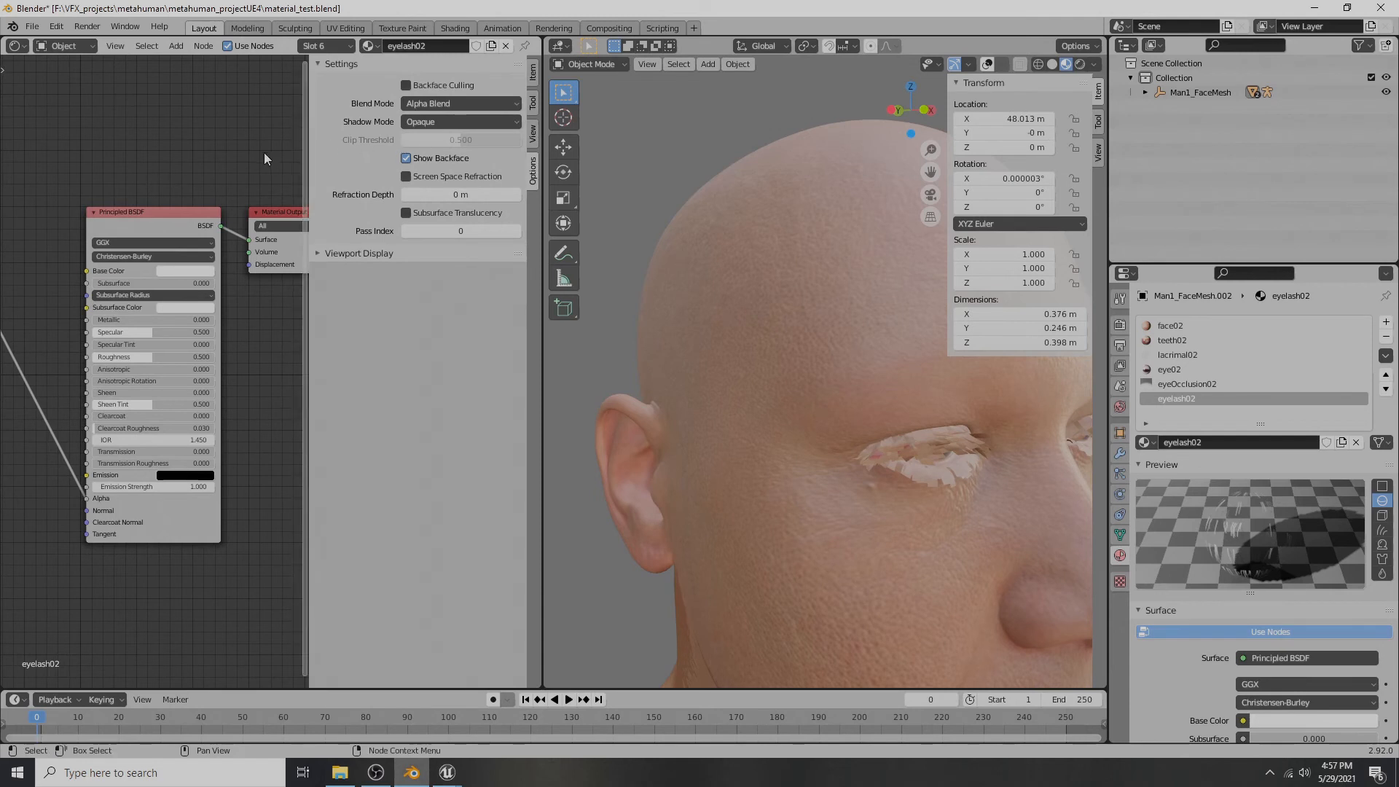
pyautogui.moveTo(264, 152); pyautogui.dragTo(247, 150, button='middle')
pyautogui.press('n')
# - Connect the eyelash coverage texture's Color to the Principled BSDF's Base Color and preview the material on a flat plane
pyautogui.moveTo(363, 363); pyautogui.dragTo(436, 285, button='middle')
pyautogui.moveTo(106, 227); pyautogui.dragTo(94, 306)
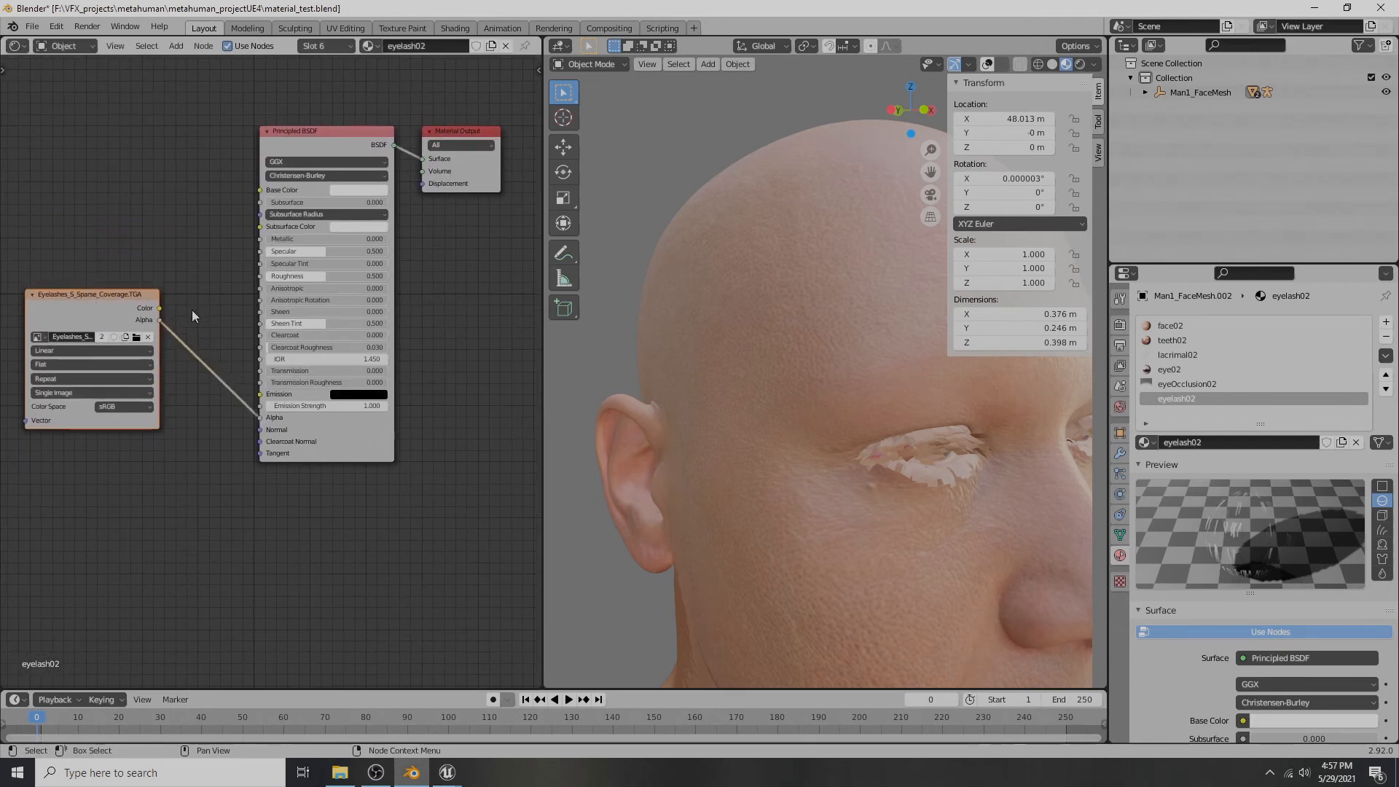
pyautogui.scroll(2, 176, 301)
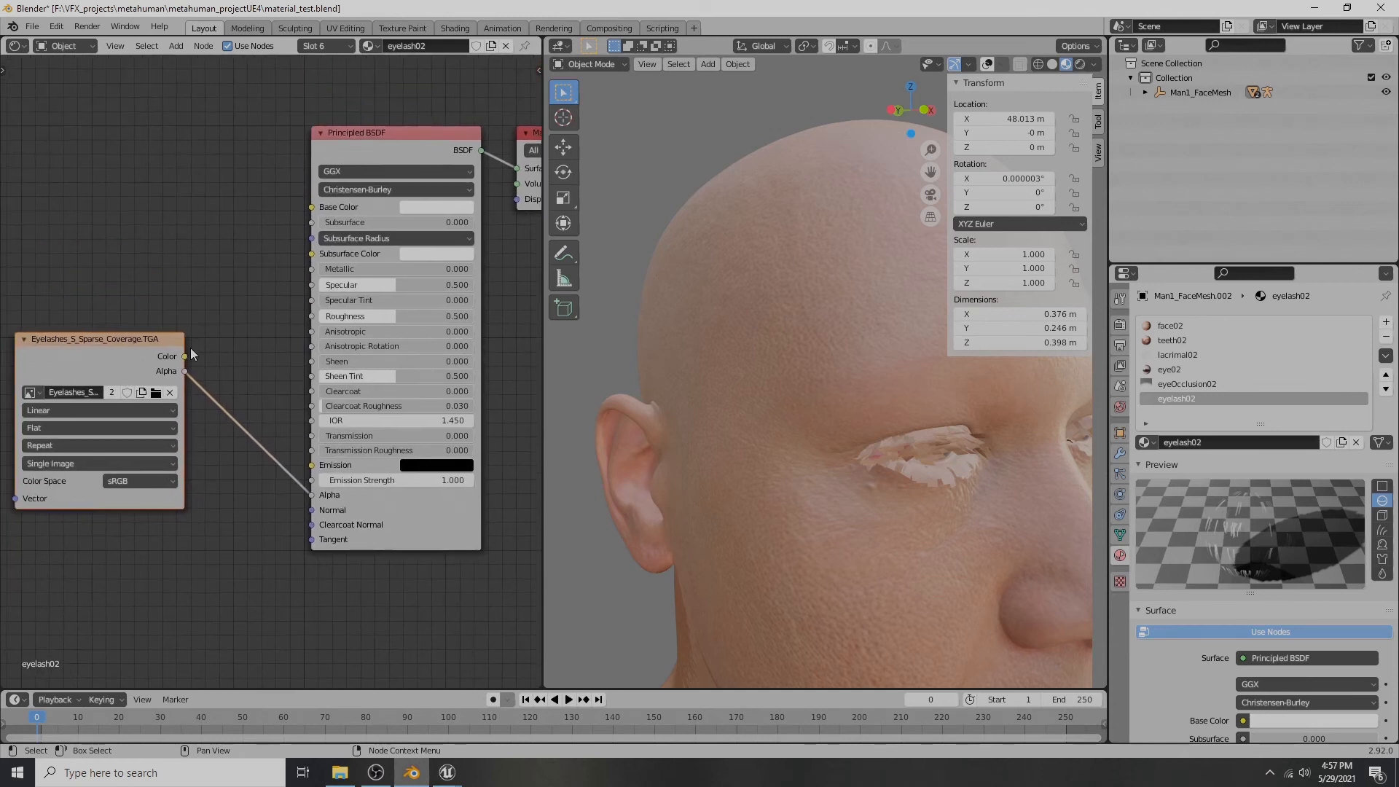
pyautogui.moveTo(185, 357); pyautogui.dragTo(329, 212)
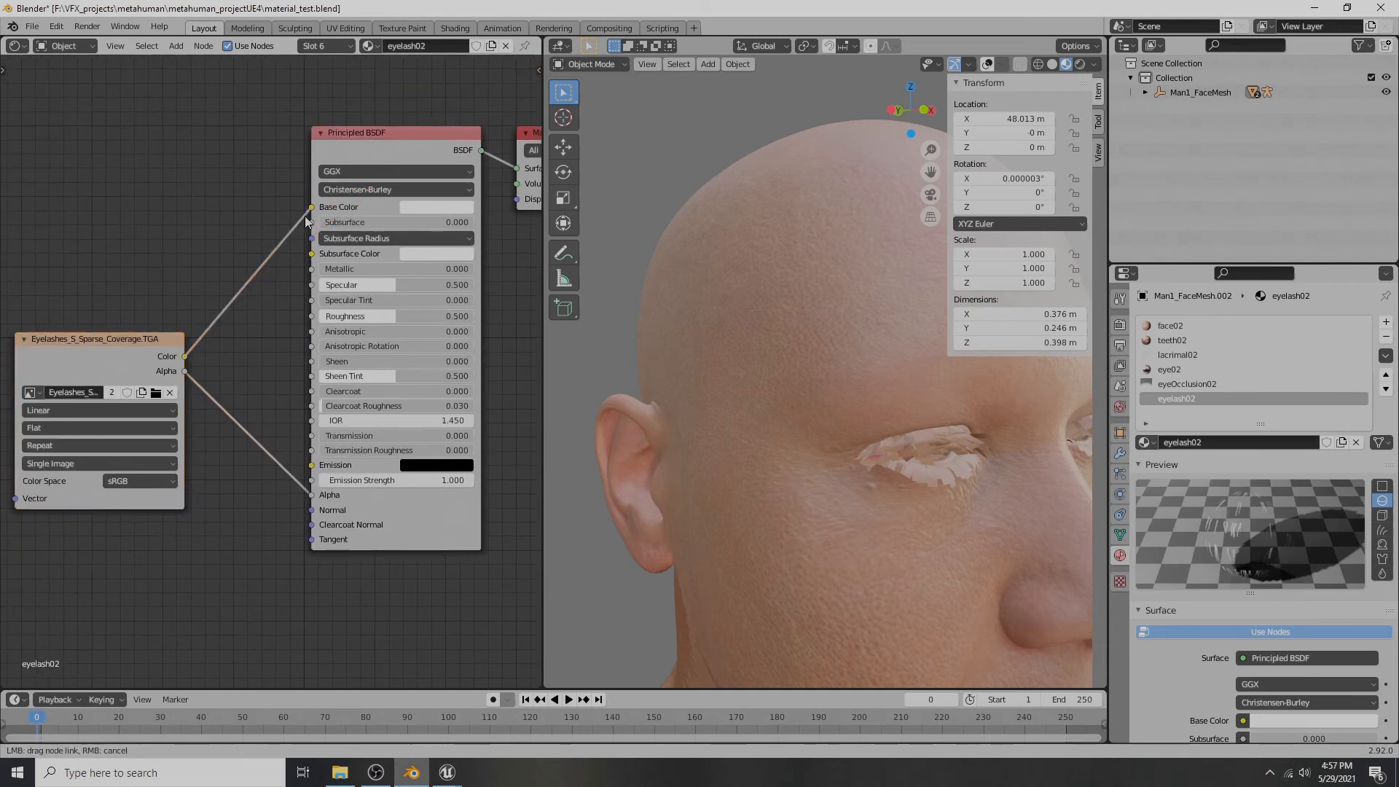
pyautogui.moveTo(184, 257); pyautogui.dragTo(306, 277)
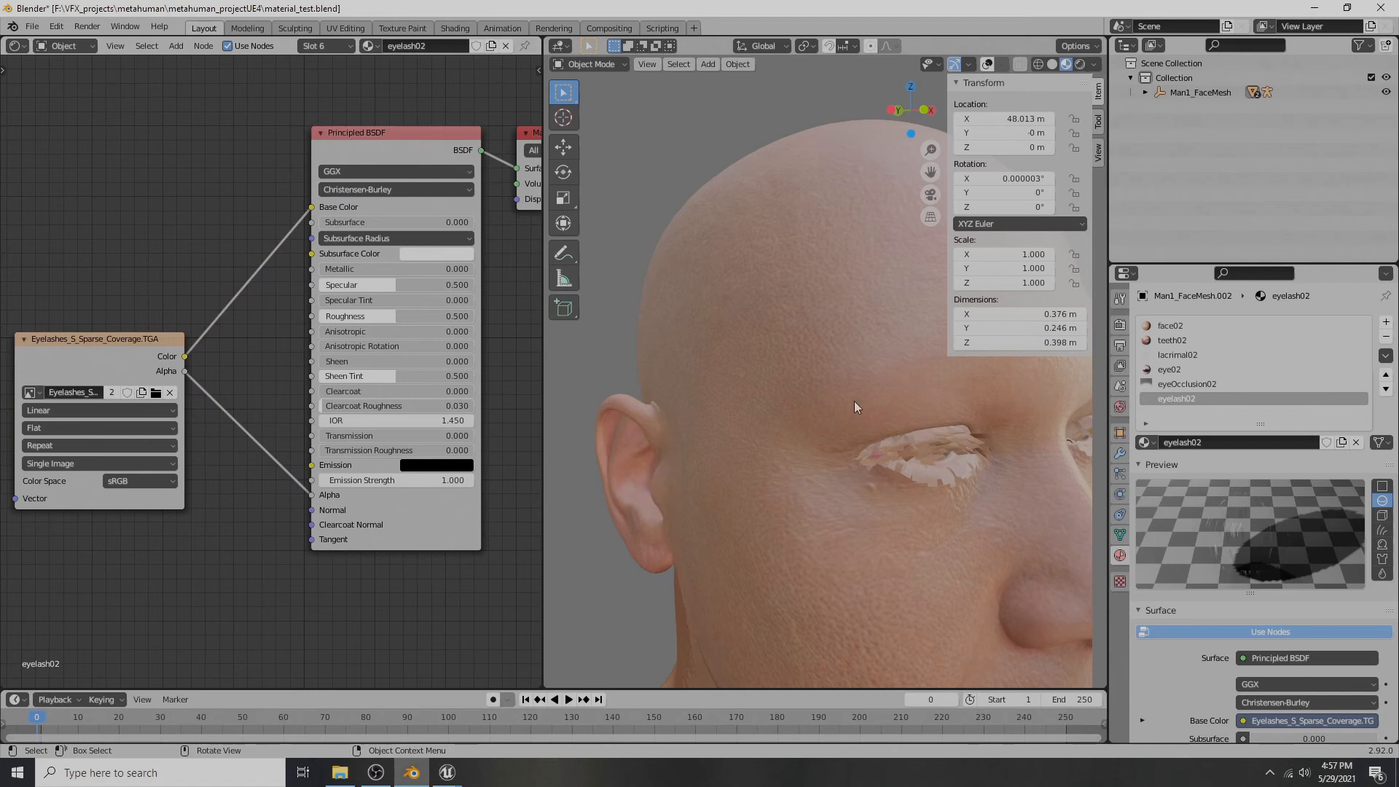
pyautogui.moveTo(127, 357); pyautogui.dragTo(67, 295)
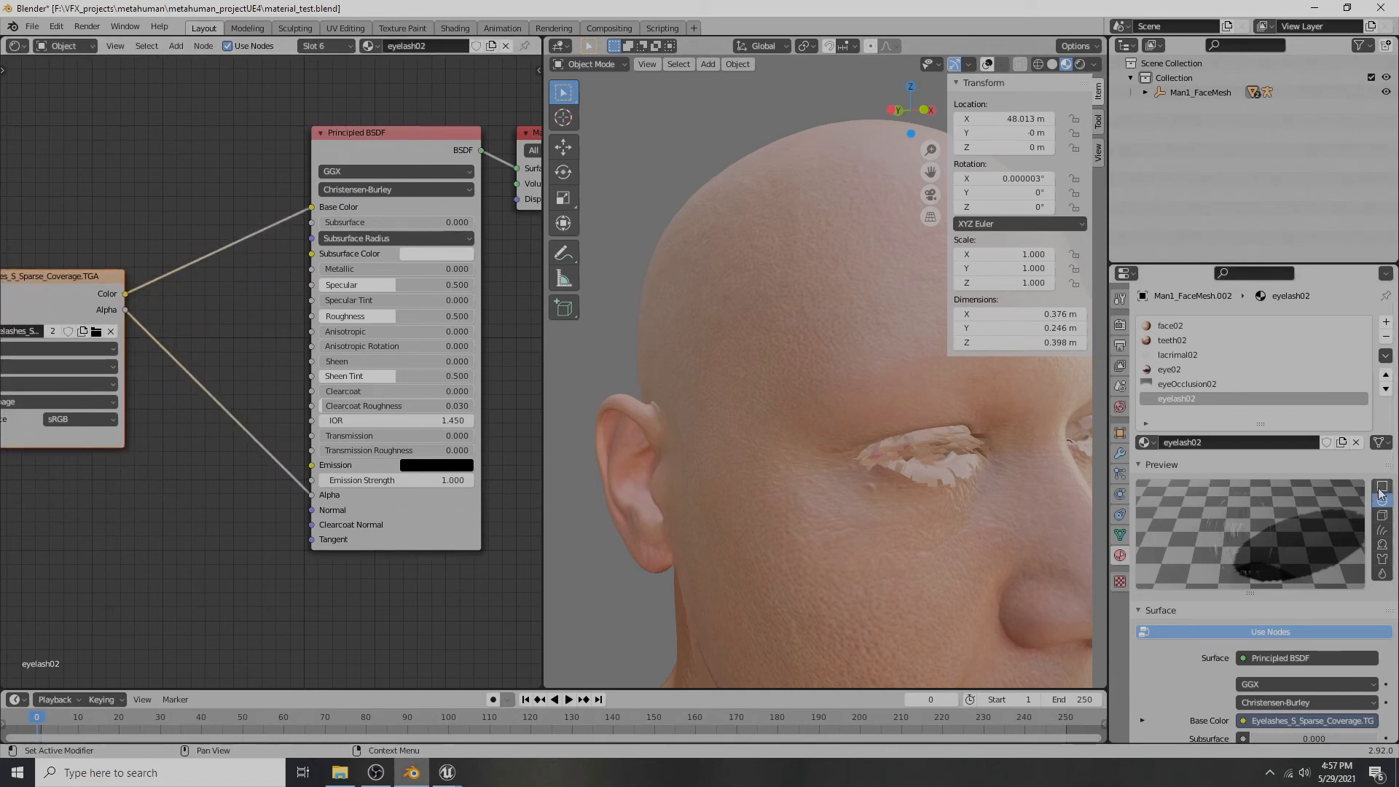
pyautogui.click(1379, 487)
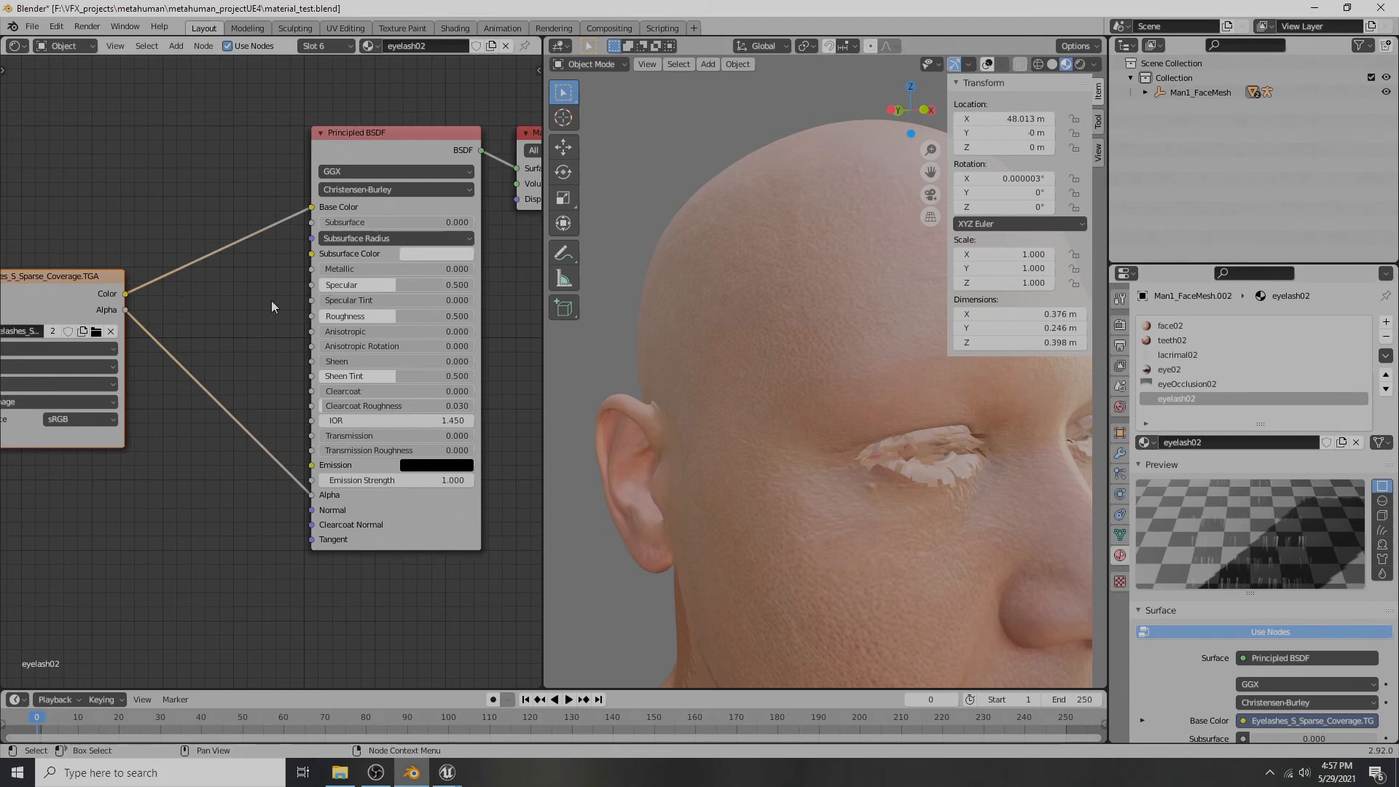
# - Insert a MixRGB node between the coverage texture's Color output and the Principled BSDF's Base Color
pyautogui.scroll(-2, 271, 300)
pyautogui.moveTo(134, 226); pyautogui.dragTo(309, 302, button='middle')
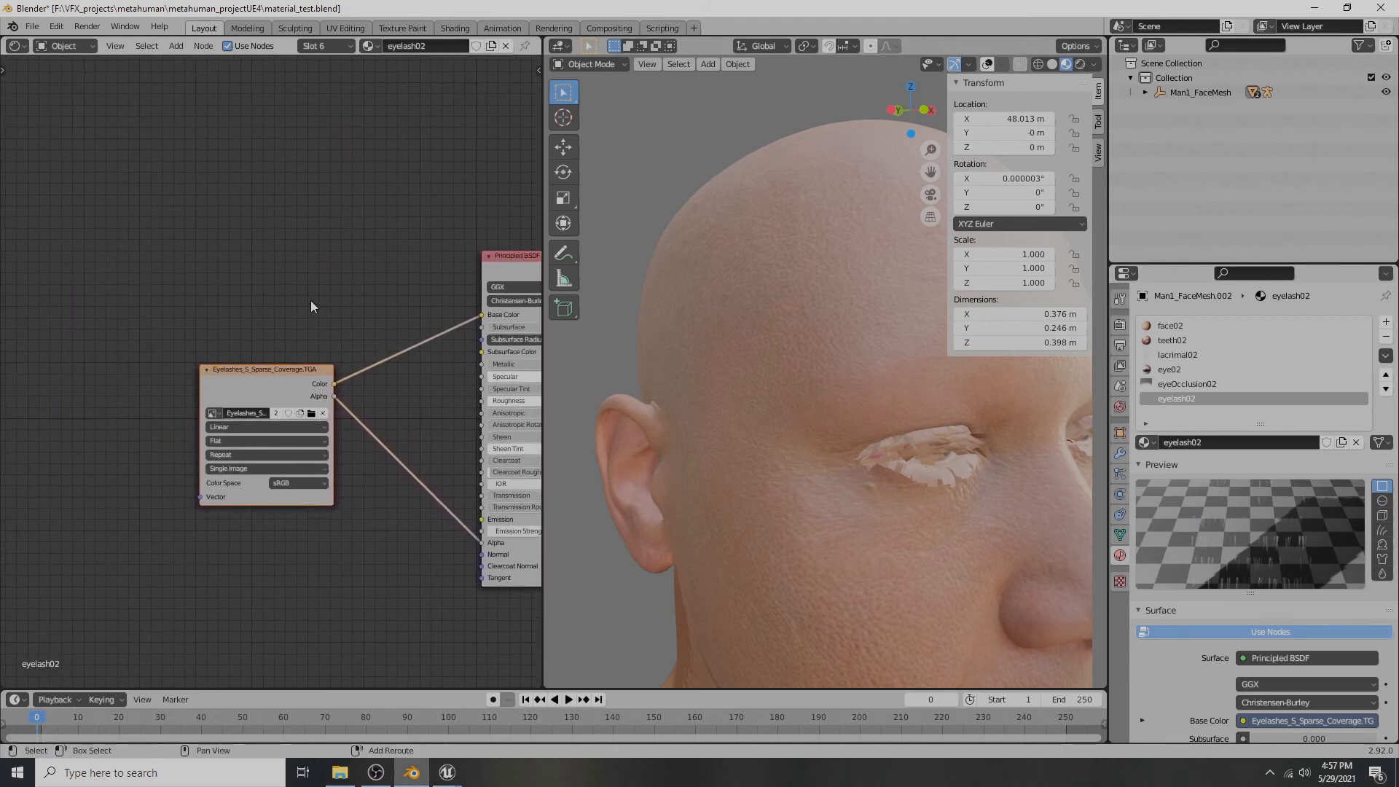
pyautogui.hotkey('shift', 'a')
pyautogui.moveTo(281, 257)
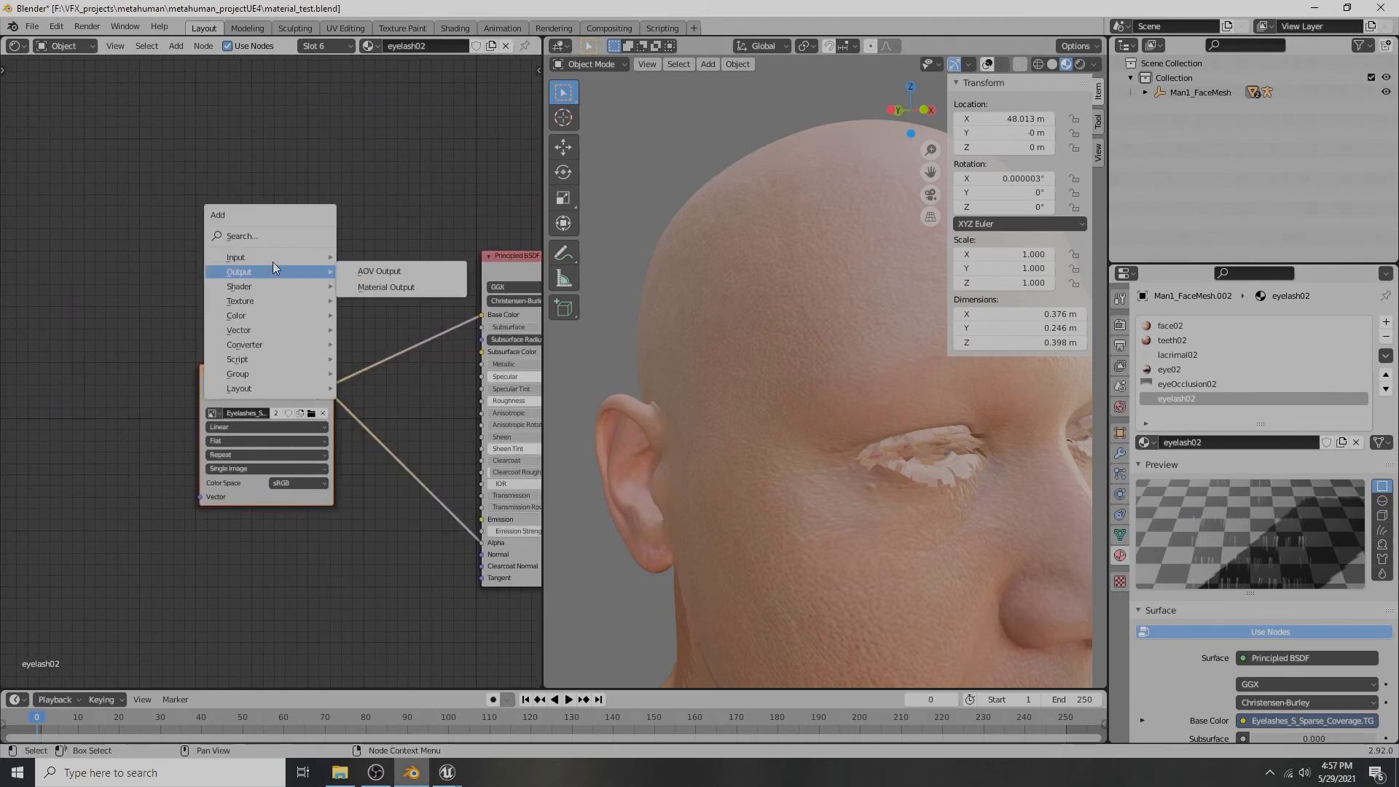
pyautogui.moveTo(248, 317)
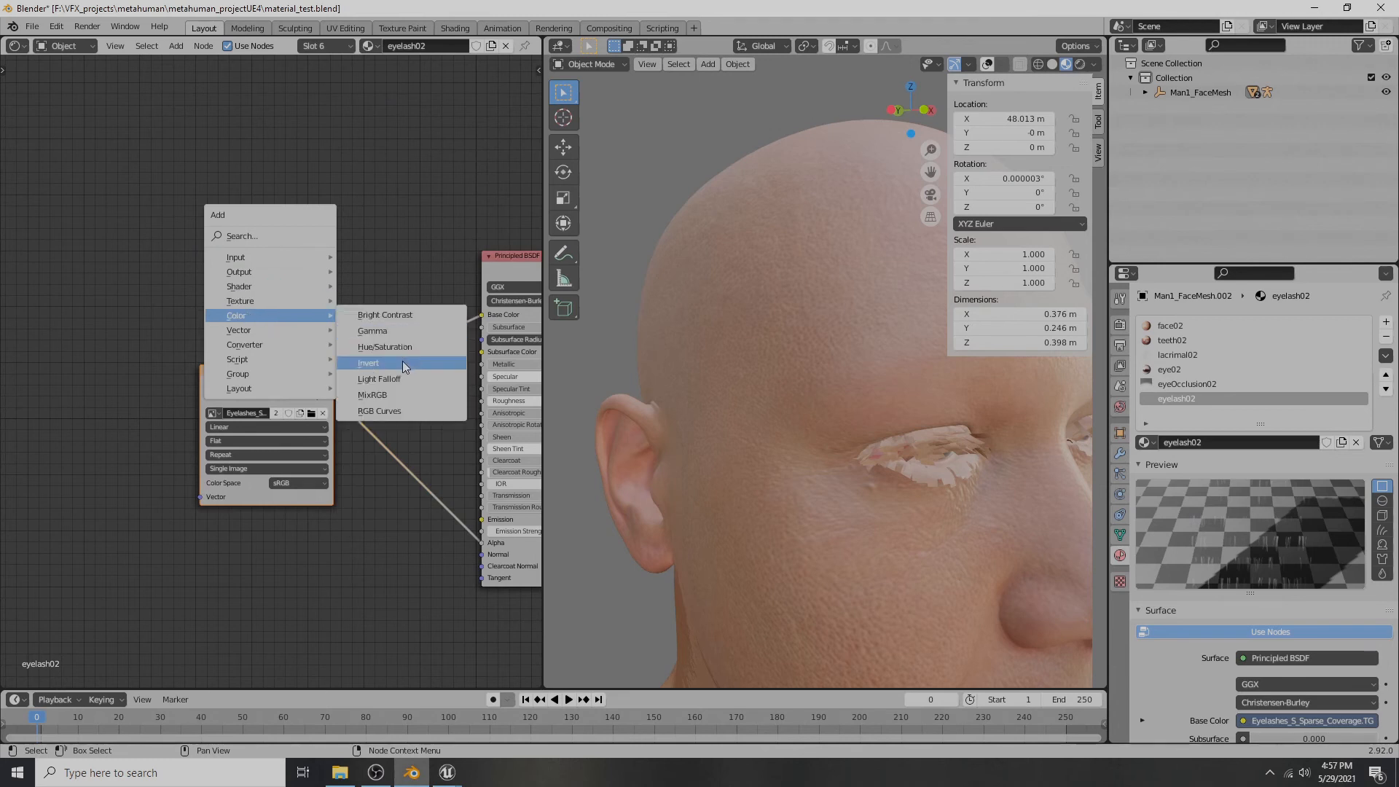
pyautogui.click(380, 395)
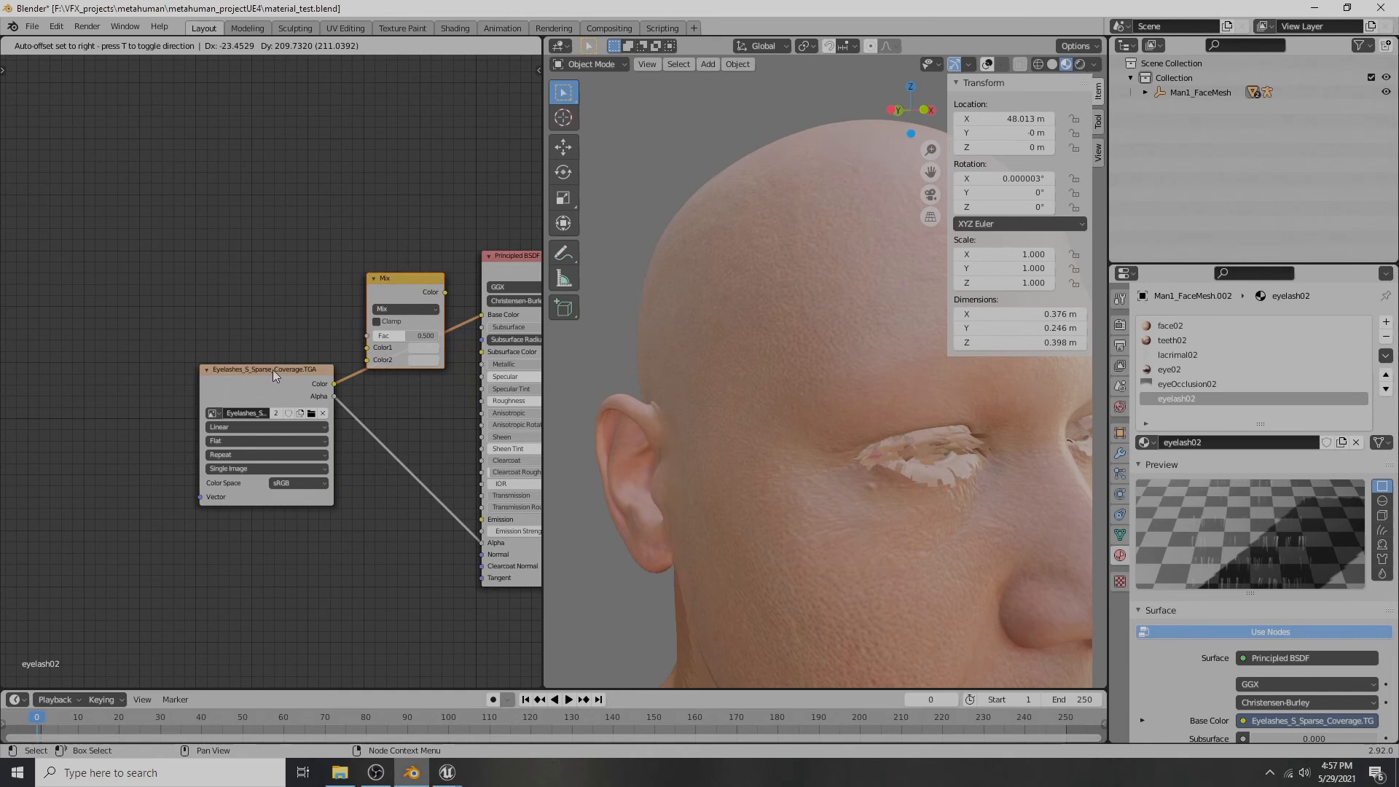
pyautogui.click(400, 358)
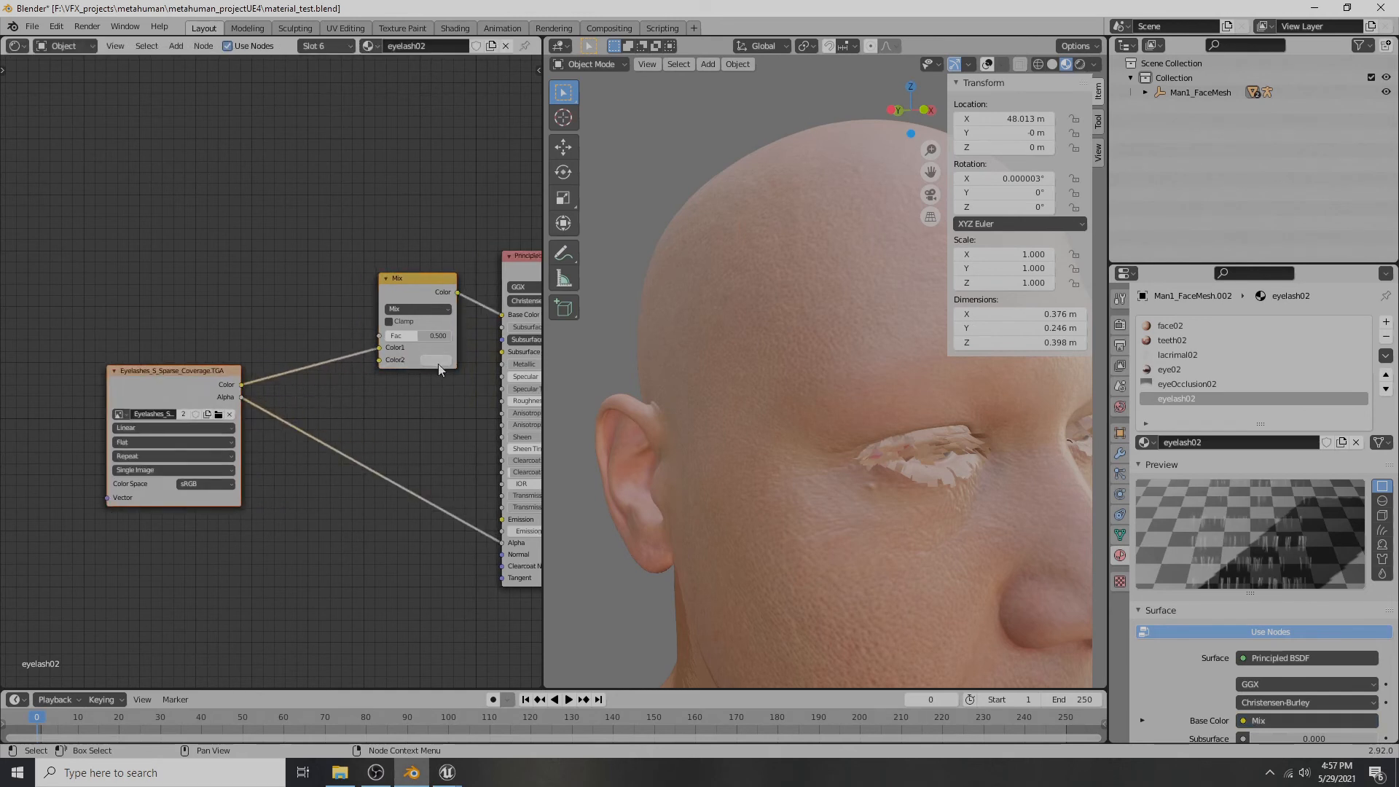
# - Configure the MixRGB node with black as Color2, a factor of 1.000 and the Multiply blend mode
pyautogui.click(439, 364)
pyautogui.moveTo(518, 251); pyautogui.dragTo(512, 323)
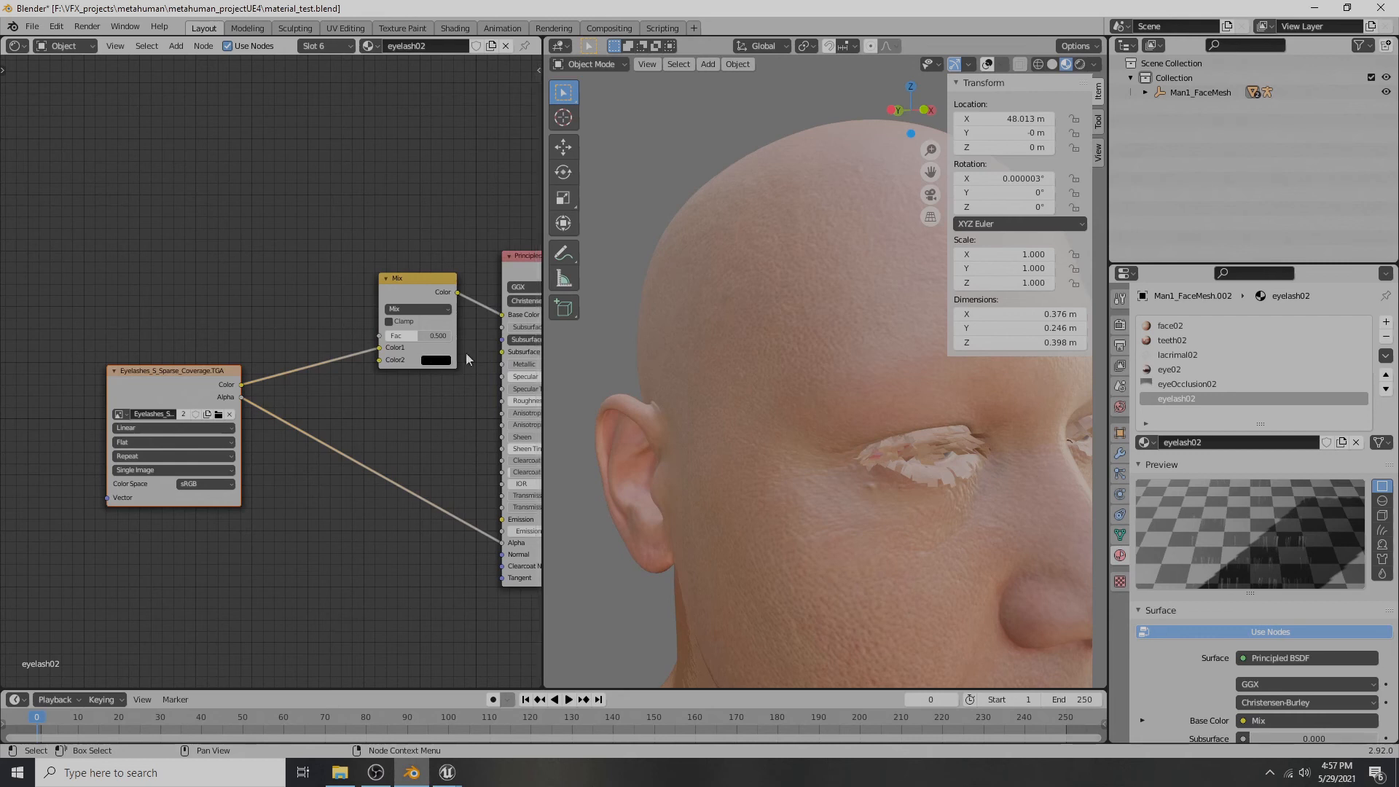
pyautogui.scroll(1, 470, 359)
pyautogui.moveTo(362, 406); pyautogui.dragTo(205, 423, button='middle')
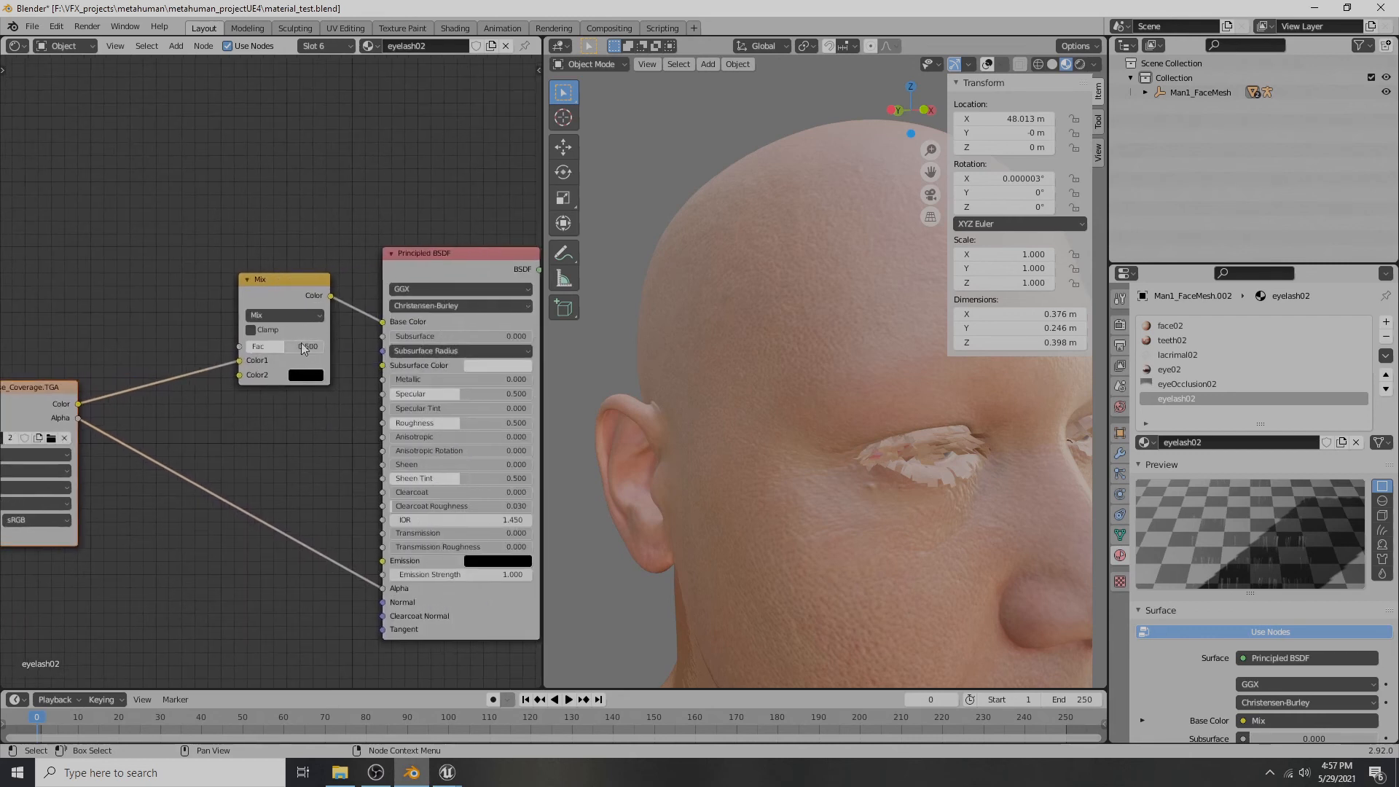
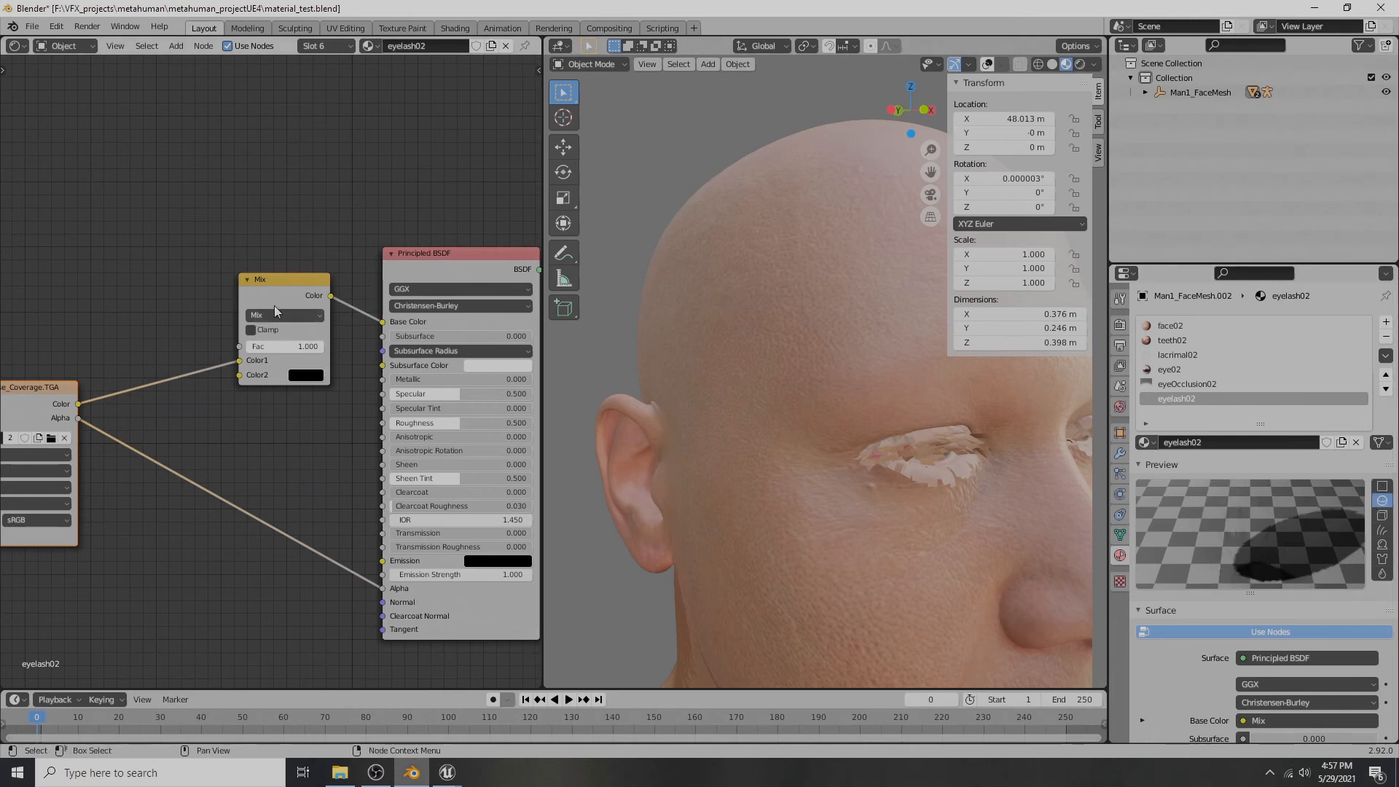
pyautogui.click(264, 315)
pyautogui.click(263, 365)
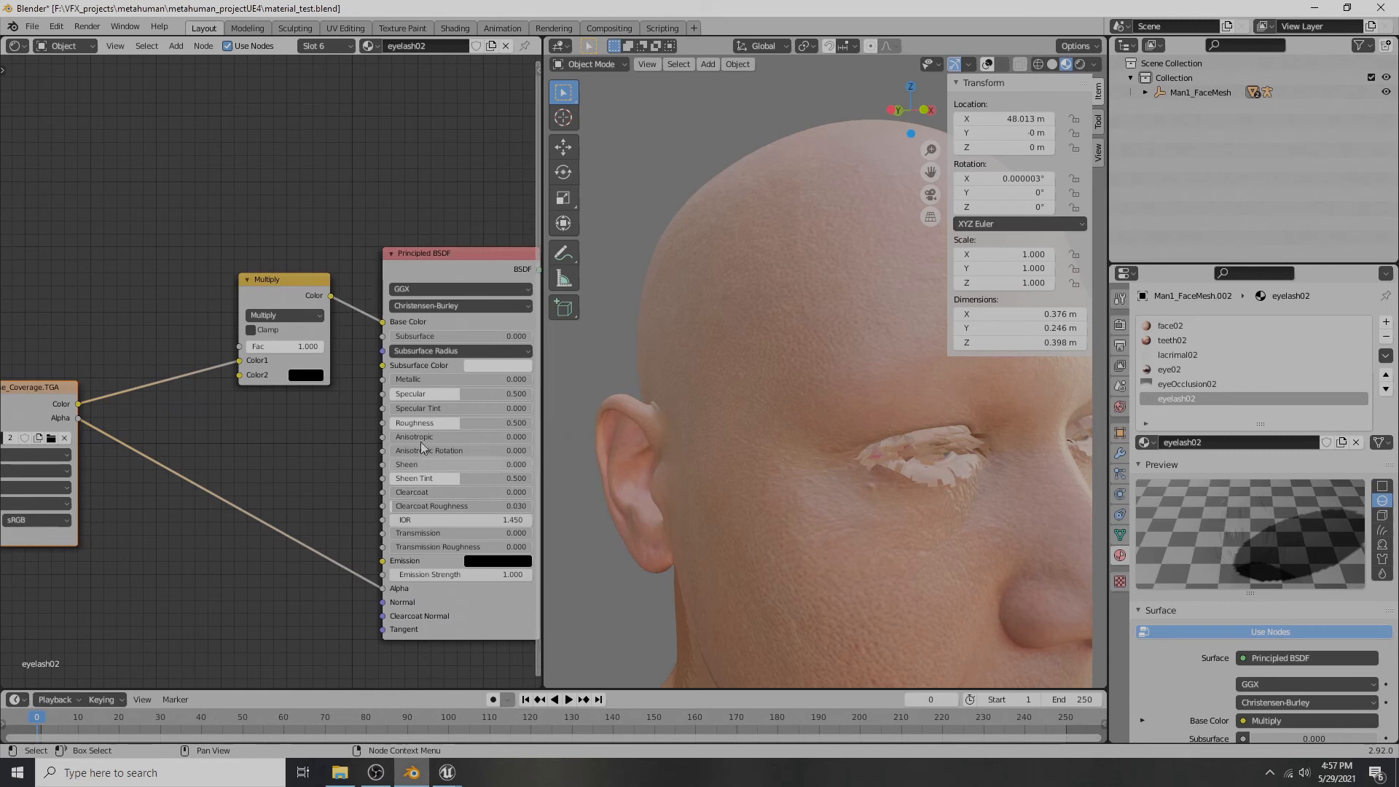
pyautogui.scroll(-1, 261, 397)
pyautogui.moveTo(275, 414); pyautogui.dragTo(200, 386, button='middle')
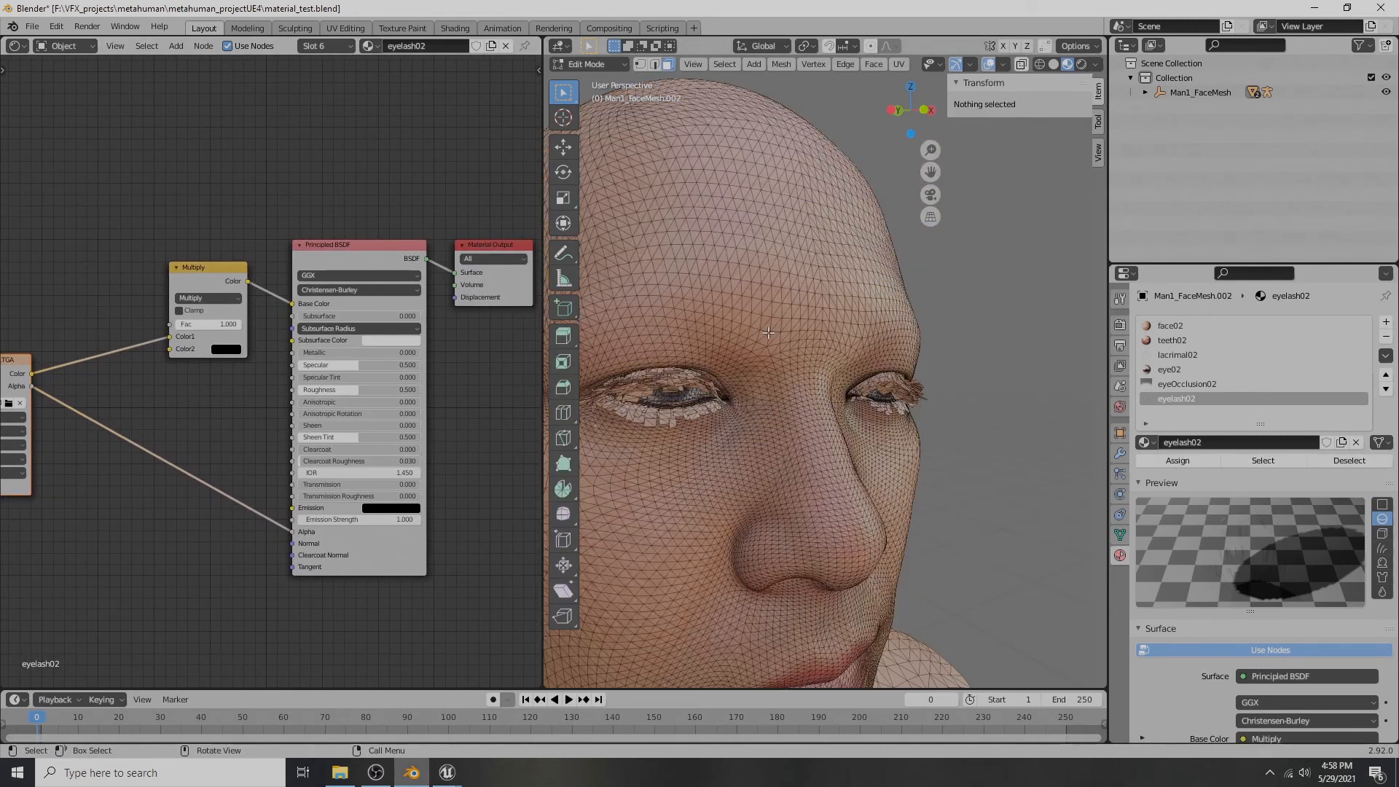
# - In Edit Mode, hide the linked geometry of the head skin so the eyes and mouth parts are exposed
pyautogui.press('l')
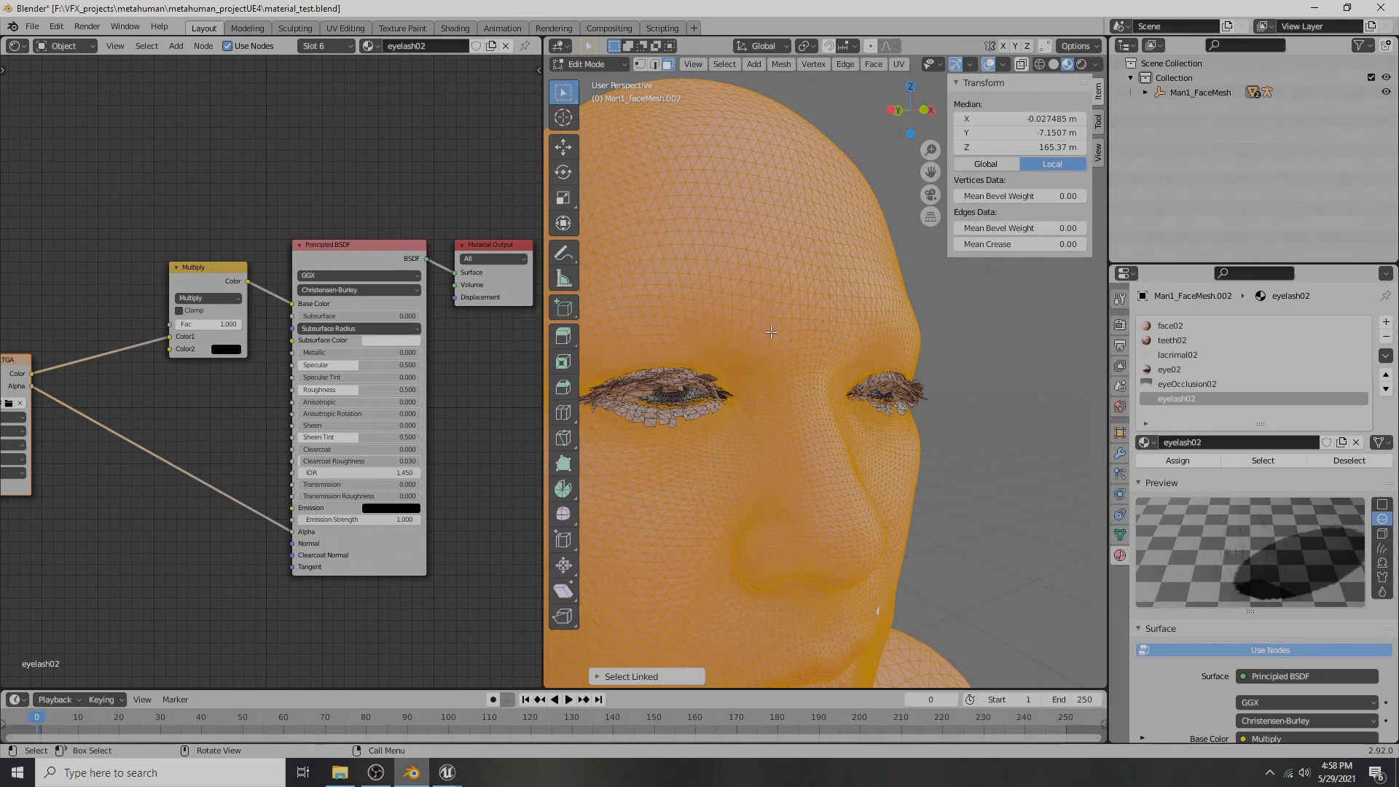
pyautogui.press('h')
pyautogui.press('l')
pyautogui.press('h')
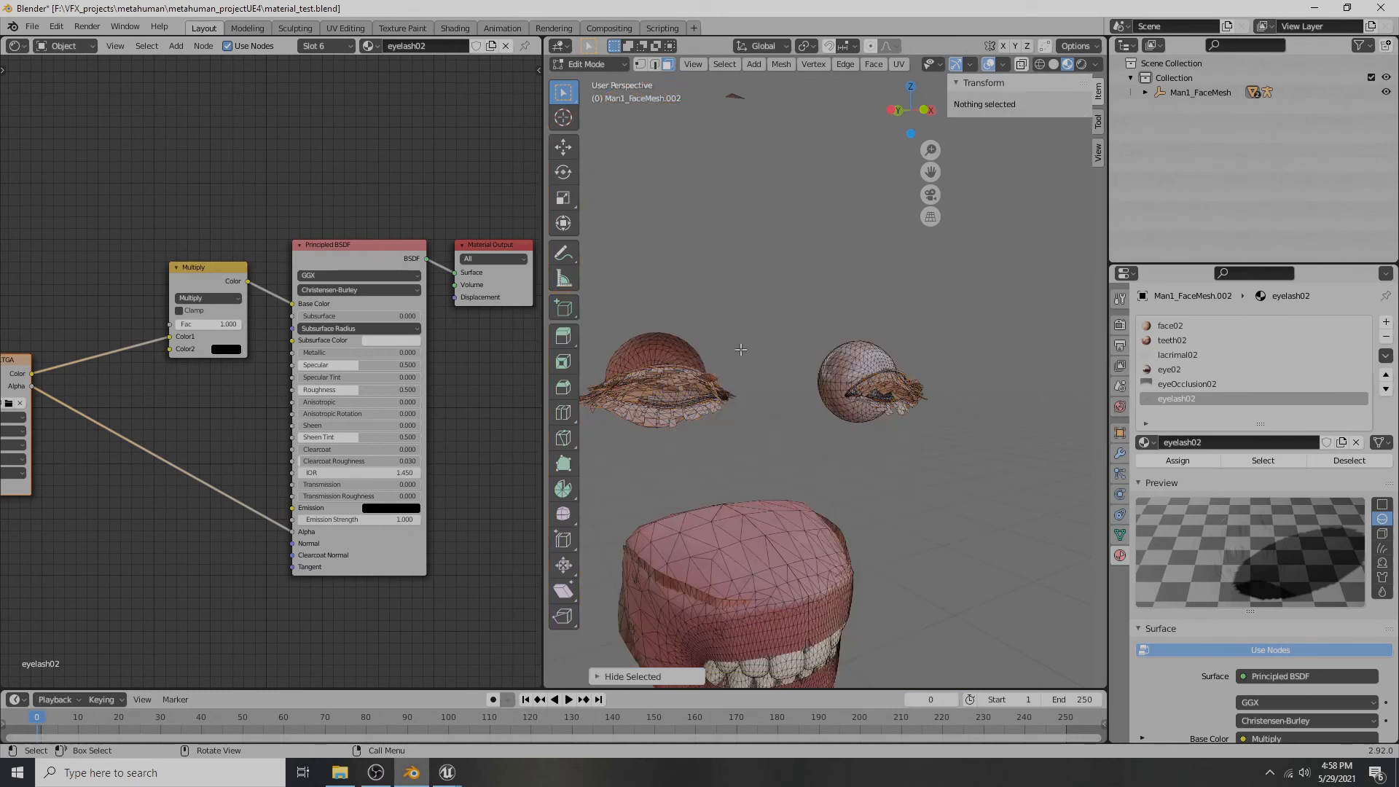
# - Hide the eyeball mesh and further linked non-lash pieces around the eyes
pyautogui.press('l')
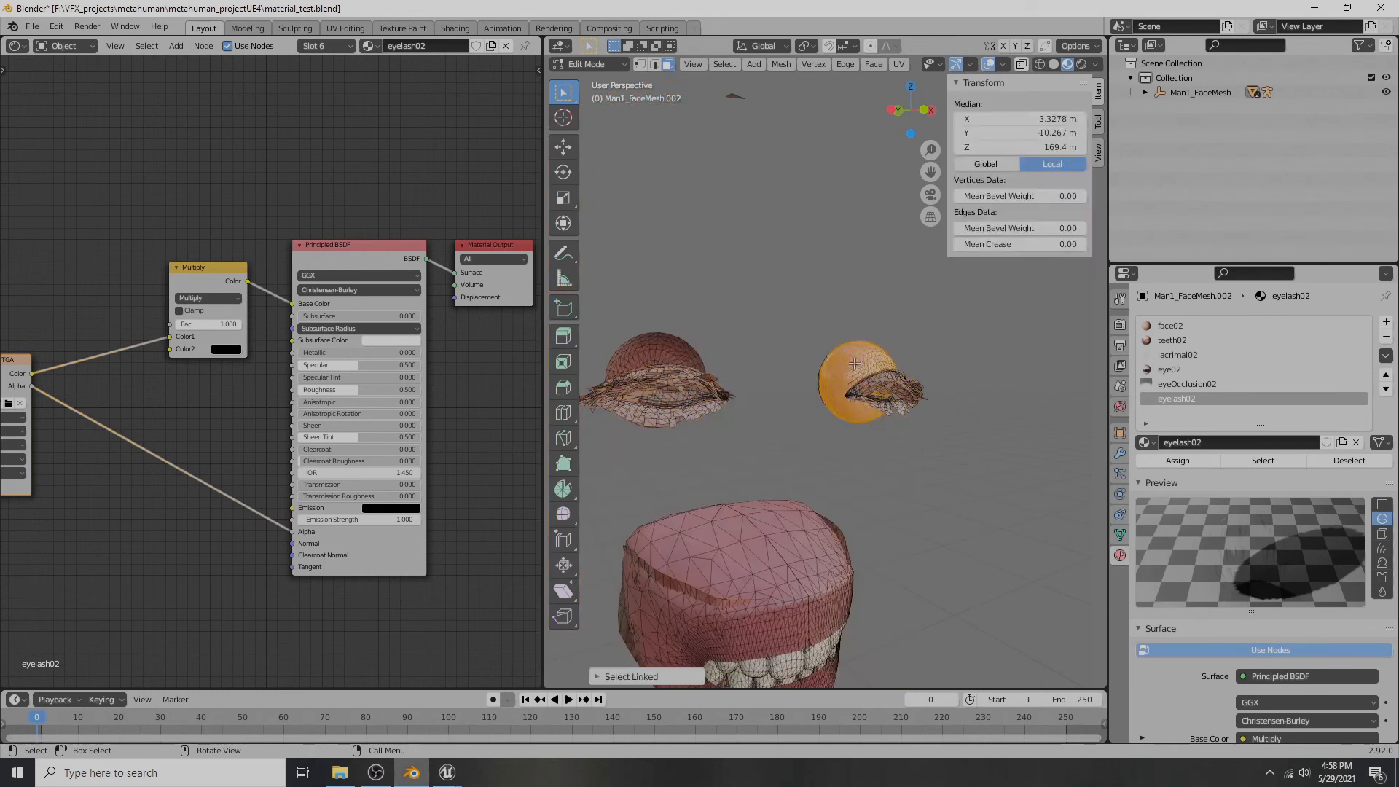
pyautogui.press('h')
pyautogui.press('l')
pyautogui.press('h')
pyautogui.press('l')
pyautogui.press('h')
pyautogui.hotkey('shift', 'h')
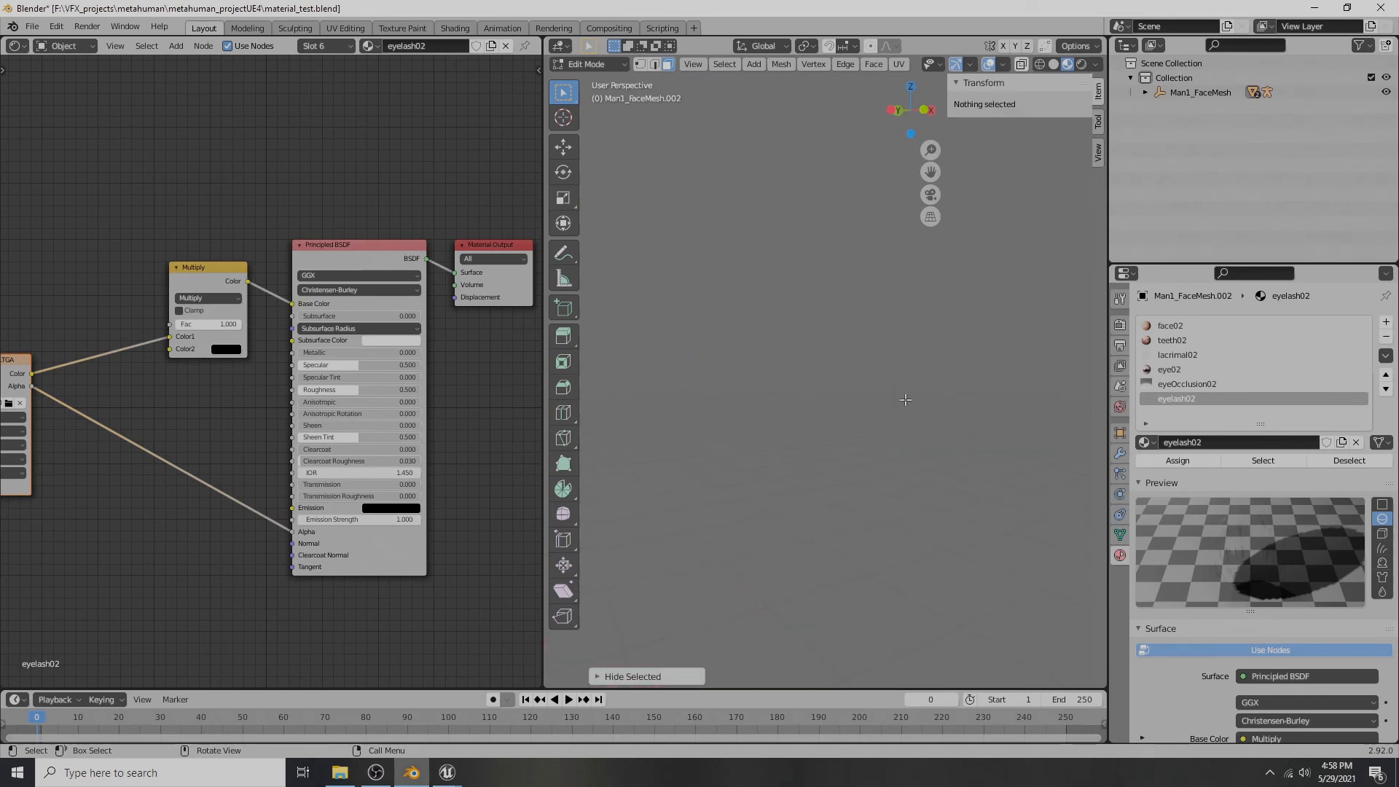
# - Frame the eyelash area of one eye and hide the linked eyeOcclusion02 surface between its lashes
pyautogui.click(982, 404)
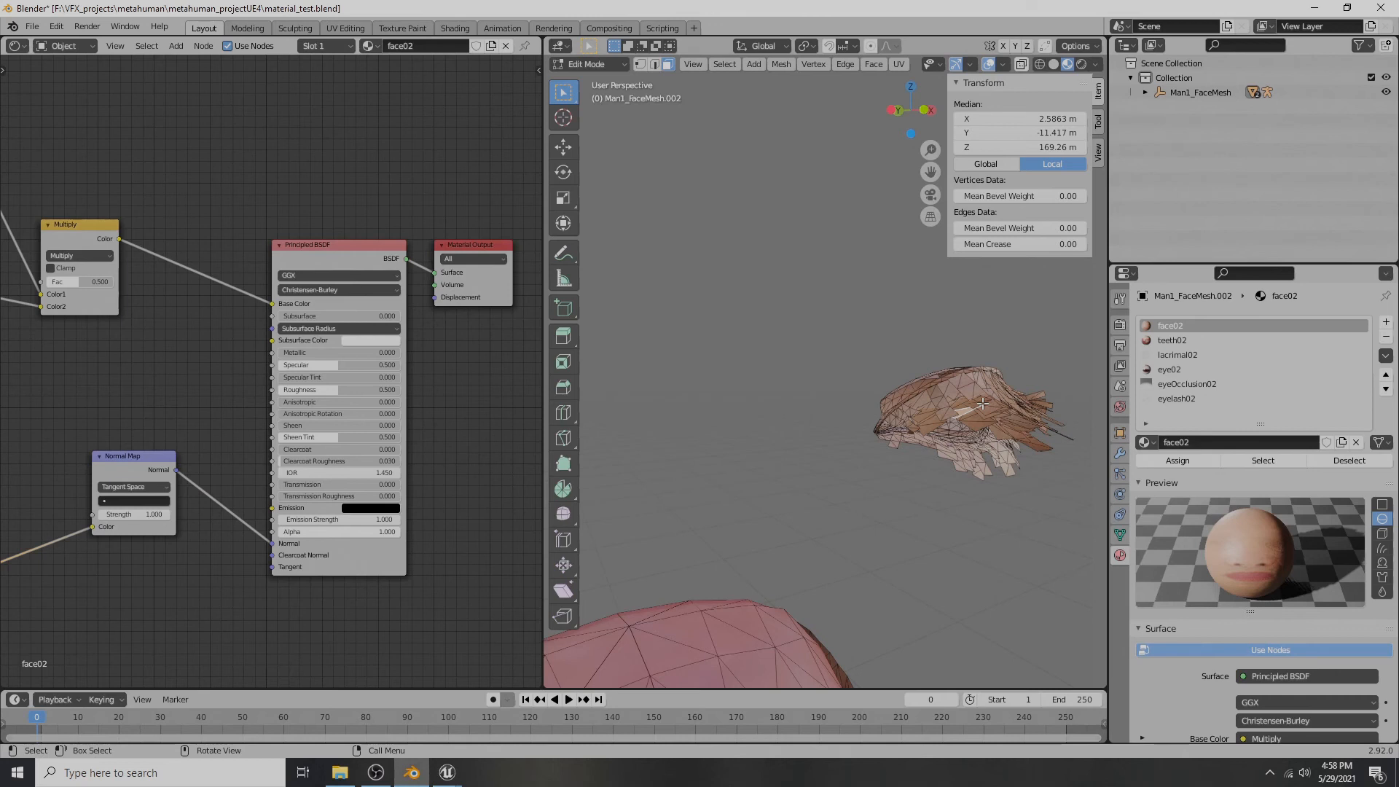
pyautogui.press('KP_Decimal')
pyautogui.scroll(-1, 739, 437)
pyautogui.moveTo(739, 438); pyautogui.dragTo(710, 350, button='middle')
pyautogui.click(859, 446)
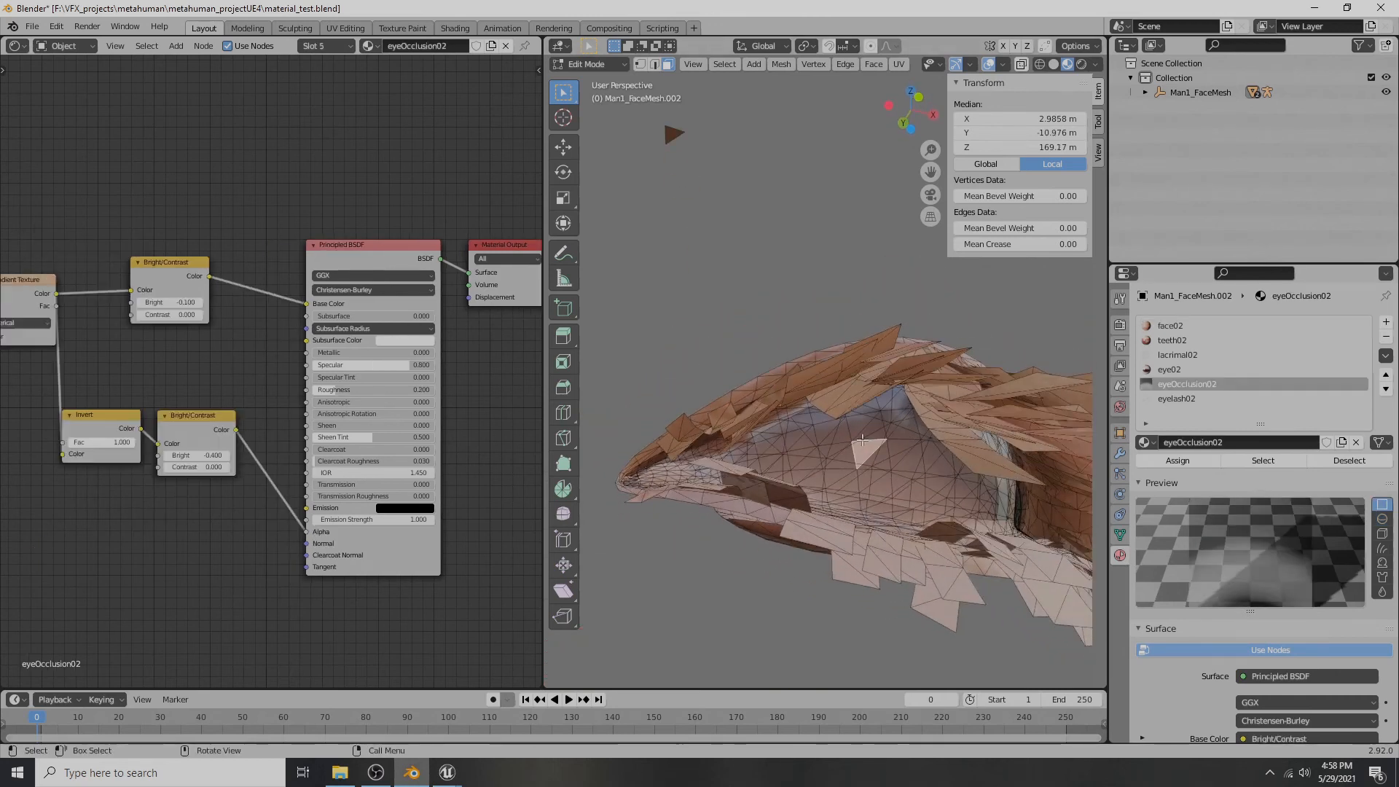
pyautogui.press('l')
pyautogui.press('h')
pyautogui.moveTo(865, 441); pyautogui.dragTo(466, 539, button='middle')
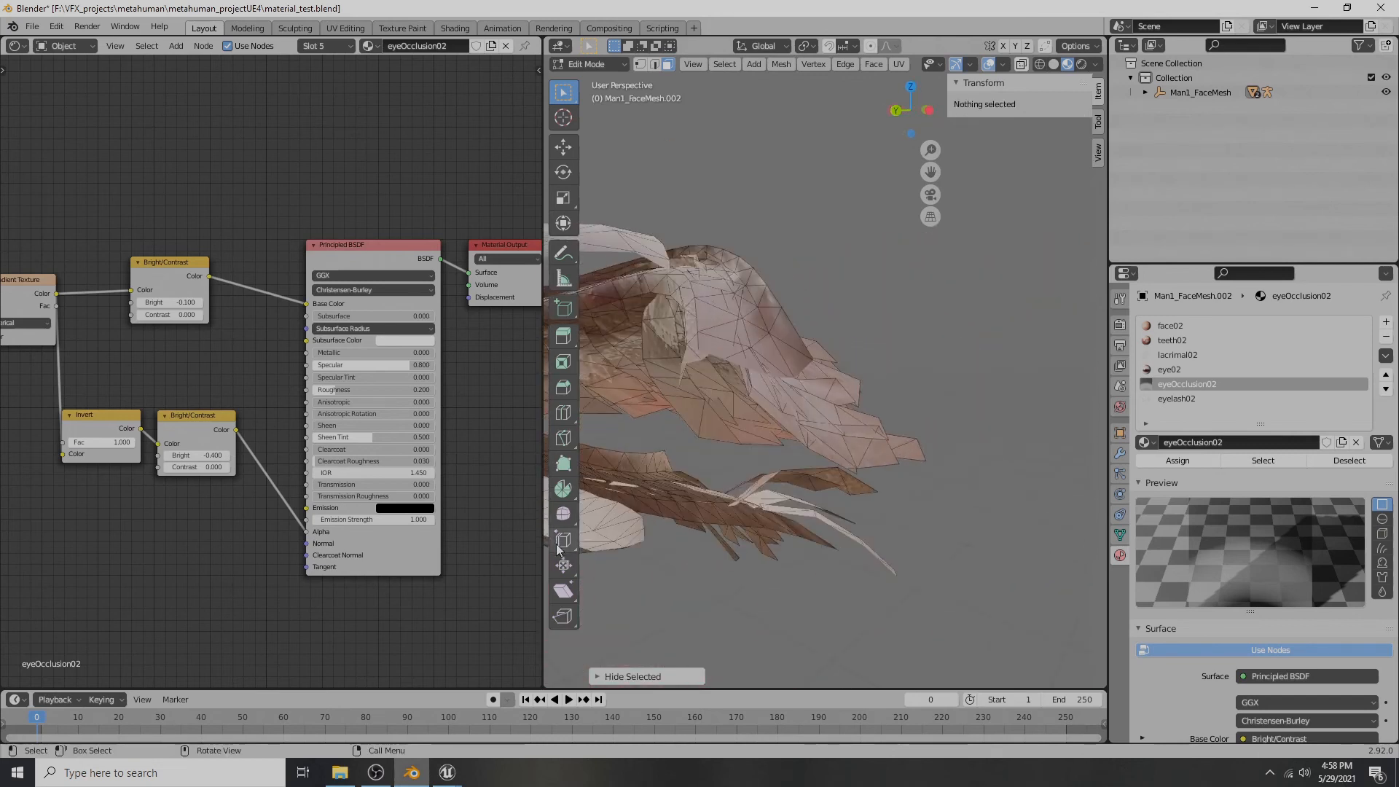
# - Hide the curved shell behind the lashes and the other linked non-lash pieces of the same eye
pyautogui.scroll(-3, 353, 357)
pyautogui.scroll(-3, 717, 355)
pyautogui.moveTo(717, 355); pyautogui.dragTo(774, 385, button='middle')
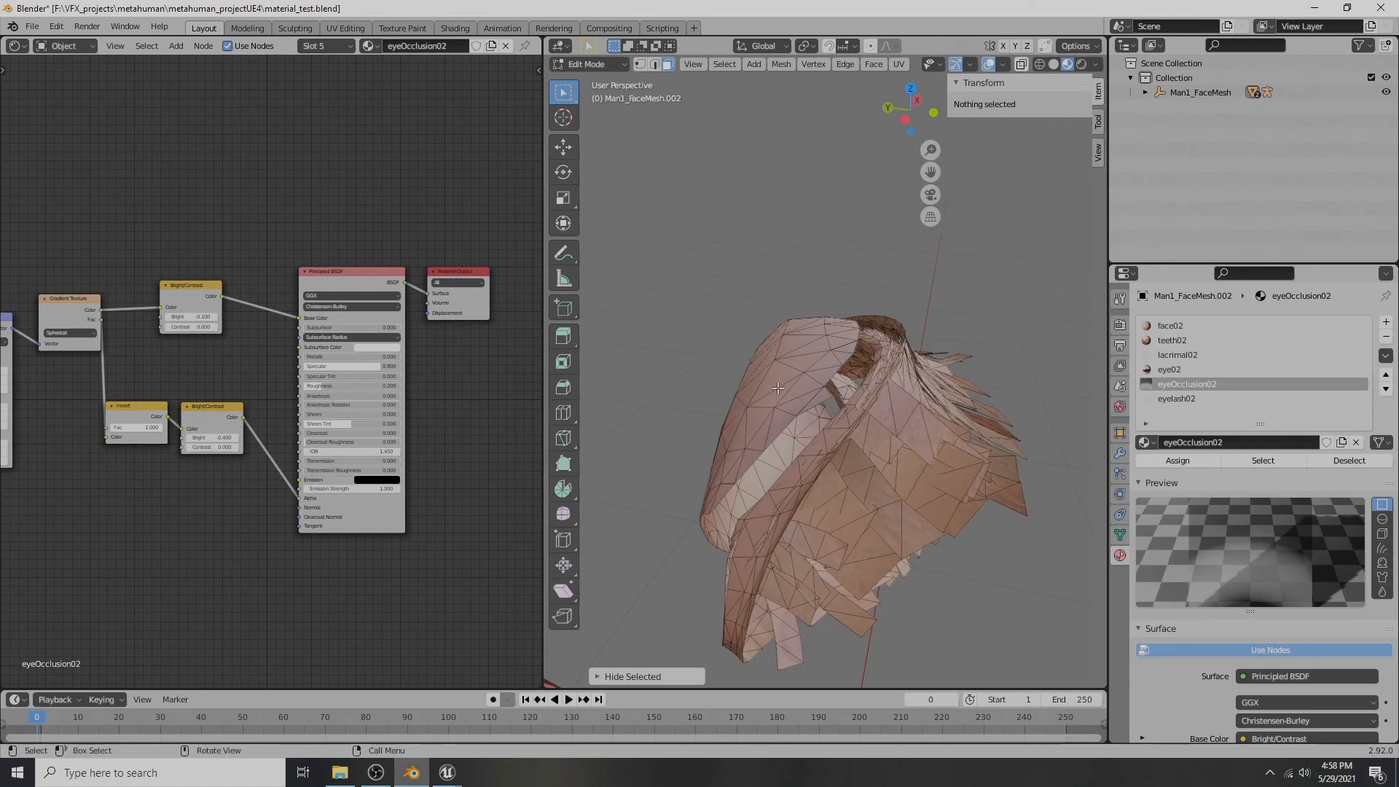
pyautogui.press('l')
pyautogui.moveTo(780, 388); pyautogui.dragTo(777, 414, button='middle')
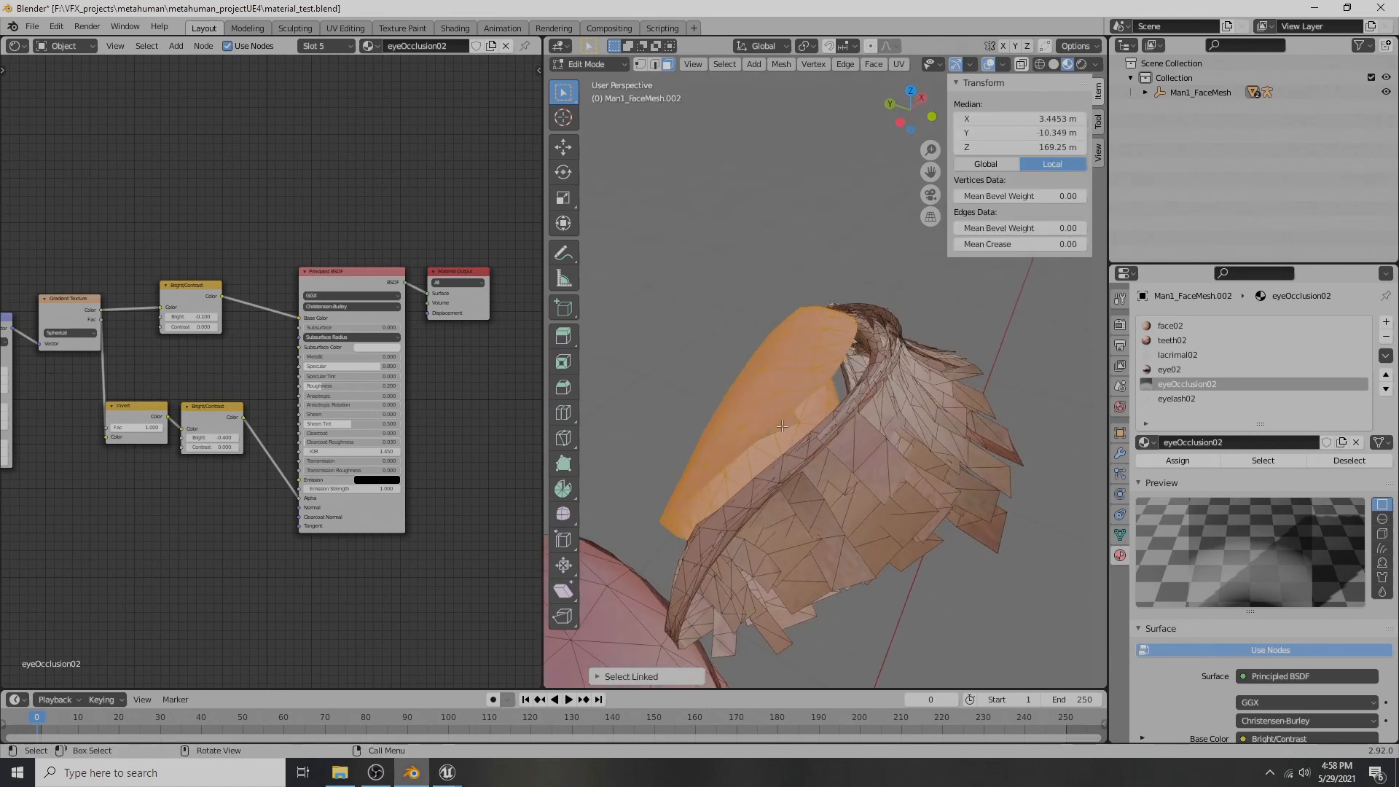
pyautogui.press('h')
pyautogui.moveTo(791, 433)
pyautogui.mouseDown(button='middle')
pyautogui.moveTo(739, 398)
pyautogui.moveTo(861, 496)
pyautogui.moveTo(760, 465)
pyautogui.moveTo(767, 435)
pyautogui.mouseUp(button='middle')
pyautogui.press('l')
pyautogui.press('h')
pyautogui.press('l')
pyautogui.press('h')
# - Hide the linked non-lash surfaces of the other eye, including the eyeOcclusion02 shell and the surfaces behind it
pyautogui.moveTo(680, 413); pyautogui.dragTo(839, 423, button='middle')
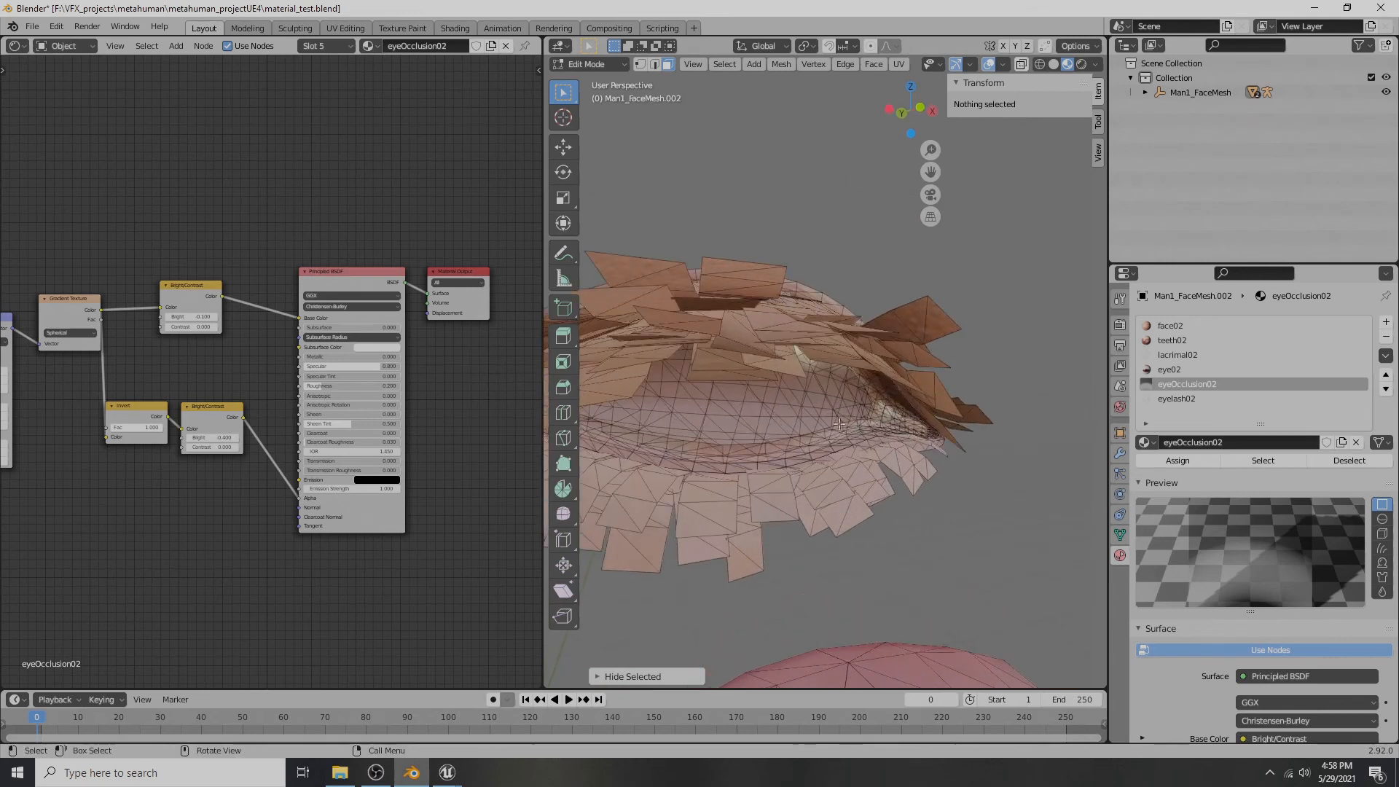
pyautogui.press('l')
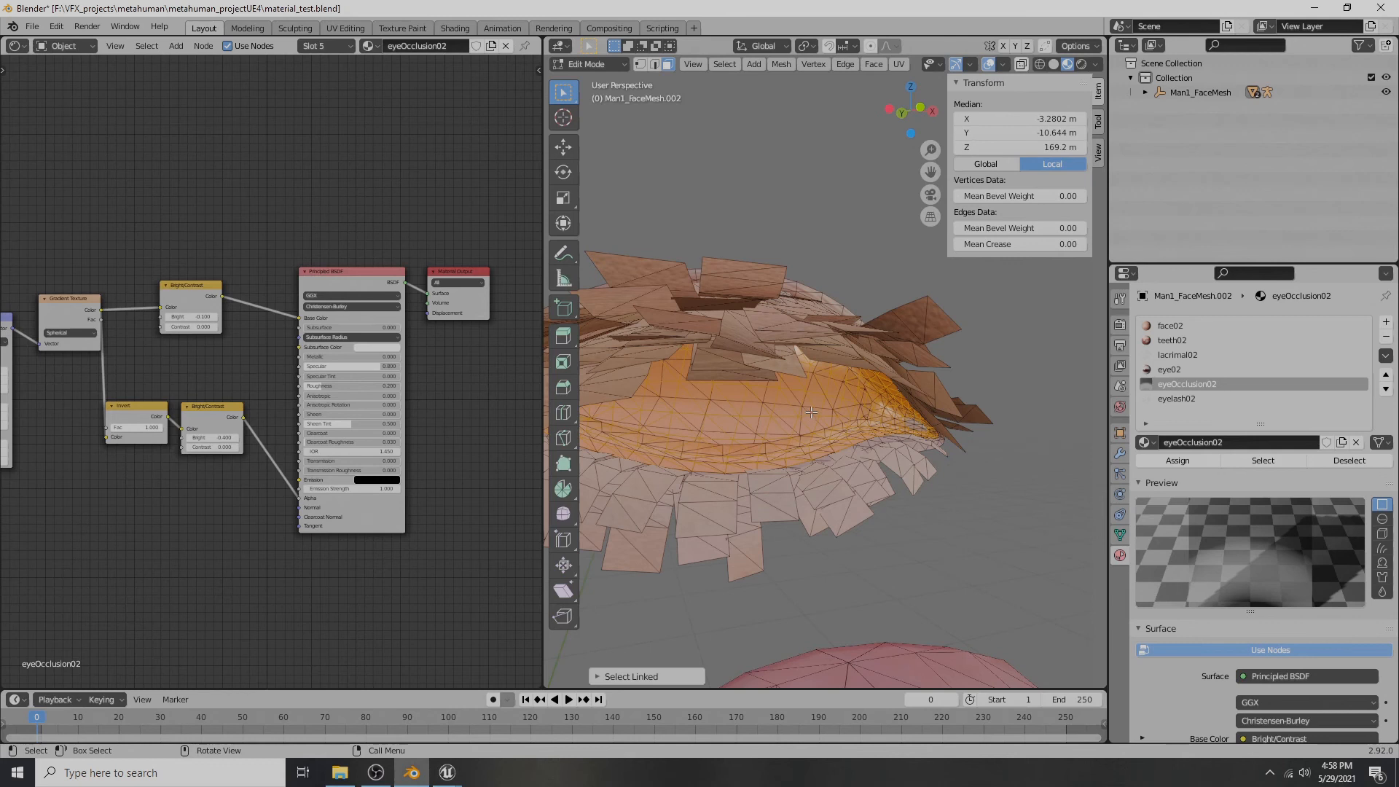
pyautogui.press('h')
pyautogui.press('l')
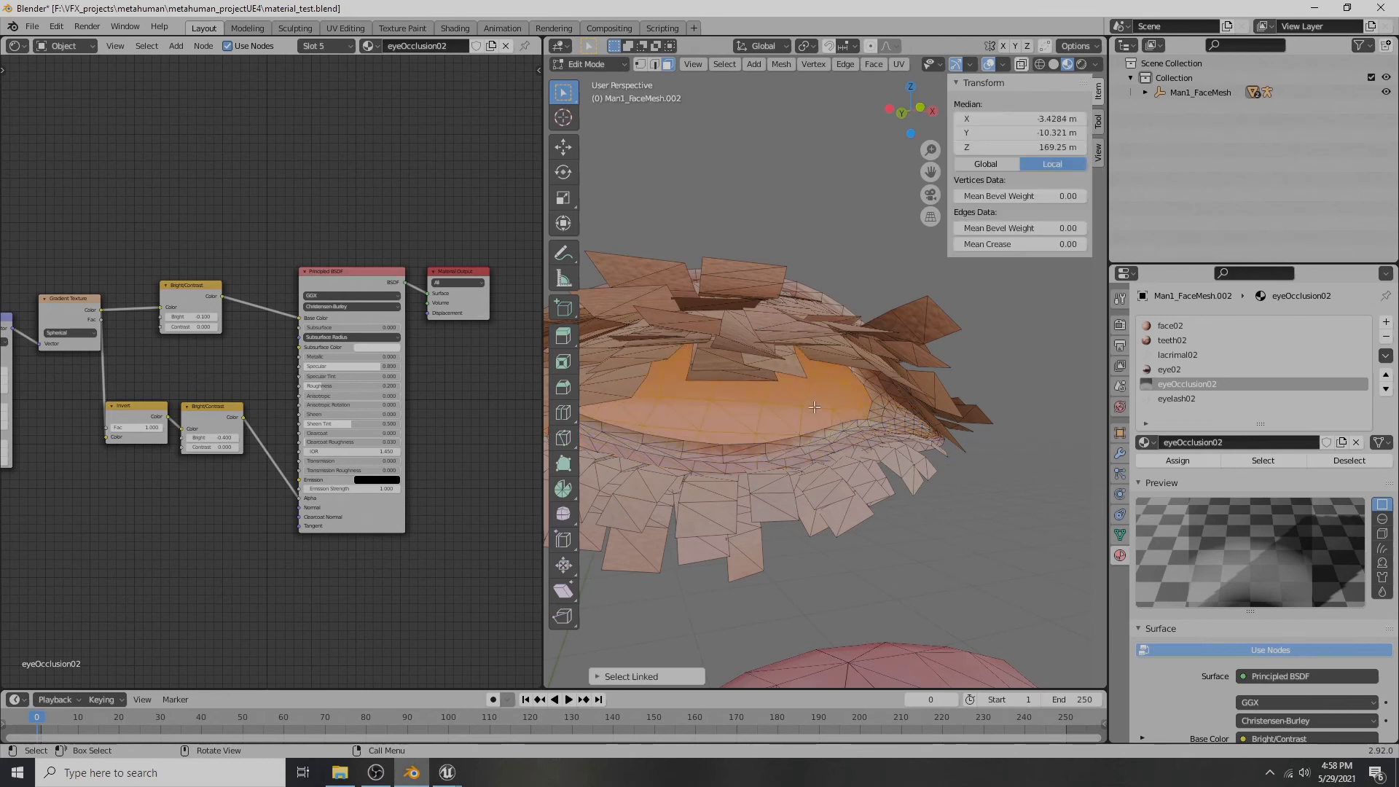
pyautogui.press('h')
pyautogui.press('l')
pyautogui.press('h')
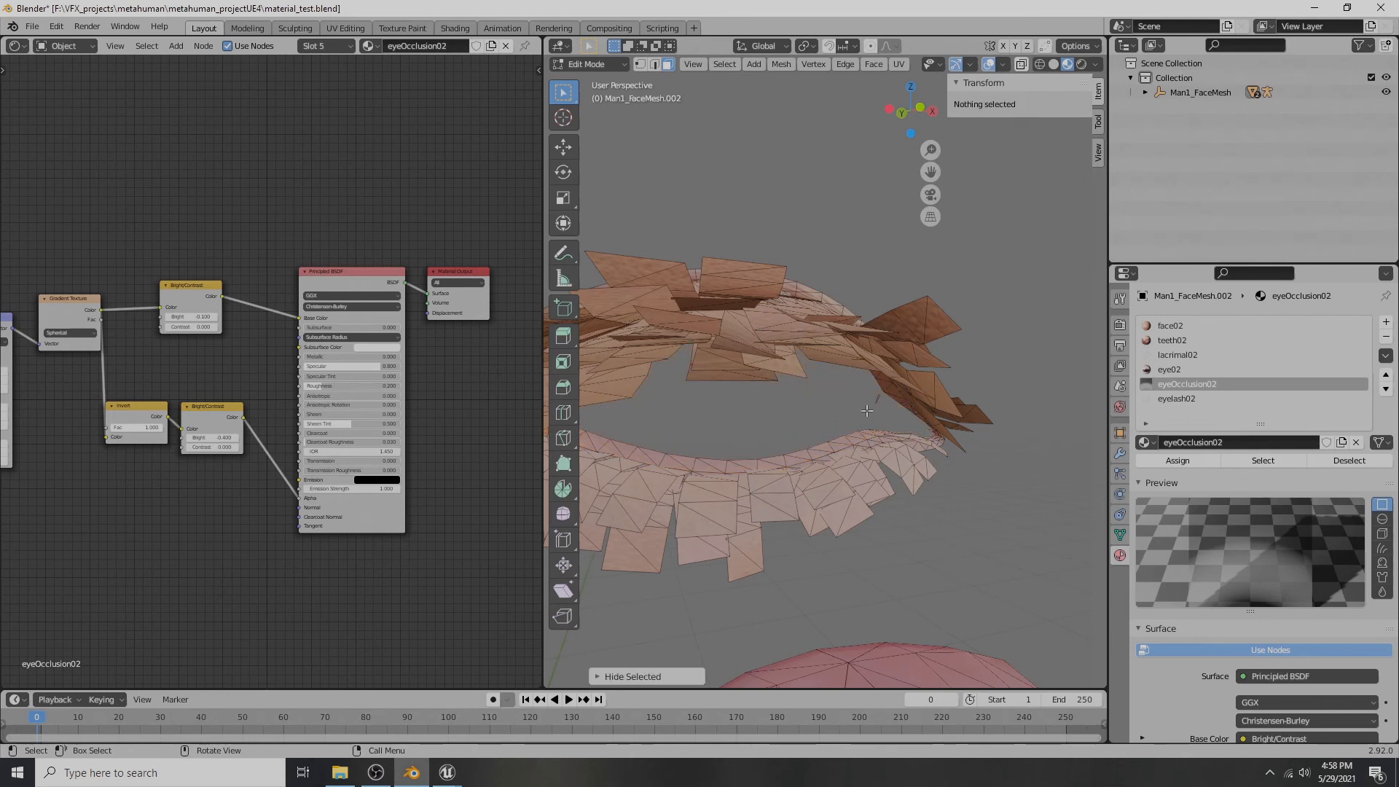
# - Hide the linked rim strip running along the upper and lower lash lines of the same eye
pyautogui.moveTo(867, 411); pyautogui.dragTo(1002, 451, button='middle')
pyautogui.keyDown('shift'); pyautogui.moveTo(984, 386); pyautogui.dragTo(871, 365, button='middle'); pyautogui.keyUp('shift')
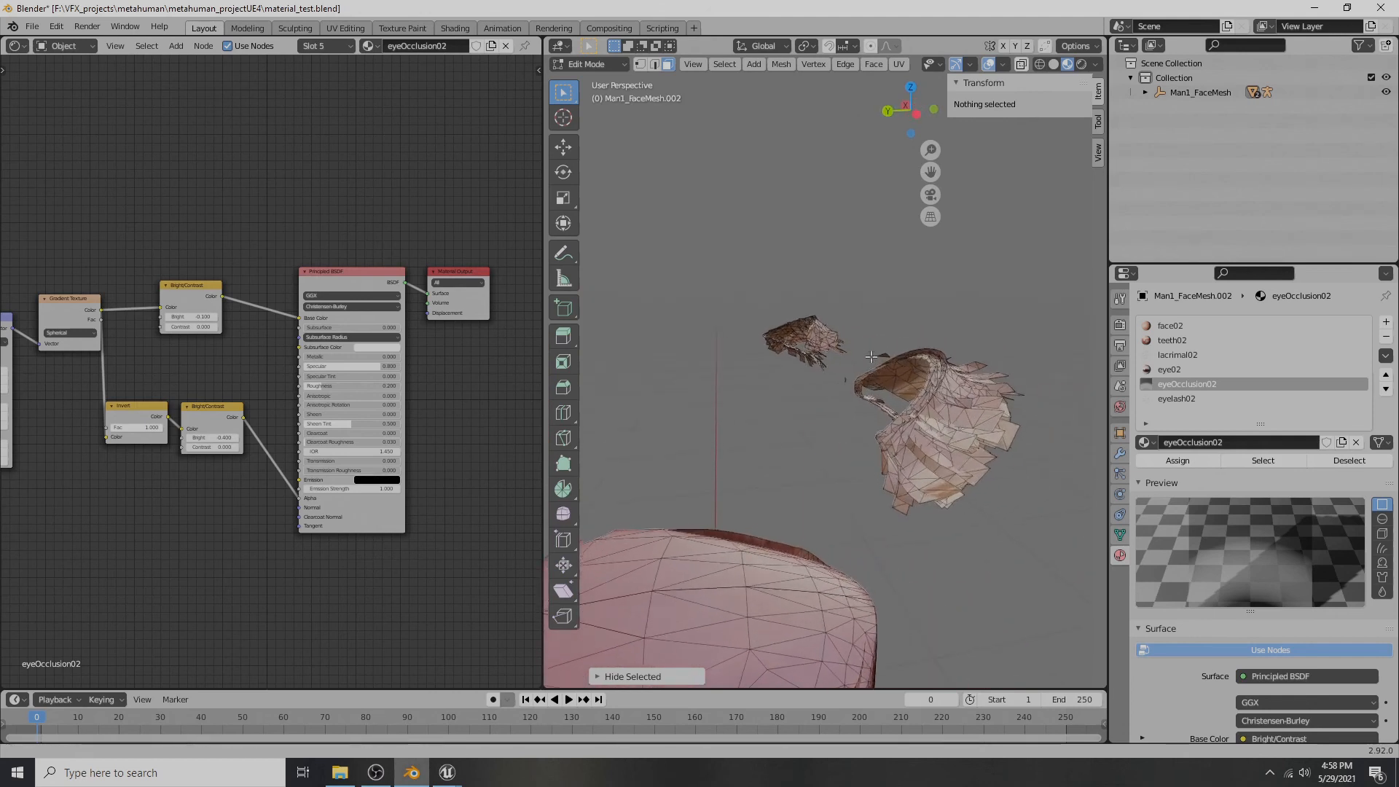
pyautogui.scroll(2, 871, 362)
pyautogui.click(858, 405)
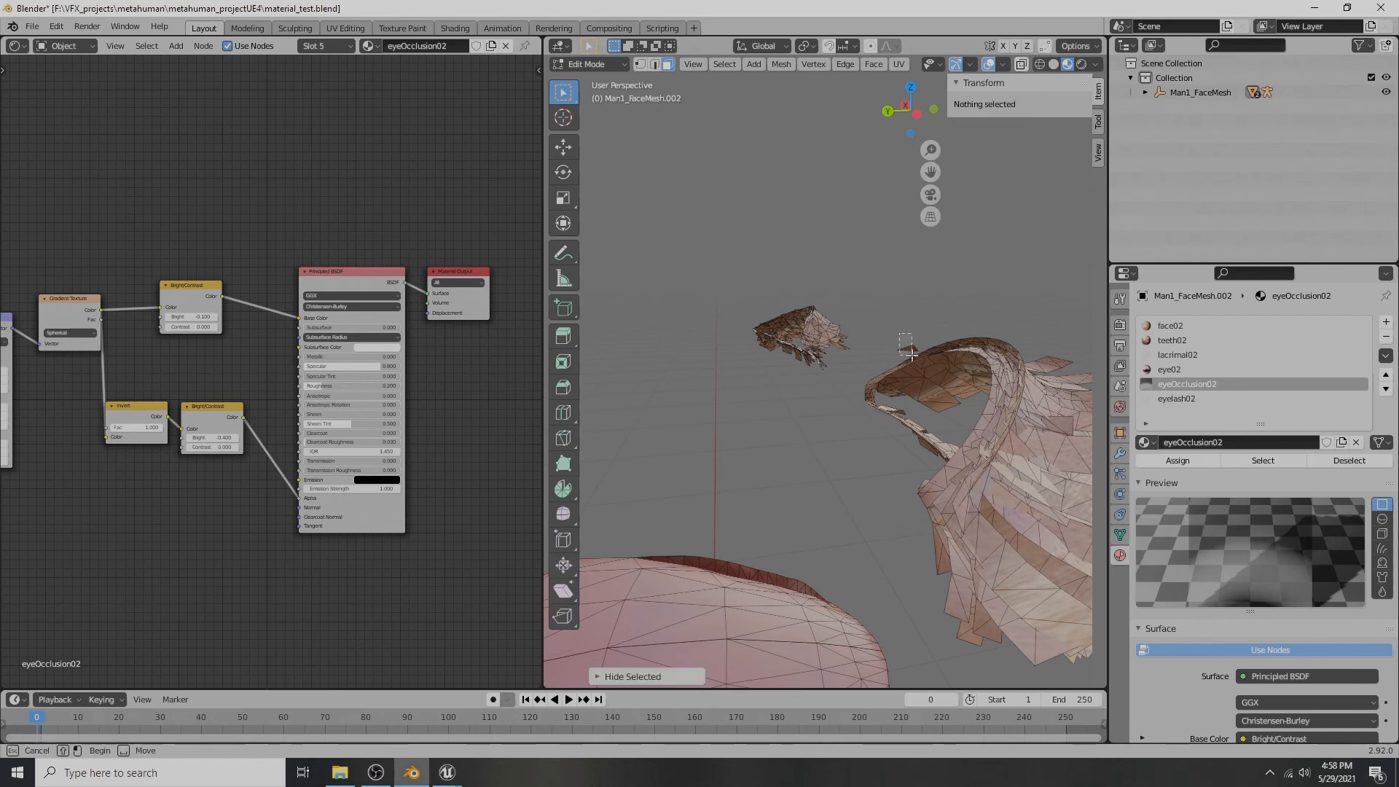
pyautogui.moveTo(908, 385); pyautogui.dragTo(841, 428, button='middle')
pyautogui.press('l')
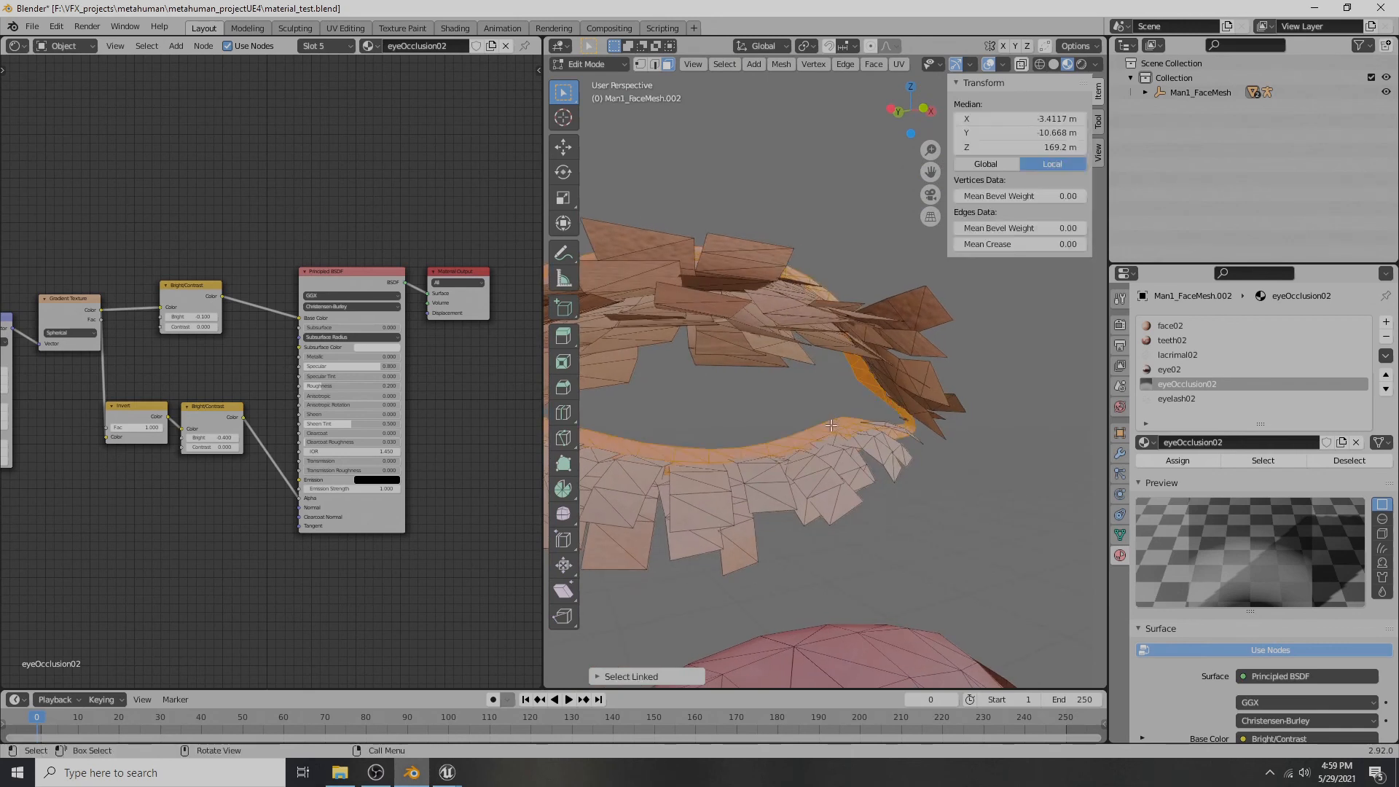
pyautogui.press('h')
# - Hide the individual stray faces left around the lower lashes and the corner of this eye
pyautogui.moveTo(842, 427); pyautogui.dragTo(827, 436, button='middle')
pyautogui.click(619, 444)
pyautogui.press('h')
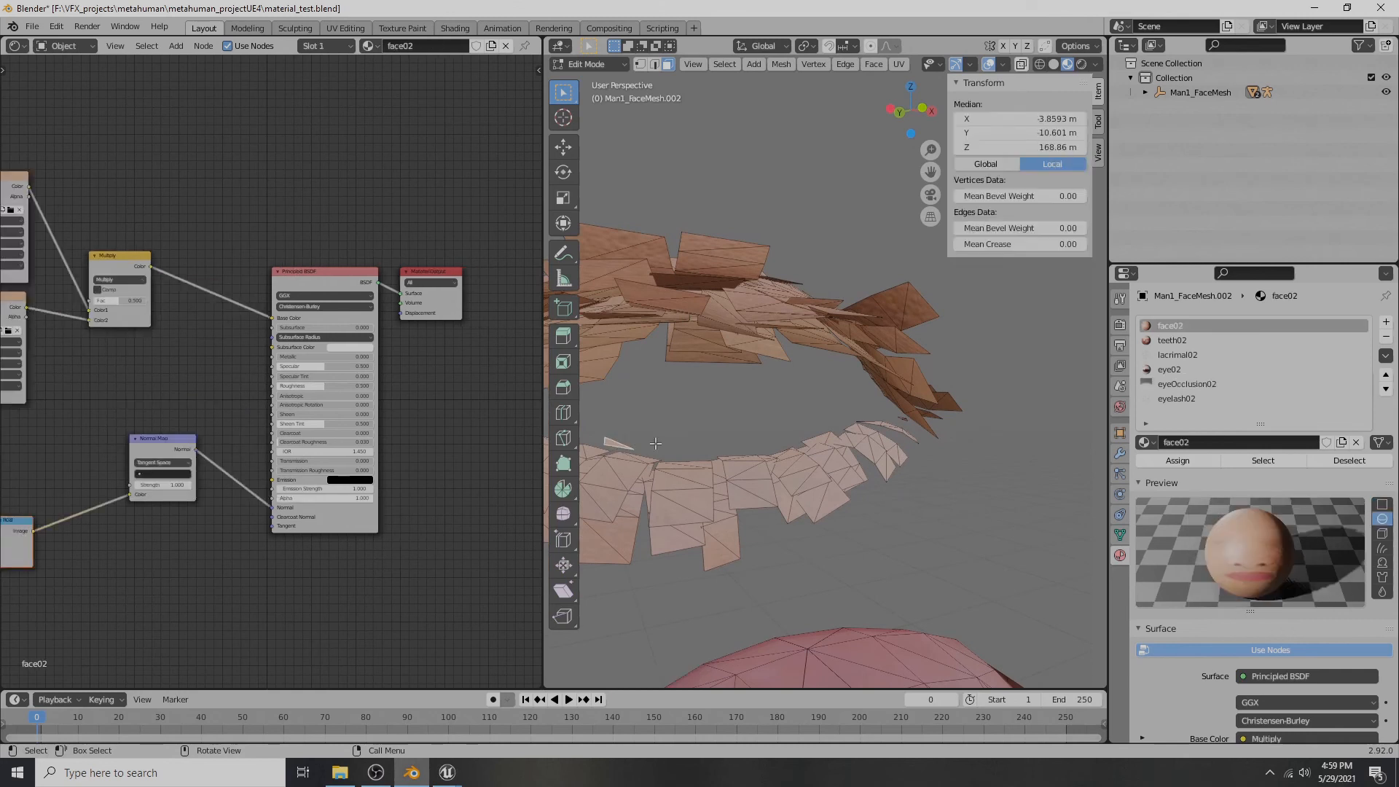
pyautogui.click(902, 417)
pyautogui.press('h')
pyautogui.scroll(2, 979, 485)
pyautogui.click(951, 452)
pyautogui.press('h')
# - Hide the small stray sliver near the inner corner of the opposite eye's lashes
pyautogui.moveTo(951, 457); pyautogui.dragTo(838, 362, button='middle')
pyautogui.moveTo(838, 317); pyautogui.dragTo(924, 369)
pyautogui.scroll(5, 989, 379)
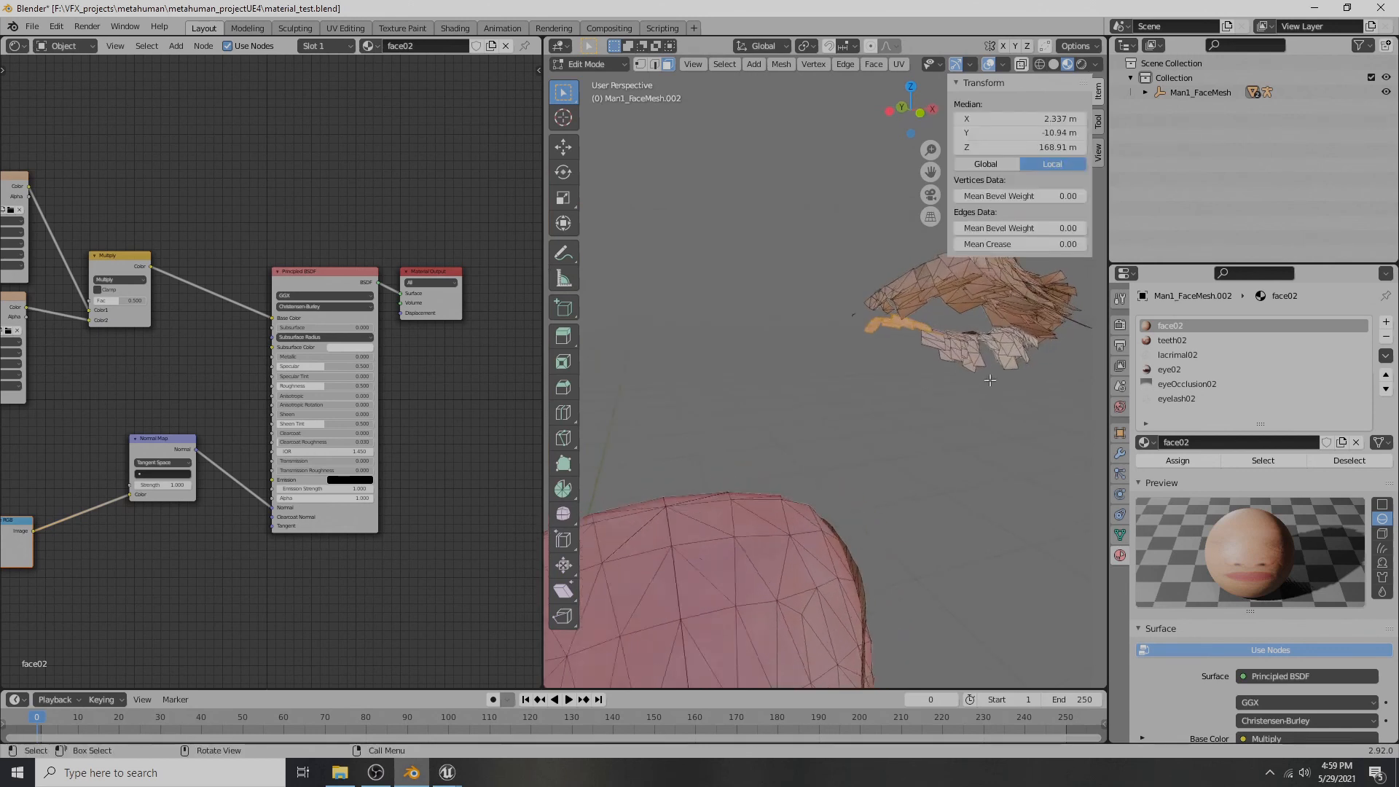
pyautogui.moveTo(647, 321); pyautogui.dragTo(684, 357)
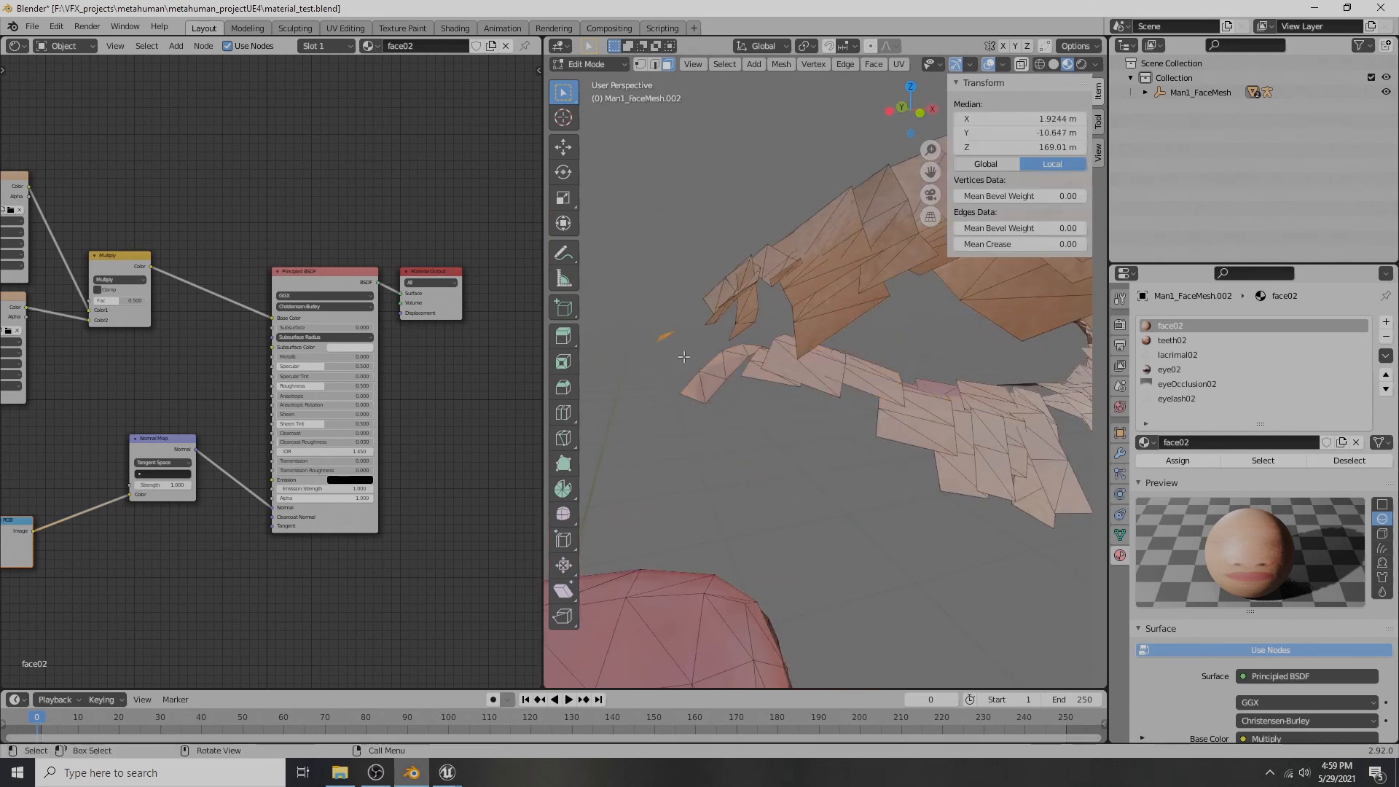
pyautogui.press('h')
pyautogui.moveTo(717, 353); pyautogui.dragTo(909, 364, button='middle')
pyautogui.scroll(-5, 816, 354)
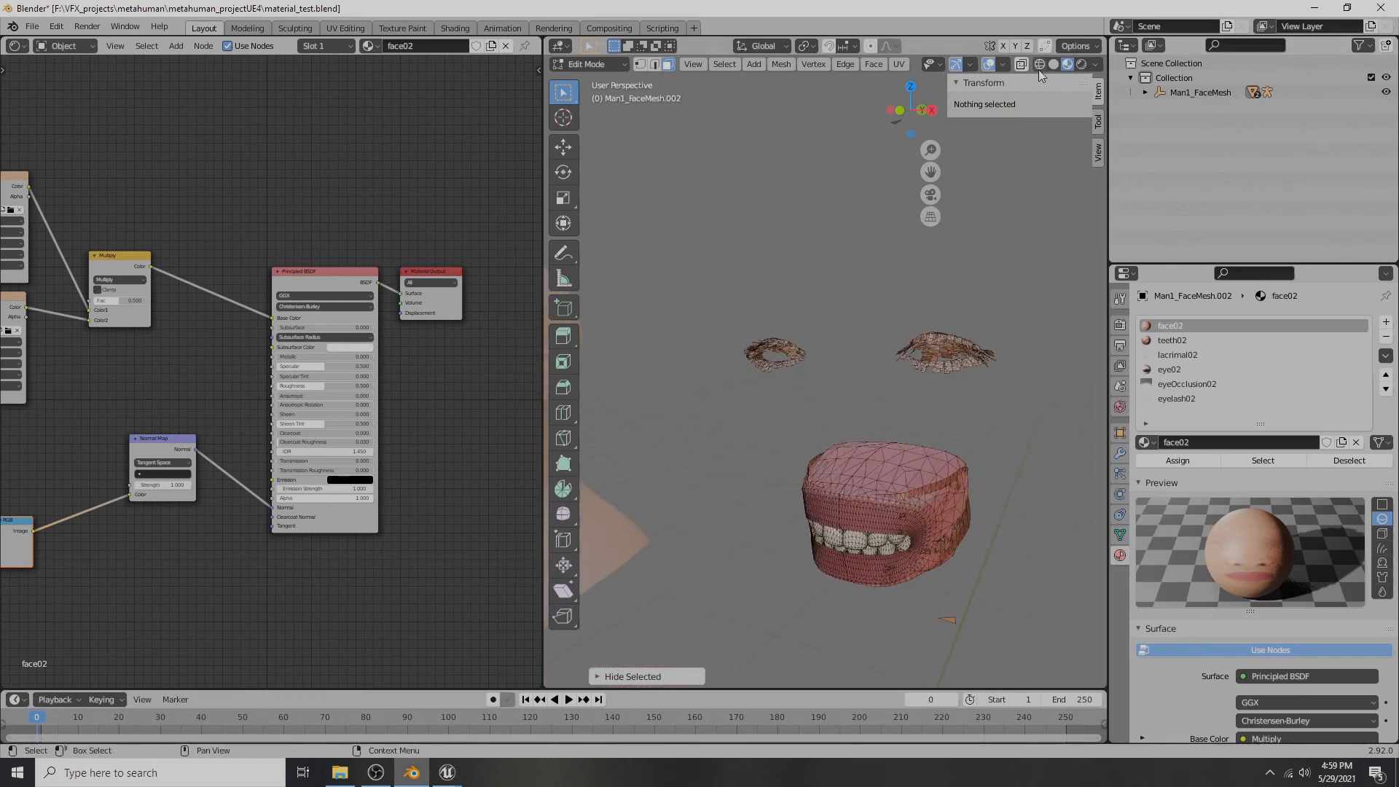
# - Select all lash faces of both eyes in wireframe, assign them eyelash02, and return to Object Mode with Material Preview shading
pyautogui.hotkey('shift', 'z')
pyautogui.moveTo(727, 316); pyautogui.dragTo(1022, 398)
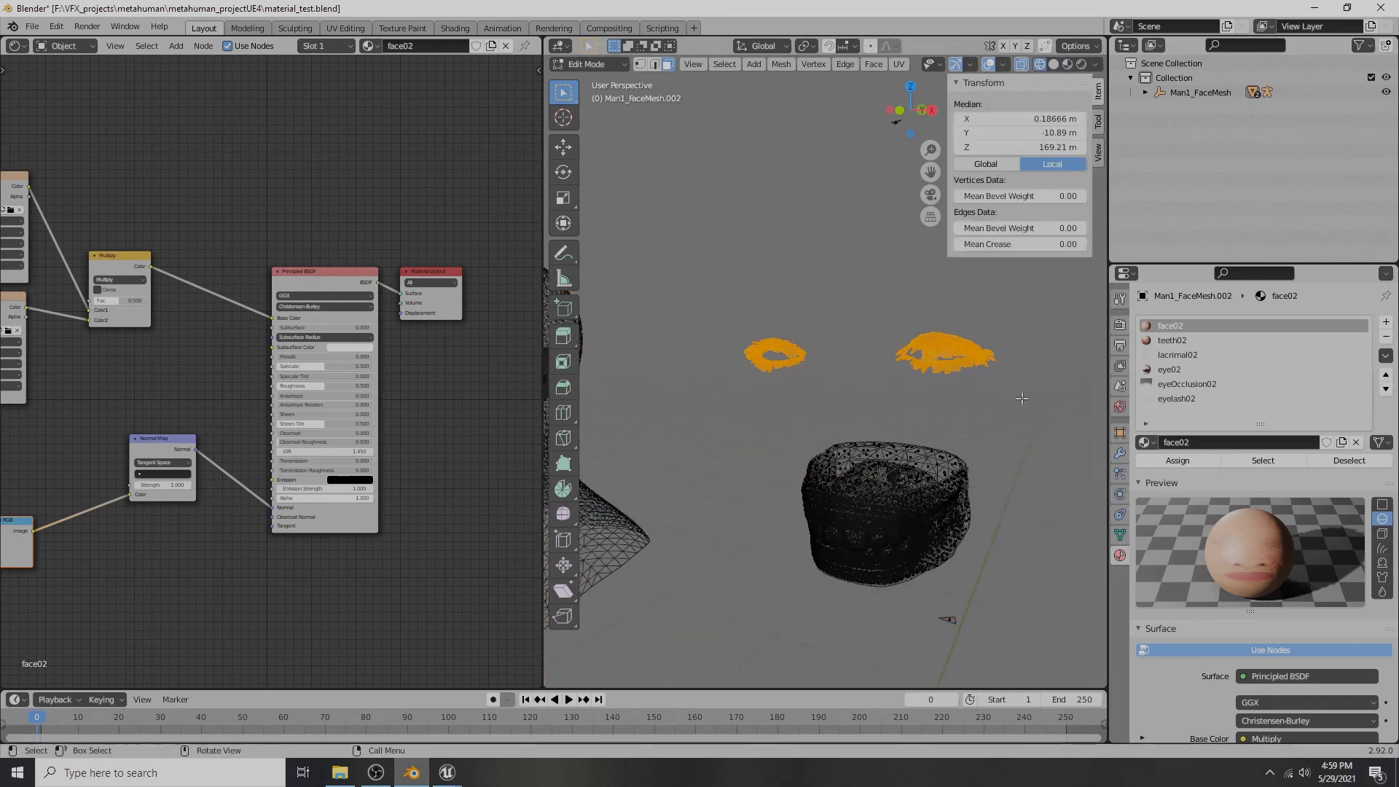
pyautogui.click(1176, 399)
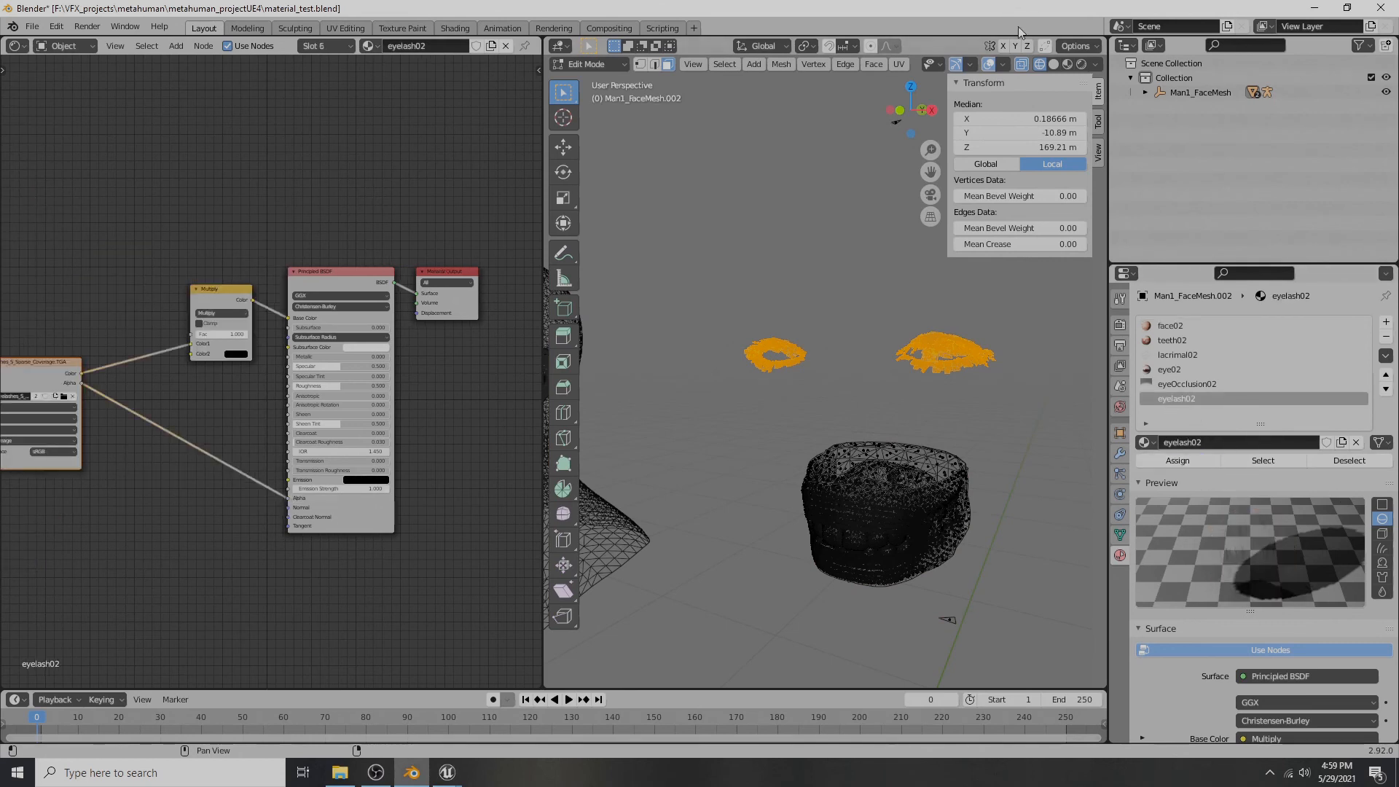
pyautogui.click(1069, 67)
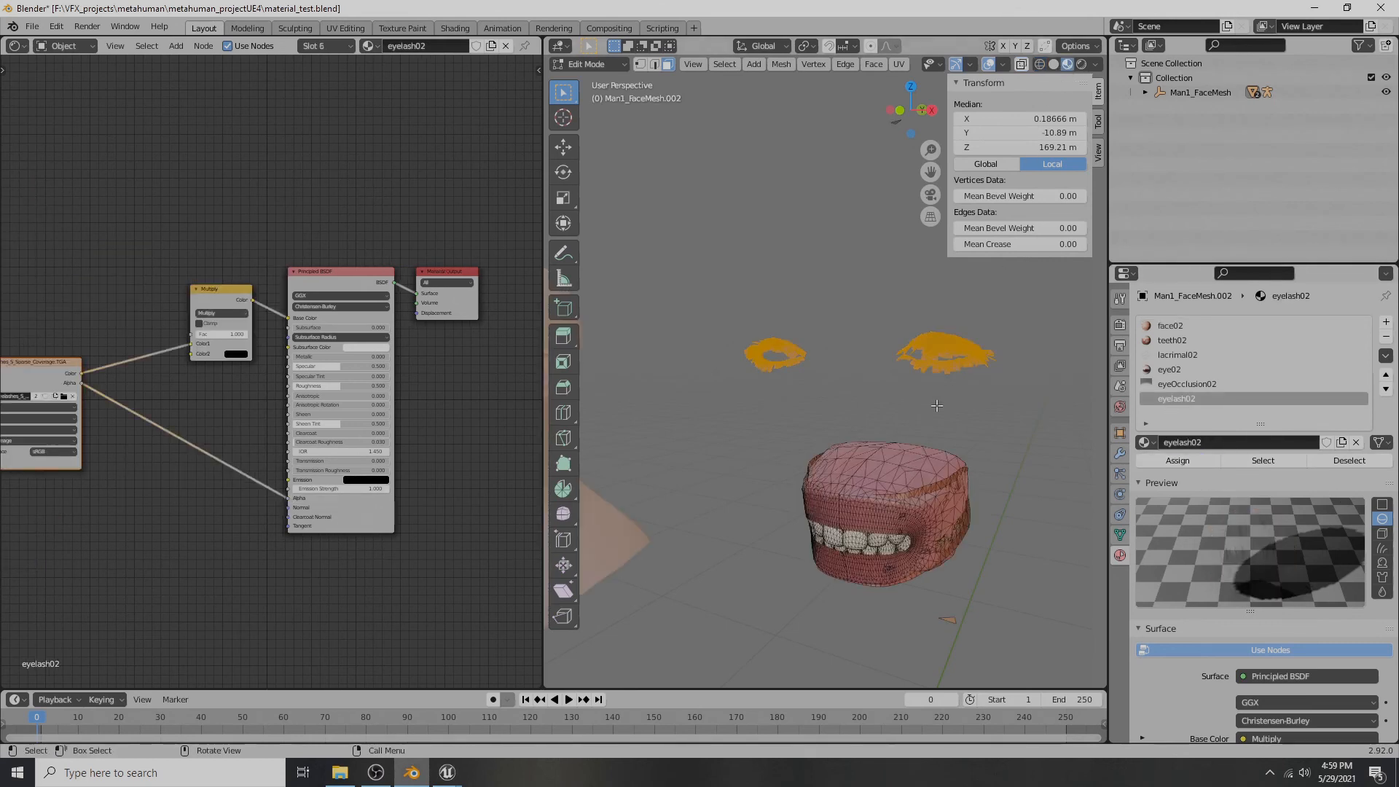
pyautogui.press('Tab')
pyautogui.keyDown('shift'); pyautogui.moveTo(919, 416); pyautogui.dragTo(939, 450, button='middle'); pyautogui.keyUp('shift')
pyautogui.moveTo(825, 427); pyautogui.dragTo(772, 444, button='middle')
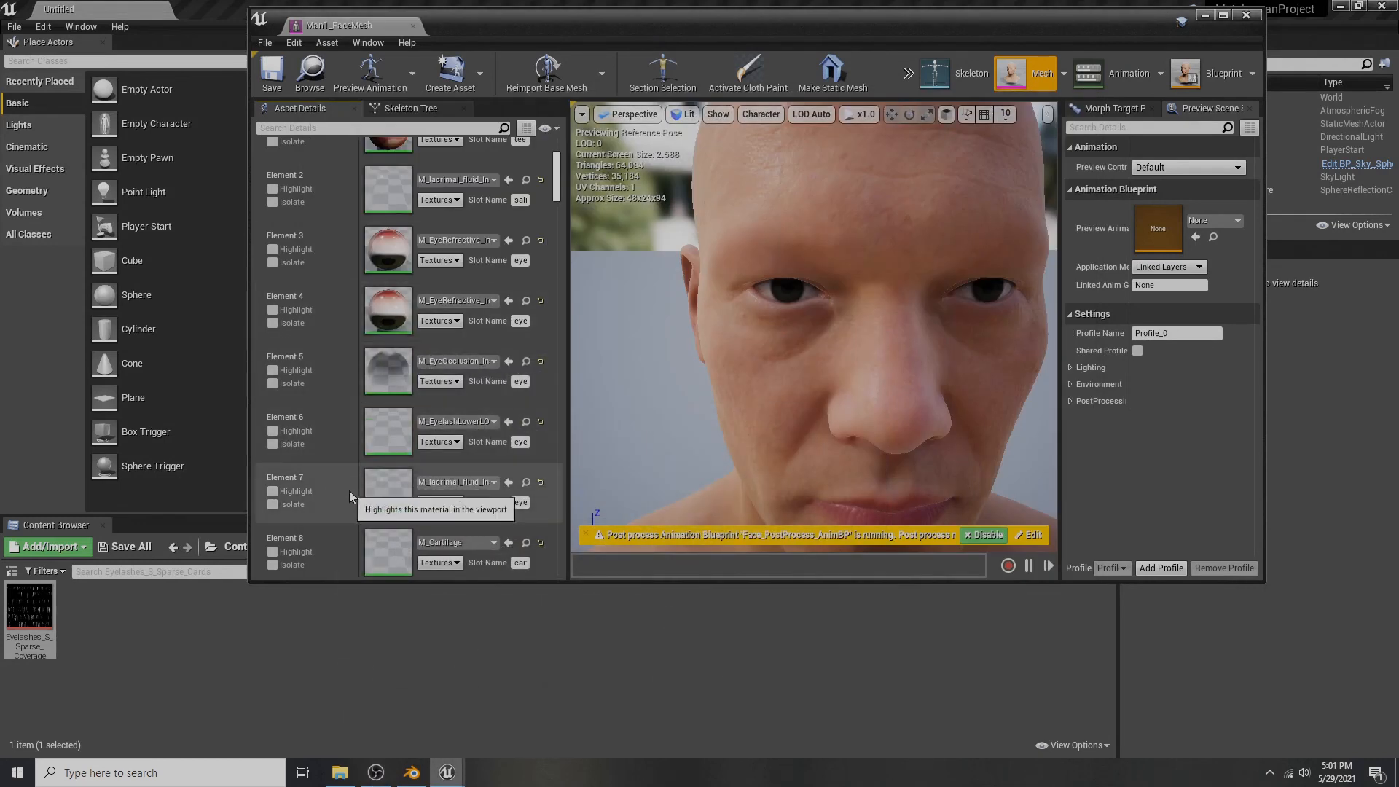
# - In Unreal, examine the parameters of the M_lacrimal_fluid_Inst material used by Element 7 of the face mesh, and return to Blender
pyautogui.click(272, 492)
pyautogui.click(272, 492)
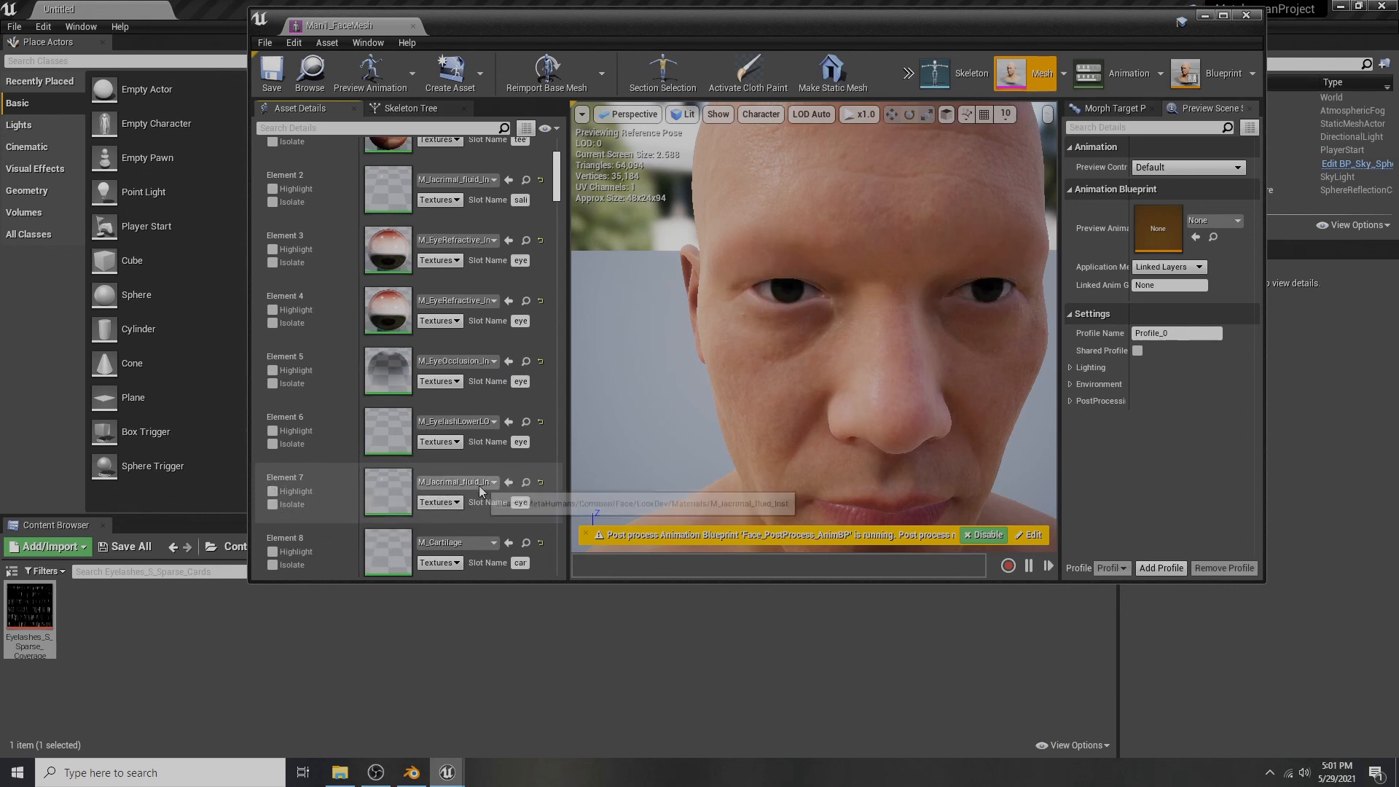
pyautogui.doubleClick(387, 492)
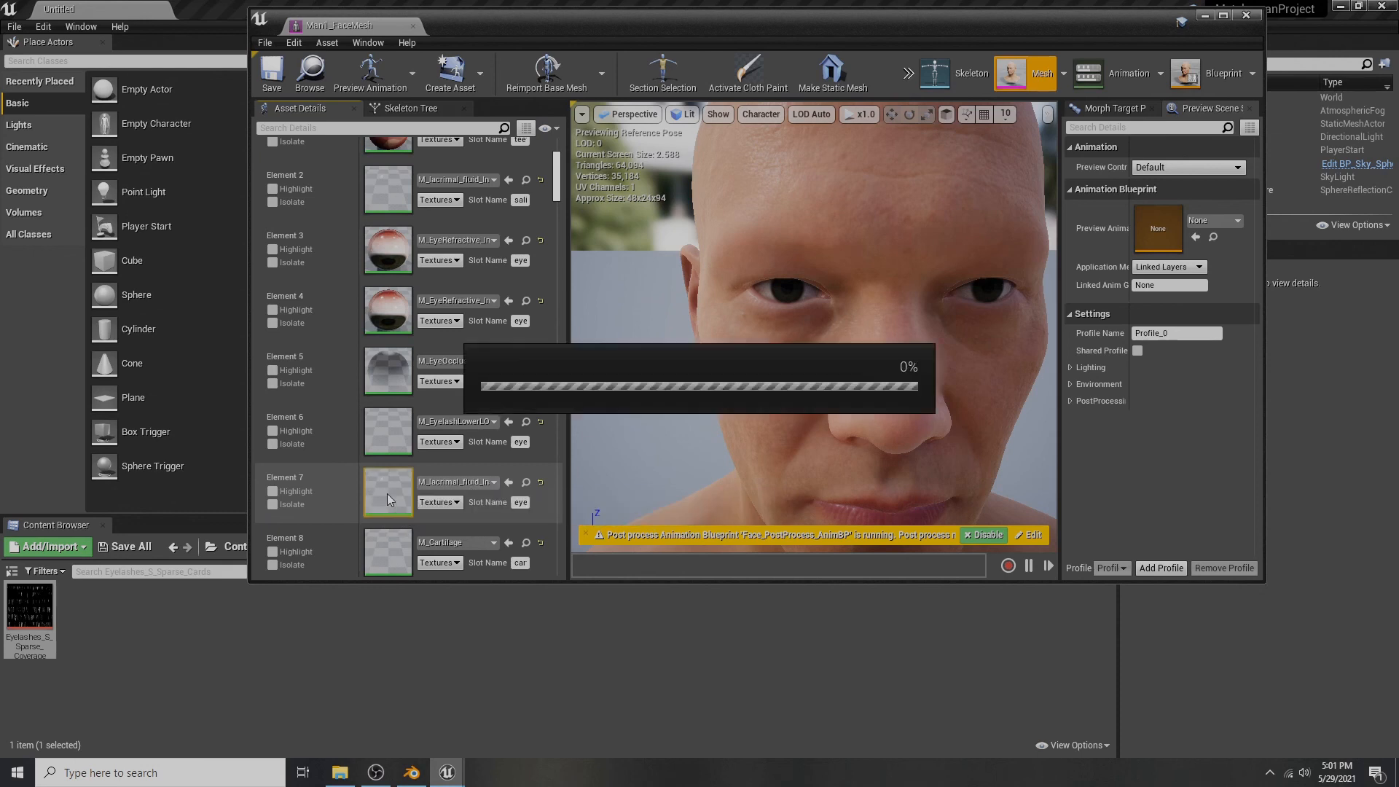
pyautogui.moveTo(575, 335); pyautogui.dragTo(633, 337)
pyautogui.scroll(-2, 1081, 427)
pyautogui.scroll(-1, 1081, 429)
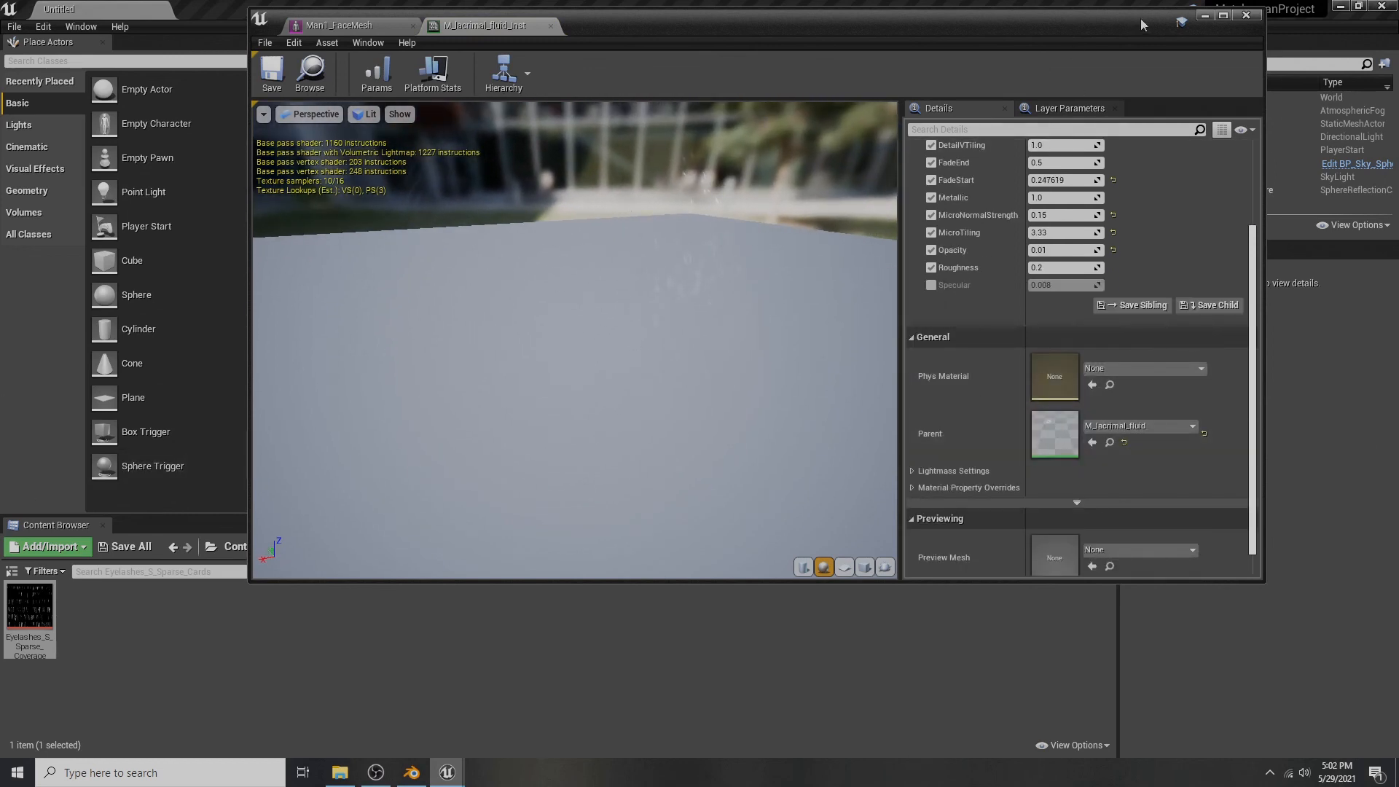
pyautogui.click(1204, 16)
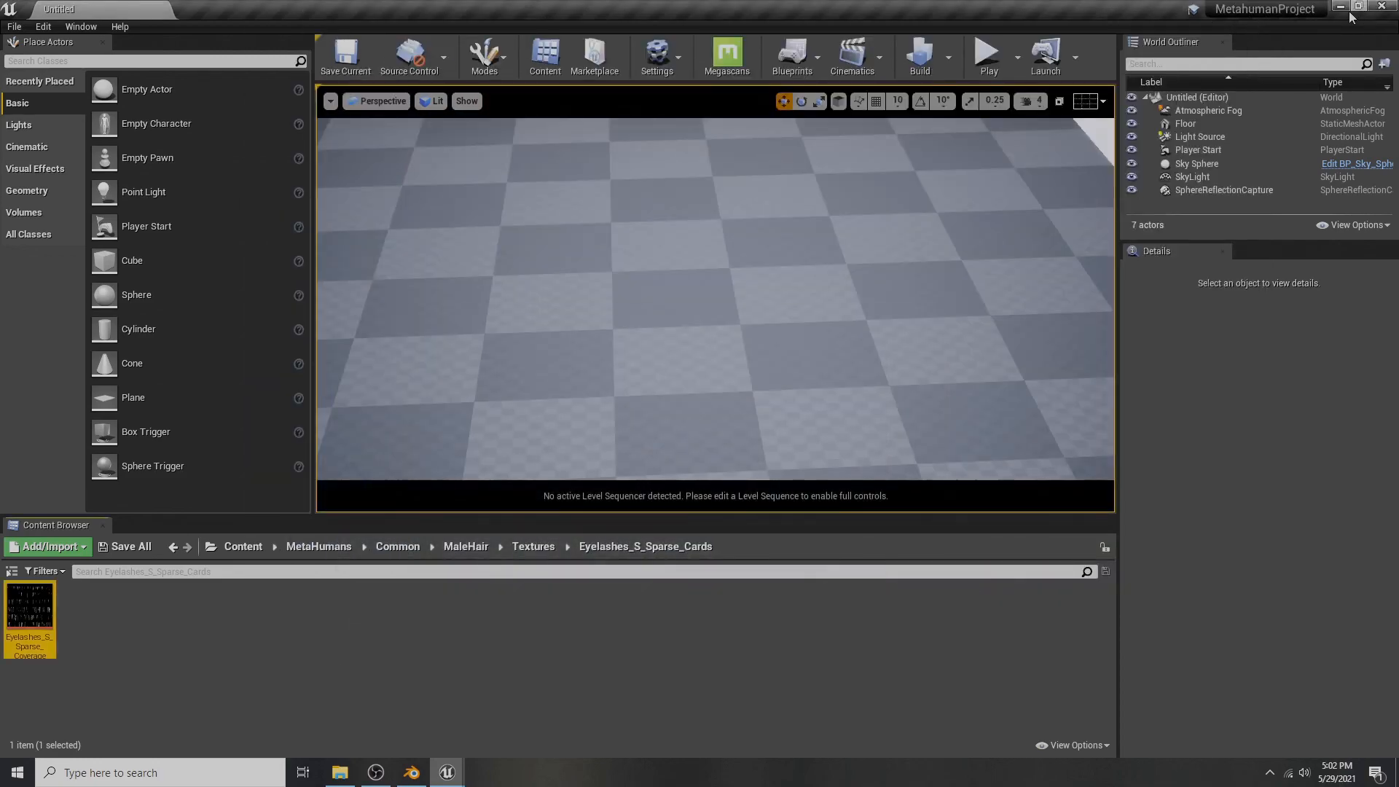
pyautogui.click(1339, 6)
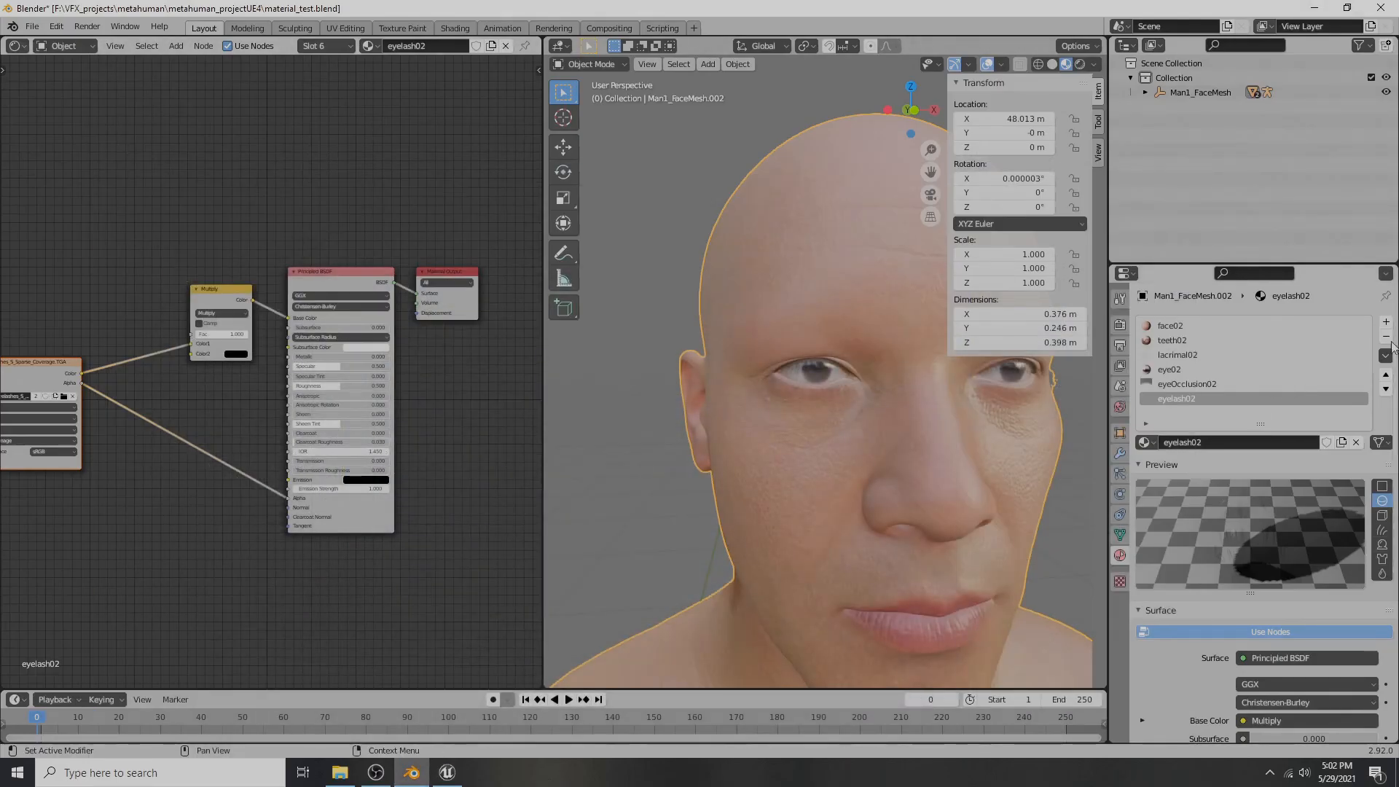
pyautogui.click(1387, 323)
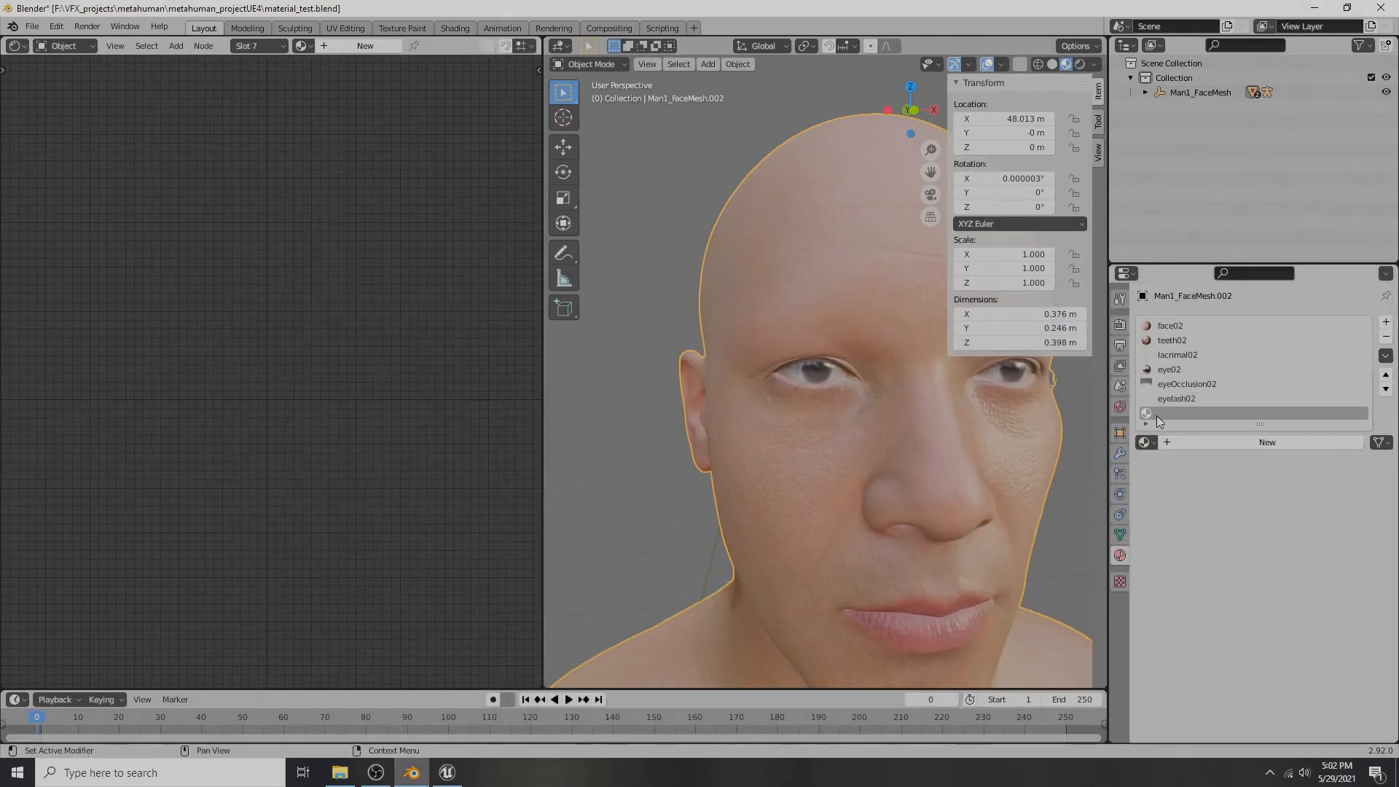
pyautogui.click(1180, 355)
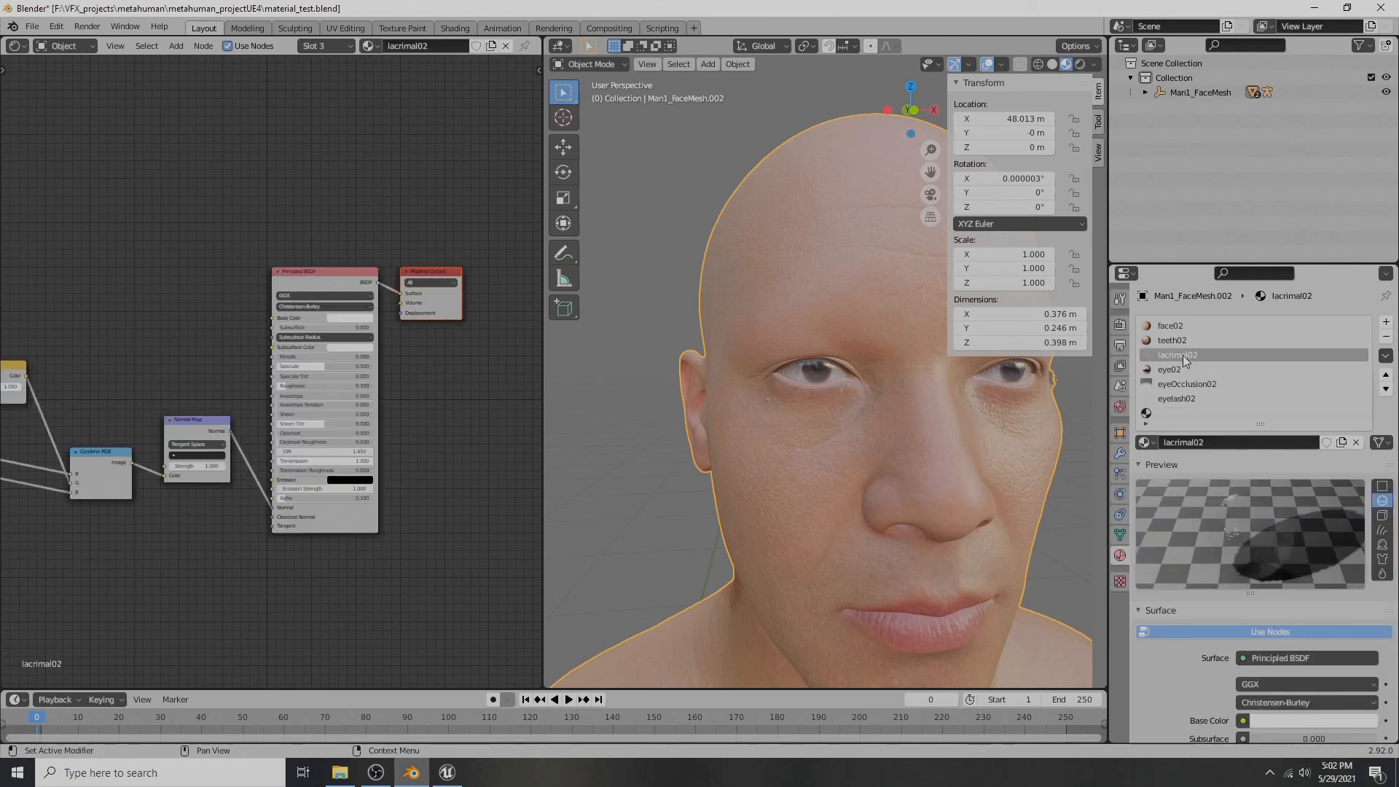
pyautogui.click(1166, 414)
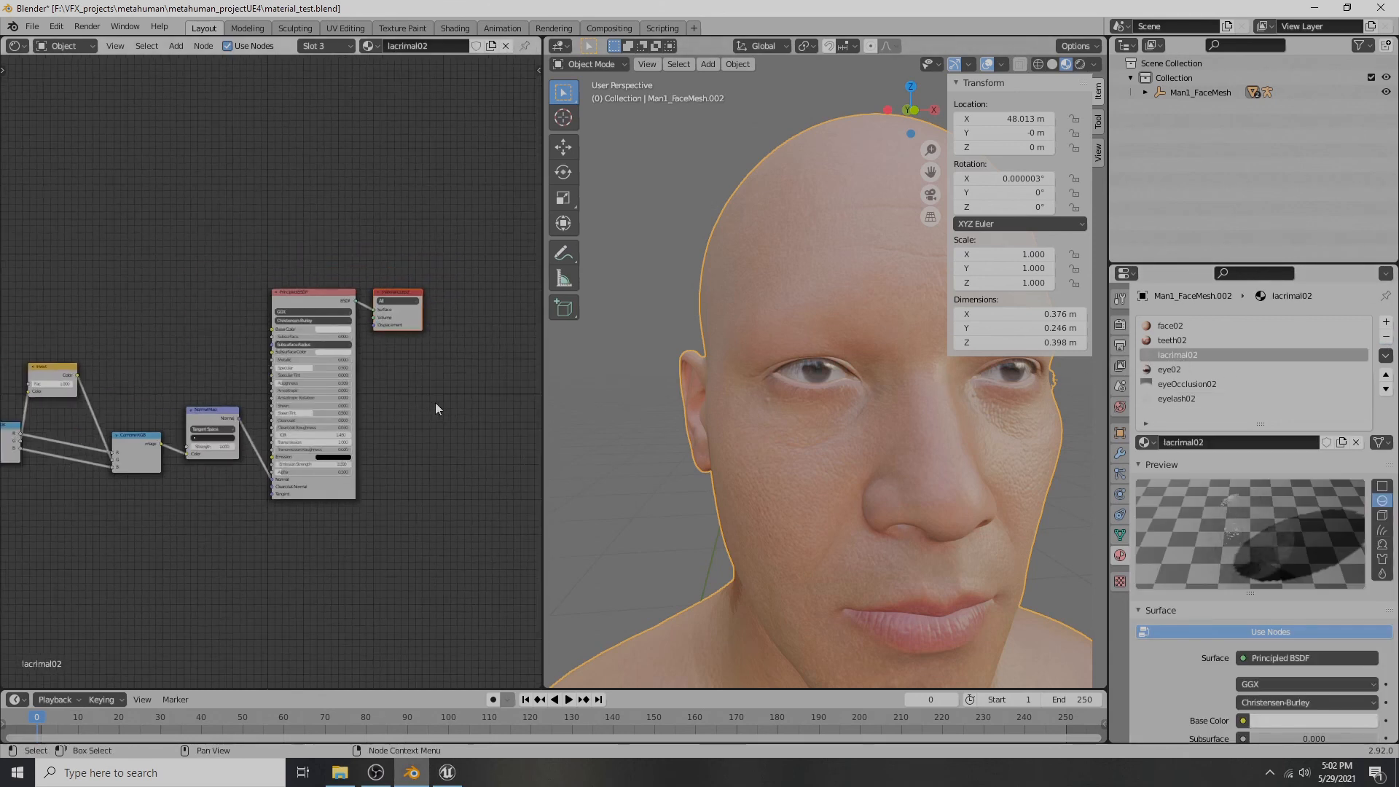
# - Set the Base Color of the lacrimal02 Principled BSDF to a skin tone sampled from the side of the forehead
pyautogui.scroll(5, 299, 365)
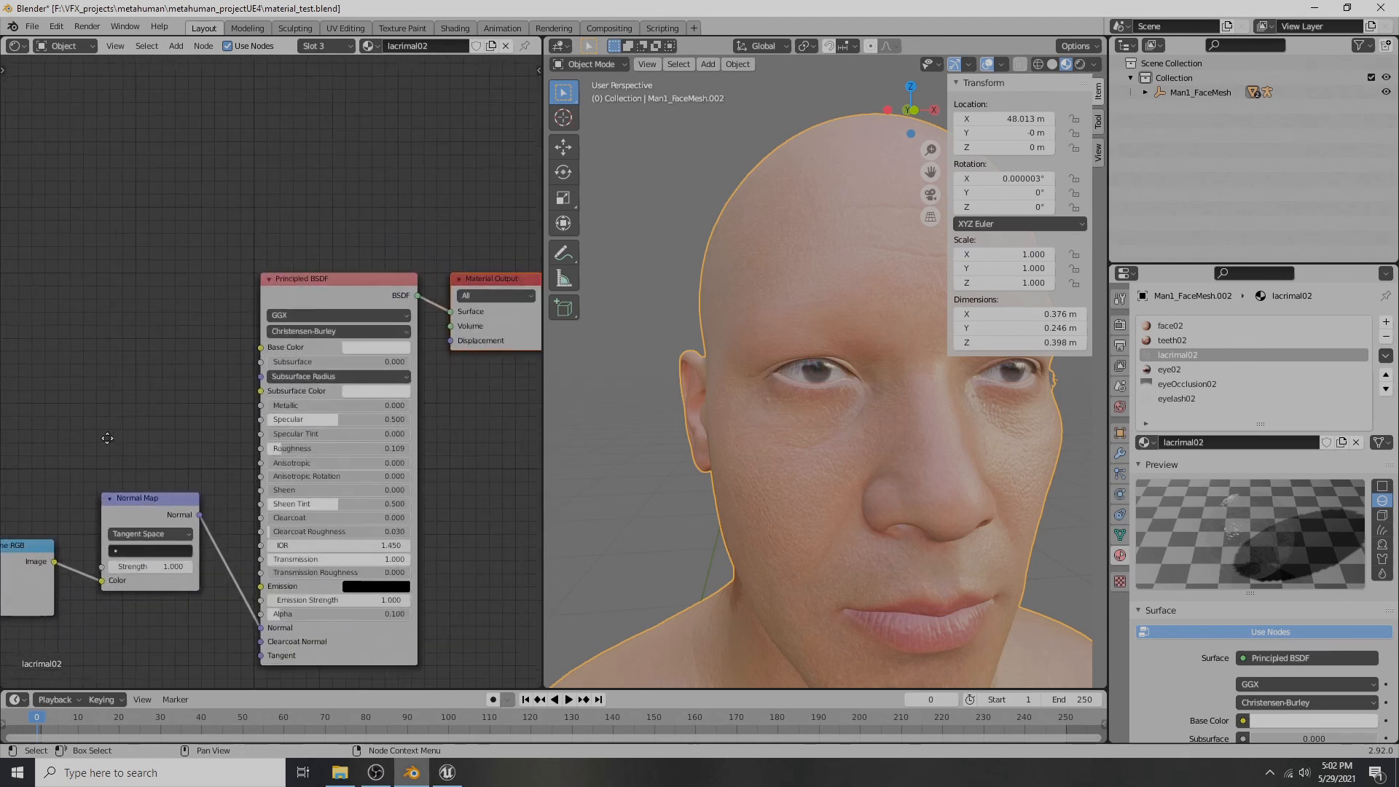
pyautogui.click(386, 342)
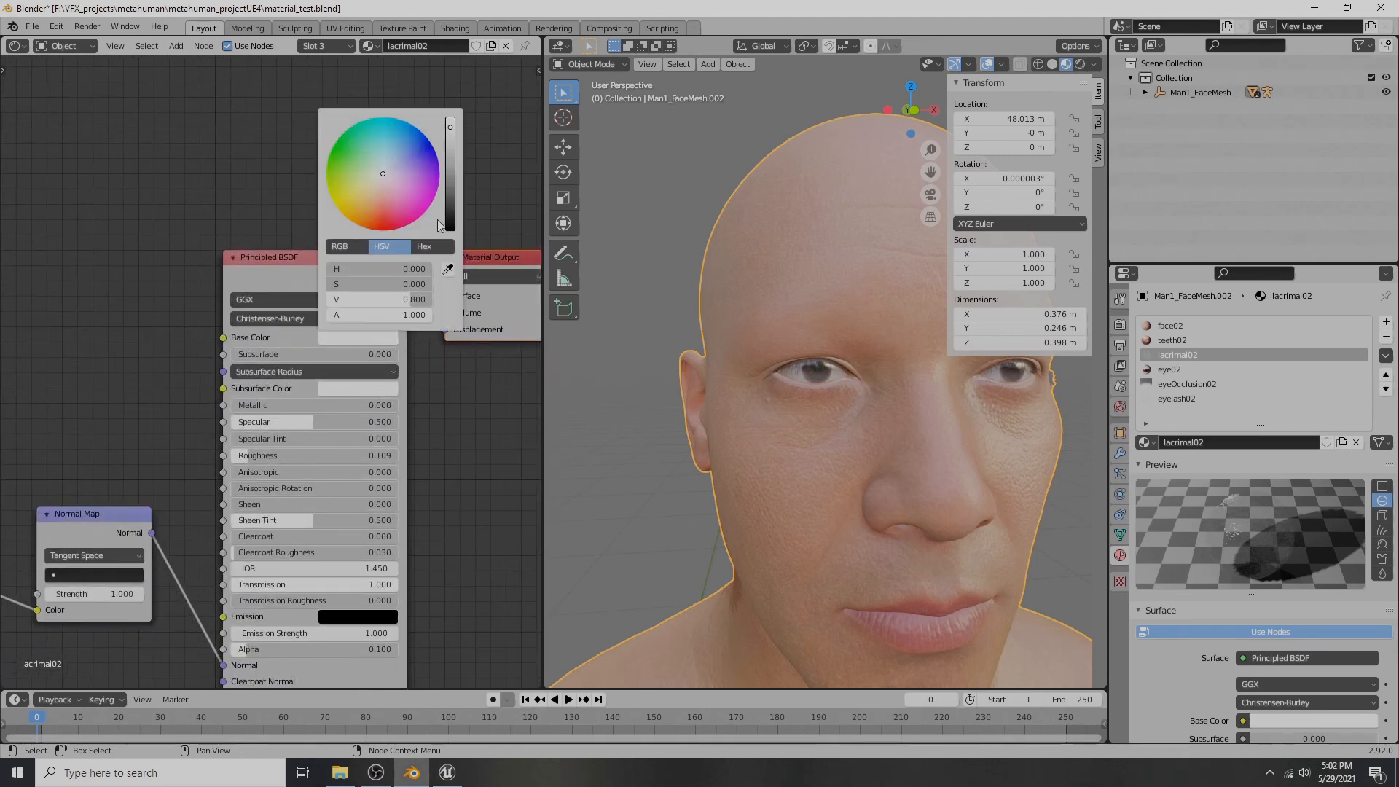
pyautogui.click(449, 269)
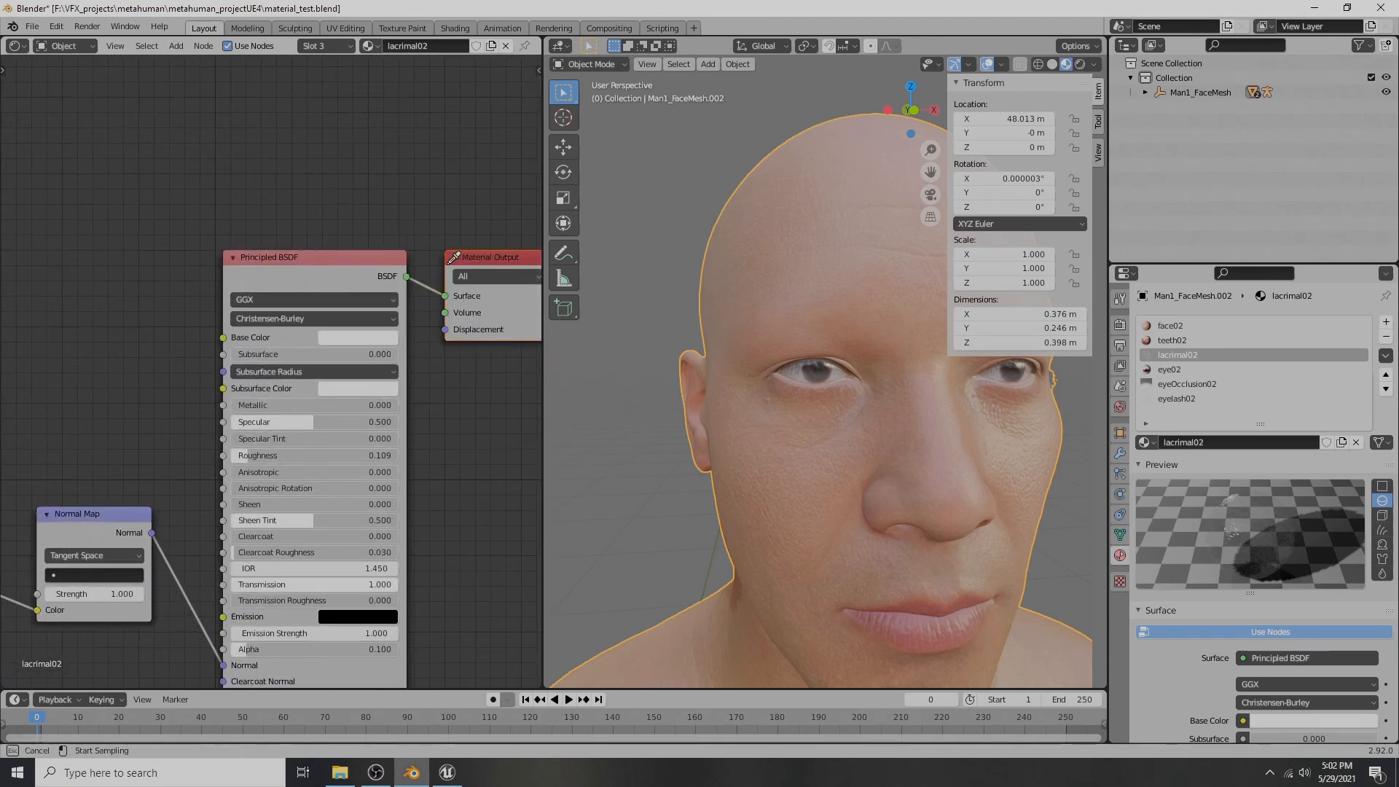
pyautogui.click(718, 257)
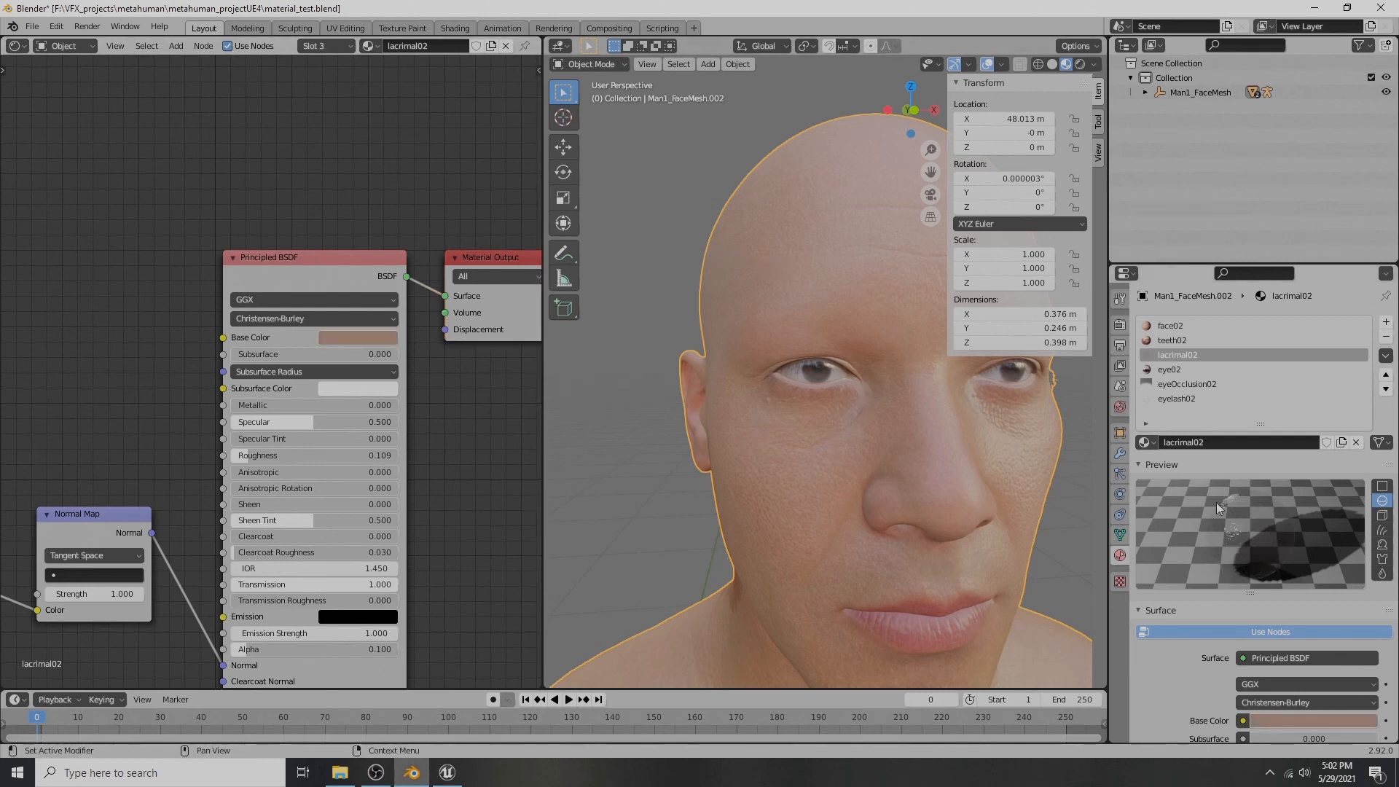
# - Reveal all hidden geometry of the face mesh in Edit Mode and reduce the selection to a single cheek face
pyautogui.scroll(4, 863, 457)
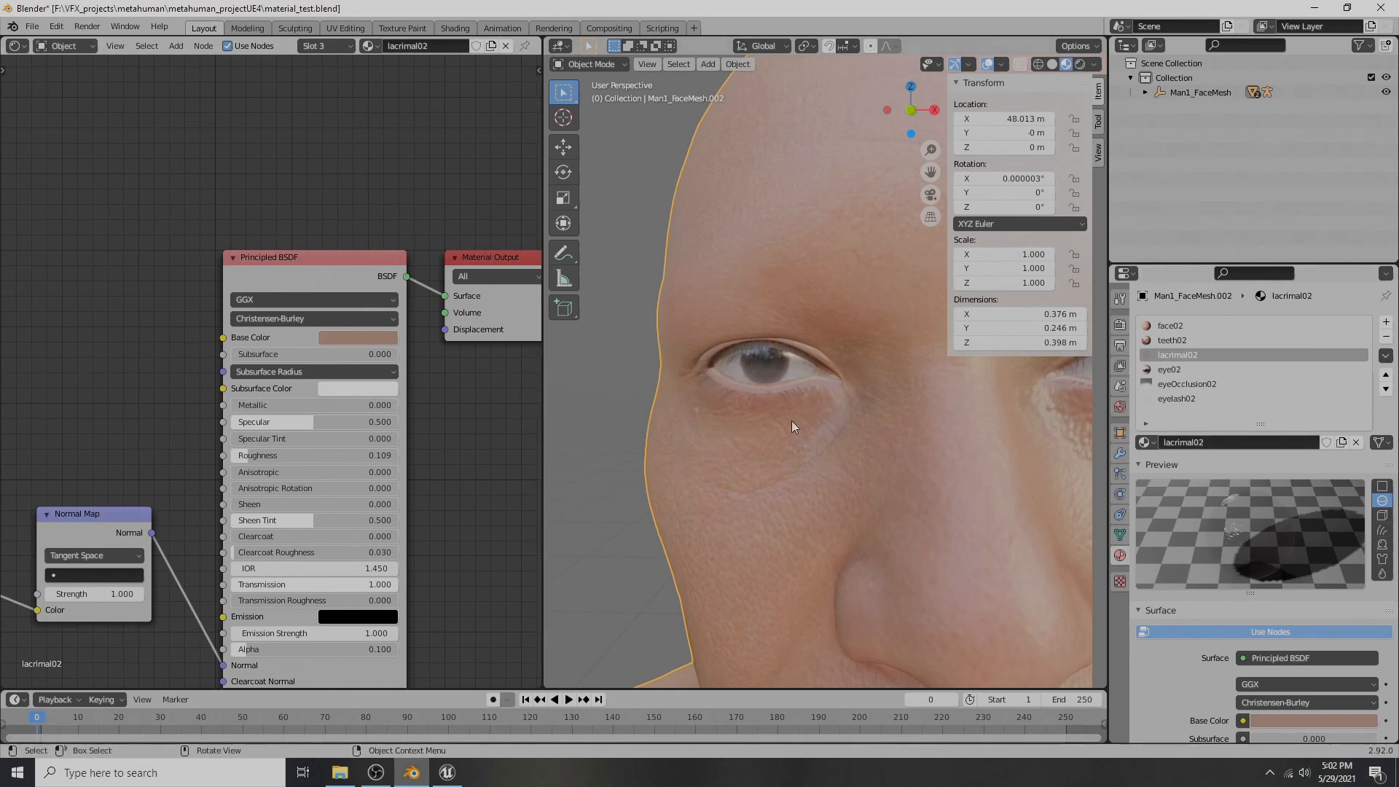
pyautogui.press('Tab')
pyautogui.moveTo(787, 423); pyautogui.dragTo(818, 417, button='middle')
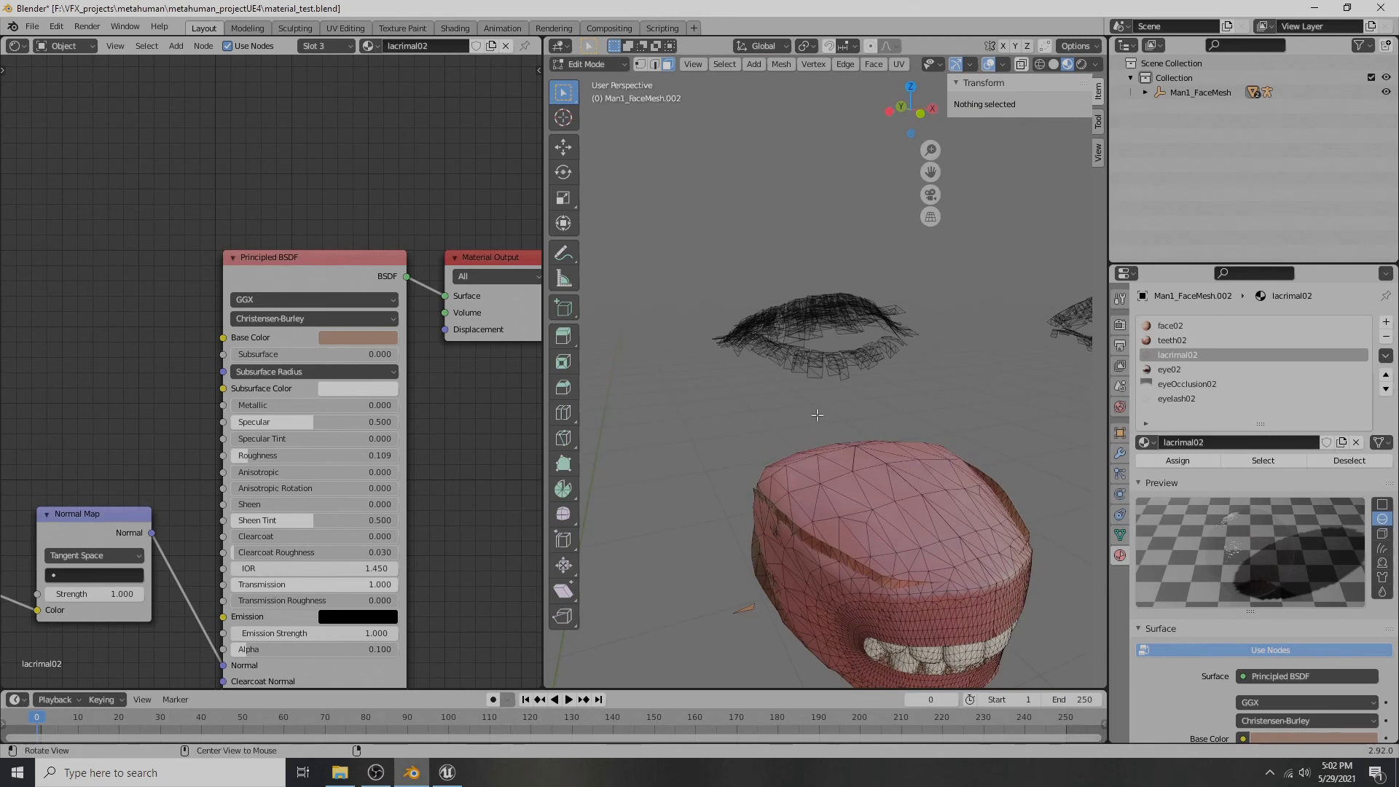
pyautogui.hotkey('alt', 'h')
pyautogui.click(716, 425)
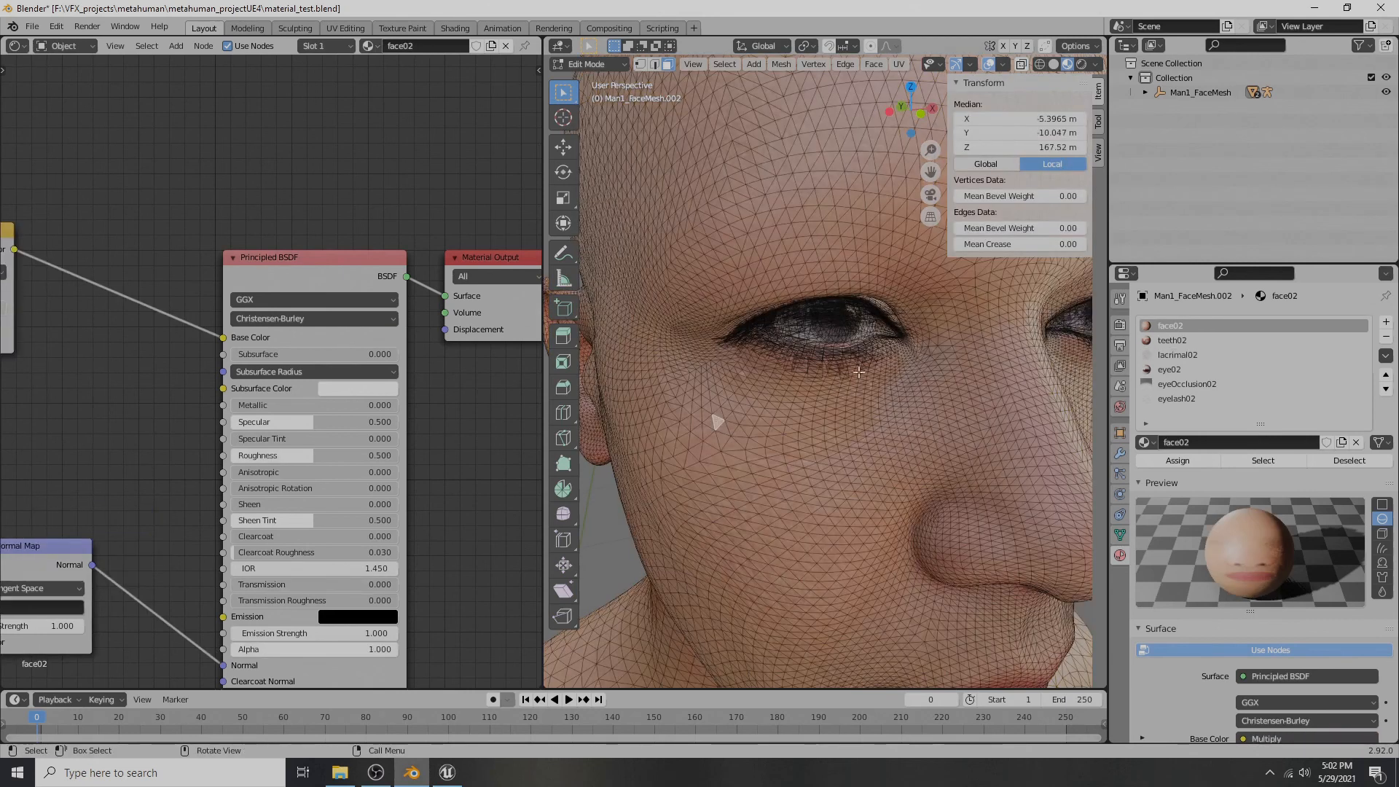
# - Hide the faces assigned to eye02, eyeOcclusion02 and eyelash02, and the linked head skin
pyautogui.click(1167, 342)
pyautogui.click(1174, 353)
pyautogui.click(1170, 370)
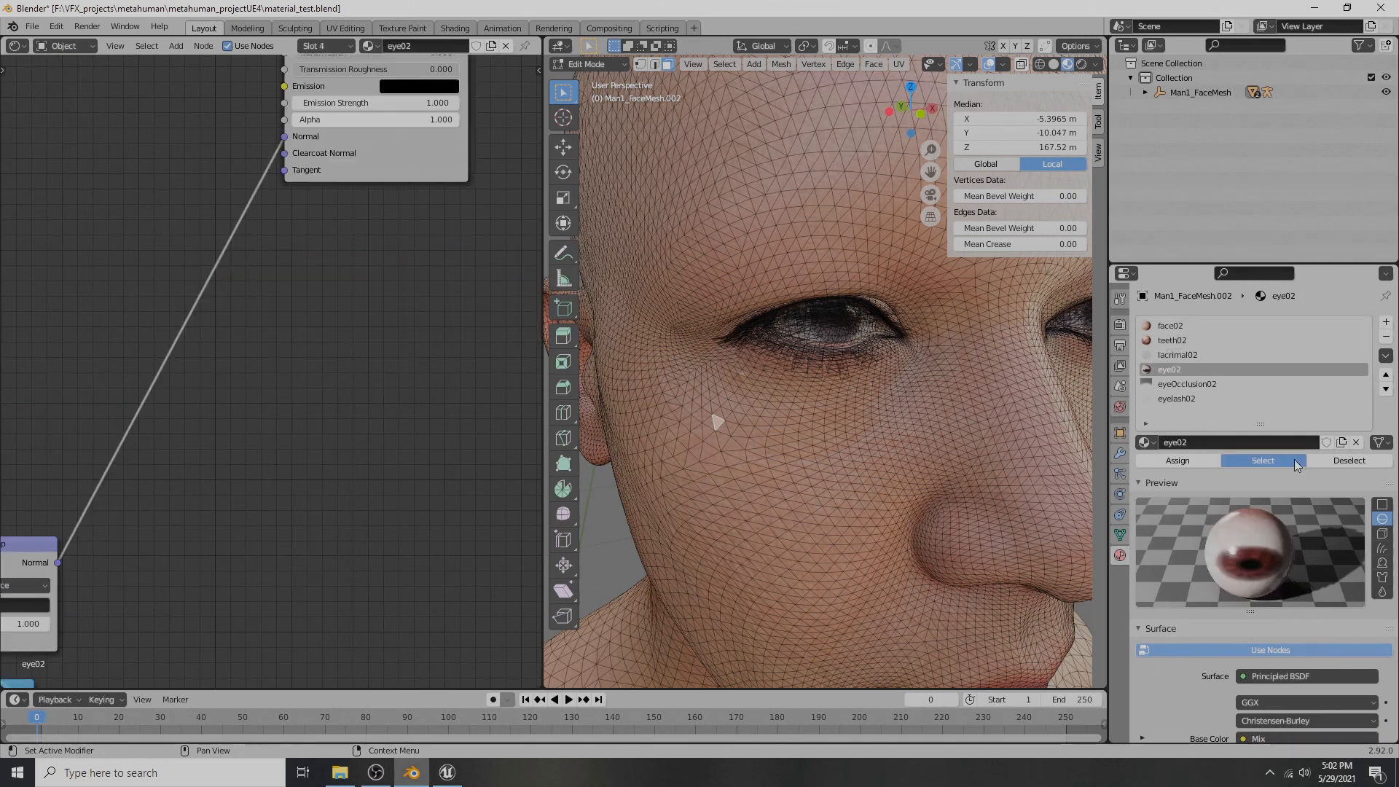
pyautogui.click(1294, 460)
pyautogui.click(1188, 384)
pyautogui.click(1262, 461)
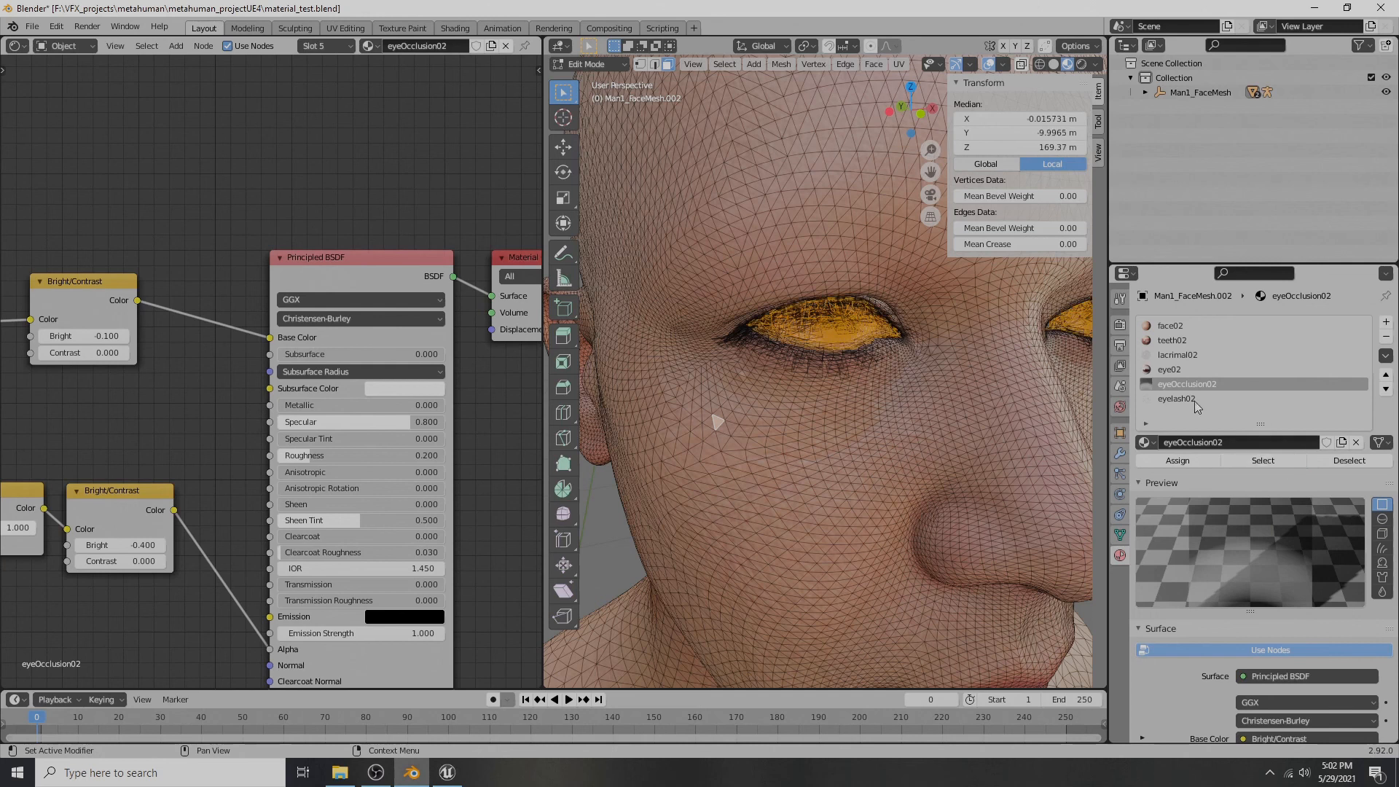
pyautogui.click(1195, 400)
pyautogui.click(1263, 460)
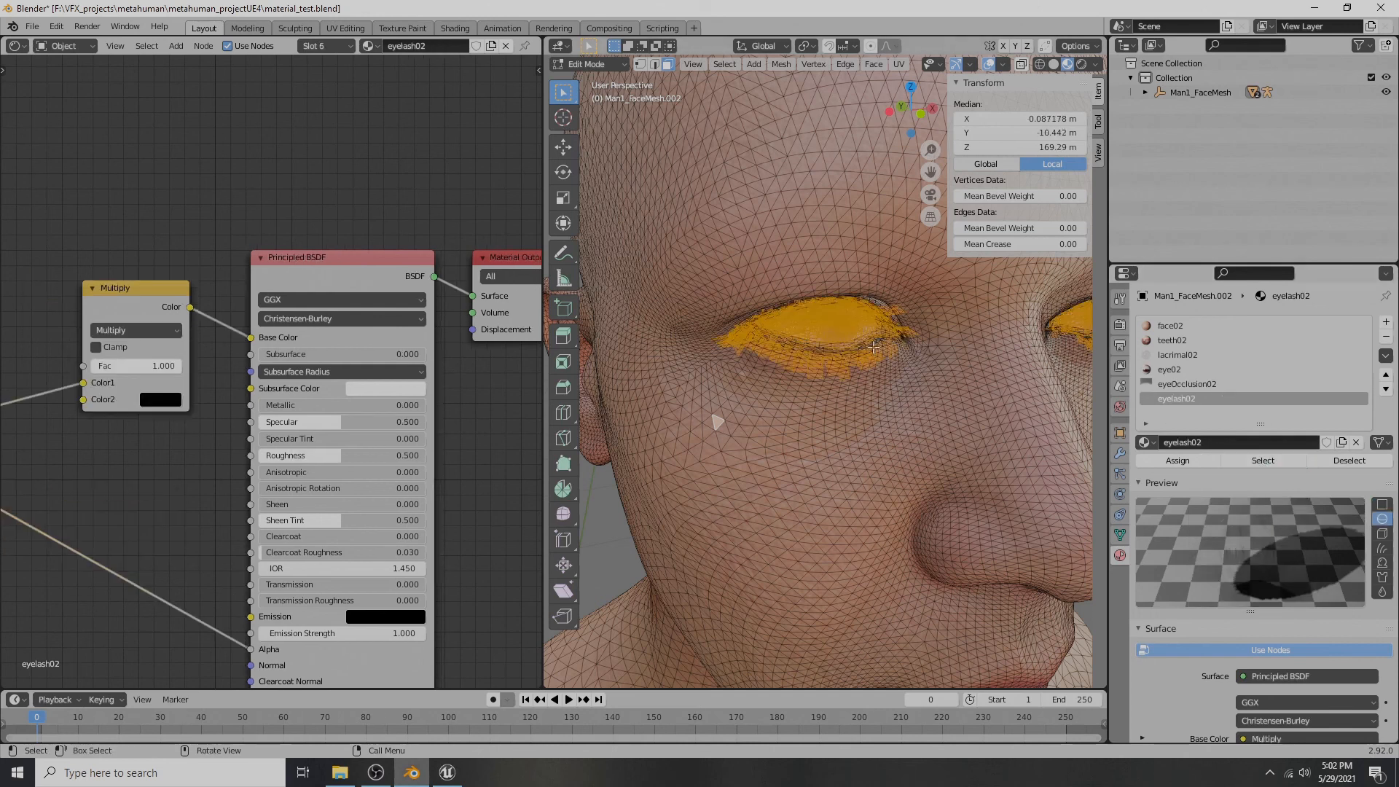
pyautogui.press('h')
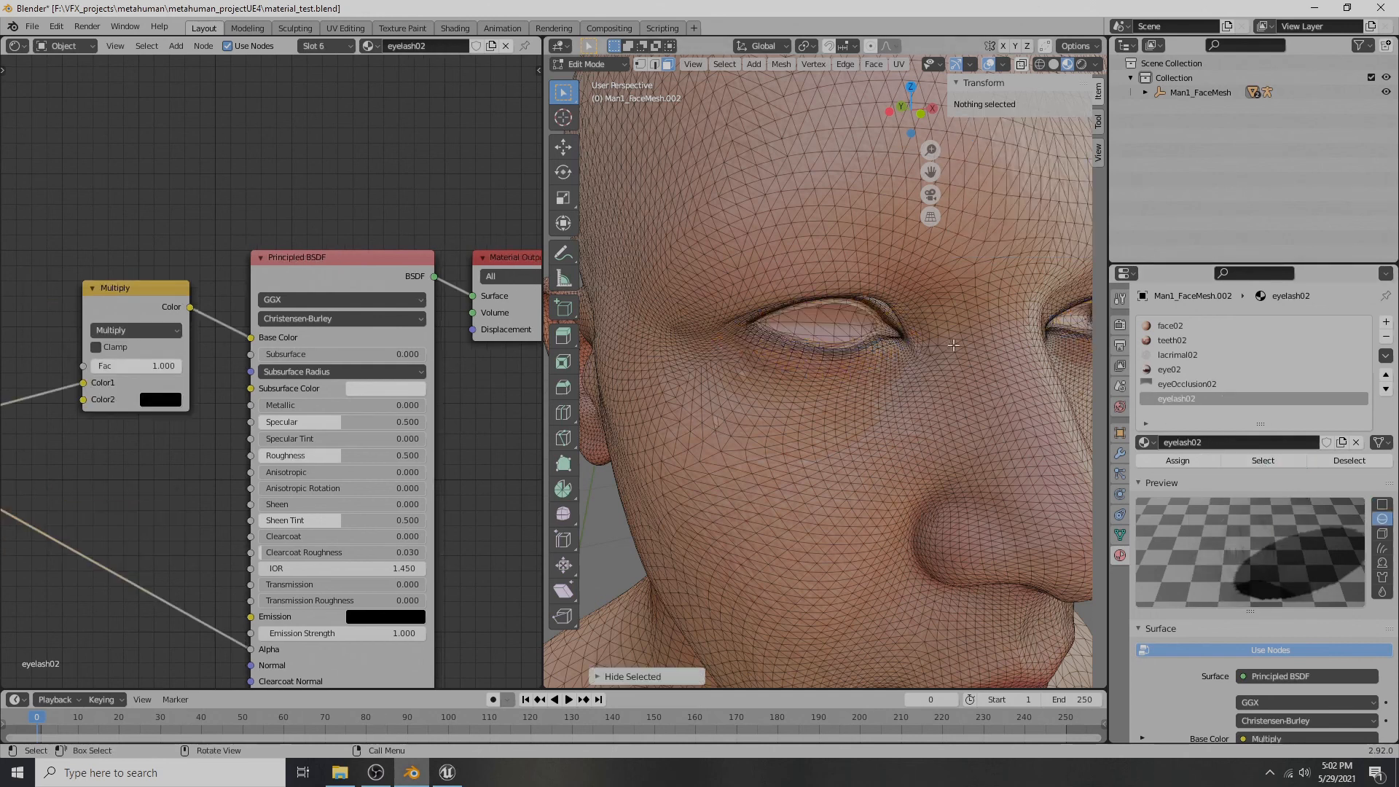
pyautogui.press('l')
pyautogui.press('h')
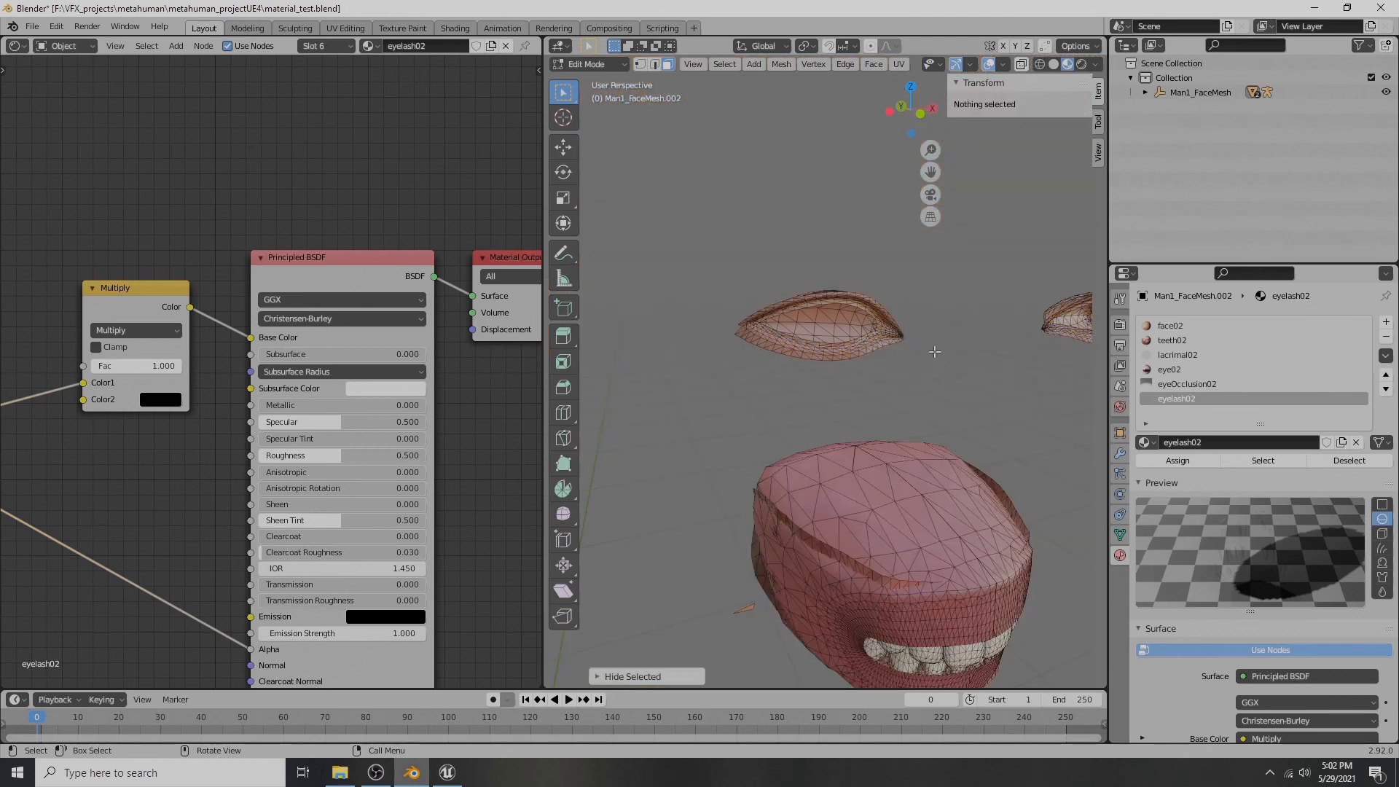
# - Select the linked lacrimal rim geometry around both eye openings, assign the lacrimal02 material to it and clear the selection
pyautogui.keyDown('ctrl'); pyautogui.moveTo(891, 352); pyautogui.dragTo(919, 405, button='middle'); pyautogui.keyUp('ctrl')
pyautogui.moveTo(1016, 417); pyautogui.dragTo(1054, 396, button='middle')
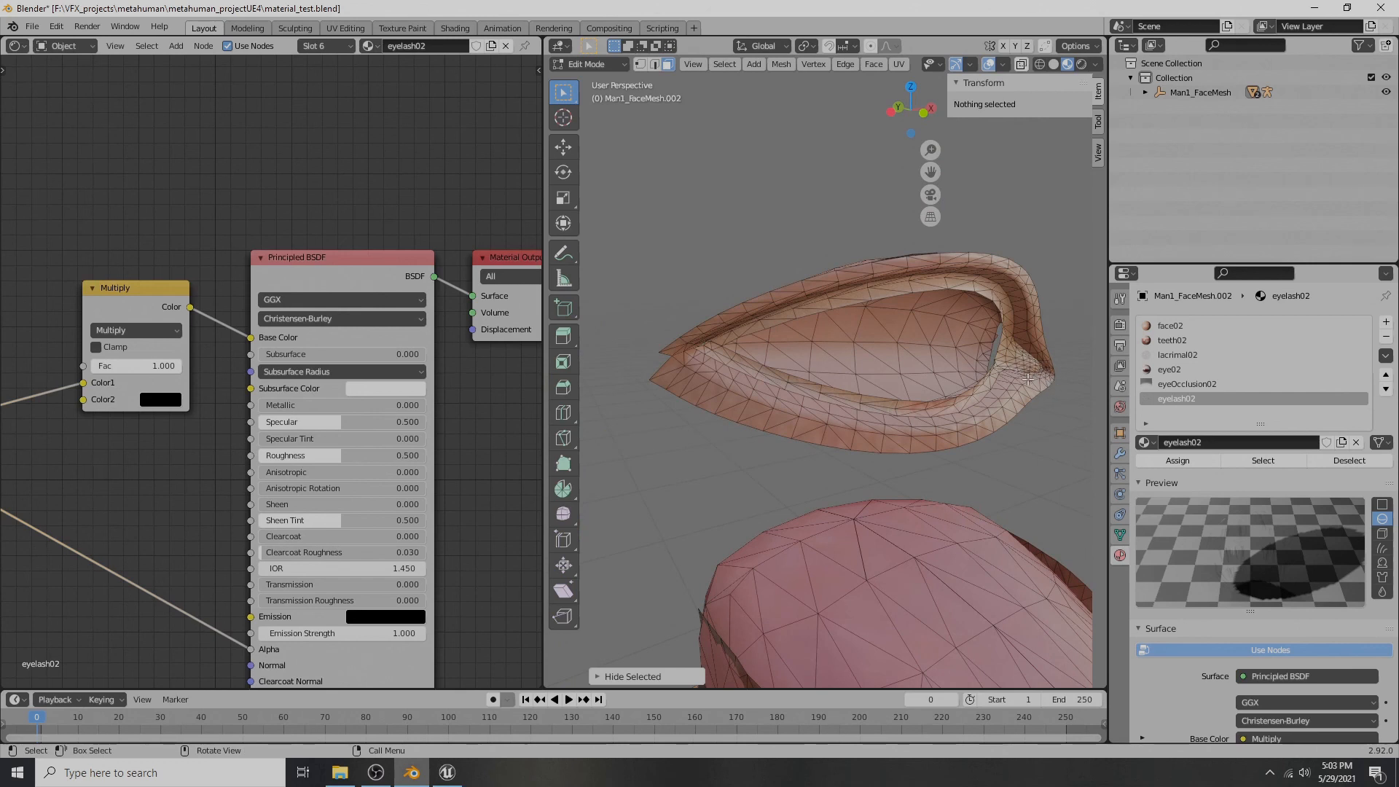
pyautogui.press('l')
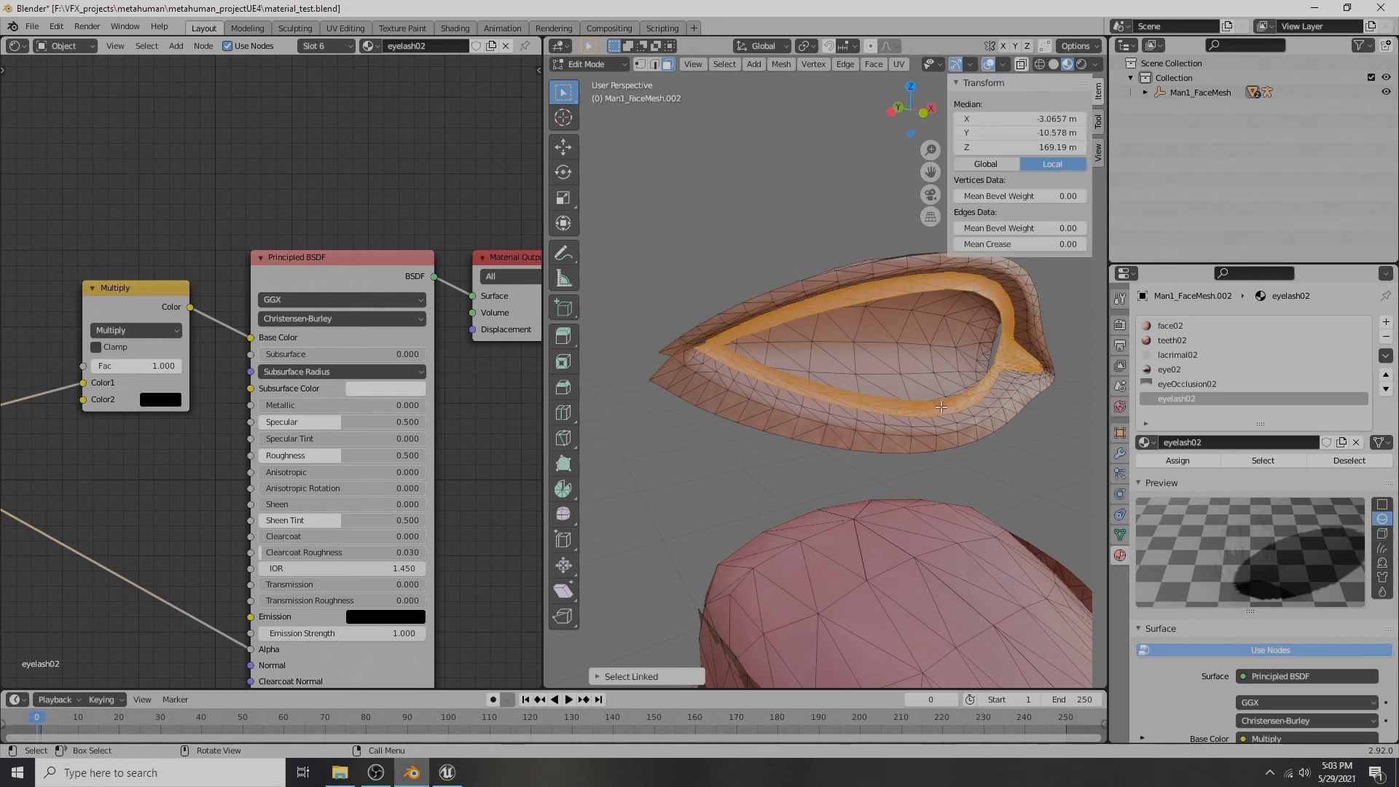
pyautogui.moveTo(911, 401); pyautogui.dragTo(854, 396, button='middle')
pyautogui.scroll(-1, 854, 396)
pyautogui.scroll(3, 829, 362)
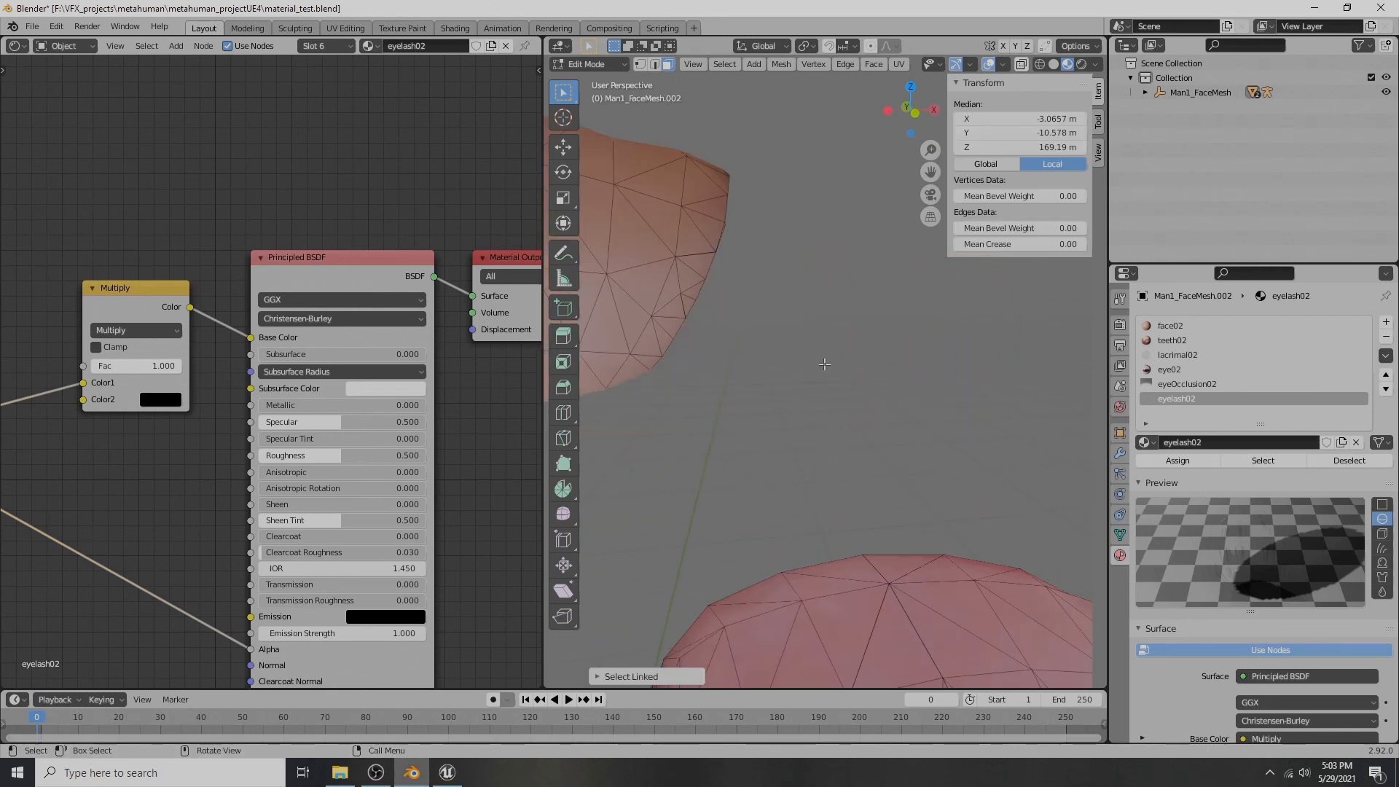
pyautogui.scroll(-1, 825, 364)
pyautogui.moveTo(825, 364); pyautogui.dragTo(926, 368, button='middle')
pyautogui.scroll(-5, 844, 368)
pyautogui.scroll(3, 825, 368)
pyautogui.scroll(2, 819, 367)
pyautogui.press('l')
pyautogui.scroll(-2, 792, 360)
pyautogui.click(1193, 356)
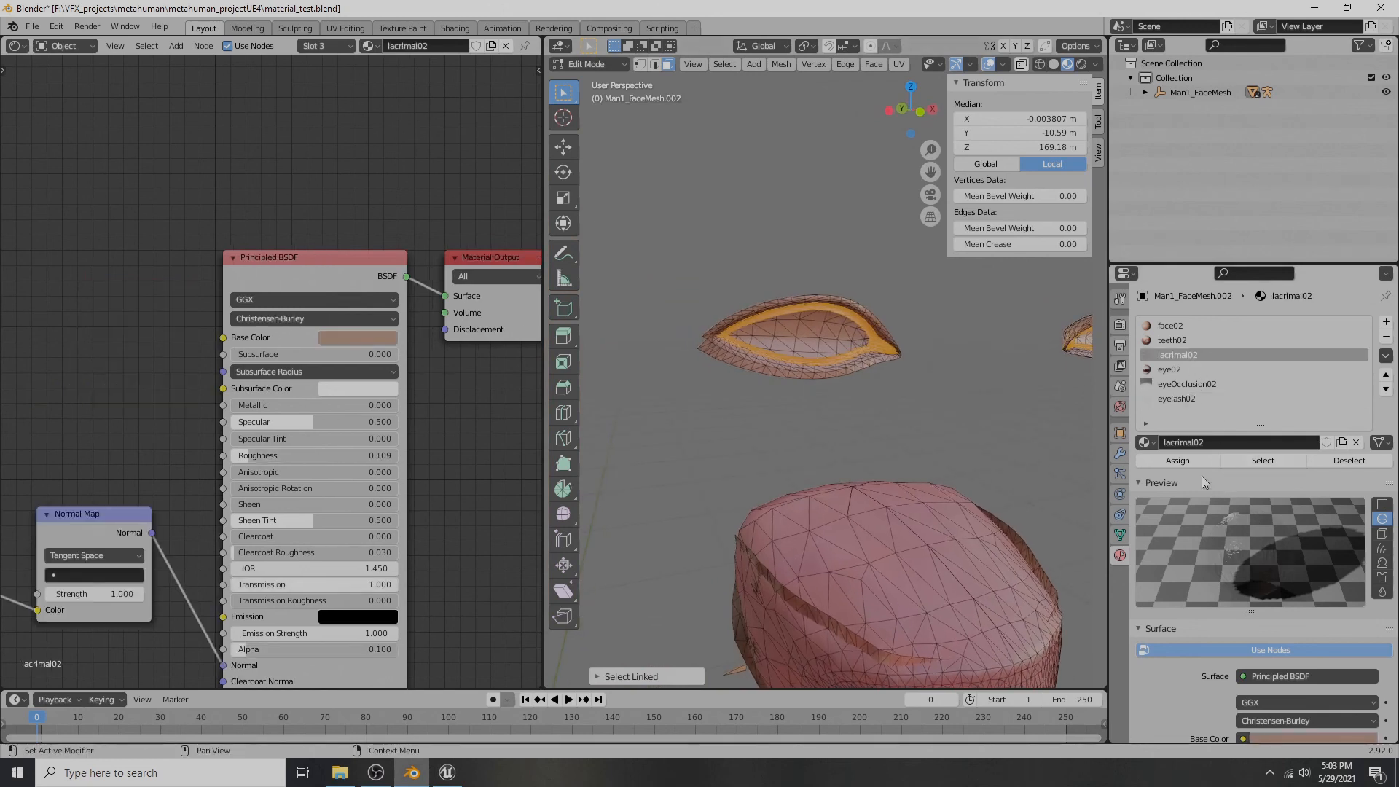
pyautogui.click(1169, 461)
pyautogui.hotkey('alt', 'a')
# - Return the face mesh to Object Mode and examine the lashes and lacrimal rim of the eye close up
pyautogui.scroll(2, 884, 348)
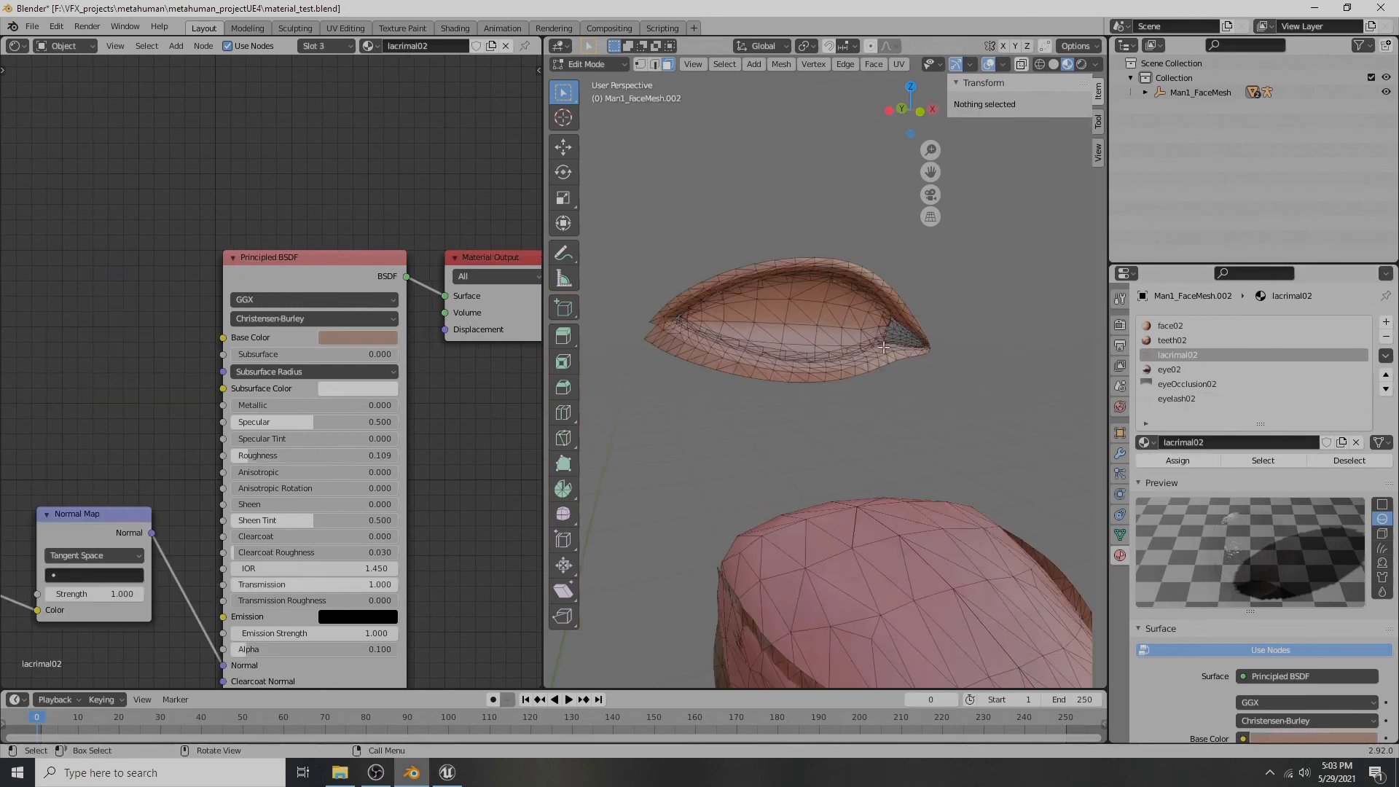
pyautogui.scroll(2, 889, 351)
pyautogui.scroll(-2, 893, 354)
pyautogui.scroll(2, 904, 354)
pyautogui.press('Tab')
pyautogui.scroll(-2, 908, 377)
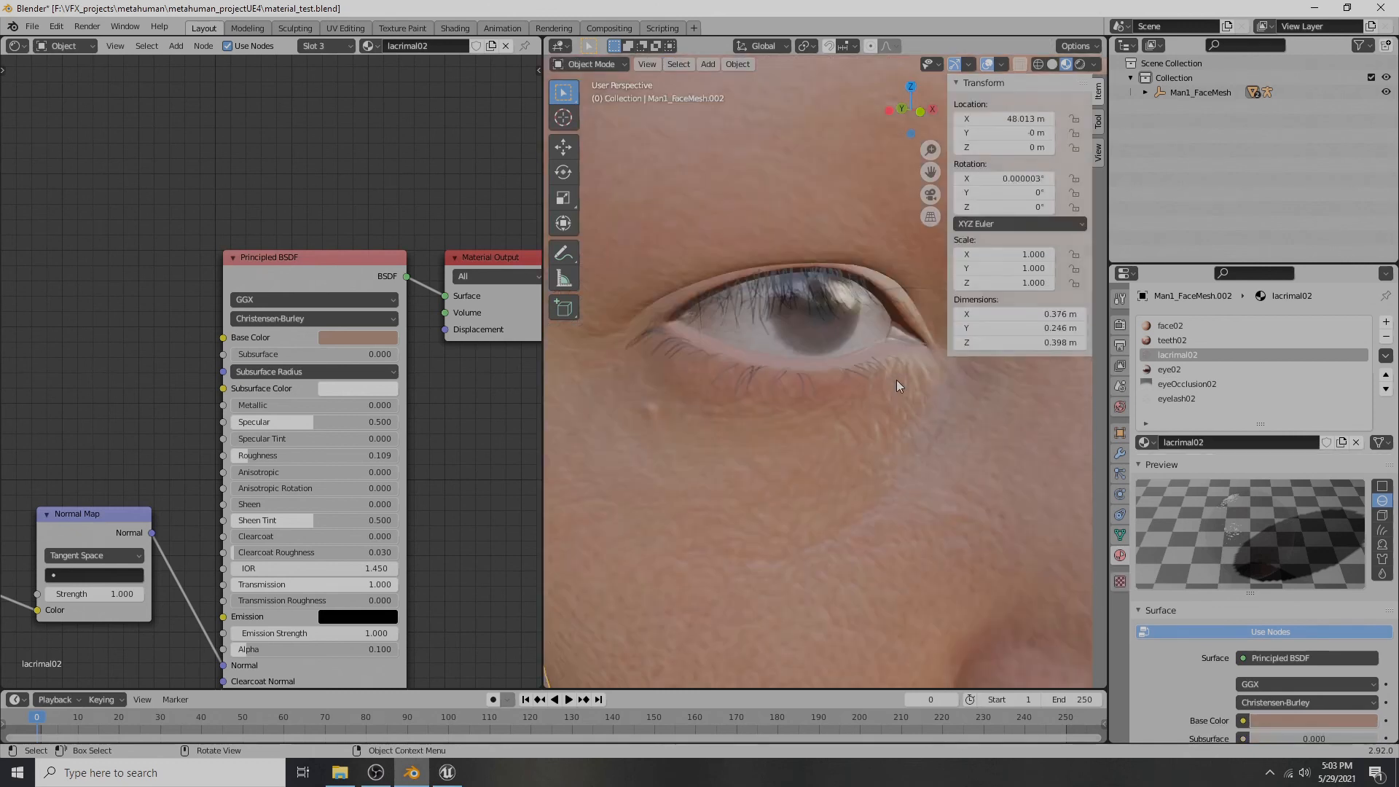
pyautogui.moveTo(892, 379); pyautogui.dragTo(811, 383, button='middle')
pyautogui.scroll(5, 811, 383)
pyautogui.moveTo(729, 366); pyautogui.dragTo(741, 455, button='middle')
pyautogui.scroll(2, 955, 388)
pyautogui.scroll(1, 734, 457)
pyautogui.scroll(2, 876, 420)
pyautogui.scroll(1, 890, 405)
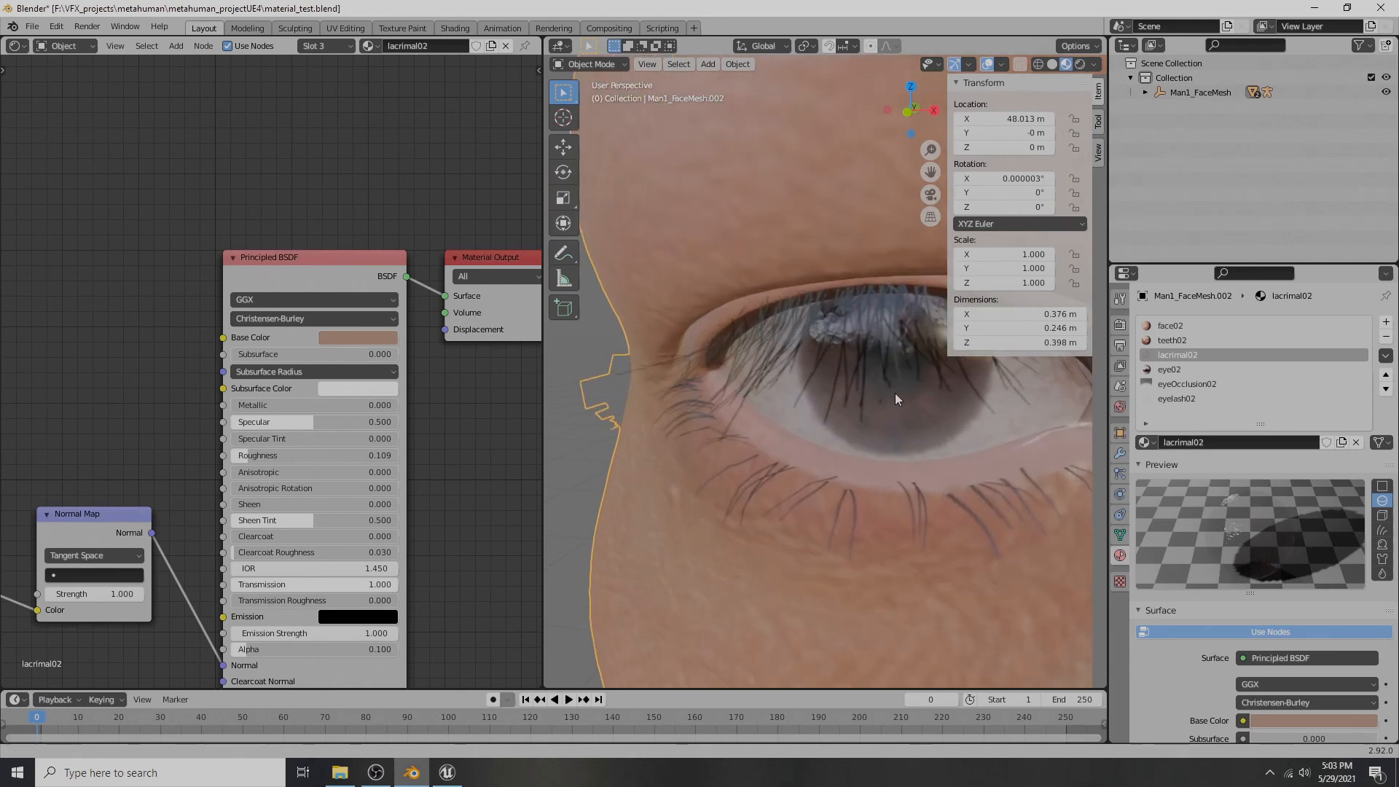
pyautogui.scroll(-3, 895, 397)
pyautogui.keyDown('shift'); pyautogui.moveTo(893, 428); pyautogui.dragTo(842, 464, button='middle'); pyautogui.keyUp('shift')
pyautogui.scroll(-8, 841, 462)
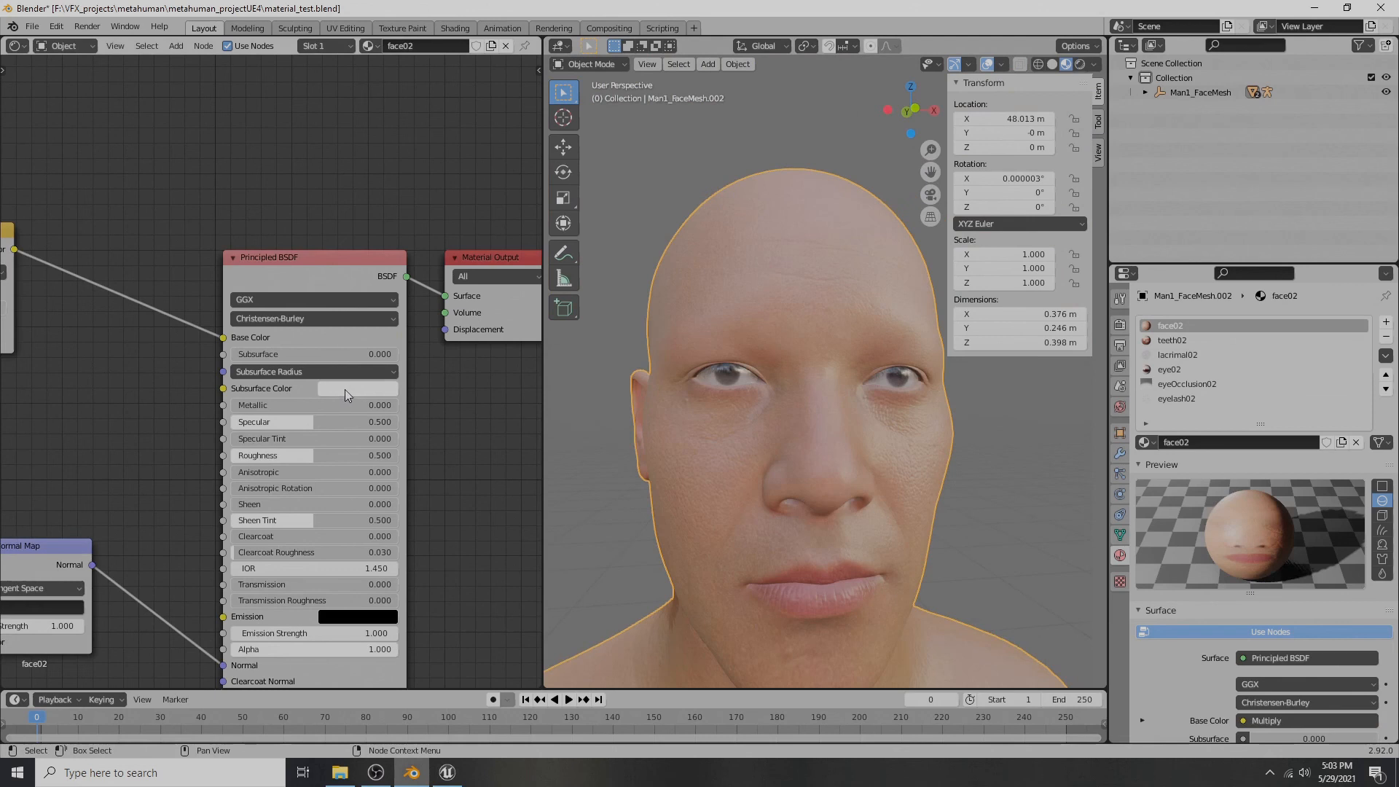
# - Make face02 the active material and set its Subsurface Color to a skin tone sampled from the lower forehead
pyautogui.click(346, 394)
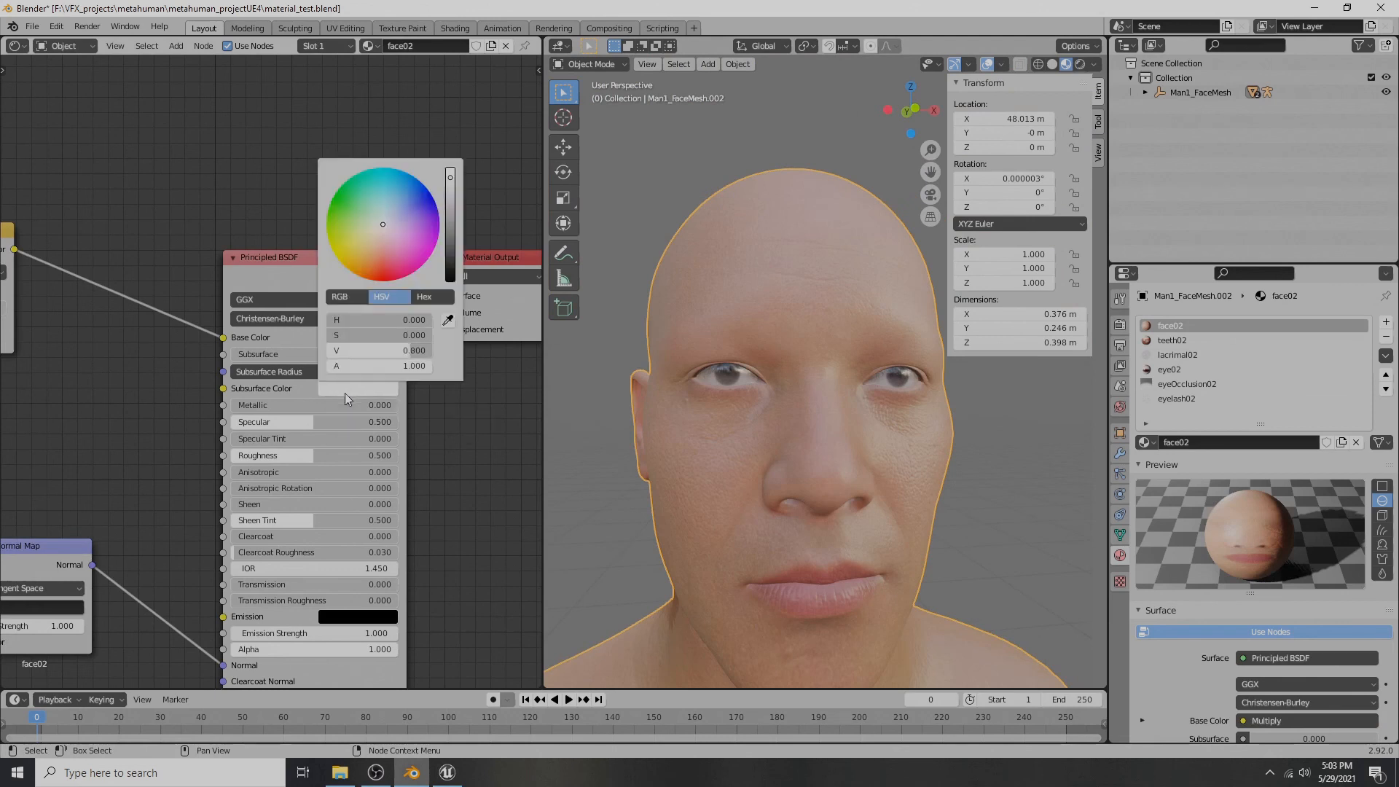
pyautogui.click(450, 323)
pyautogui.click(720, 304)
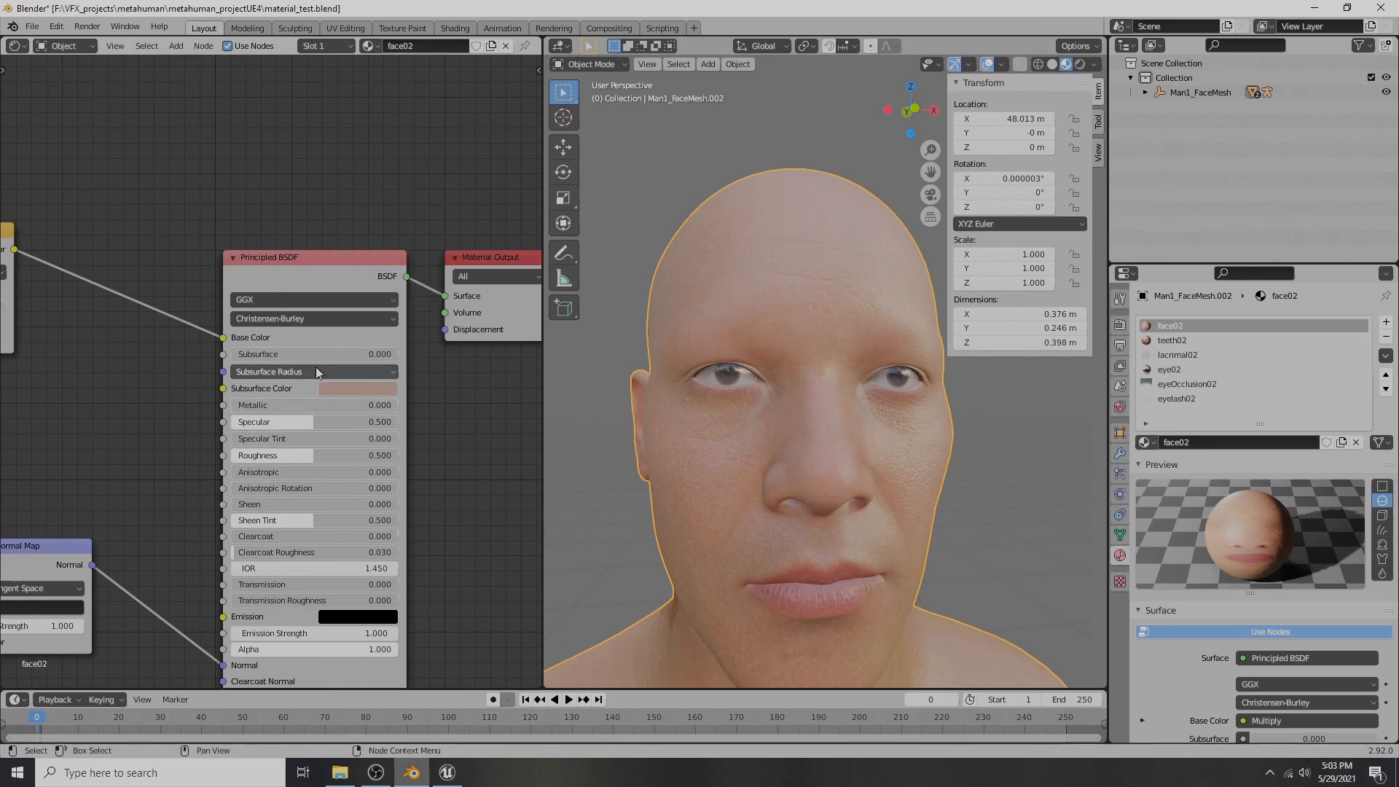
# - Try a Subsurface value of 0.1 on the face02 Principled BSDF
pyautogui.click(295, 356)
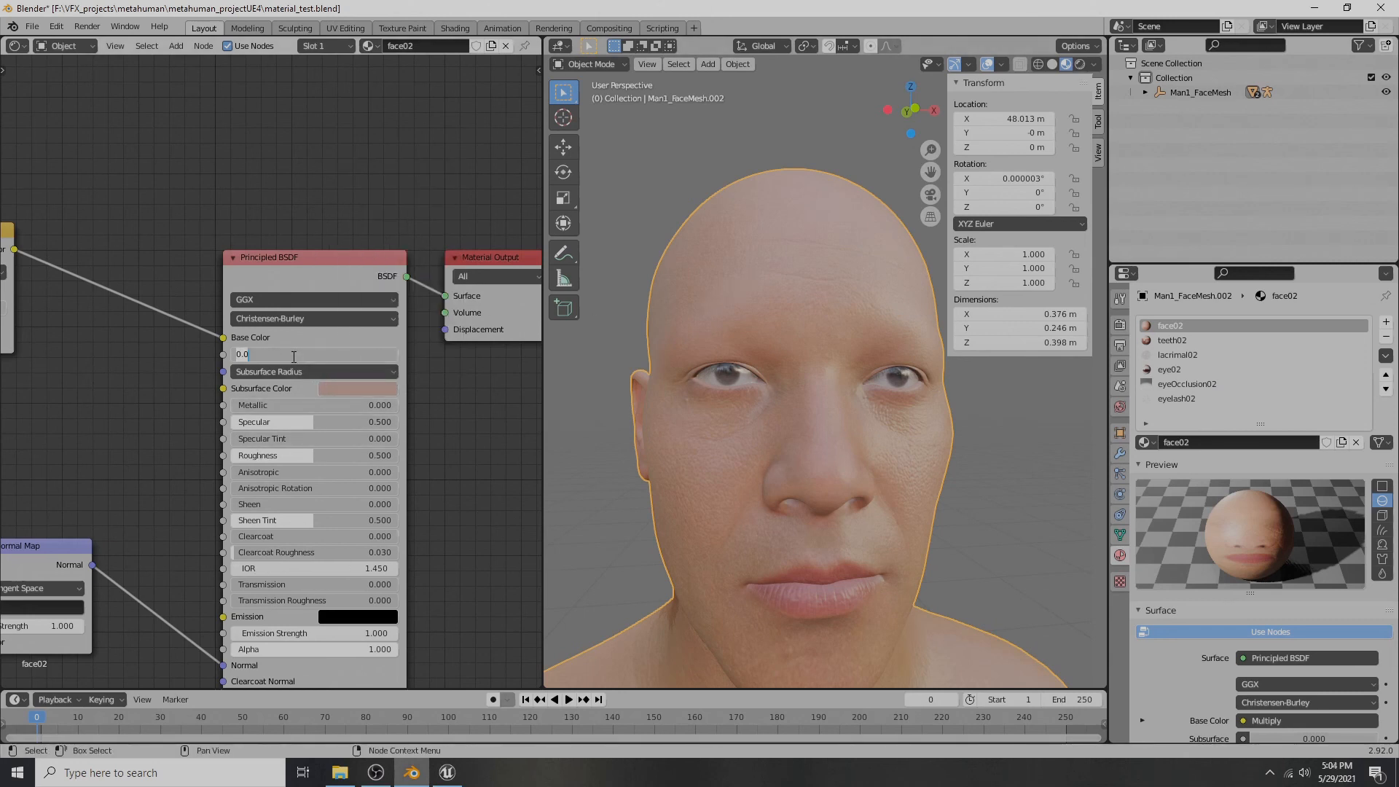
pyautogui.write('1')
pyautogui.press('Return')
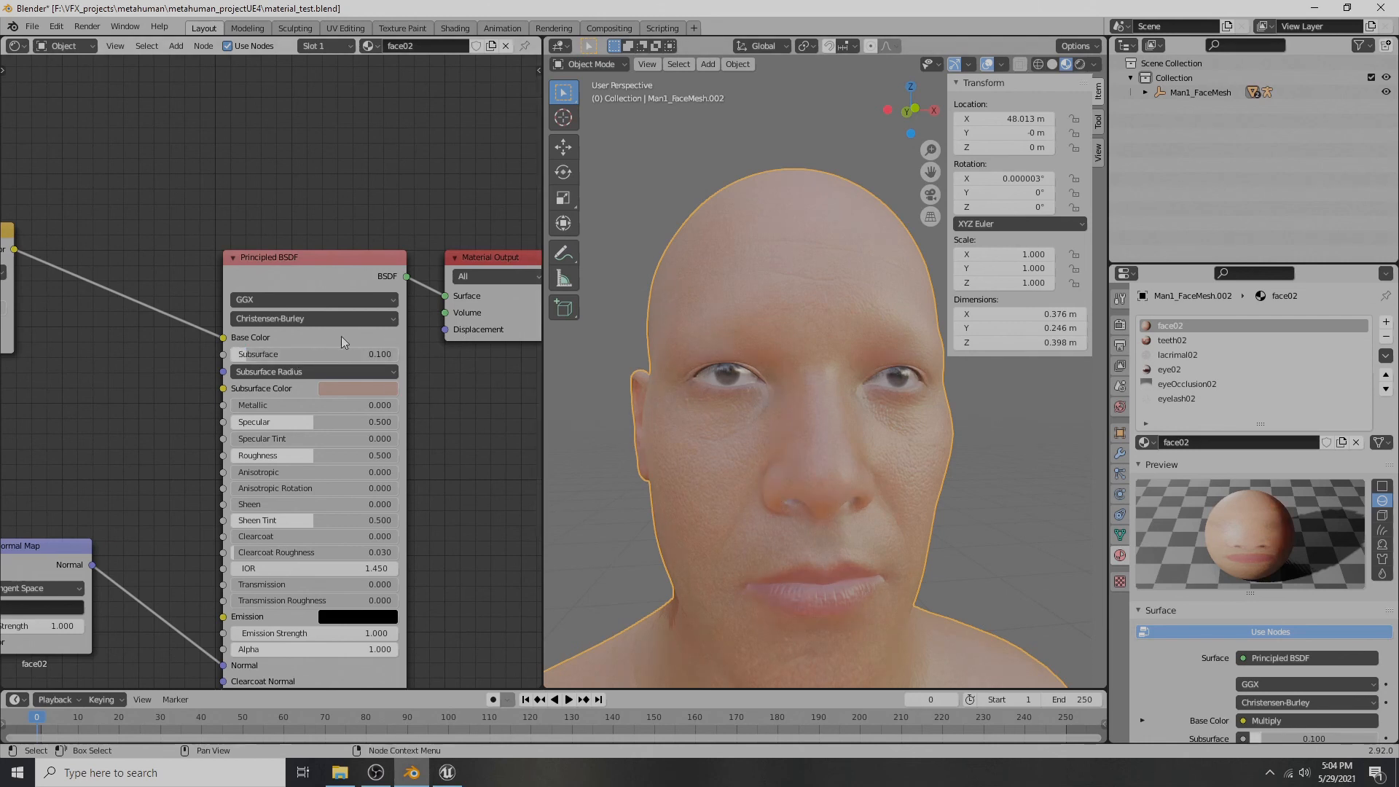
# - Set the Subsurface of the face02 Principled BSDF to 0.001, check the head from several angles and save the file
pyautogui.write('1')
pyautogui.press('Return')
pyautogui.moveTo(740, 385); pyautogui.dragTo(869, 387, button='middle')
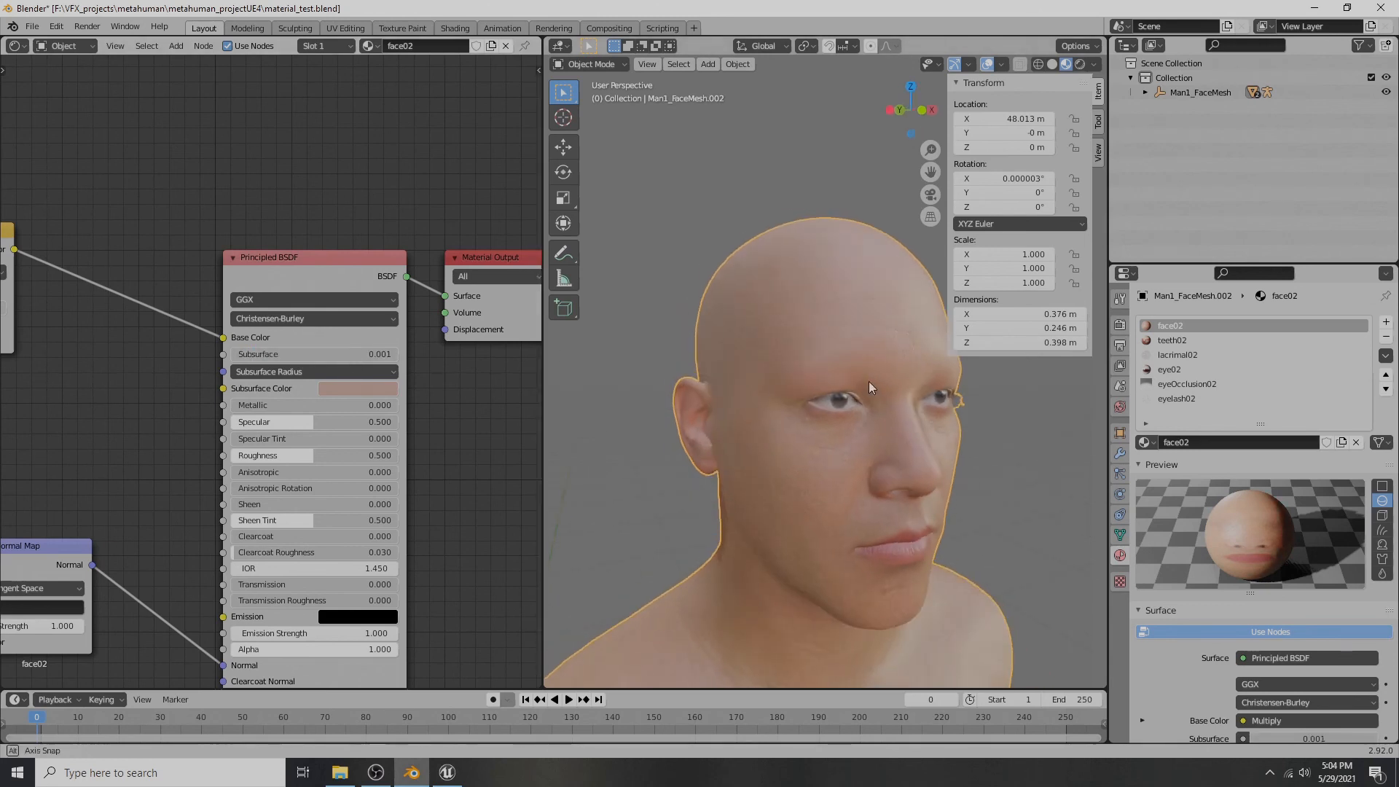
pyautogui.moveTo(999, 481); pyautogui.dragTo(908, 419, button='middle')
pyautogui.click(937, 414)
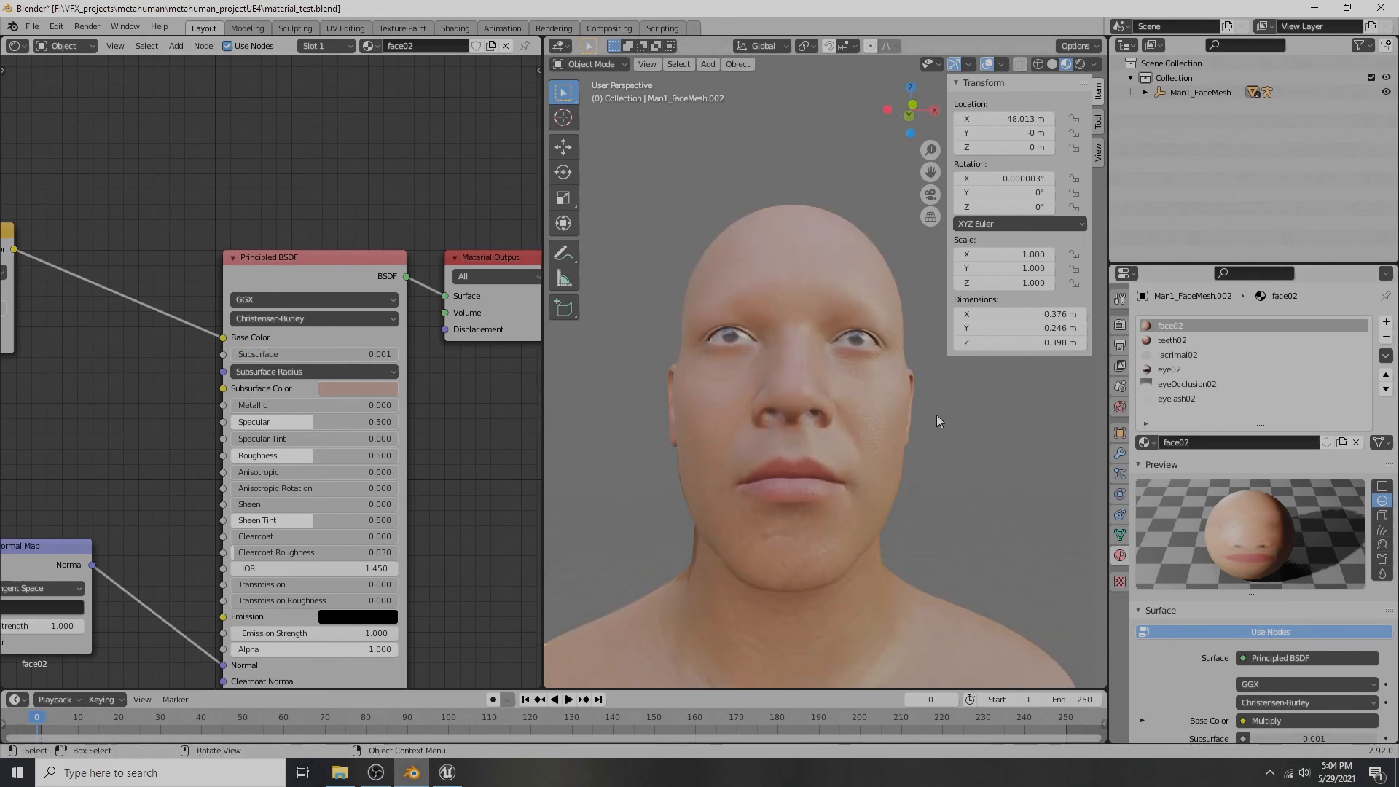
pyautogui.moveTo(837, 494); pyautogui.dragTo(801, 477, button='middle')
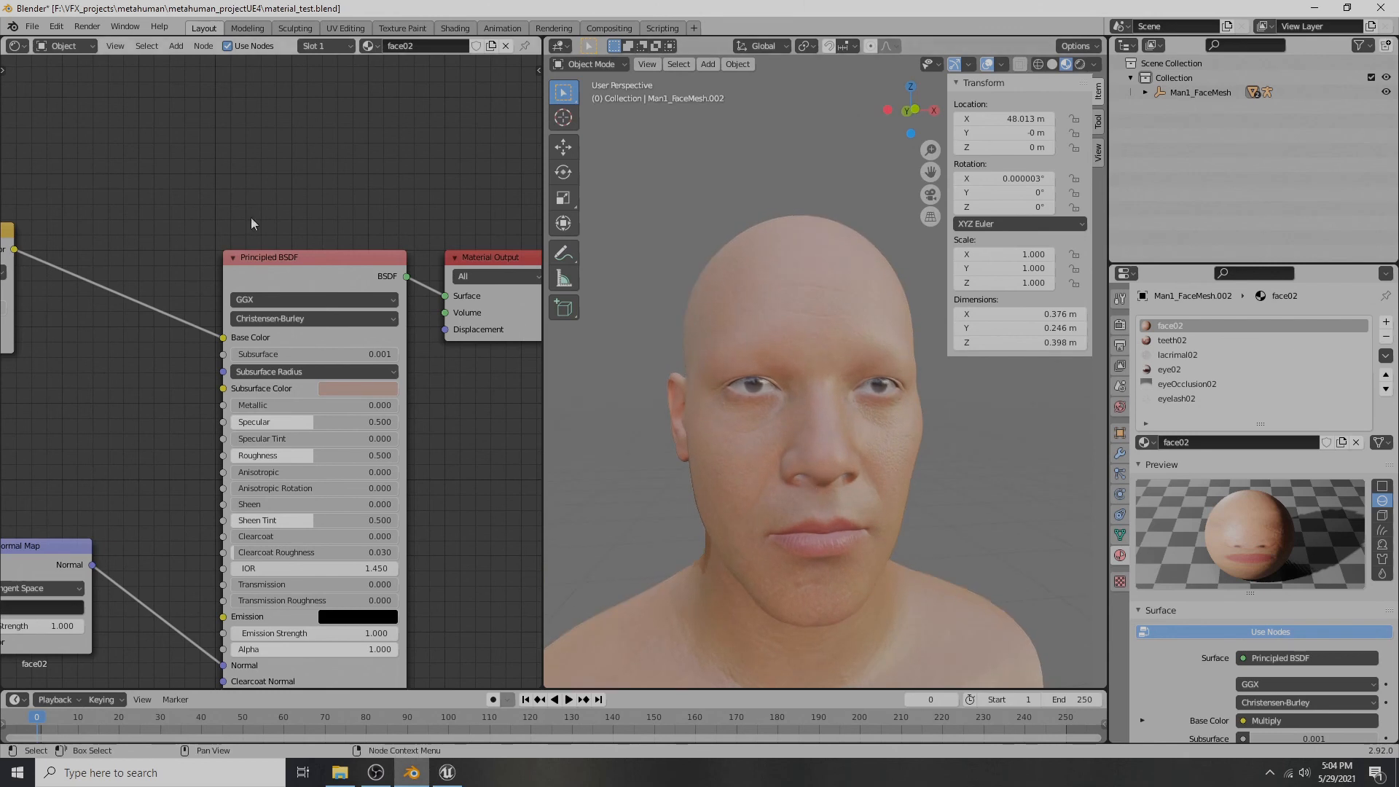
pyautogui.click(33, 27)
pyautogui.click(51, 122)
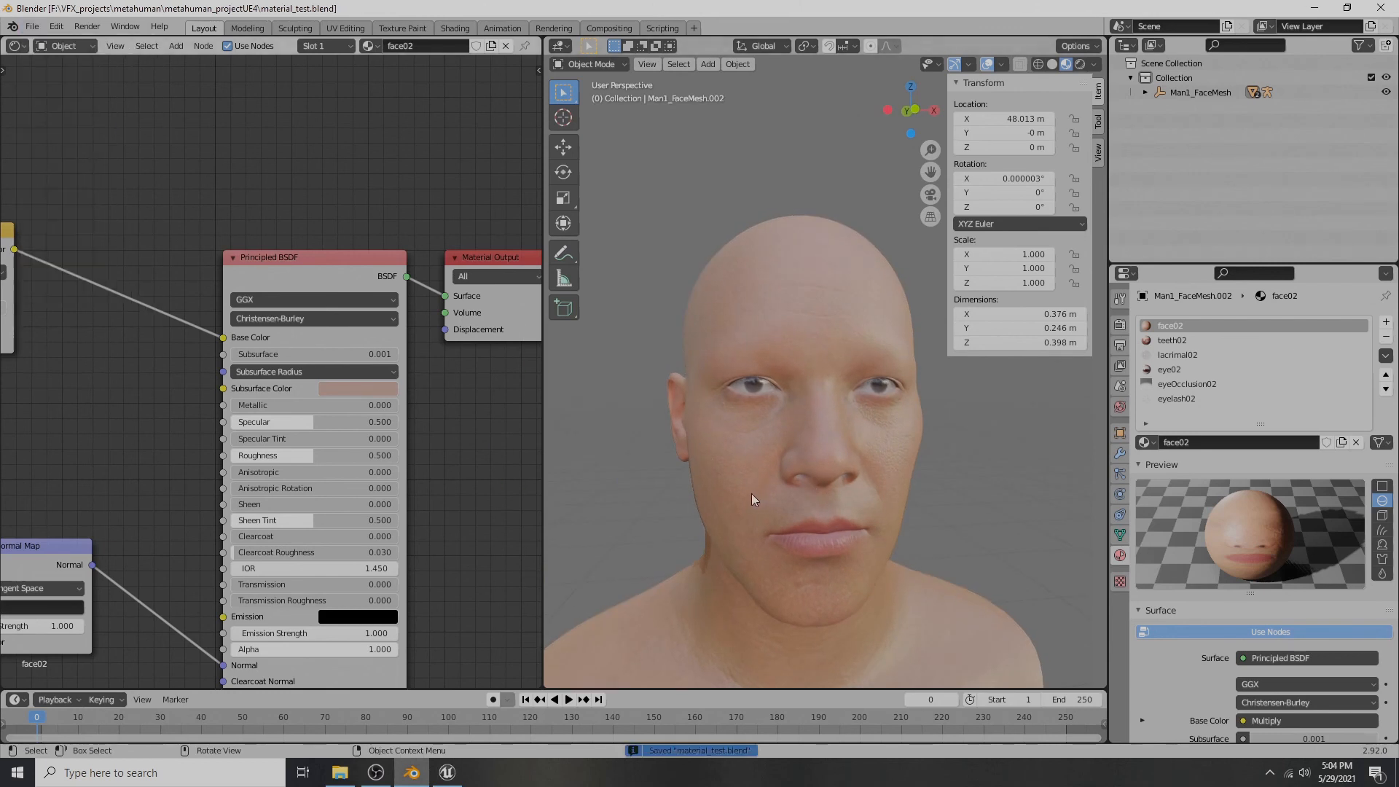
# - Widen the 3D viewport and switch it to rendered shading with the head framed in close-up
pyautogui.moveTo(544, 457); pyautogui.dragTo(146, 444)
pyautogui.moveTo(663, 405); pyautogui.dragTo(654, 357, button='middle')
pyautogui.scroll(2, 658, 341)
pyautogui.keyDown('shift'); pyautogui.moveTo(736, 381); pyautogui.dragTo(744, 386, button='middle'); pyautogui.keyUp('shift')
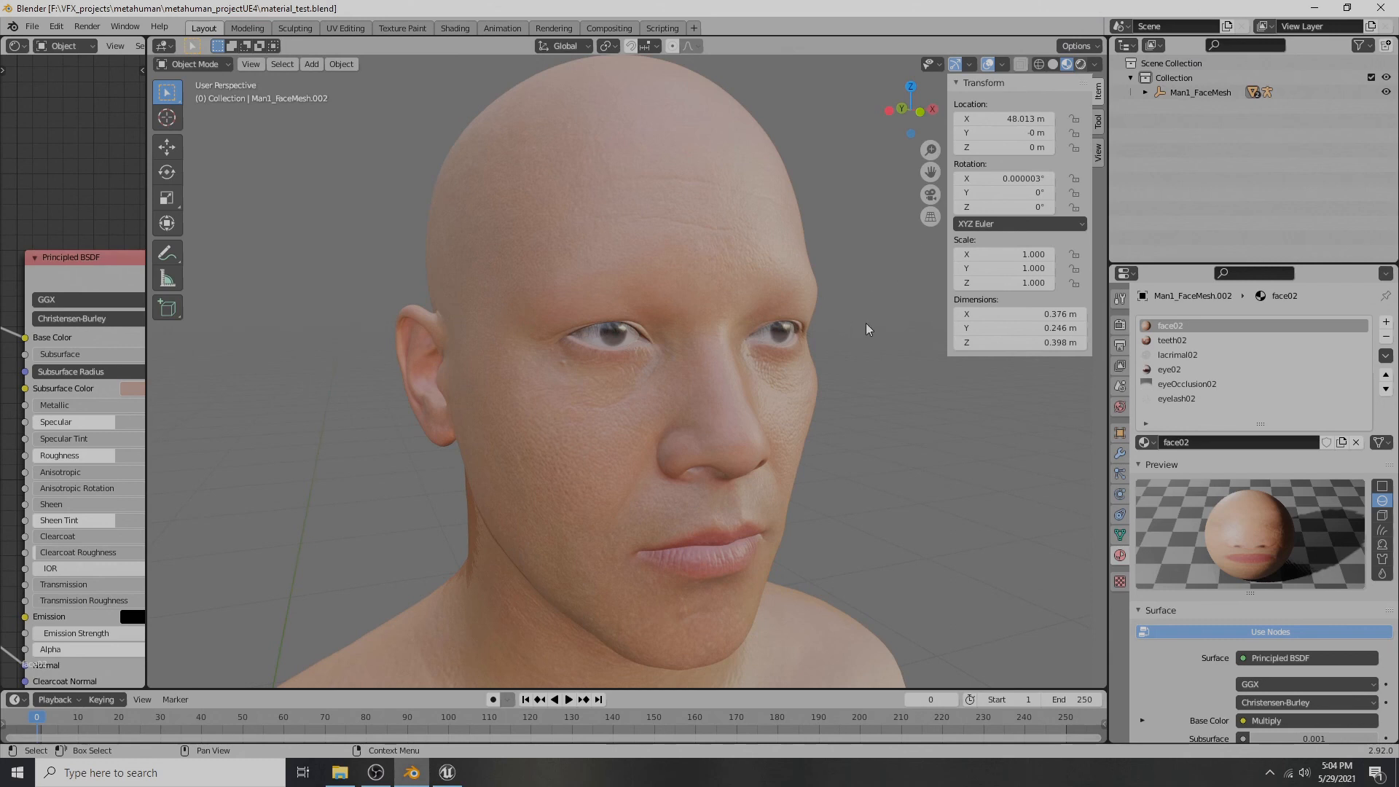
pyautogui.click(1081, 64)
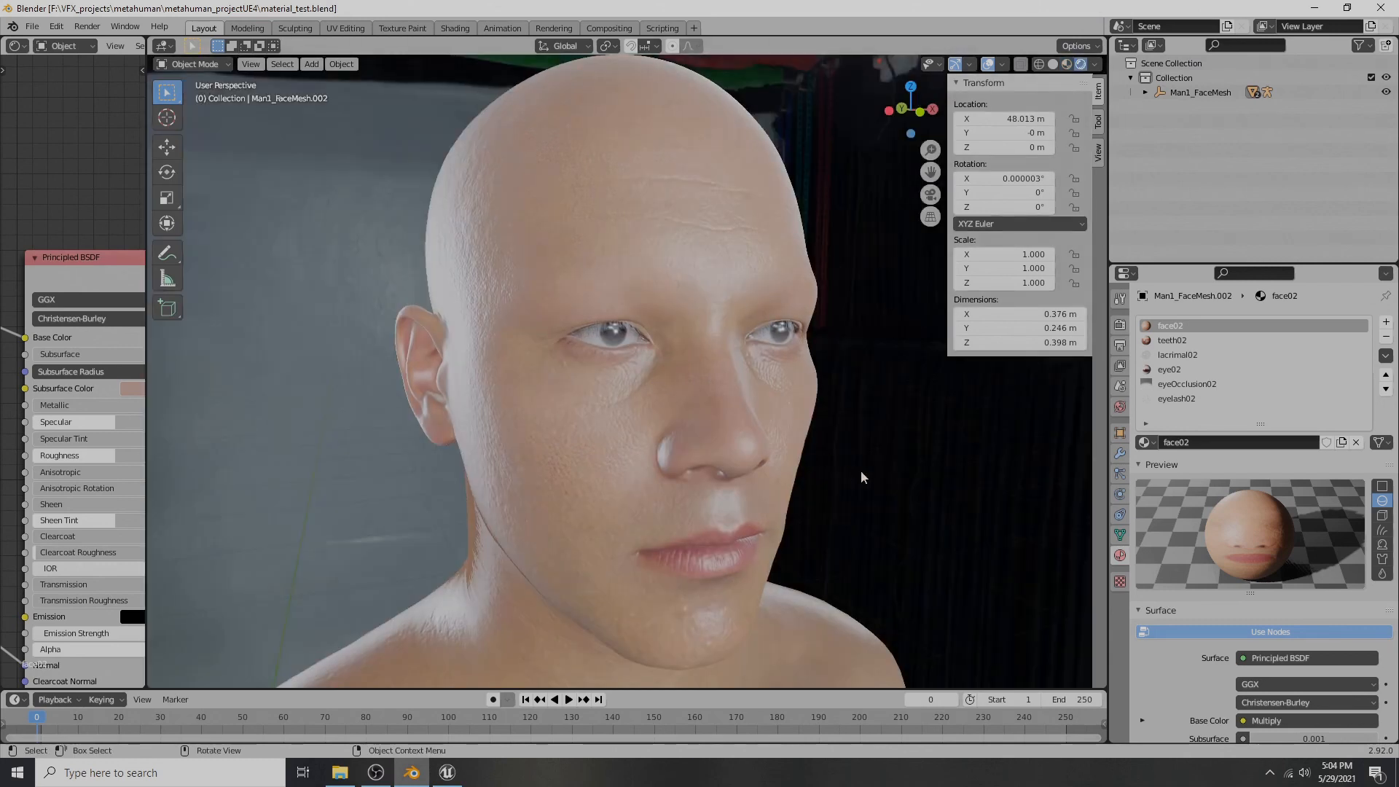
pyautogui.moveTo(785, 440); pyautogui.dragTo(758, 427, button='middle')
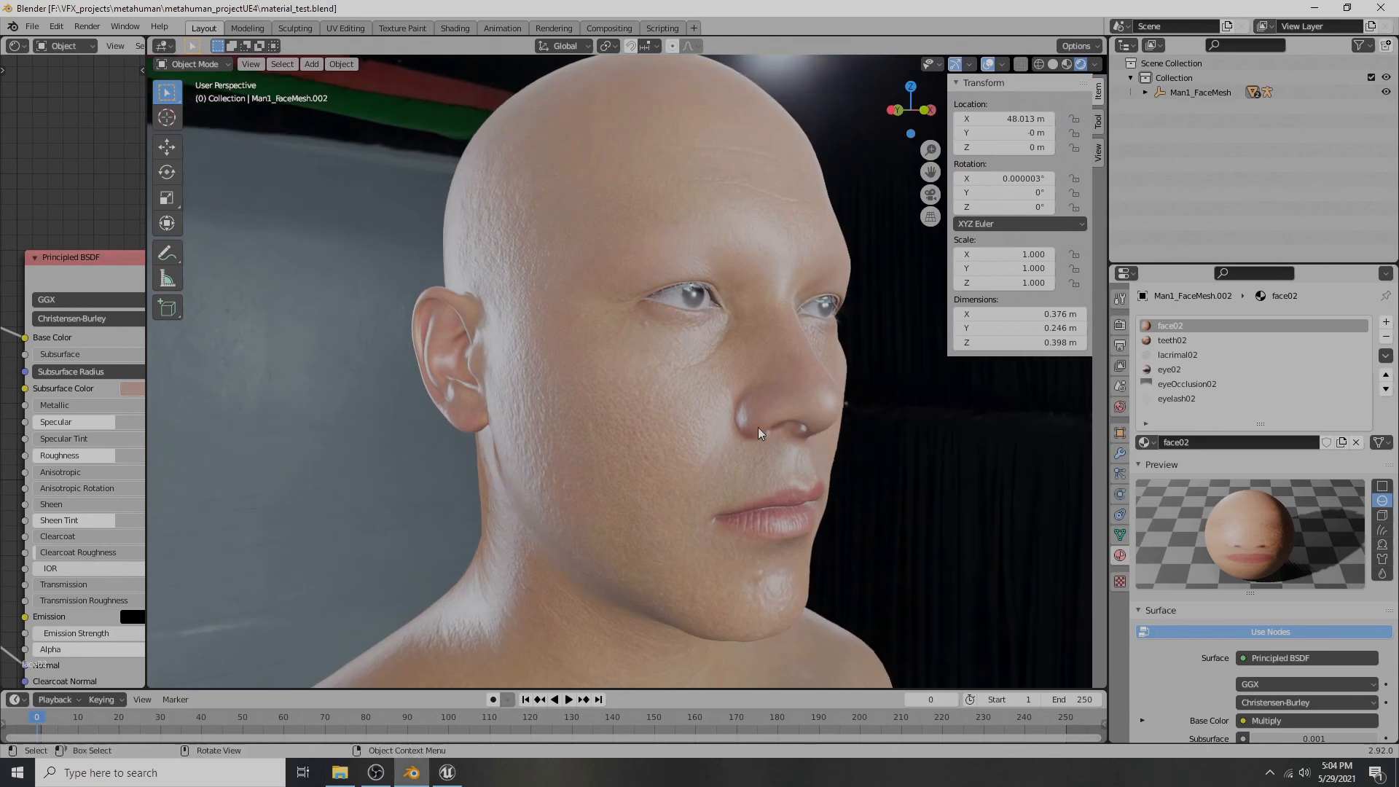
# - Change the scene's render engine to Cycles
pyautogui.click(1120, 325)
pyautogui.click(1252, 328)
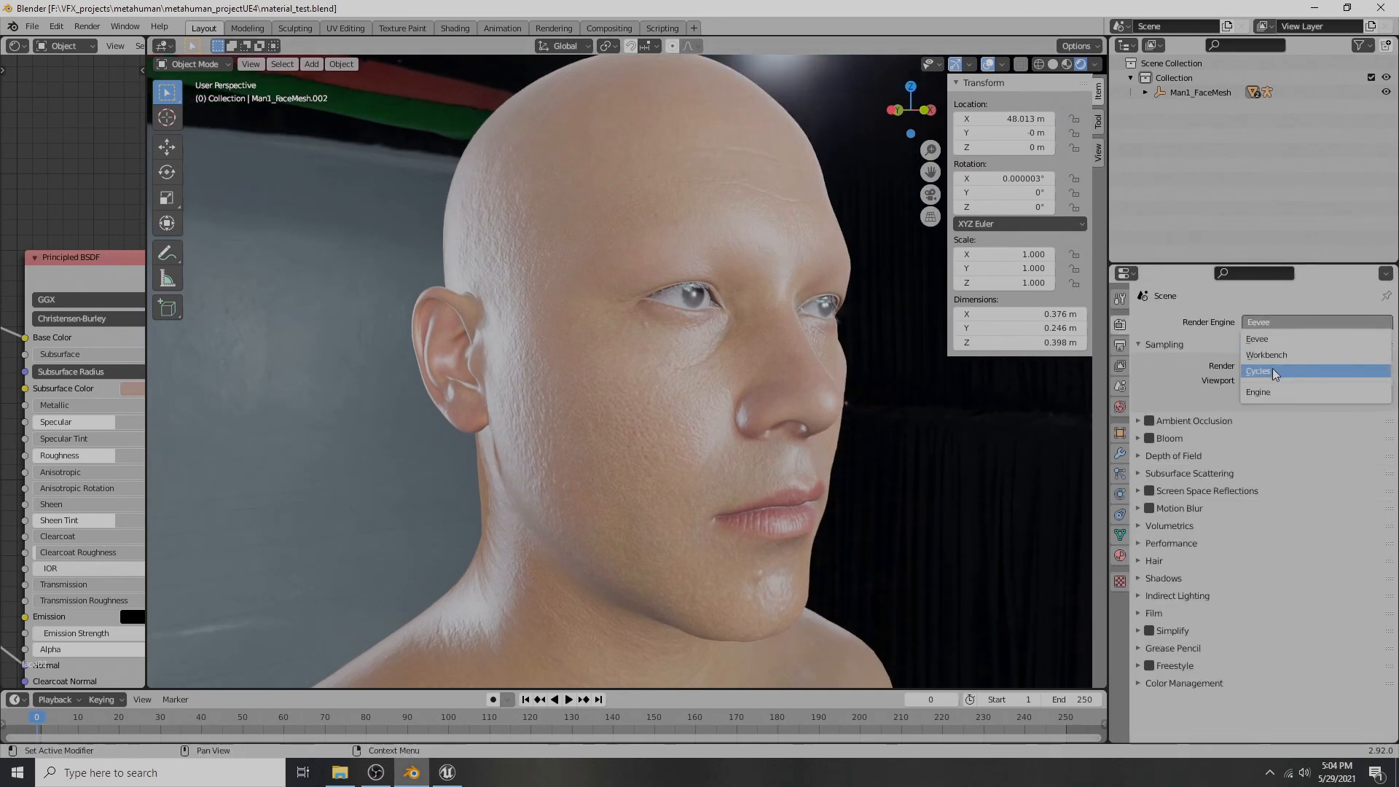
pyautogui.click(1272, 371)
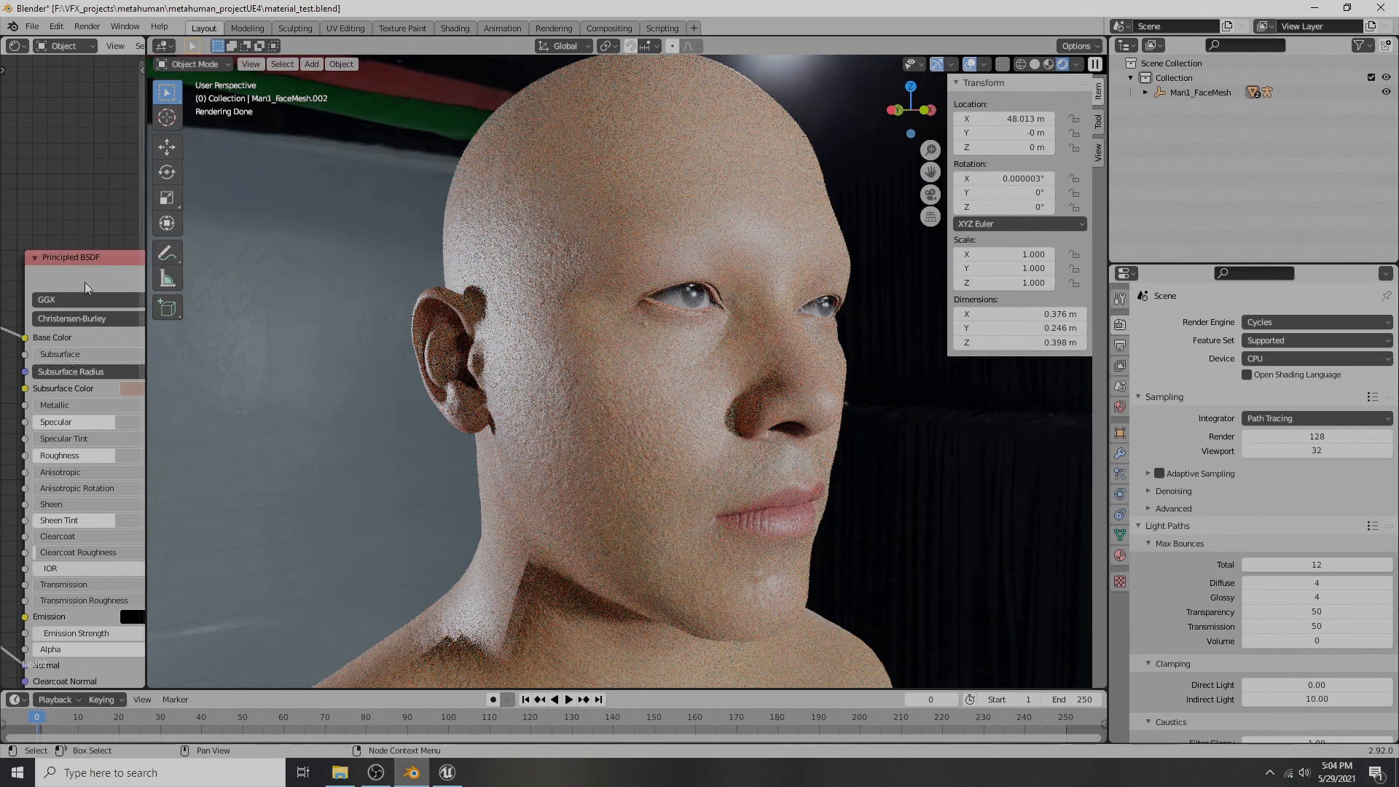
# - Try a Subsurface value of 0 on the face02 Principled BSDF in the Cycles preview
pyautogui.moveTo(84, 261); pyautogui.dragTo(17, 252)
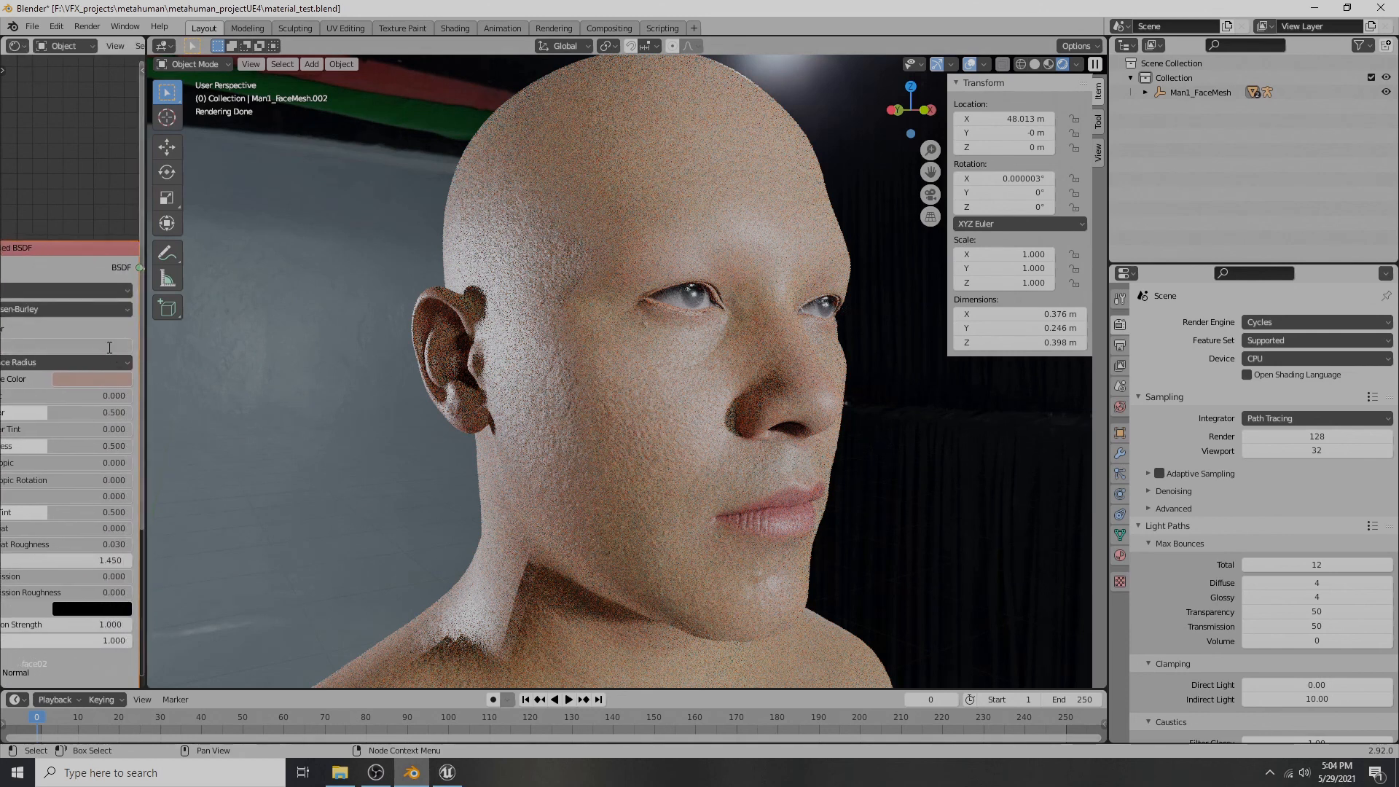
pyautogui.write('0')
pyautogui.press('Return')
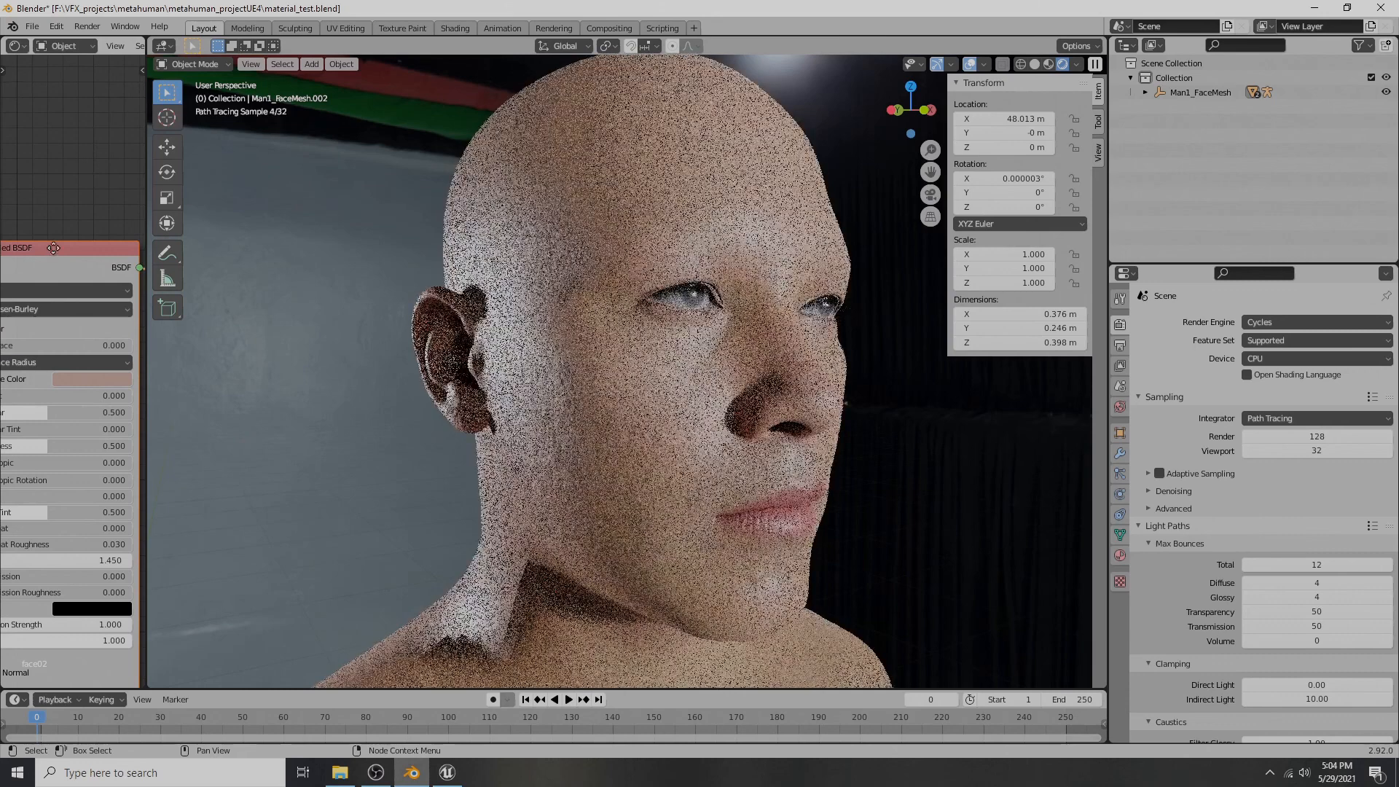
# - Set the Subsurface of the face02 Principled BSDF to 0.005 and compare the rendered head with the neighbouring one
pyautogui.moveTo(52, 246); pyautogui.dragTo(64, 244)
pyautogui.click(90, 347)
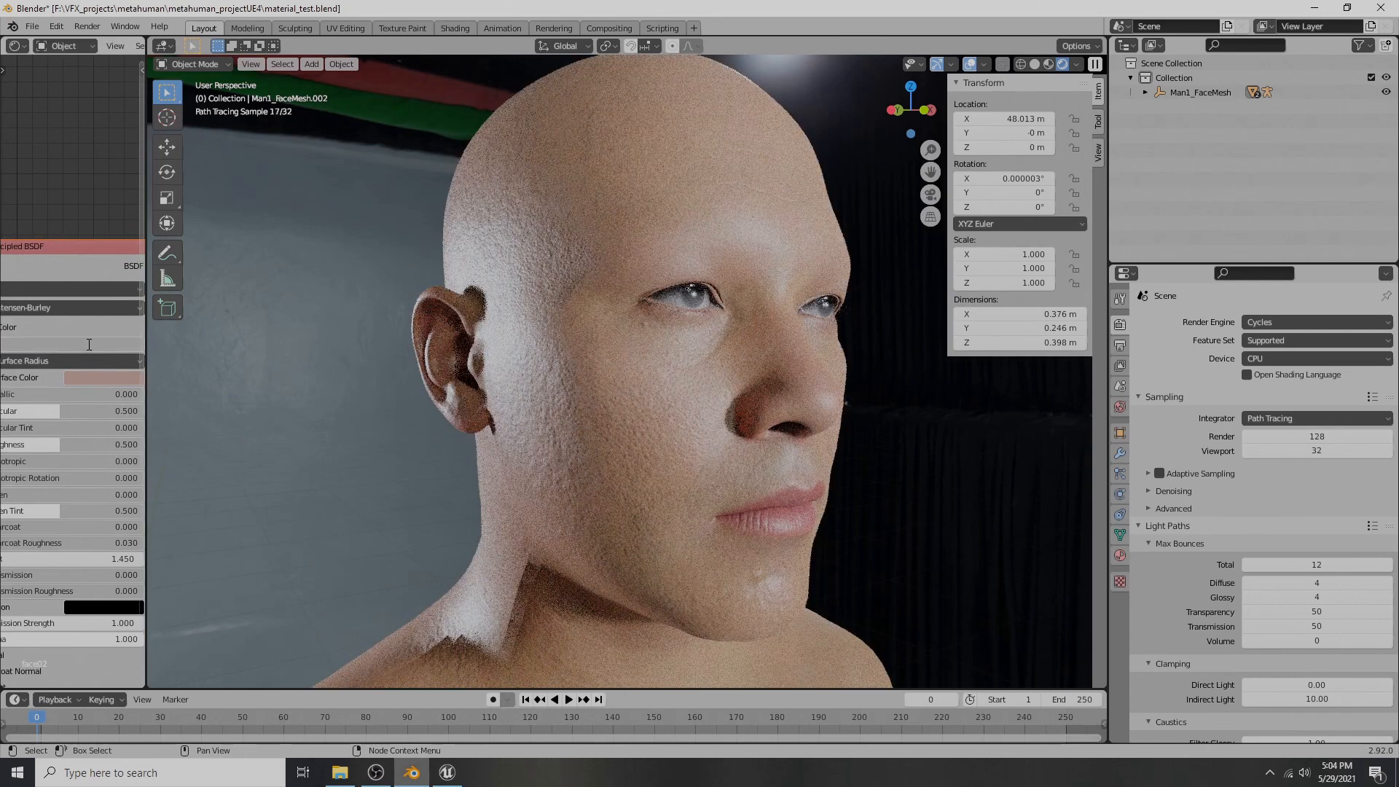
pyautogui.write('0.005')
pyautogui.press('Return')
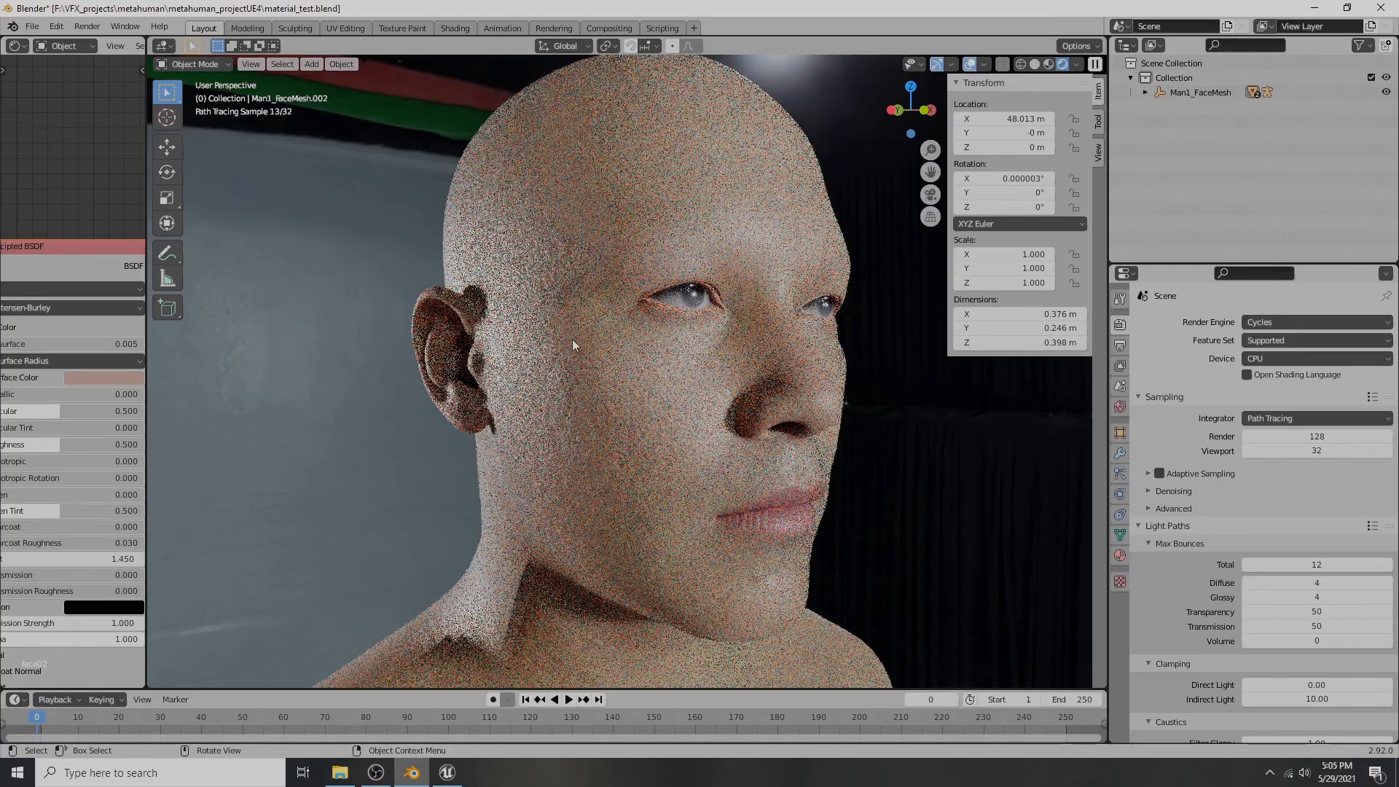
pyautogui.moveTo(702, 457)
pyautogui.mouseDown(button='middle')
pyautogui.moveTo(685, 482)
pyautogui.moveTo(721, 468)
pyautogui.mouseUp(button='middle')
pyautogui.scroll(-2, 762, 422)
pyautogui.scroll(-2, 750, 423)
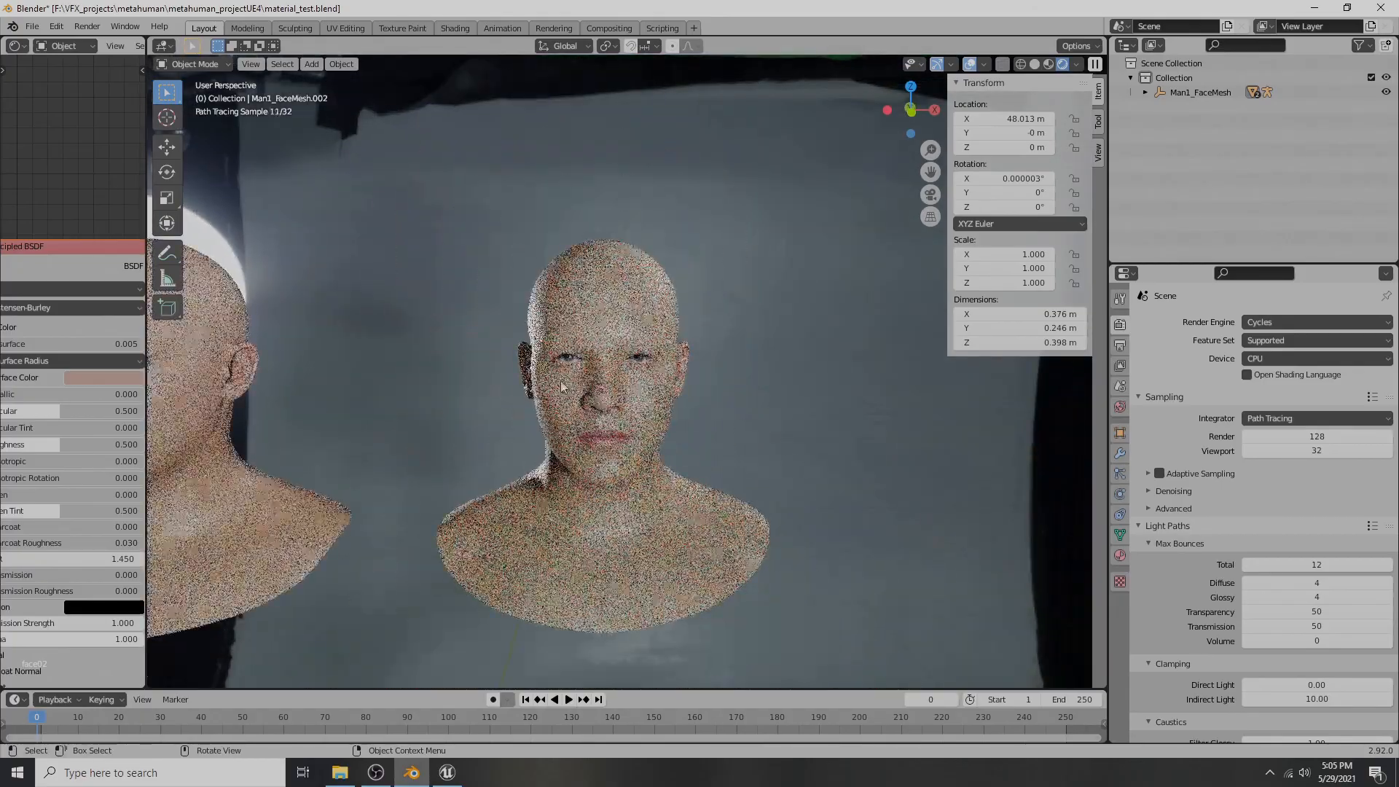
pyautogui.moveTo(509, 422); pyautogui.dragTo(579, 412, button='middle')
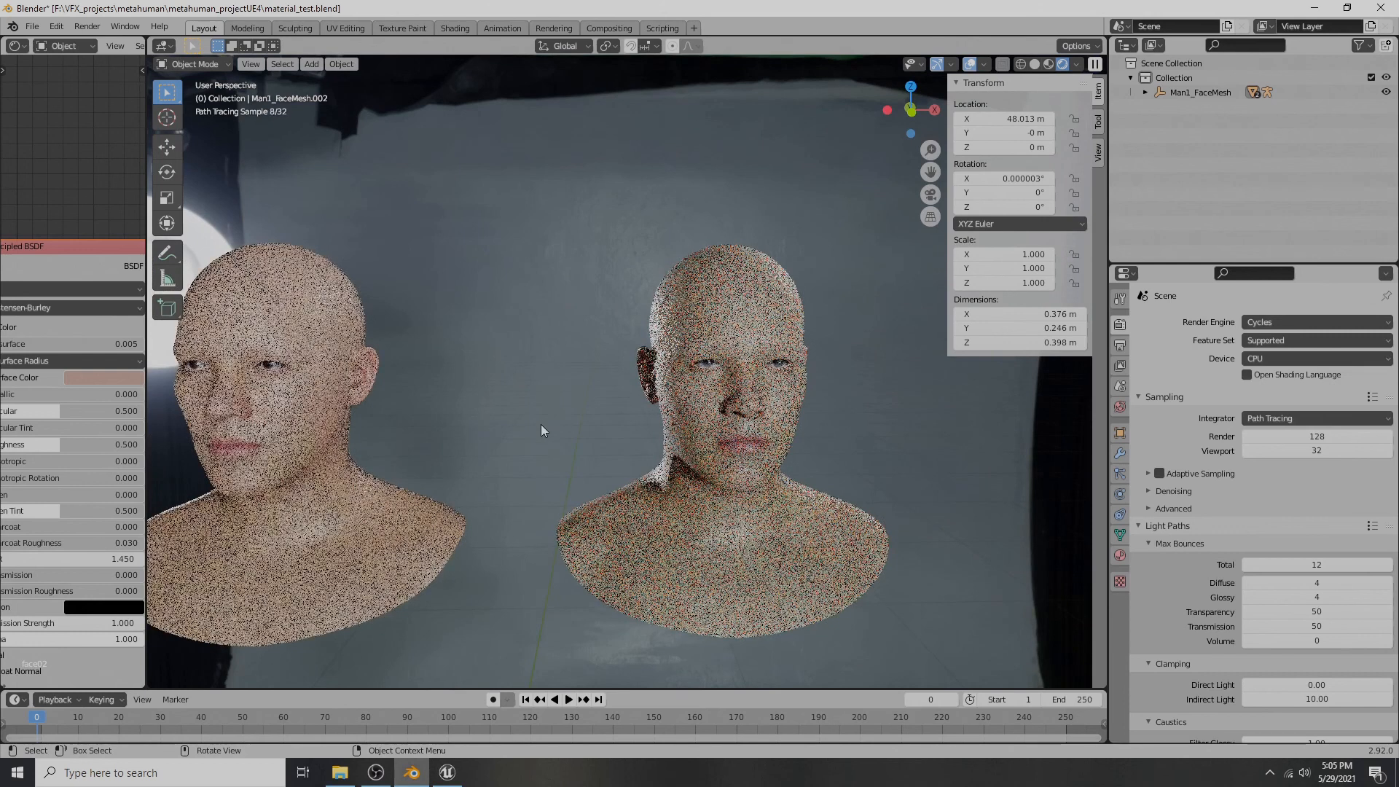